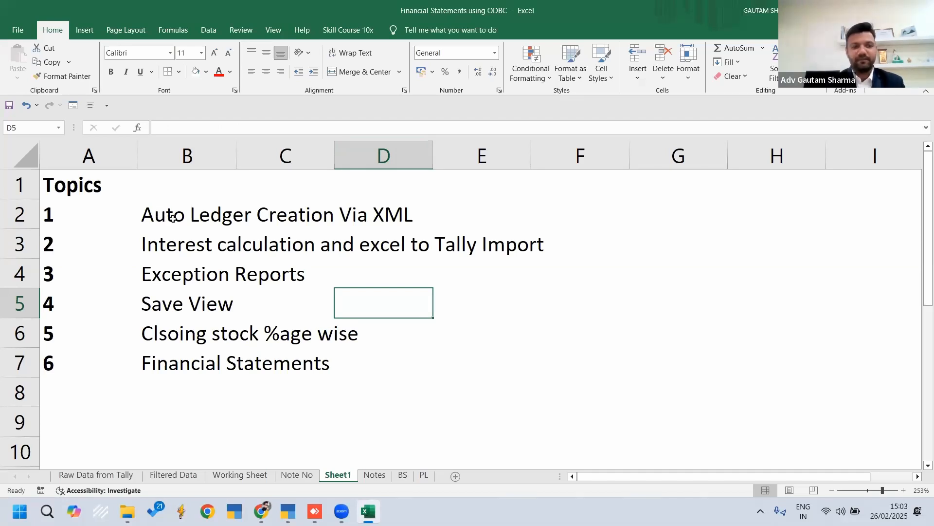
Select the Auto Ledger Creation Via XML topic in the topics list and switch to TallyPrime
{"action": "left_click", "coordinate": [158, 217]}
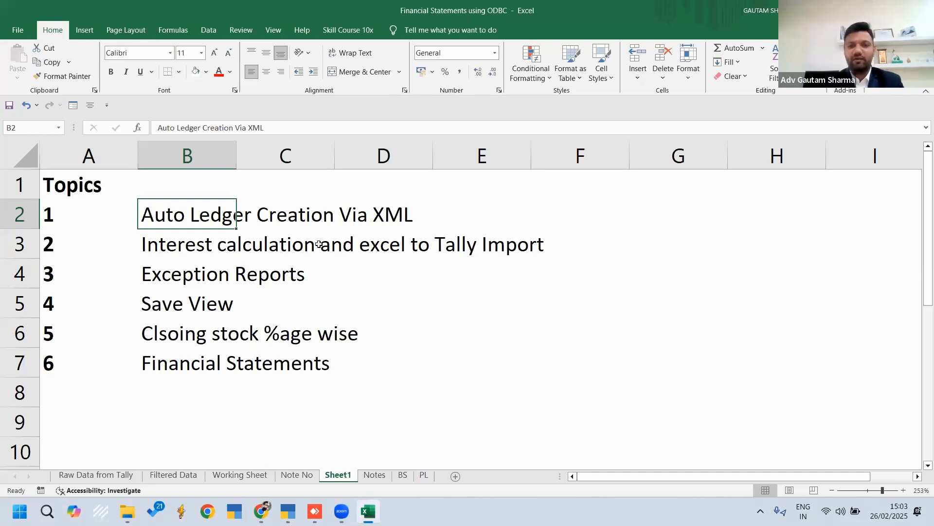
{"action": "mouse_move", "coordinate": [288, 511]}
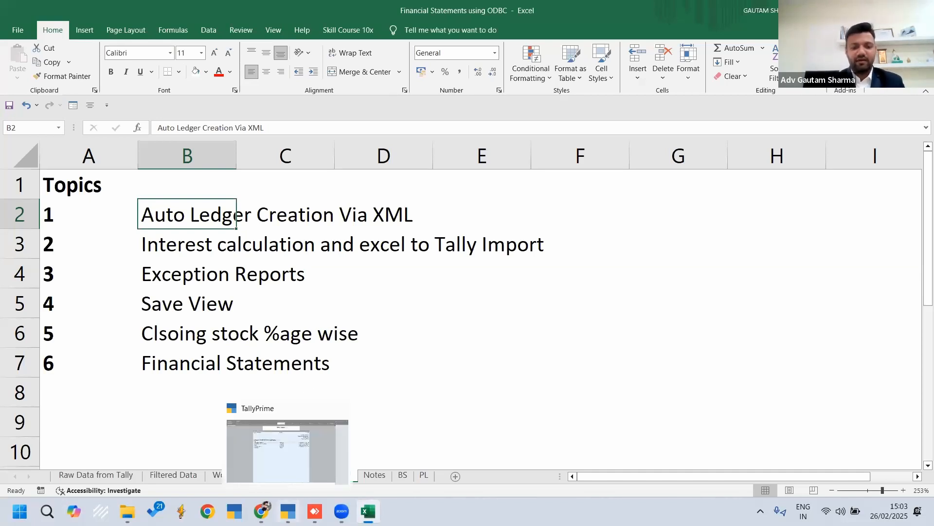
{"action": "left_click", "coordinate": [287, 450]}
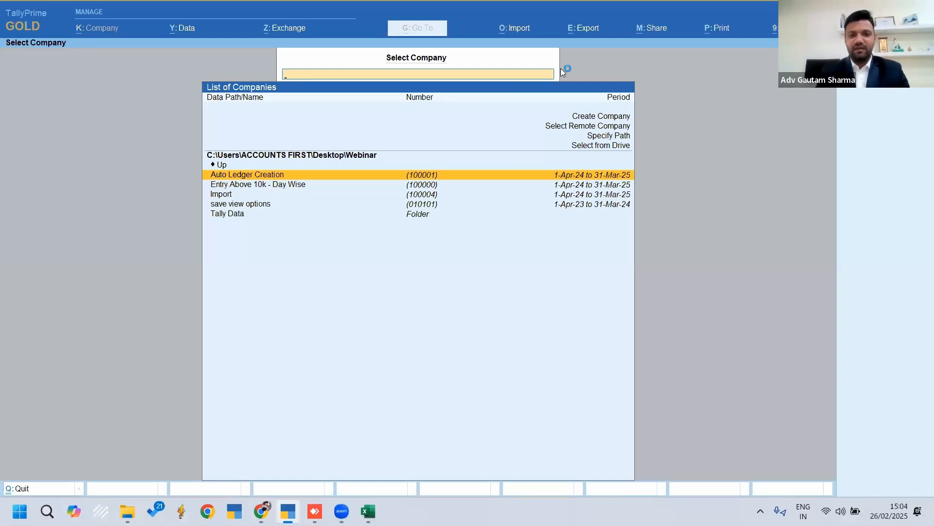
Load the Auto Ledger Creation company from the Webinar data folder
{"action": "key", "text": "Down"}
{"action": "key", "text": "Down"}
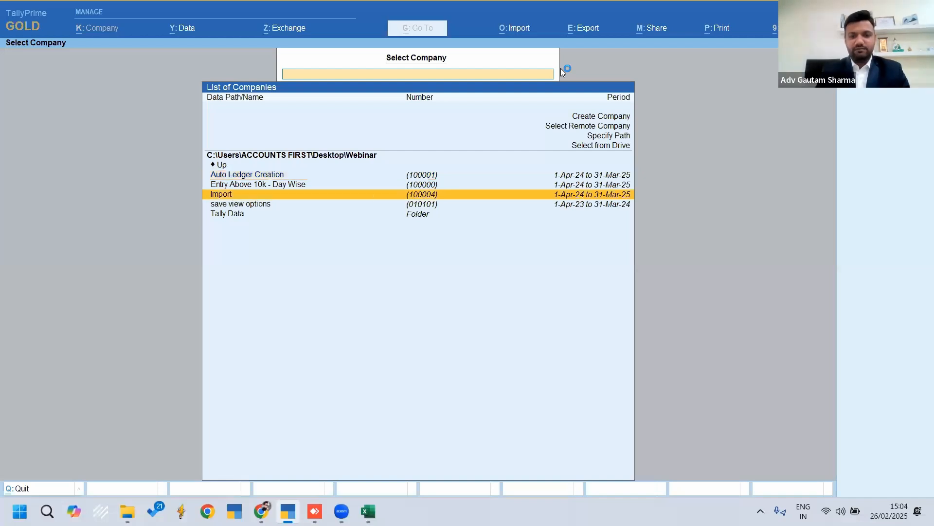
{"action": "key", "text": "Up"}
{"action": "key", "text": "Up"}
{"action": "key", "text": "Up"}
{"action": "key", "text": "Up"}
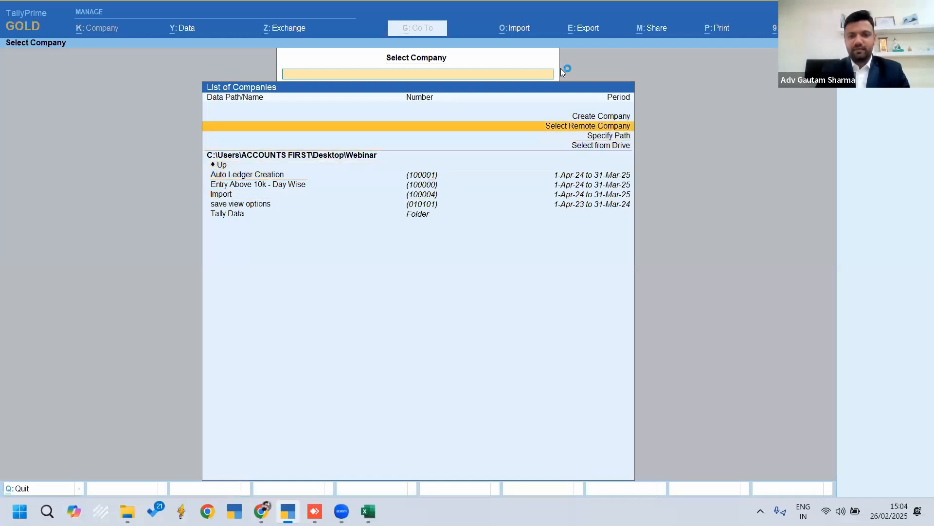
{"action": "key", "text": "Down"}
{"action": "key", "text": "Down"}
{"action": "key", "text": "Down"}
{"action": "key", "text": "Down"}
{"action": "key", "text": "Down"}
{"action": "key", "text": "Down"}
{"action": "key", "text": "Down"}
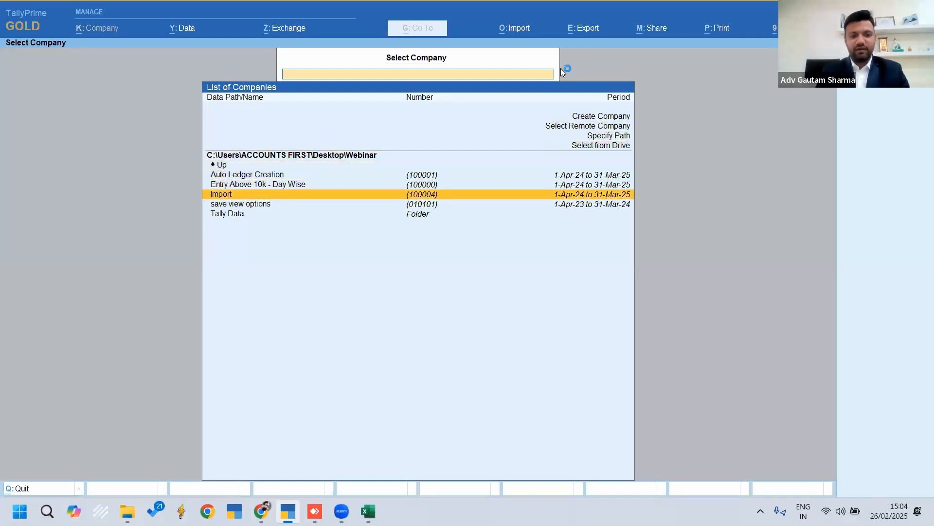
{"action": "key", "text": "Up"}
{"action": "key", "text": "Up"}
{"action": "key", "text": "Up"}
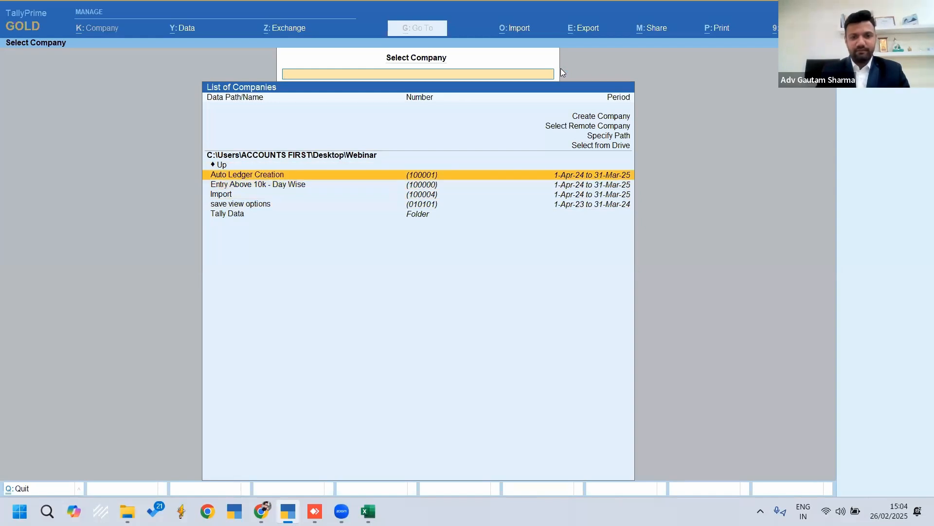
{"action": "key", "text": "Return"}
{"action": "key", "text": "n"}
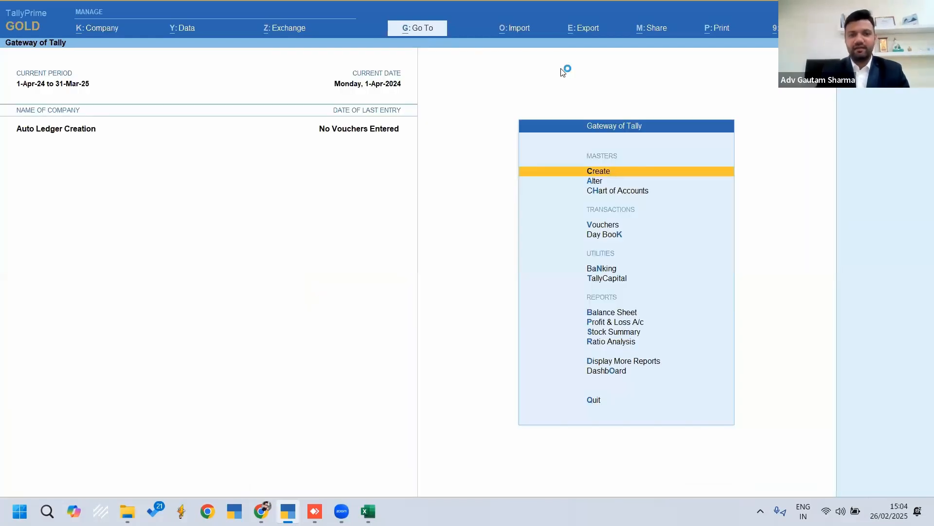
Bring up the list of ledgers for master alteration
{"action": "key", "text": "Down"}
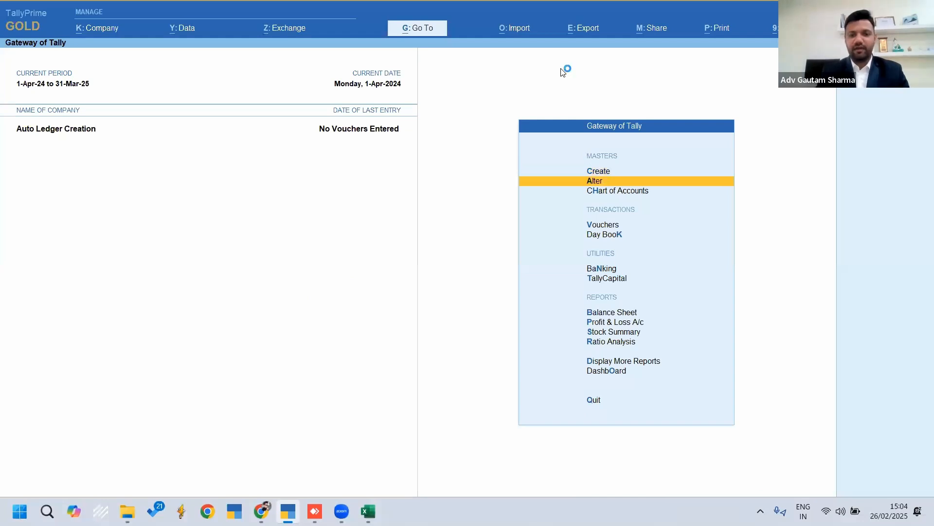
{"action": "key", "text": "Return"}
{"action": "key", "text": "Down"}
{"action": "key", "text": "Return"}
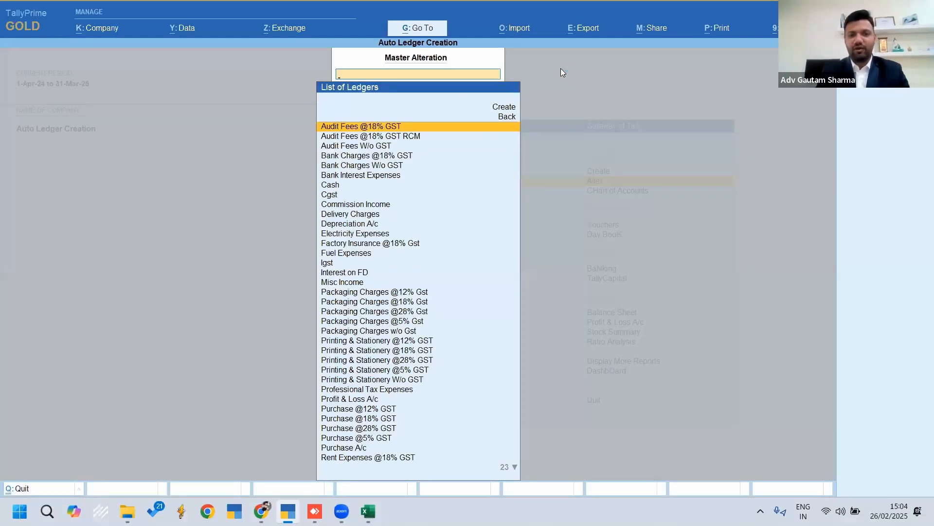
{"action": "key", "text": "Down"}
{"action": "key", "text": "Down"}
{"action": "key", "text": "Down"}
{"action": "key", "text": "Down"}
{"action": "key", "text": "Down"}
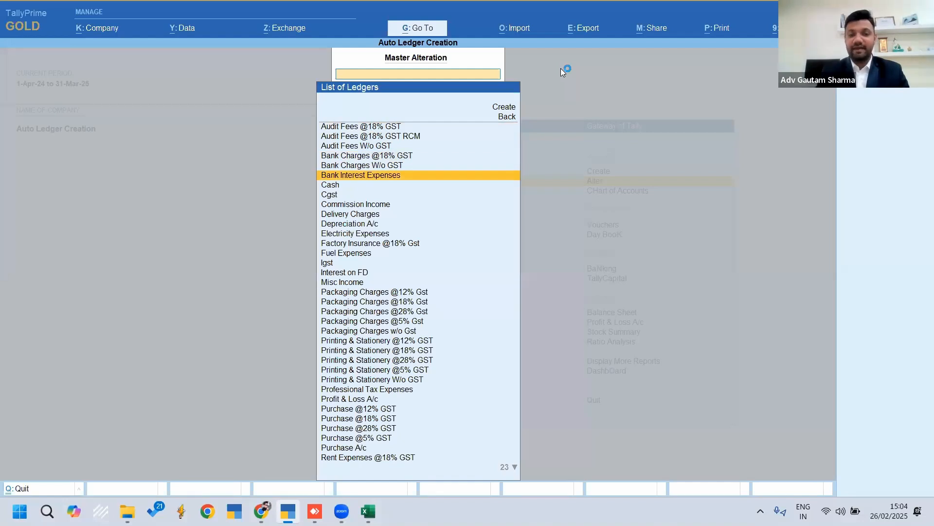
{"action": "key", "text": "Down"}
{"action": "key", "text": "Down"}
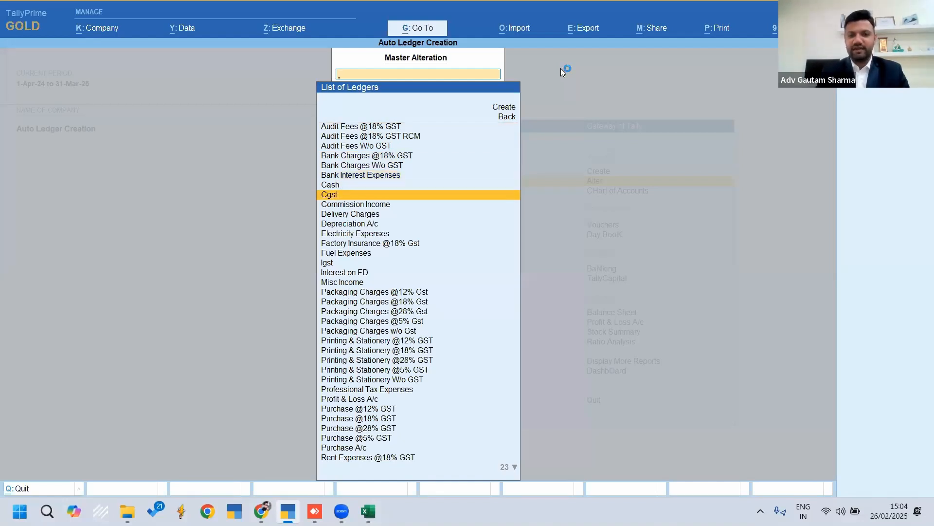
{"action": "key", "text": "Down"}
{"action": "key", "text": "Down"}
{"action": "key", "text": "Down"}
{"action": "key", "text": "Down"}
{"action": "key", "text": "Down"}
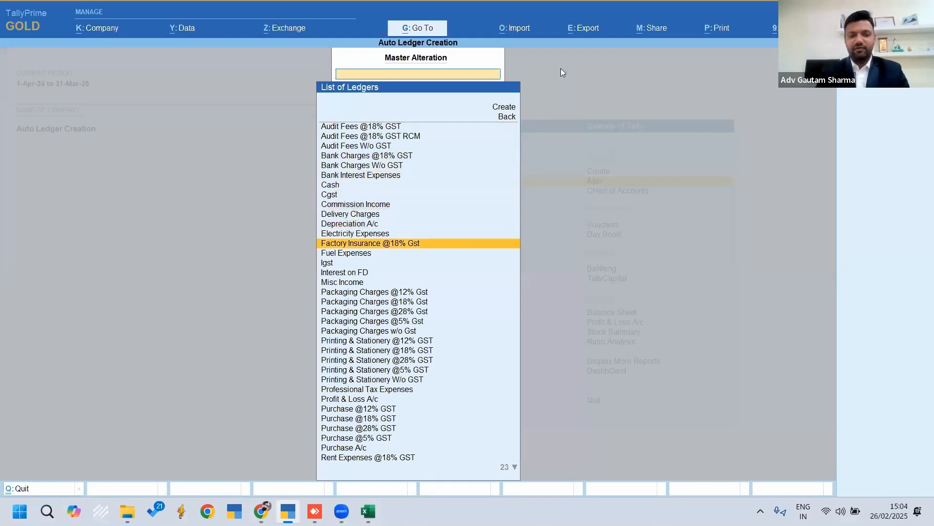
{"action": "key", "text": "Down"}
{"action": "key", "text": "Down"}
{"action": "key", "text": "Down"}
{"action": "key", "text": "Down"}
{"action": "key", "text": "Down"}
{"action": "key", "text": "Down"}
{"action": "key", "text": "Up"}
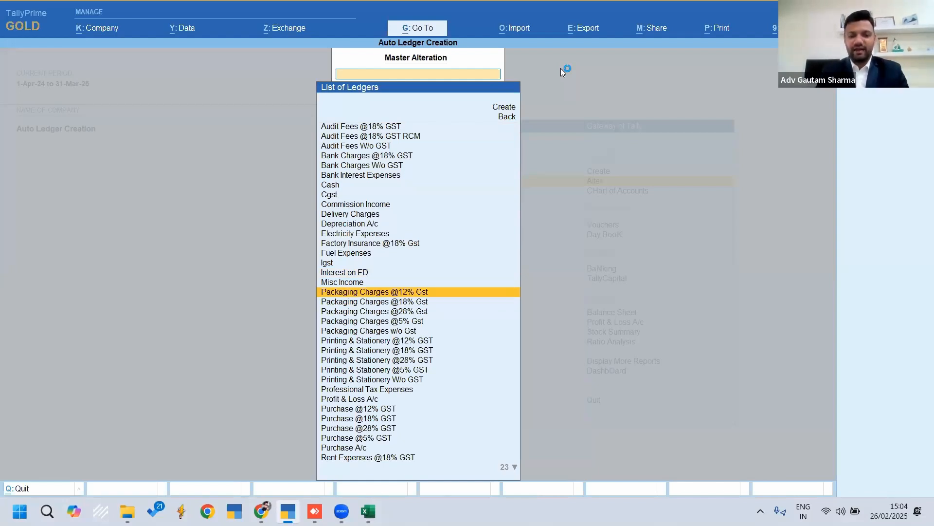
{"action": "key", "text": "Down"}
{"action": "key", "text": "Down"}
{"action": "key", "text": "Down"}
{"action": "key", "text": "Down"}
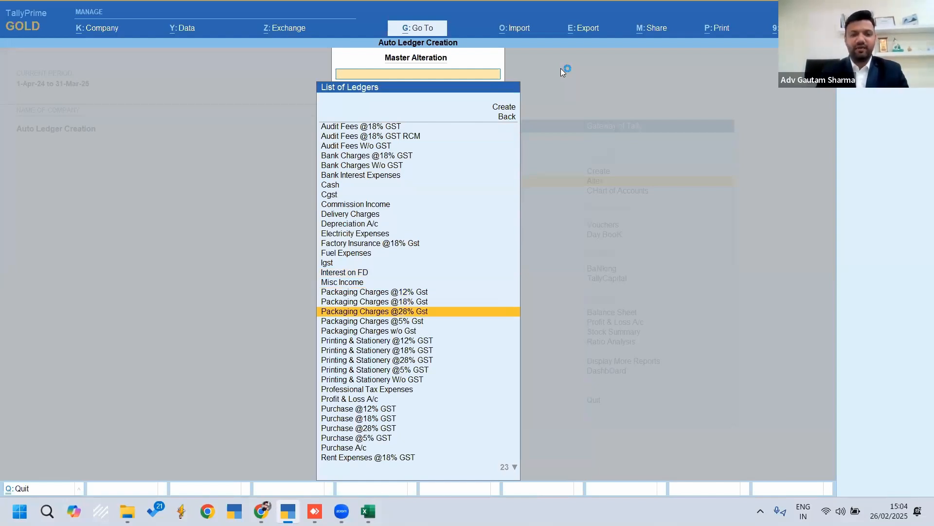
{"action": "key", "text": "Down"}
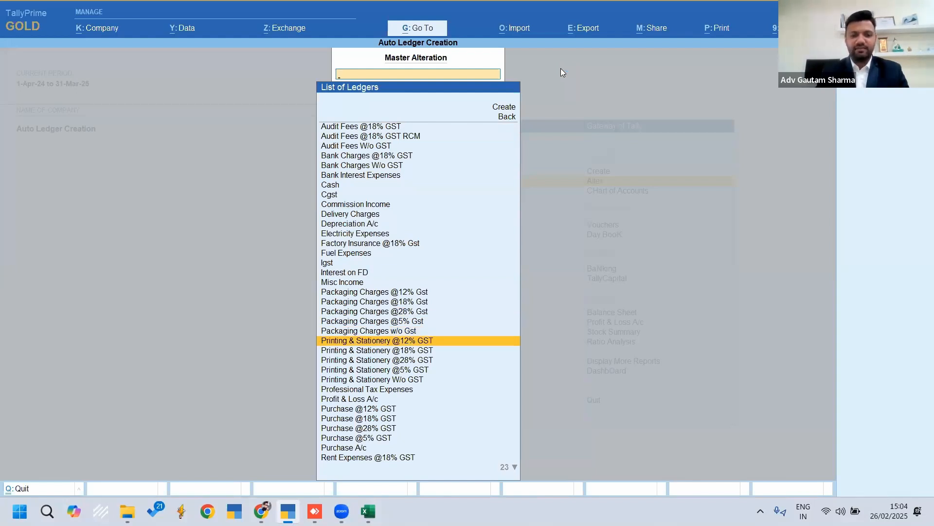
{"action": "key", "text": "Down"}
{"action": "key", "text": "Down"}
{"action": "key", "text": "Down"}
{"action": "key", "text": "Down"}
{"action": "key", "text": "Down"}
{"action": "key", "text": "Down"}
{"action": "key", "text": "Down"}
{"action": "key", "text": "Down"}
{"action": "key", "text": "Up"}
{"action": "key", "text": "Down"}
{"action": "key", "text": "Down"}
{"action": "key", "text": "Down"}
{"action": "key", "text": "Down"}
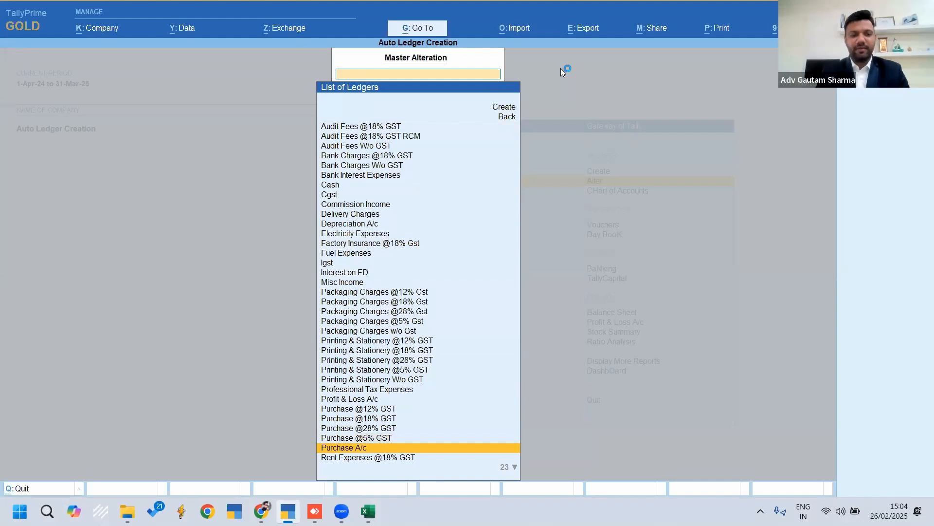
View the Purchase A/c ledger's details and quit it without making changes
{"action": "key", "text": "Return"}
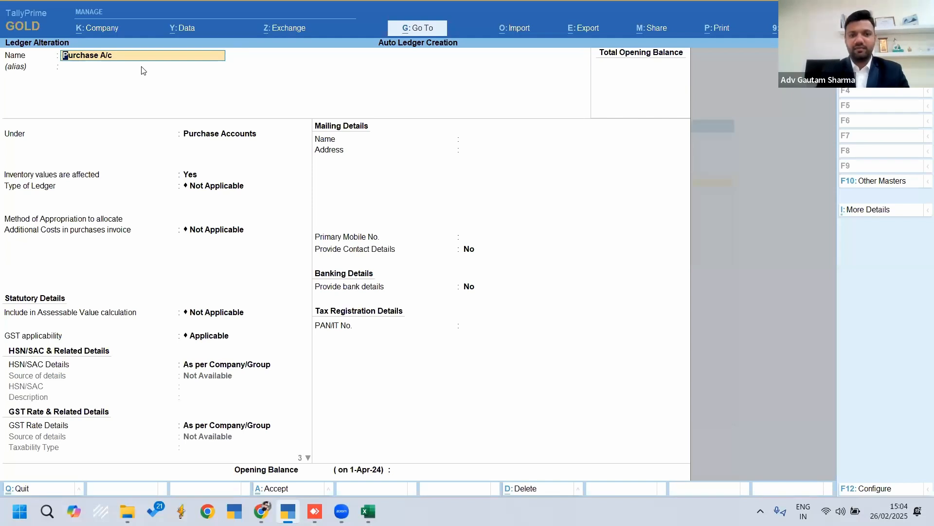
{"action": "key", "text": "Escape"}
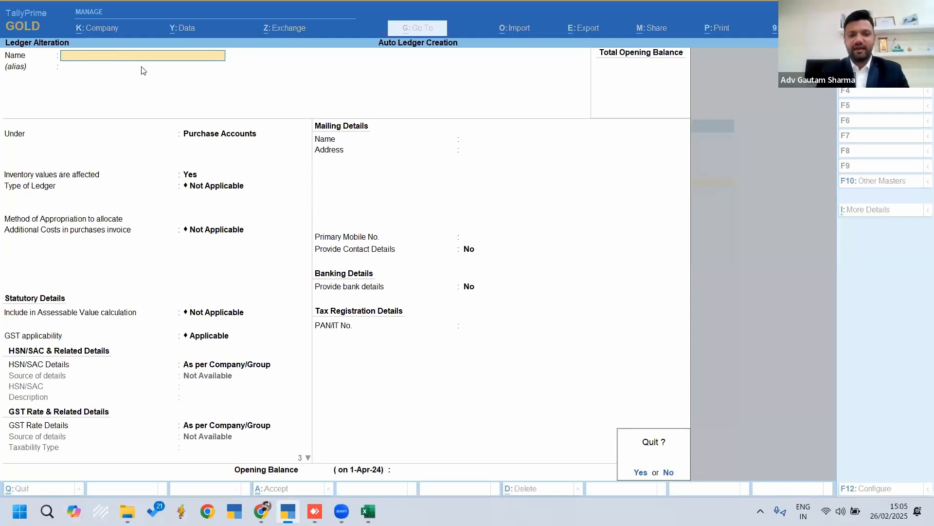
{"action": "key", "text": "y"}
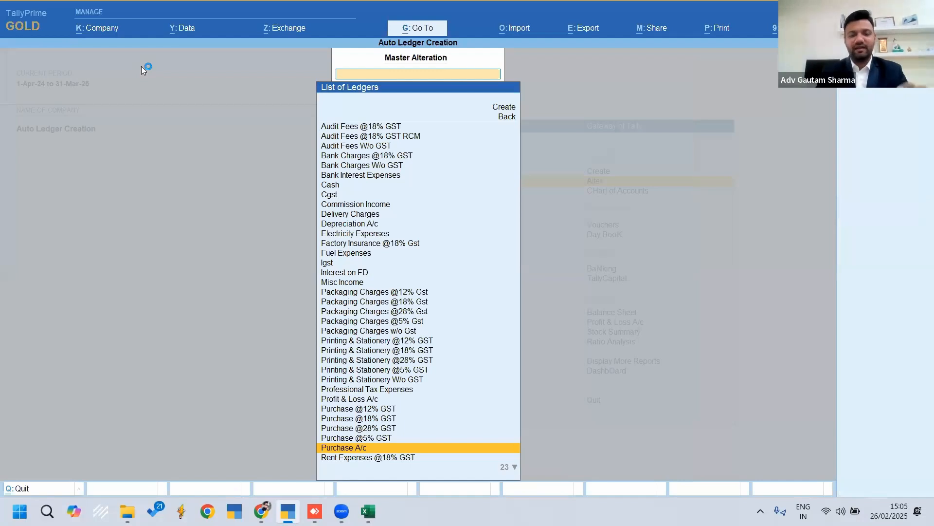
Review the Purchase @5% GST ledger's fields down to its GST rate and accept the ledger as it is
{"action": "key", "text": "Up"}
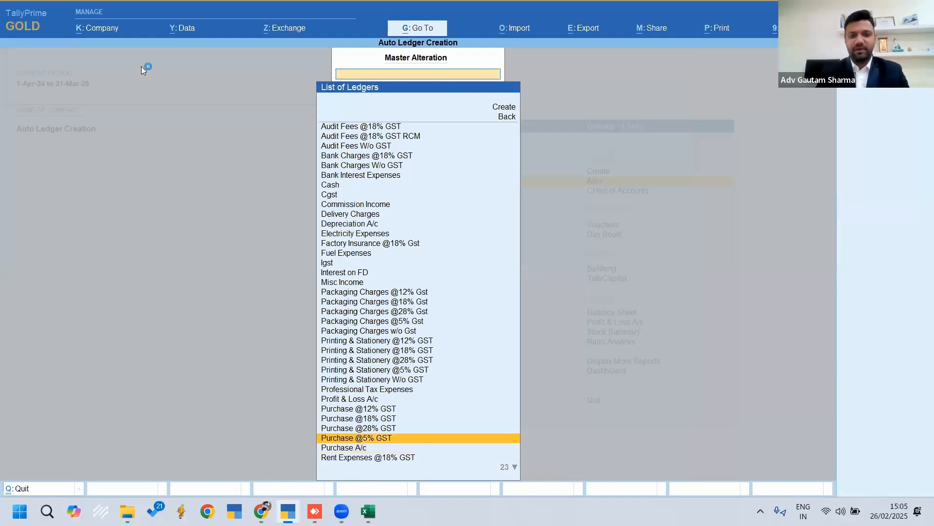
{"action": "key", "text": "Return"}
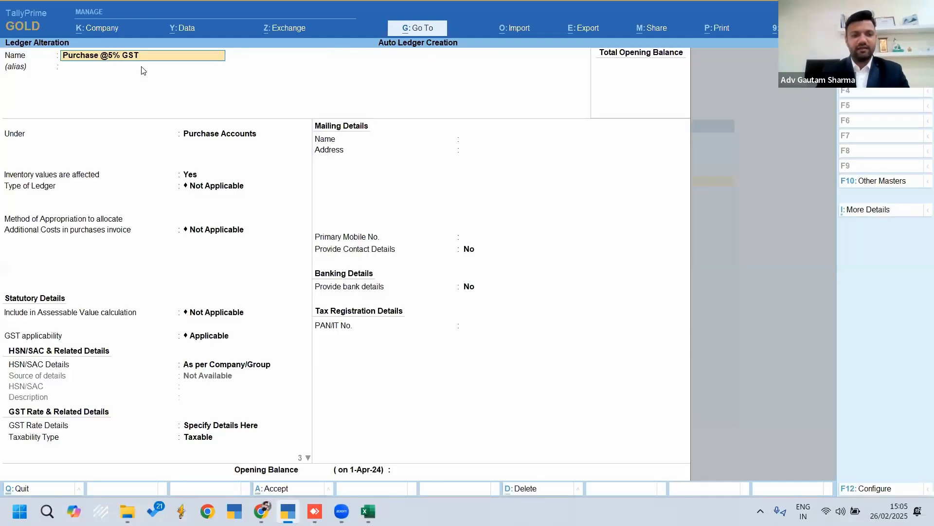
{"action": "key", "text": "Return"}
{"action": "key", "text": "Return"}
{"action": "key", "text": "Return"}
{"action": "key", "text": "Return"}
{"action": "key", "text": "Return"}
{"action": "key", "text": "Return"}
{"action": "key", "text": "Return"}
{"action": "key", "text": "Return"}
{"action": "key", "text": "Return"}
{"action": "key", "text": "Return"}
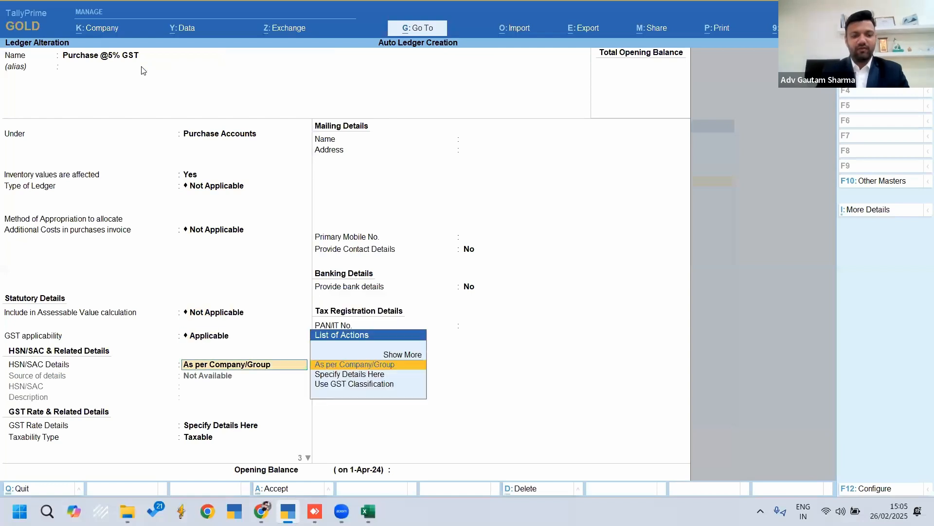
{"action": "key", "text": "Return"}
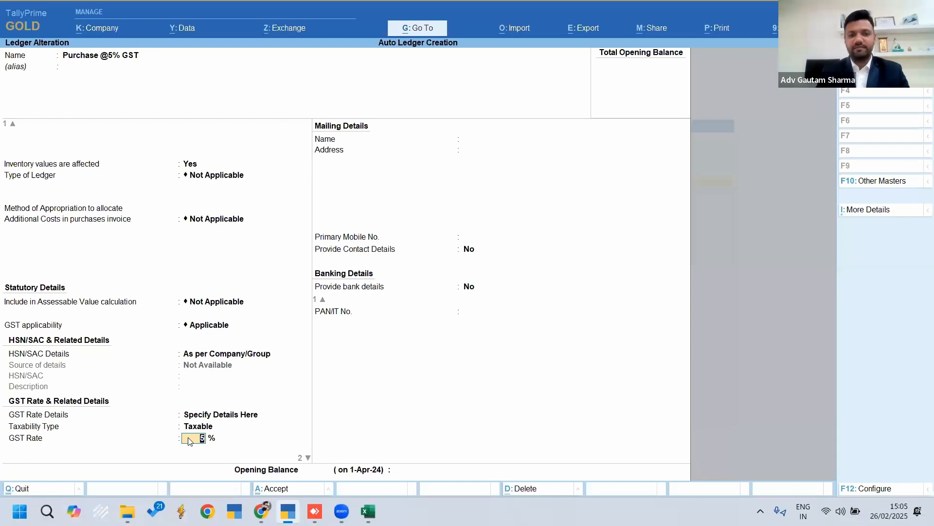
{"action": "key", "text": "ctrl+a"}
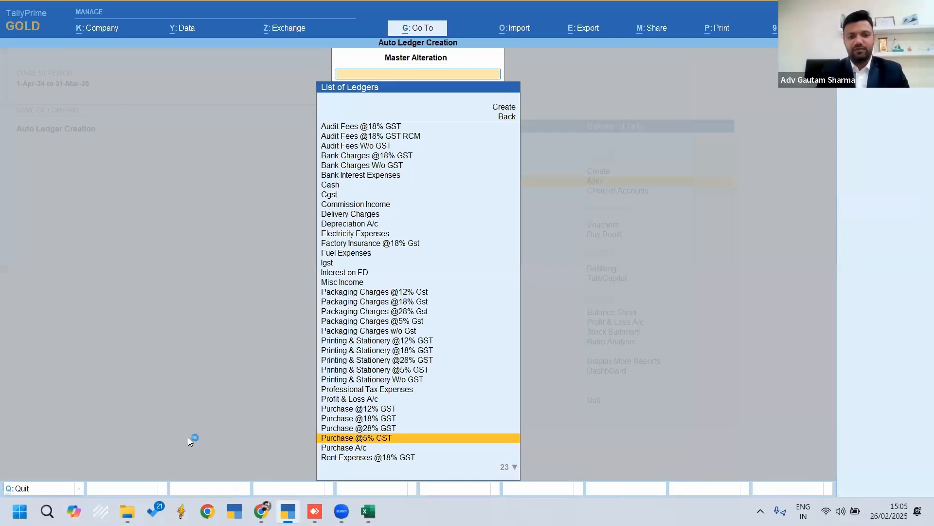
Check the parent group of the Printing & Stationery W/o GST ledger and quit it without saving
{"action": "key", "text": "Up"}
{"action": "key", "text": "Up"}
{"action": "key", "text": "Up"}
{"action": "key", "text": "Up"}
{"action": "key", "text": "Up"}
{"action": "key", "text": "Up"}
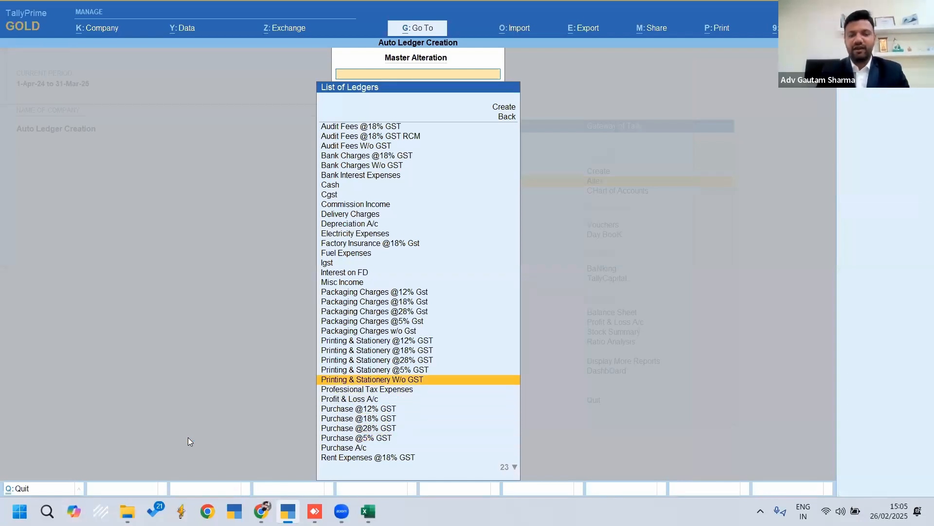
{"action": "key", "text": "Return"}
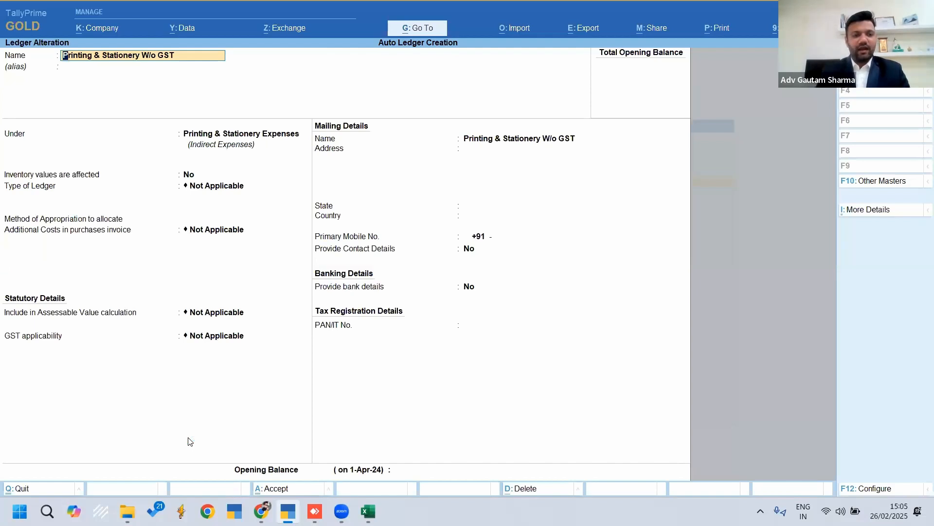
{"action": "key", "text": "Return"}
{"action": "key", "text": "Return"}
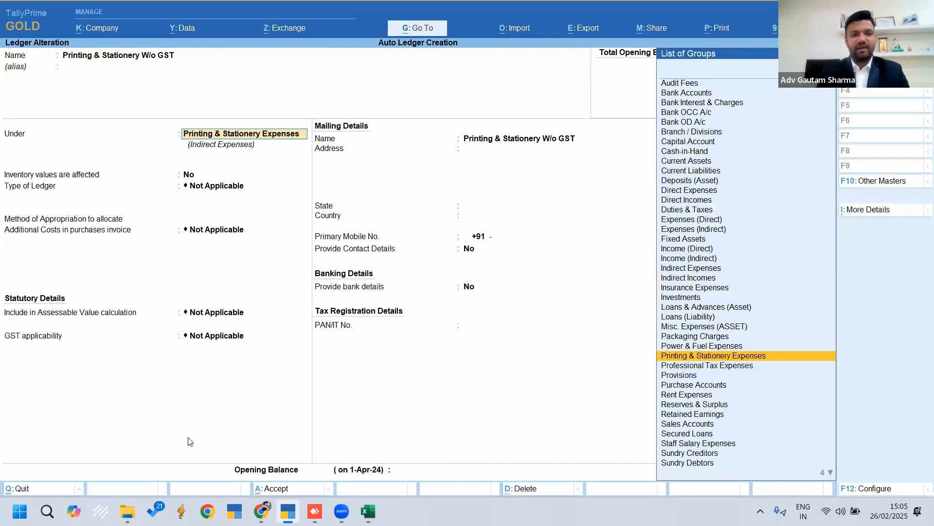
{"action": "key", "text": "Escape"}
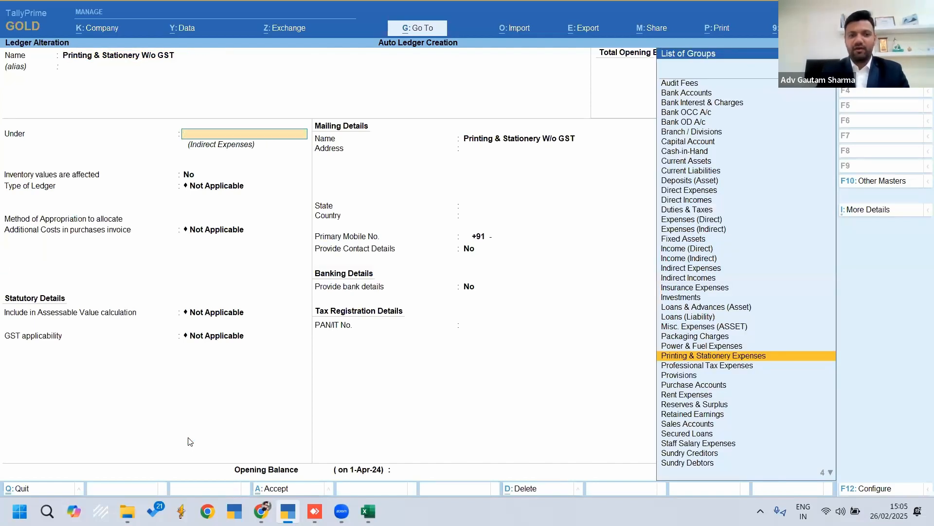
{"action": "key", "text": "Escape"}
{"action": "key", "text": "y"}
Leave master alteration and return to the Gateway of Tally
{"action": "key", "text": "Escape"}
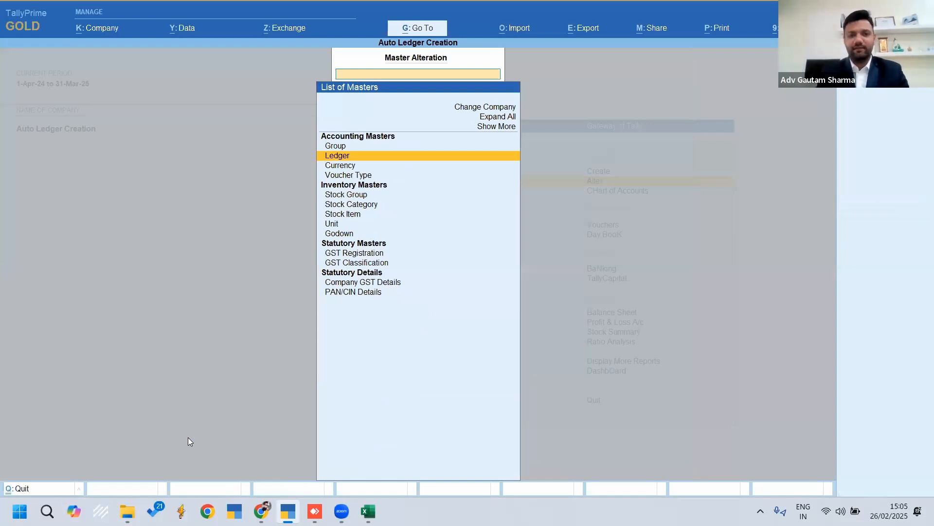
{"action": "key", "text": "Escape"}
{"action": "key", "text": "Escape"}
{"action": "key", "text": "Escape"}
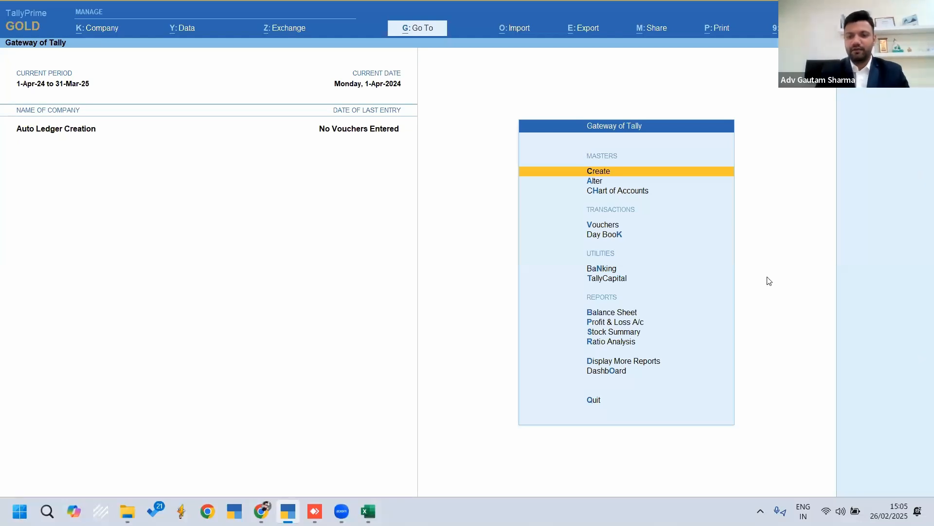
Open the Statistics report from the Statements of Accounts among the additional display reports
{"action": "key", "text": "Up"}
{"action": "key", "text": "Up"}
{"action": "key", "text": "Up"}
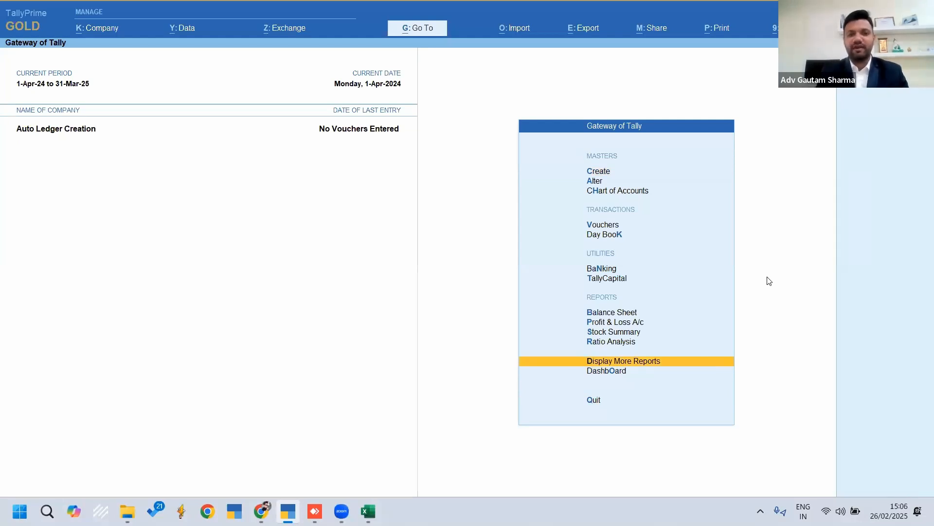
{"action": "key", "text": "Return"}
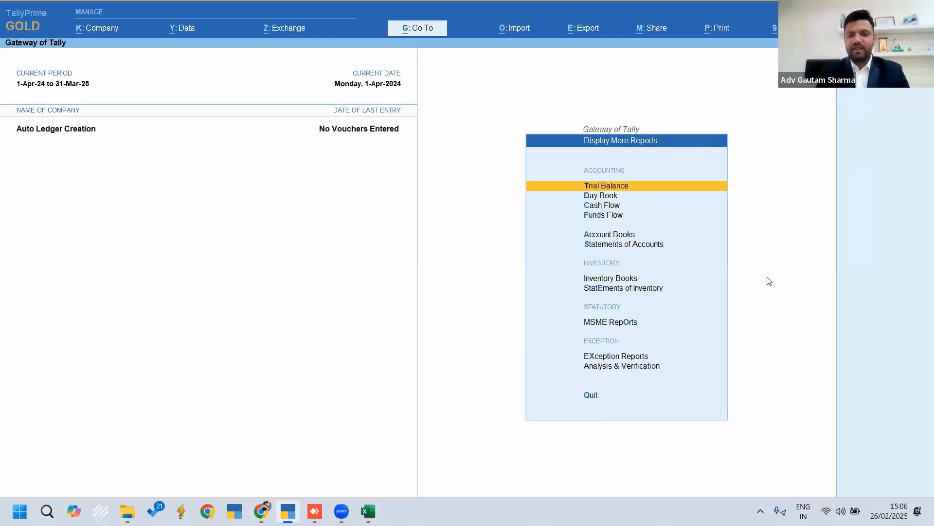
{"action": "key", "text": "Down"}
{"action": "key", "text": "Down"}
{"action": "key", "text": "Down"}
{"action": "key", "text": "Down"}
{"action": "key", "text": "Down"}
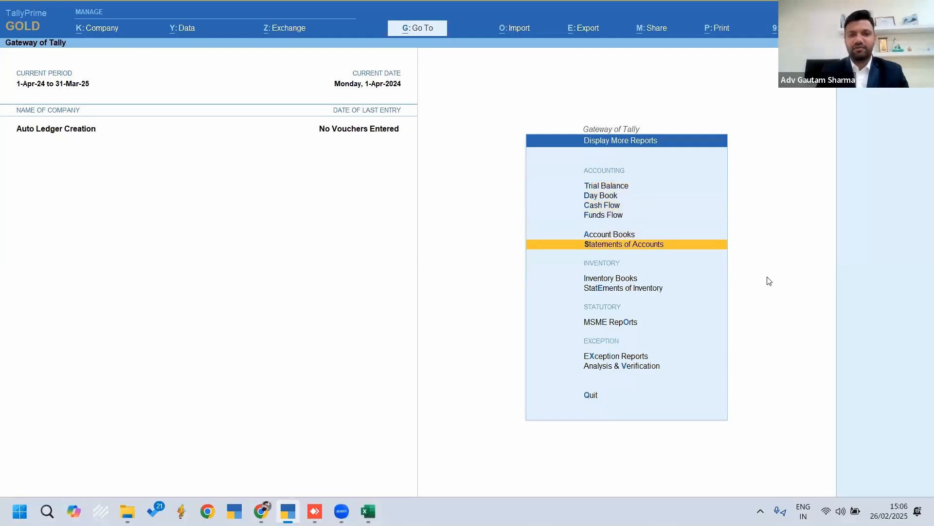
{"action": "key", "text": "Return"}
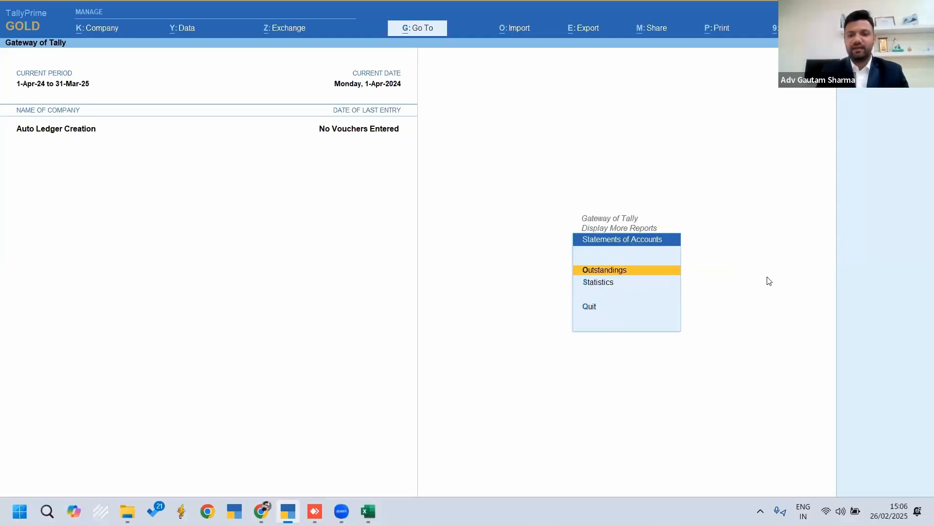
{"action": "key", "text": "Down"}
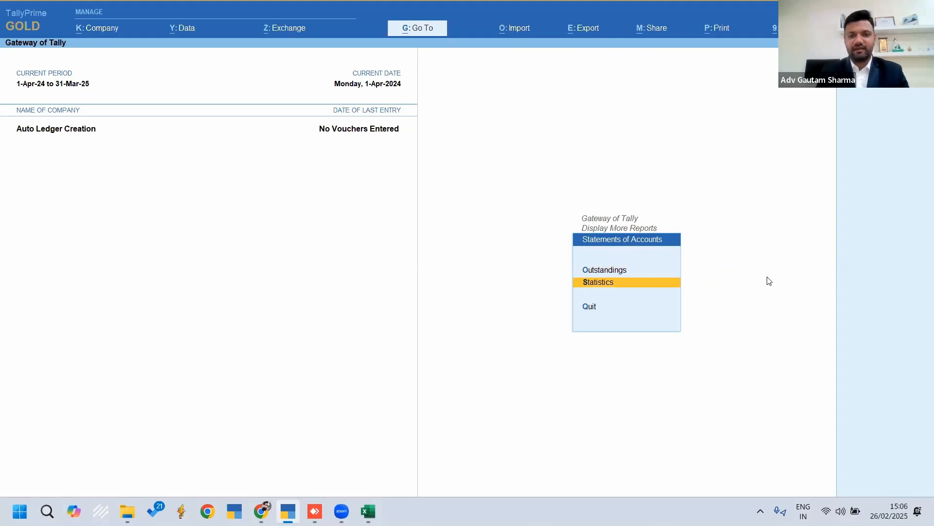
{"action": "key", "text": "Return"}
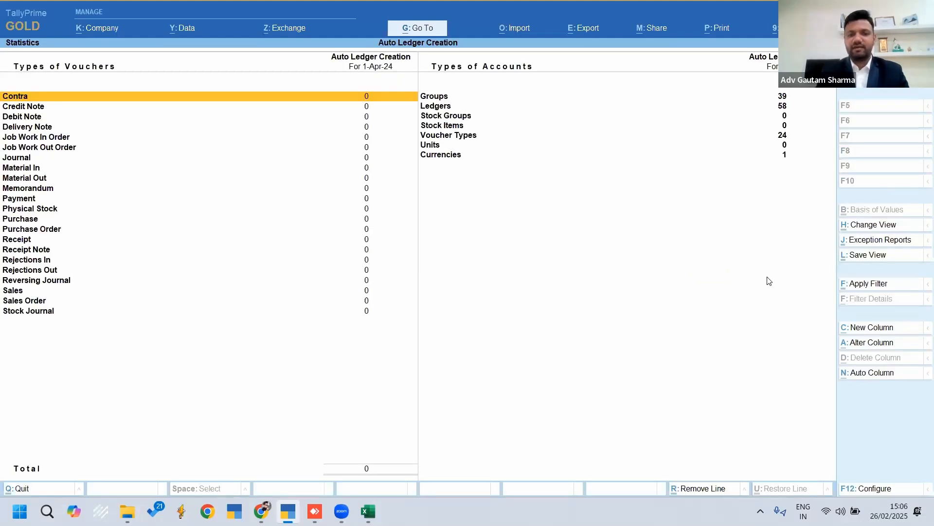
Review the Types of Accounts figures in the statistics, ending on the Ledgers line
{"action": "key", "text": "Right"}
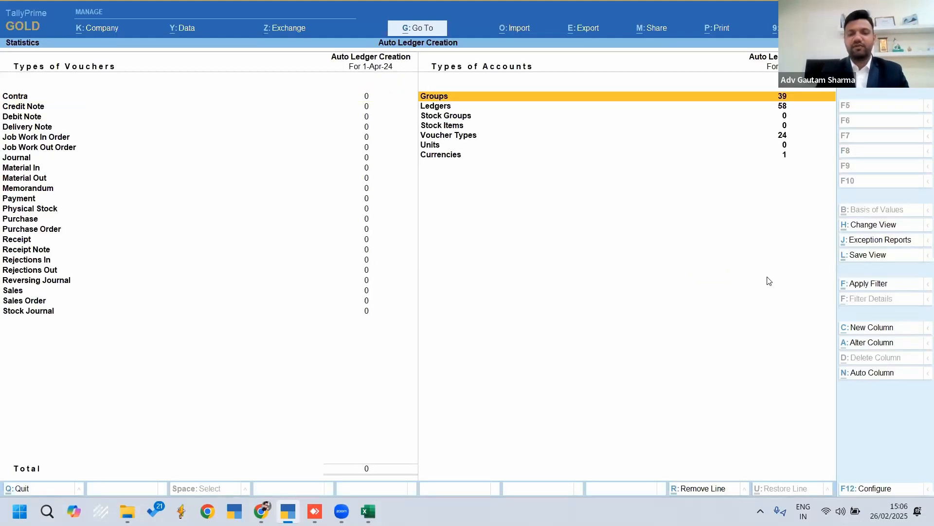
{"action": "key", "text": "Down"}
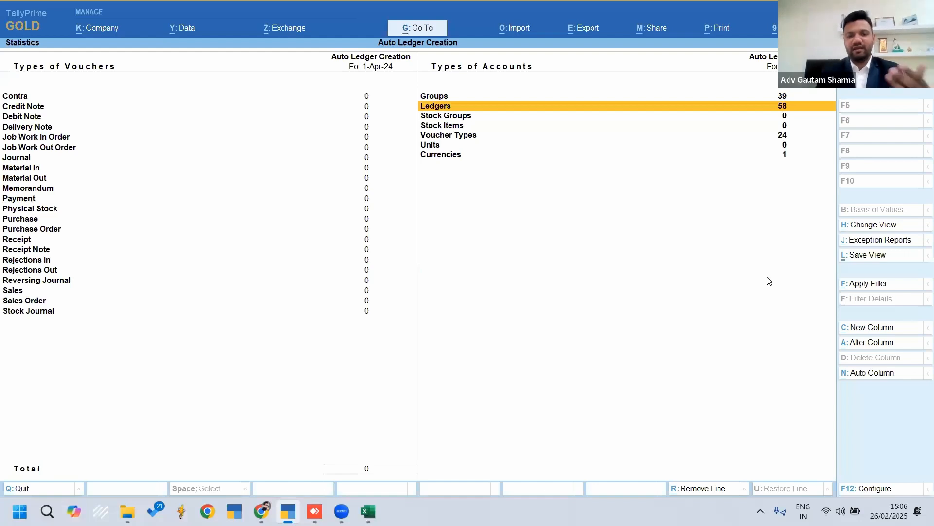
{"action": "key", "text": "Down"}
{"action": "key", "text": "Down"}
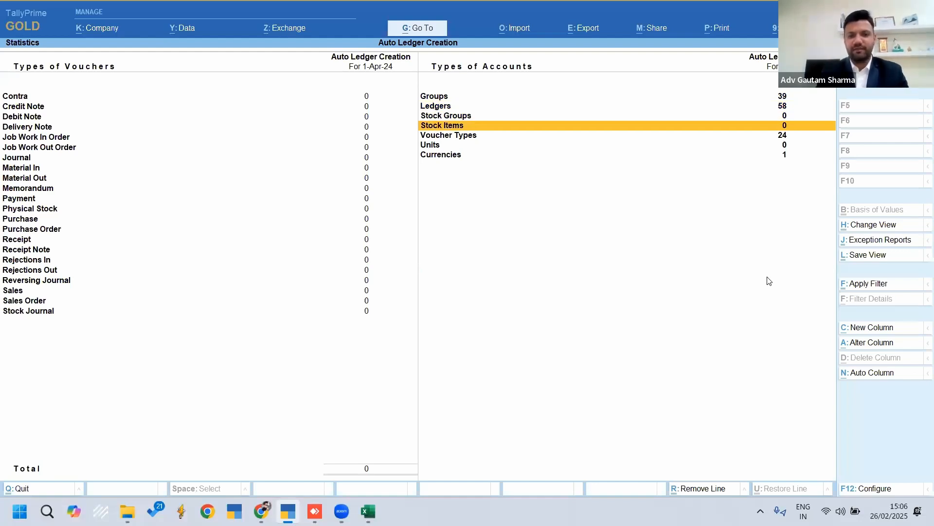
{"action": "key", "text": "Up"}
{"action": "key", "text": "Up"}
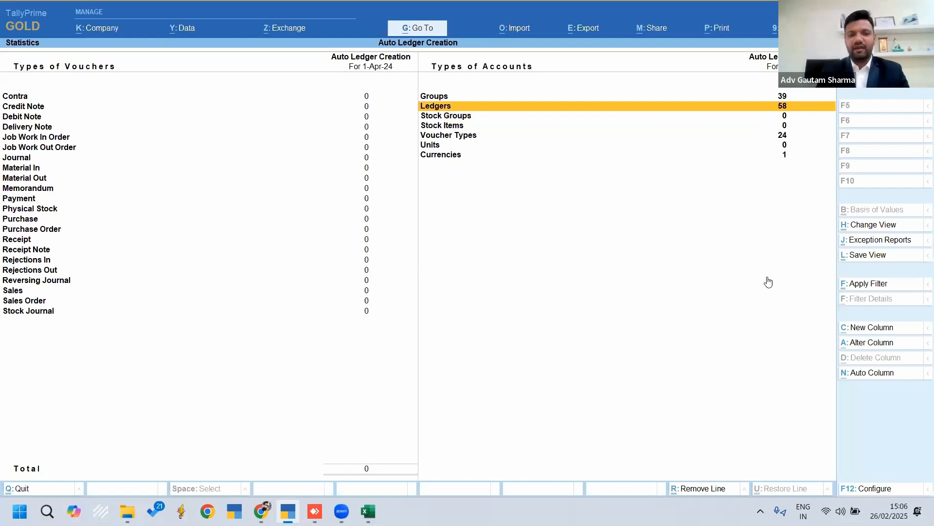
Drill into the Ledgers line, look through the list of ledgers down to Electricity Expenses, and return to the statistics
{"action": "key", "text": "Return"}
{"action": "key", "text": "Down"}
{"action": "key", "text": "Down"}
{"action": "key", "text": "Down"}
{"action": "key", "text": "Down"}
{"action": "key", "text": "Down"}
{"action": "key", "text": "Down"}
{"action": "key", "text": "Down"}
{"action": "key", "text": "Down"}
{"action": "key", "text": "Down"}
{"action": "key", "text": "Down"}
{"action": "key", "text": "Down"}
{"action": "key", "text": "Down"}
{"action": "key", "text": "Down"}
{"action": "key", "text": "Down"}
{"action": "key", "text": "Down"}
{"action": "key", "text": "Down"}
{"action": "key", "text": "Down"}
{"action": "key", "text": "Down"}
{"action": "key", "text": "Down"}
{"action": "key", "text": "Down"}
{"action": "key", "text": "Down"}
{"action": "key", "text": "Down"}
{"action": "key", "text": "Down"}
{"action": "key", "text": "Down"}
{"action": "key", "text": "Down"}
{"action": "key", "text": "Down"}
{"action": "key", "text": "Down"}
{"action": "key", "text": "Down"}
{"action": "key", "text": "Down"}
{"action": "key", "text": "Down"}
{"action": "key", "text": "Down"}
{"action": "key", "text": "Down"}
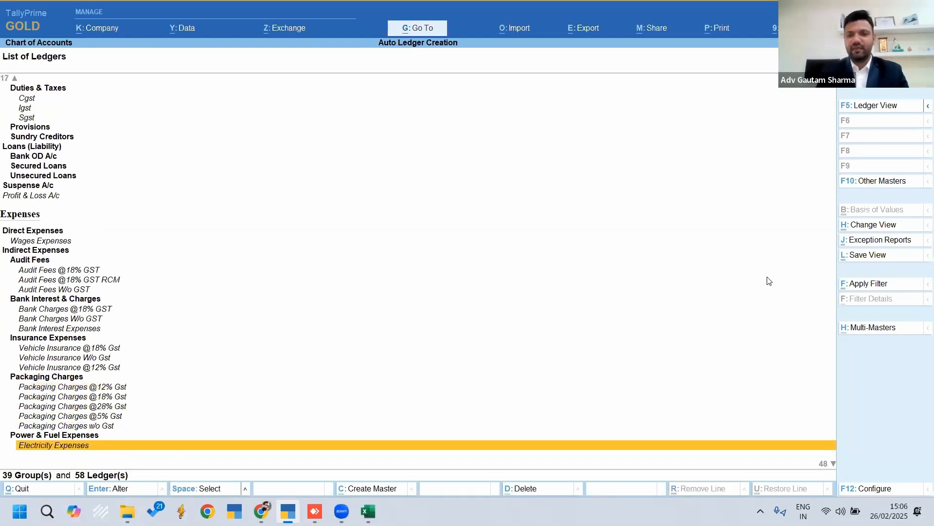
{"action": "key", "text": "Escape"}
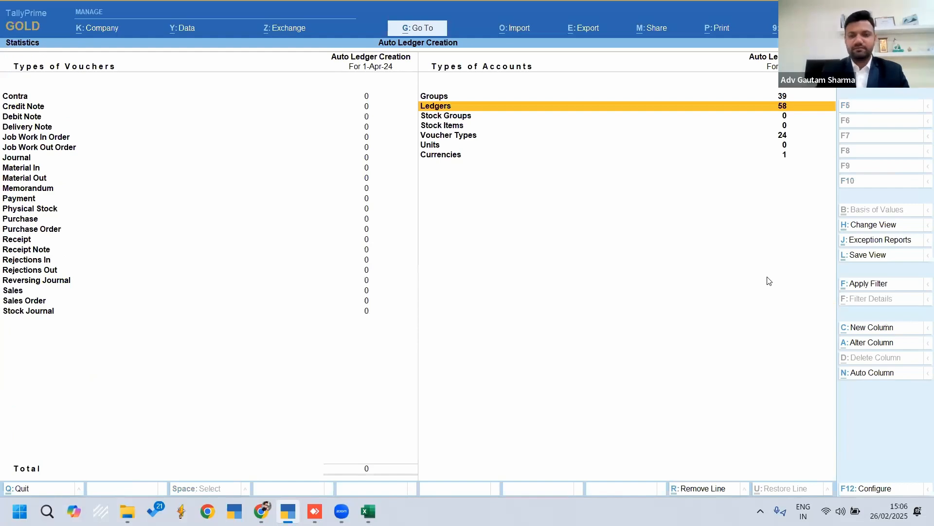
{"action": "left_click", "coordinate": [573, 30]}
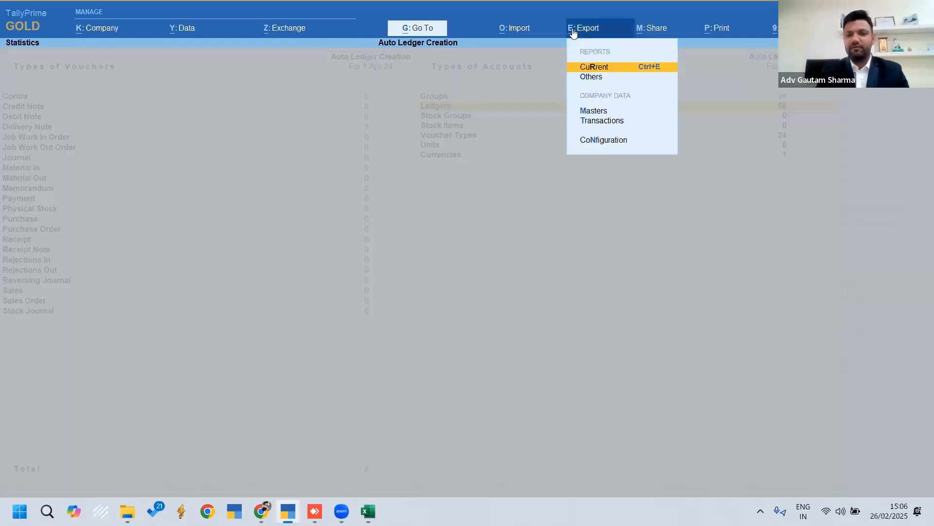
{"action": "key", "text": "Return"}
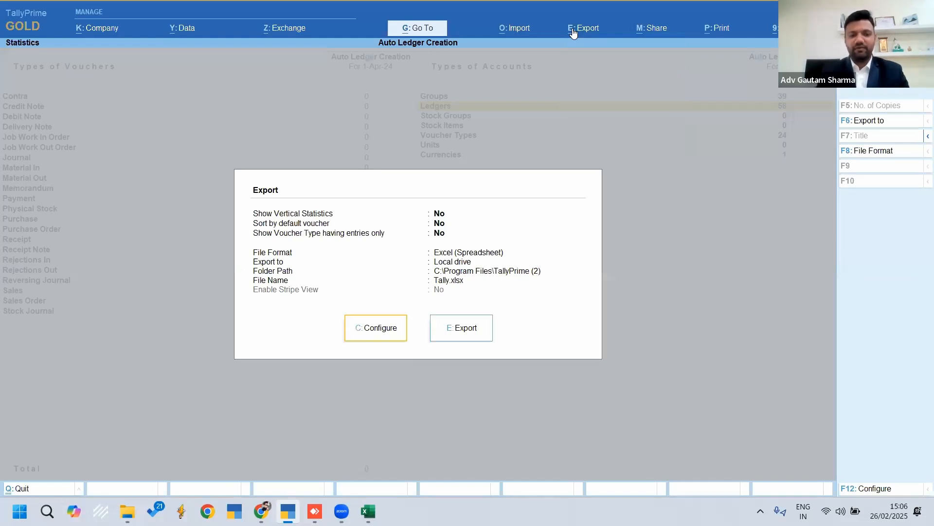
{"action": "left_click", "coordinate": [372, 338]}
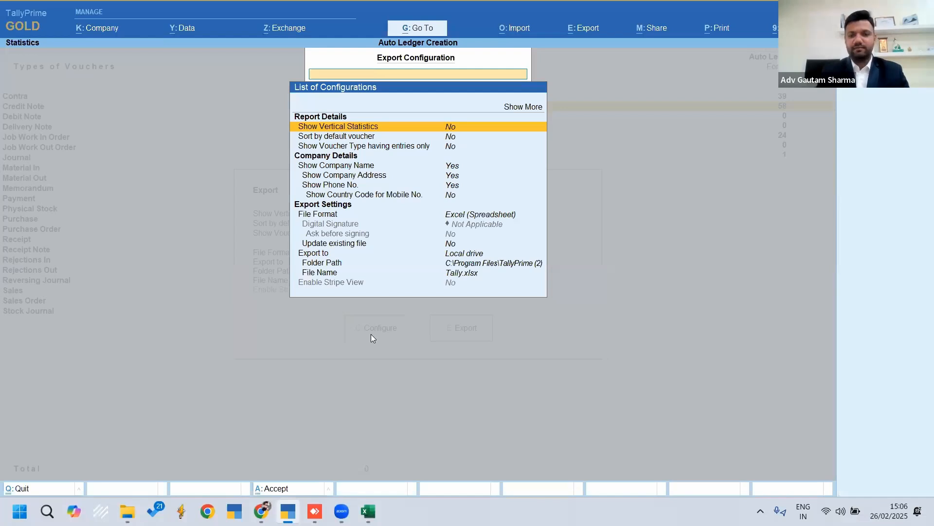
{"action": "key", "text": "Up"}
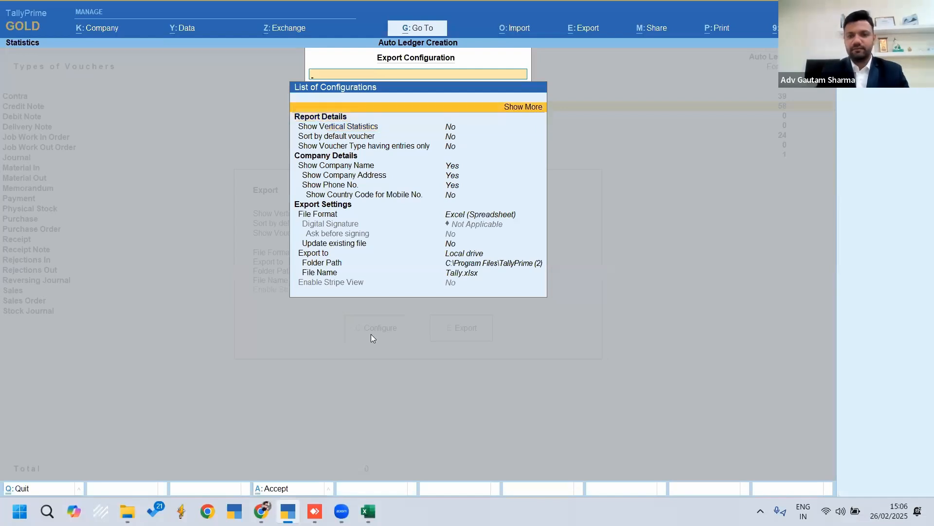
{"action": "key", "text": "Escape"}
{"action": "key", "text": "Escape"}
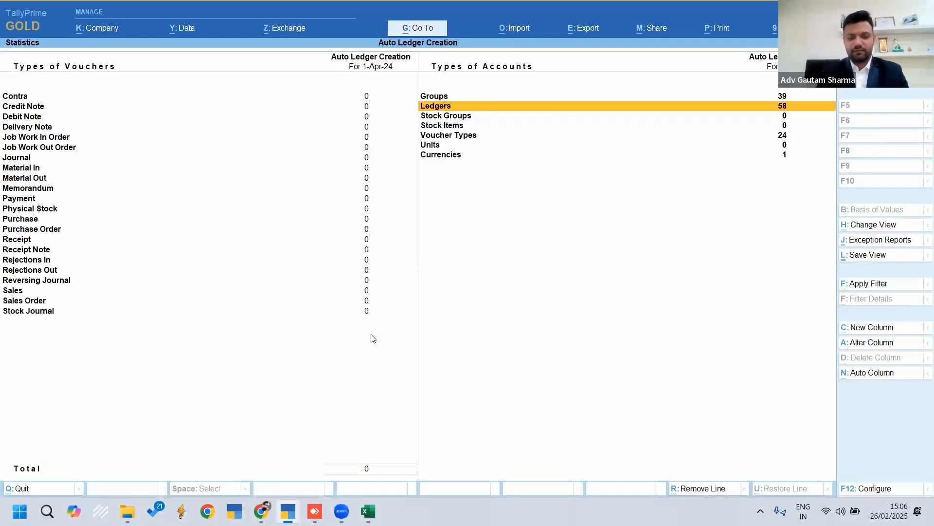
{"action": "key", "text": "alt+e"}
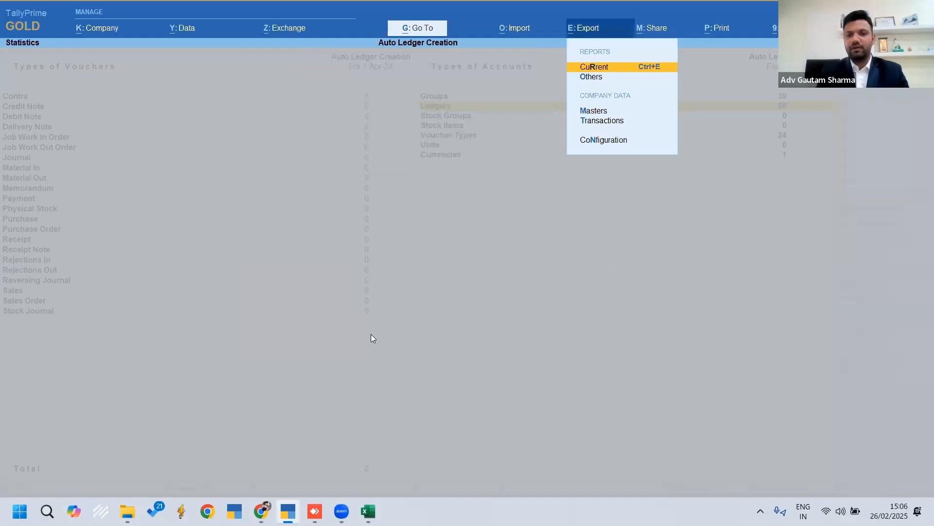
{"action": "key", "text": "Down"}
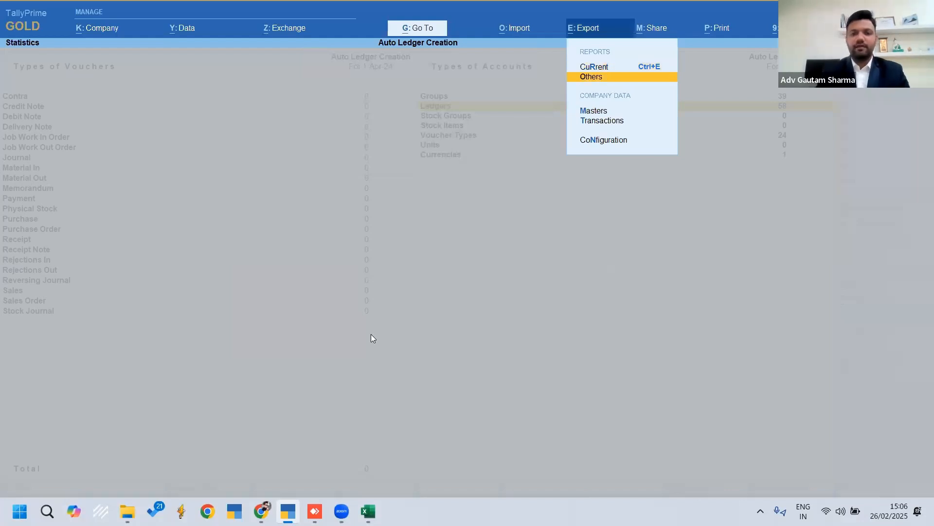
{"action": "key", "text": "Up"}
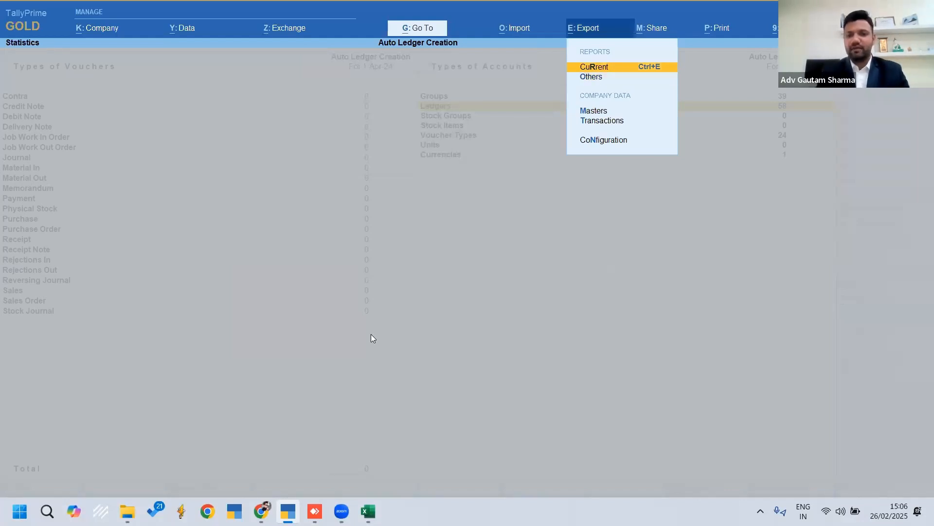
{"action": "key", "text": "Escape"}
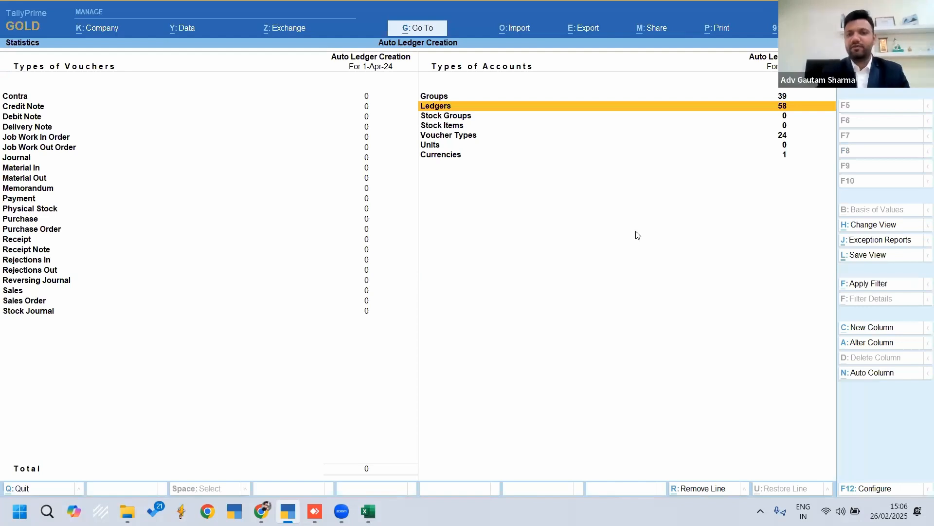
Start an export of the company's masters and open its export configuration
{"action": "left_click", "coordinate": [570, 39]}
{"action": "key", "text": "Down"}
{"action": "key", "text": "Down"}
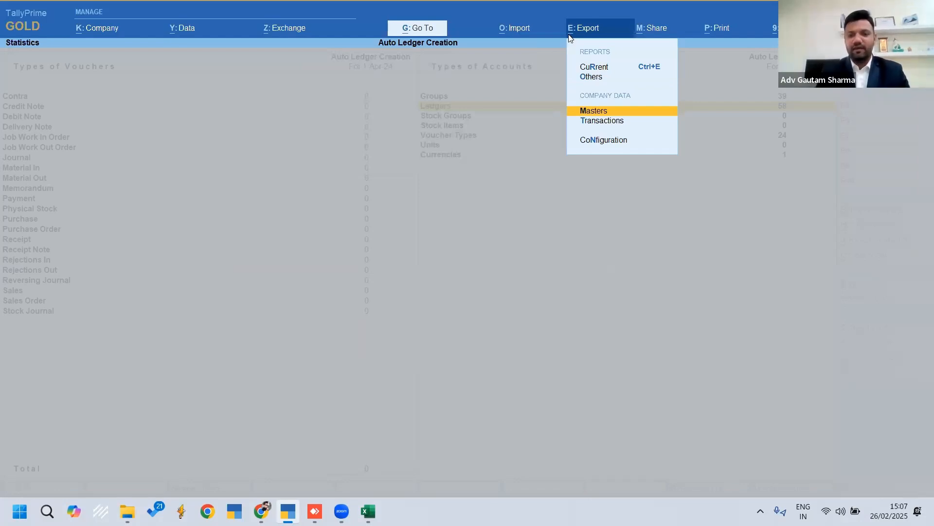
{"action": "key", "text": "Return"}
{"action": "key", "text": "Left"}
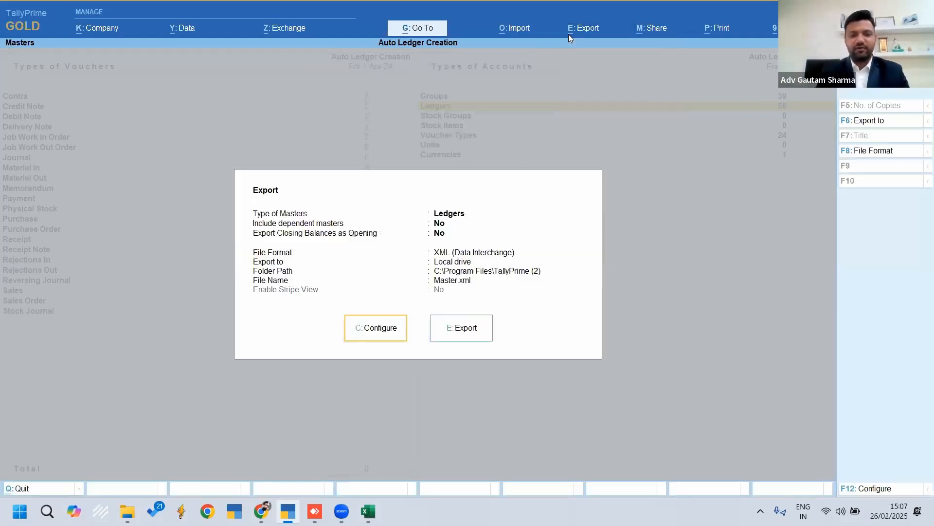
{"action": "key", "text": "Return"}
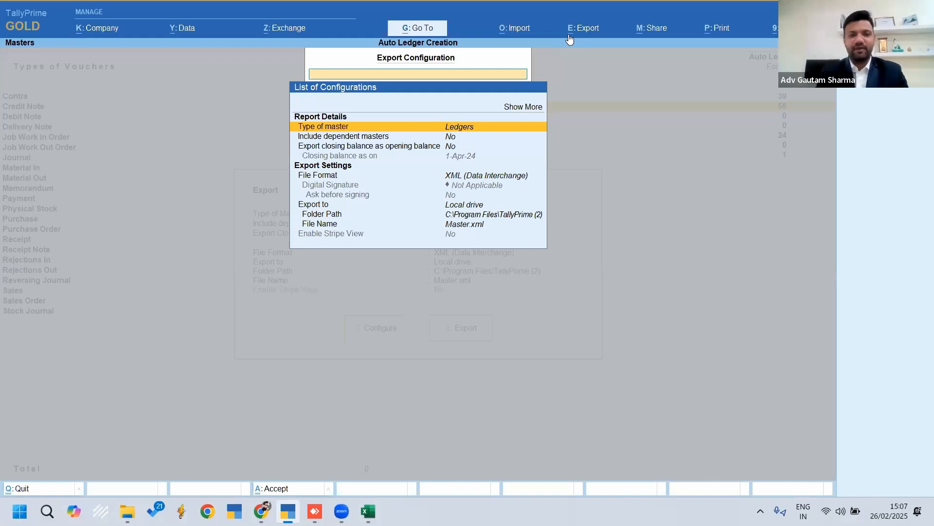
Set the type of master to All Masters and include dependent masters in the export
{"action": "key", "text": "Return"}
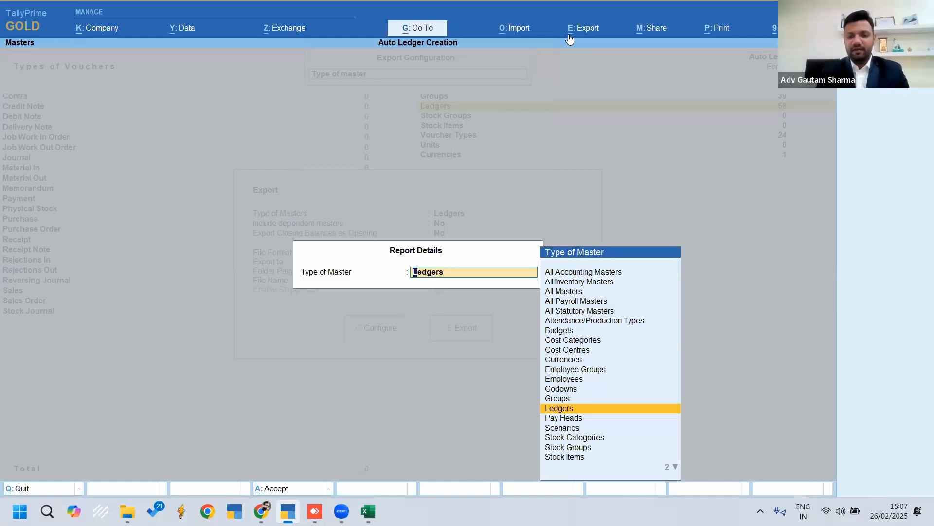
{"action": "key", "text": "Up"}
{"action": "key", "text": "Up"}
{"action": "key", "text": "Up"}
{"action": "key", "text": "Up"}
{"action": "key", "text": "Up"}
{"action": "key", "text": "Up"}
{"action": "key", "text": "Up"}
{"action": "key", "text": "Up"}
{"action": "key", "text": "Up"}
{"action": "key", "text": "Up"}
{"action": "key", "text": "Up"}
{"action": "key", "text": "Up"}
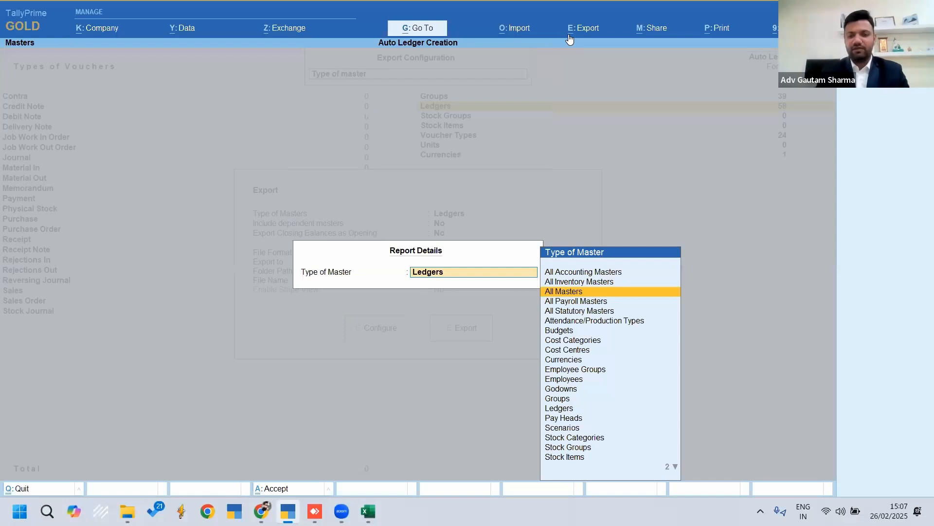
{"action": "key", "text": "Return"}
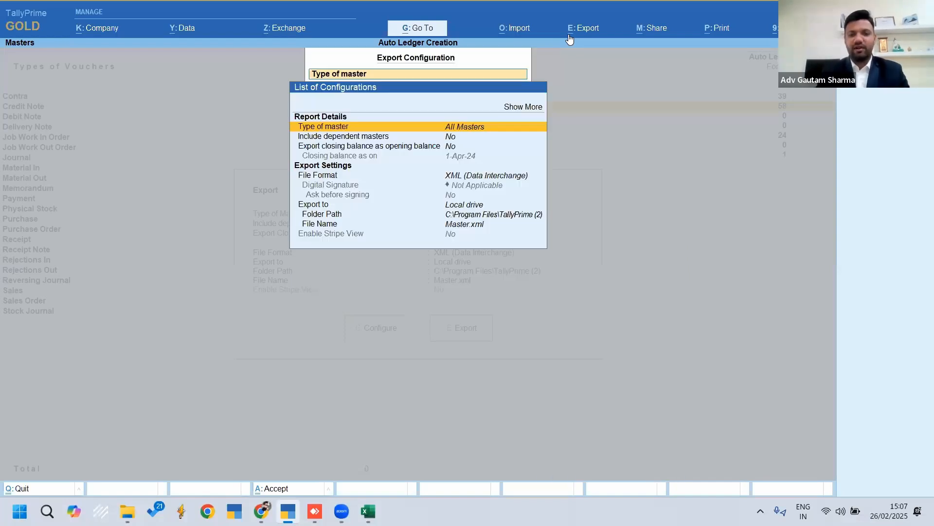
{"action": "key", "text": "Down"}
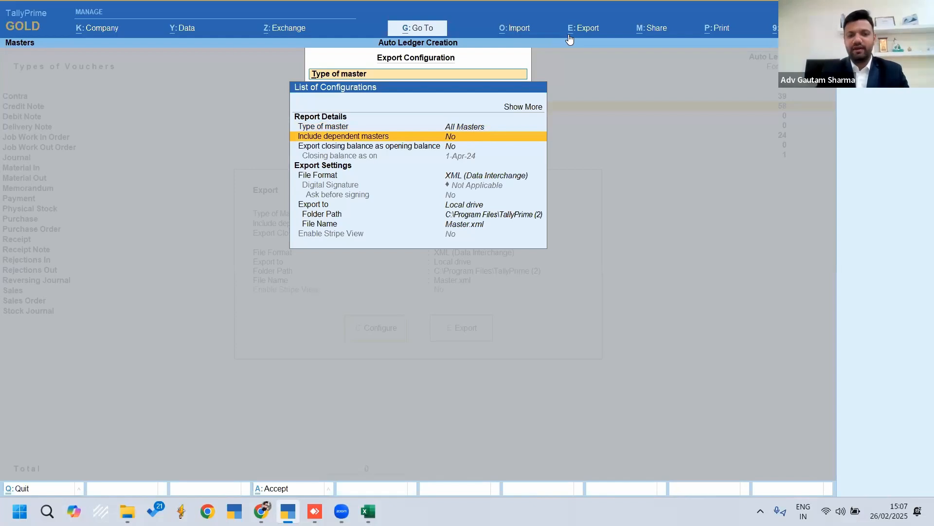
{"action": "key", "text": "Return"}
Set the export folder path to the user's Desktop by selecting it from the drive list
{"action": "key", "text": "Down"}
{"action": "key", "text": "Down"}
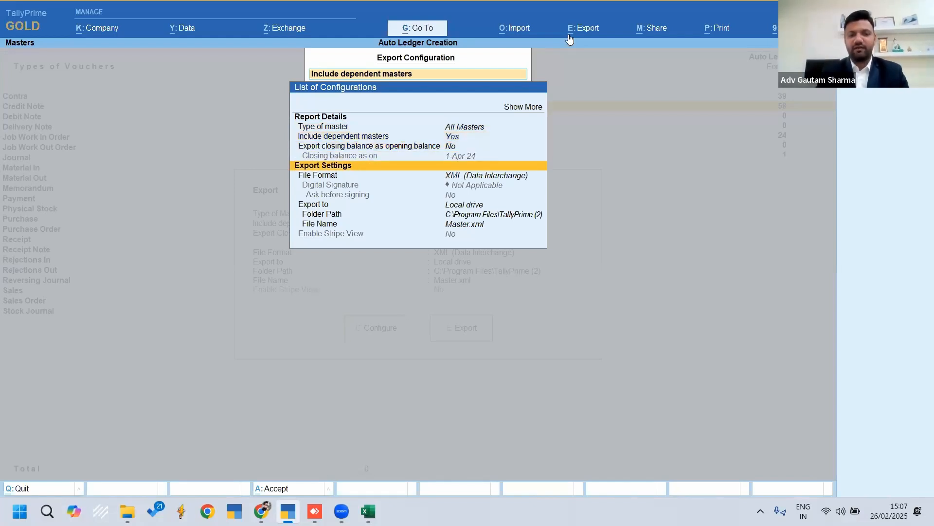
{"action": "key", "text": "Down"}
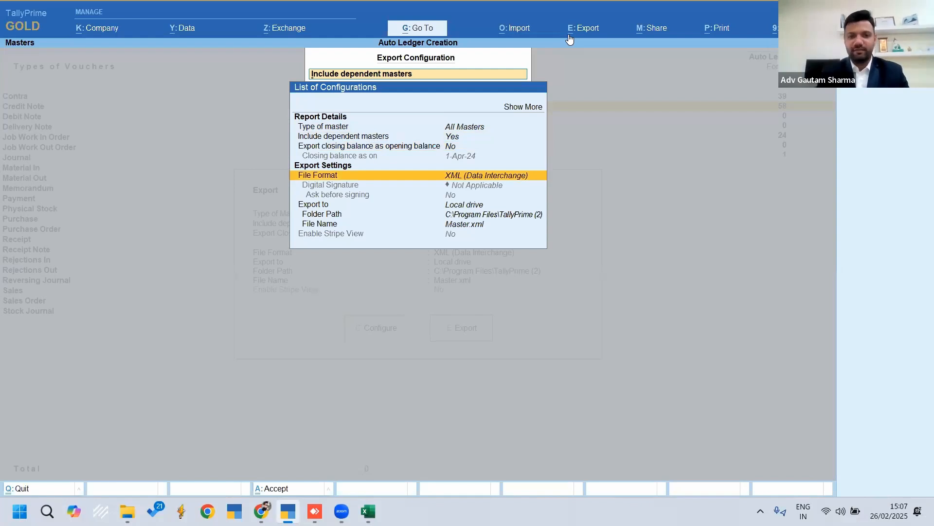
{"action": "key", "text": "Down"}
{"action": "key", "text": "Down"}
{"action": "key", "text": "Down"}
{"action": "key", "text": "Down"}
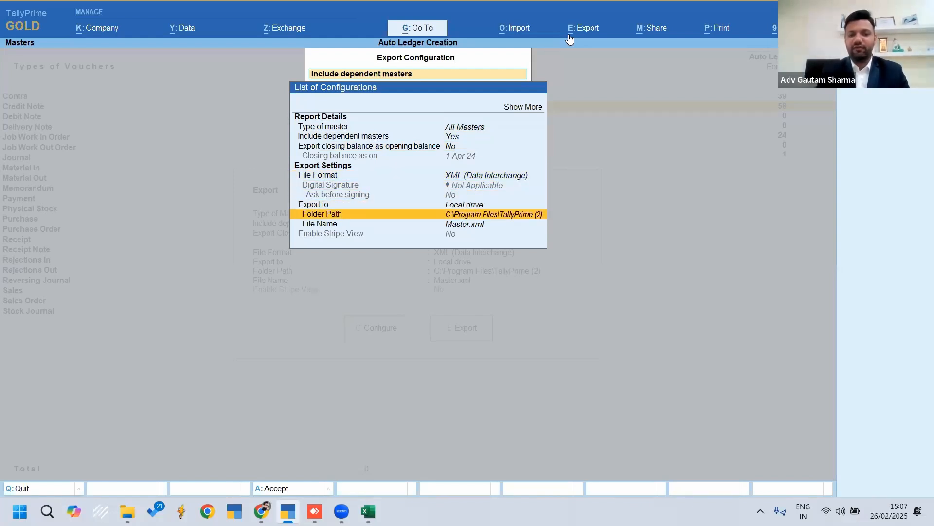
{"action": "key", "text": "Return"}
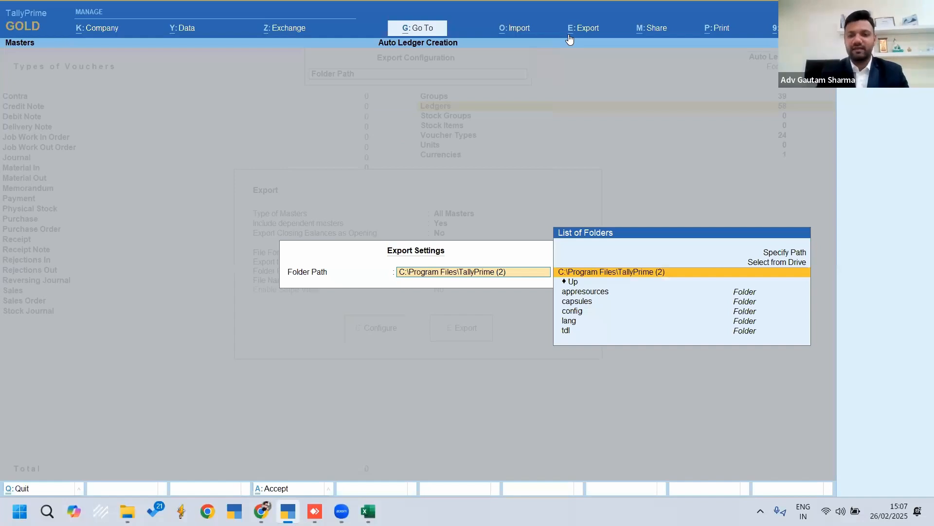
{"action": "key", "text": "Up"}
{"action": "key", "text": "Return"}
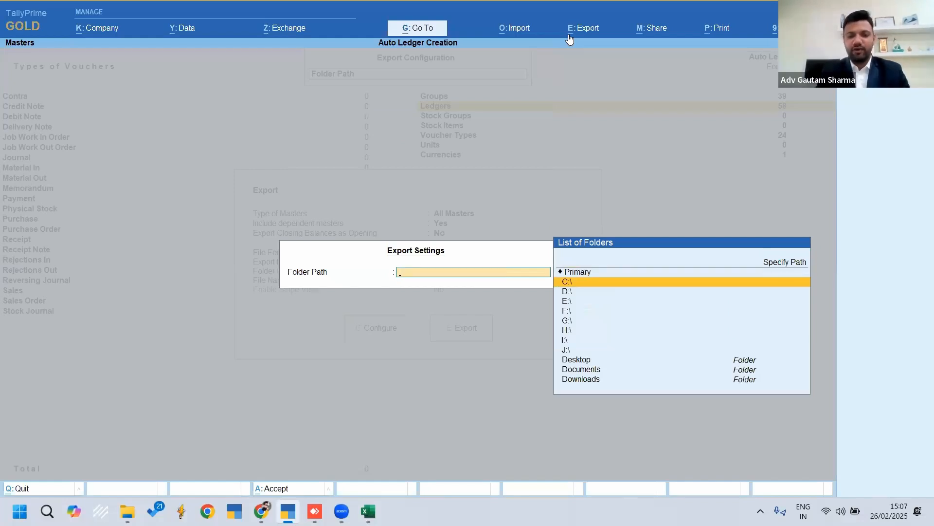
{"action": "type", "text": "des"}
{"action": "key", "text": "Return"}
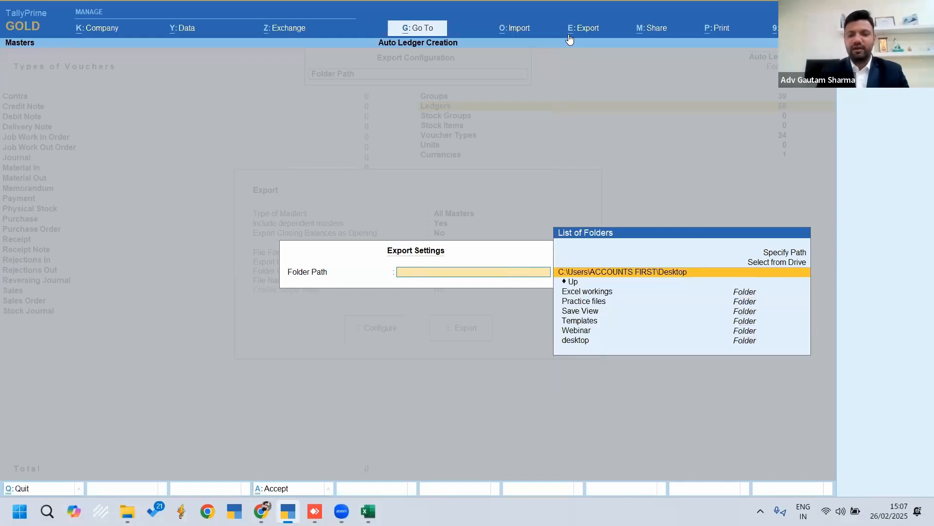
{"action": "key", "text": "Return"}
{"action": "key", "text": "Down"}
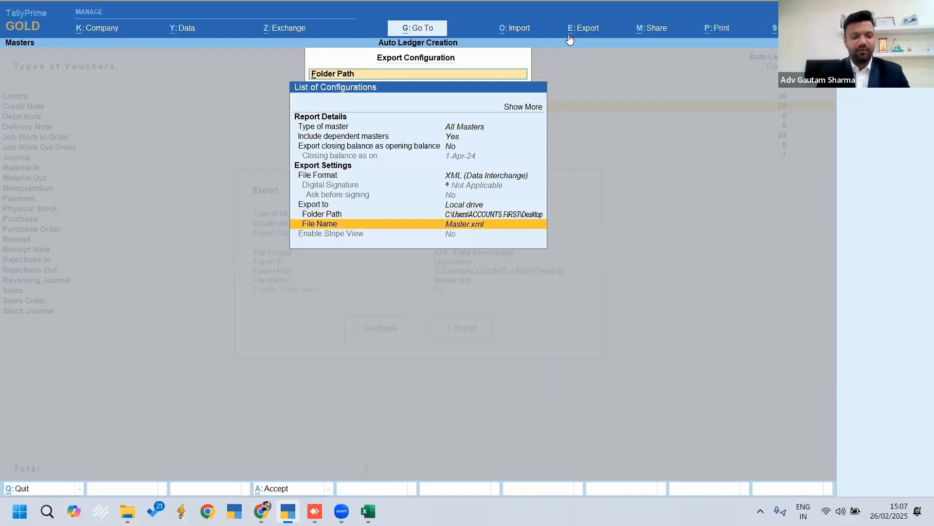
Export all masters to Master.xml with the configured settings and locate the file on the desktop
{"action": "key", "text": "Escape"}
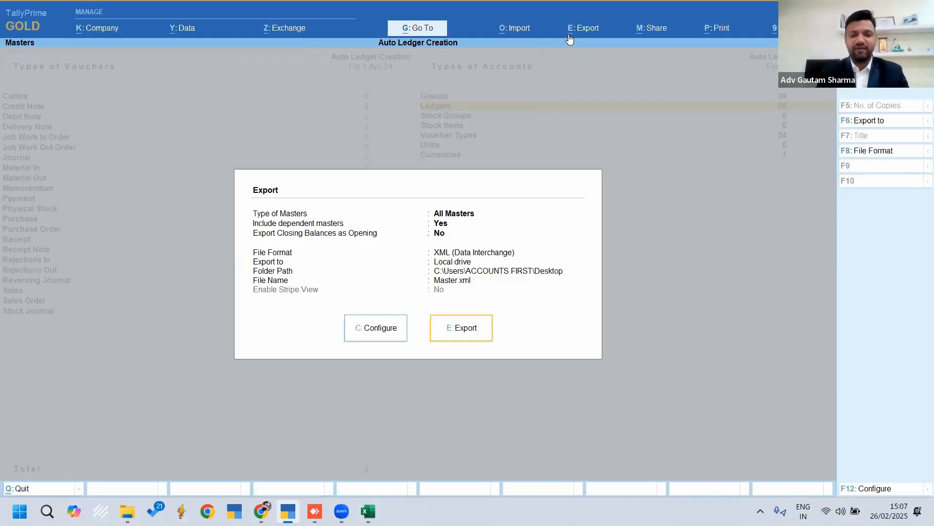
{"action": "left_click", "coordinate": [457, 329]}
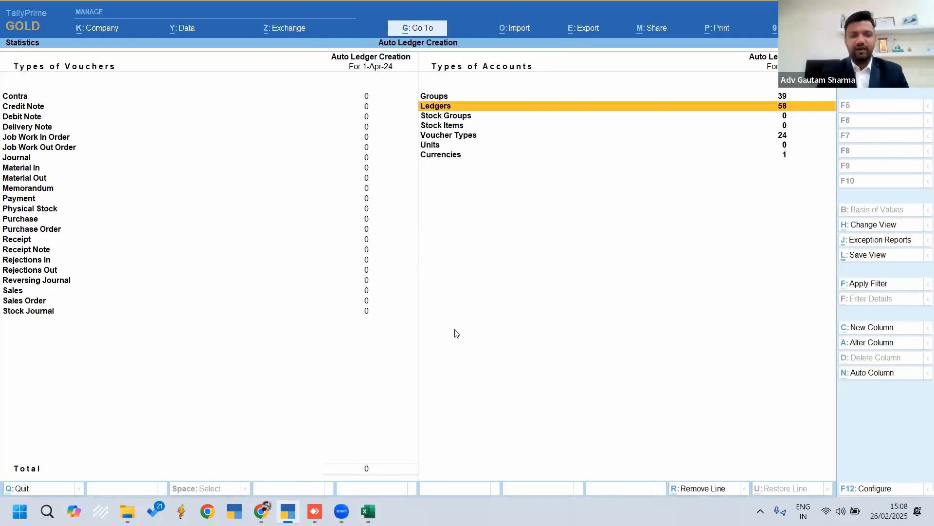
{"action": "key", "text": "super+d"}
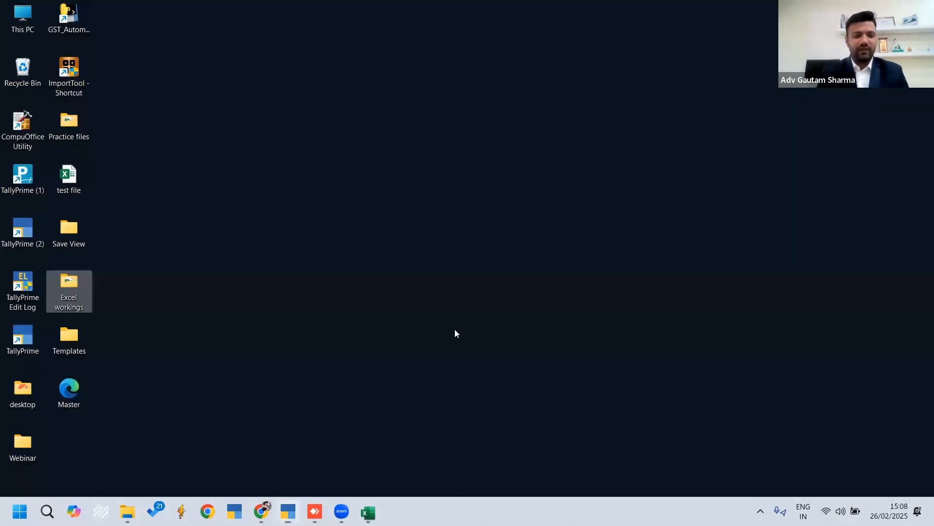
{"action": "left_click", "coordinate": [70, 397]}
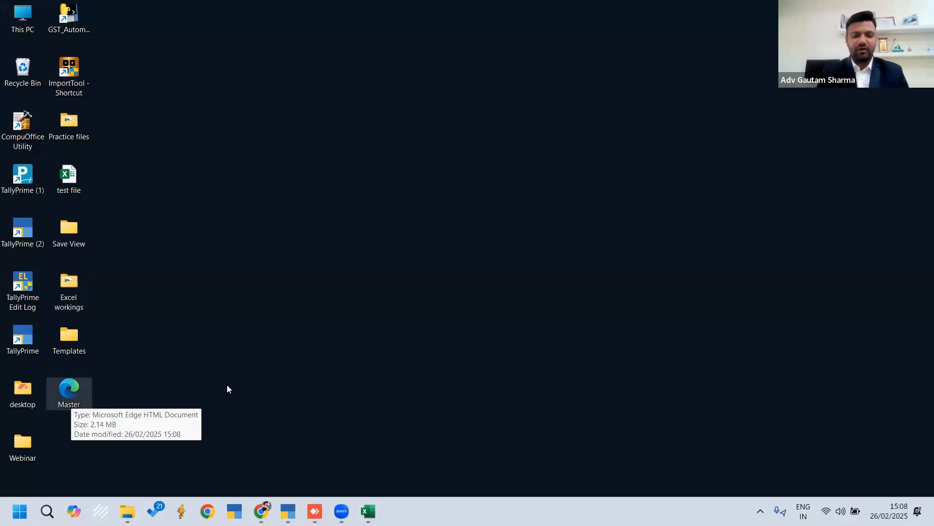
Return to TallyPrime, shut the Auto Ledger Creation company and start creating a new company
{"action": "left_click", "coordinate": [288, 510]}
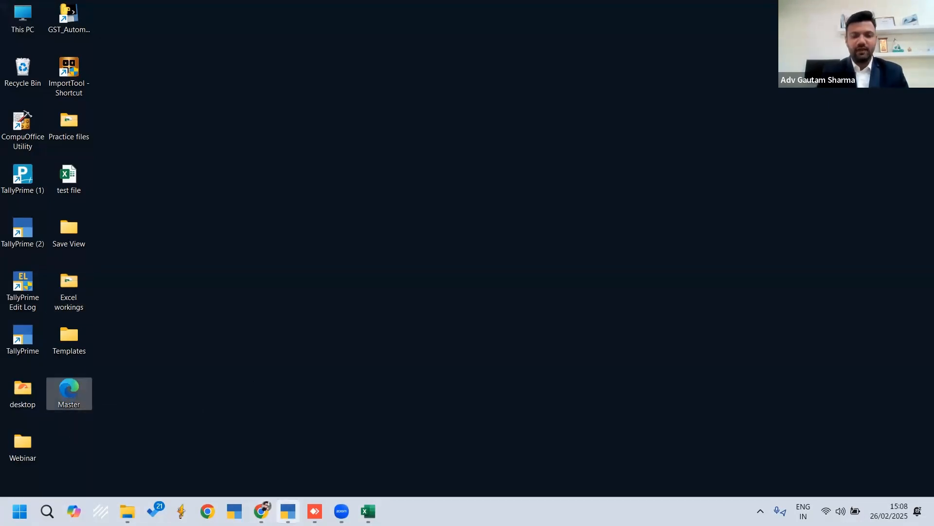
{"action": "key", "text": "Escape"}
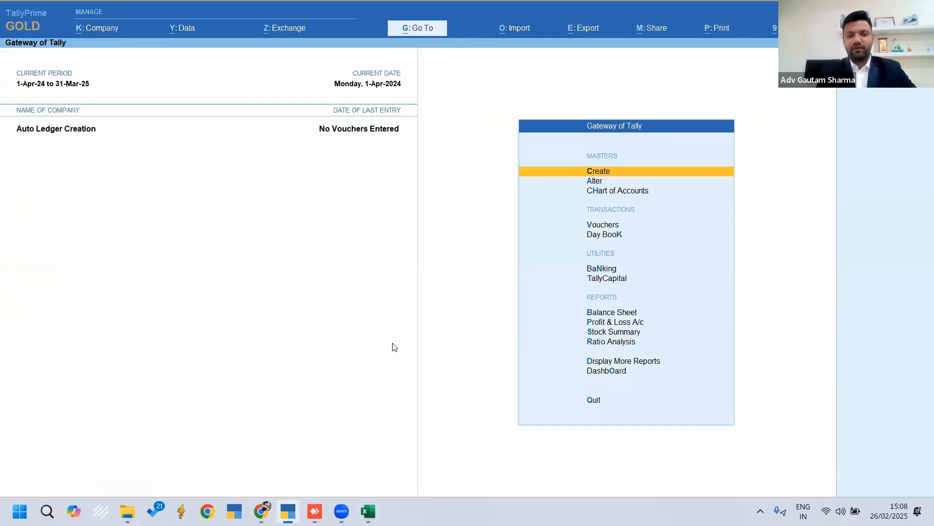
{"action": "key", "text": "ctrl+F3"}
{"action": "key", "text": "Return"}
{"action": "key", "text": "n"}
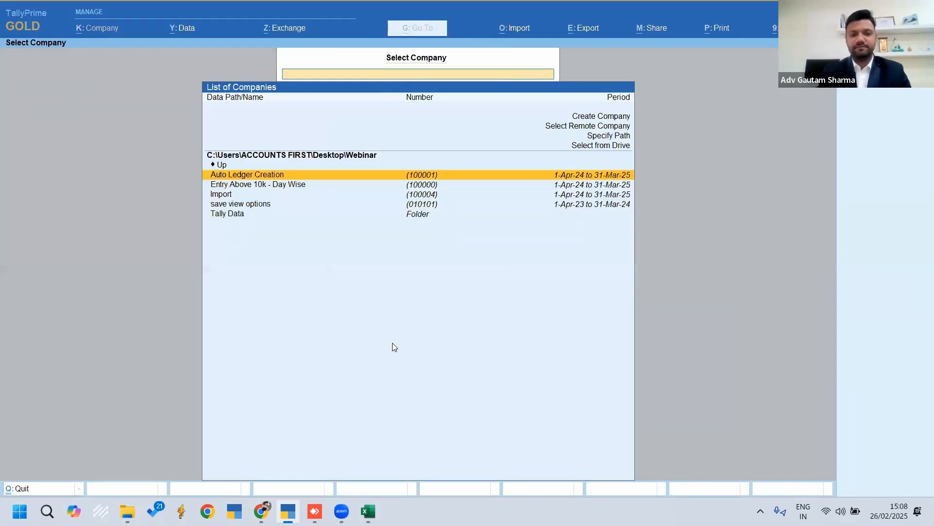
{"action": "key", "text": "Up"}
{"action": "key", "text": "Up"}
{"action": "key", "text": "Up"}
{"action": "key", "text": "Up"}
{"action": "key", "text": "Up"}
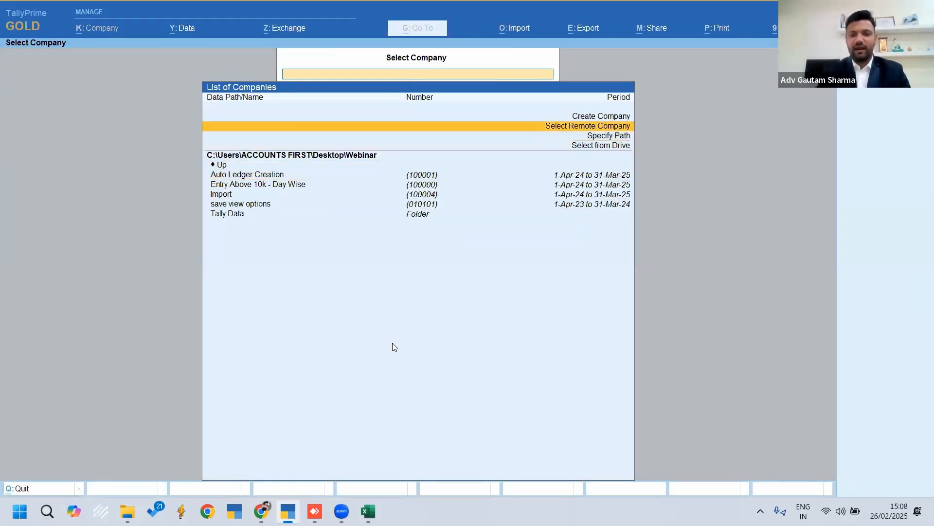
{"action": "key", "text": "Return"}
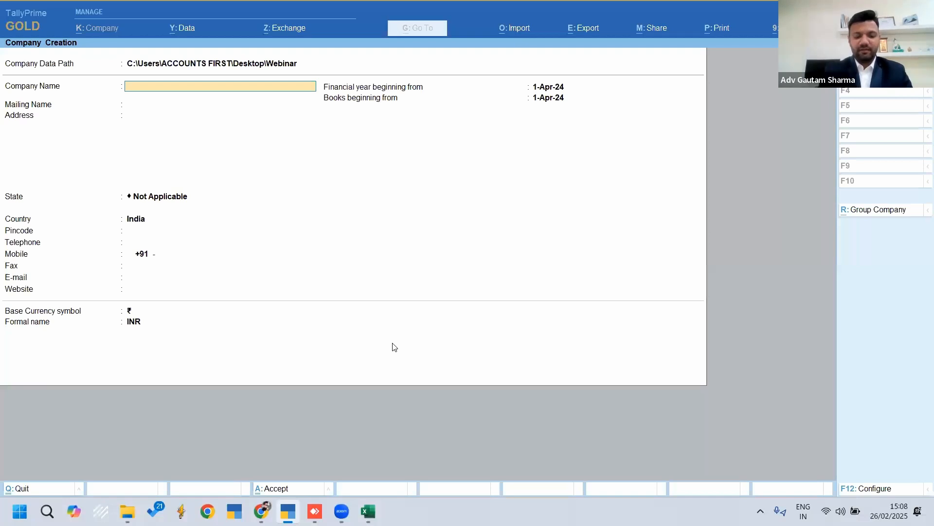
Name the new company Import Masters and set its state to Odisha
{"action": "type", "text": "Import Masters"}
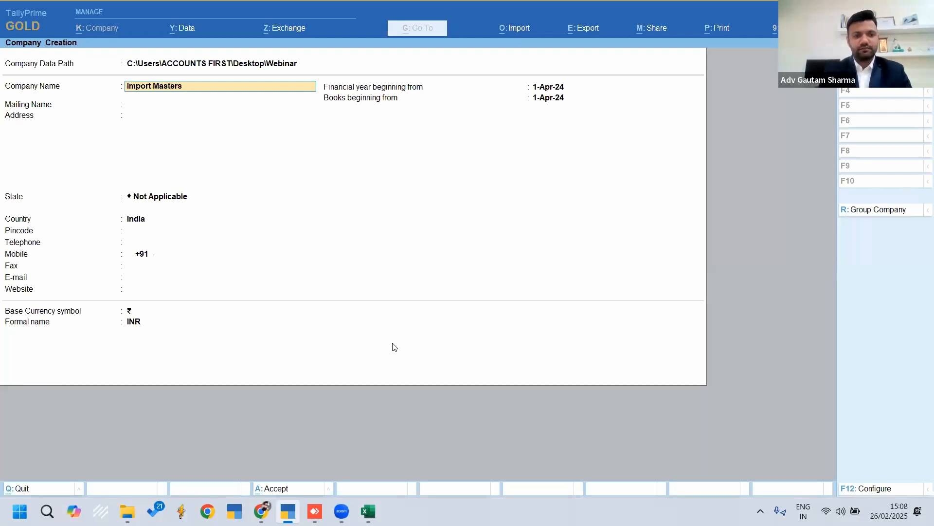
{"action": "key", "text": "Return"}
{"action": "key", "text": "Return"}
{"action": "key", "text": "Return"}
{"action": "type", "text": "Odi"}
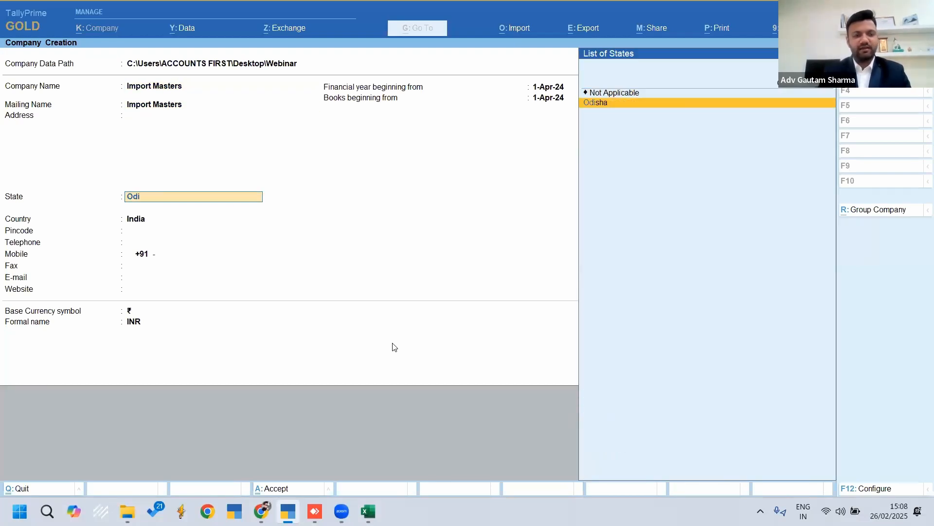
{"action": "key", "text": "Return"}
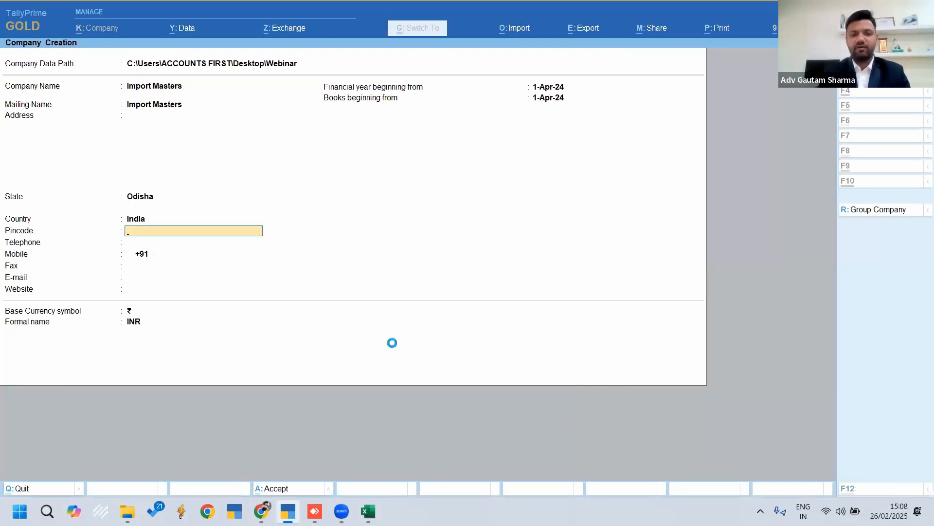
Save the new company without a backup, accept its default features and return to the Gateway of Tally
{"action": "key", "text": "ctrl+a"}
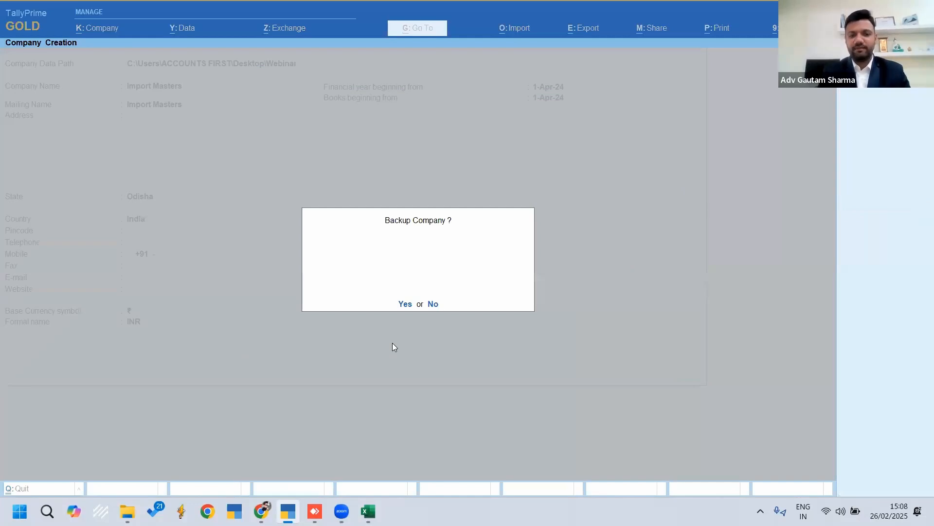
{"action": "key", "text": "n"}
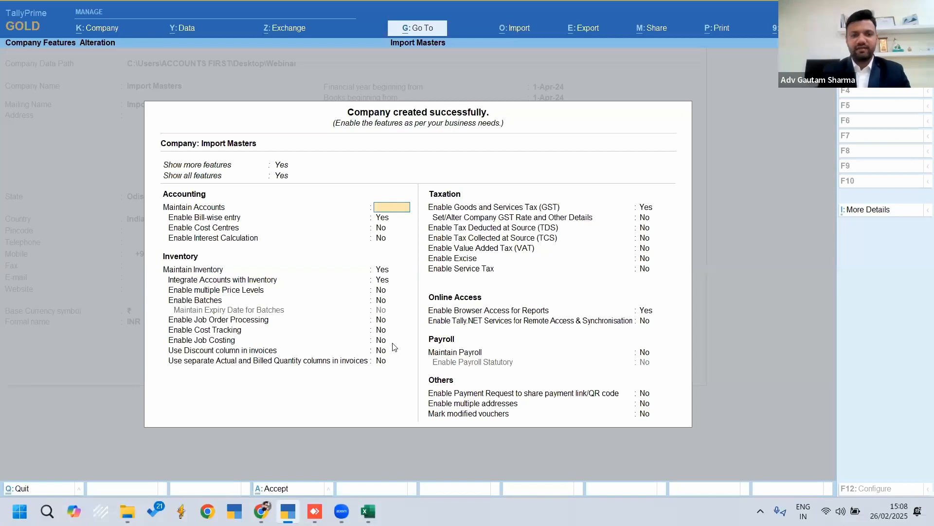
{"action": "key", "text": "ctrl+a"}
{"action": "key", "text": "Escape"}
{"action": "key", "text": "n"}
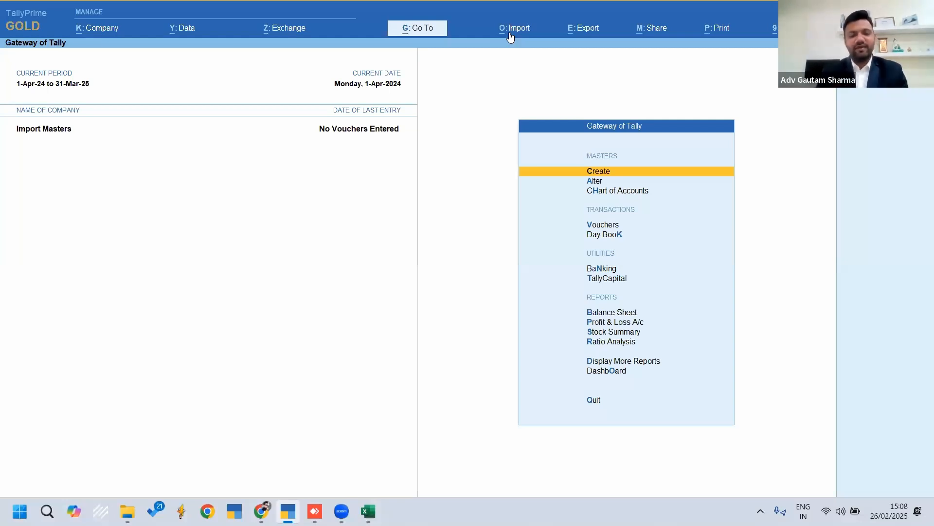
Look through the existing ledgers of the Import Masters company and return to the Gateway of Tally
{"action": "key", "text": "Down"}
{"action": "key", "text": "Return"}
{"action": "key", "text": "Down"}
{"action": "key", "text": "Return"}
{"action": "key", "text": "Down"}
{"action": "key", "text": "Up"}
{"action": "key", "text": "Down"}
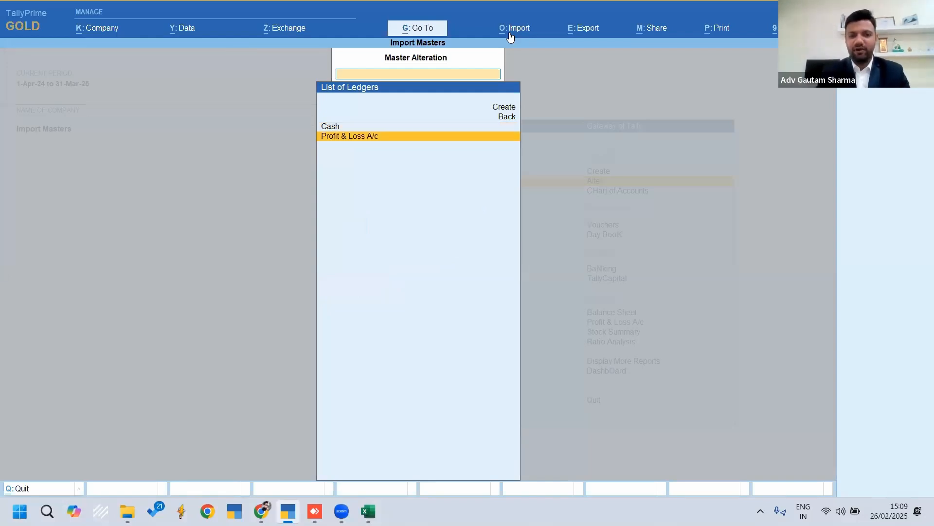
{"action": "key", "text": "Escape"}
{"action": "key", "text": "Escape"}
{"action": "key", "text": "Up"}
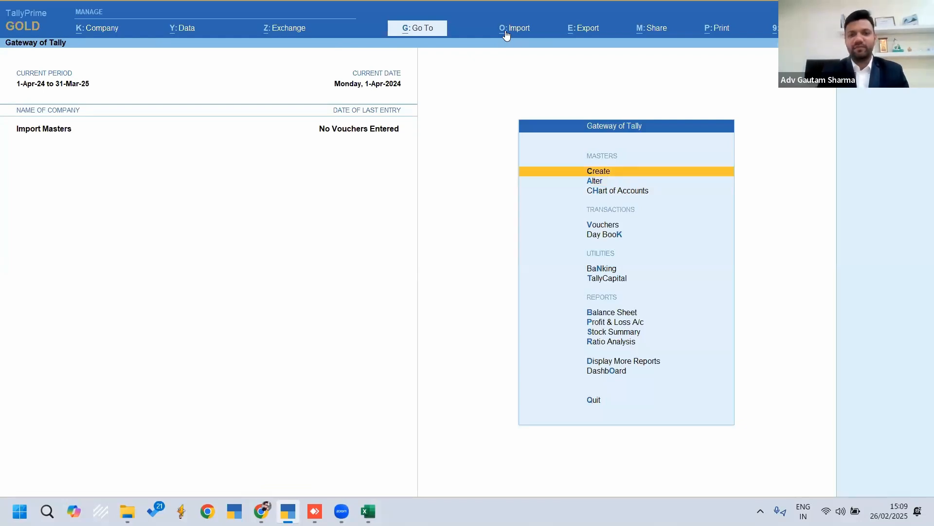
Start an import of masters and set the file format to XML (Data Interchange)
{"action": "left_click", "coordinate": [507, 34]}
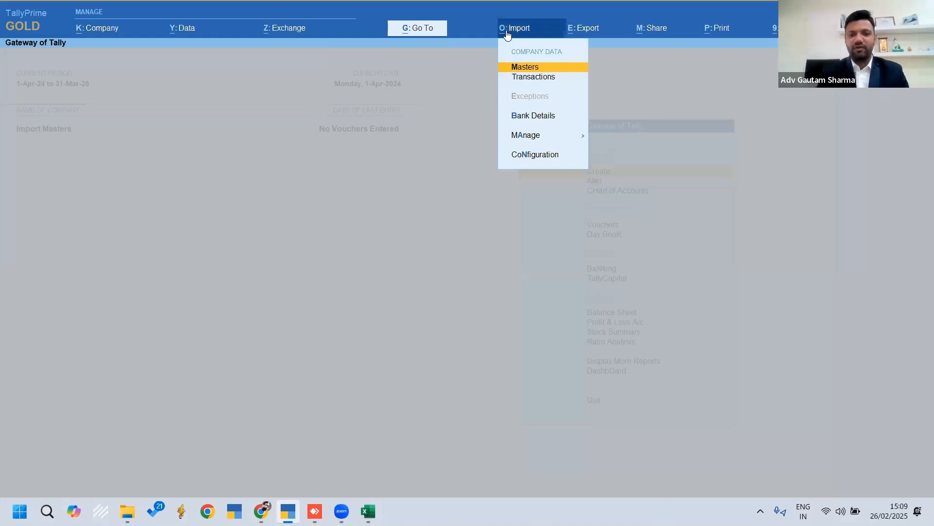
{"action": "key", "text": "Return"}
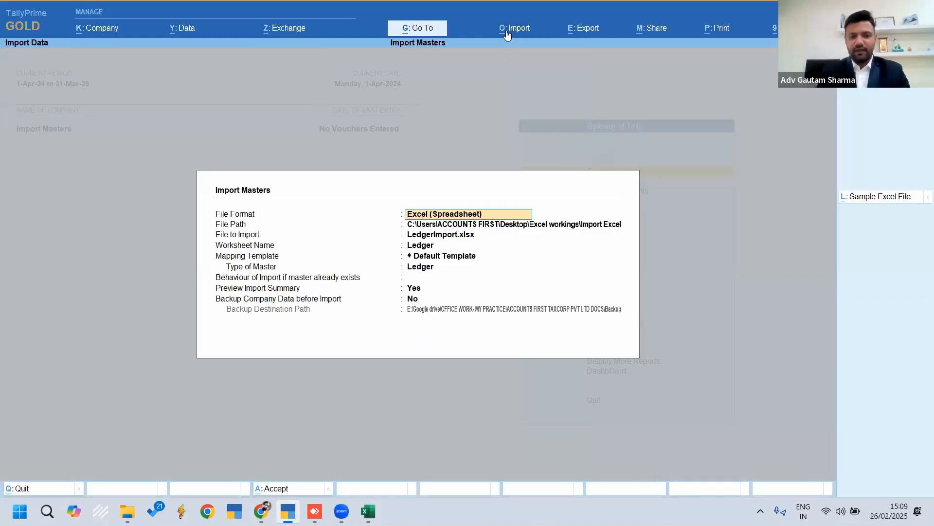
{"action": "key", "text": "space"}
{"action": "key", "text": "Down"}
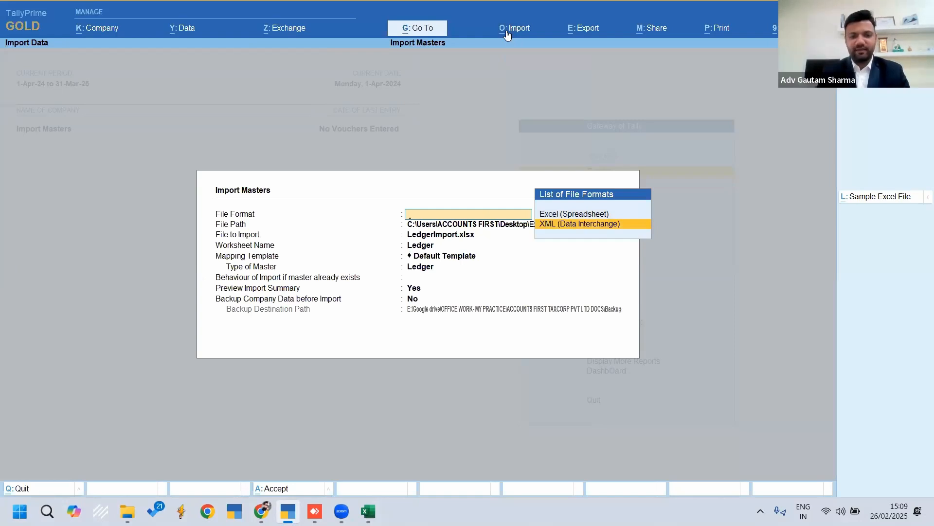
{"action": "key", "text": "Return"}
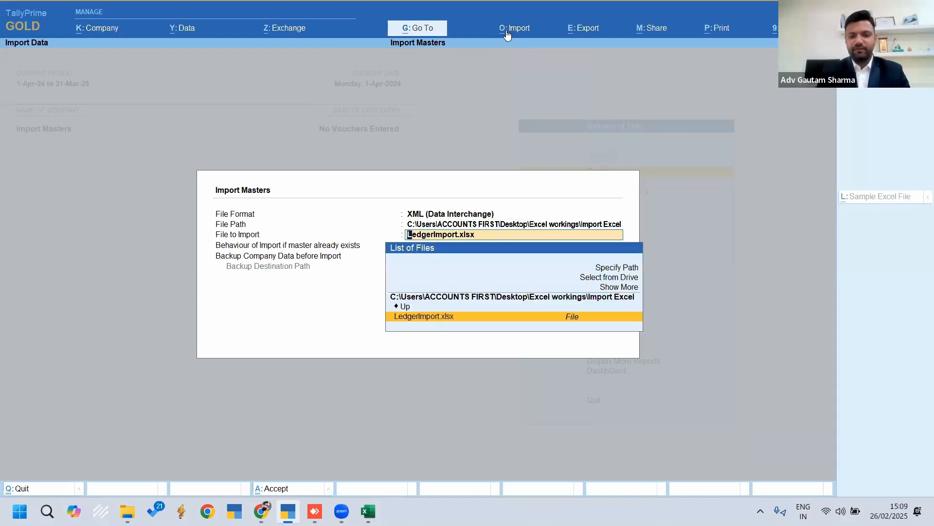
Choose Master.xml in the Desktop folder as the file to import, selecting the folder from the drive list
{"action": "key", "text": "Up"}
{"action": "key", "text": "Up"}
{"action": "key", "text": "Up"}
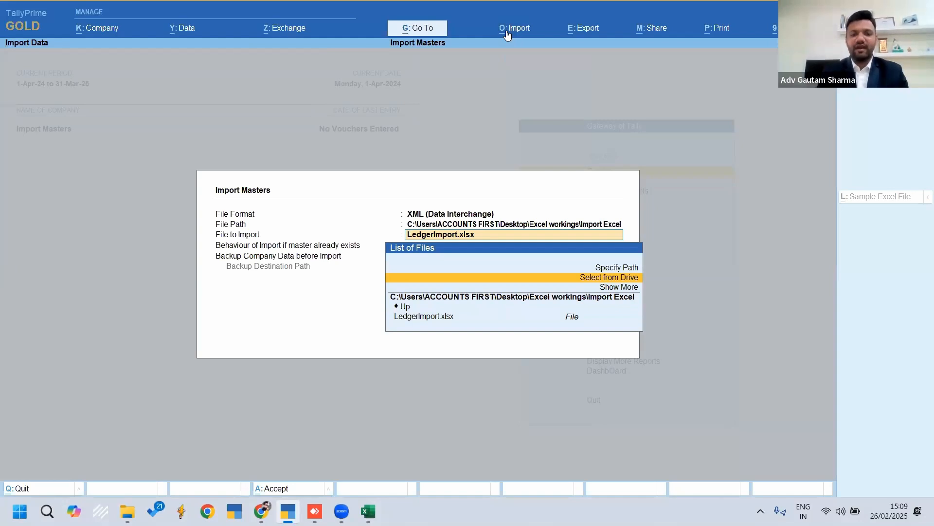
{"action": "key", "text": "Return"}
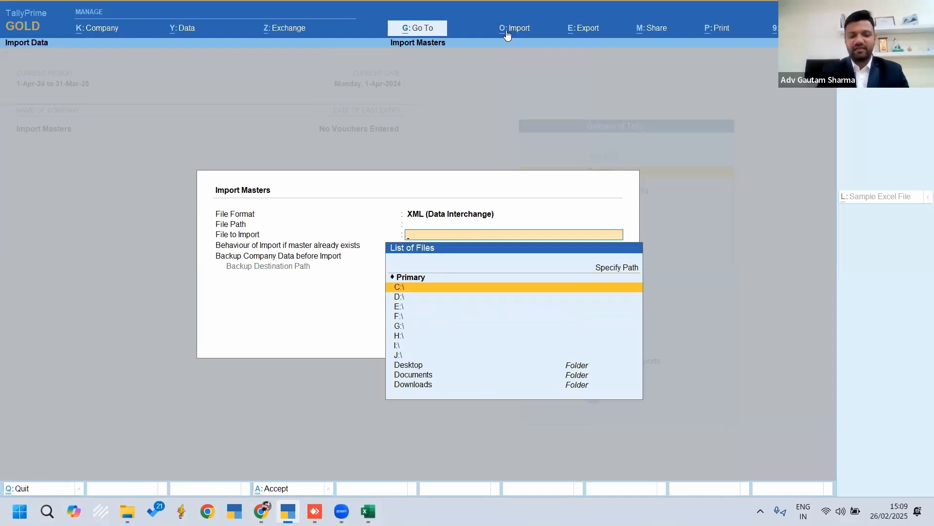
{"action": "type", "text": "des"}
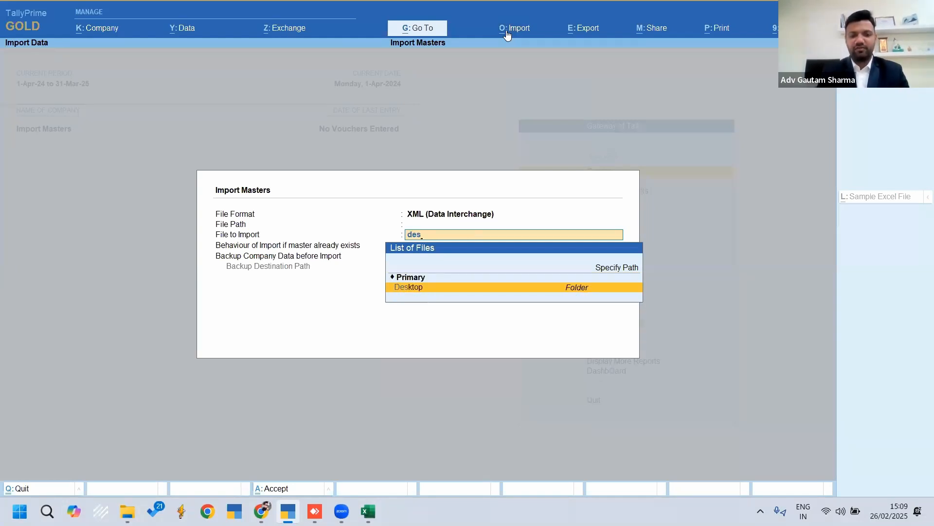
{"action": "key", "text": "Return"}
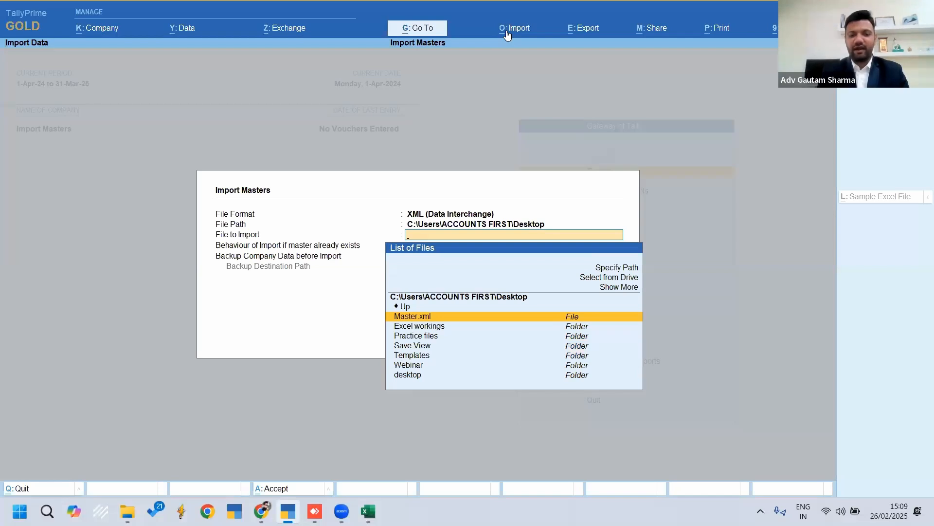
{"action": "key", "text": "Down"}
{"action": "key", "text": "Up"}
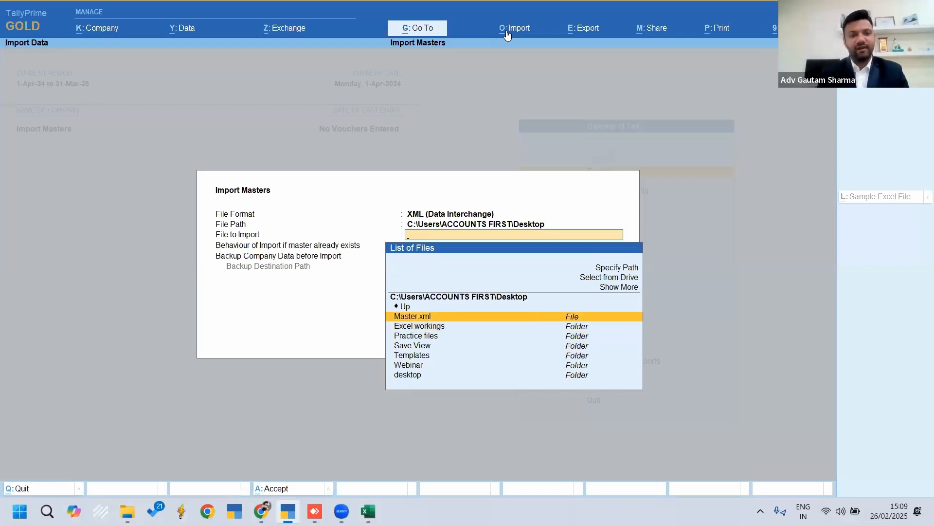
{"action": "key", "text": "Return"}
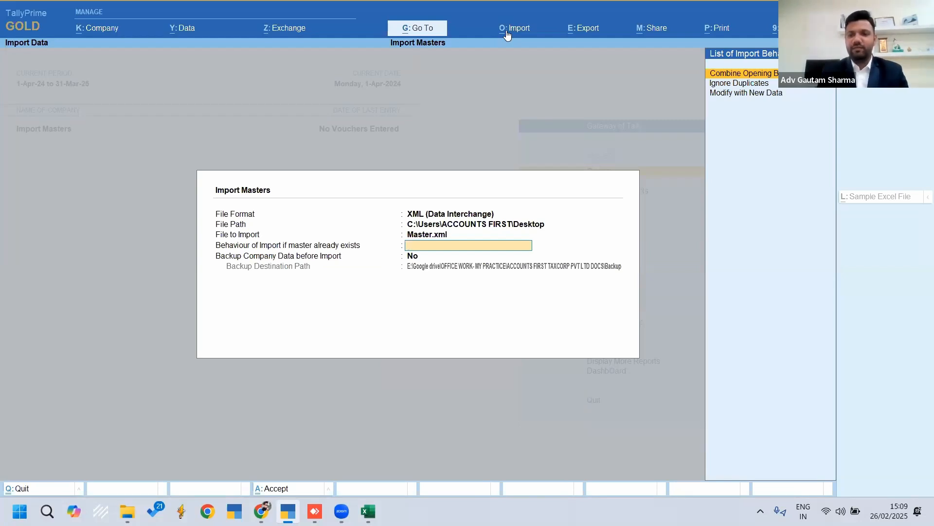
Set the import behaviour for masters that already exist to Modify with New Data
{"action": "key", "text": "Down"}
{"action": "key", "text": "Down"}
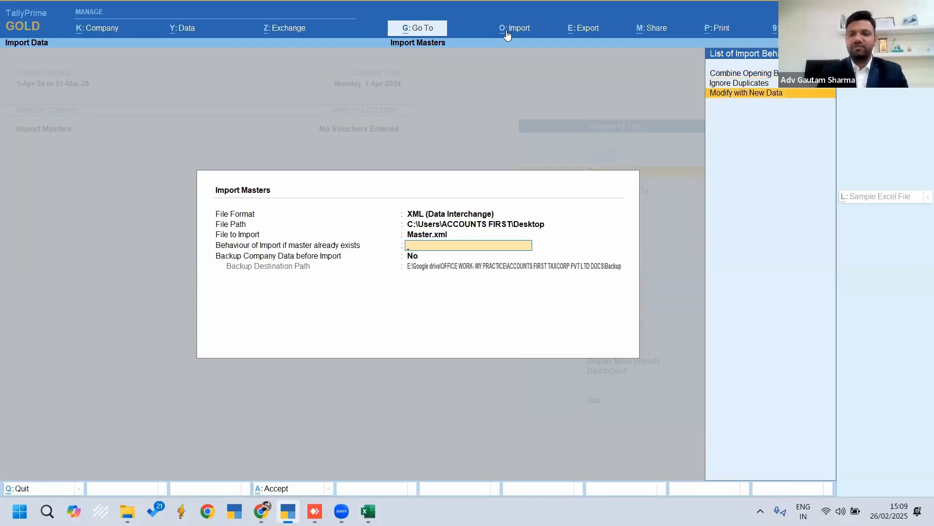
{"action": "key", "text": "Return"}
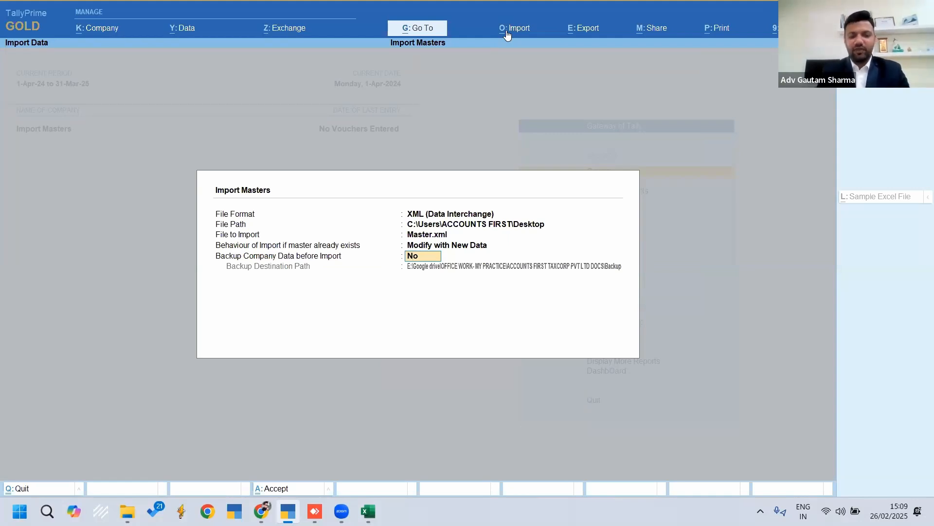
Set the company data backup before import to No and run the masters import
{"action": "type", "text": "y"}
{"action": "key", "text": "Return"}
{"action": "key", "text": "Escape"}
{"action": "type", "text": "n"}
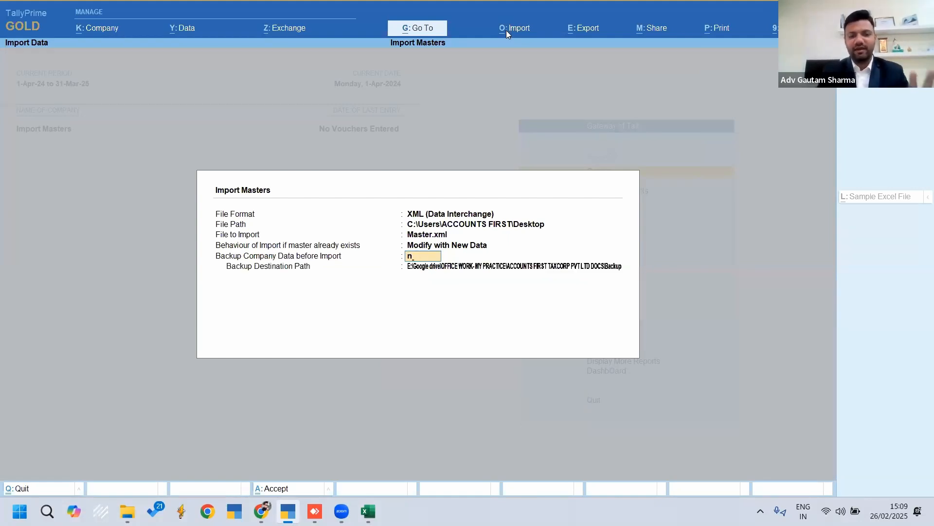
{"action": "key", "text": "Return"}
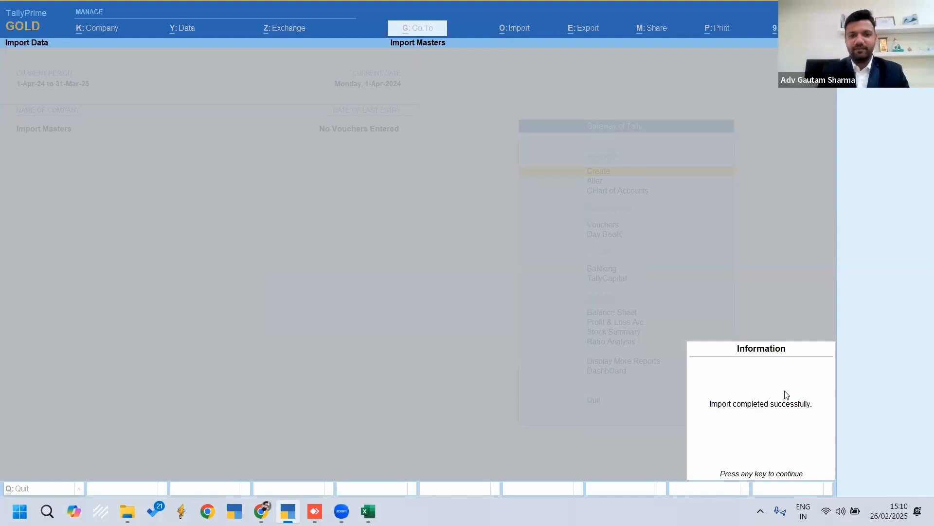
{"action": "key", "text": "Return"}
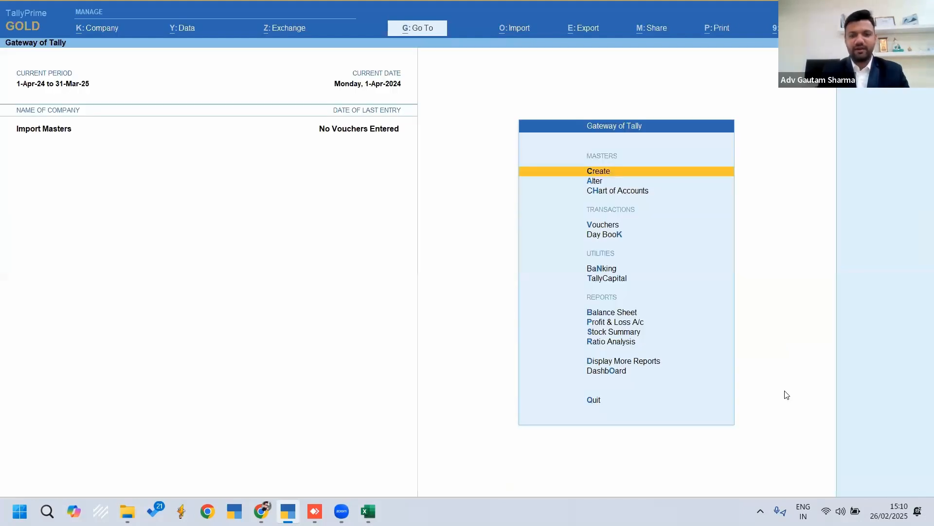
Open the list of ledgers for alteration in the Import Masters company and look through the imported ledgers
{"action": "key", "text": "Down"}
{"action": "key", "text": "Return"}
{"action": "key", "text": "Down"}
{"action": "key", "text": "Return"}
{"action": "key", "text": "Down"}
{"action": "key", "text": "Down"}
{"action": "key", "text": "Down"}
{"action": "key", "text": "Down"}
{"action": "key", "text": "Down"}
{"action": "key", "text": "Down"}
{"action": "key", "text": "Down"}
{"action": "key", "text": "Down"}
{"action": "key", "text": "Down"}
{"action": "key", "text": "Down"}
{"action": "key", "text": "Down"}
{"action": "key", "text": "Down"}
{"action": "key", "text": "Down"}
{"action": "key", "text": "Down"}
{"action": "key", "text": "Down"}
{"action": "key", "text": "Down"}
{"action": "key", "text": "Down"}
{"action": "key", "text": "Down"}
{"action": "key", "text": "Down"}
{"action": "key", "text": "Down"}
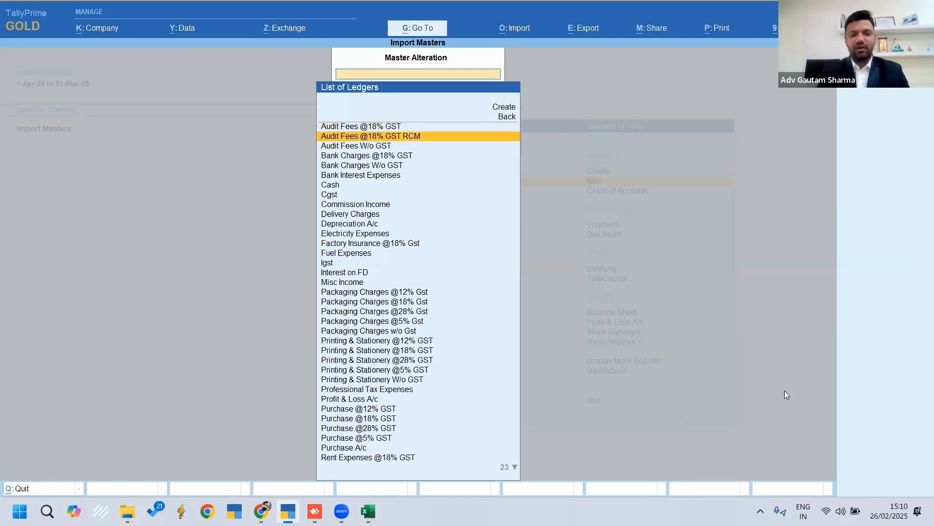
{"action": "key", "text": "Down"}
{"action": "key", "text": "Down"}
{"action": "key", "text": "Down"}
{"action": "key", "text": "Down"}
{"action": "key", "text": "Down"}
{"action": "key", "text": "Down"}
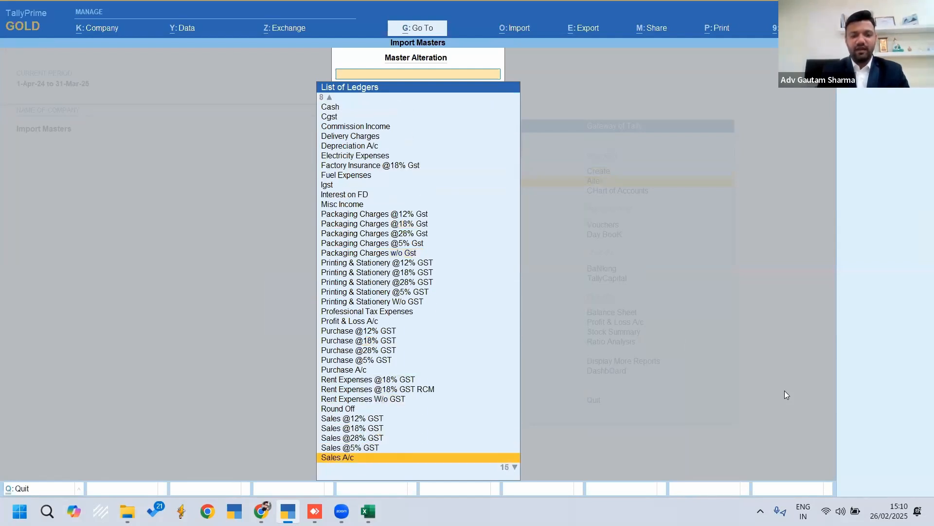
{"action": "key", "text": "Up"}
{"action": "key", "text": "Up"}
{"action": "key", "text": "Up"}
{"action": "key", "text": "Up"}
{"action": "key", "text": "Up"}
{"action": "key", "text": "Up"}
{"action": "key", "text": "Up"}
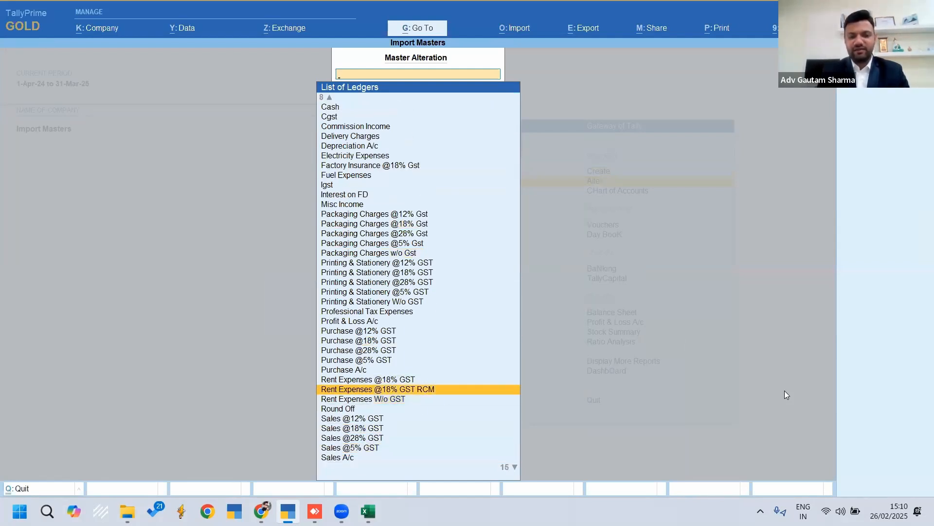
{"action": "key", "text": "Return"}
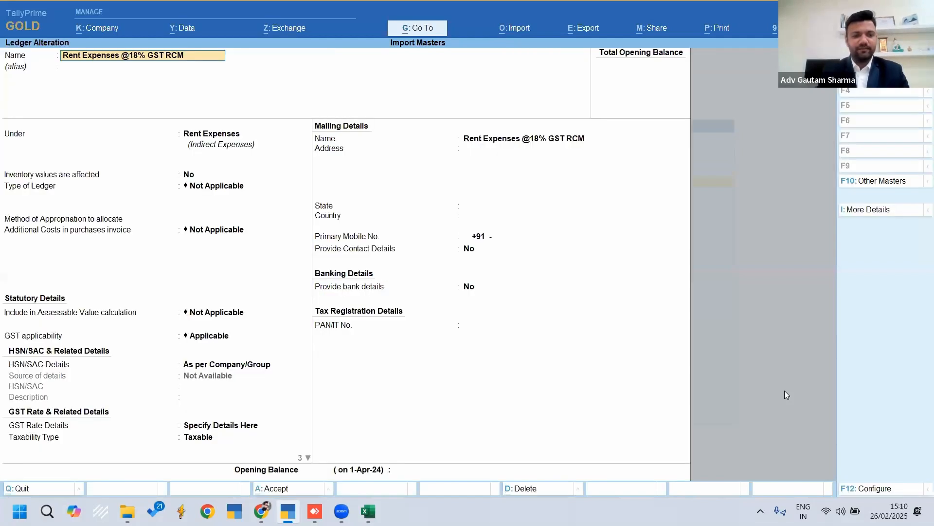
{"action": "key", "text": "Return"}
{"action": "key", "text": "Return"}
{"action": "key", "text": "Return"}
{"action": "key", "text": "Return"}
{"action": "key", "text": "Return"}
{"action": "key", "text": "Return"}
{"action": "key", "text": "Return"}
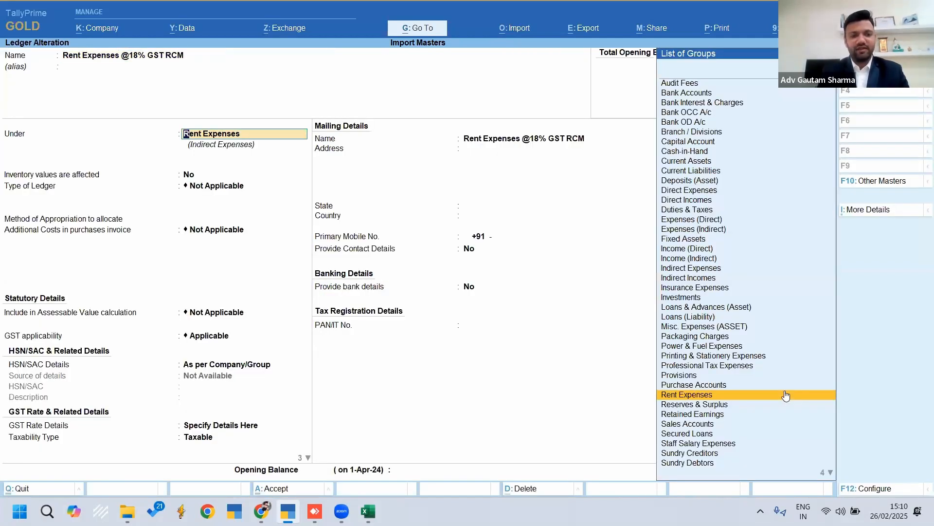
{"action": "key", "text": "Return"}
{"action": "key", "text": "Return"}
{"action": "key", "text": "Return"}
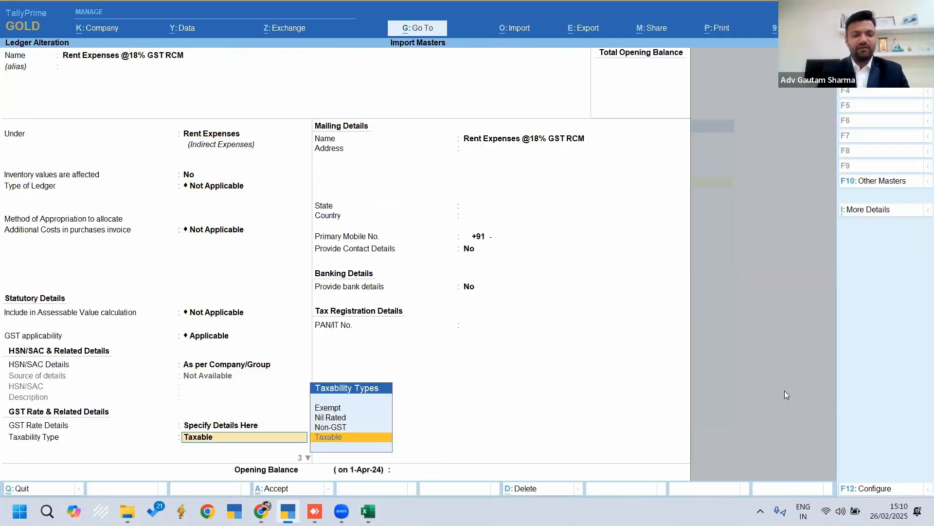
{"action": "key", "text": "Return"}
{"action": "key", "text": "Return"}
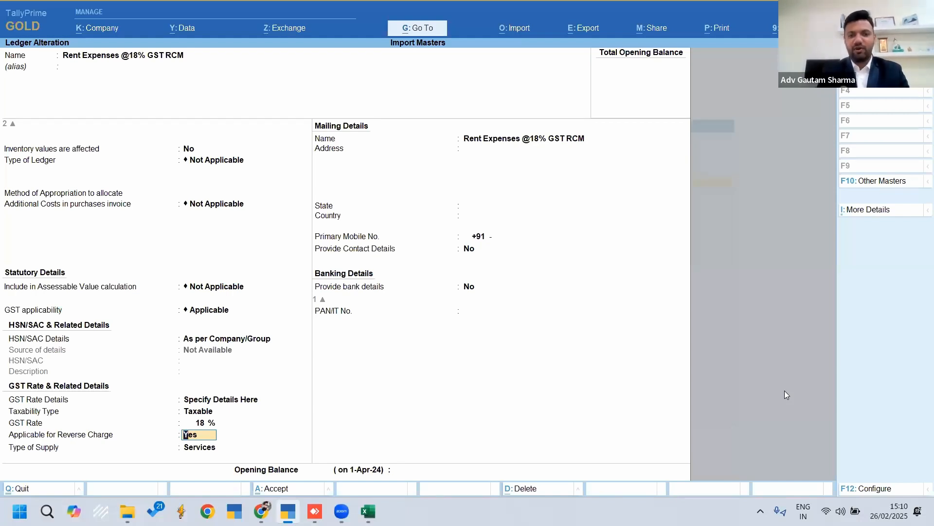
{"action": "key", "text": "BackSpace"}
{"action": "key", "text": "ctrl+a"}
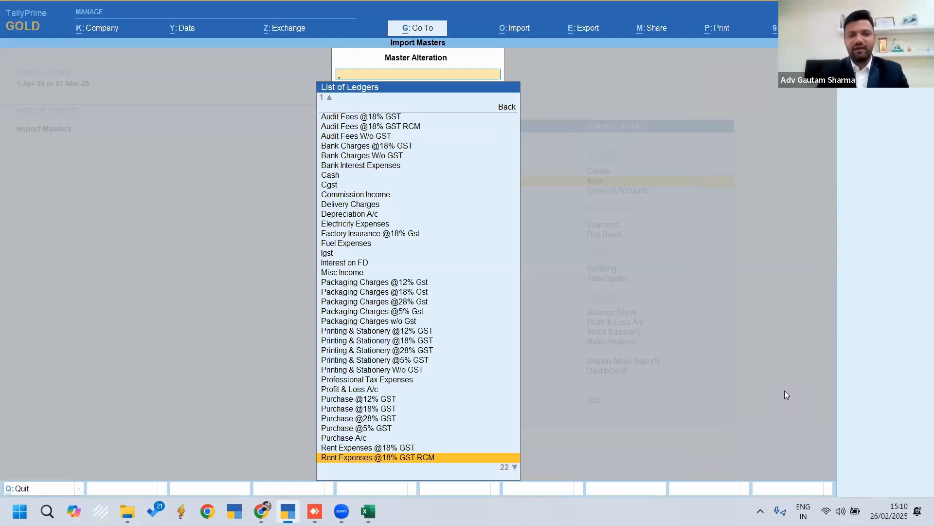
{"action": "key", "text": "Escape"}
{"action": "key", "text": "Escape"}
{"action": "key", "text": "Escape"}
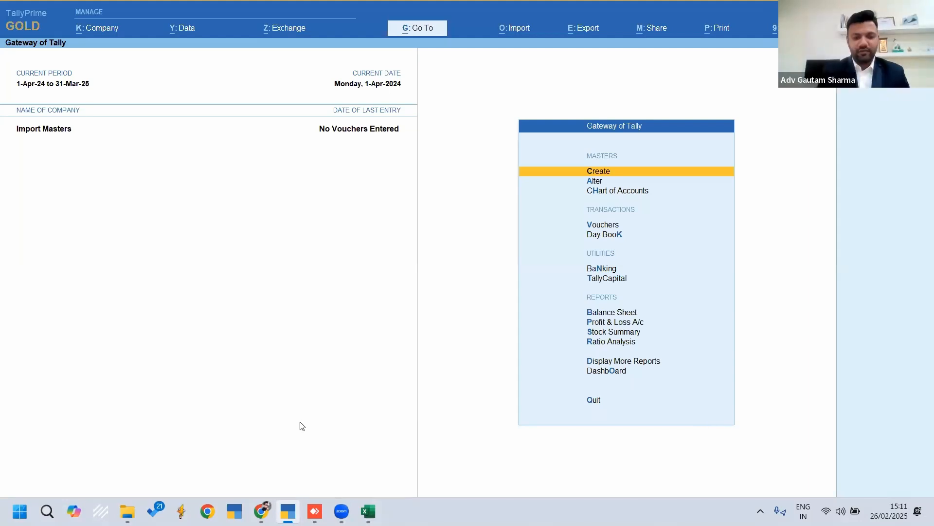
Switch to Excel and select the Interest calculation and excel to Tally Import topic in the topics list
{"action": "key", "text": "alt+Tab"}
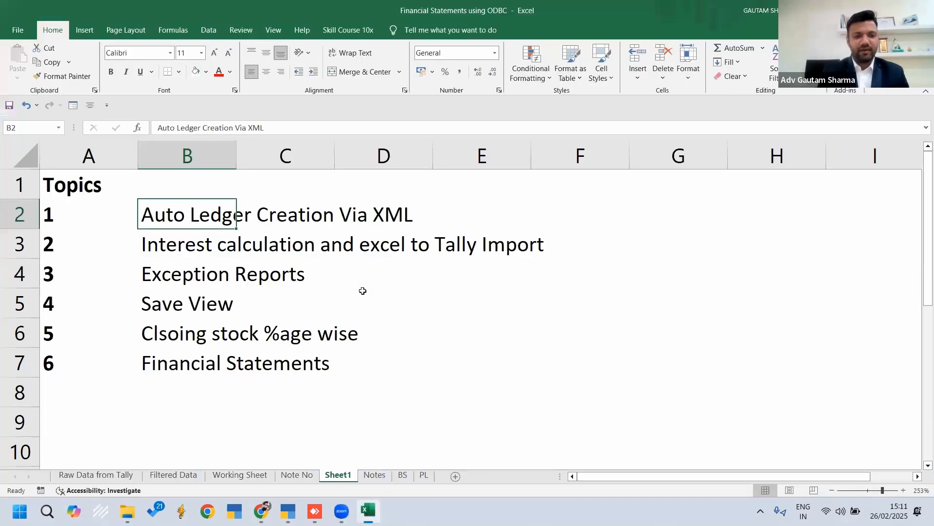
{"action": "left_click", "coordinate": [165, 246]}
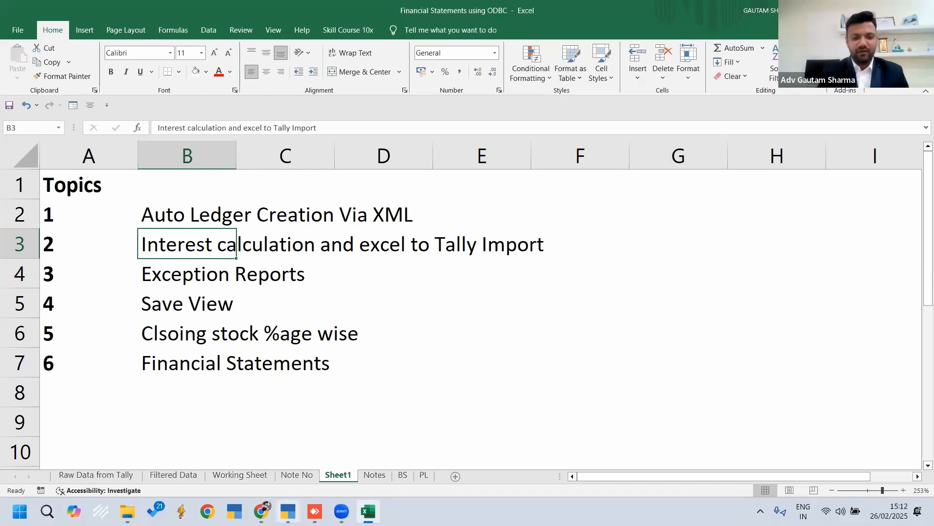
{"action": "left_click", "coordinate": [288, 511]}
{"action": "key", "text": "ctrl"}
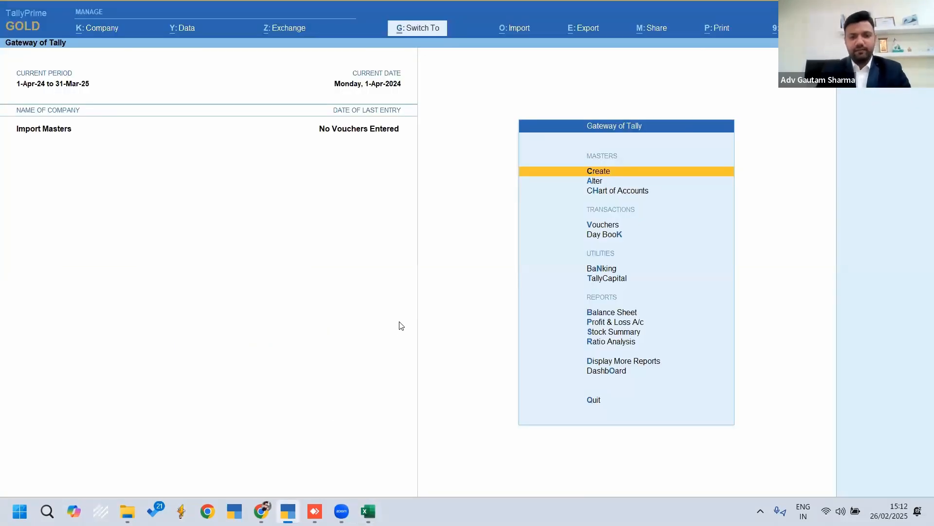
{"action": "key", "text": "F3"}
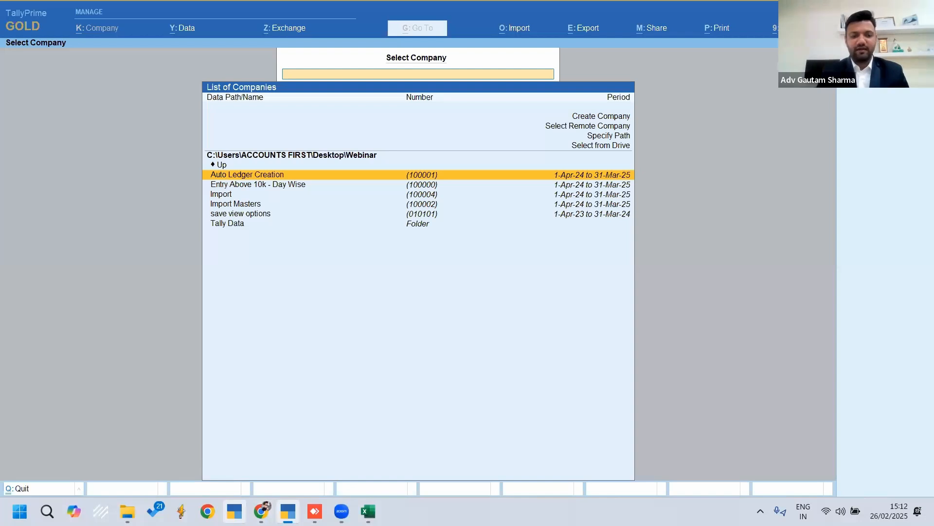
{"action": "key", "text": "super+d"}
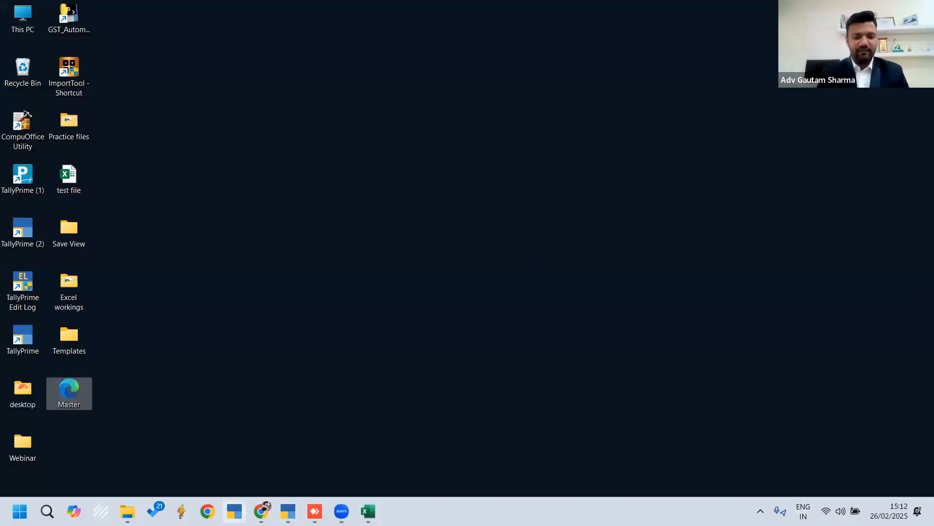
Switch to the other TallyPrime window and browse from the Webinar data path to the Desktop folder for company selection
{"action": "left_click", "coordinate": [234, 511]}
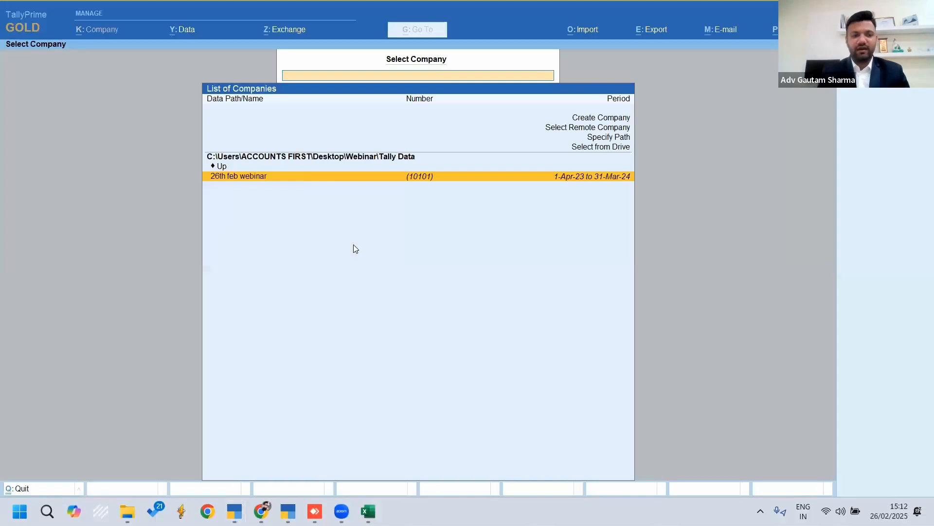
{"action": "key", "text": "Up"}
{"action": "key", "text": "Return"}
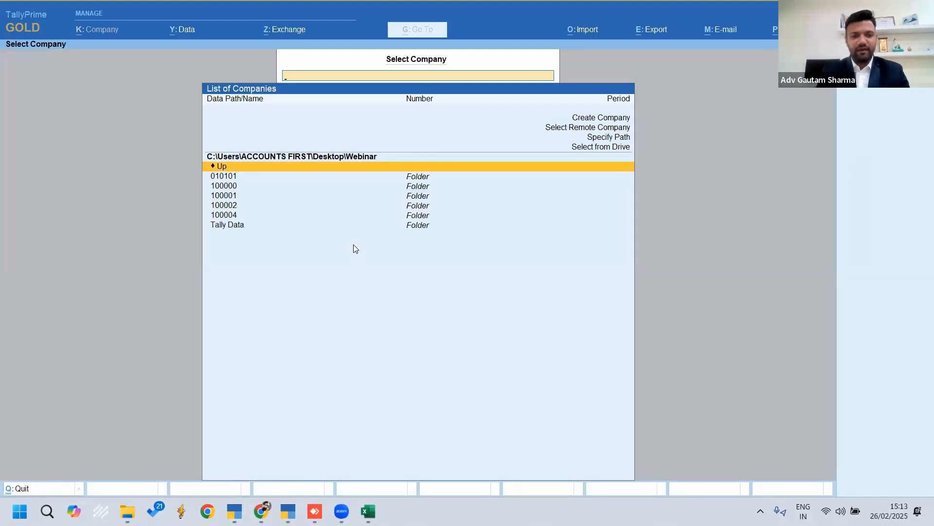
{"action": "key", "text": "Up"}
{"action": "key", "text": "Return"}
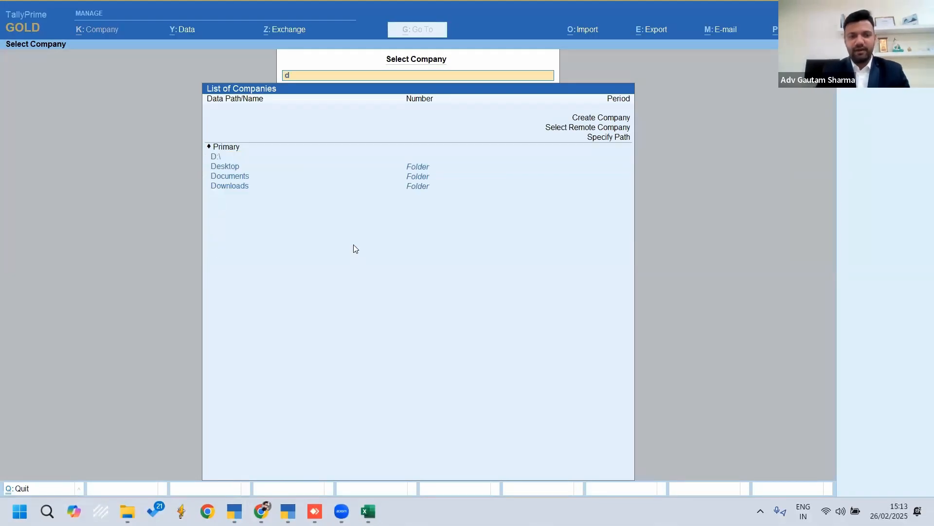
{"action": "key", "text": "Down"}
{"action": "key", "text": "Return"}
{"action": "key", "text": "Down"}
{"action": "key", "text": "Down"}
{"action": "key", "text": "Down"}
{"action": "key", "text": "Up"}
Load the Interest Calculation on Unsec Loans company from the Save View folder on the Desktop
{"action": "key", "text": "Down"}
{"action": "key", "text": "Down"}
{"action": "key", "text": "Return"}
{"action": "key", "text": "Up"}
{"action": "key", "text": "Return"}
{"action": "key", "text": "Down"}
{"action": "key", "text": "Down"}
{"action": "key", "text": "Down"}
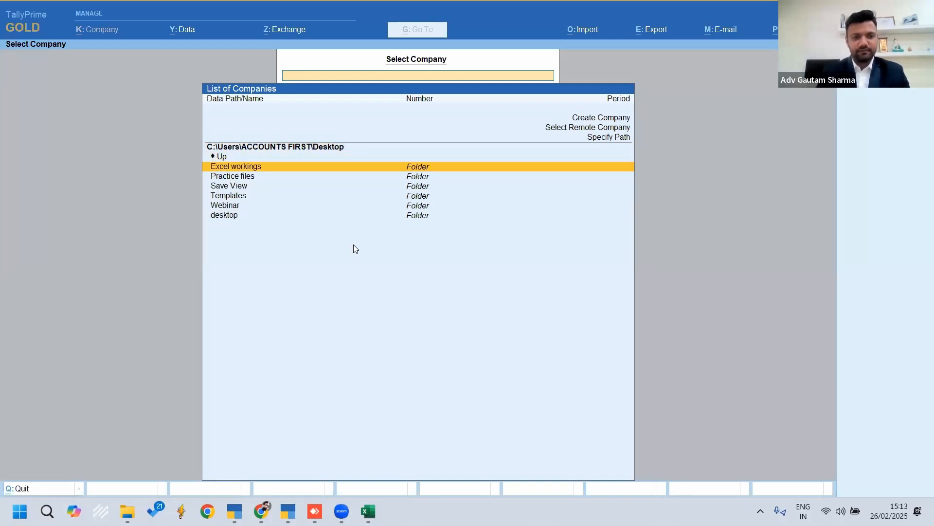
{"action": "key", "text": "Return"}
{"action": "key", "text": "Down"}
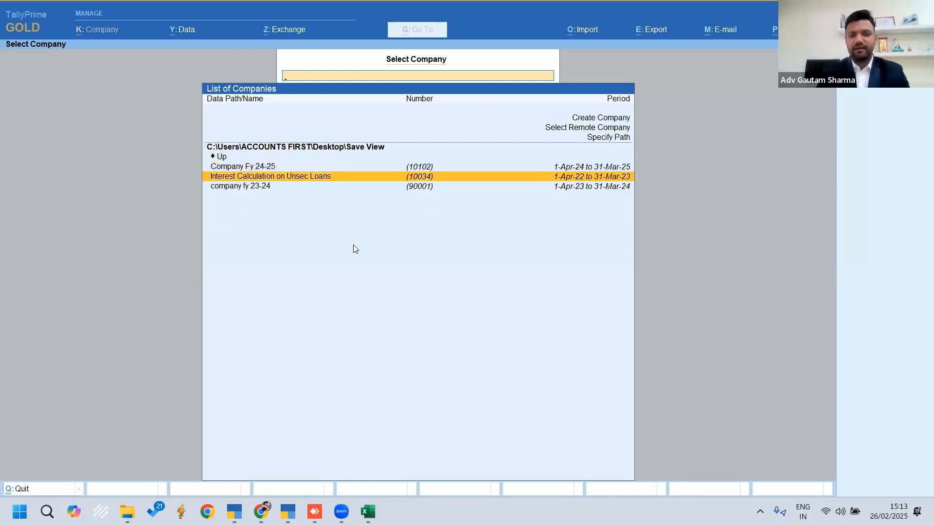
{"action": "key", "text": "Return"}
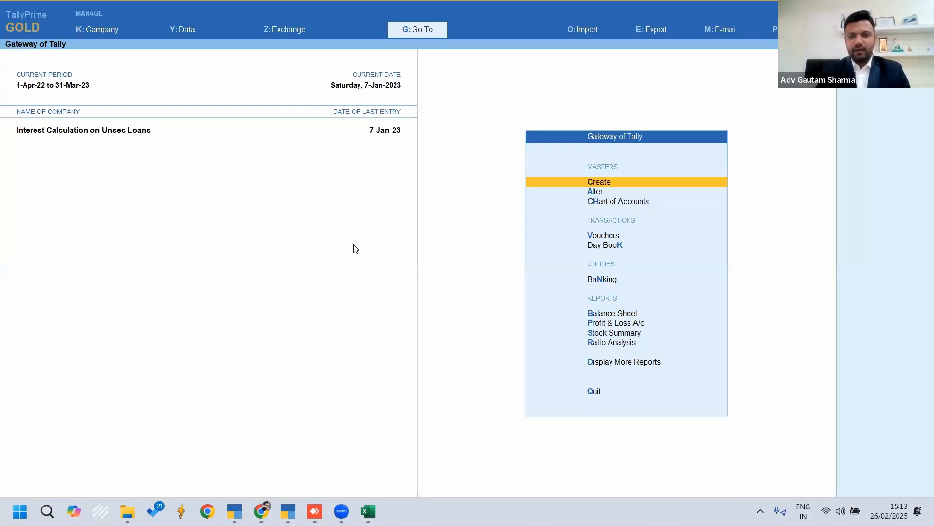
Open the Balance Sheet in detailed format and drill down into the Unsecured Loans group summary
{"action": "key", "text": "b"}
{"action": "key", "text": "alt+F5"}
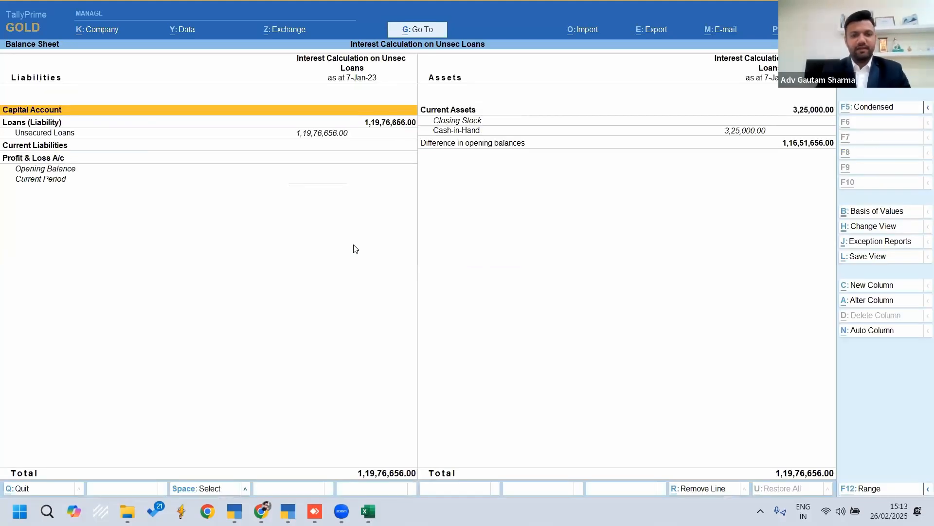
{"action": "key", "text": "Down"}
{"action": "key", "text": "Down"}
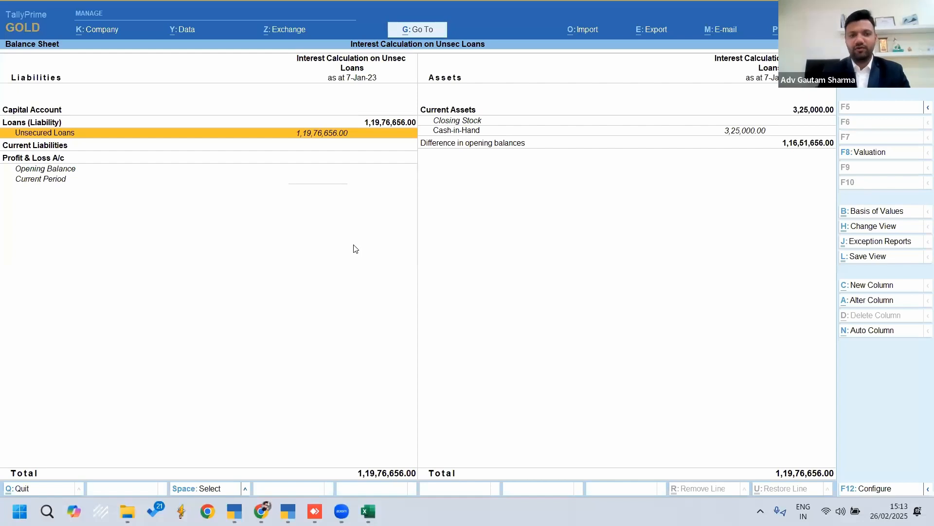
{"action": "key", "text": "Return"}
{"action": "key", "text": "Down"}
{"action": "key", "text": "Down"}
{"action": "key", "text": "Down"}
{"action": "key", "text": "Down"}
{"action": "key", "text": "Down"}
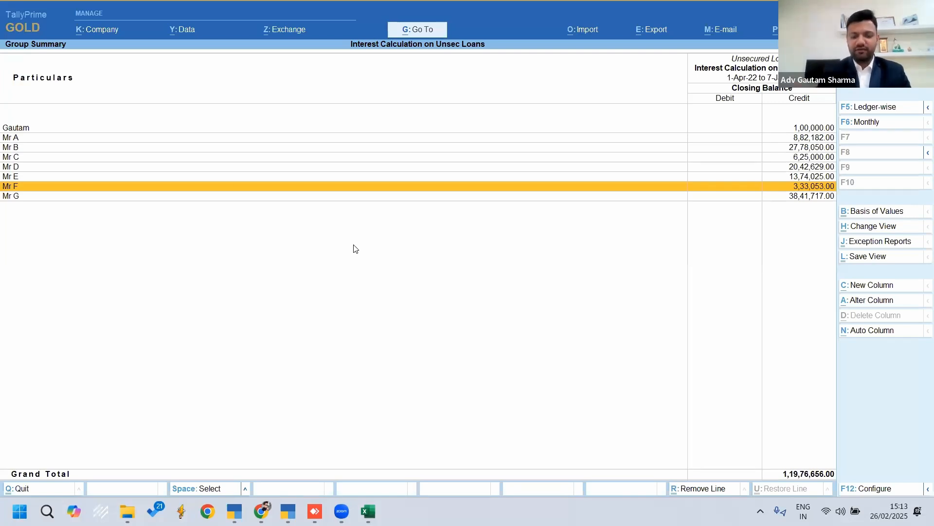
Configure the Unsecured Loans group summary with Show Opening Balance and Show Transactions set to Yes
{"action": "key", "text": "F12"}
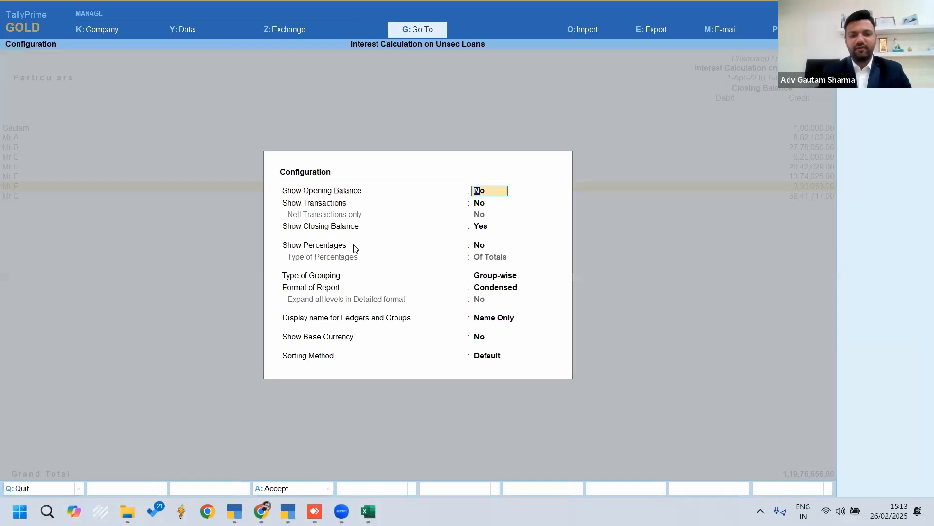
{"action": "type", "text": "y"}
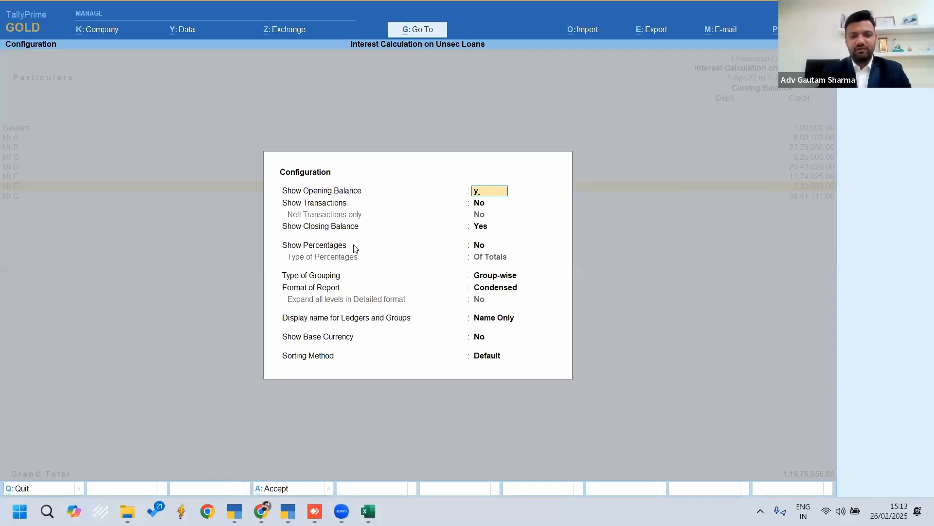
{"action": "key", "text": "Return"}
{"action": "type", "text": "y"}
{"action": "key", "text": "Return"}
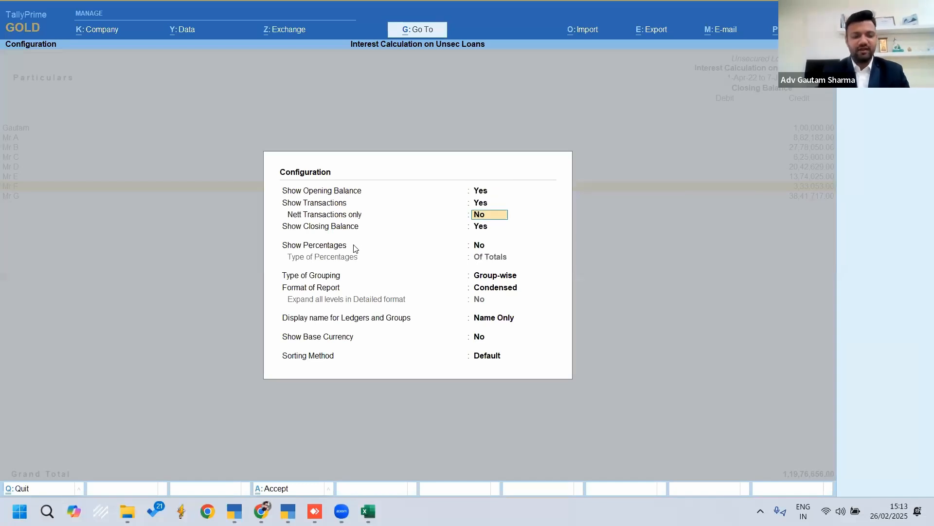
{"action": "key", "text": "ctrl+a"}
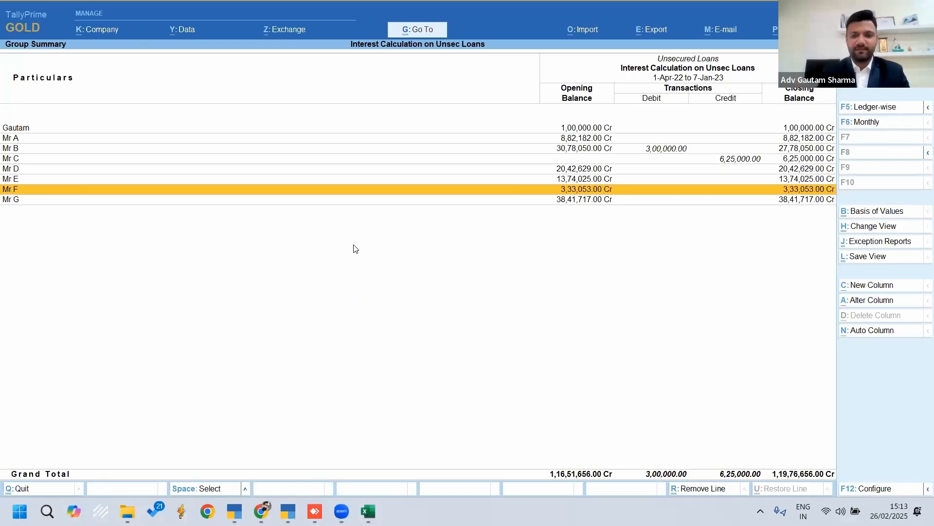
Look through the opening balances and the debit and credit transactions of the unsecured loan ledgers
{"action": "key", "text": "Up"}
{"action": "key", "text": "Up"}
{"action": "key", "text": "Up"}
{"action": "key", "text": "Up"}
{"action": "key", "text": "Up"}
{"action": "key", "text": "Up"}
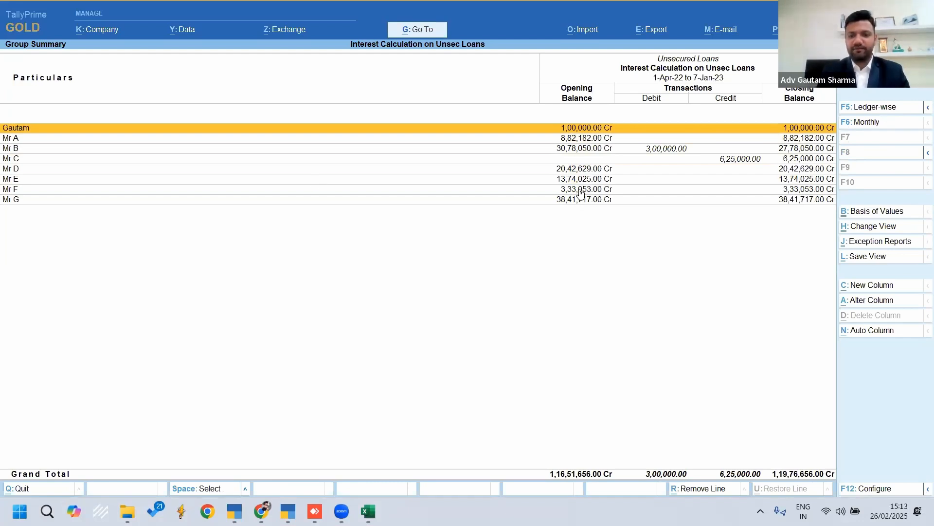
{"action": "key", "text": "Down"}
{"action": "key", "text": "Down"}
{"action": "key", "text": "Down"}
{"action": "key", "text": "space"}
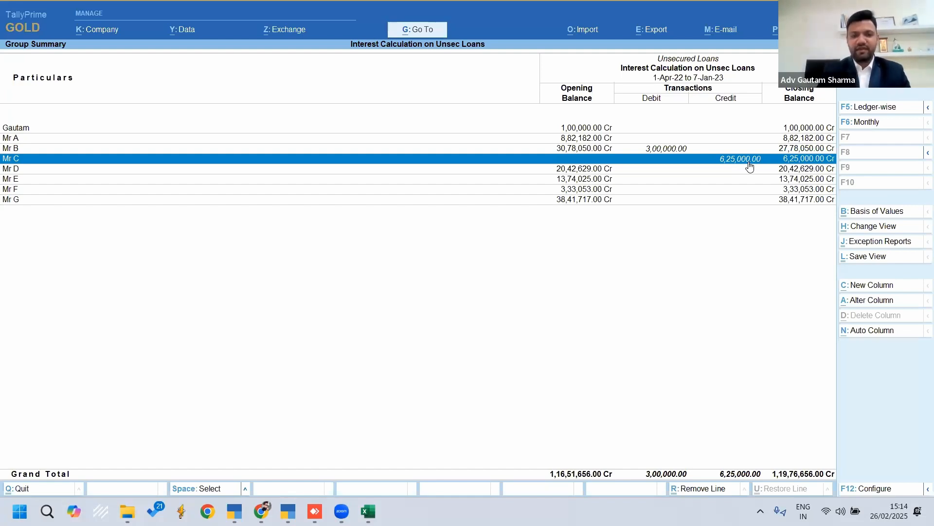
Open the company features settings of Interest Calculation on Unsec Loans
{"action": "key", "text": "F11"}
{"action": "key", "text": "Escape"}
{"action": "key", "text": "y"}
{"action": "key", "text": "alt+k"}
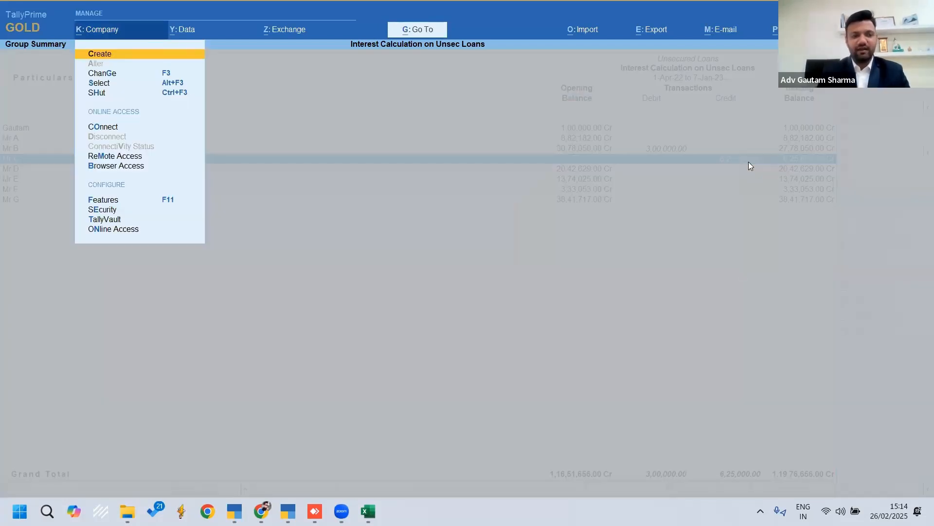
{"action": "key", "text": "Up"}
{"action": "key", "text": "Up"}
{"action": "key", "text": "Up"}
{"action": "key", "text": "Up"}
{"action": "key", "text": "Return"}
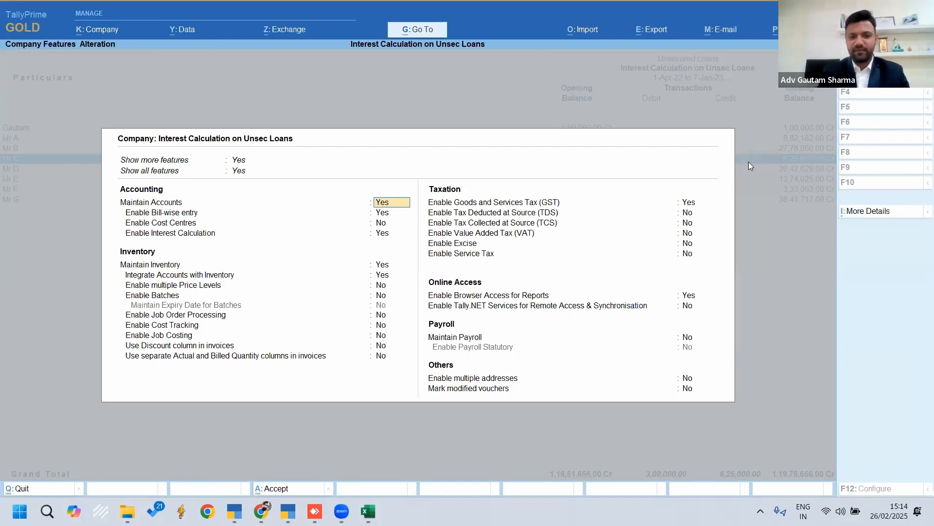
Check the Enable Interest Calculation option in the accounting features and accept the company features
{"action": "key", "text": "Down"}
{"action": "key", "text": "Down"}
{"action": "key", "text": "Down"}
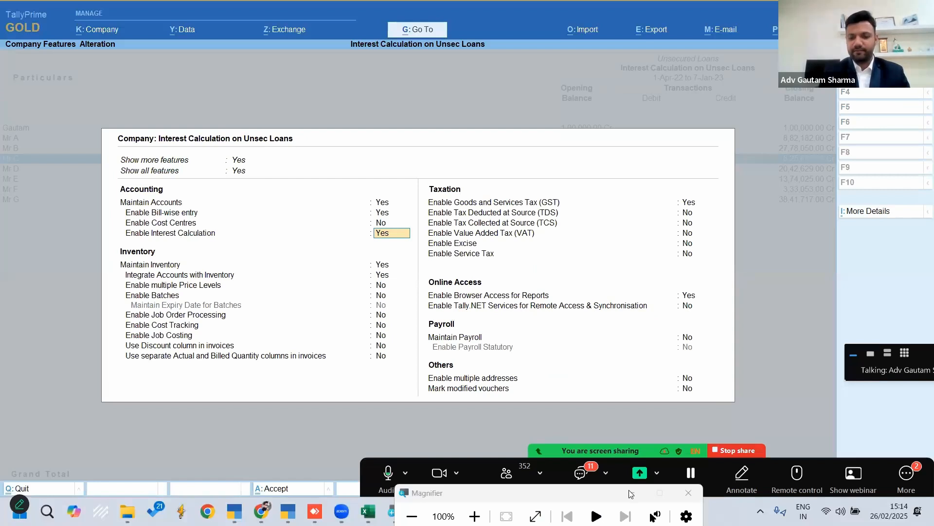
{"action": "left_click", "coordinate": [360, 345]}
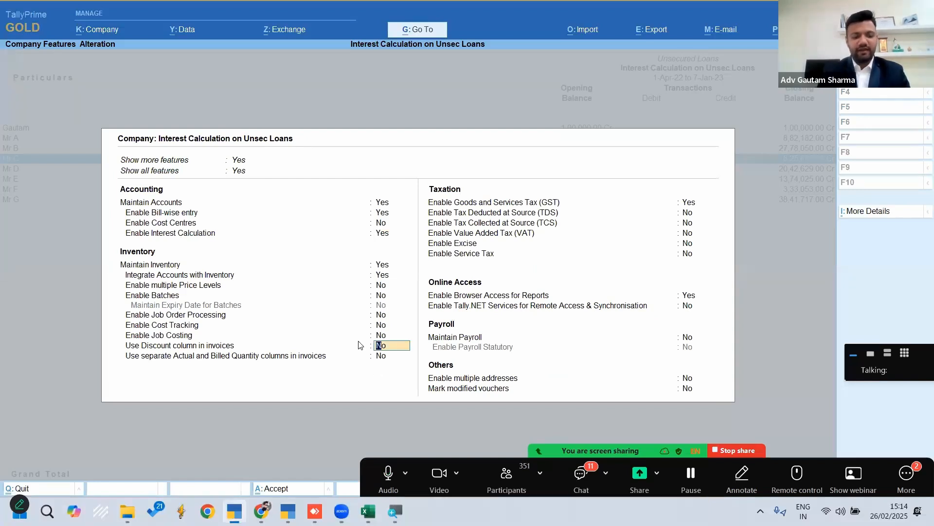
{"action": "key", "text": "ctrl+a"}
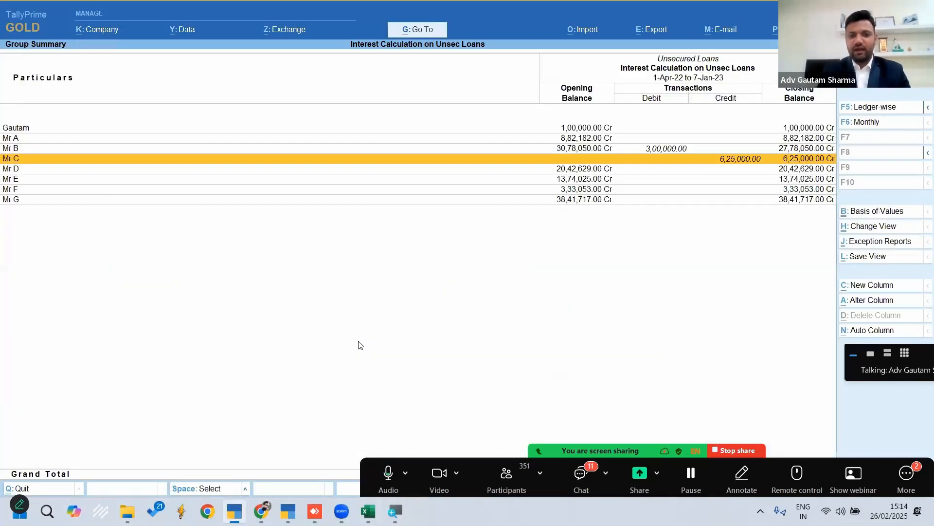
Open the first ledger of the Unsecured Loans group for alteration and bring up its interest parameters with Activate interest calculation at Yes
{"action": "key", "text": "Up"}
{"action": "key", "text": "Up"}
{"action": "key", "text": "Up"}
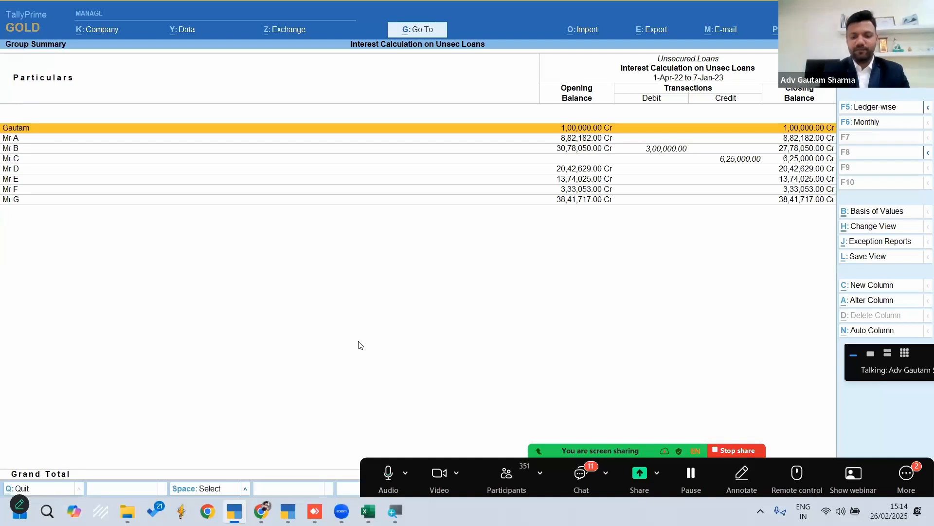
{"action": "key", "text": "ctrl"}
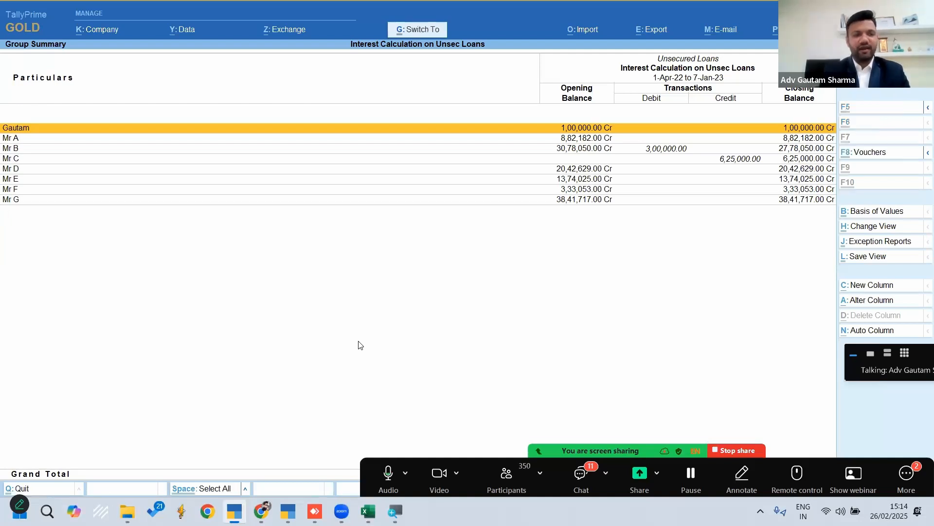
{"action": "key", "text": "ctrl+Return"}
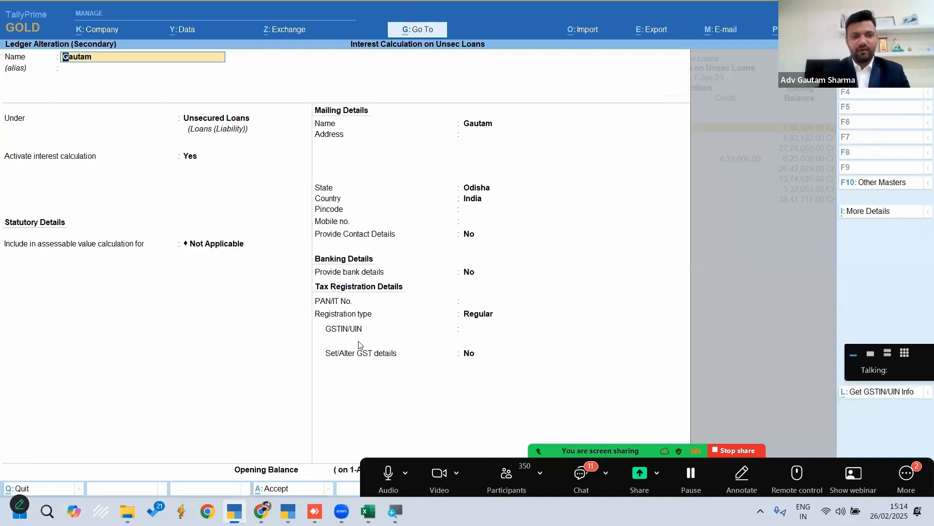
{"action": "key", "text": "Return"}
{"action": "key", "text": "Return"}
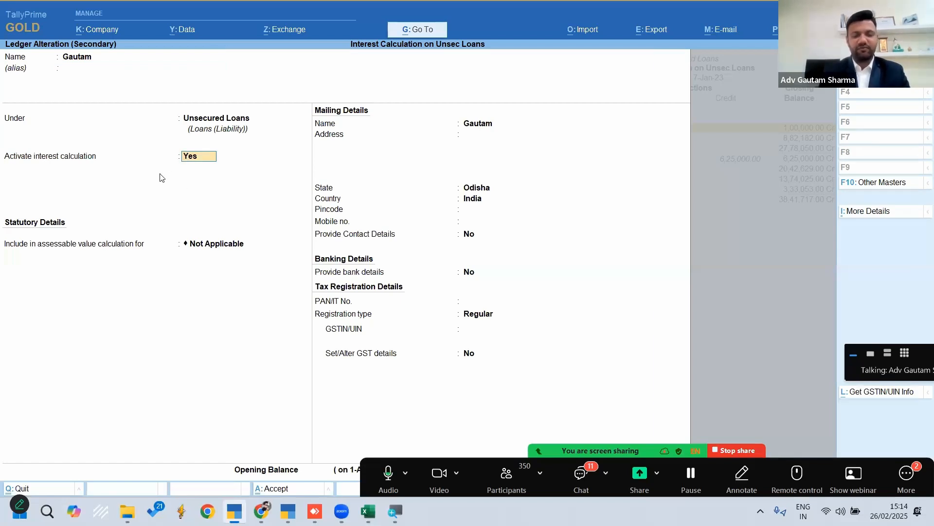
{"action": "key", "text": "Return"}
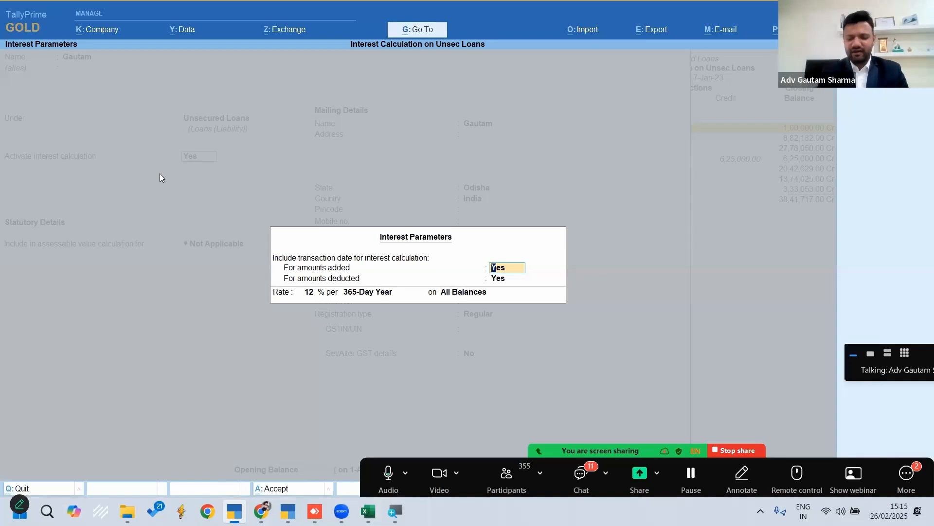
Keep Yes for transaction dates on amounts added and deducted, with a rate of 12% per 365-Day Year
{"action": "key", "text": "Return"}
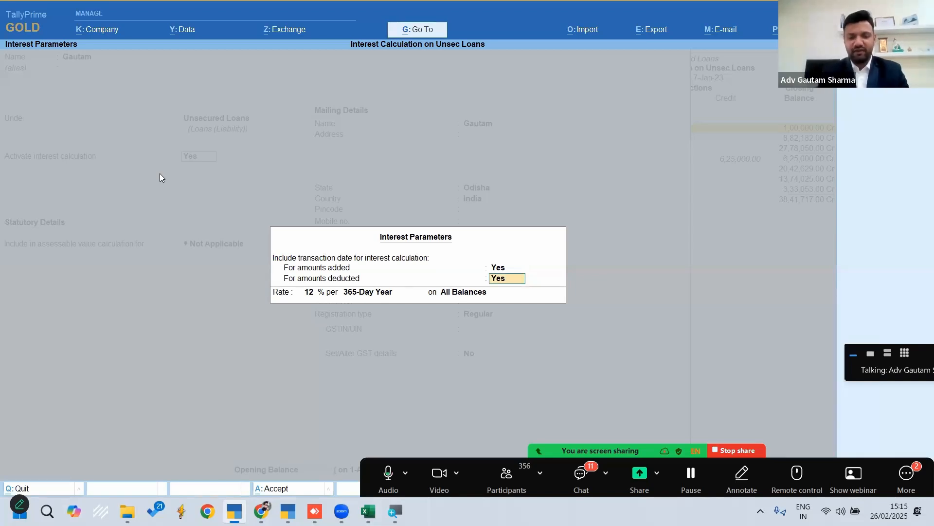
{"action": "key", "text": "Return"}
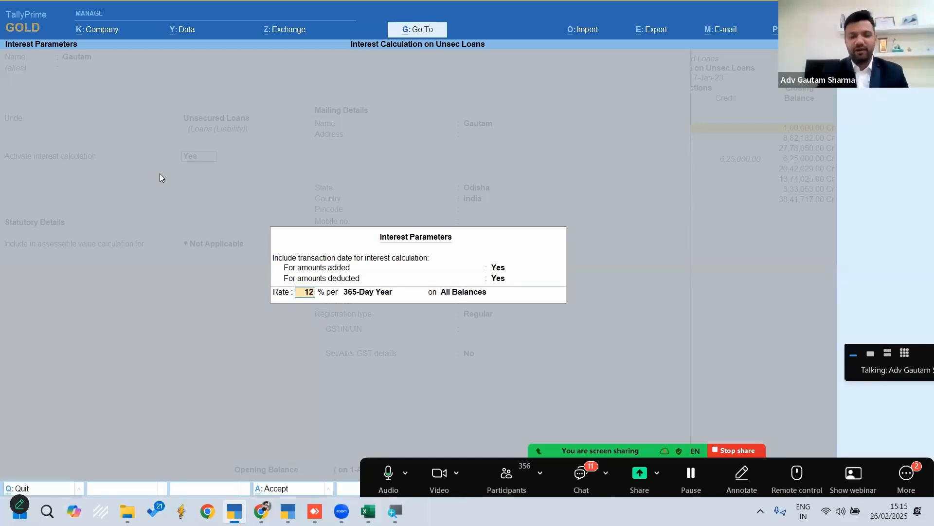
{"action": "key", "text": "Return"}
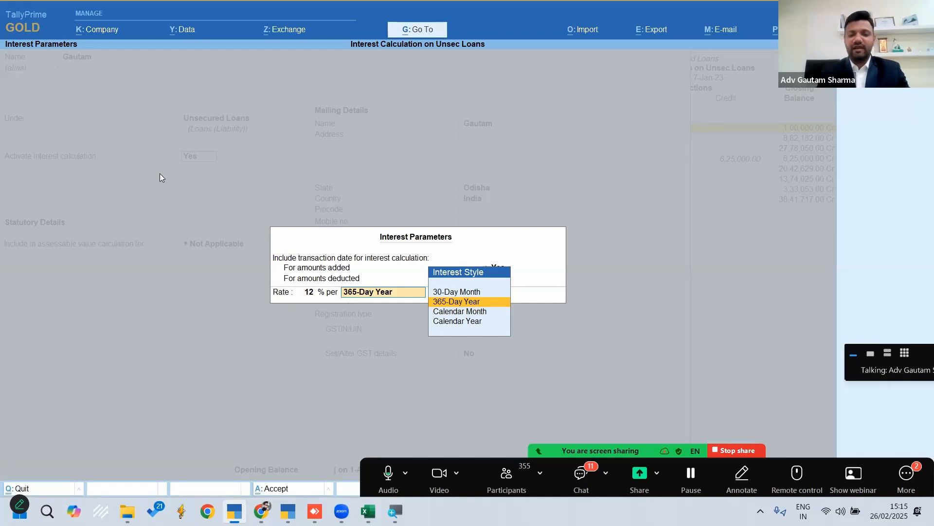
{"action": "key", "text": "Up"}
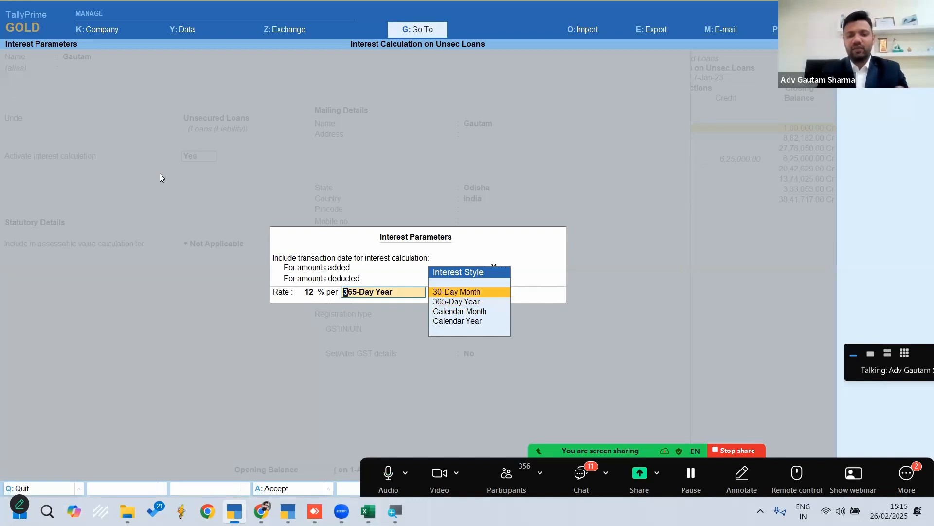
{"action": "key", "text": "Down"}
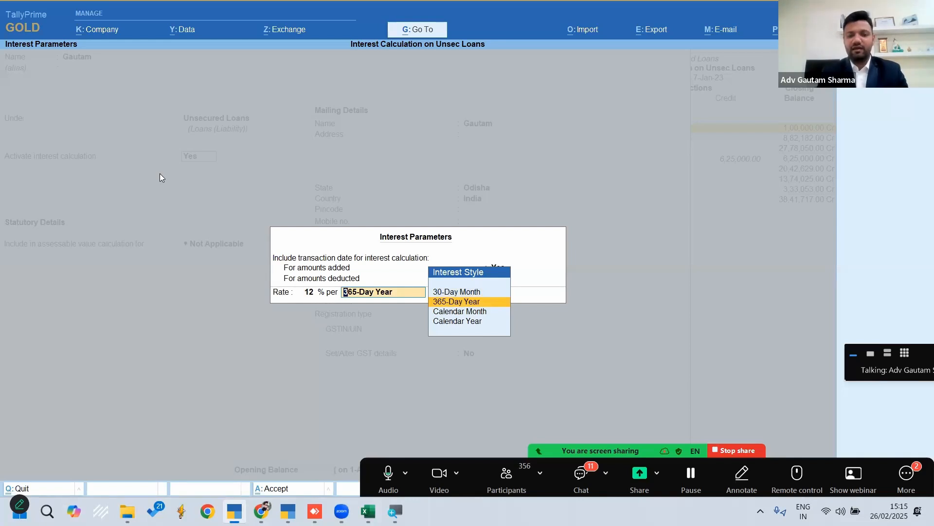
{"action": "key", "text": "Down"}
{"action": "key", "text": "Down"}
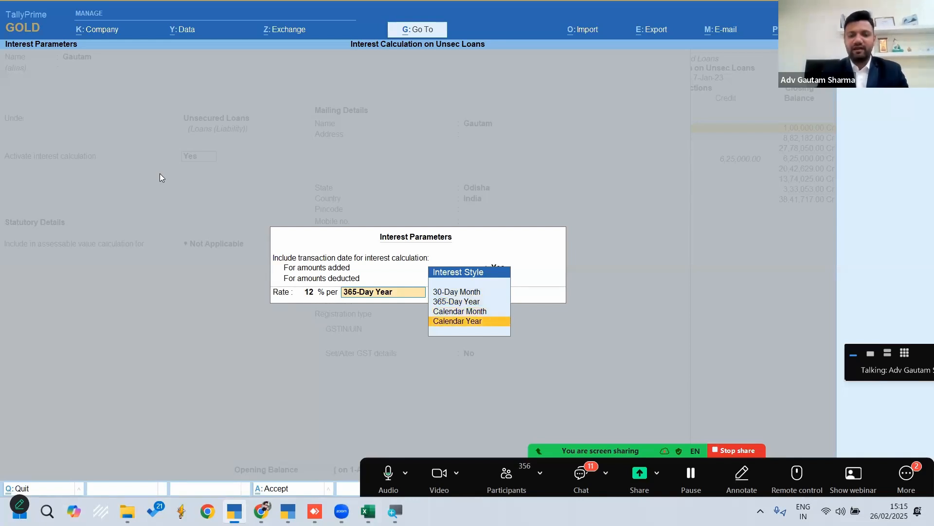
{"action": "key", "text": "Up"}
{"action": "key", "text": "Up"}
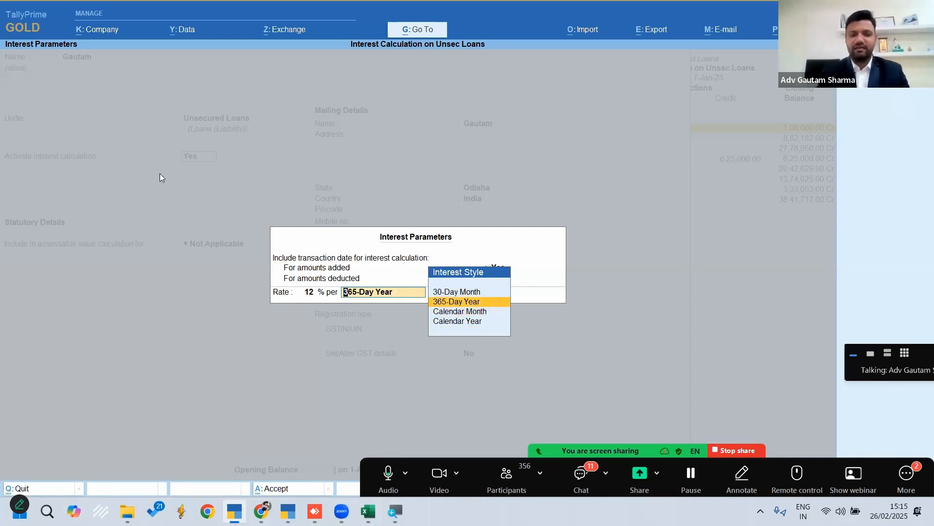
{"action": "key", "text": "Return"}
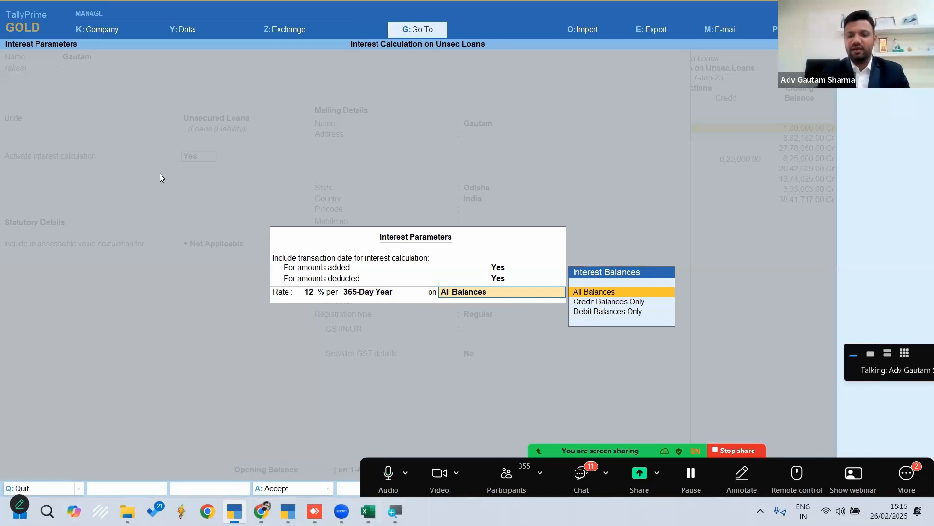
Apply the interest on All Balances and accept the alteration of the first unsecured loan ledger
{"action": "key", "text": "Return"}
{"action": "key", "text": "Return"}
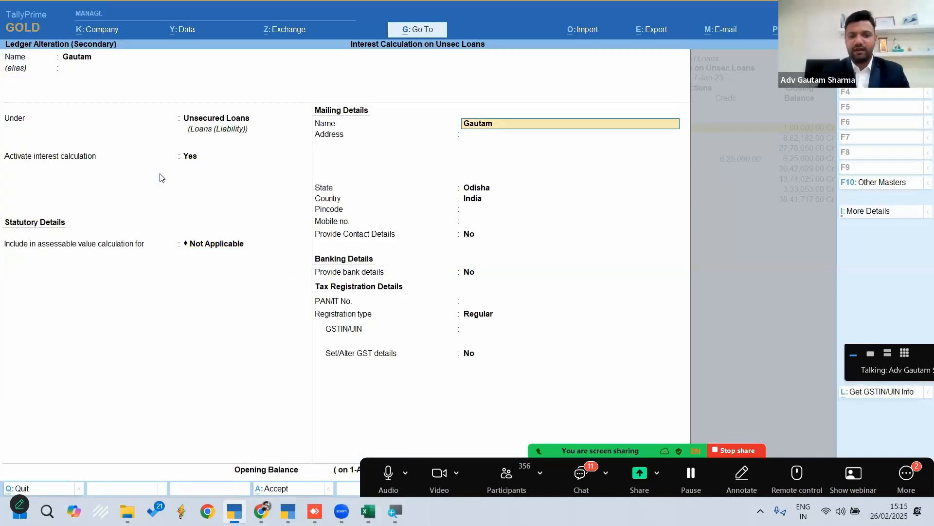
{"action": "key", "text": "Return"}
{"action": "key", "text": "ctrl+a"}
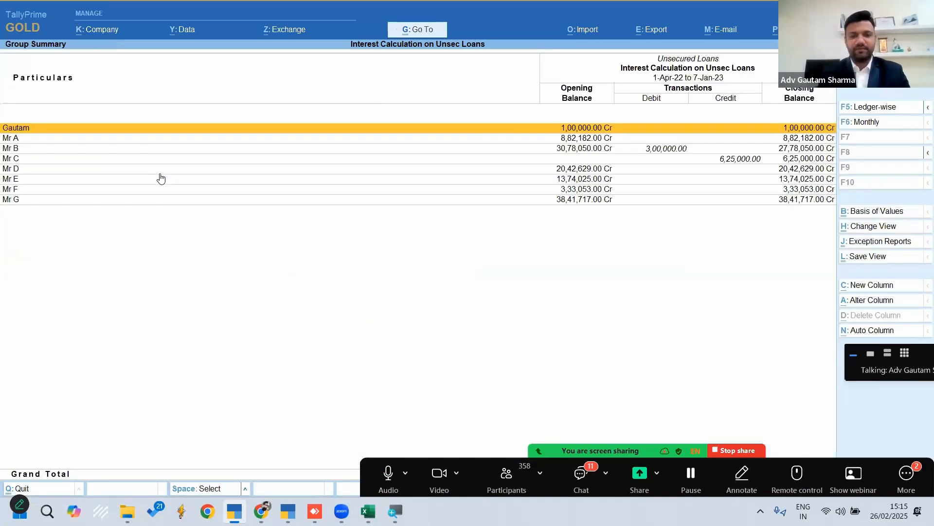
Open the Mr D ledger for alteration and set Activate interest calculation to Yes
{"action": "key", "text": "Down"}
{"action": "key", "text": "Down"}
{"action": "key", "text": "Down"}
{"action": "key", "text": "Down"}
{"action": "key", "text": "Return"}
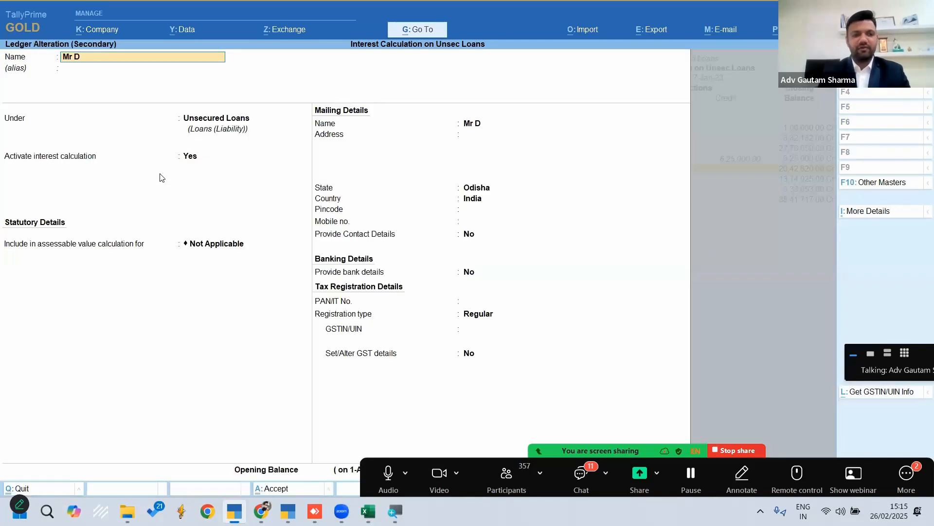
{"action": "key", "text": "Return"}
{"action": "key", "text": "Return"}
{"action": "key", "text": "Return"}
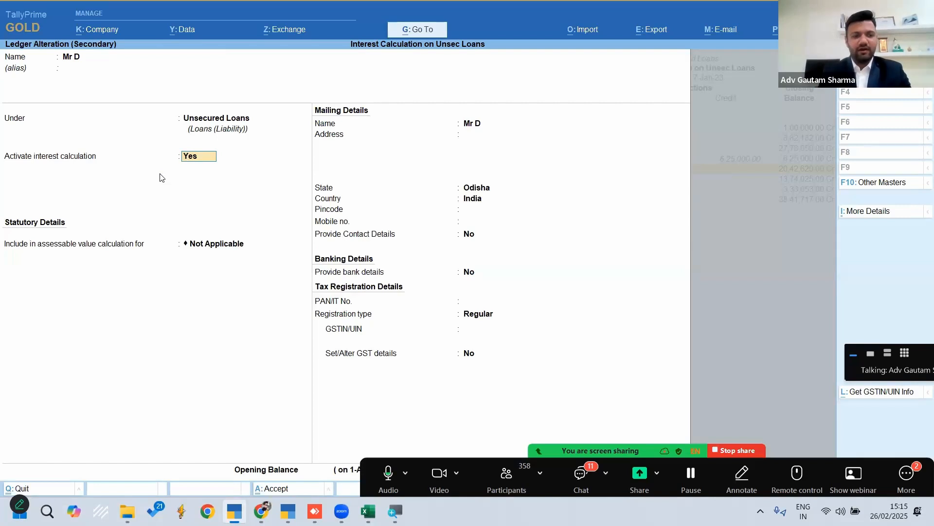
{"action": "type", "text": "y"}
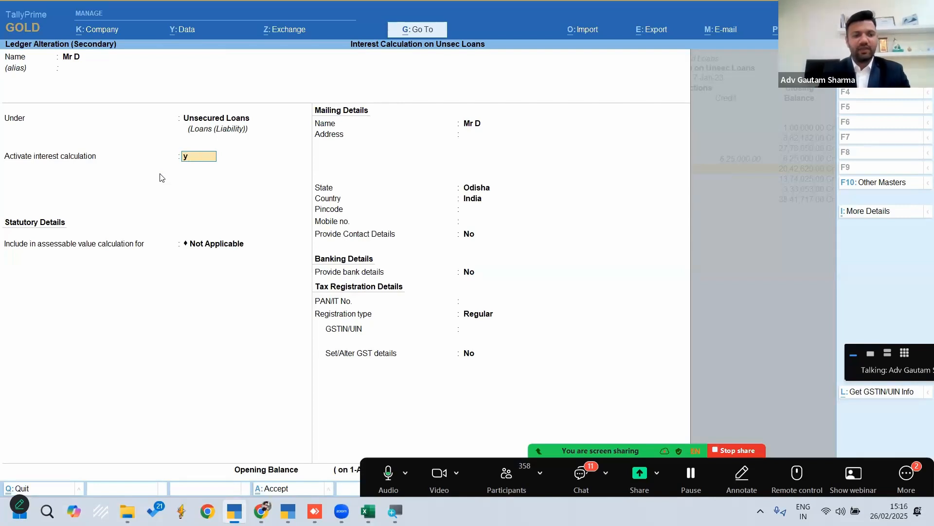
Accept Mr D's interest parameters of 12% per 365-Day Year on All Balances and save the ledger
{"action": "key", "text": "Return"}
{"action": "key", "text": "Return"}
{"action": "key", "text": "Return"}
{"action": "key", "text": "Return"}
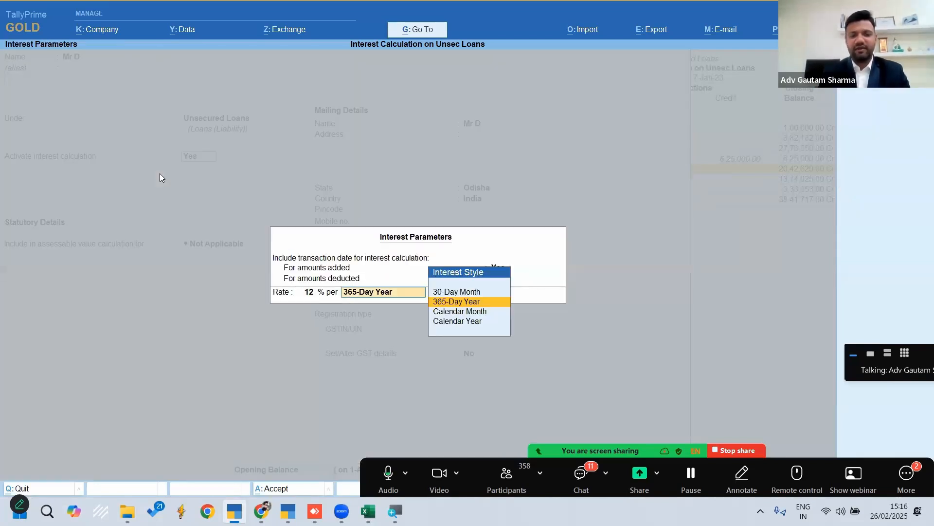
{"action": "key", "text": "BackSpace"}
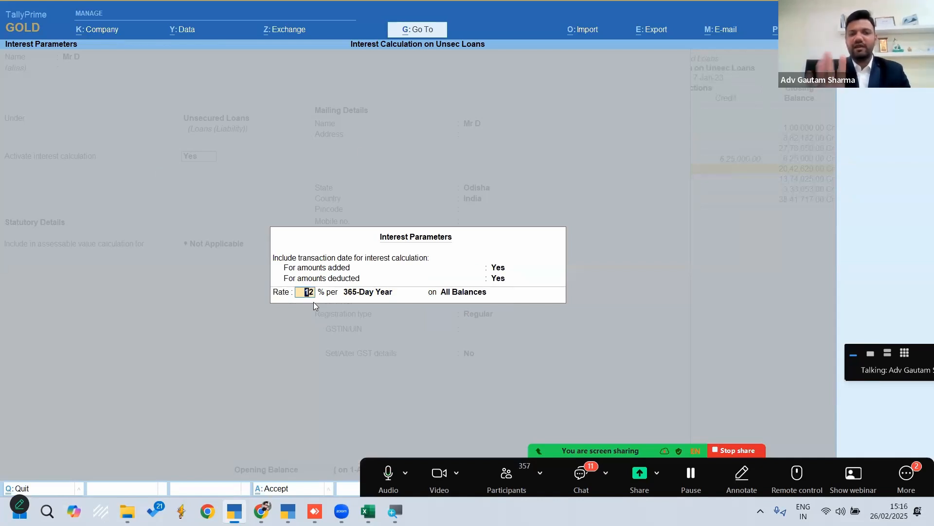
{"action": "key", "text": "Return"}
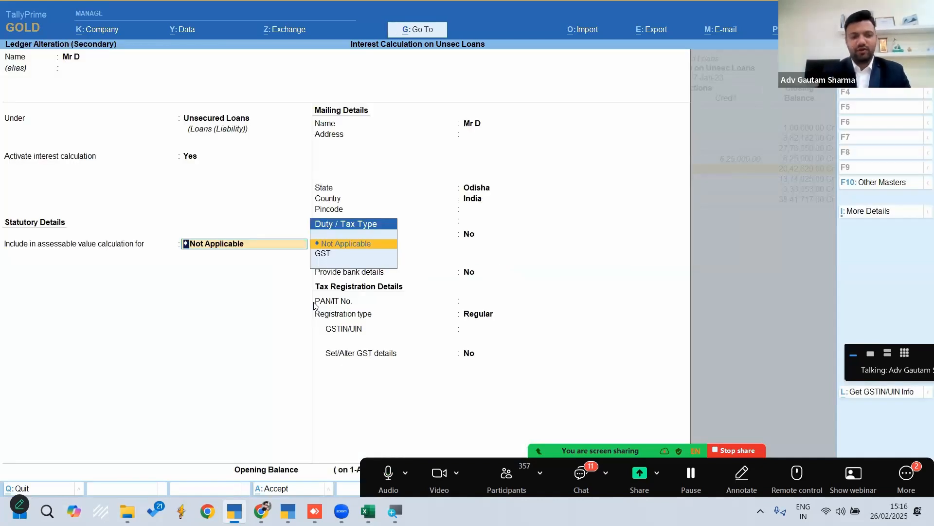
{"action": "key", "text": "ctrl+a"}
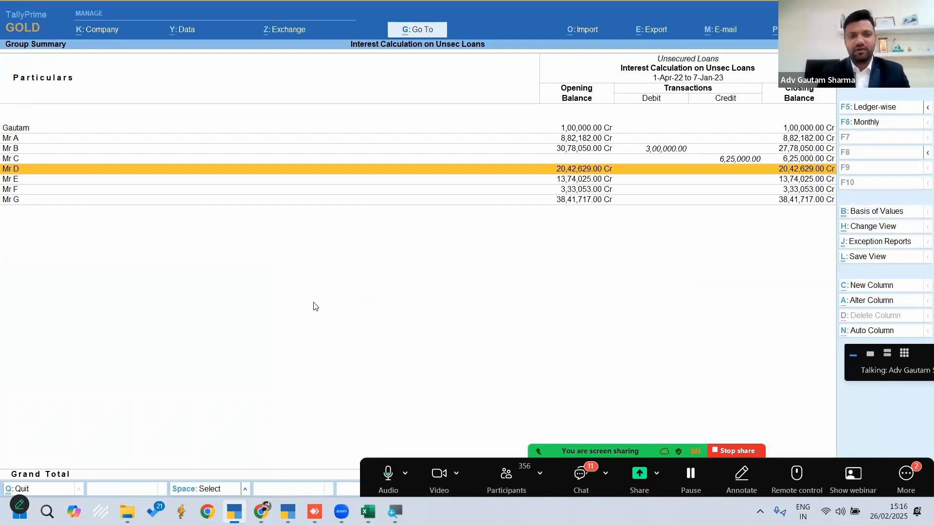
Leave the Unsecured Loans group summary and return to the Gateway of Tally
{"action": "key", "text": "Down"}
{"action": "key", "text": "Down"}
{"action": "key", "text": "Down"}
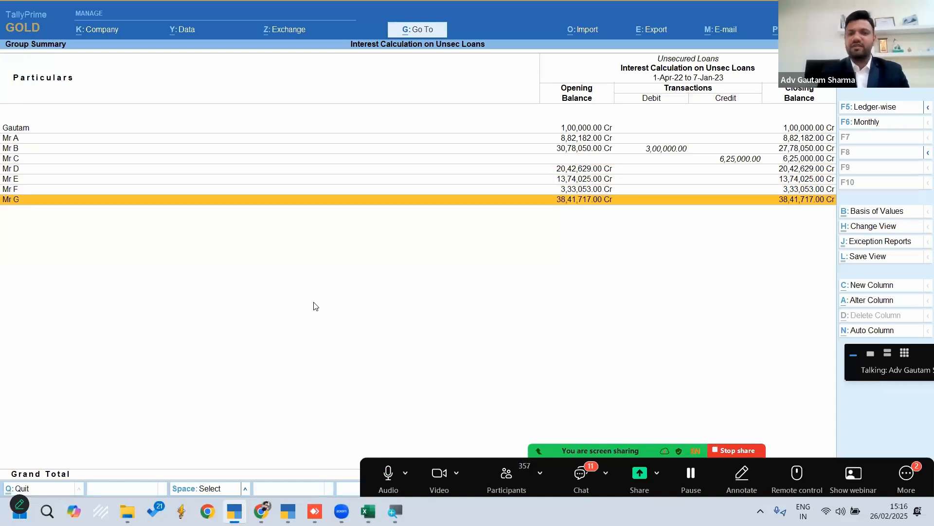
{"action": "key", "text": "Escape"}
{"action": "key", "text": "Escape"}
{"action": "key", "text": "Home"}
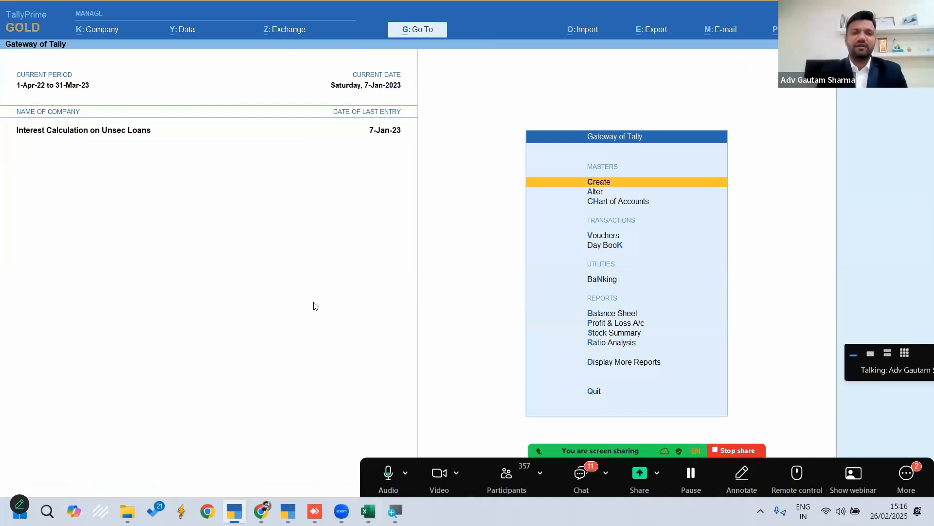
Open the Interest Calculations reports within the Statements of Accounts
{"action": "key", "text": "d"}
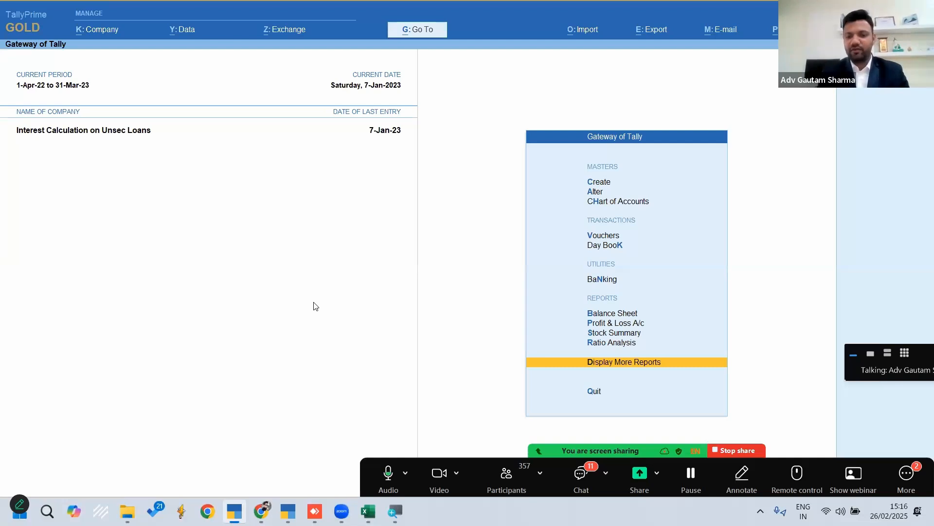
{"action": "key", "text": "Return"}
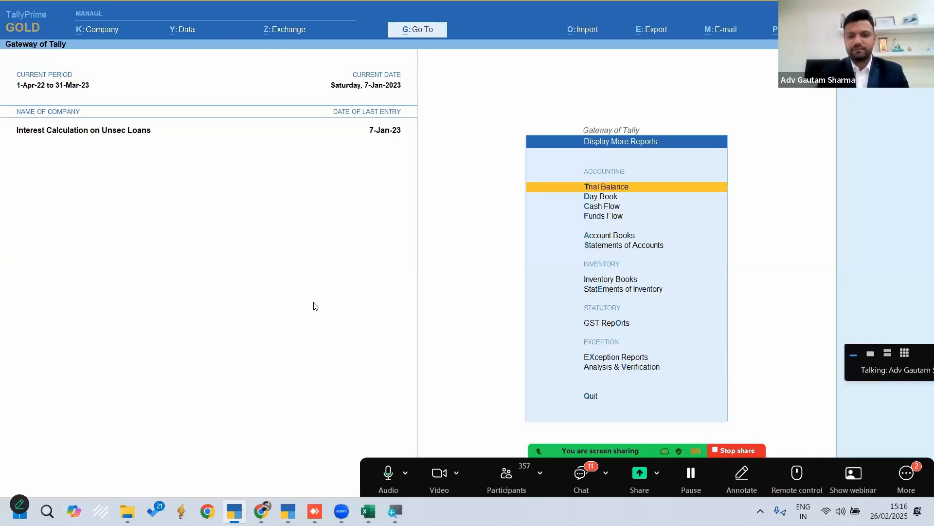
{"action": "key", "text": "Down"}
{"action": "key", "text": "Down"}
{"action": "key", "text": "Down"}
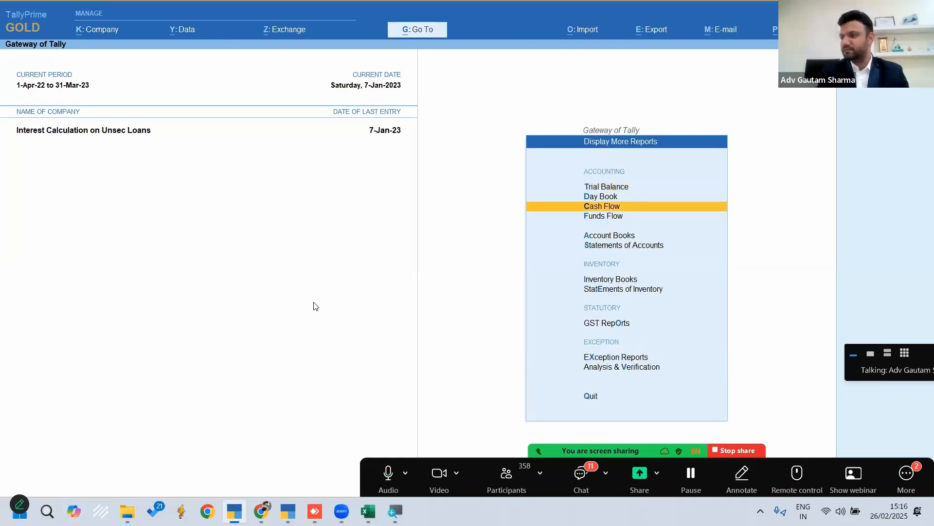
{"action": "key", "text": "Down"}
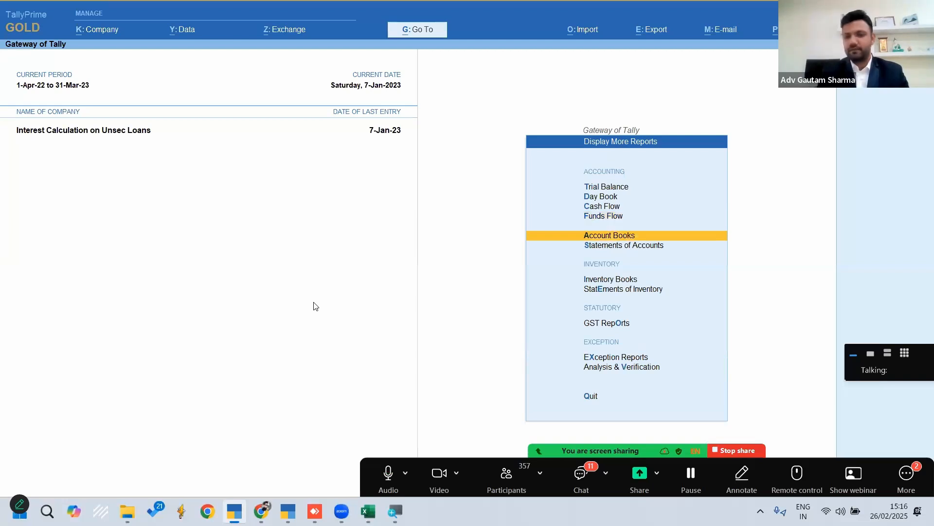
{"action": "key", "text": "Down"}
{"action": "key", "text": "Down"}
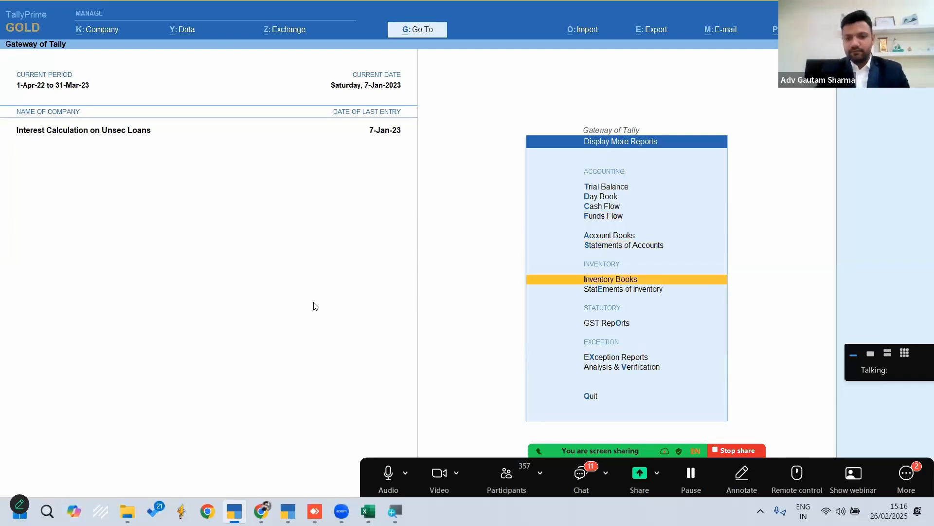
{"action": "key", "text": "Up"}
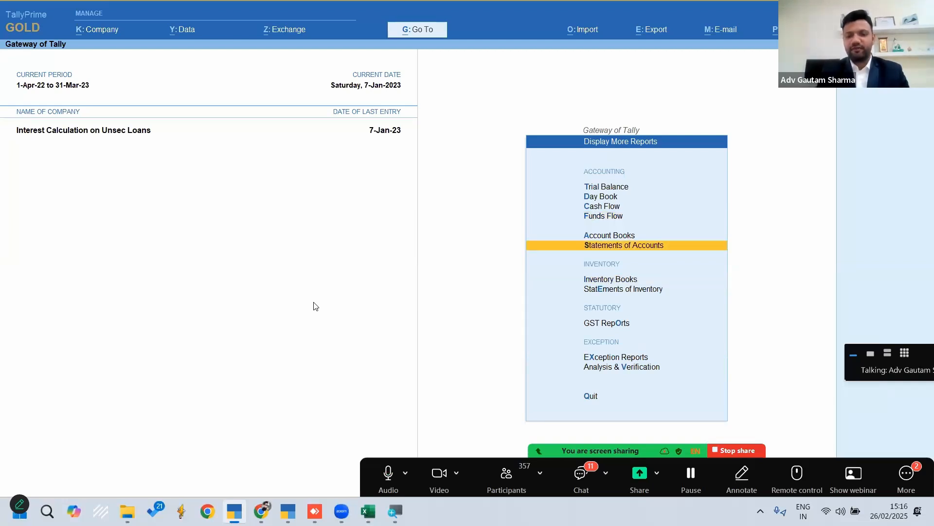
{"action": "key", "text": "Return"}
{"action": "key", "text": "Down"}
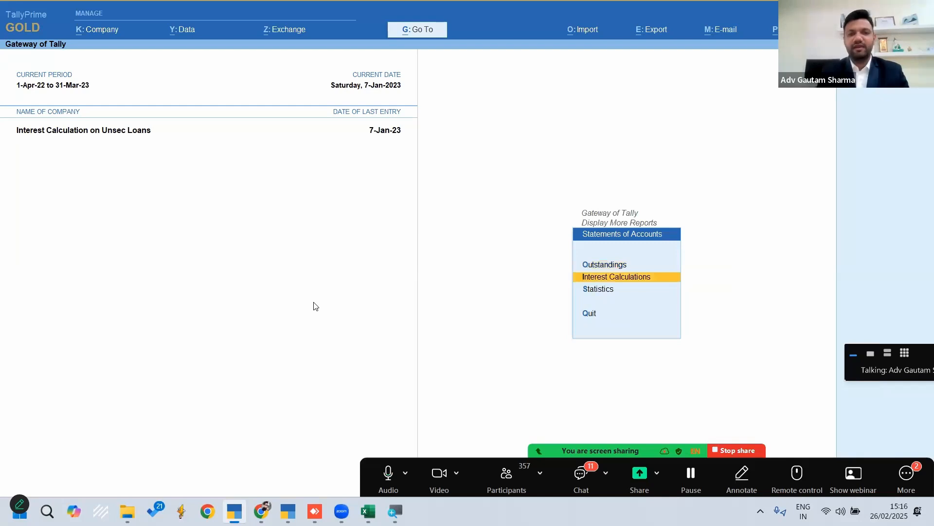
{"action": "key", "text": "Return"}
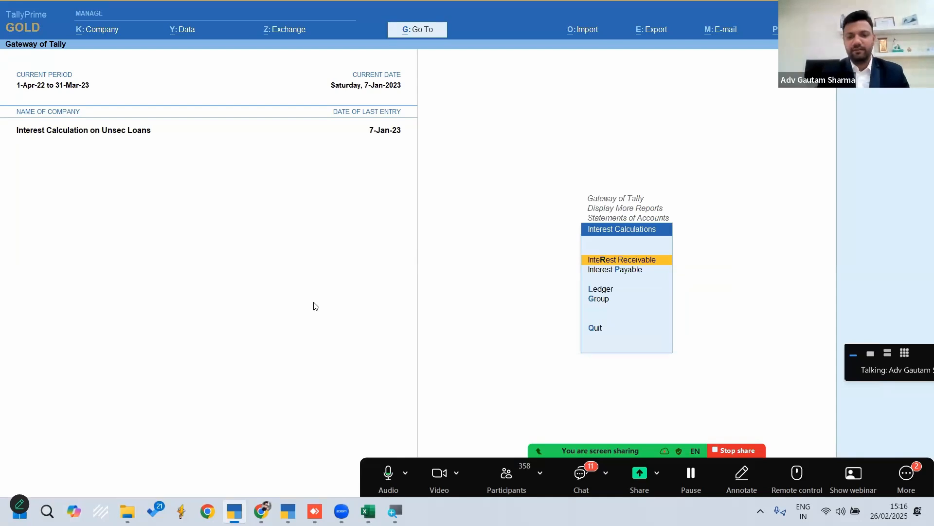
Open the Interest Payable report and drill down through Loans (Liability) to the individual Unsecured Loans ledgers
{"action": "key", "text": "Down"}
{"action": "key", "text": "Return"}
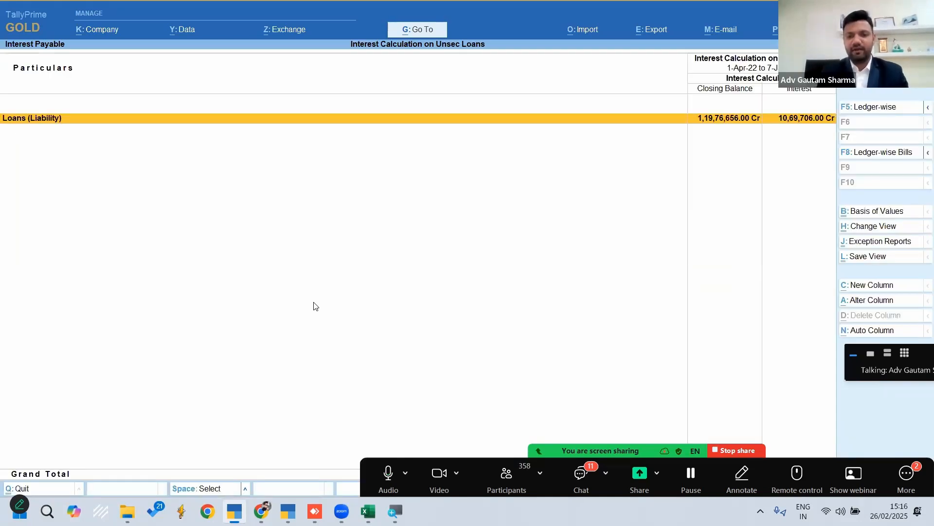
{"action": "key", "text": "Return"}
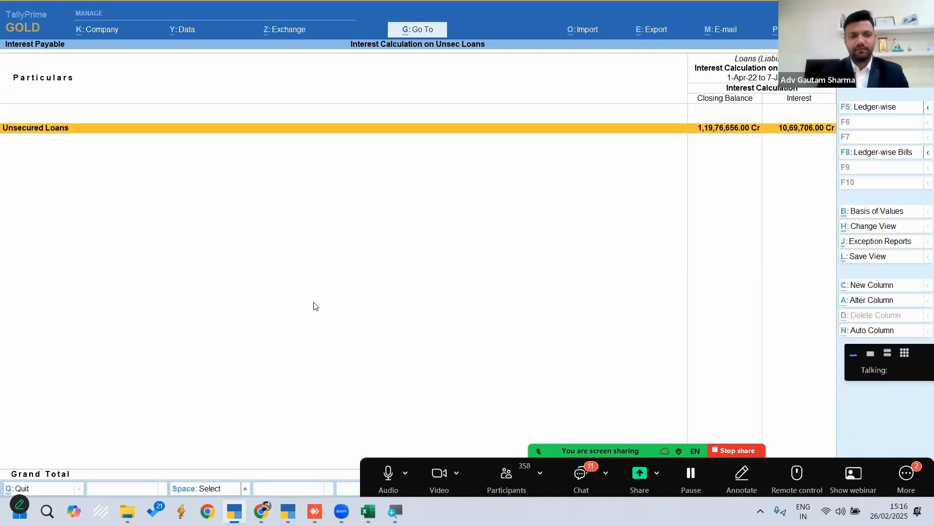
{"action": "key", "text": "Return"}
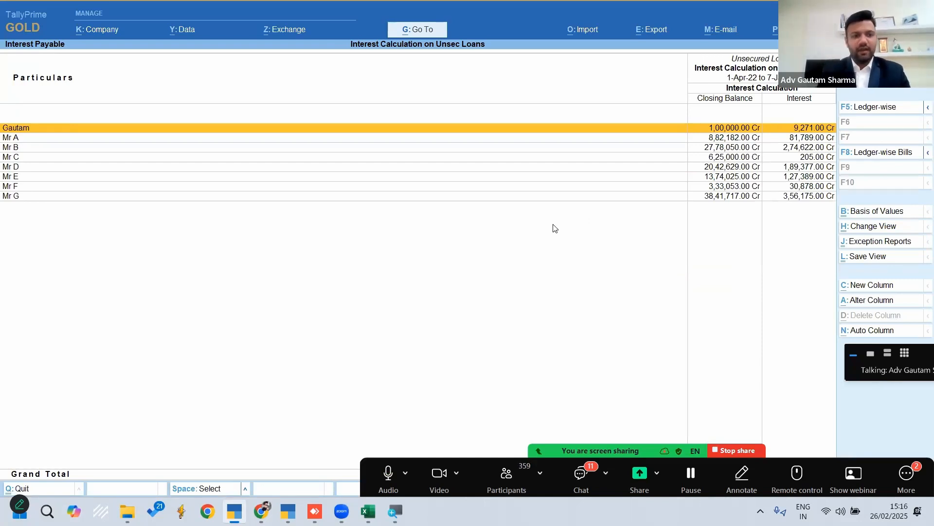
Open the interest calculation of the first unsecured loan ledger and extend its period end date to 31.3.23
{"action": "key", "text": "Return"}
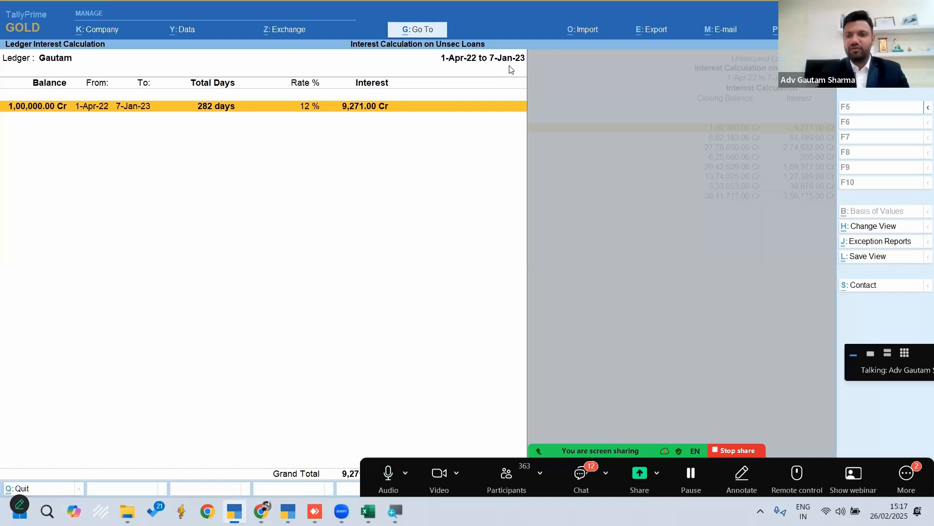
{"action": "key", "text": "alt+F2"}
{"action": "key", "text": "Return"}
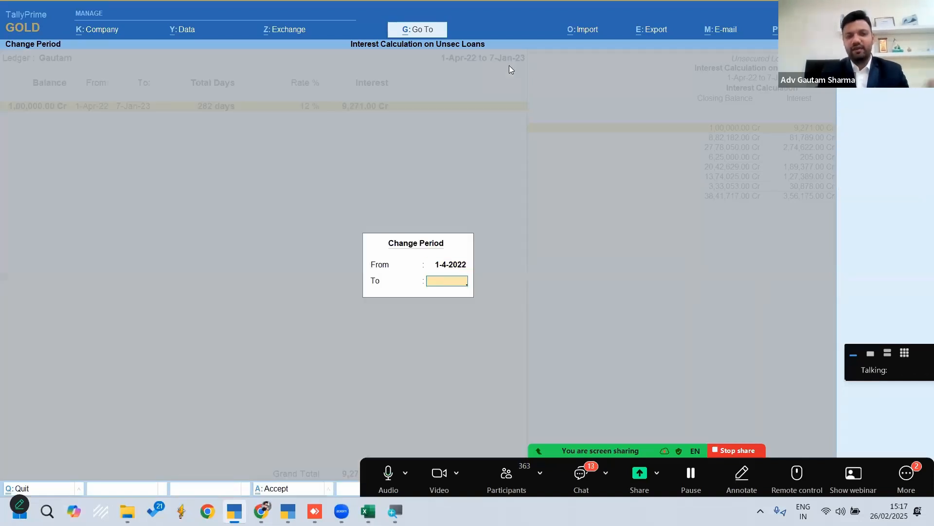
{"action": "type", "text": "31.3."}
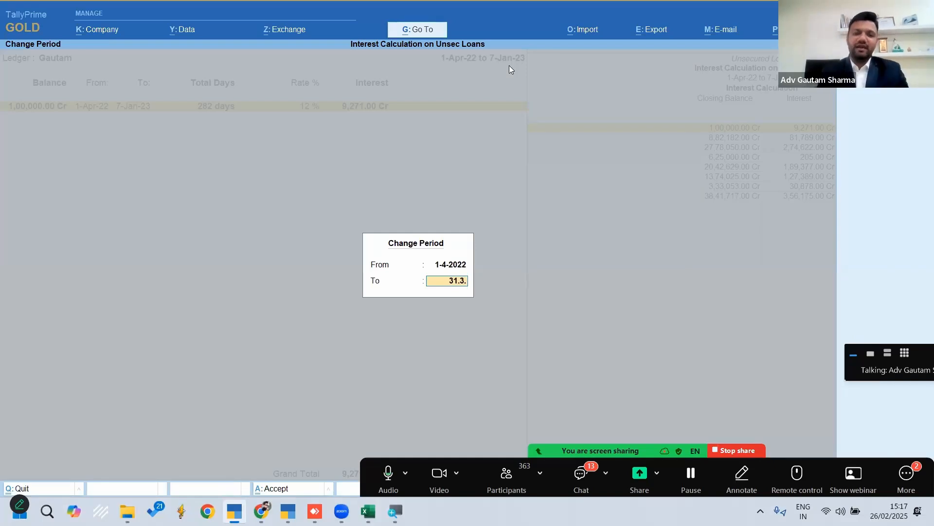
{"action": "type", "text": "23"}
{"action": "key", "text": "Return"}
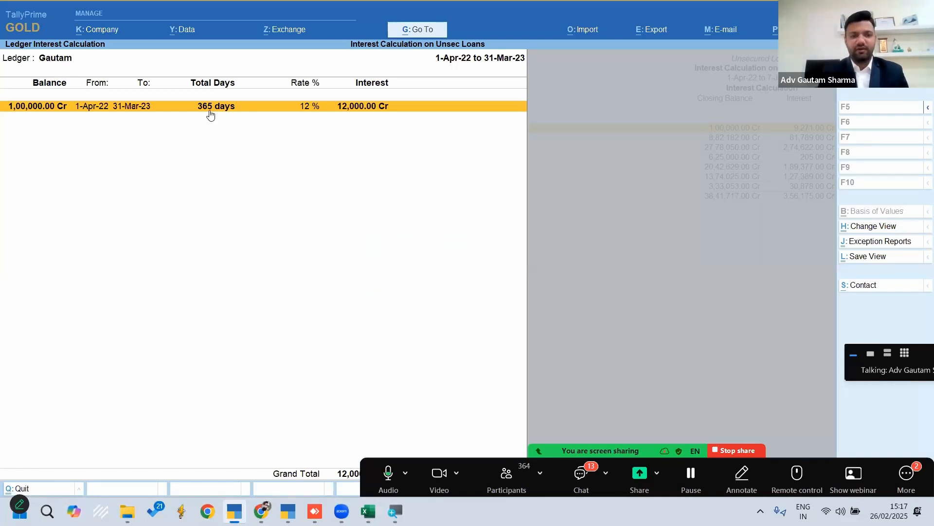
Return to the ledger list and view Mr C's interest calculation with the period end date set to 31.3.23
{"action": "key", "text": "Escape"}
{"action": "key", "text": "Down"}
{"action": "key", "text": "Down"}
{"action": "key", "text": "Down"}
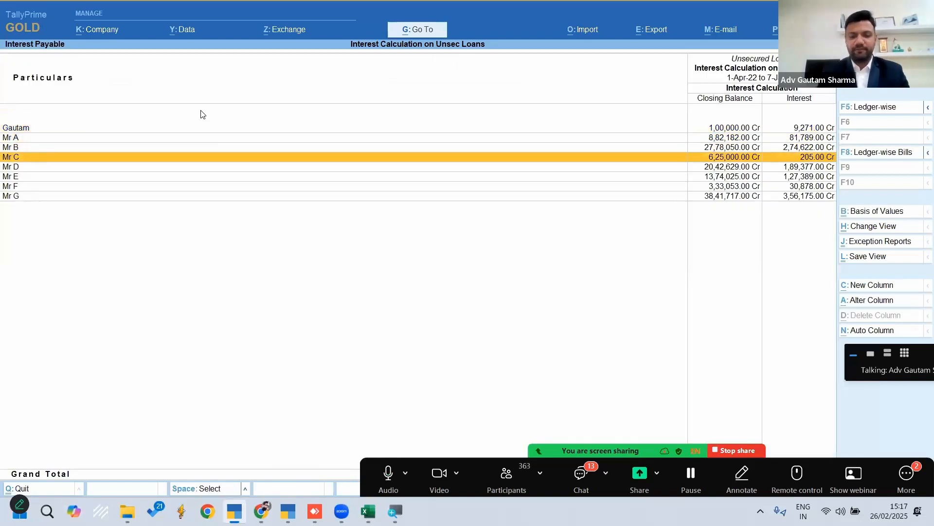
{"action": "key", "text": "Return"}
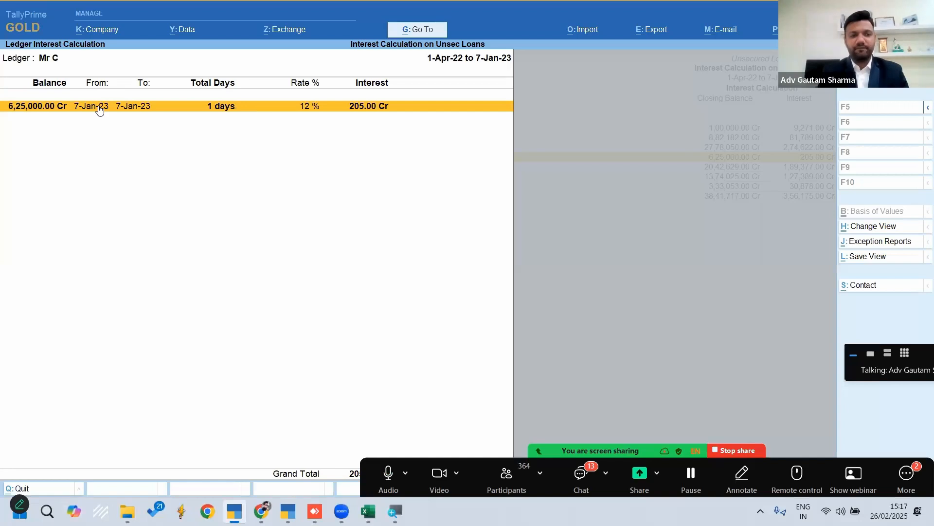
{"action": "key", "text": "alt+F2"}
{"action": "key", "text": "Return"}
{"action": "type", "text": "31.3.23"}
{"action": "key", "text": "Return"}
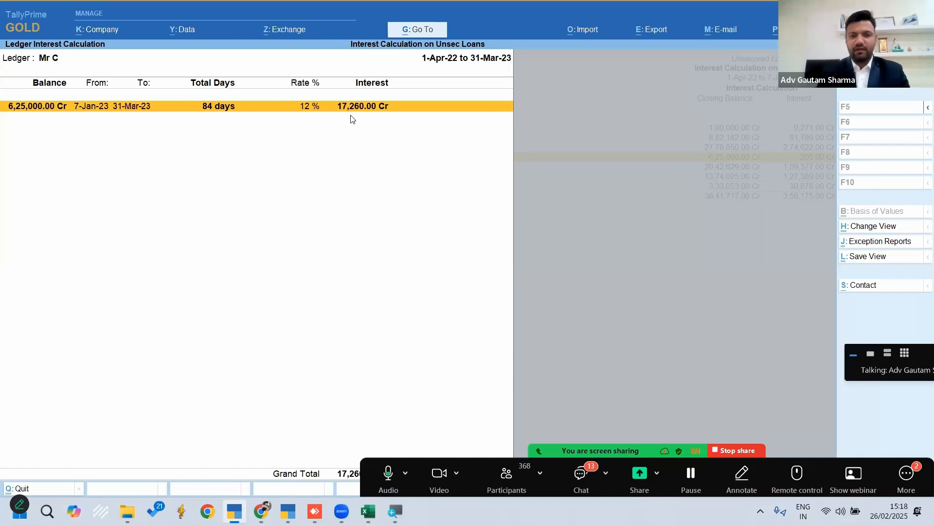
{"action": "key", "text": "alt+e"}
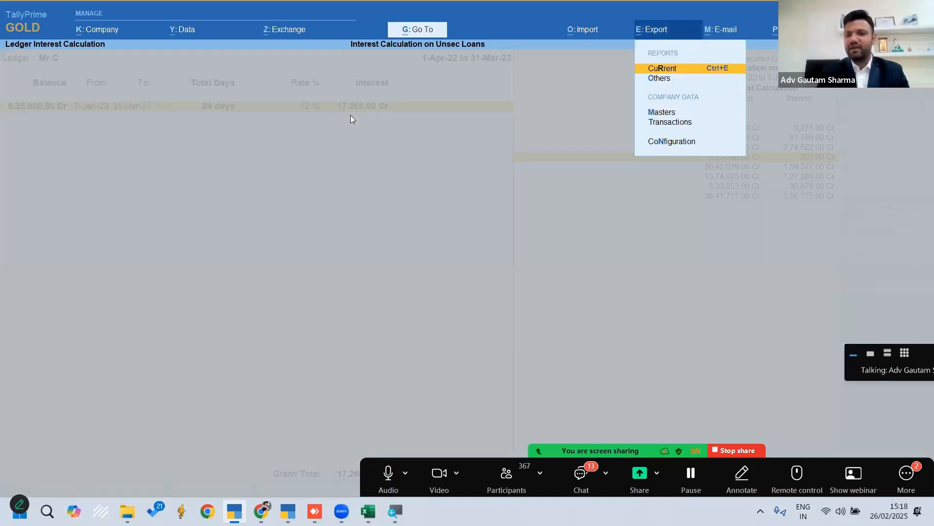
{"action": "key", "text": "Return"}
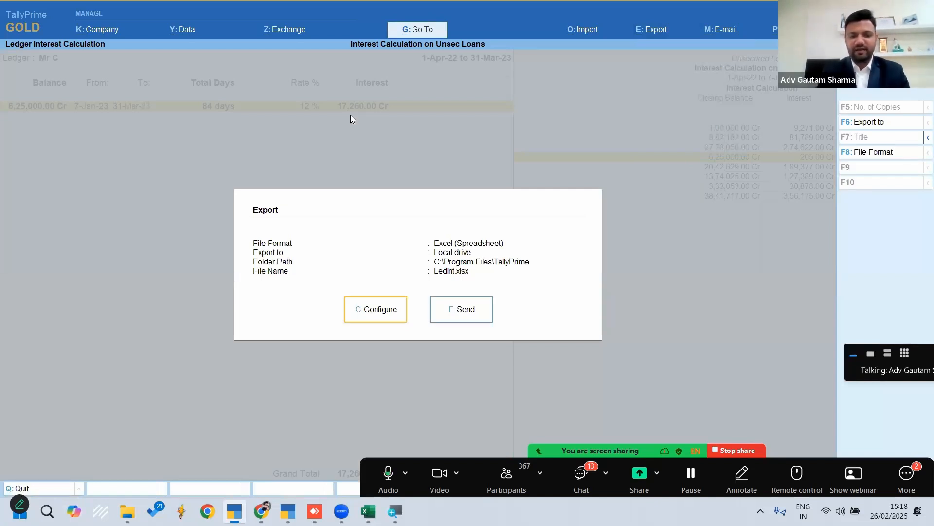
{"action": "key", "text": "Escape"}
{"action": "key", "text": "Escape"}
{"action": "key", "text": "Escape"}
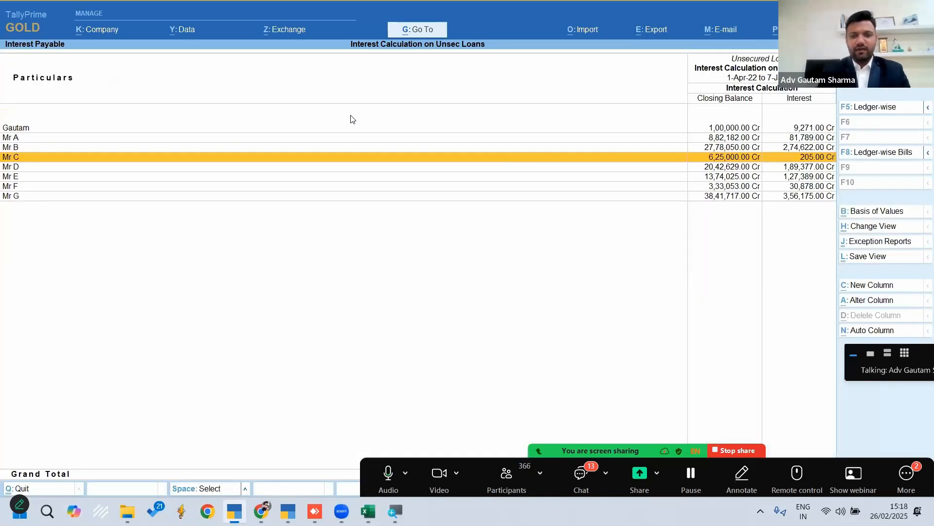
Leave the interest reports and quit the Gateway of Tally to the company selection list
{"action": "key", "text": "Escape"}
{"action": "key", "text": "Escape"}
{"action": "key", "text": "Escape"}
{"action": "key", "text": "Escape"}
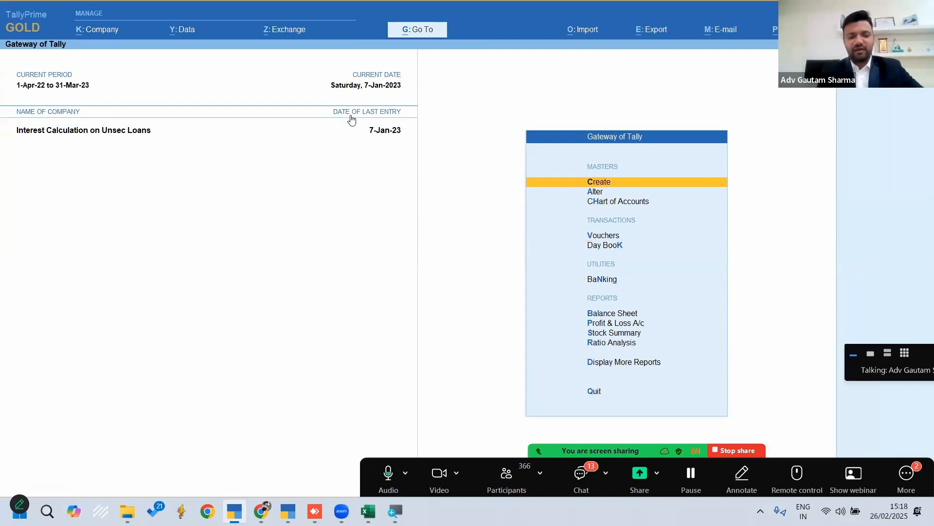
{"action": "left_click", "coordinate": [351, 119]}
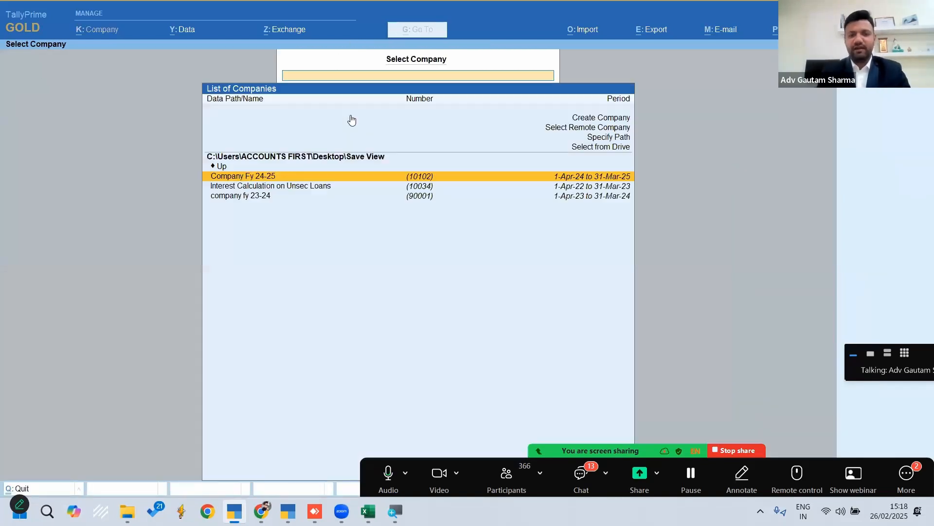
Open the JournalImport workbook from the Import Excel subfolder of the Excel workings folder on the desktop
{"action": "key", "text": "super+d"}
{"action": "double_click", "coordinate": [70, 291]}
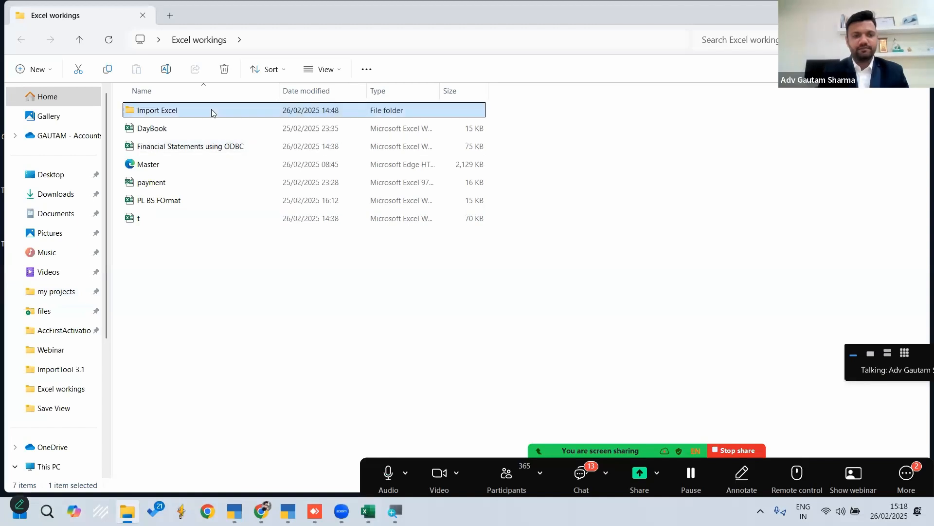
{"action": "double_click", "coordinate": [211, 111]}
{"action": "left_click", "coordinate": [182, 110]}
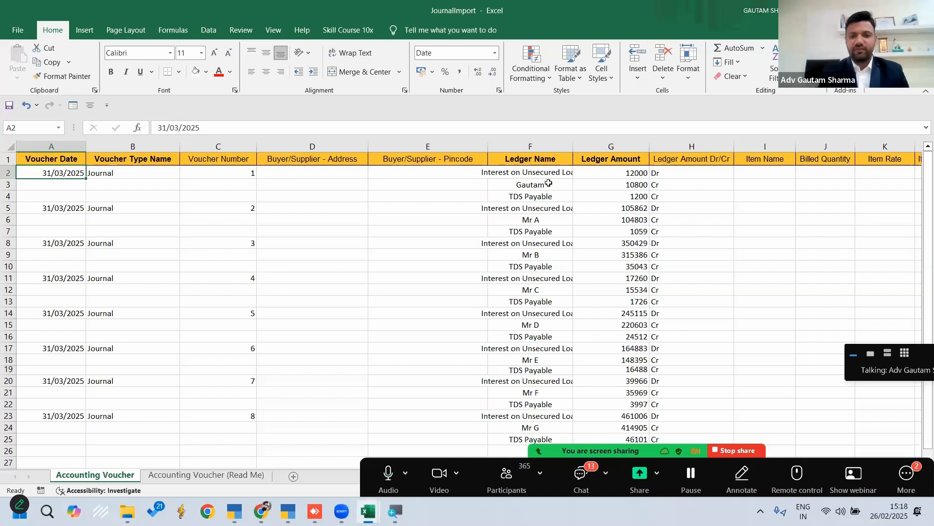
Examine the first journal voucher's ledger names and amounts for interest, the lender's credit and TDS Payable
{"action": "left_click", "coordinate": [542, 186]}
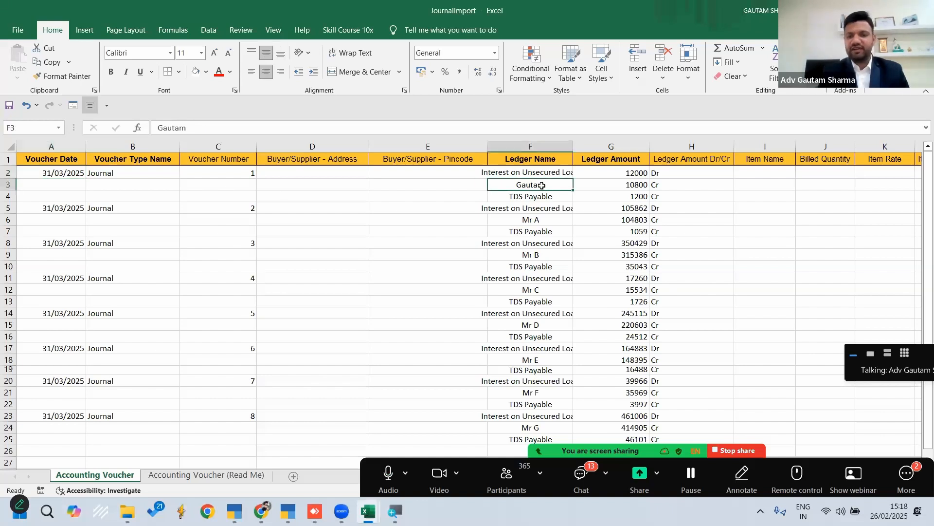
{"action": "left_click", "coordinate": [619, 173]}
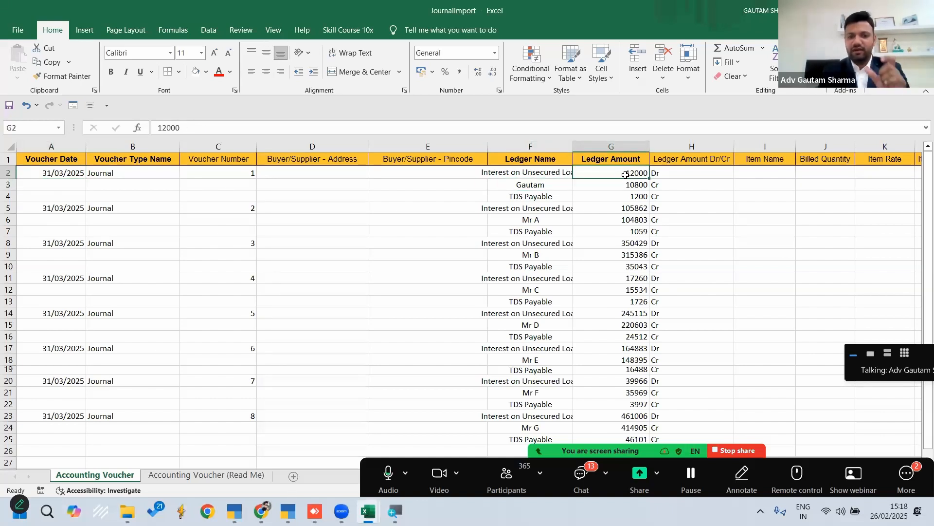
{"action": "left_click", "coordinate": [627, 187]}
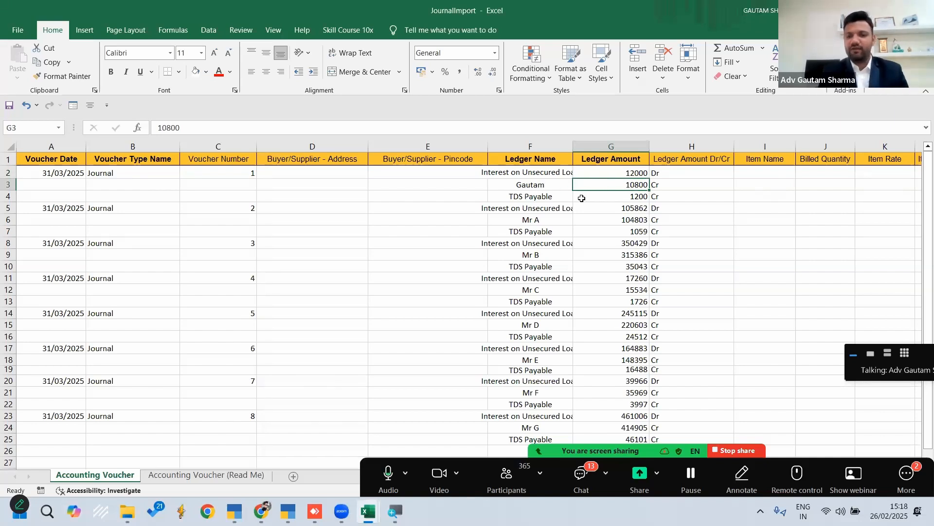
{"action": "left_click", "coordinate": [615, 198]}
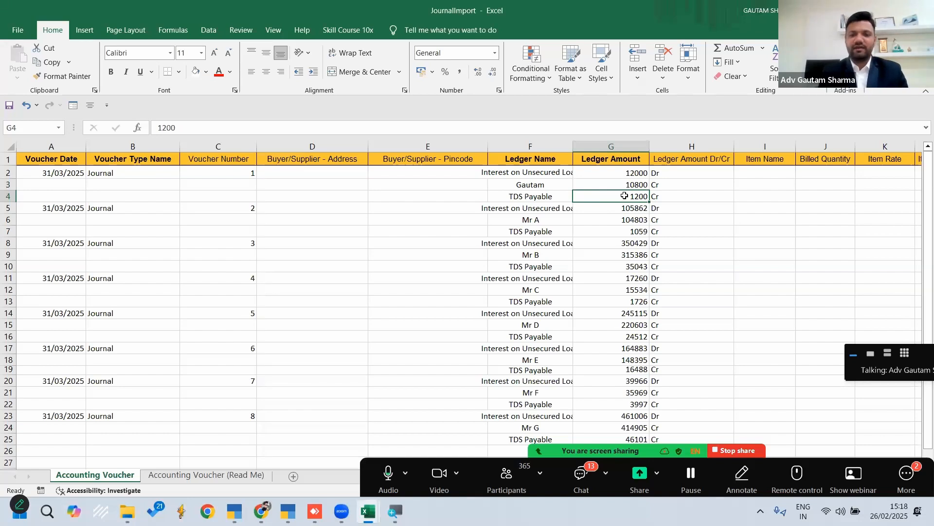
{"action": "key", "text": "Up"}
{"action": "key", "text": "Up"}
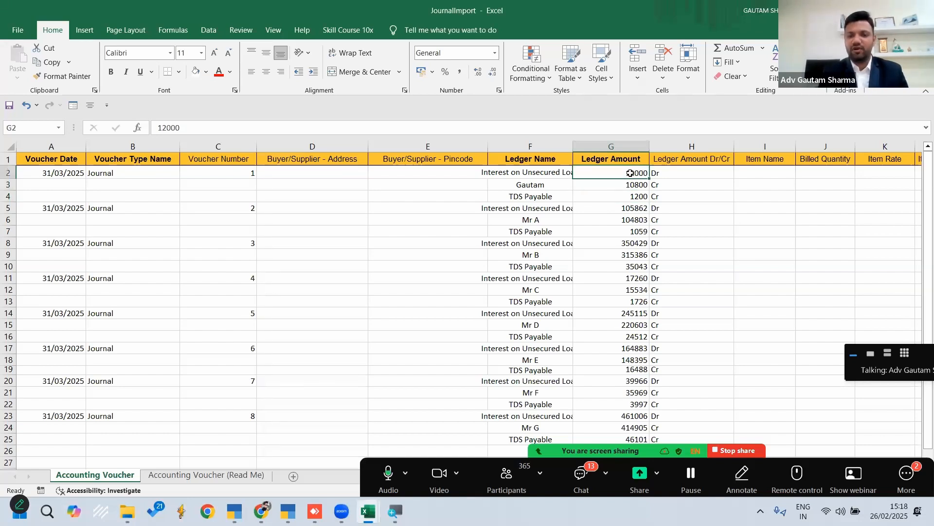
{"action": "left_click", "coordinate": [631, 199]}
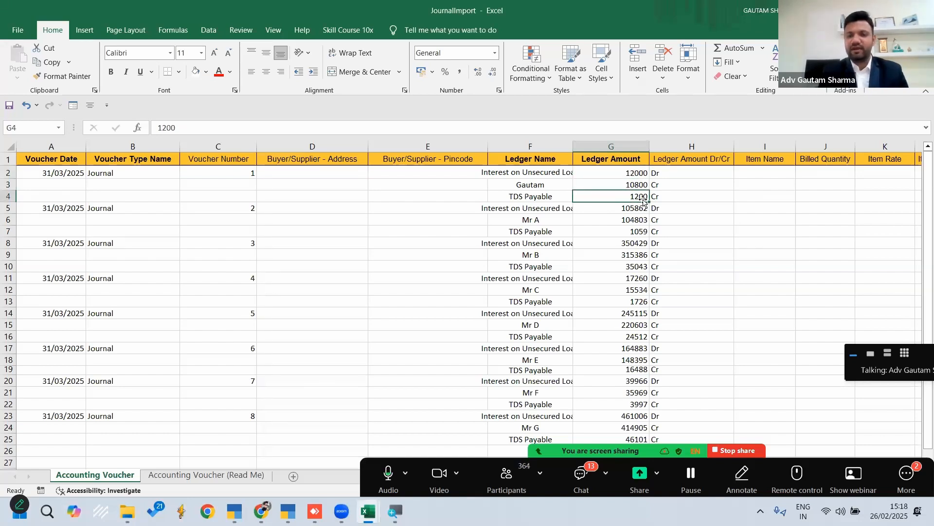
{"action": "left_click", "coordinate": [637, 184]}
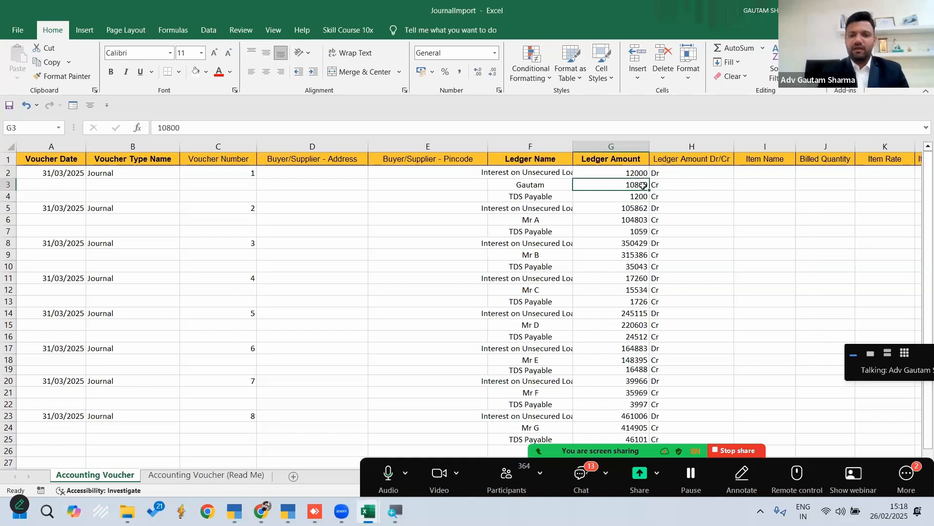
{"action": "left_click", "coordinate": [544, 185]}
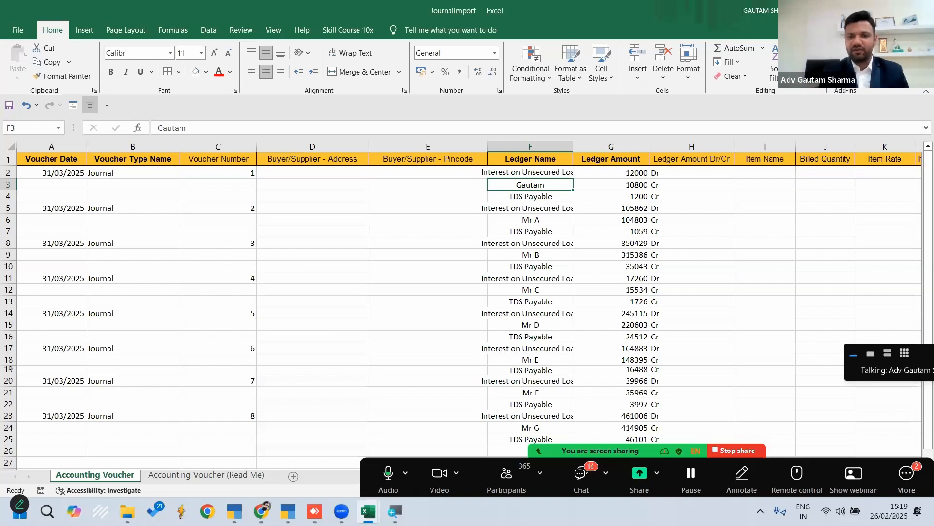
Switch to the other TallyPrime instance and load the company Import from the Webinar folder, accepting the company backup
{"action": "key", "text": "alt+Tab"}
{"action": "key", "text": "alt+Tab"}
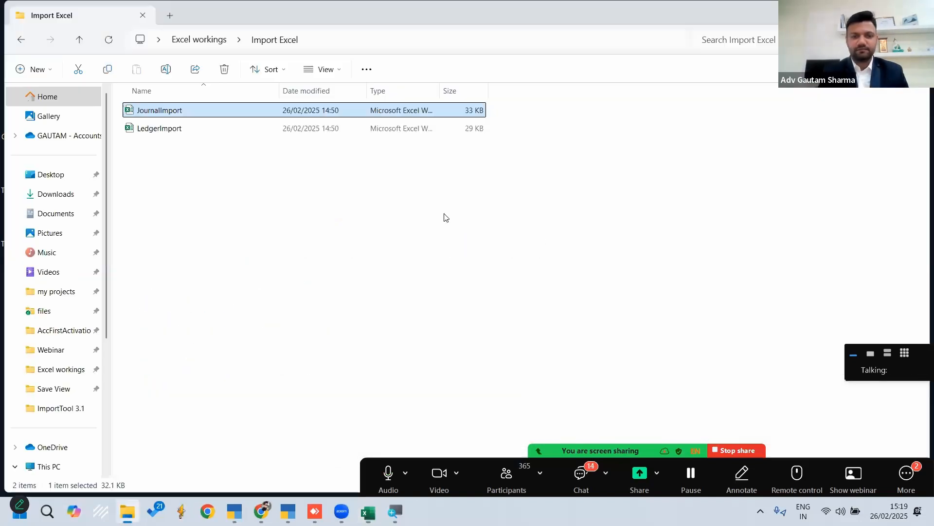
{"action": "key", "text": "super+d"}
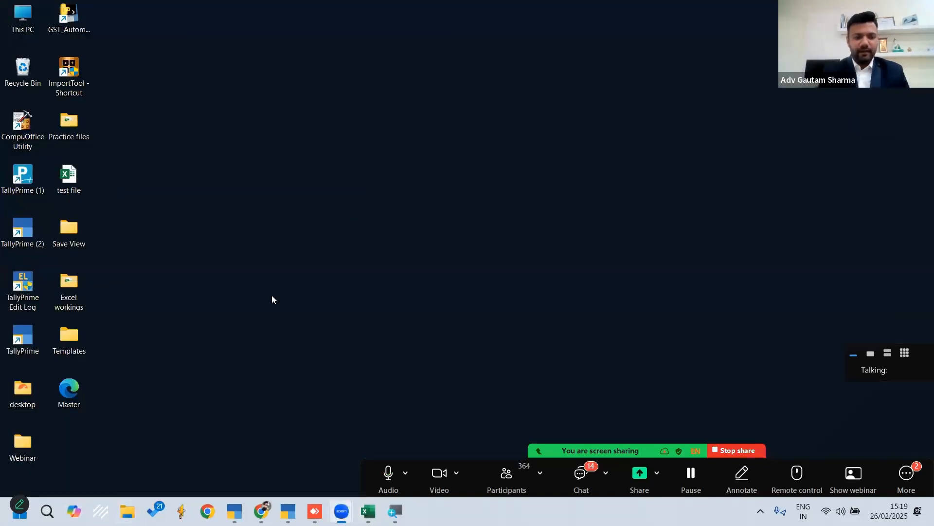
{"action": "left_click", "coordinate": [288, 511]}
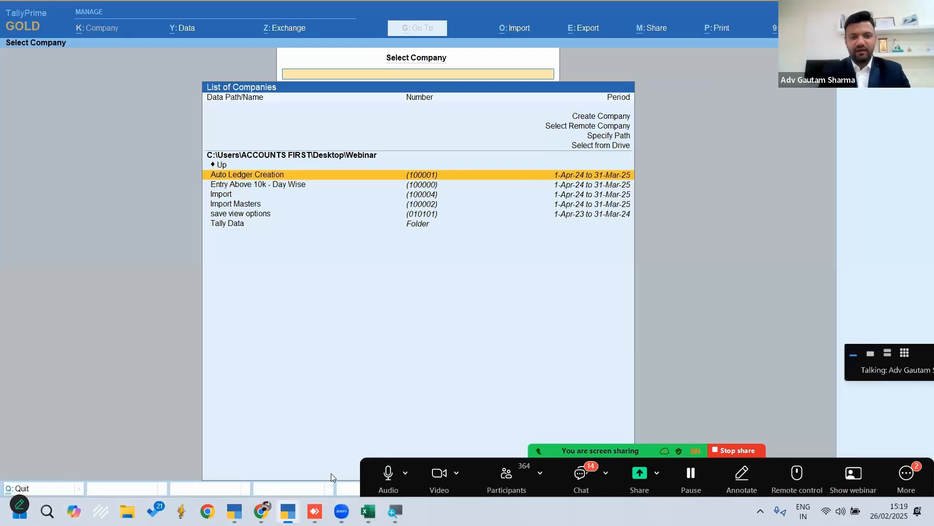
{"action": "key", "text": "Down"}
{"action": "key", "text": "Down"}
{"action": "key", "text": "Down"}
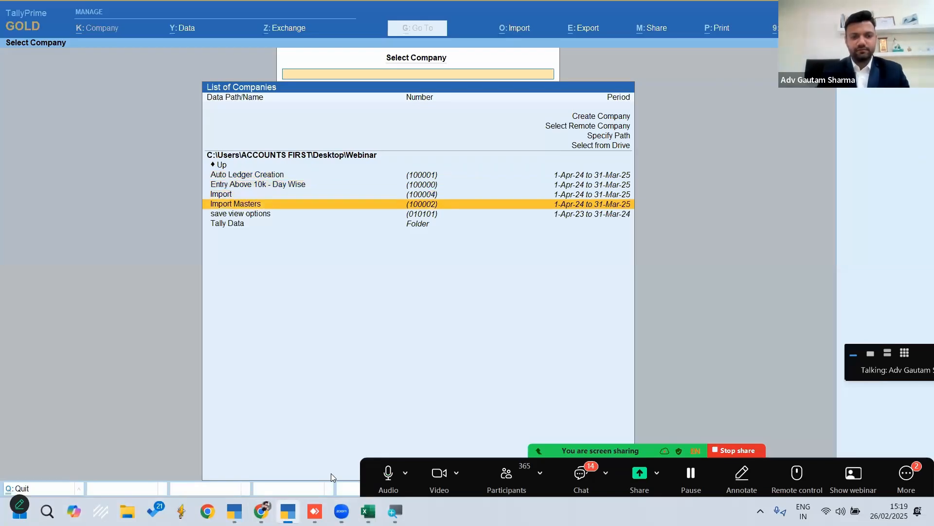
{"action": "key", "text": "Up"}
{"action": "key", "text": "Return"}
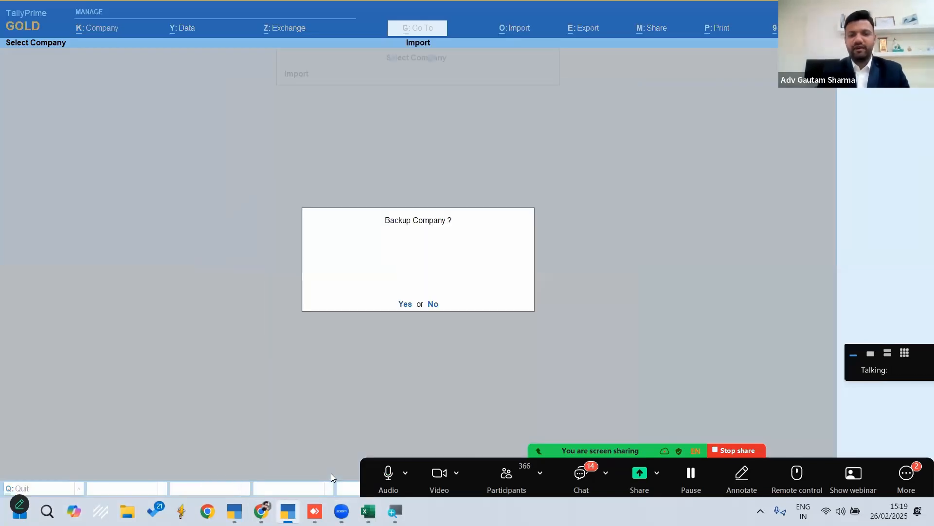
{"action": "key", "text": "Return"}
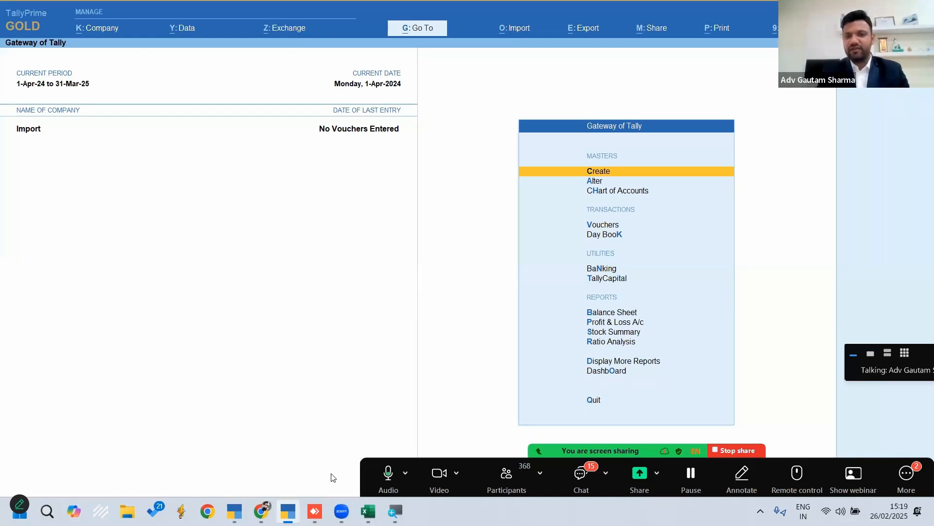
Open the sample Excel file export for Masters within the import management options
{"action": "key", "text": "alt+e"}
{"action": "key", "text": "alt+o"}
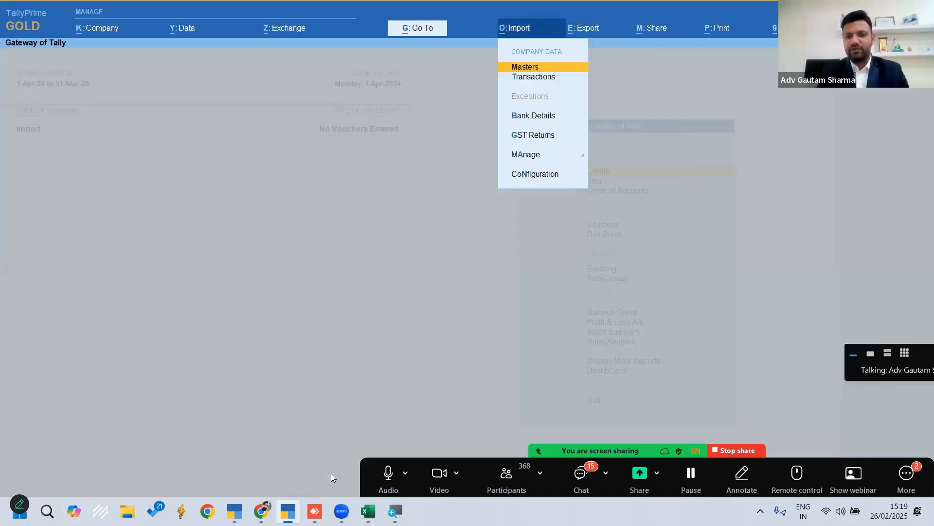
{"action": "key", "text": "Down"}
{"action": "key", "text": "Down"}
{"action": "key", "text": "Down"}
{"action": "key", "text": "Down"}
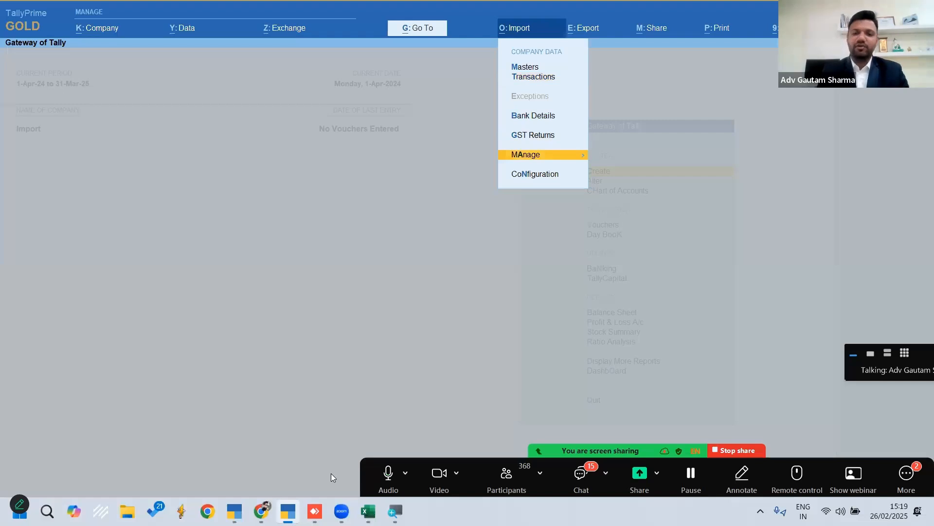
{"action": "key", "text": "Return"}
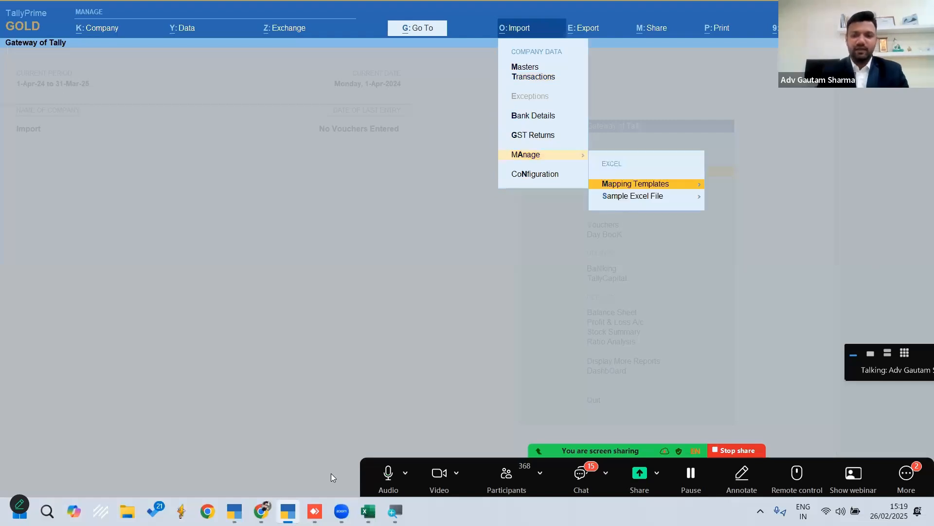
{"action": "key", "text": "Down"}
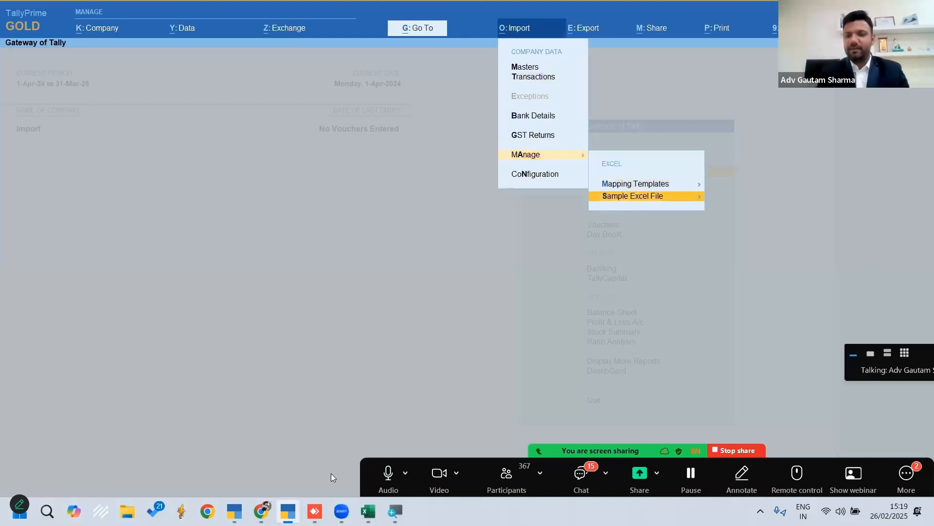
{"action": "key", "text": "Return"}
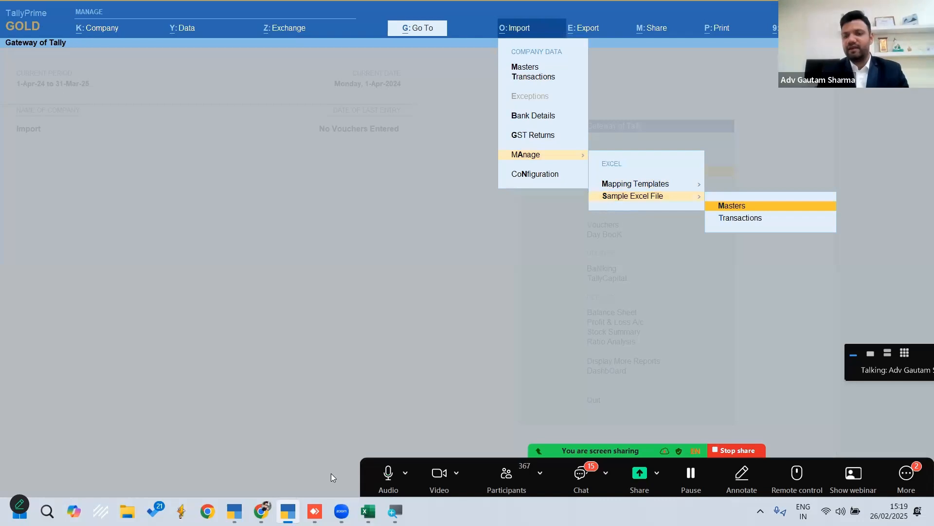
{"action": "key", "text": "Down"}
{"action": "key", "text": "Up"}
{"action": "key", "text": "Down"}
{"action": "key", "text": "Up"}
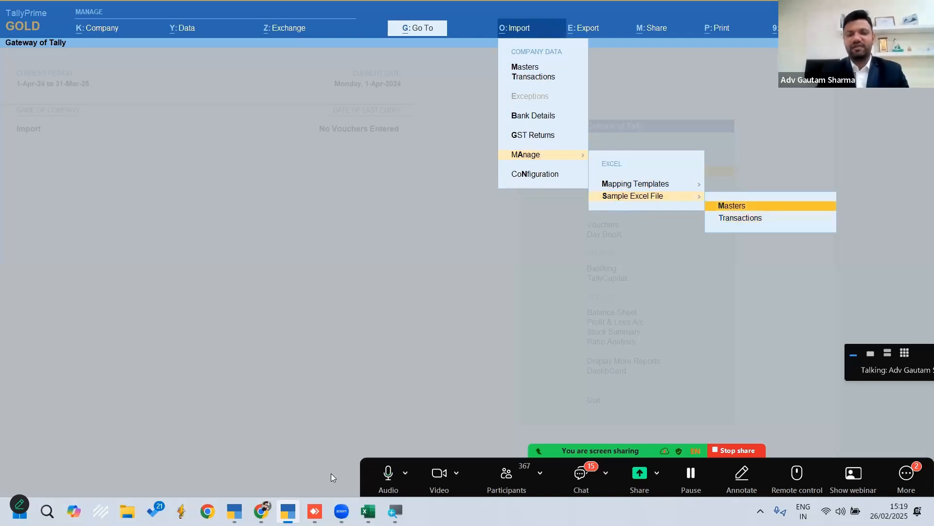
{"action": "key", "text": "Return"}
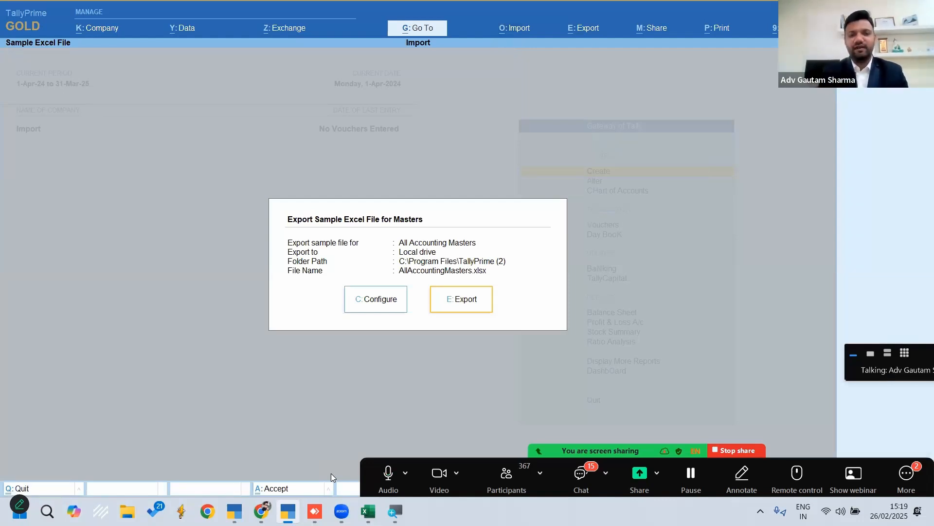
Leave the sample file export, start an import of Masters, and set the file format to Excel (Spreadsheet)
{"action": "key", "text": "Escape"}
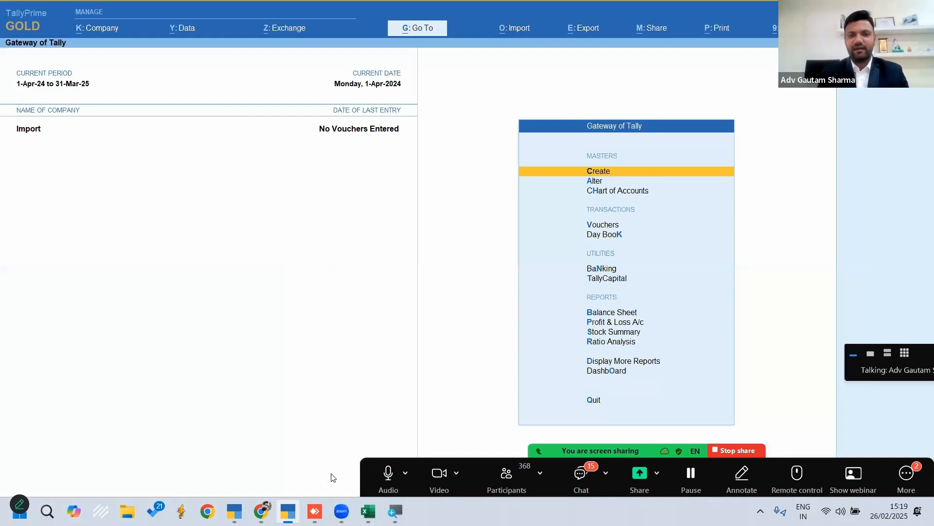
{"action": "left_click", "coordinate": [511, 30]}
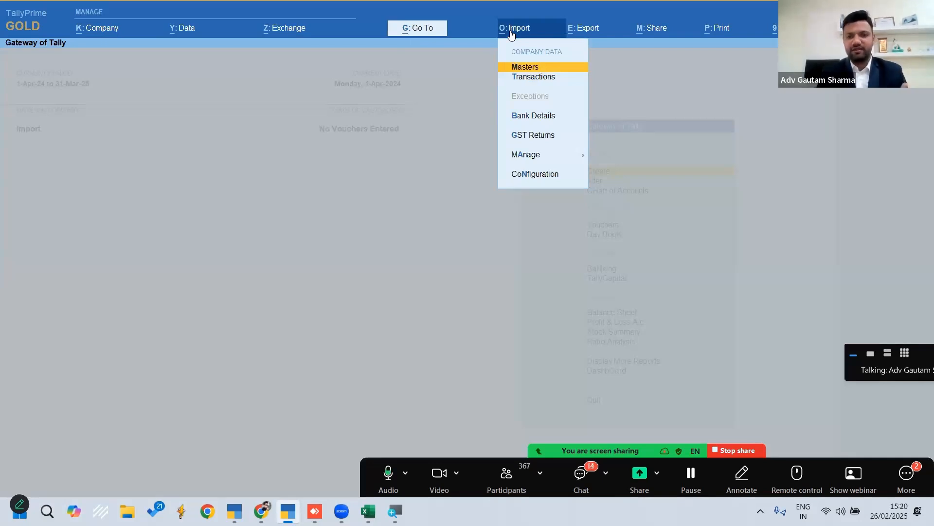
{"action": "key", "text": "Down"}
{"action": "key", "text": "Up"}
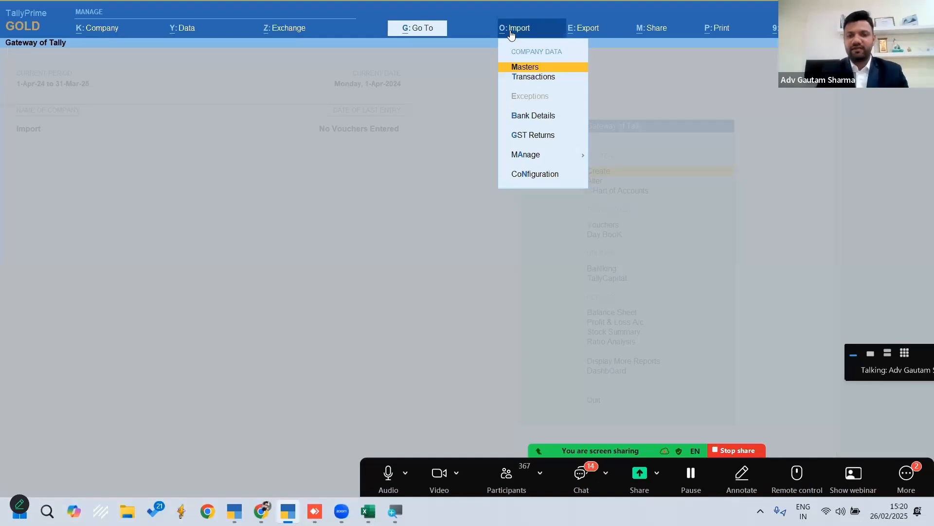
{"action": "key", "text": "Return"}
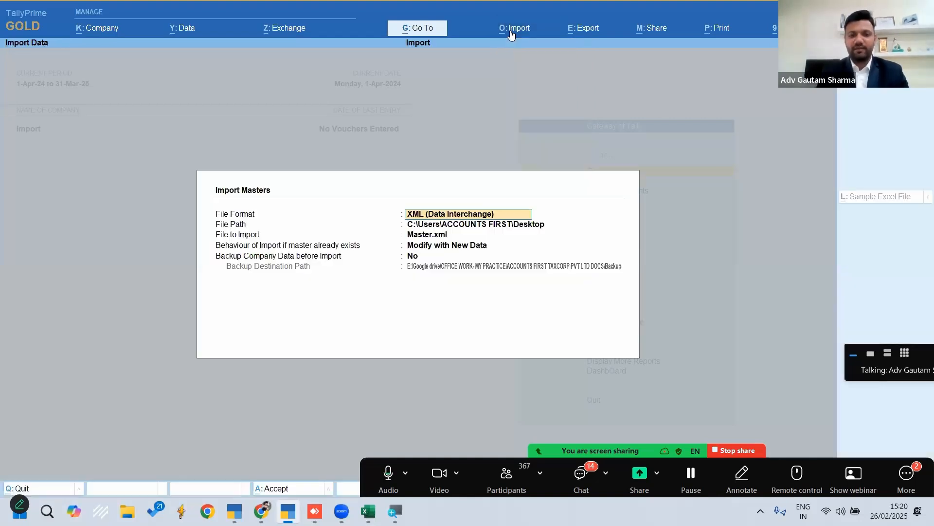
{"action": "key", "text": "BackSpace"}
{"action": "key", "text": "Down"}
{"action": "key", "text": "Up"}
{"action": "key", "text": "Return"}
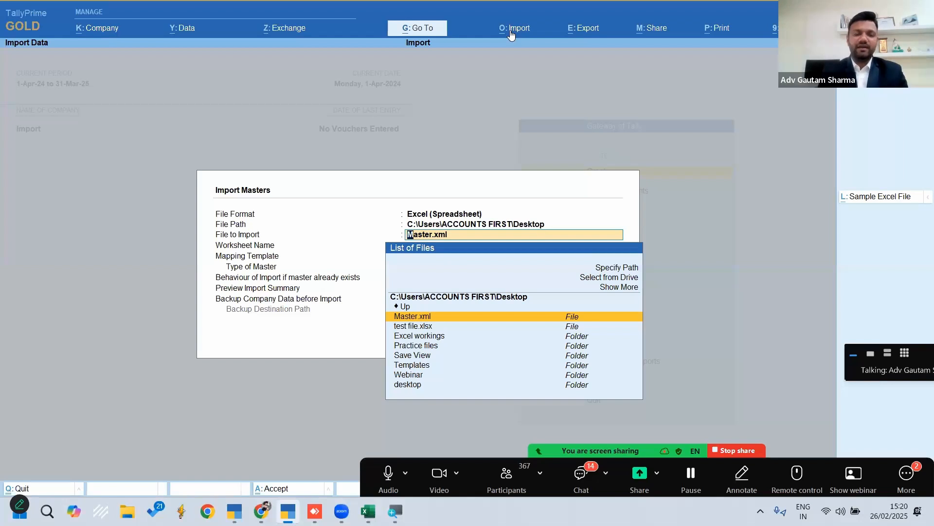
Open the Import Excel subfolder of the Excel workings folder on the desktop in File Explorer and copy its folder path
{"action": "key", "text": "alt+Tab"}
{"action": "key", "text": "alt+Tab"}
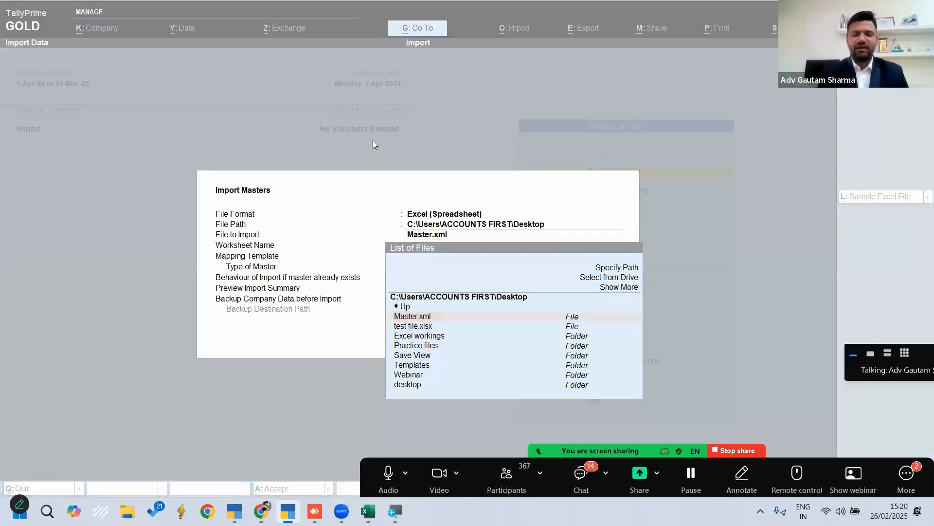
{"action": "key", "text": "super+d"}
{"action": "double_click", "coordinate": [68, 284]}
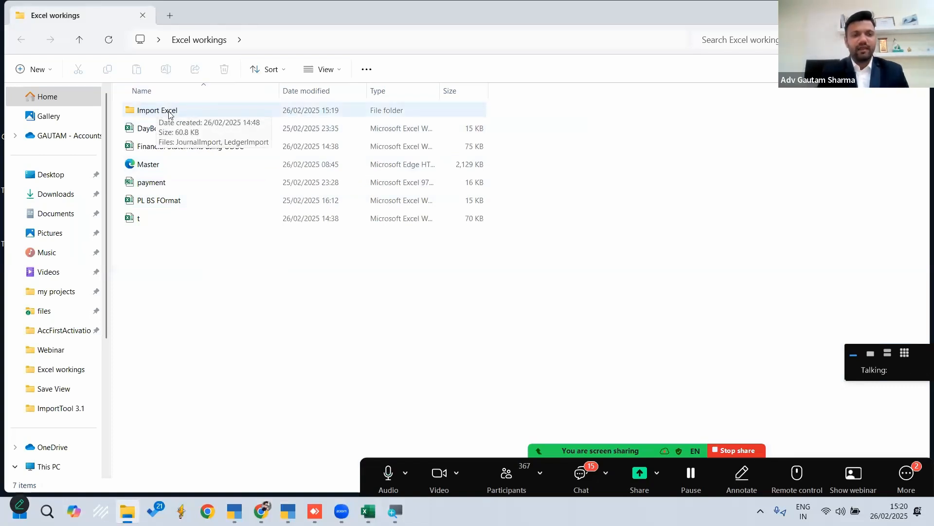
{"action": "double_click", "coordinate": [169, 113]}
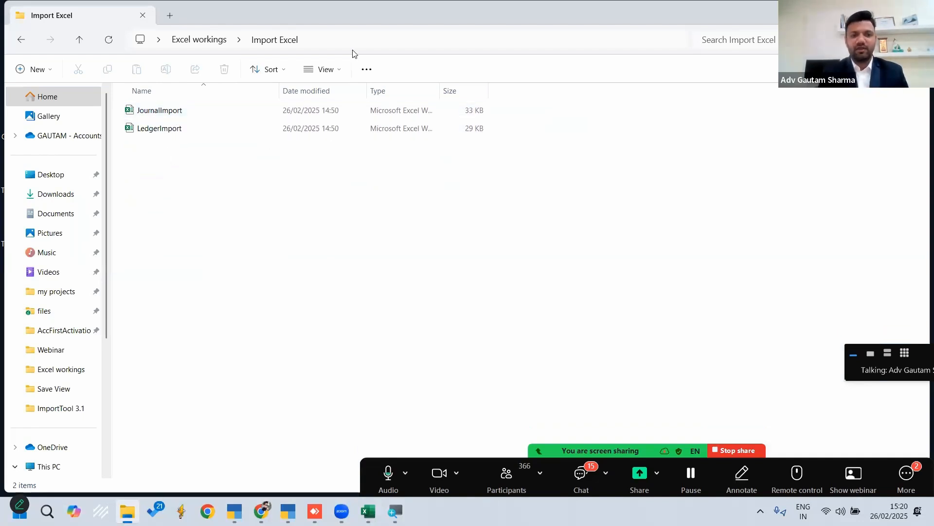
{"action": "left_click", "coordinate": [344, 35]}
{"action": "key", "text": "ctrl+c"}
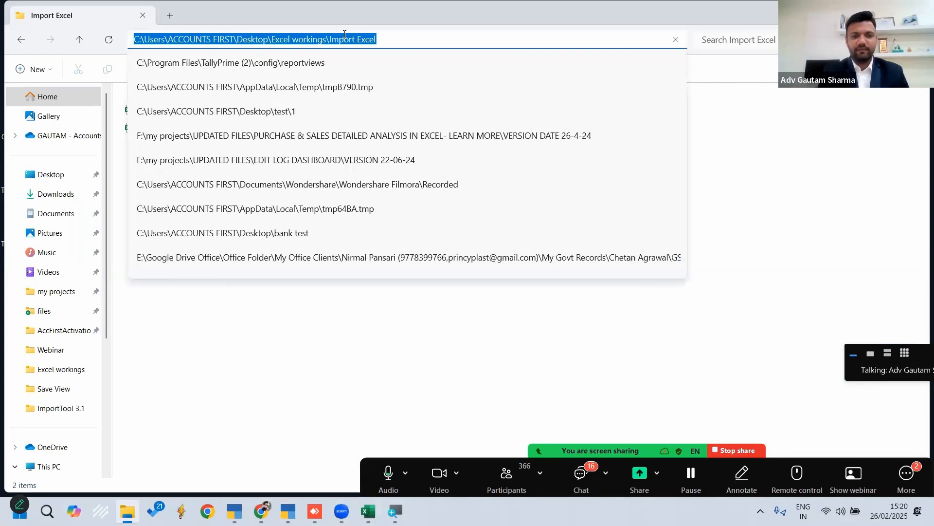
{"action": "left_click", "coordinate": [327, 339]}
Switch back to TallyPrime, specify the copied Import Excel folder path as the import location, and select LedgerImport.xlsx as the file to import
{"action": "left_click", "coordinate": [287, 511]}
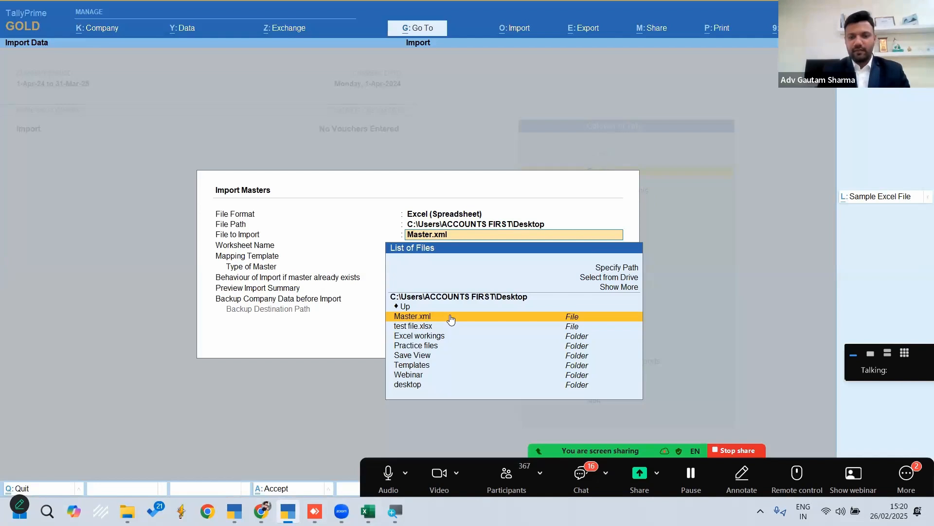
{"action": "key", "text": "Up"}
{"action": "key", "text": "Up"}
{"action": "key", "text": "Up"}
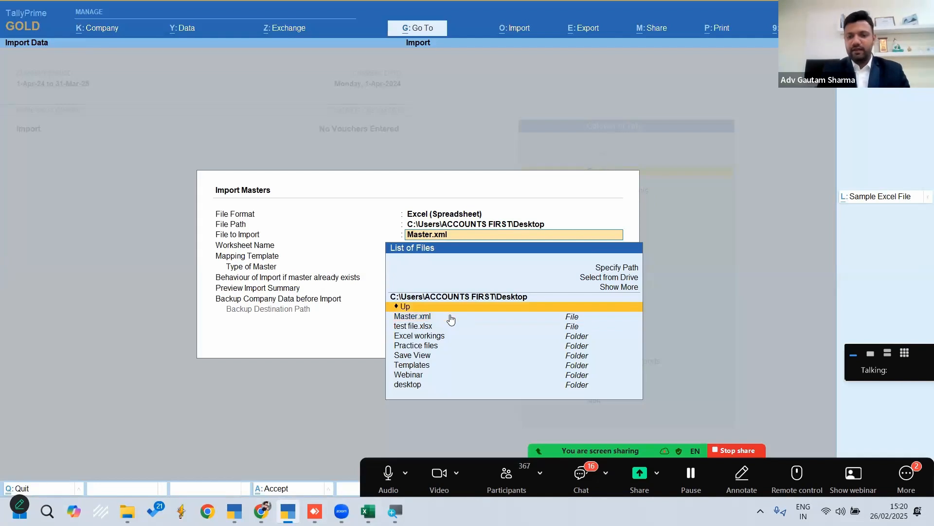
{"action": "key", "text": "Up"}
{"action": "key", "text": "Return"}
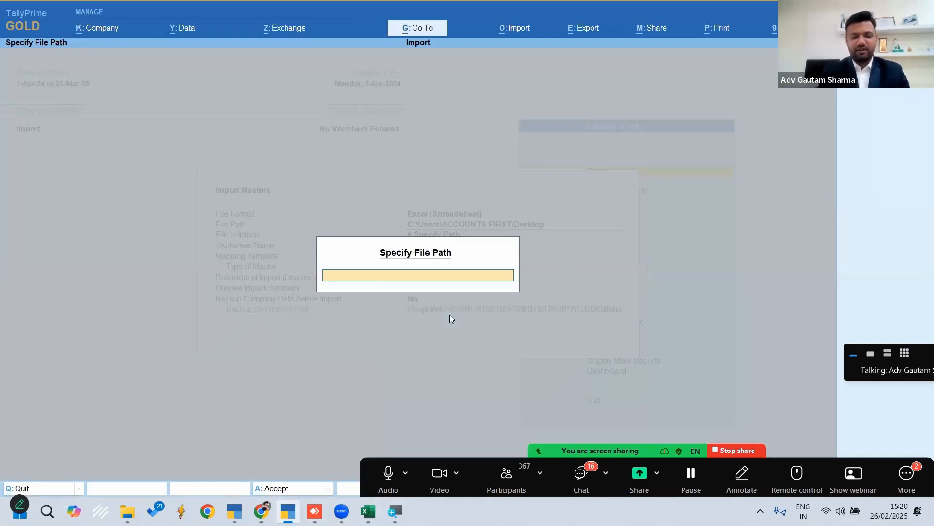
{"action": "key", "text": "ctrl+v"}
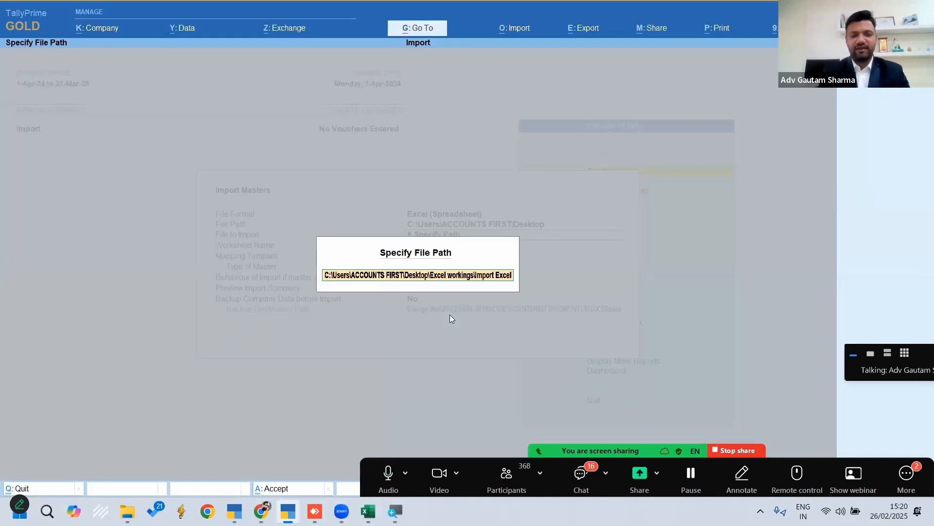
{"action": "key", "text": "Return"}
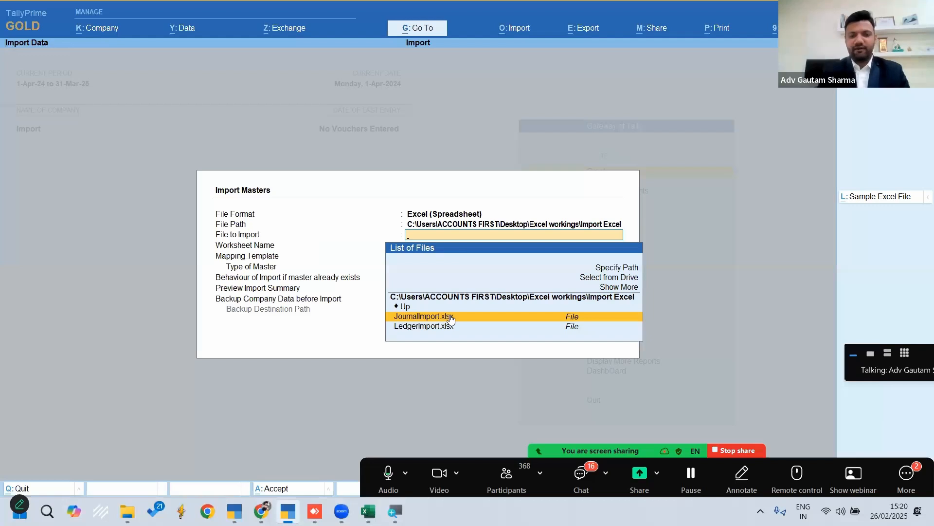
{"action": "key", "text": "Down"}
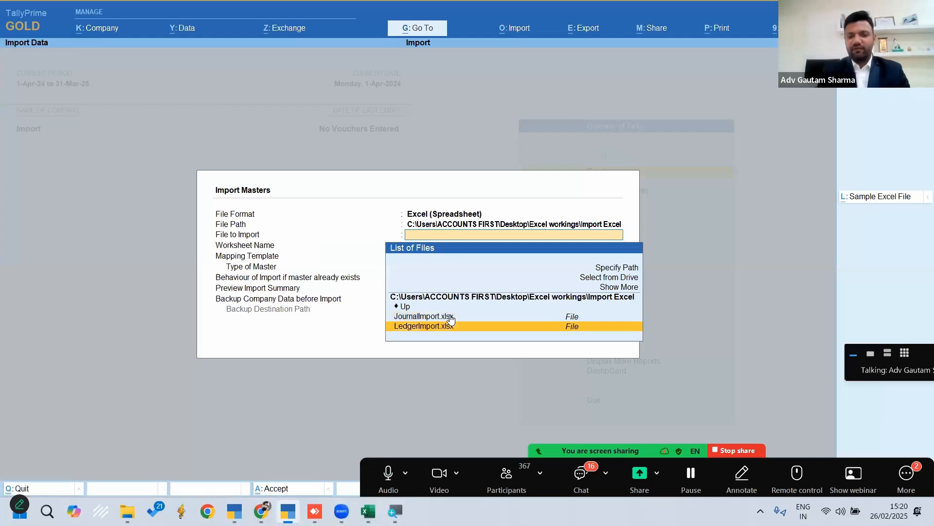
{"action": "left_click", "coordinate": [422, 333]}
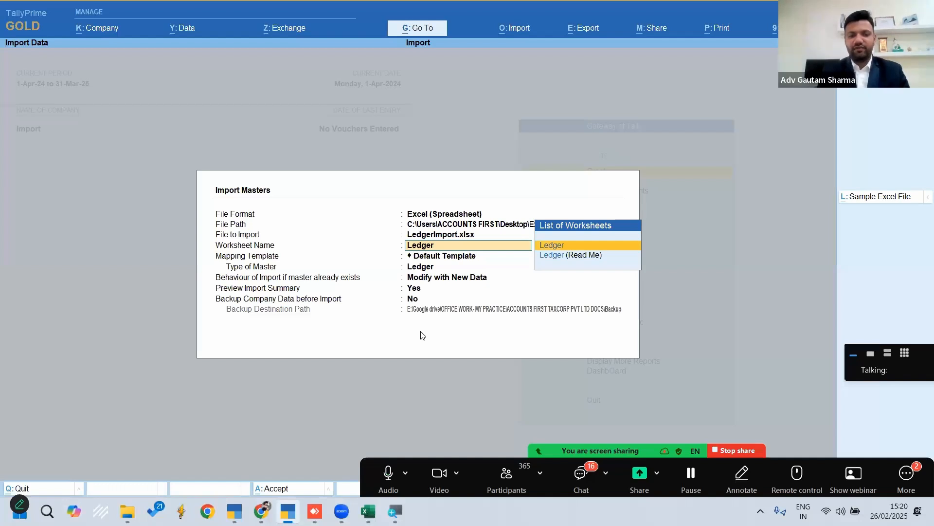
Import the Ledger worksheet as Ledger masters with Default Template, Modify with New Data, the summary preview enabled and no backup
{"action": "key", "text": "Return"}
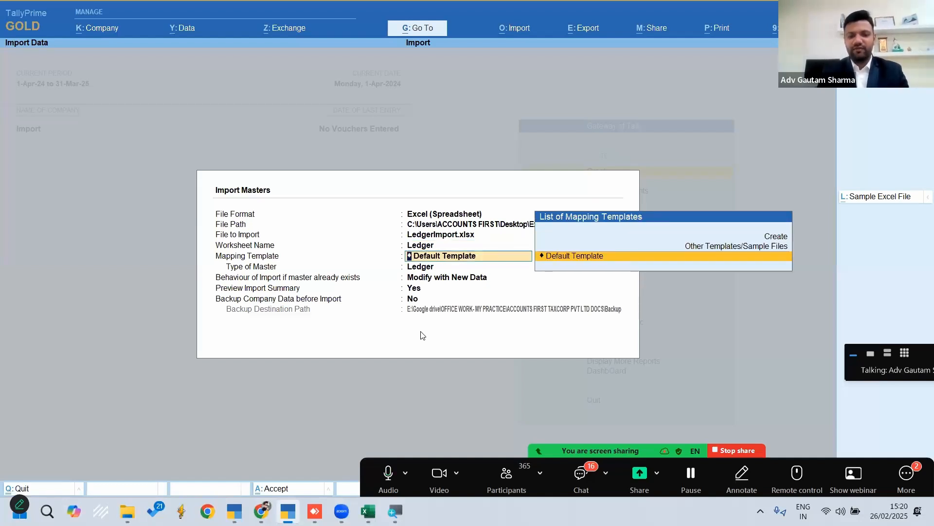
{"action": "key", "text": "Return"}
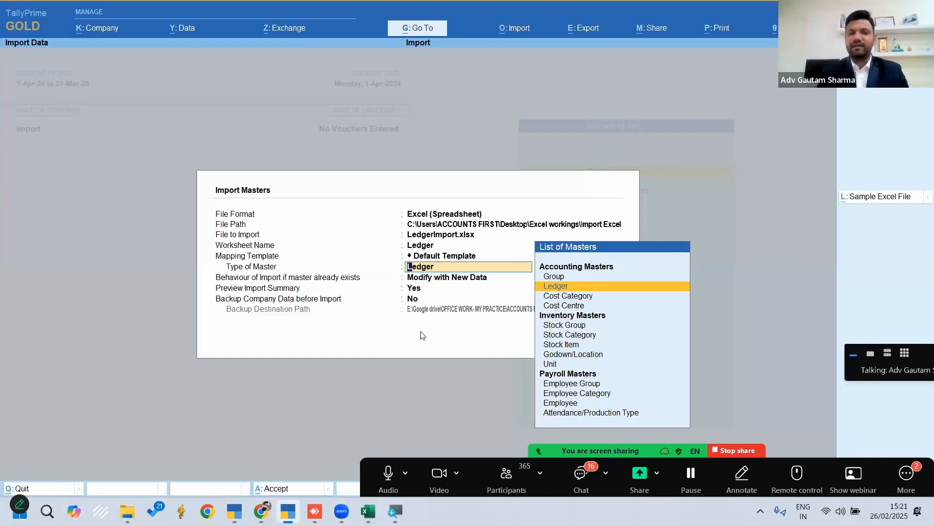
{"action": "key", "text": "Return"}
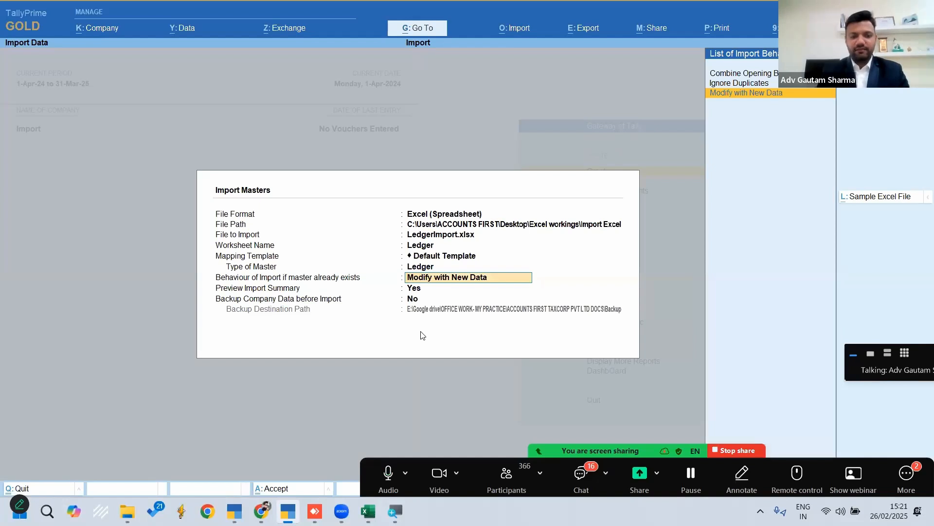
{"action": "key", "text": "Return"}
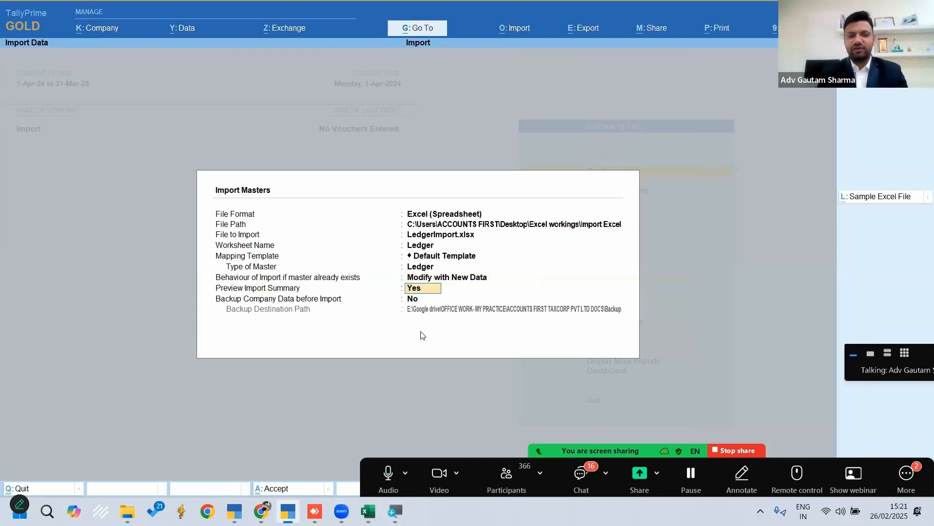
{"action": "key", "text": "Return"}
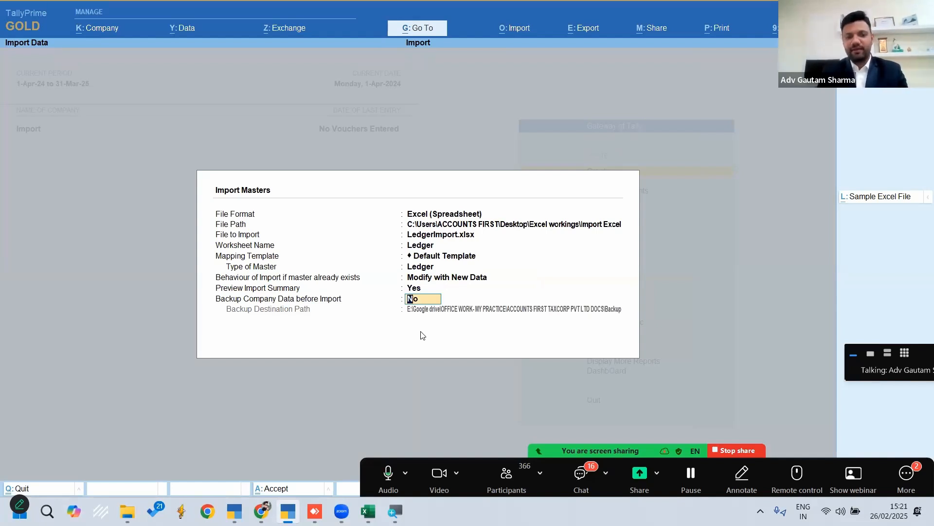
{"action": "key", "text": "Return"}
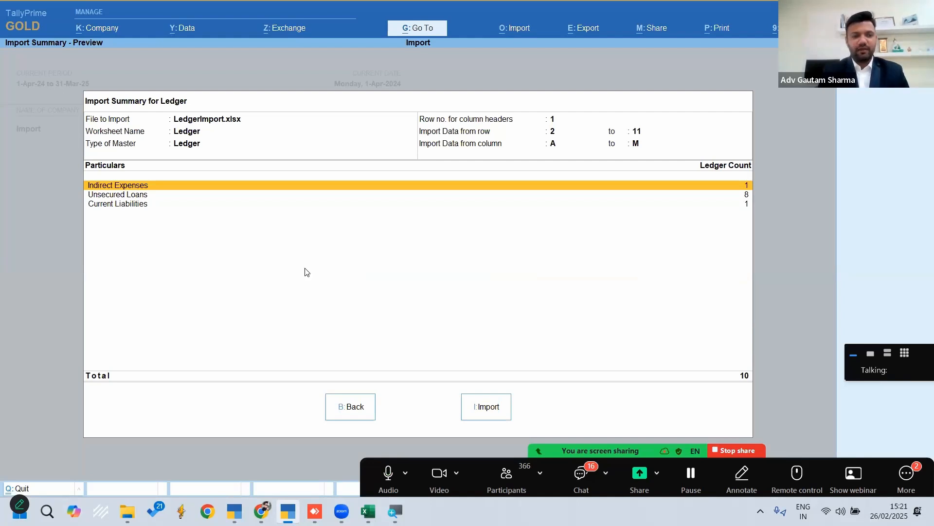
{"action": "left_click", "coordinate": [746, 196]}
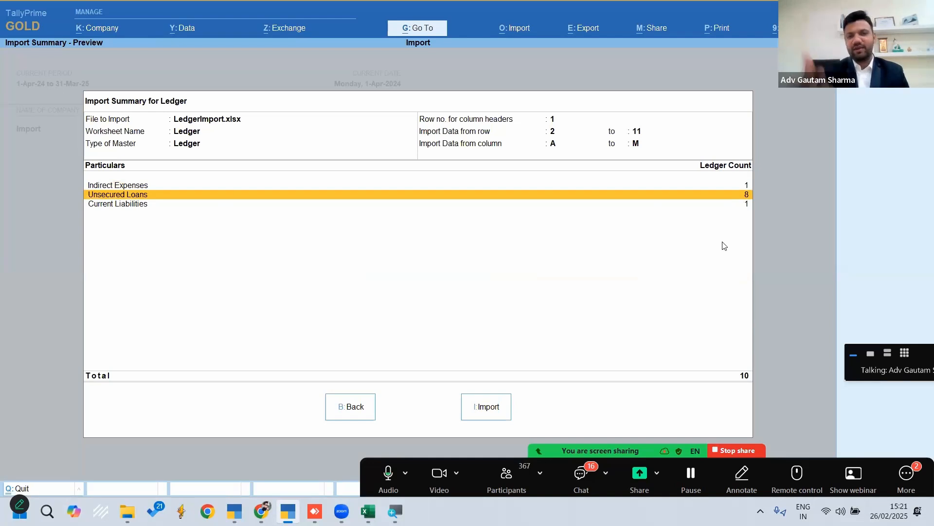
{"action": "left_click", "coordinate": [481, 407]}
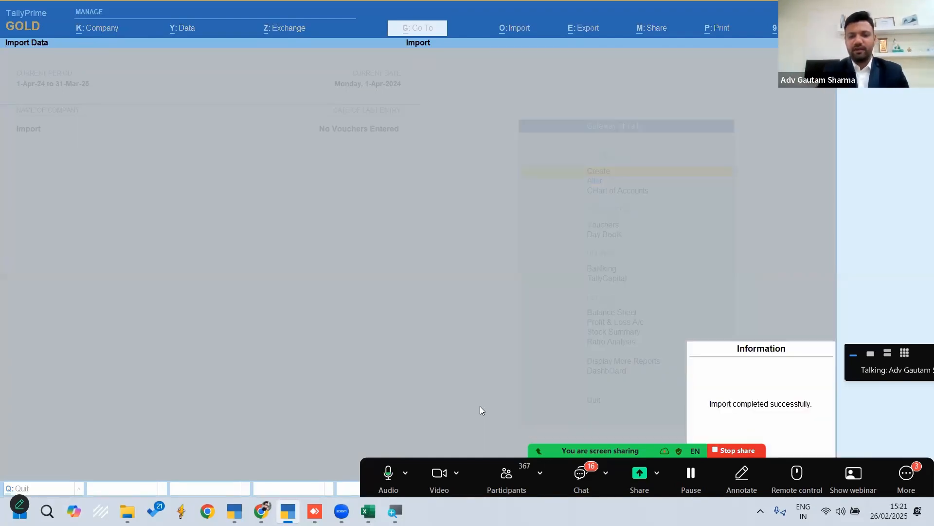
{"action": "key", "text": "Return"}
Open a lender's ledger from the alteration list and check its group, mailing details and opening balance
{"action": "key", "text": "Down"}
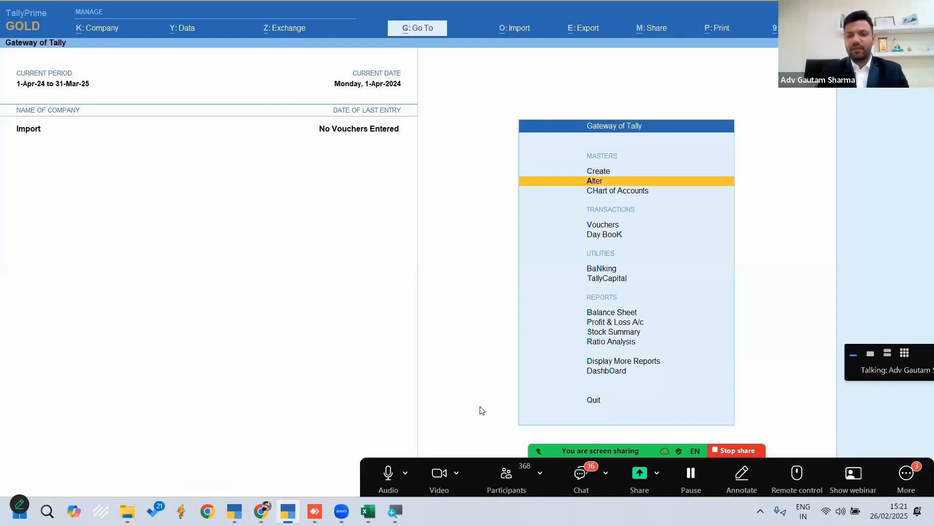
{"action": "key", "text": "Return"}
{"action": "key", "text": "Down"}
{"action": "key", "text": "Return"}
{"action": "key", "text": "Down"}
{"action": "key", "text": "Down"}
{"action": "key", "text": "Down"}
{"action": "key", "text": "Down"}
{"action": "key", "text": "Down"}
{"action": "key", "text": "Down"}
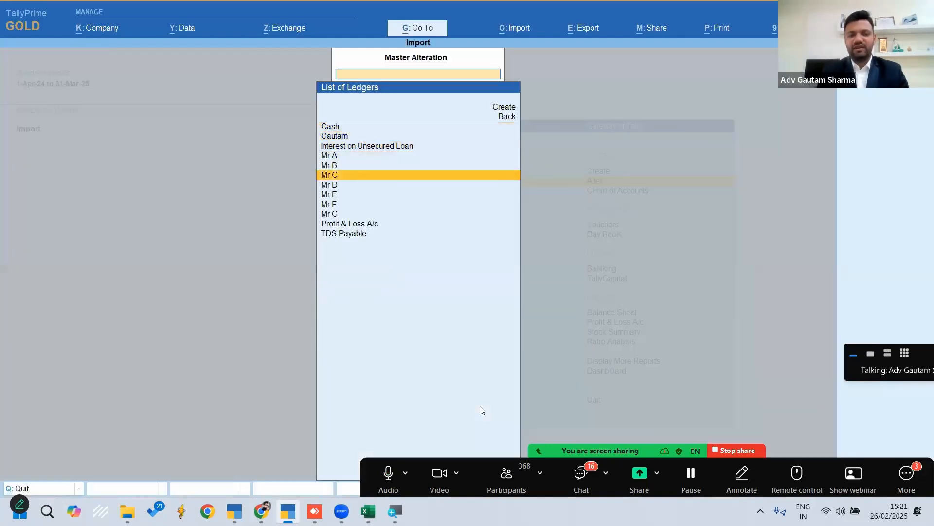
{"action": "key", "text": "Return"}
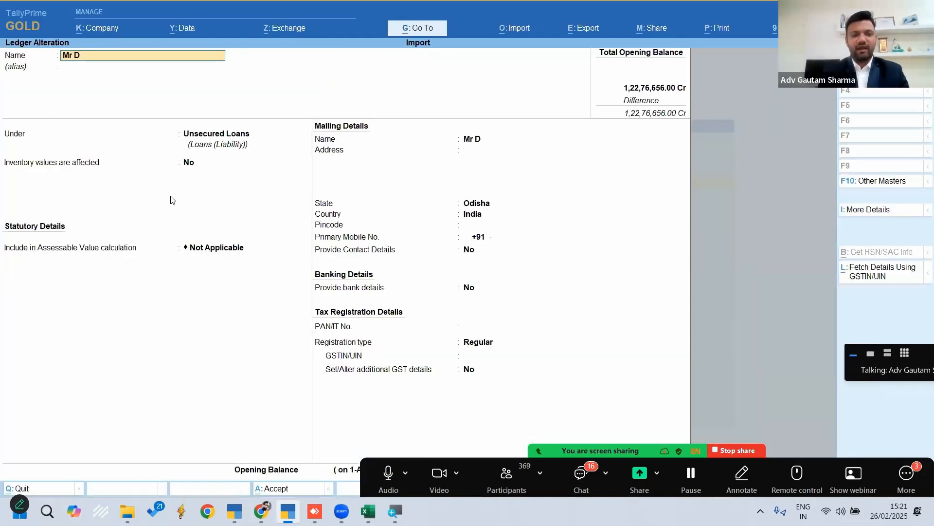
{"action": "key", "text": "BackSpace"}
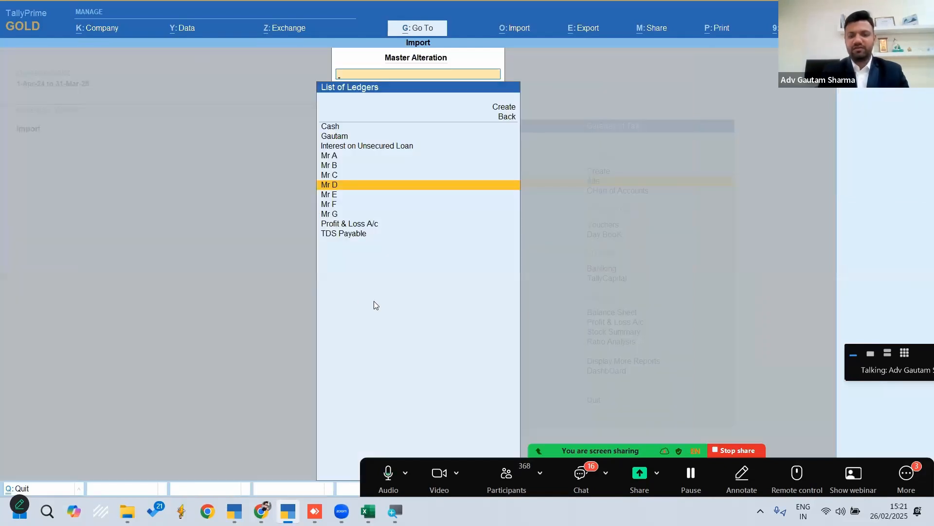
{"action": "key", "text": "Return"}
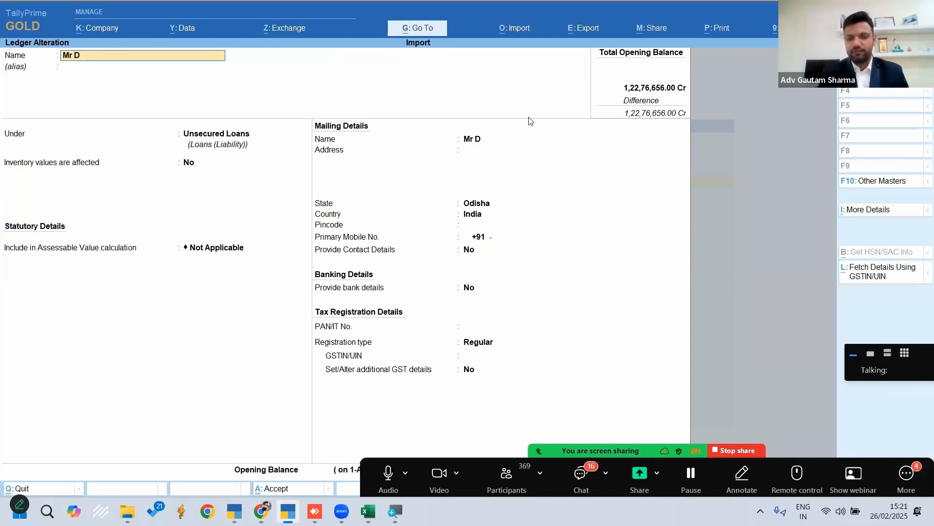
{"action": "left_click", "coordinate": [652, 289]}
{"action": "key", "text": "Escape"}
{"action": "key", "text": "Escape"}
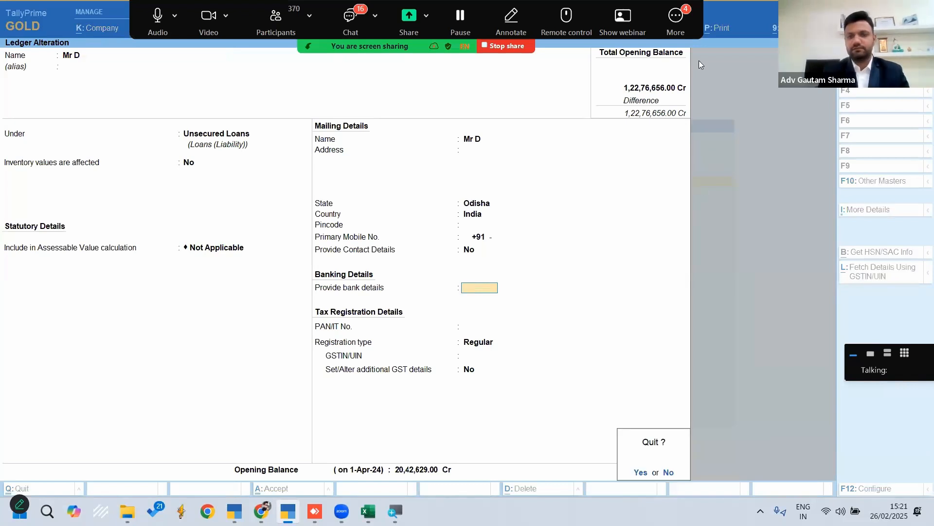
Hide Zoom's floating meeting controls, quit the ledger alteration and return to the Gateway of Tally
{"action": "left_click", "coordinate": [676, 24]}
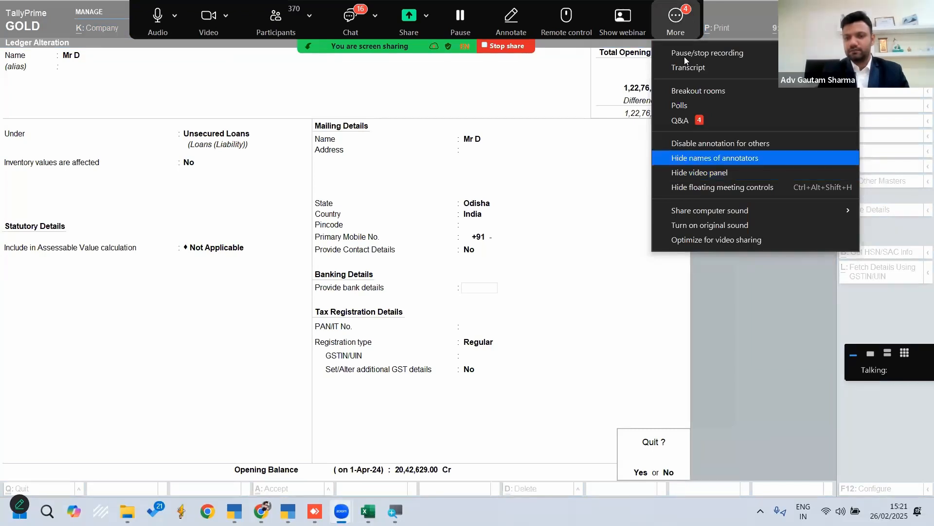
{"action": "left_click", "coordinate": [748, 181]}
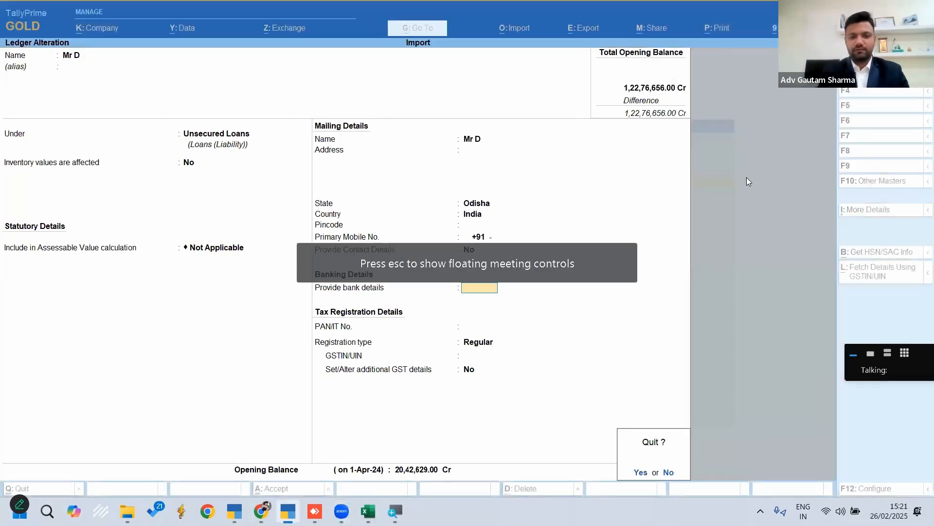
{"action": "key", "text": "Return"}
{"action": "key", "text": "Escape"}
{"action": "key", "text": "Up"}
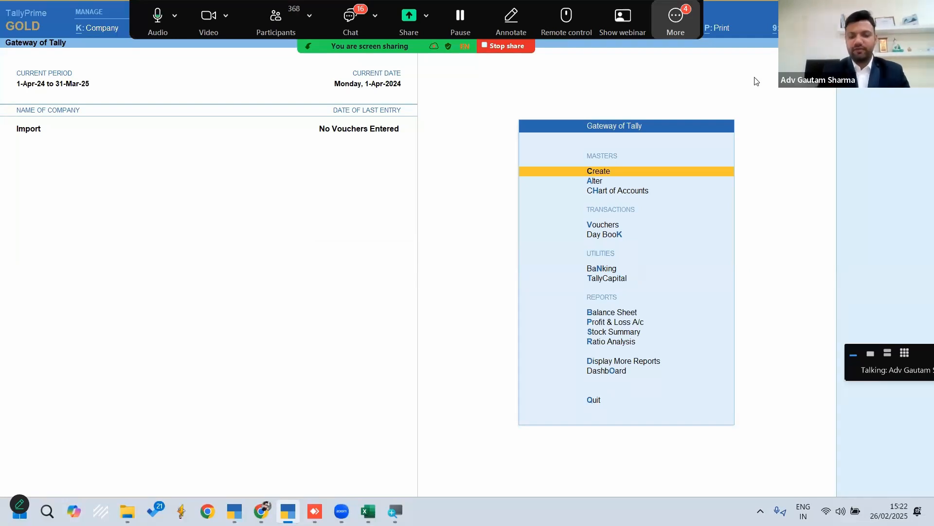
Start an Excel transactions import from the Import Excel folder and select JournalImport.xlsx as the file to import
{"action": "key", "text": "alt+o"}
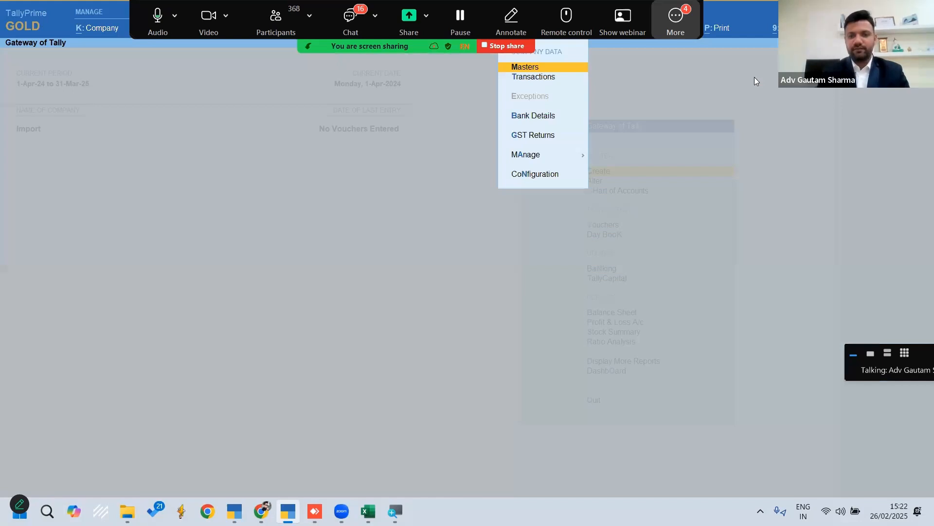
{"action": "key", "text": "Down"}
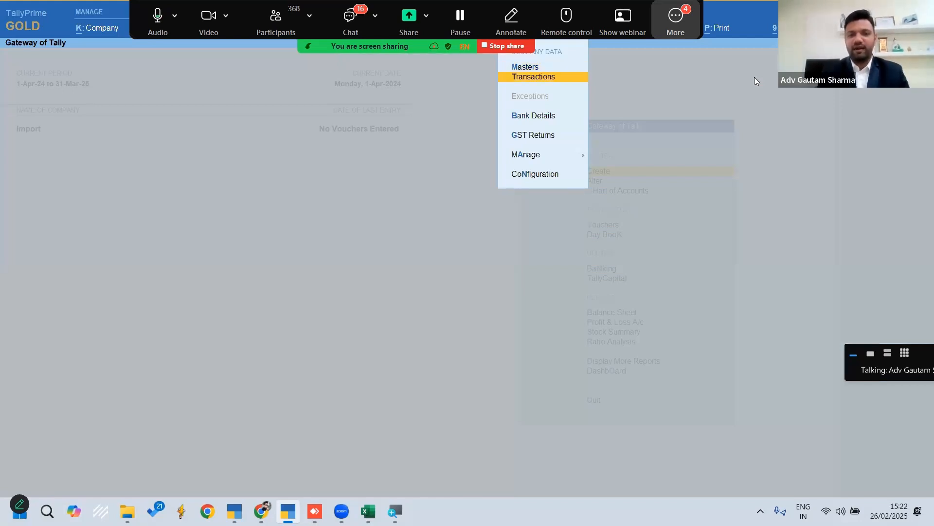
{"action": "key", "text": "Return"}
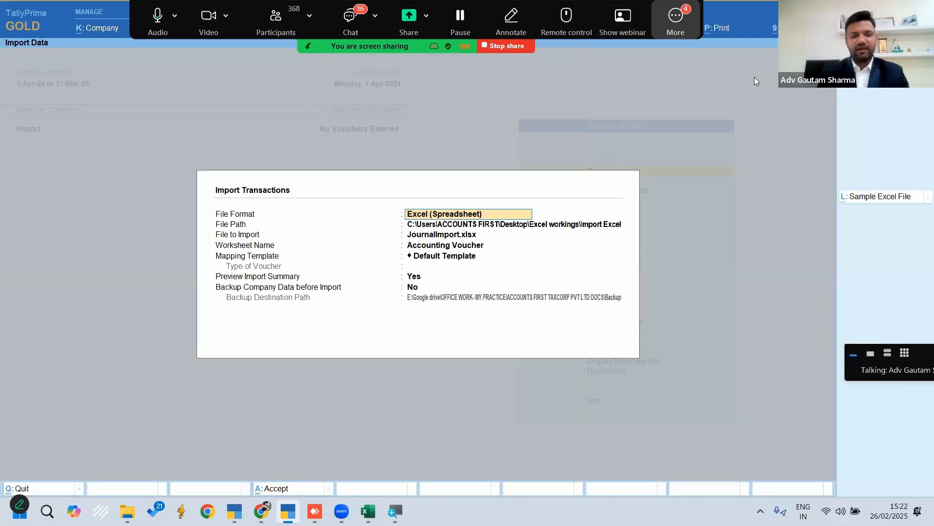
{"action": "key", "text": "Return"}
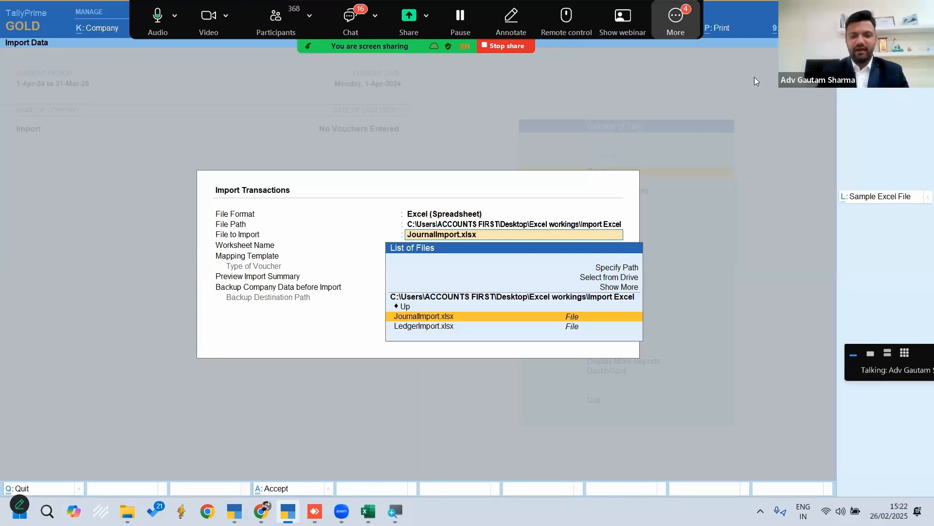
{"action": "key", "text": "Return"}
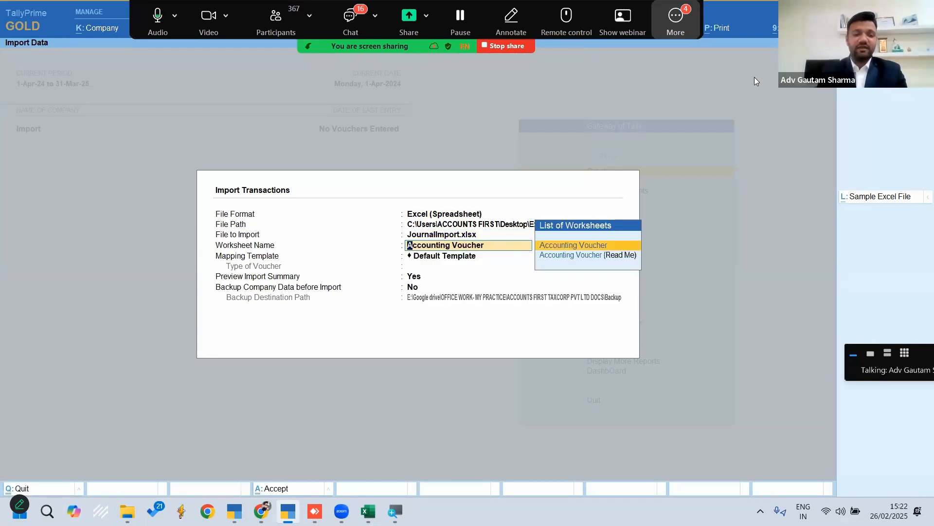
Import the Accounting Voucher worksheet's journal entries with Default Template, the summary preview enabled and no backup
{"action": "key", "text": "Return"}
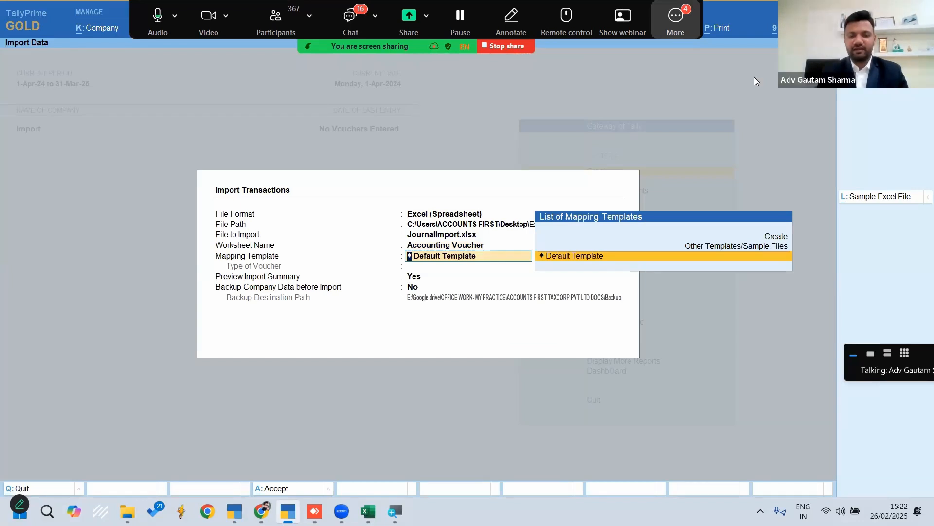
{"action": "key", "text": "Return"}
{"action": "key", "text": "Return"}
{"action": "key", "text": "Return"}
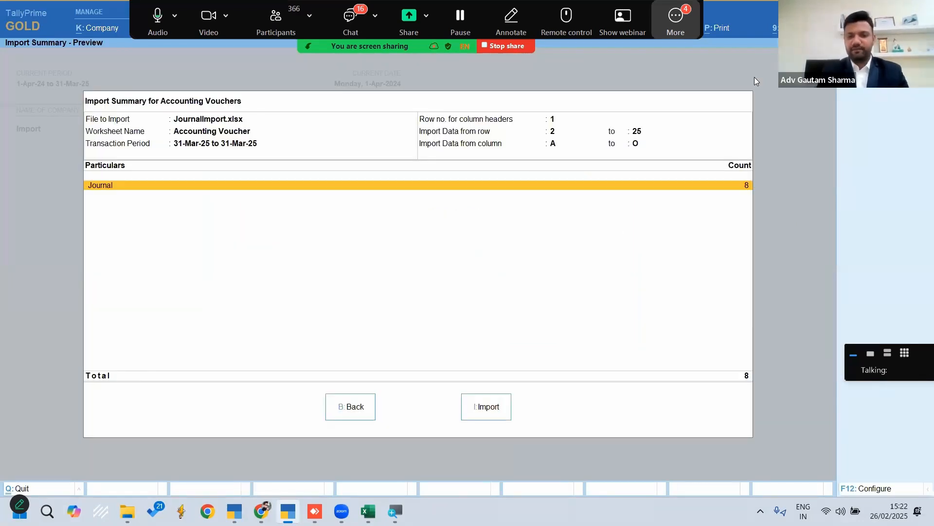
{"action": "left_click", "coordinate": [490, 409]}
{"action": "key", "text": "Return"}
{"action": "key", "text": "Escape"}
{"action": "key", "text": "Escape"}
Open the Day Book, set its reporting period, and look through the imported interest journal vouchers
{"action": "key", "text": "k"}
{"action": "key", "text": "alt+F2"}
{"action": "key", "text": "space"}
{"action": "key", "text": "Return"}
{"action": "key", "text": "Return"}
{"action": "key", "text": "Down"}
{"action": "key", "text": "Down"}
{"action": "key", "text": "Down"}
{"action": "key", "text": "Down"}
{"action": "key", "text": "Down"}
{"action": "key", "text": "Down"}
{"action": "key", "text": "Down"}
{"action": "key", "text": "Up"}
{"action": "key", "text": "Up"}
{"action": "key", "text": "Up"}
{"action": "key", "text": "Up"}
{"action": "key", "text": "Up"}
{"action": "key", "text": "Up"}
{"action": "key", "text": "Up"}
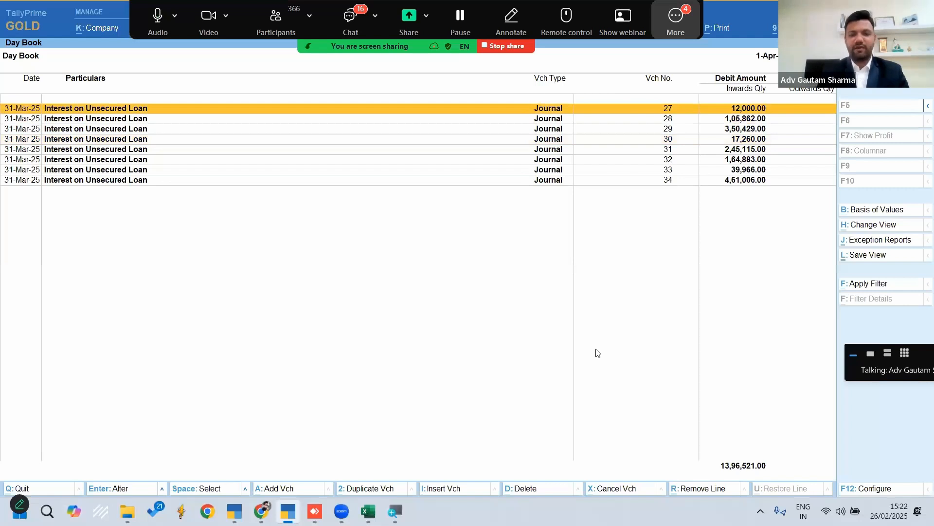
Open the first imported interest voucher, check the entries and narrations of the following vouchers, and leave the Day Book
{"action": "key", "text": "Return"}
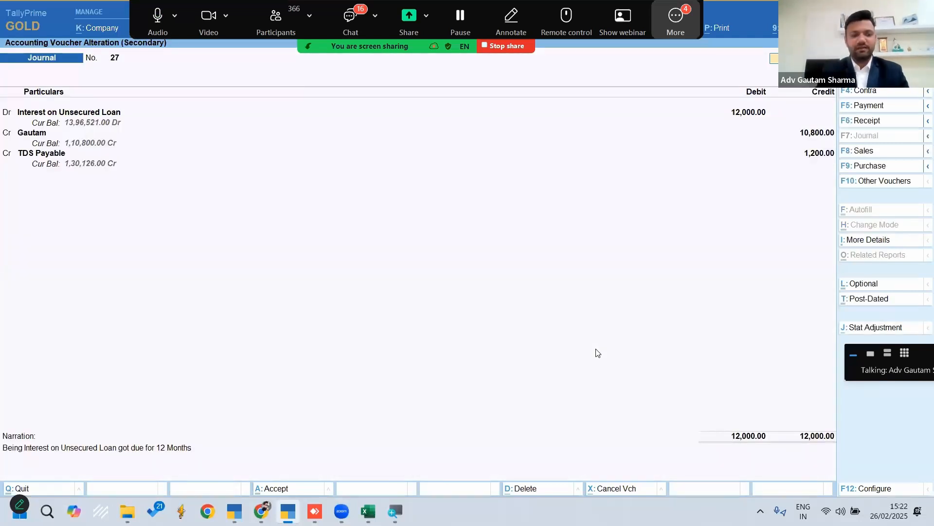
{"action": "key", "text": "Page_Down"}
{"action": "key", "text": "Page_Down"}
{"action": "key", "text": "Page_Down"}
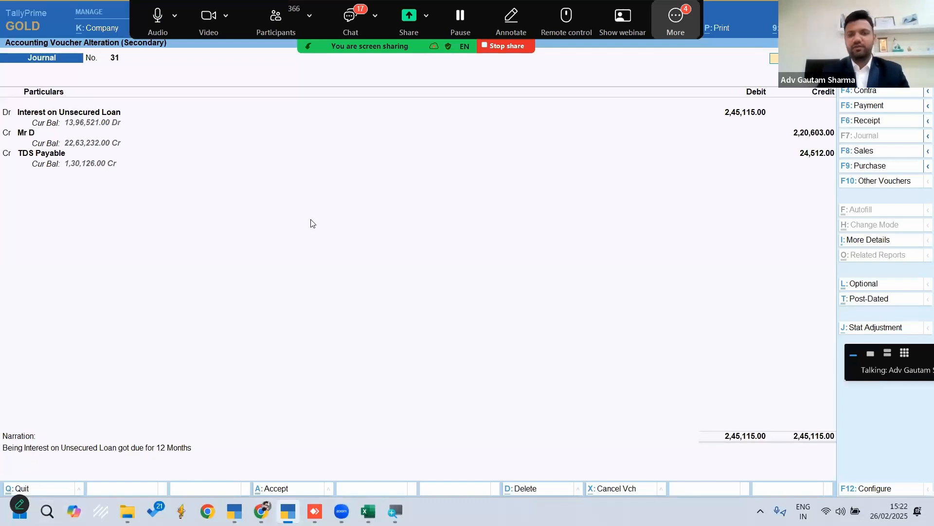
{"action": "key", "text": "Escape"}
{"action": "key", "text": "Escape"}
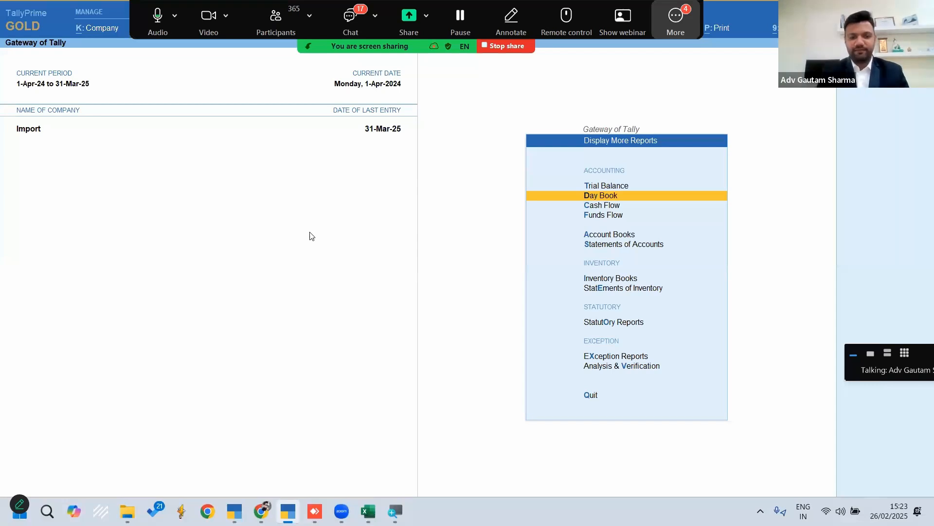
Switch to the Financial Statements workbook in Excel
{"action": "mouse_move", "coordinate": [369, 511]}
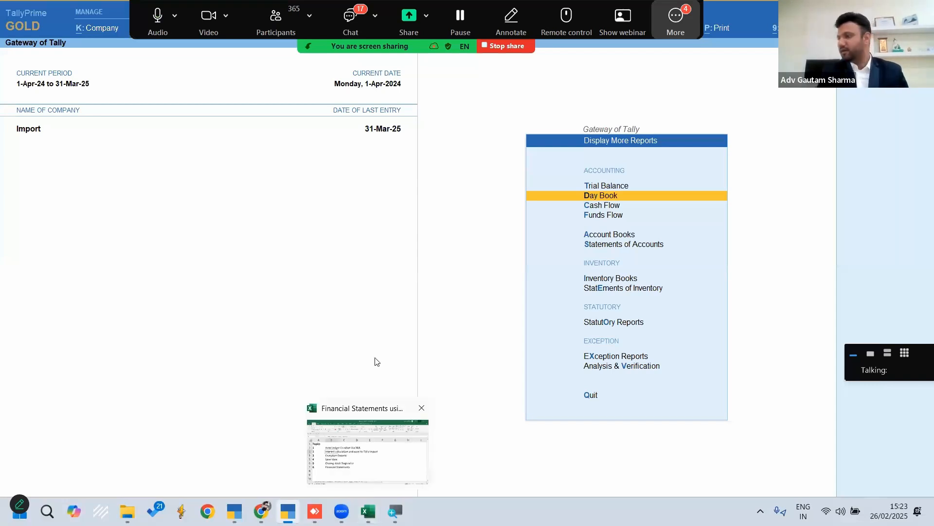
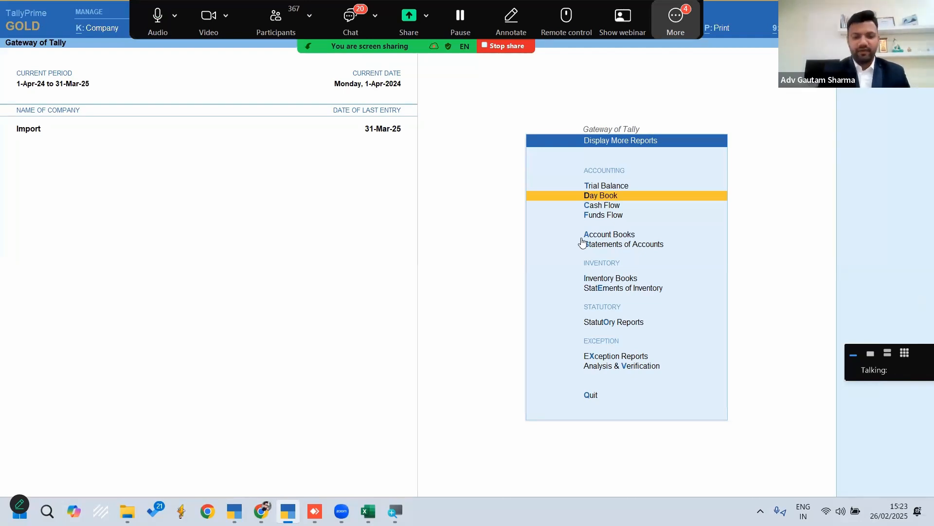
Select the Exception Reports topic on Sheet1 of the Excel workbook and switch back to TallyPrime
{"action": "left_click", "coordinate": [369, 511]}
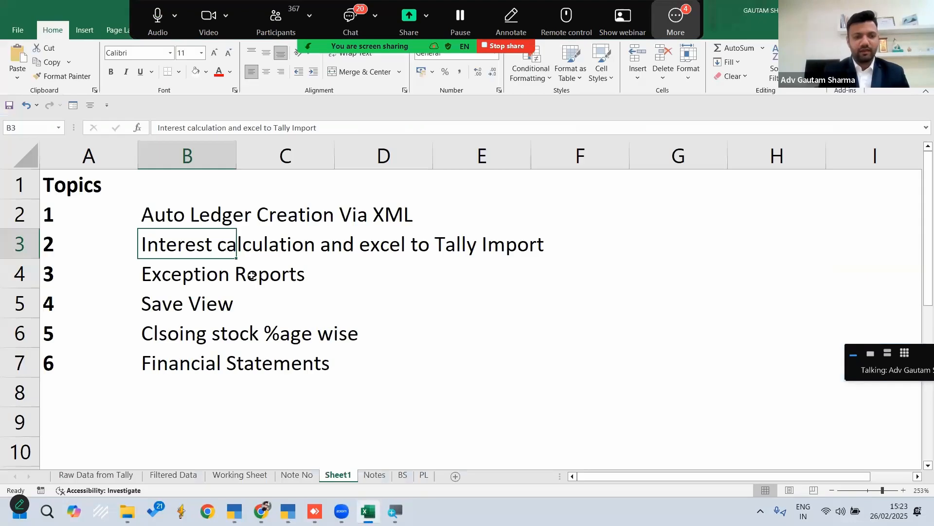
{"action": "left_click", "coordinate": [177, 275]}
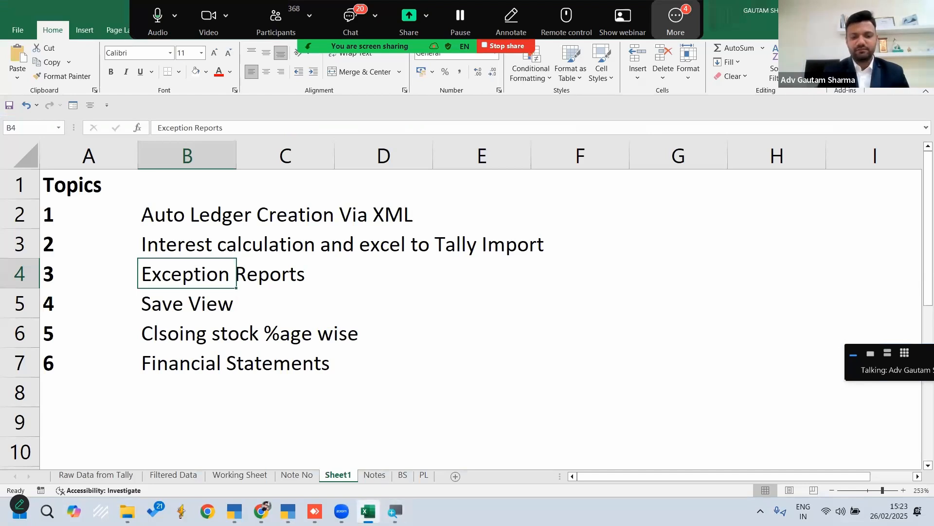
{"action": "key", "text": "alt+Tab"}
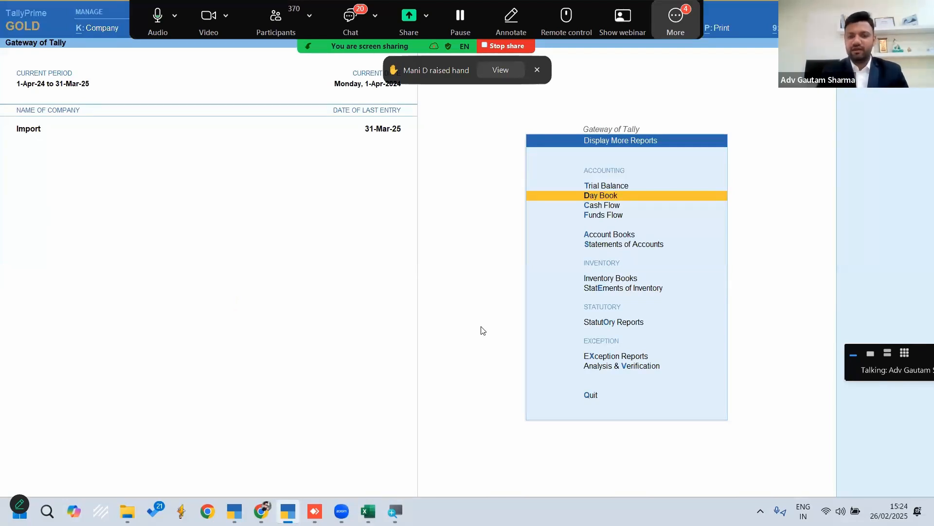
Return to the Gateway of Tally and shut the Import company without taking a backup
{"action": "key", "text": "Escape"}
{"action": "key", "text": "Escape"}
{"action": "key", "text": "Escape"}
{"action": "key", "text": "Up"}
{"action": "key", "text": "Up"}
{"action": "key", "text": "Up"}
{"action": "key", "text": "Up"}
{"action": "key", "text": "Up"}
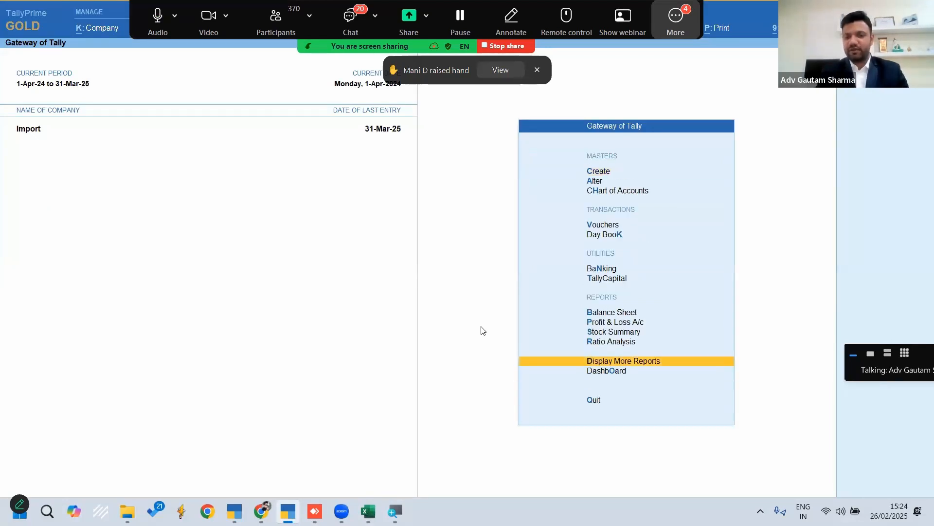
{"action": "key", "text": "Return"}
{"action": "key", "text": "Escape"}
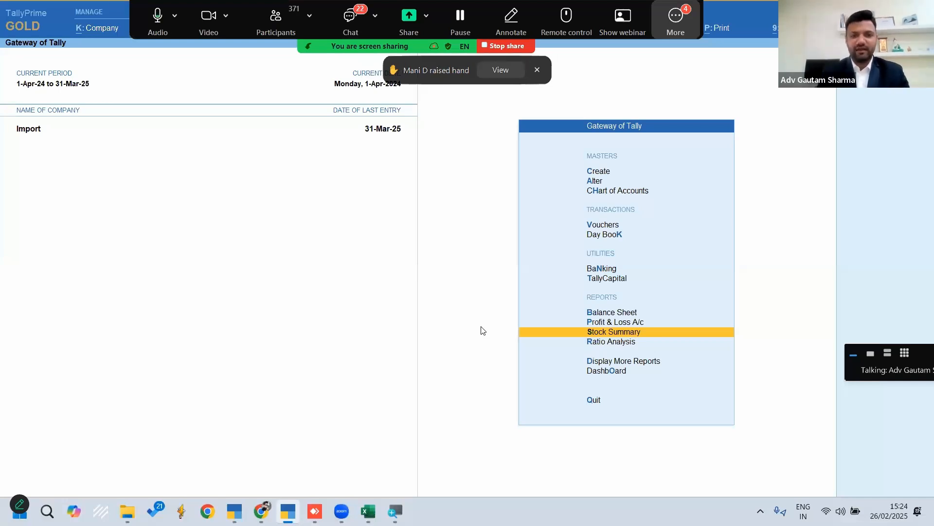
{"action": "key", "text": "ctrl+F3"}
{"action": "key", "text": "Return"}
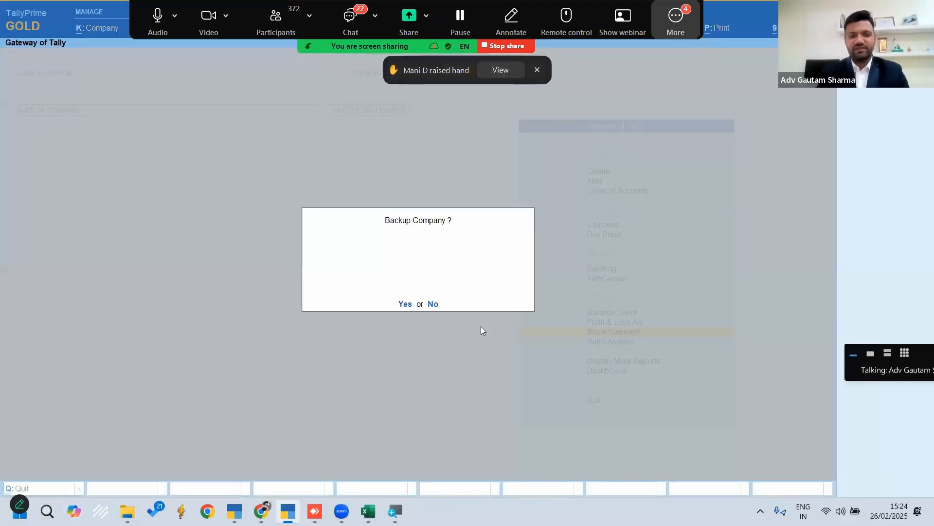
{"action": "key", "text": "n"}
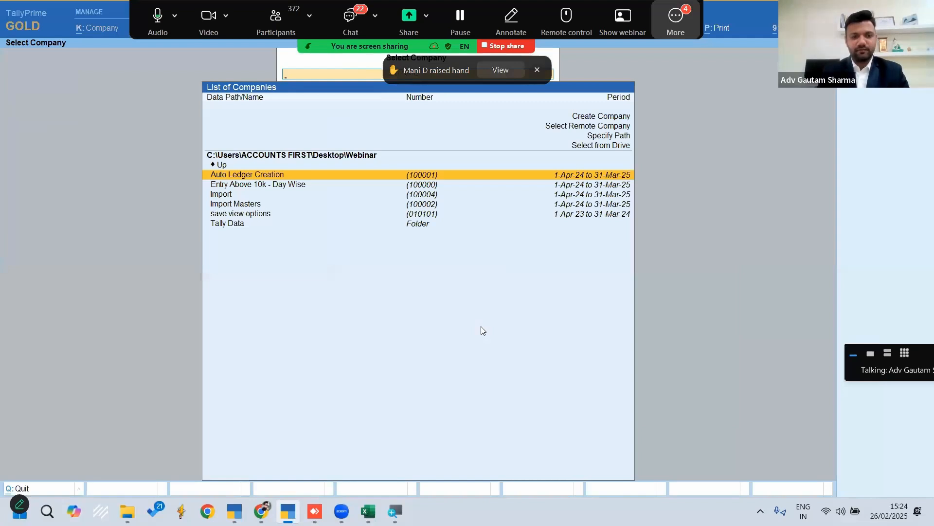
Look through the companies listed in the Webinar data folder
{"action": "key", "text": "Down"}
{"action": "key", "text": "Down"}
{"action": "key", "text": "Down"}
{"action": "key", "text": "Up"}
{"action": "key", "text": "Up"}
{"action": "key", "text": "Up"}
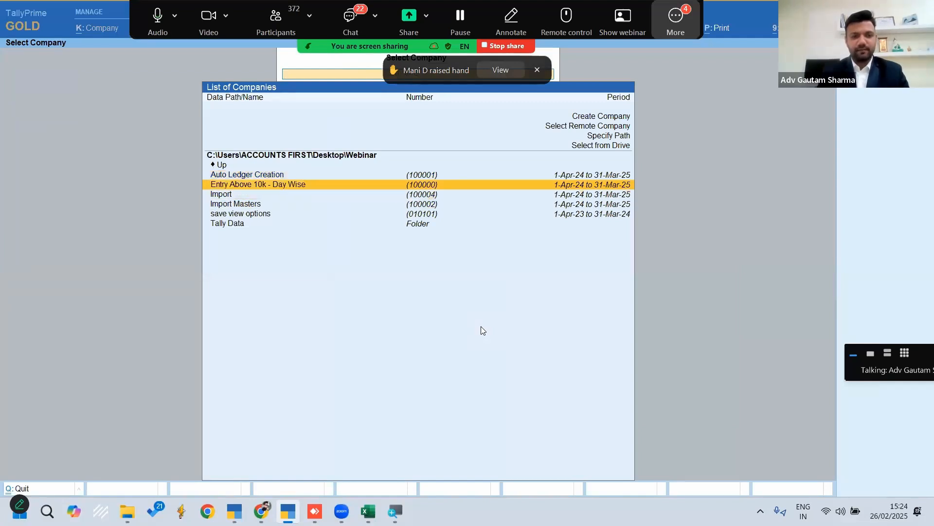
{"action": "key", "text": "Down"}
{"action": "key", "text": "Down"}
{"action": "key", "text": "Down"}
{"action": "key", "text": "Down"}
{"action": "key", "text": "Down"}
{"action": "key", "text": "Return"}
{"action": "key", "text": "Escape"}
{"action": "key", "text": "Escape"}
Switch to the other TallyPrime window and load Company Fy 24-25 from the Save View data folder
{"action": "left_click", "coordinate": [288, 511]}
{"action": "left_click", "coordinate": [234, 511]}
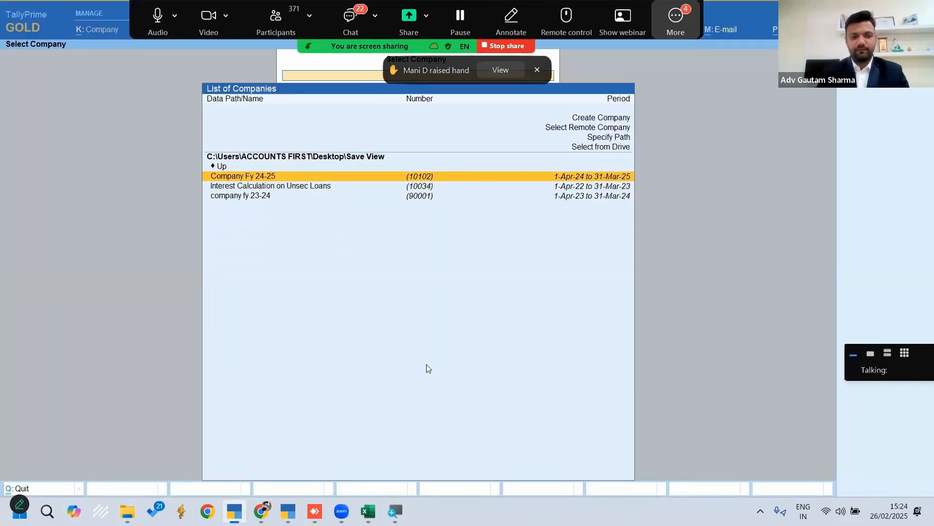
{"action": "key", "text": "Return"}
{"action": "key", "text": "y"}
{"action": "key", "text": "Escape"}
{"action": "key", "text": "Escape"}
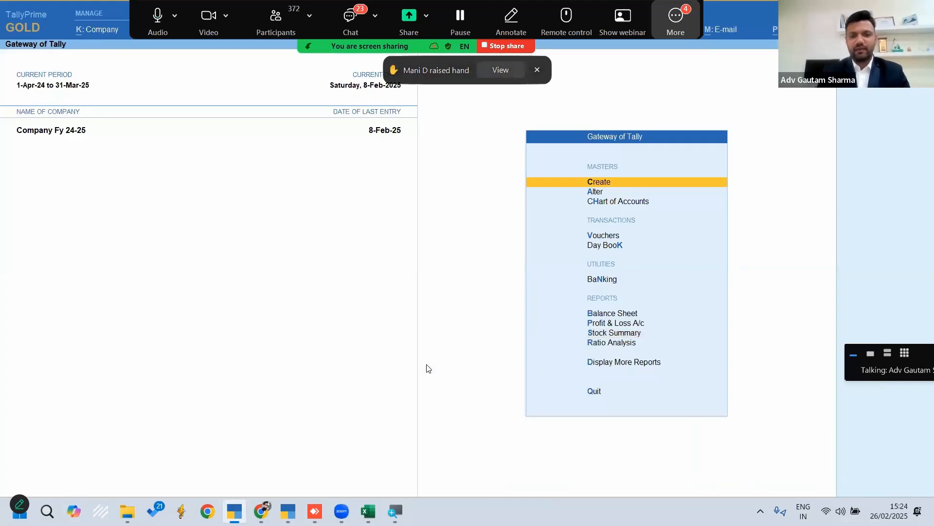
Open the Stock Summary as a detailed item list and look through the closing quantities
{"action": "key", "text": "s"}
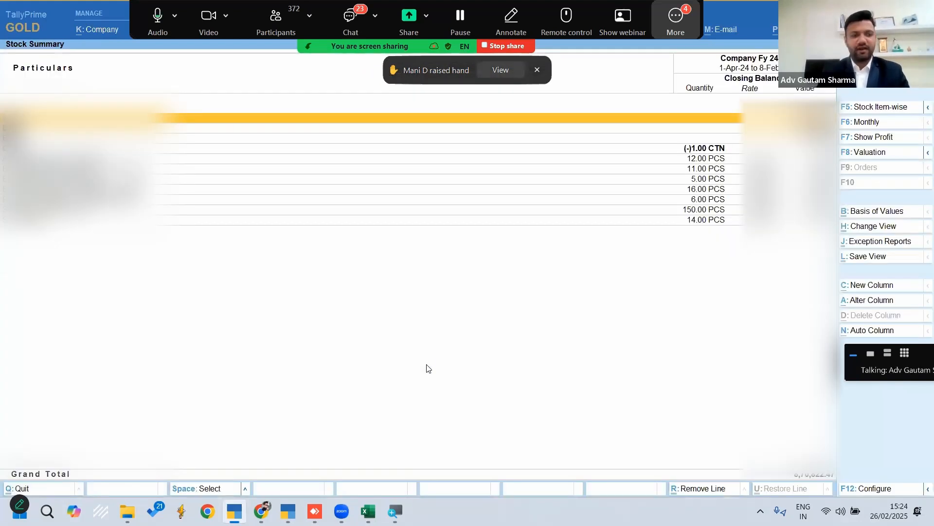
{"action": "key", "text": "Return"}
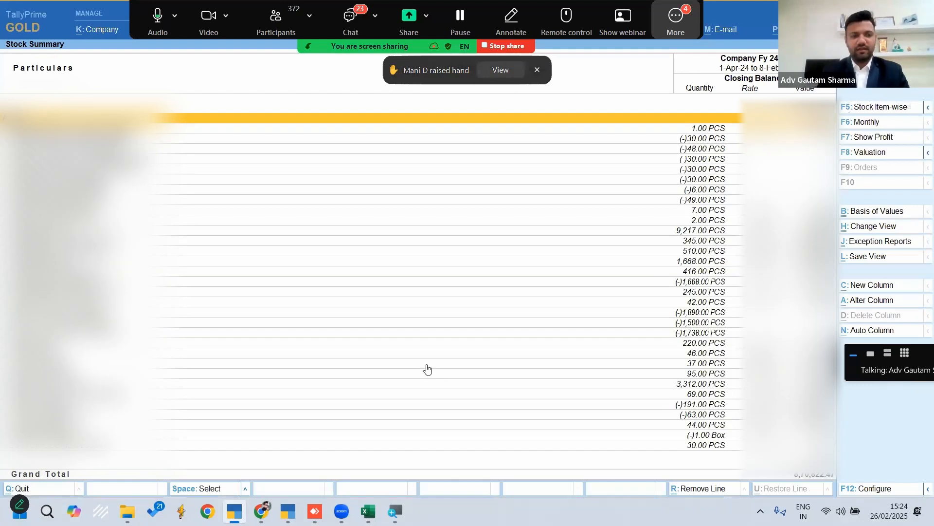
{"action": "key", "text": "Down"}
{"action": "key", "text": "Down"}
{"action": "key", "text": "Down"}
{"action": "key", "text": "Down"}
{"action": "key", "text": "Down"}
{"action": "key", "text": "Down"}
{"action": "key", "text": "Down"}
{"action": "key", "text": "Down"}
{"action": "key", "text": "Down"}
{"action": "key", "text": "Down"}
{"action": "key", "text": "Down"}
{"action": "key", "text": "Down"}
{"action": "key", "text": "Down"}
{"action": "key", "text": "Down"}
{"action": "key", "text": "Down"}
{"action": "key", "text": "Down"}
{"action": "key", "text": "Down"}
{"action": "key", "text": "Down"}
{"action": "key", "text": "Down"}
{"action": "key", "text": "Down"}
{"action": "key", "text": "Down"}
{"action": "key", "text": "Down"}
{"action": "key", "text": "Down"}
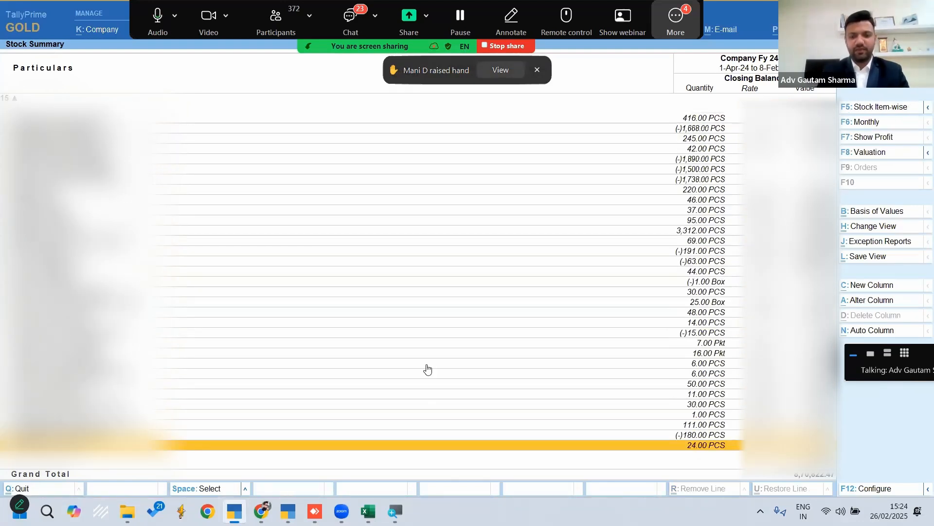
{"action": "key", "text": "Up"}
{"action": "key", "text": "Up"}
{"action": "key", "text": "Up"}
{"action": "key", "text": "Up"}
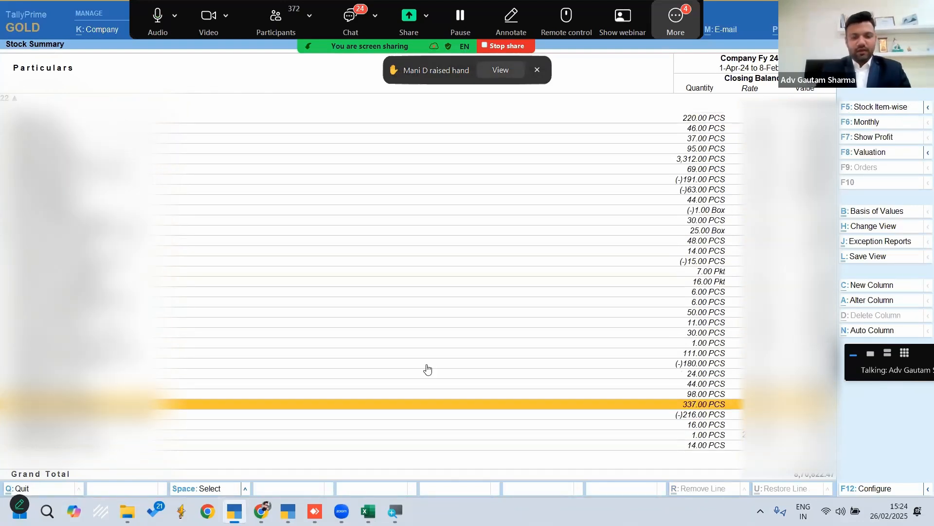
Go back to the start of the stock list, mark the 9,217 PCS item, and leave the report
{"action": "key", "text": "Home"}
{"action": "key", "text": "Down"}
{"action": "key", "text": "Down"}
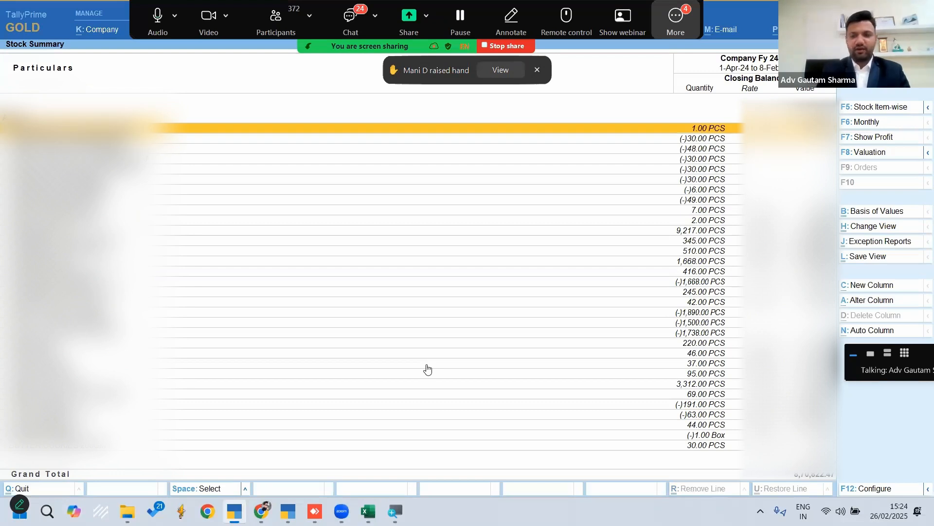
{"action": "key", "text": "Down"}
{"action": "key", "text": "Down"}
{"action": "key", "text": "Down"}
{"action": "key", "text": "Down"}
{"action": "key", "text": "Down"}
{"action": "key", "text": "Down"}
{"action": "key", "text": "Down"}
{"action": "key", "text": "Down"}
{"action": "key", "text": "Down"}
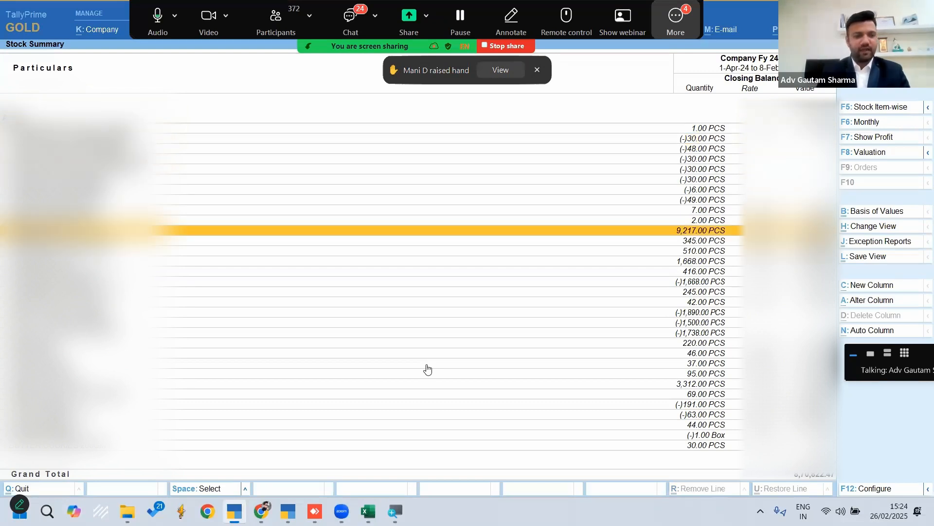
{"action": "key", "text": "space"}
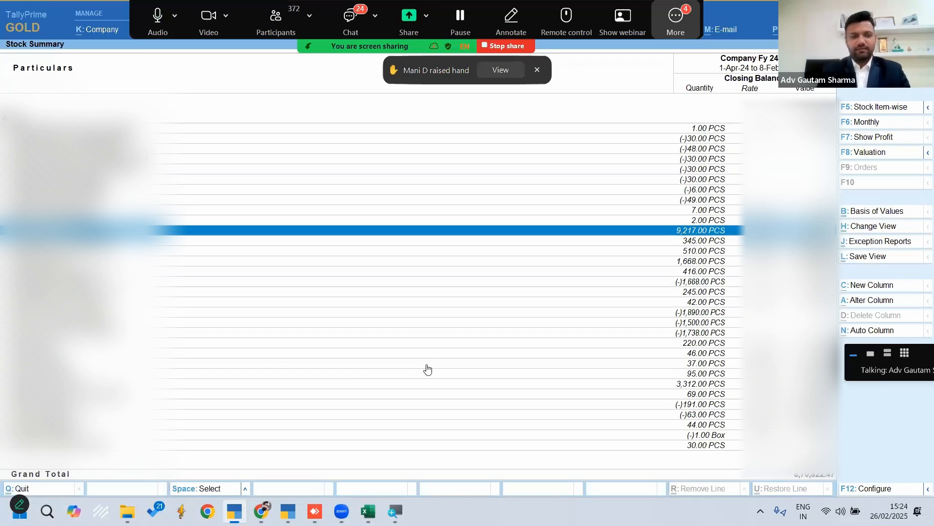
{"action": "key", "text": "Escape"}
{"action": "key", "text": "Return"}
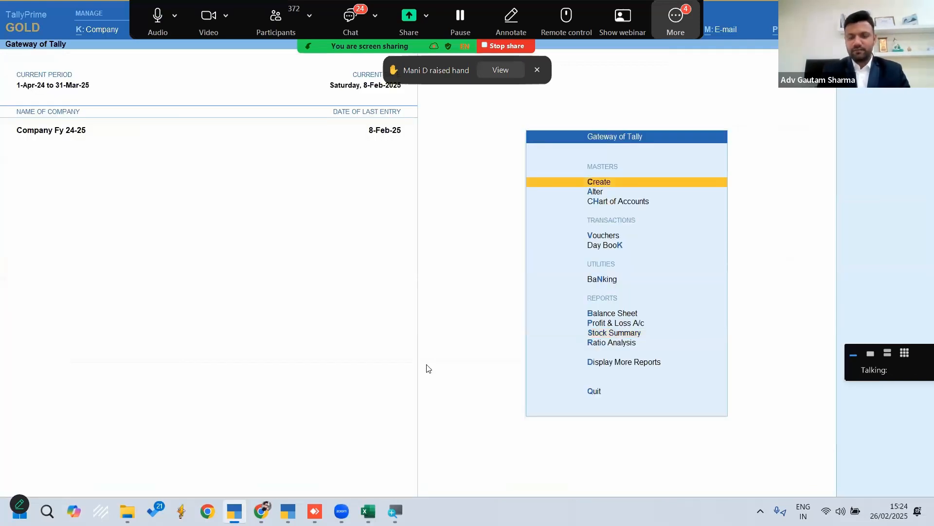
Reopen the Stock Summary as a detailed item list, mark the adjacent items from 7 PCS to 345 PCS, and clear the marks
{"action": "key", "text": "s"}
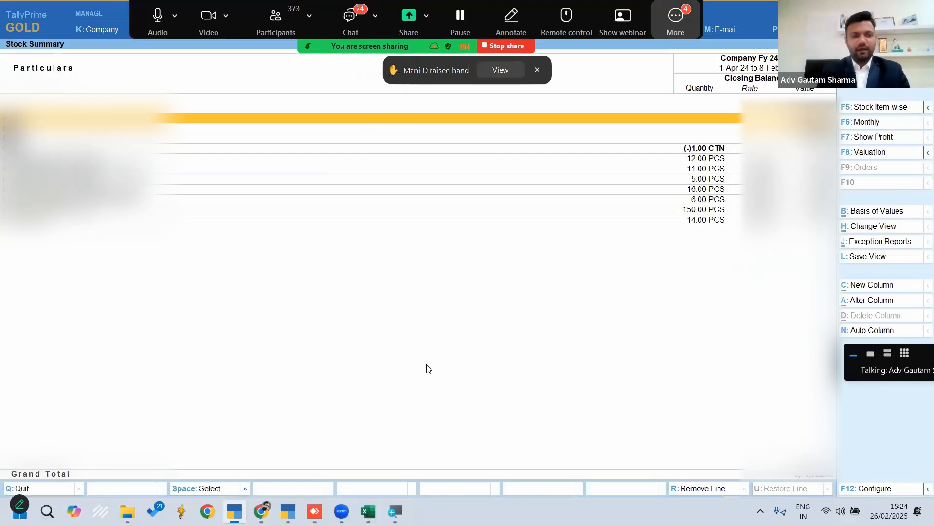
{"action": "key", "text": "alt+F5"}
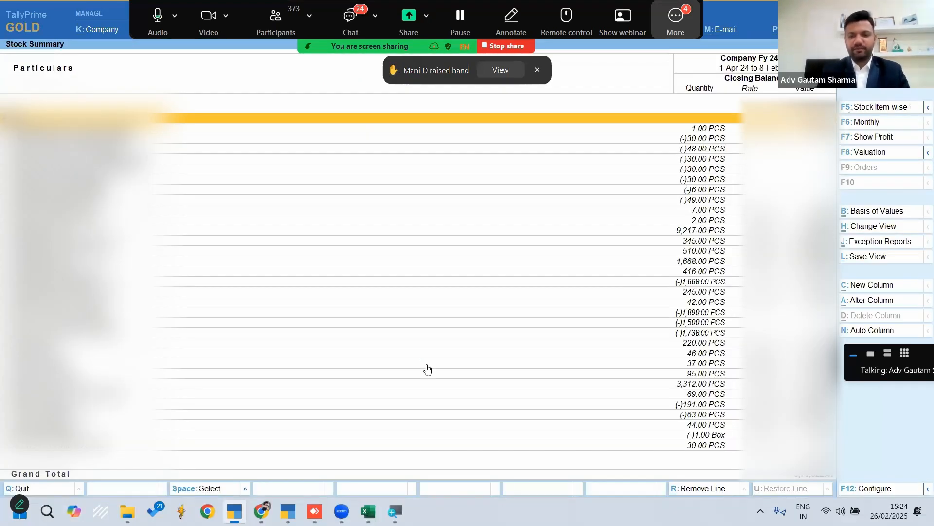
{"action": "key", "text": "Down"}
{"action": "key", "text": "Down"}
{"action": "key", "text": "Down"}
{"action": "key", "text": "Down"}
{"action": "key", "text": "Down"}
{"action": "key", "text": "Down"}
{"action": "key", "text": "Down"}
{"action": "key", "text": "Down"}
{"action": "key", "text": "Down"}
{"action": "key", "text": "Down"}
{"action": "key", "text": "Down"}
{"action": "key", "text": "space"}
{"action": "key", "text": "space"}
{"action": "key", "text": "space"}
{"action": "key", "text": "Down"}
{"action": "key", "text": "space"}
{"action": "key", "text": "Up"}
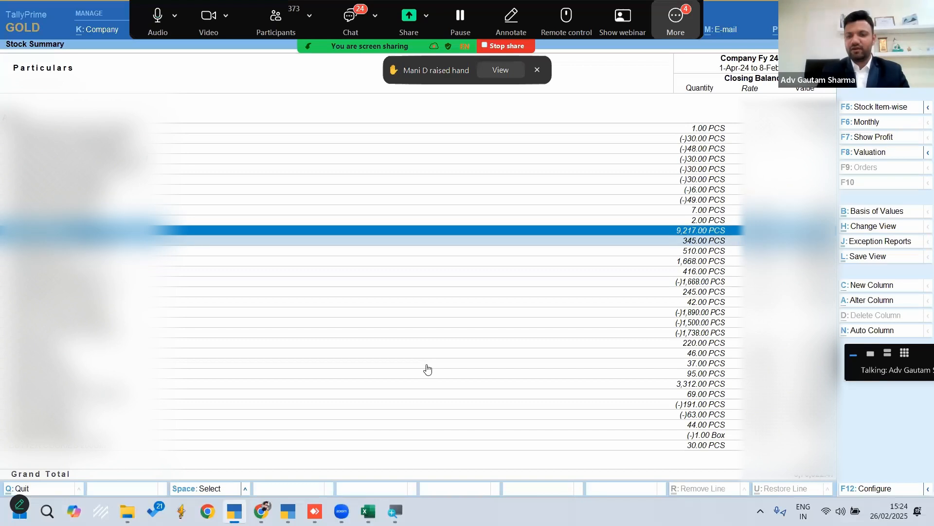
{"action": "key", "text": "Up"}
{"action": "key", "text": "space"}
{"action": "key", "text": "Up"}
{"action": "key", "text": "space"}
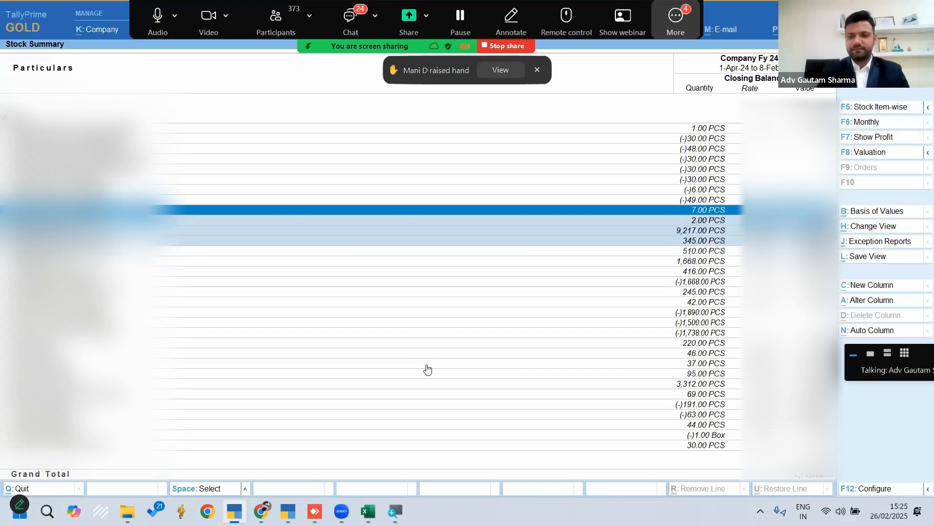
{"action": "key", "text": "ctrl+space"}
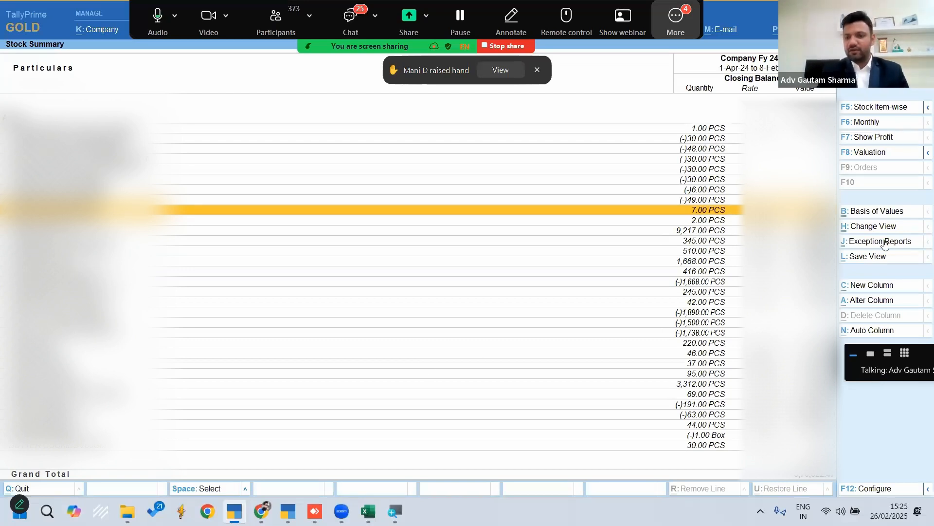
View the Negative Stock Items exception report from the Stock Summary and return to the Gateway of Tally
{"action": "left_click", "coordinate": [866, 243]}
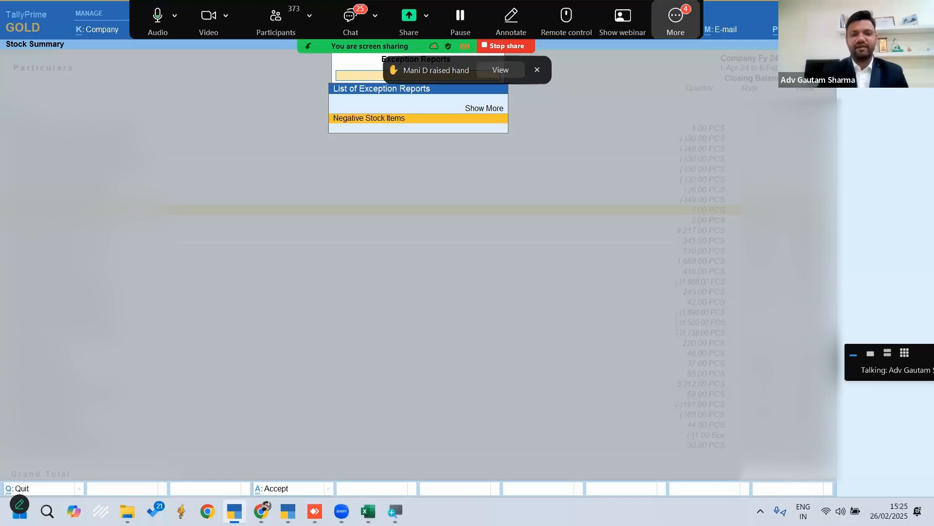
{"action": "key", "text": "Return"}
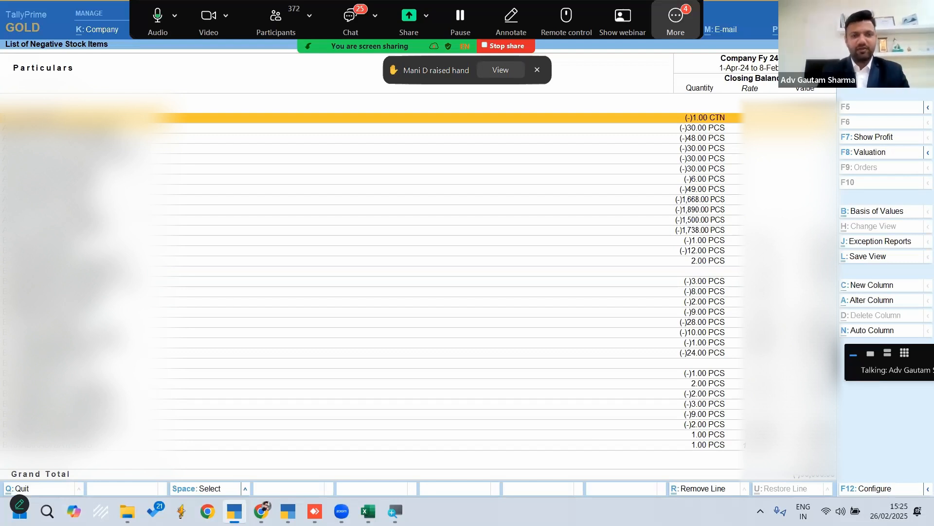
{"action": "key", "text": "Escape"}
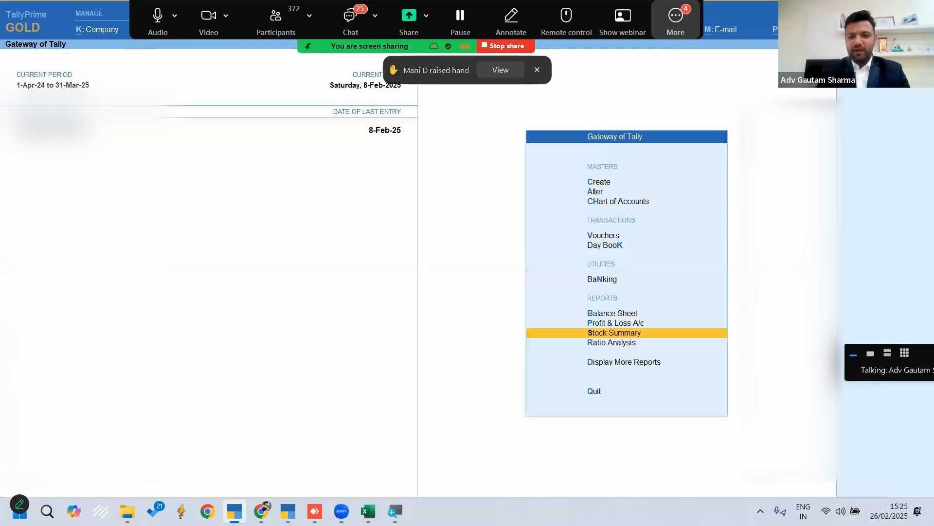
{"action": "key", "text": "Escape"}
Open the Data Analysis report under Analysis & Verification
{"action": "key", "text": "Up"}
{"action": "key", "text": "Up"}
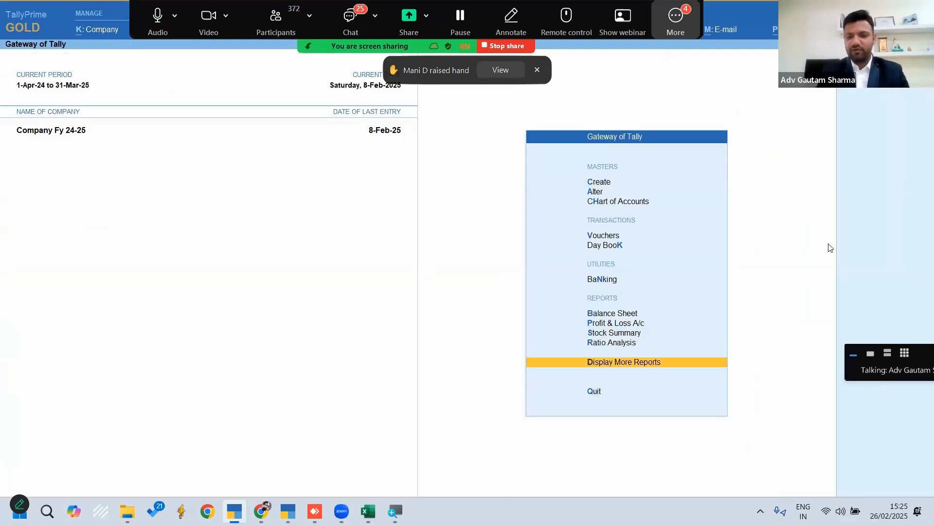
{"action": "key", "text": "Return"}
{"action": "key", "text": "Up"}
{"action": "key", "text": "Up"}
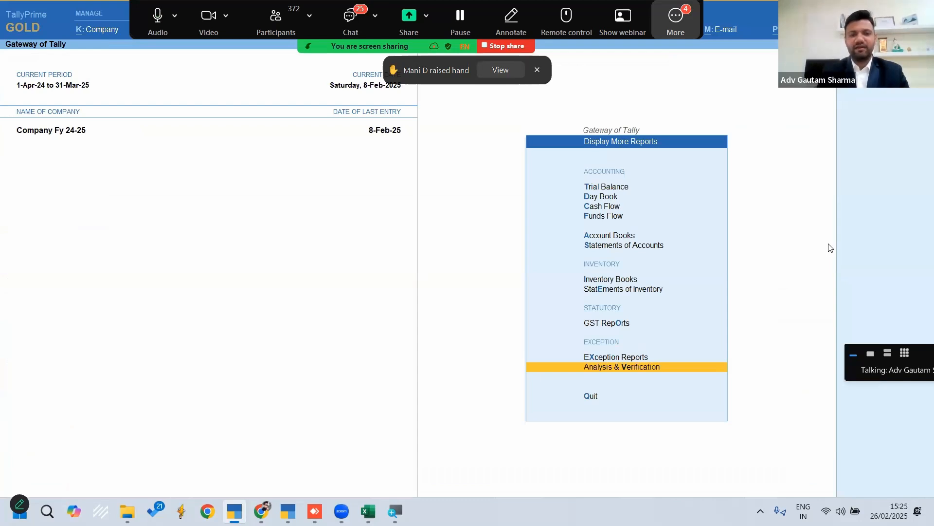
{"action": "key", "text": "Return"}
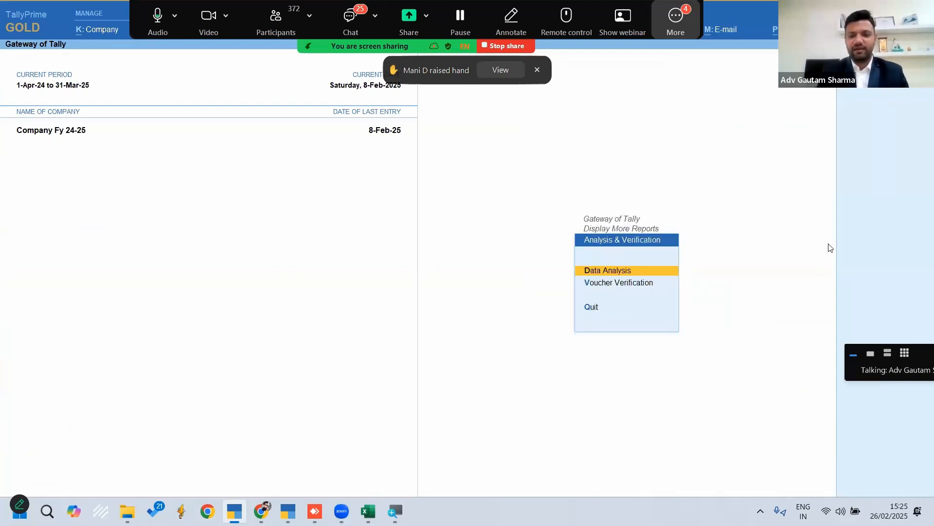
{"action": "key", "text": "Return"}
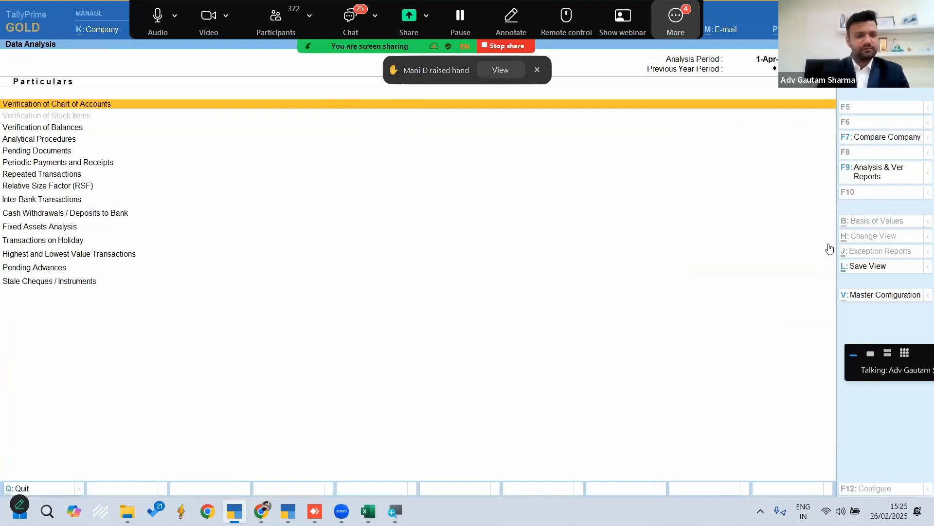
Look through the available Data Analysis checks, from Verification of Chart of Accounts down past Fixed Assets Analysis
{"action": "key", "text": "Down"}
{"action": "key", "text": "Down"}
{"action": "key", "text": "Down"}
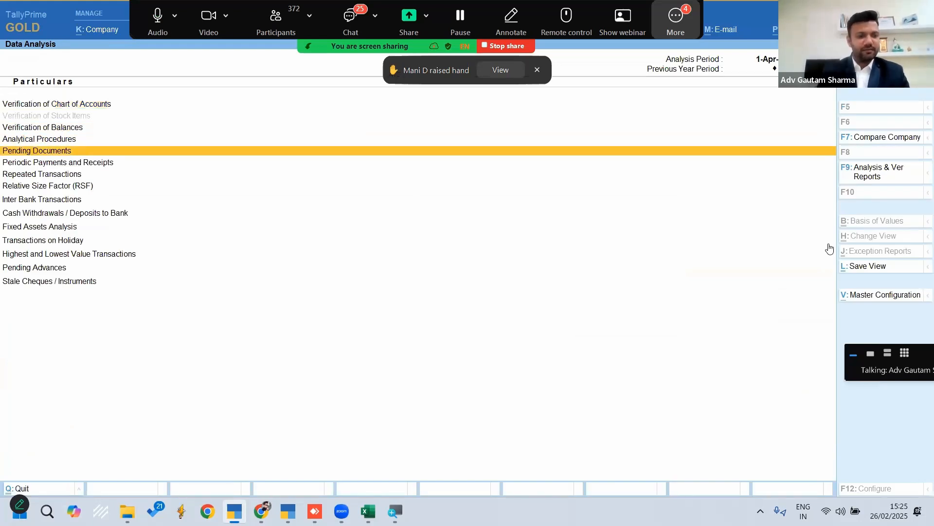
{"action": "key", "text": "Up"}
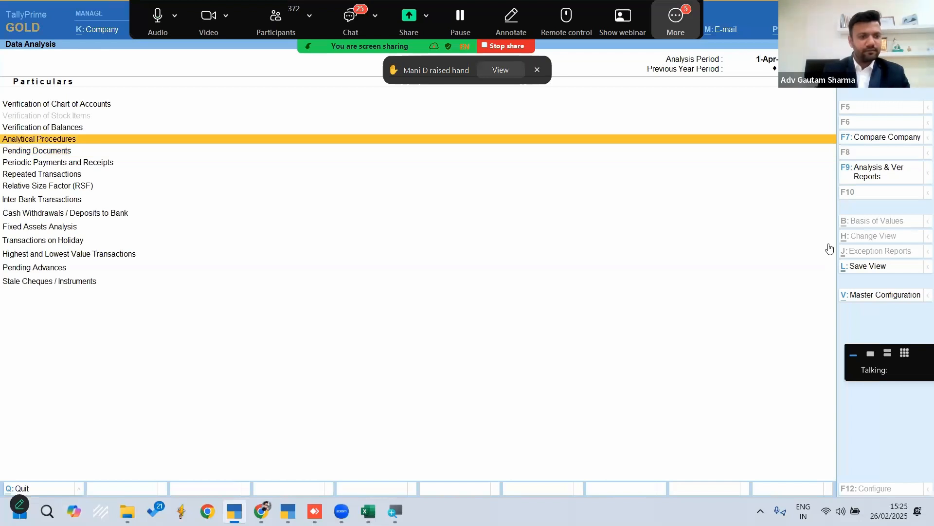
{"action": "key", "text": "Down"}
{"action": "key", "text": "Down"}
{"action": "key", "text": "Down"}
{"action": "key", "text": "Down"}
{"action": "key", "text": "Down"}
{"action": "key", "text": "Down"}
{"action": "key", "text": "Down"}
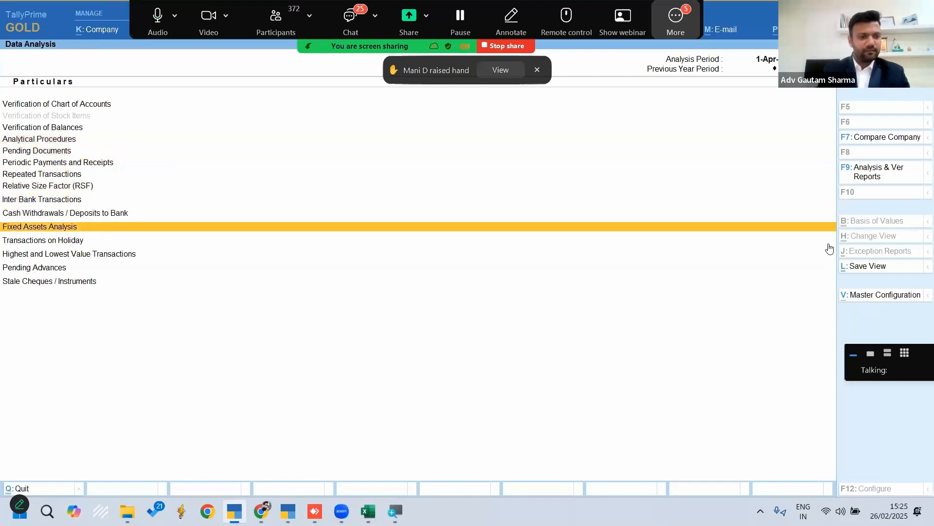
{"action": "key", "text": "Down"}
{"action": "key", "text": "Up"}
{"action": "key", "text": "Up"}
{"action": "key", "text": "Up"}
{"action": "key", "text": "Up"}
{"action": "key", "text": "Up"}
{"action": "key", "text": "Up"}
{"action": "key", "text": "Up"}
{"action": "key", "text": "Up"}
{"action": "key", "text": "Up"}
{"action": "key", "text": "Up"}
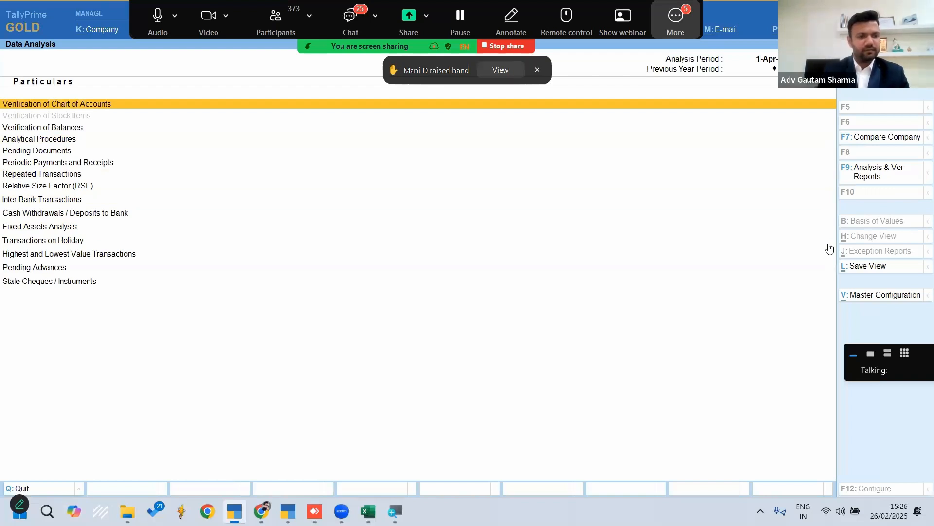
{"action": "key", "text": "Down"}
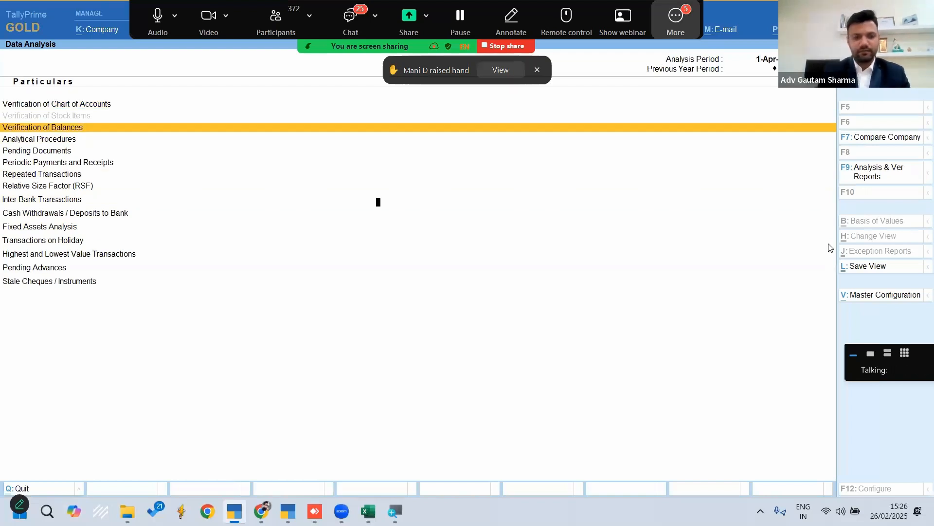
Set Integrate Accounts with Inventory to Yes in the company features and highlight Verification of Stock Items in Data Analysis
{"action": "key", "text": "F11"}
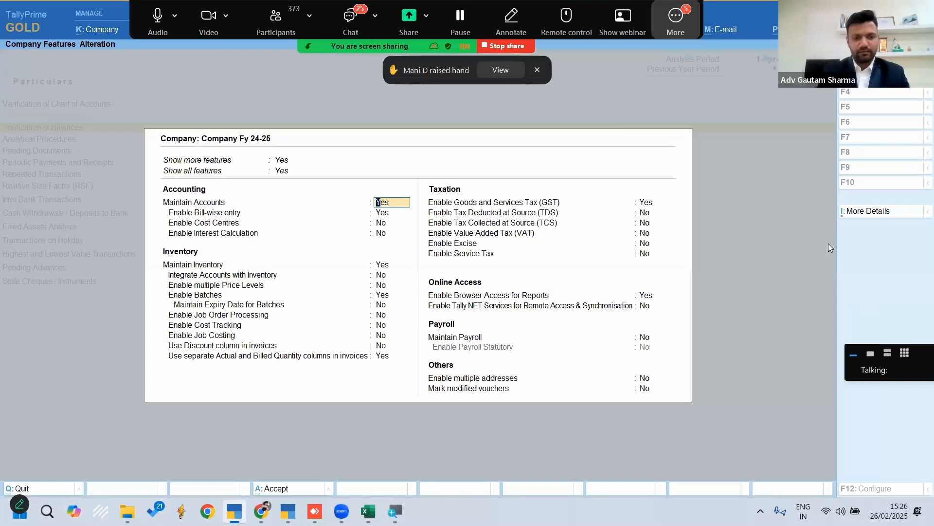
{"action": "key", "text": "Return"}
{"action": "key", "text": "Down"}
{"action": "key", "text": "Down"}
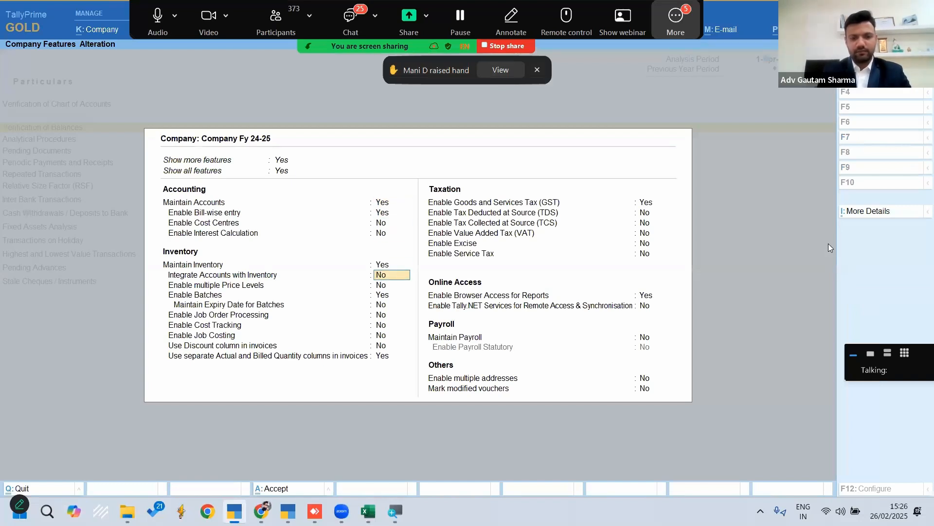
{"action": "key", "text": "ctrl+a"}
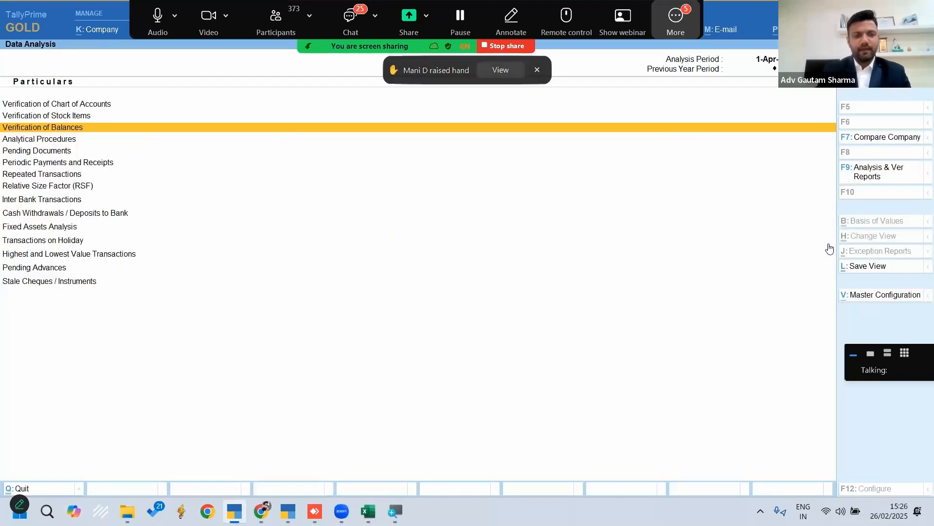
{"action": "key", "text": "Up"}
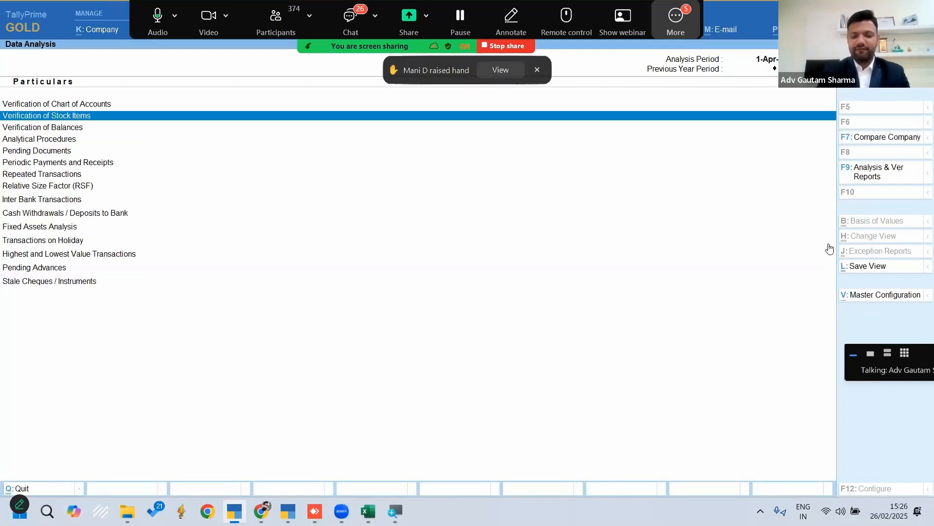
Set Integrate Accounts with Inventory back to No in the company features and try to reach Verification of Stock Items
{"action": "key", "text": "F11"}
{"action": "key", "text": "Down"}
{"action": "key", "text": "Down"}
{"action": "key", "text": "Down"}
{"action": "key", "text": "Down"}
{"action": "key", "text": "Down"}
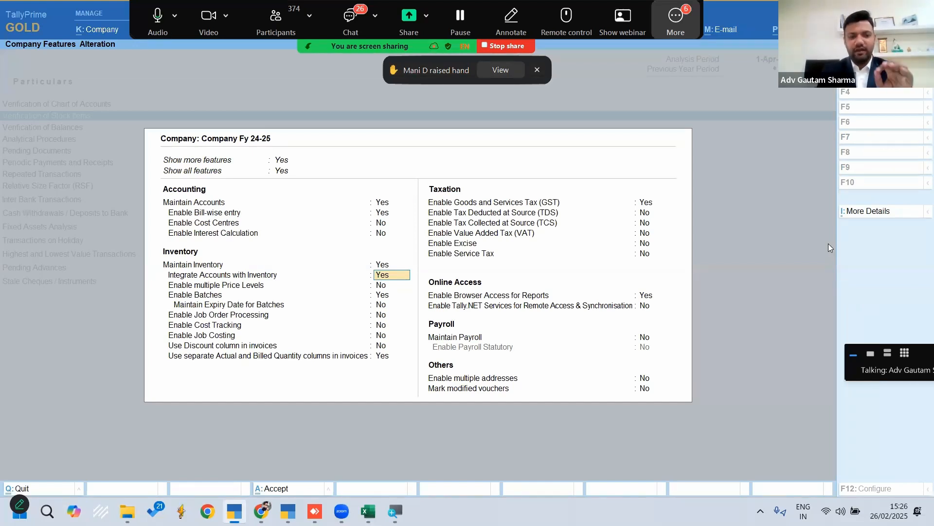
{"action": "type", "text": "n"}
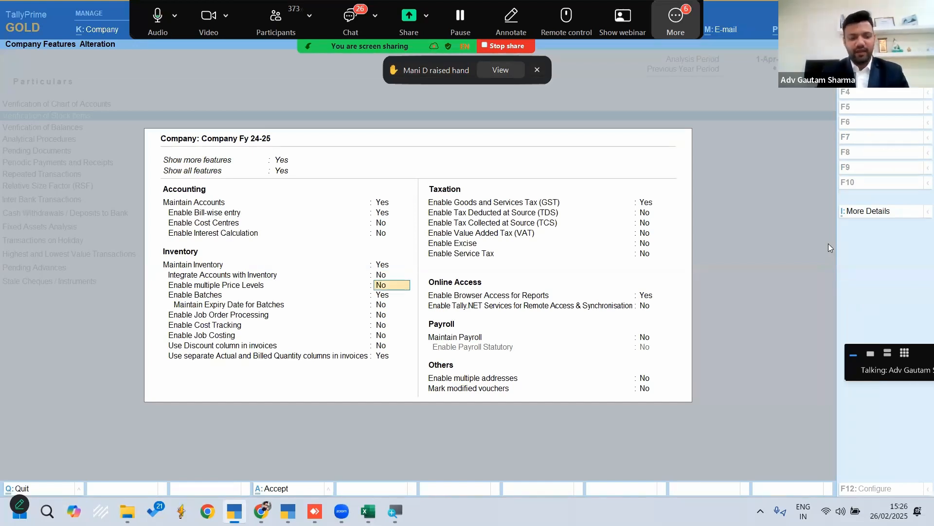
{"action": "key", "text": "ctrl+a"}
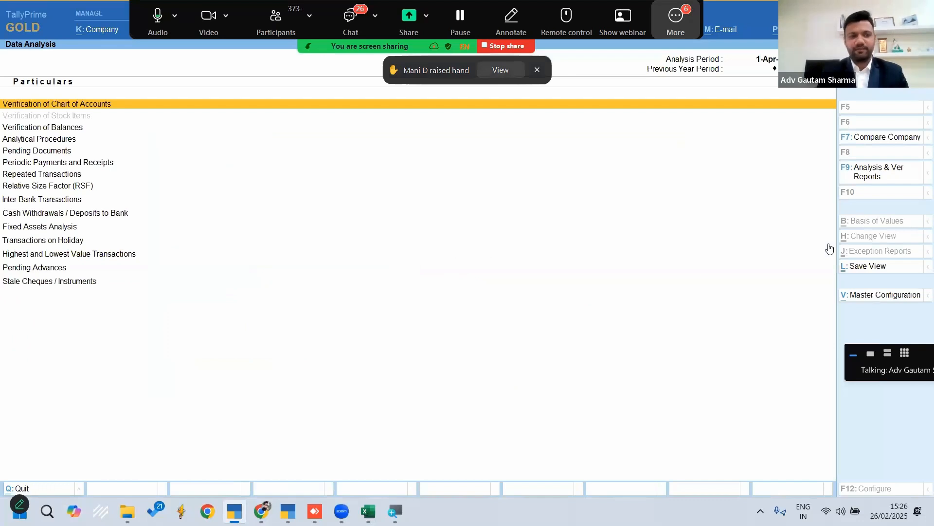
{"action": "key", "text": "Down"}
{"action": "key", "text": "Up"}
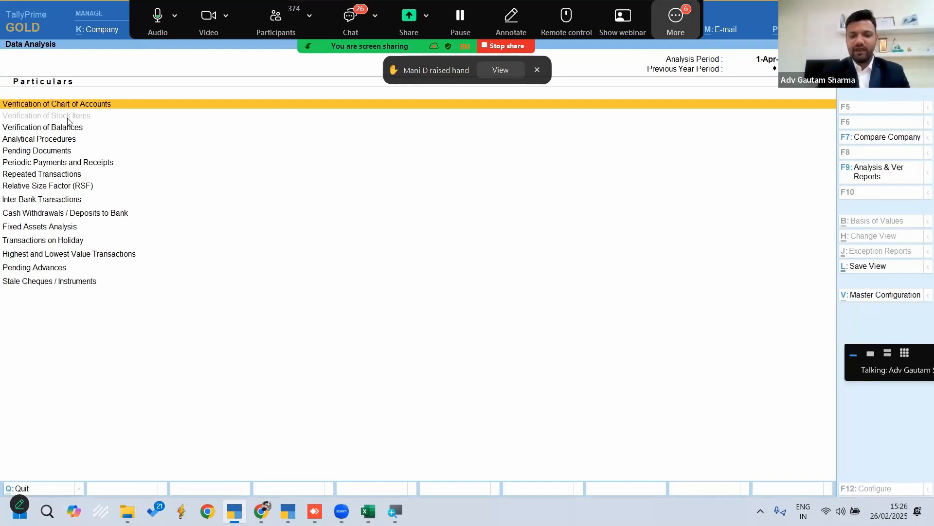
Enable Integrate Accounts with Inventory again in the company features and accept the change
{"action": "key", "text": "F11"}
{"action": "key", "text": "Return"}
{"action": "key", "text": "Return"}
{"action": "key", "text": "Return"}
{"action": "key", "text": "Return"}
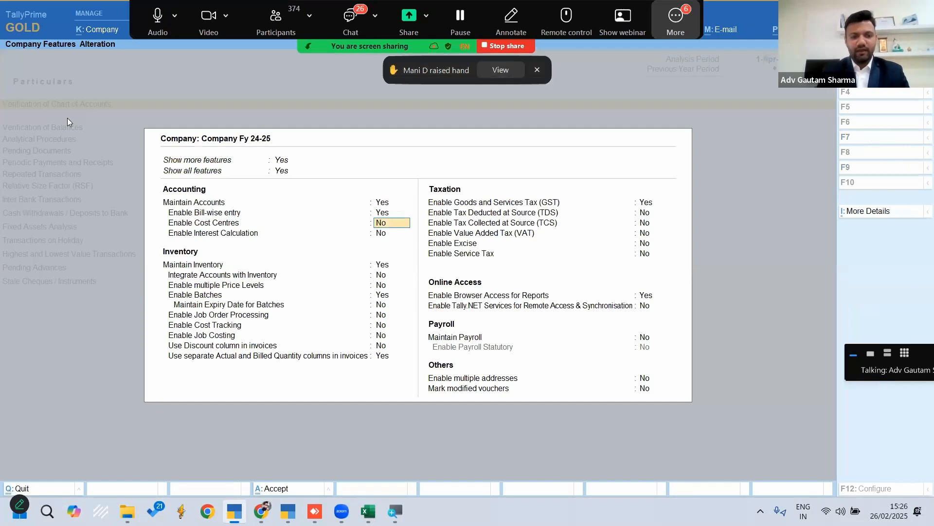
{"action": "key", "text": "Return"}
{"action": "type", "text": "y"}
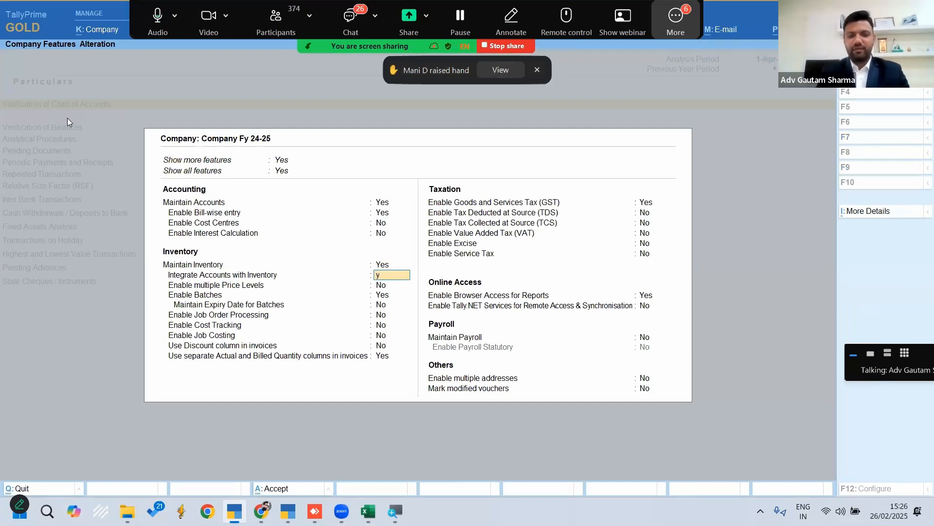
{"action": "key", "text": "Return"}
{"action": "key", "text": "ctrl+a"}
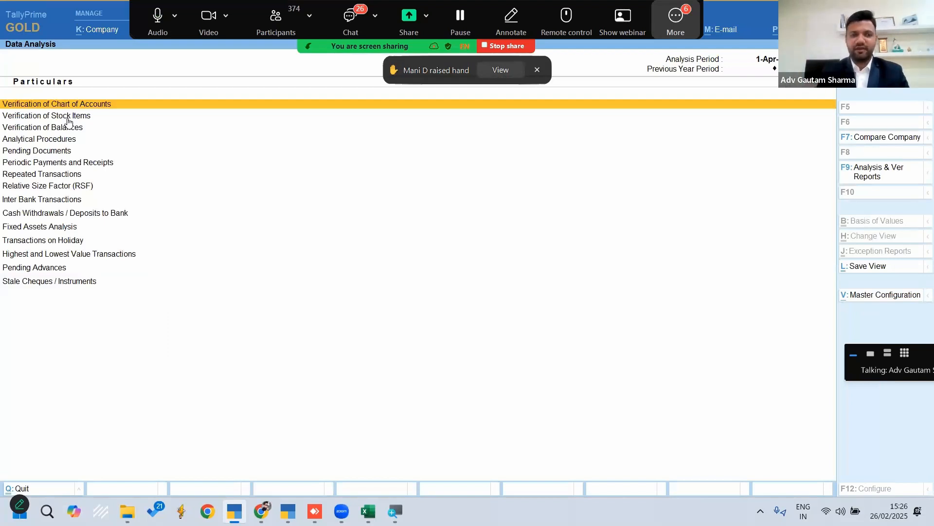
Open Verification of Stock Items from Data Analysis and switch it to the Daily Negative Stock list
{"action": "key", "text": "Down"}
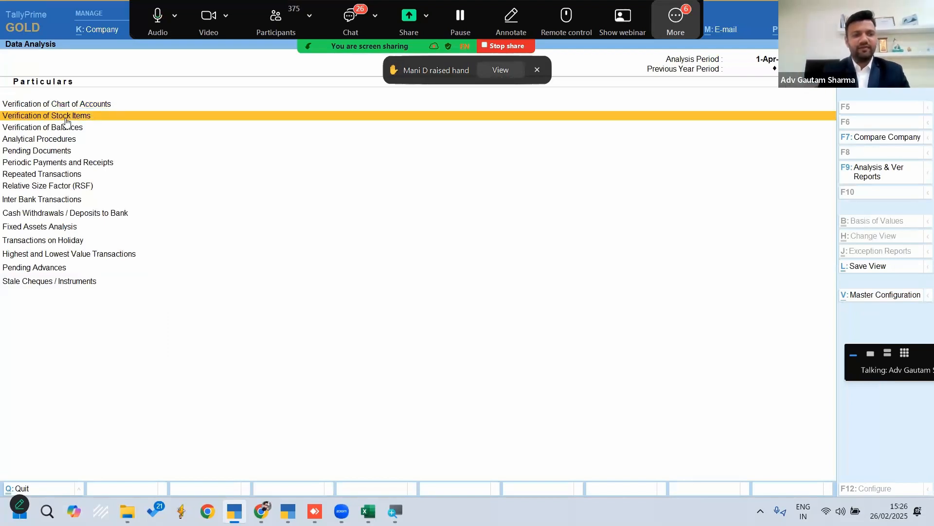
{"action": "key", "text": "Return"}
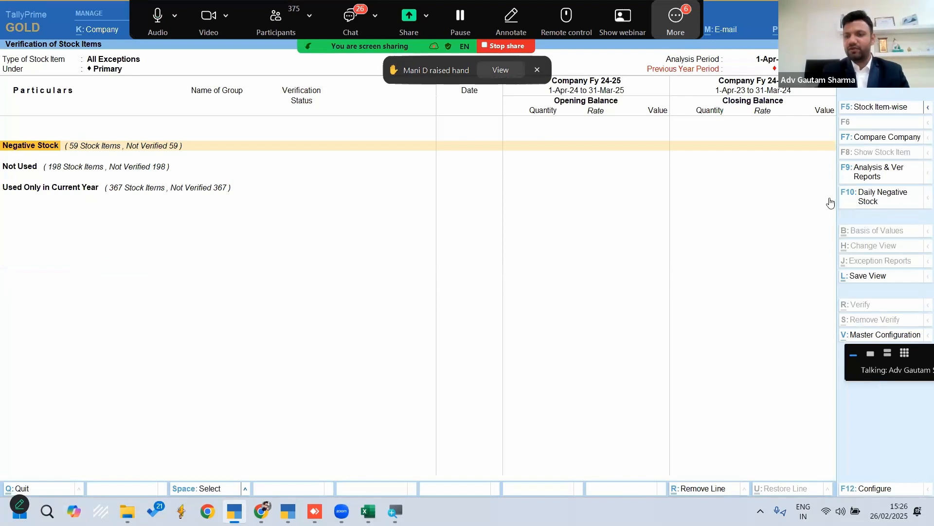
{"action": "left_click", "coordinate": [881, 199]}
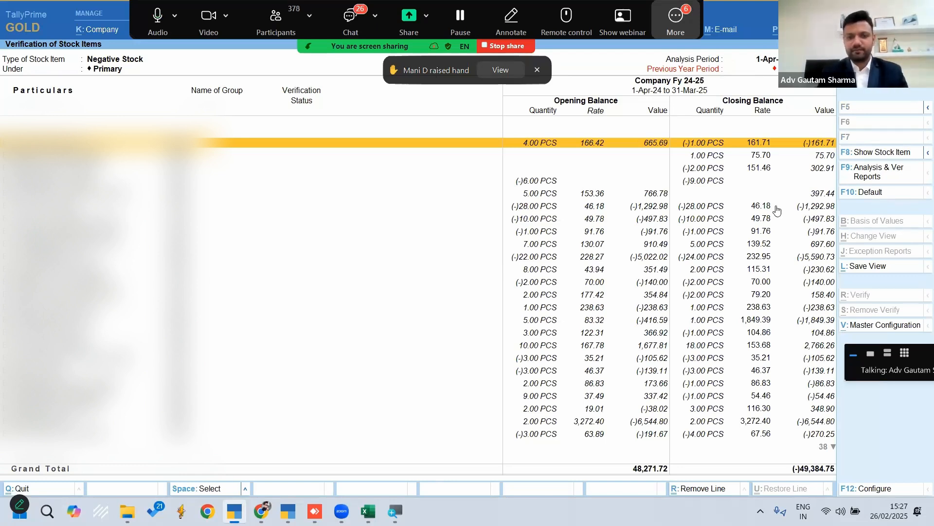
Look through the daily negative stock items, mark the first item, and return to the Gateway of Tally
{"action": "key", "text": "Return"}
{"action": "key", "text": "Escape"}
{"action": "key", "text": "Return"}
{"action": "key", "text": "Down"}
{"action": "key", "text": "Down"}
{"action": "key", "text": "Down"}
{"action": "key", "text": "Down"}
{"action": "key", "text": "Down"}
{"action": "key", "text": "Down"}
{"action": "key", "text": "Down"}
{"action": "key", "text": "Down"}
{"action": "key", "text": "Down"}
{"action": "key", "text": "Down"}
{"action": "key", "text": "Down"}
{"action": "key", "text": "Down"}
{"action": "key", "text": "Down"}
{"action": "key", "text": "Down"}
{"action": "key", "text": "Down"}
{"action": "key", "text": "Down"}
{"action": "key", "text": "Down"}
{"action": "key", "text": "Down"}
{"action": "key", "text": "Down"}
{"action": "key", "text": "Down"}
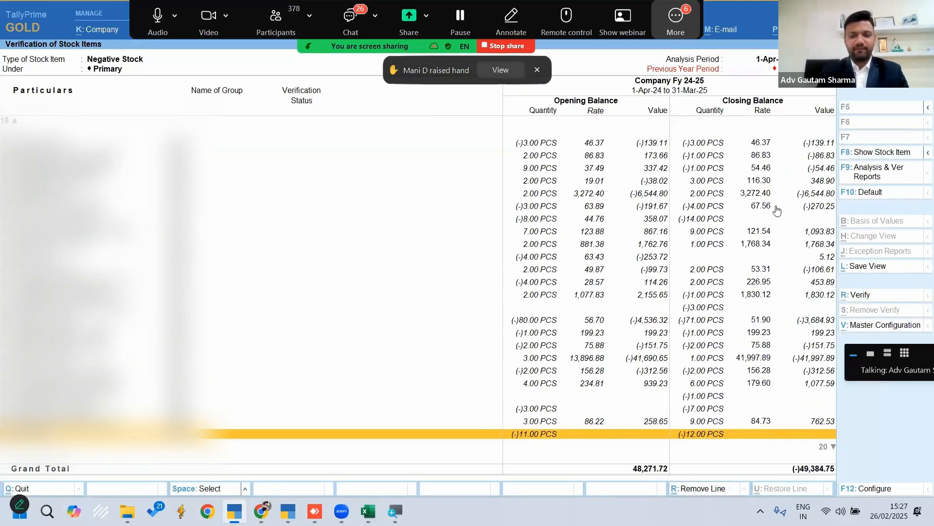
{"action": "key", "text": "Down"}
{"action": "key", "text": "Down"}
{"action": "key", "text": "Down"}
{"action": "key", "text": "Down"}
{"action": "key", "text": "Down"}
{"action": "key", "text": "Down"}
{"action": "key", "text": "Down"}
{"action": "key", "text": "Up"}
{"action": "key", "text": "Up"}
{"action": "key", "text": "Up"}
{"action": "key", "text": "Up"}
{"action": "key", "text": "Up"}
{"action": "key", "text": "Up"}
{"action": "key", "text": "Up"}
{"action": "key", "text": "Up"}
{"action": "key", "text": "Up"}
{"action": "key", "text": "Up"}
{"action": "key", "text": "Up"}
{"action": "key", "text": "Up"}
{"action": "key", "text": "Up"}
{"action": "key", "text": "Up"}
{"action": "key", "text": "Up"}
{"action": "key", "text": "Up"}
{"action": "key", "text": "Up"}
{"action": "key", "text": "Up"}
{"action": "key", "text": "Up"}
{"action": "key", "text": "Up"}
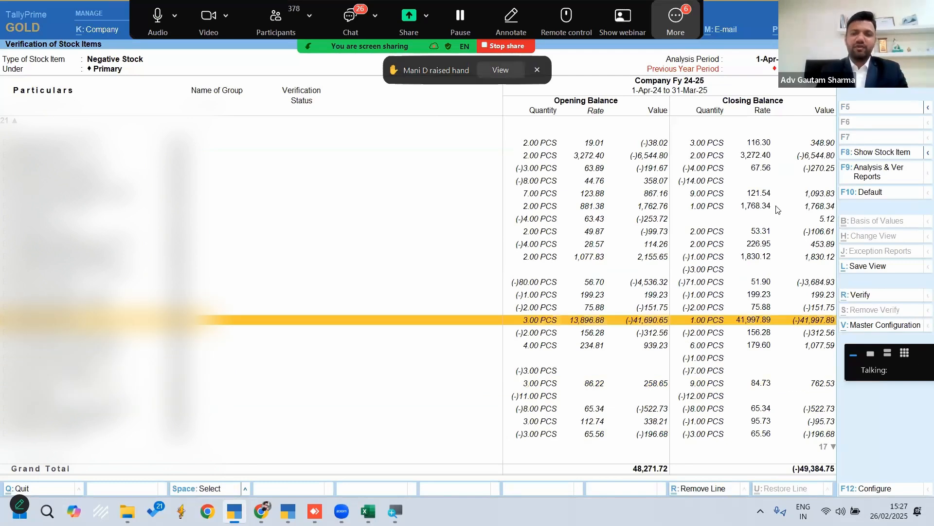
{"action": "key", "text": "space"}
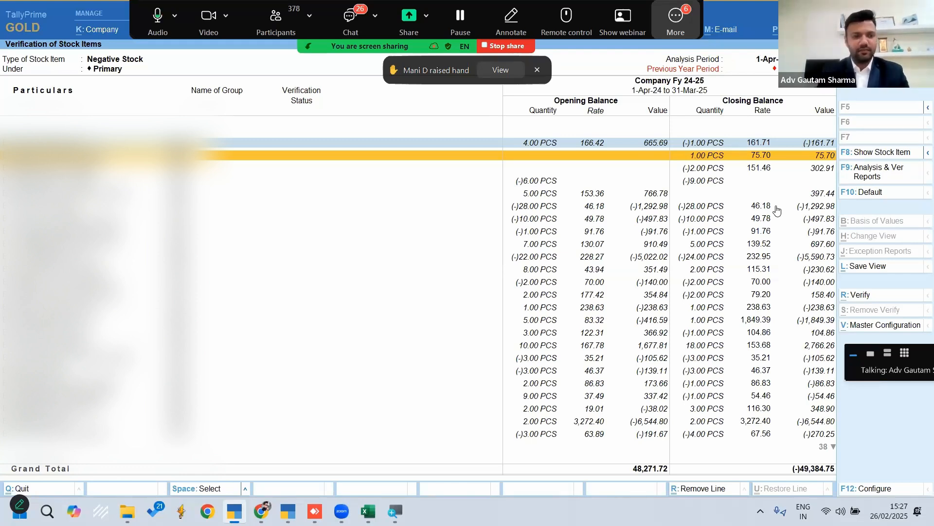
{"action": "key", "text": "Escape"}
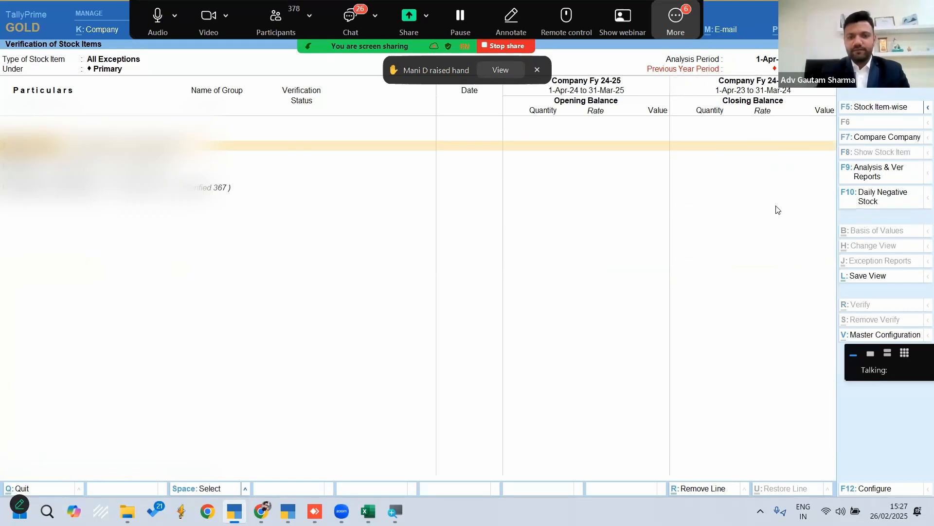
{"action": "key", "text": "Escape"}
{"action": "key", "text": "Escape"}
{"action": "key", "text": "Escape"}
{"action": "key", "text": "Home"}
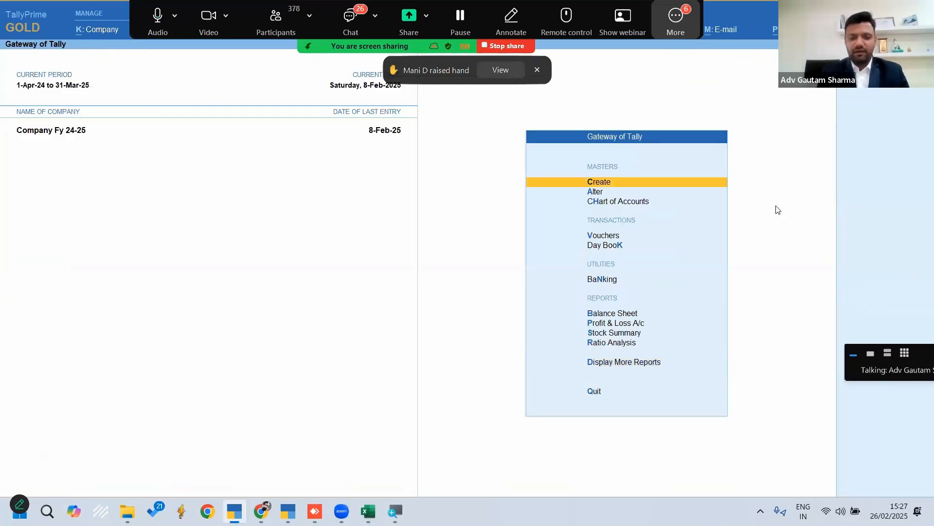
Switch to the Excel topic list, select the Save View topic in B5, and return to TallyPrime
{"action": "left_click", "coordinate": [368, 510]}
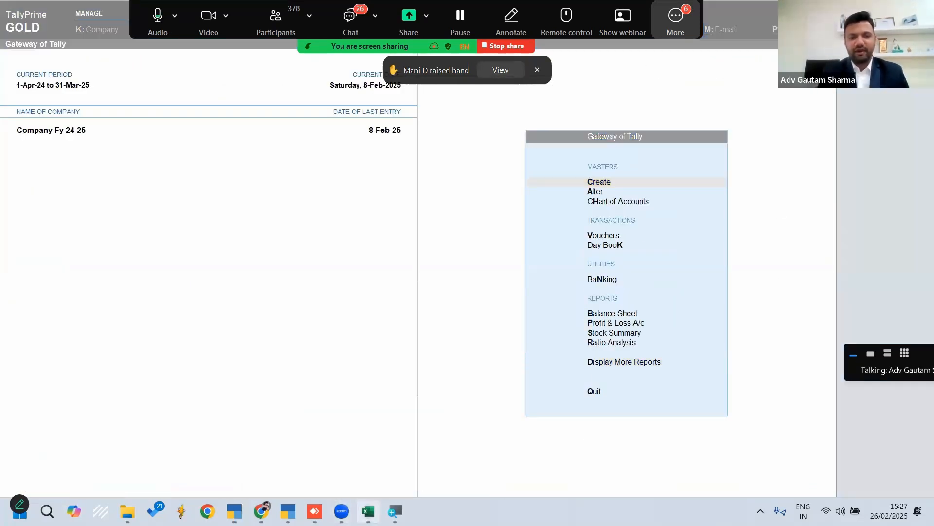
{"action": "left_click", "coordinate": [187, 304]}
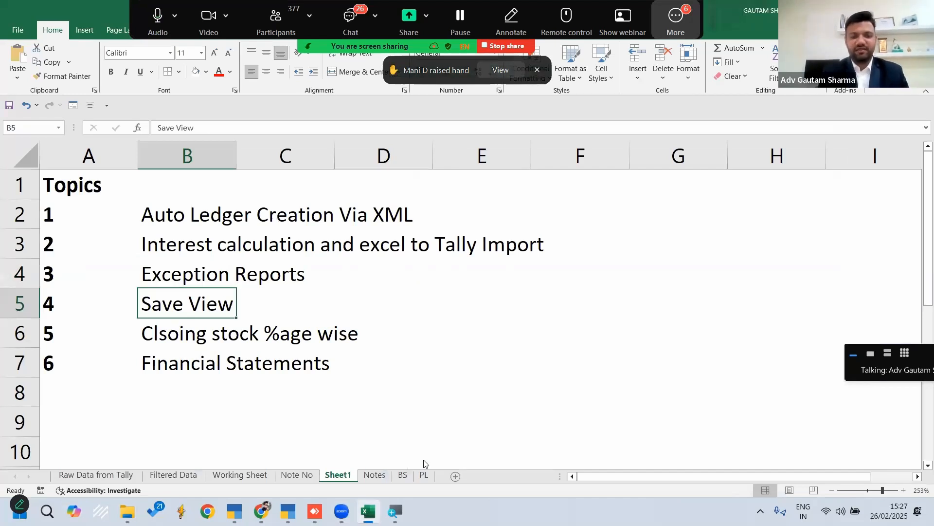
{"action": "key", "text": "alt+Tab"}
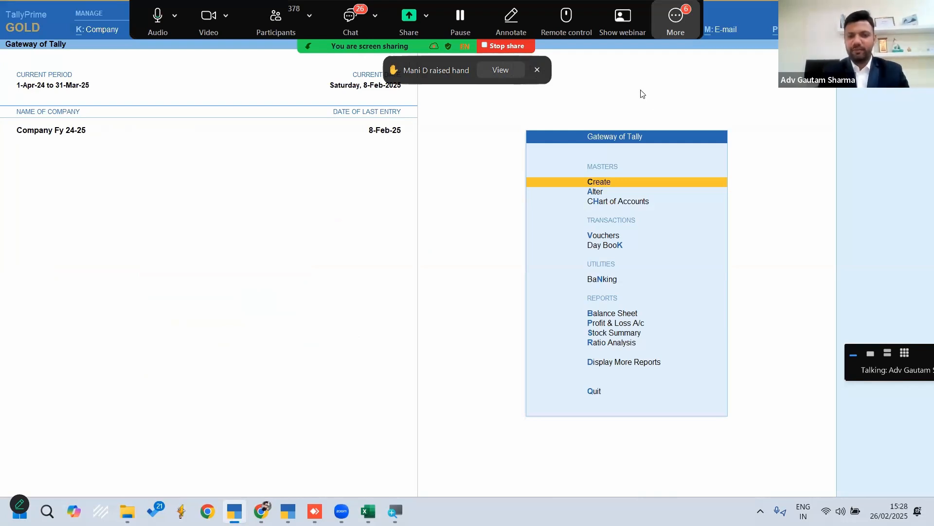
Shut Company Fy 24-25 and open company fy 23-24 from the Save View folder, declining both backups
{"action": "key", "text": "ctrl+F3"}
{"action": "key", "text": "Return"}
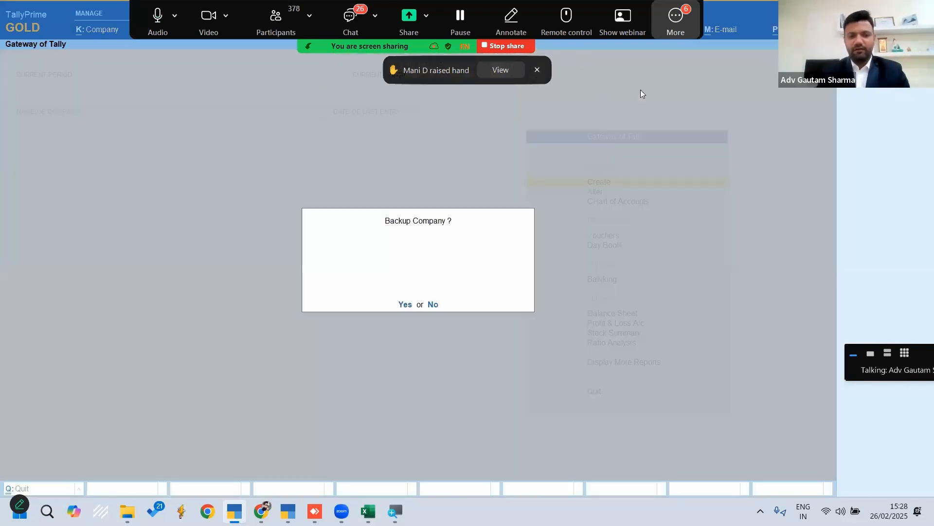
{"action": "key", "text": "n"}
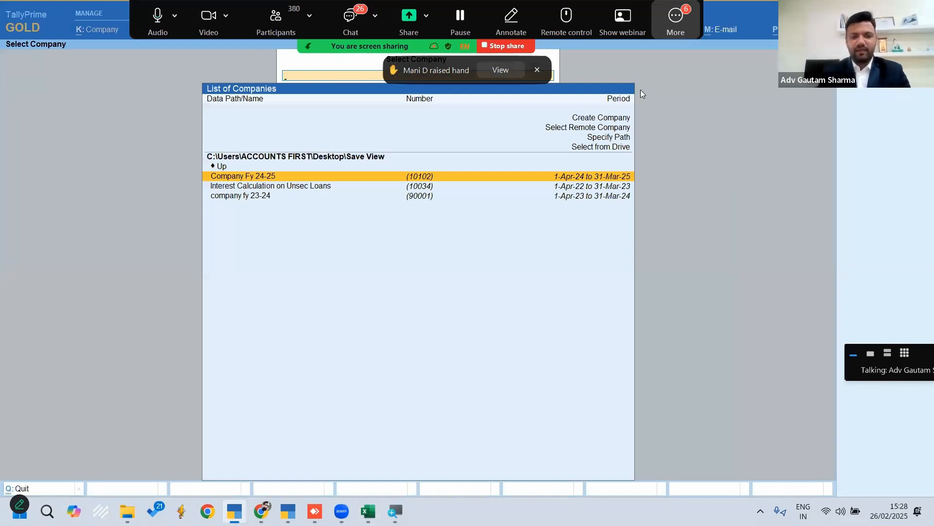
{"action": "key", "text": "Down"}
{"action": "key", "text": "Down"}
{"action": "key", "text": "Return"}
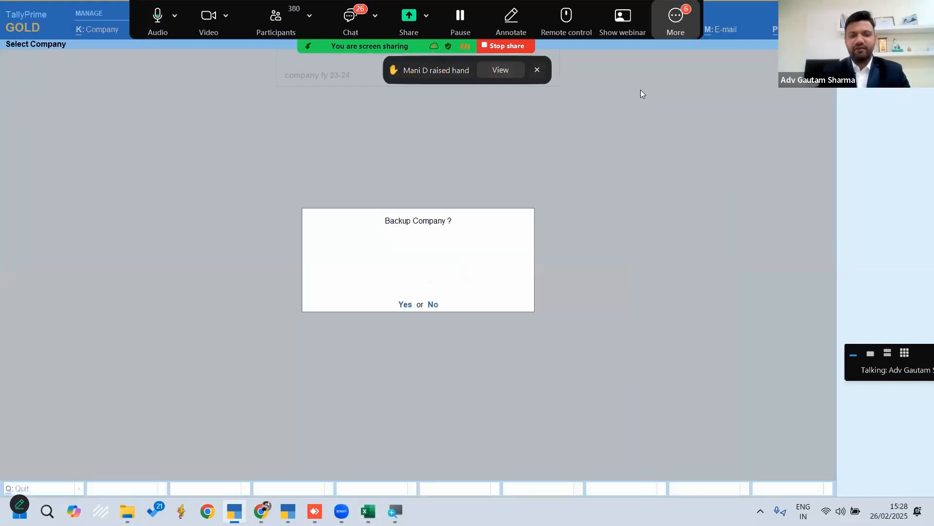
{"action": "key", "text": "n"}
Open Company Fy 24-25 alongside the already loaded company, declining the backup
{"action": "key", "text": "F3"}
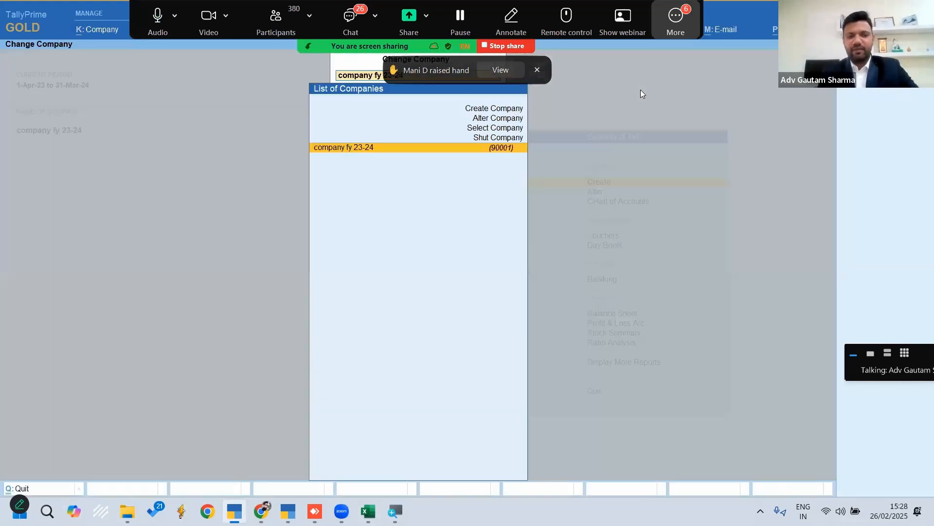
{"action": "key", "text": "Up"}
{"action": "key", "text": "Up"}
{"action": "key", "text": "Return"}
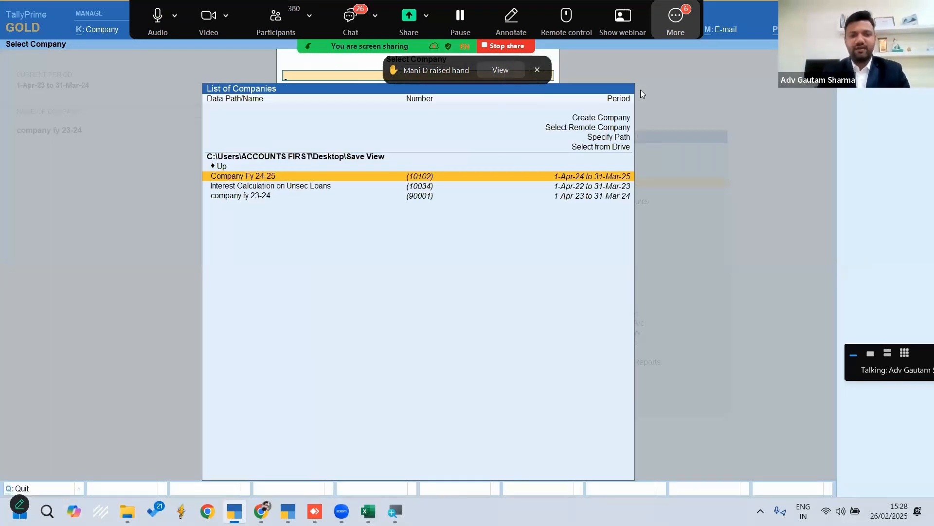
{"action": "key", "text": "Return"}
{"action": "key", "text": "n"}
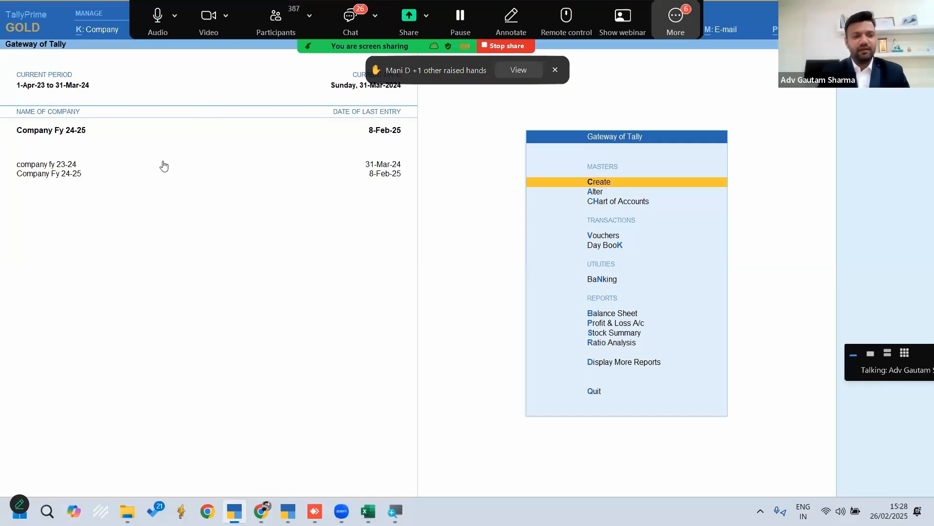
Make company fy 23-24 the active company and open its Trial Balance
{"action": "left_click", "coordinate": [68, 165]}
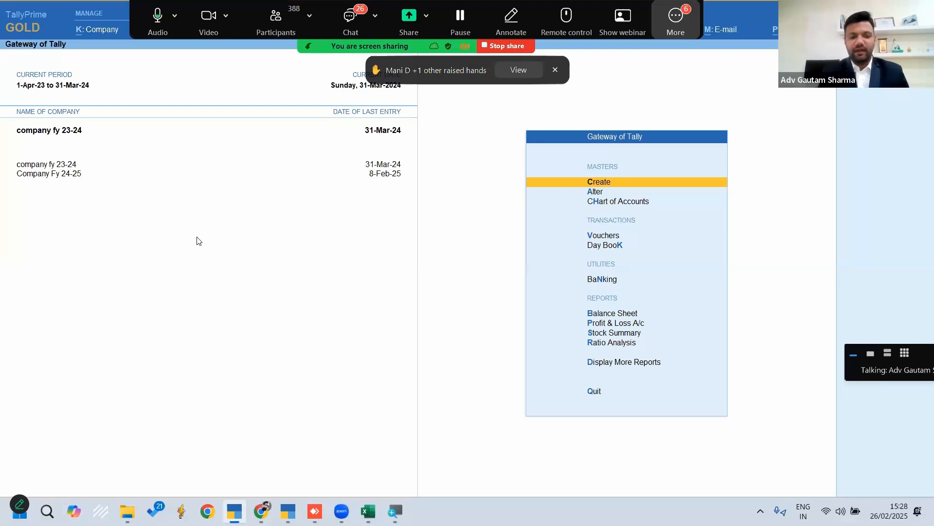
{"action": "key", "text": "d"}
{"action": "key", "text": "Return"}
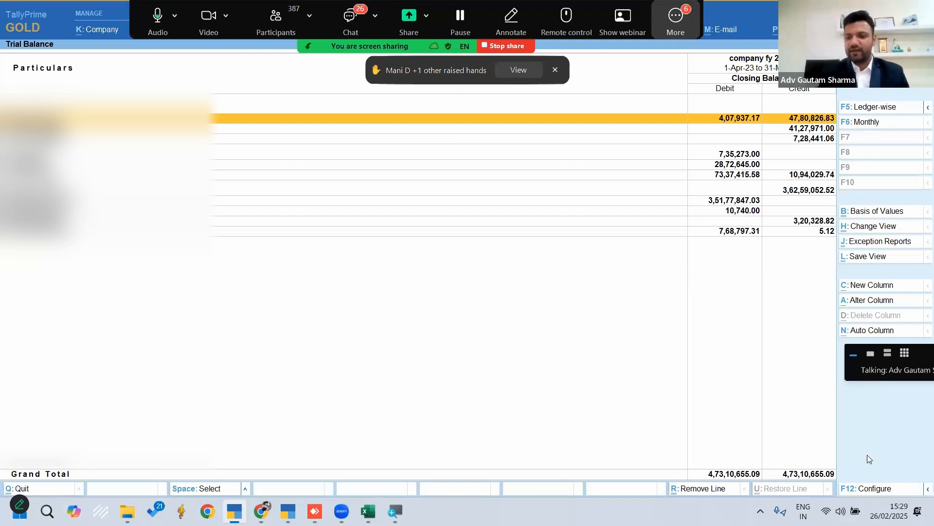
Configure the Trial Balance to show opening balances and transactions, and expand it to the detailed format
{"action": "left_click", "coordinate": [862, 489]}
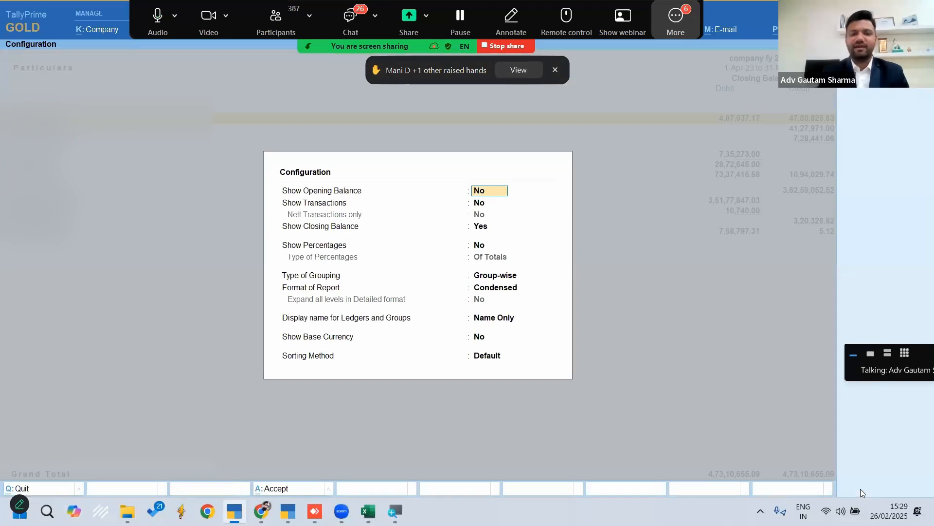
{"action": "type", "text": "y"}
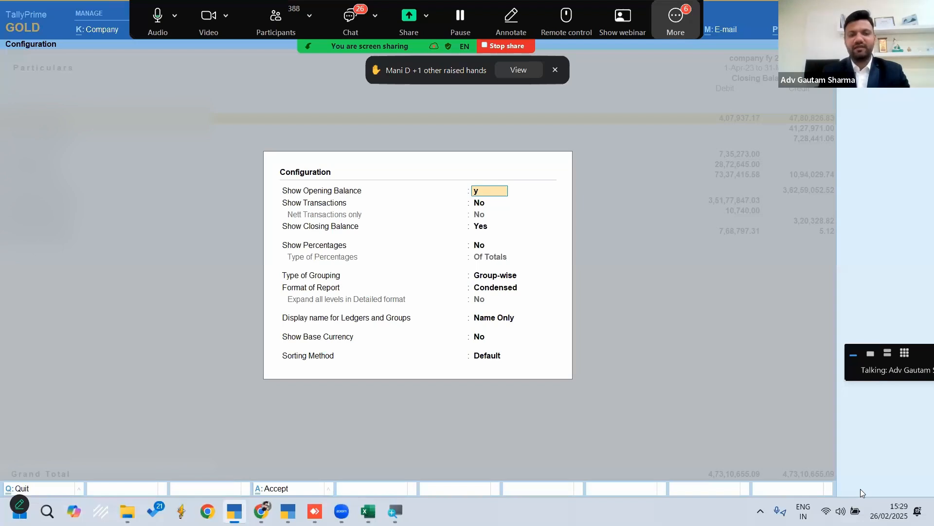
{"action": "key", "text": "Return"}
{"action": "type", "text": "y"}
{"action": "key", "text": "Return"}
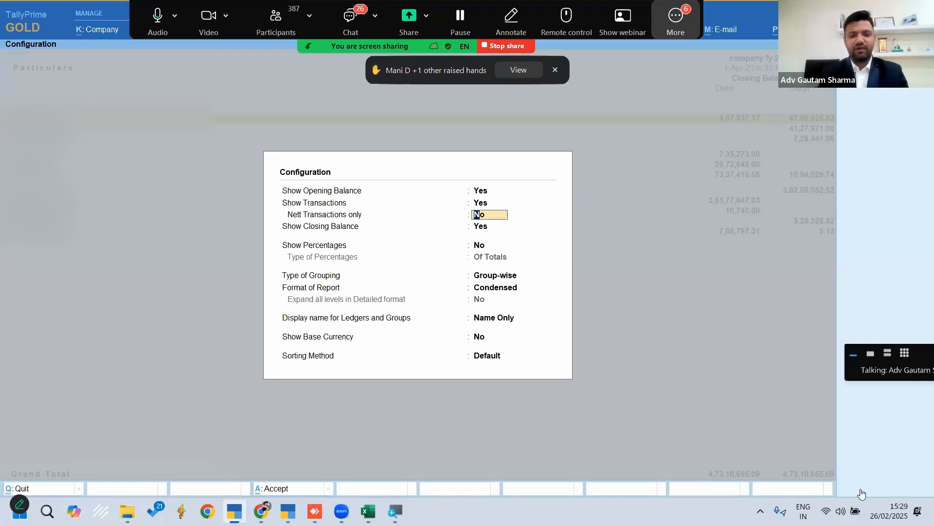
{"action": "key", "text": "ctrl+a"}
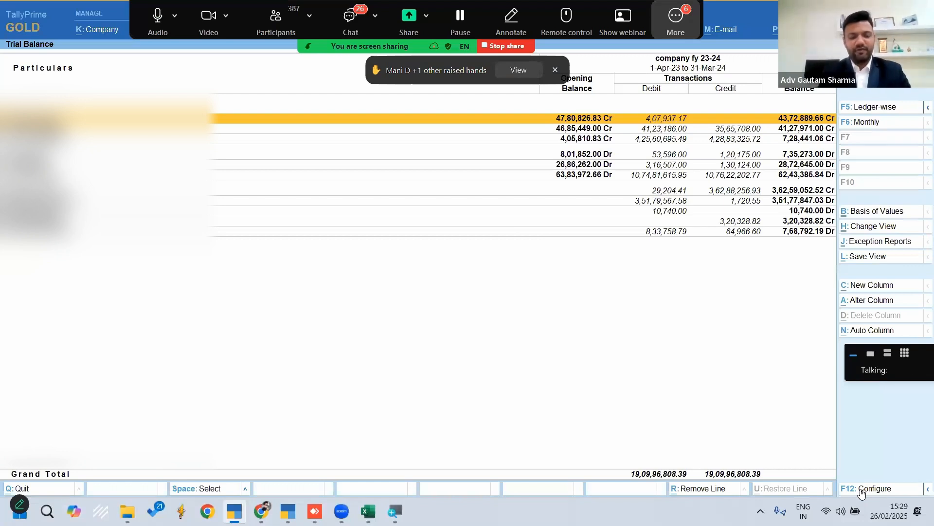
{"action": "key", "text": "alt"}
{"action": "key", "text": "alt+F5"}
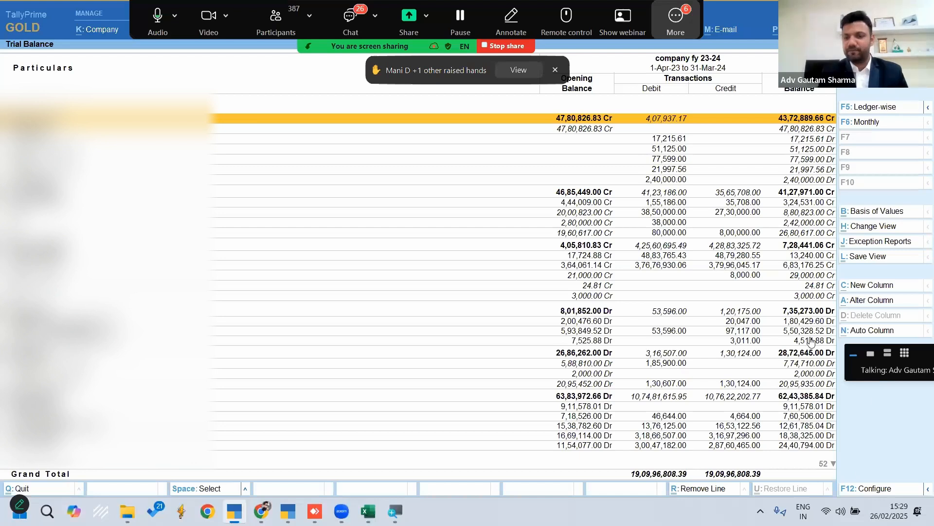
Add a Trial Balance column for Company Fy 24-25 from 1-Apr-24 to 31-Mar-25, showing Actuals for the Primary group
{"action": "left_click", "coordinate": [861, 289]}
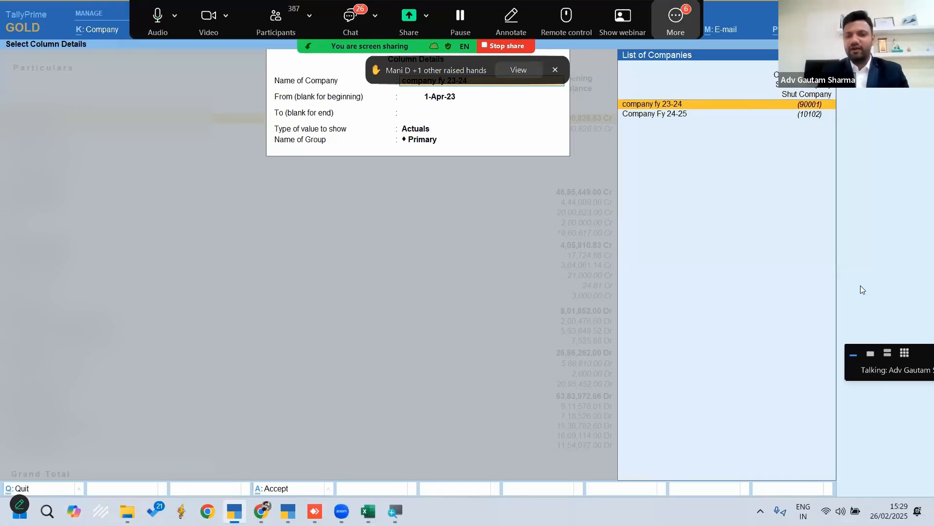
{"action": "key", "text": "Down"}
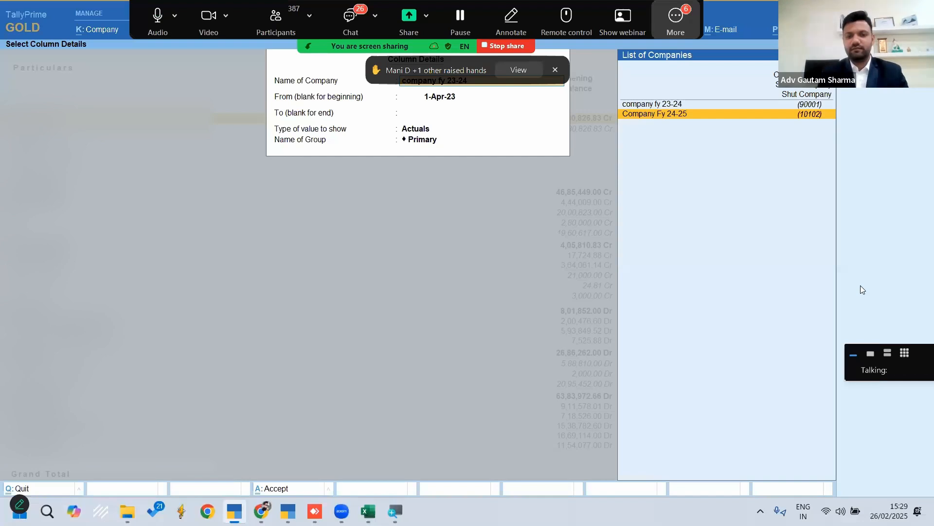
{"action": "key", "text": "Return"}
{"action": "type", "text": "1.4.24"}
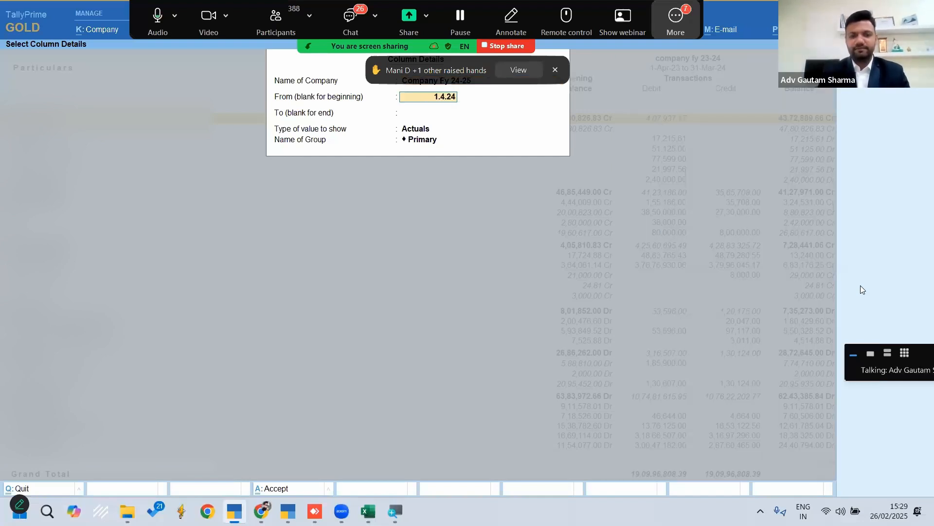
{"action": "key", "text": "Return"}
{"action": "type", "text": "31."}
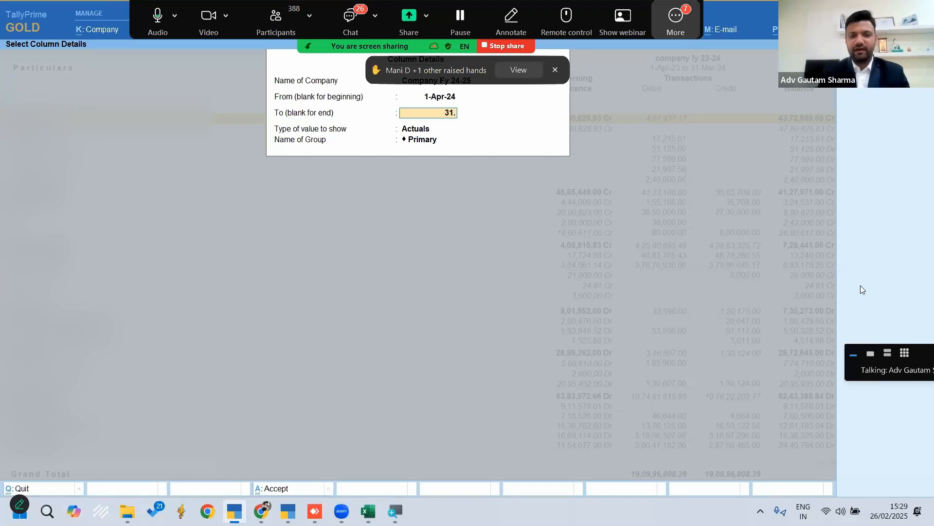
{"action": "type", "text": "3.25"}
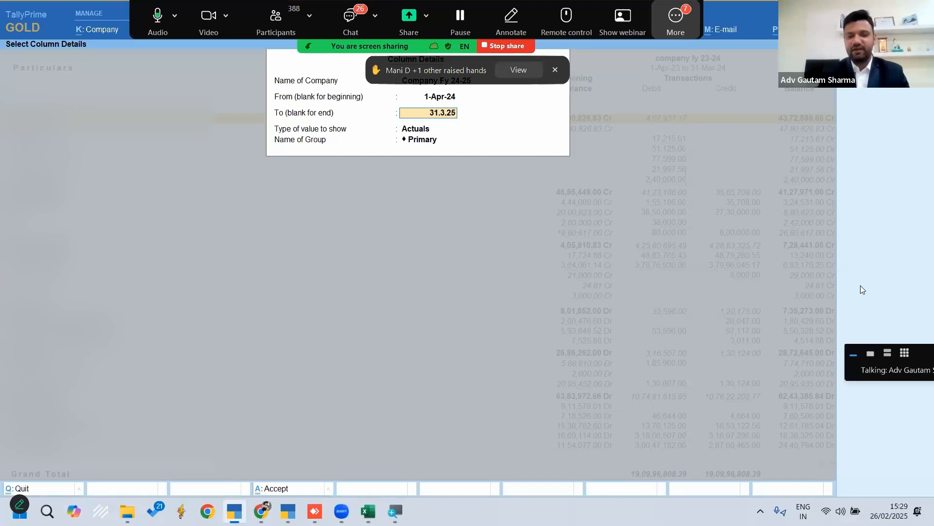
{"action": "key", "text": "Return"}
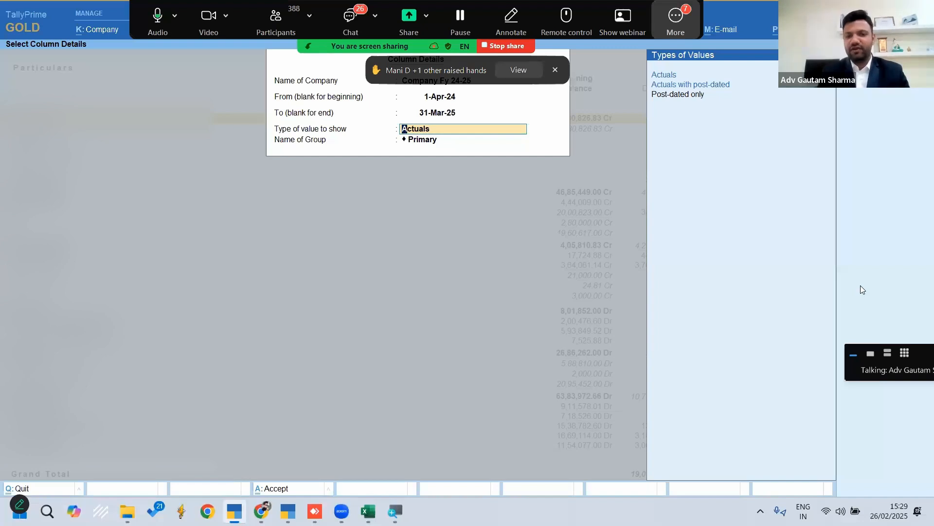
{"action": "key", "text": "Return"}
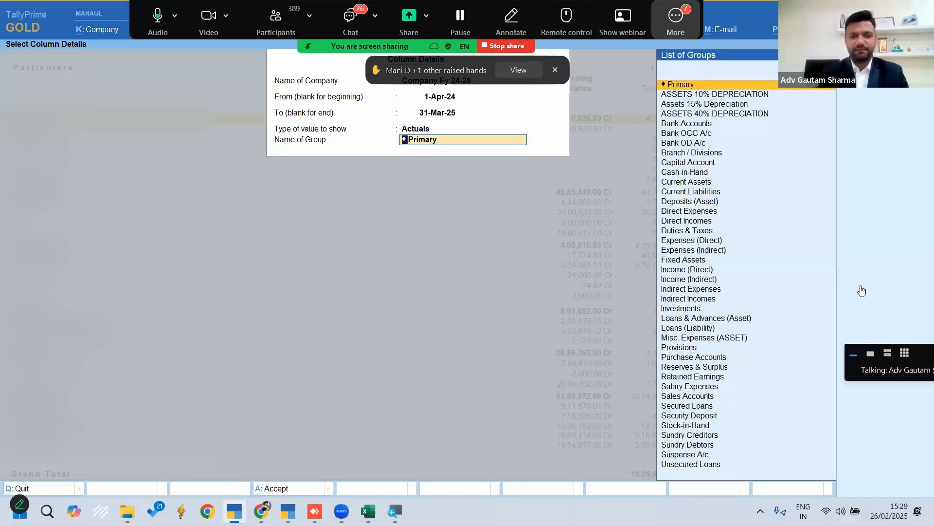
{"action": "key", "text": "Return"}
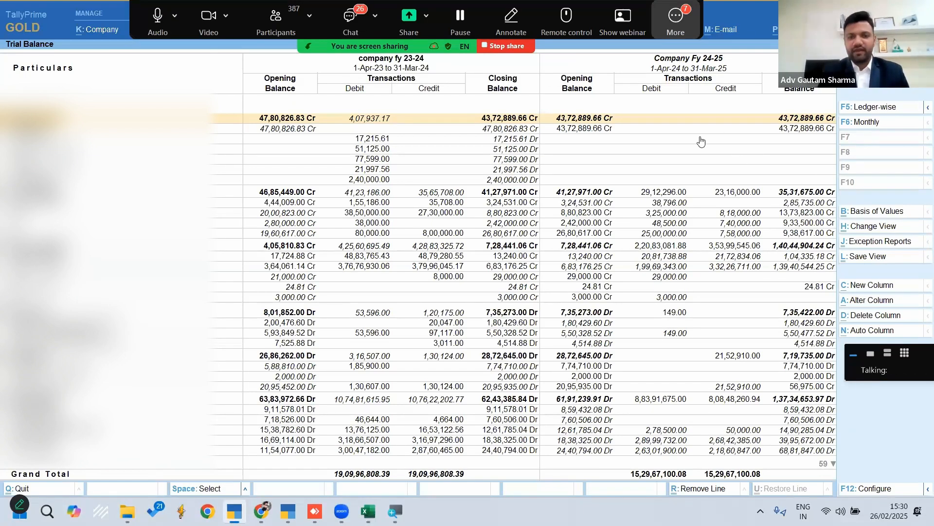
Compare the first group's 23-24 closing balance with its 24-25 opening balance, and switch the report to ledger-wise
{"action": "left_click", "coordinate": [370, 120]}
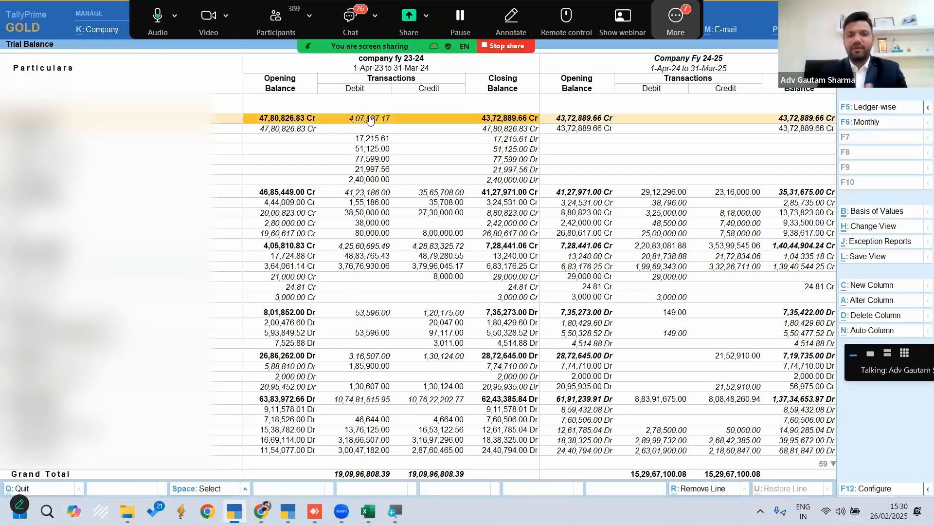
{"action": "key", "text": "Right"}
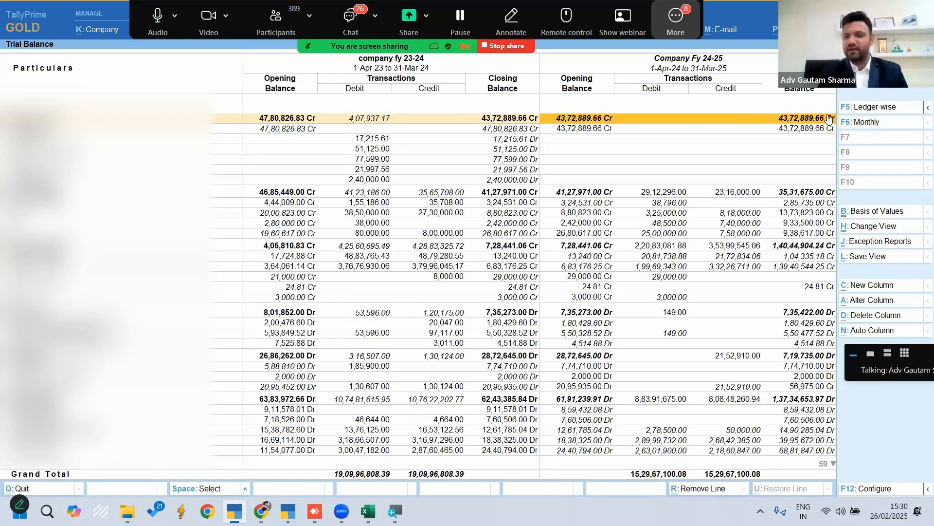
{"action": "left_click", "coordinate": [860, 107]}
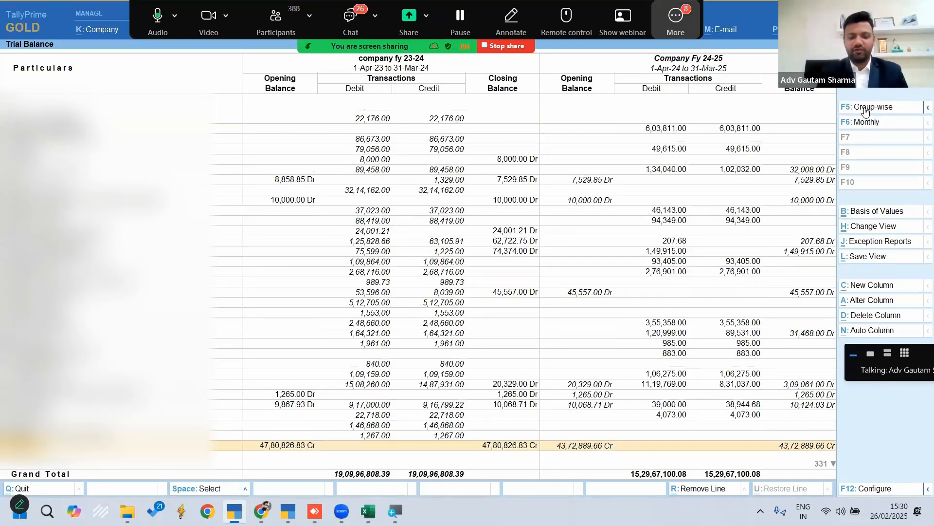
Examine the ledger-wise lines from the start of the list, comparing each 23-24 closing balance with the 24-25 opening balance
{"action": "key", "text": "Up"}
{"action": "key", "text": "Up"}
{"action": "key", "text": "shift+Up"}
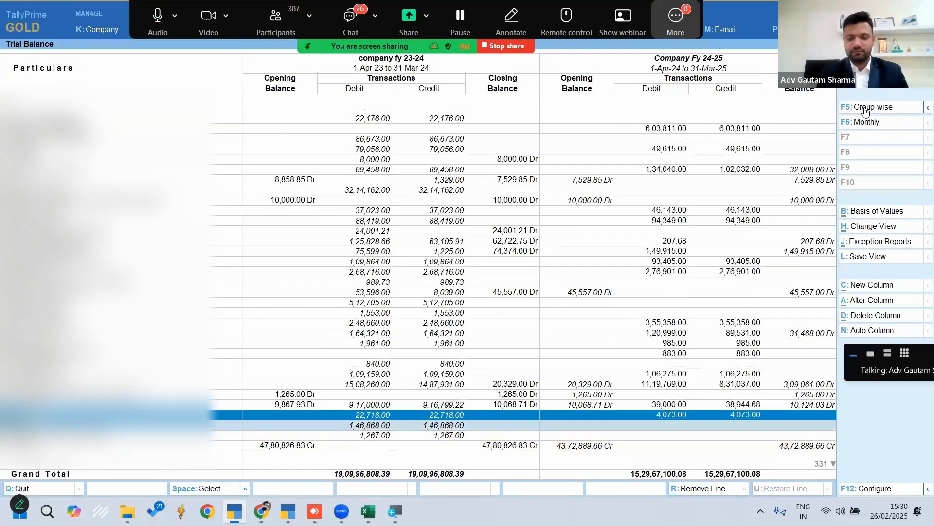
{"action": "key", "text": "Page_Up"}
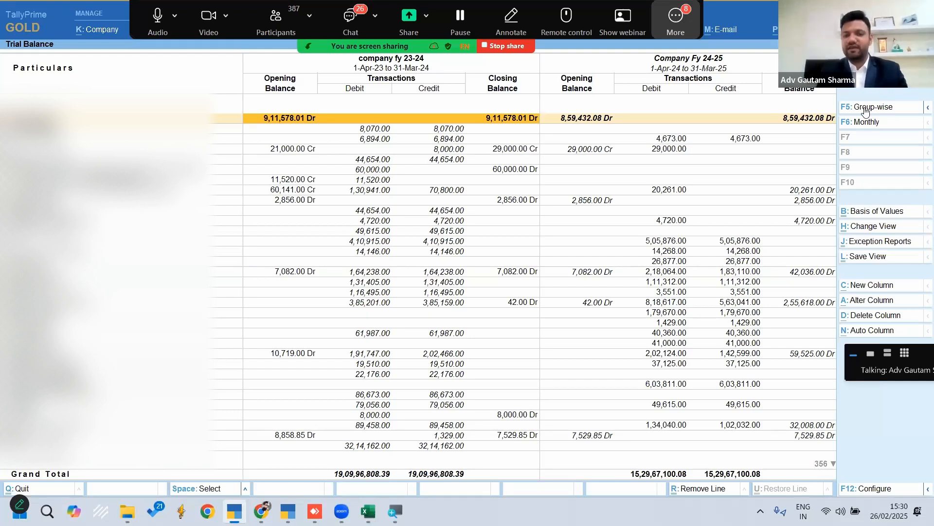
{"action": "key", "text": "Right"}
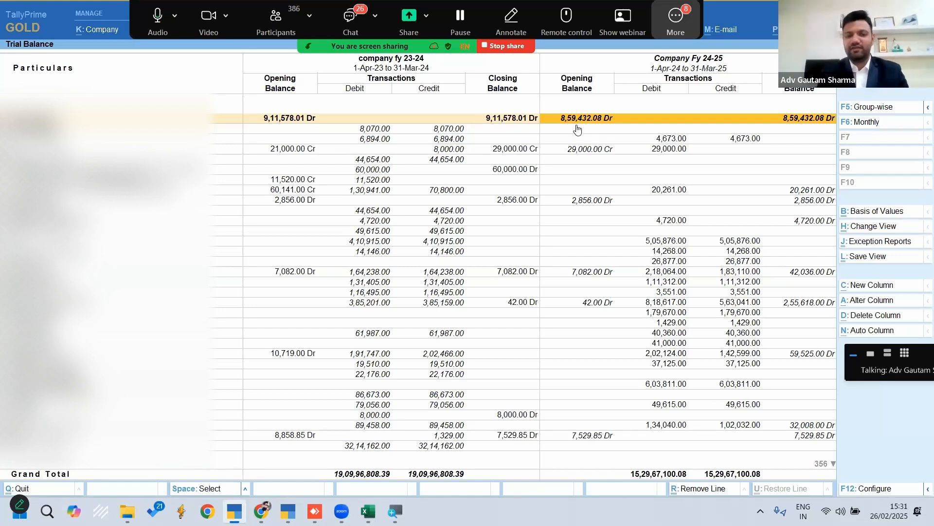
{"action": "key", "text": "Down"}
{"action": "key", "text": "Down"}
{"action": "key", "text": "Down"}
{"action": "key", "text": "Down"}
{"action": "key", "text": "Down"}
{"action": "key", "text": "Down"}
{"action": "key", "text": "Down"}
{"action": "key", "text": "Down"}
{"action": "key", "text": "Down"}
{"action": "key", "text": "Down"}
{"action": "key", "text": "Down"}
{"action": "key", "text": "Down"}
{"action": "key", "text": "Down"}
{"action": "key", "text": "Down"}
{"action": "key", "text": "Down"}
{"action": "key", "text": "Down"}
{"action": "key", "text": "Down"}
{"action": "key", "text": "Down"}
{"action": "key", "text": "Down"}
{"action": "key", "text": "Down"}
{"action": "key", "text": "Down"}
{"action": "key", "text": "Down"}
{"action": "key", "text": "Down"}
{"action": "key", "text": "Down"}
{"action": "key", "text": "Down"}
{"action": "key", "text": "Down"}
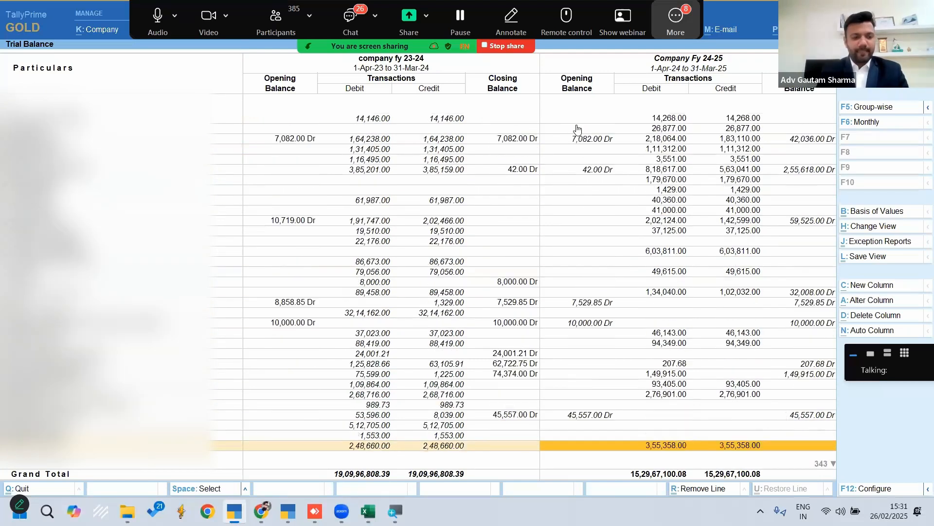
{"action": "key", "text": "Down"}
{"action": "key", "text": "Down"}
{"action": "key", "text": "Down"}
{"action": "key", "text": "Down"}
{"action": "key", "text": "Down"}
{"action": "key", "text": "Down"}
{"action": "key", "text": "Down"}
{"action": "key", "text": "Down"}
{"action": "key", "text": "Down"}
{"action": "key", "text": "Down"}
{"action": "key", "text": "Down"}
{"action": "key", "text": "Down"}
{"action": "key", "text": "Down"}
{"action": "key", "text": "Down"}
{"action": "key", "text": "Down"}
{"action": "key", "text": "Down"}
{"action": "key", "text": "Down"}
{"action": "key", "text": "Down"}
{"action": "key", "text": "Down"}
{"action": "key", "text": "Down"}
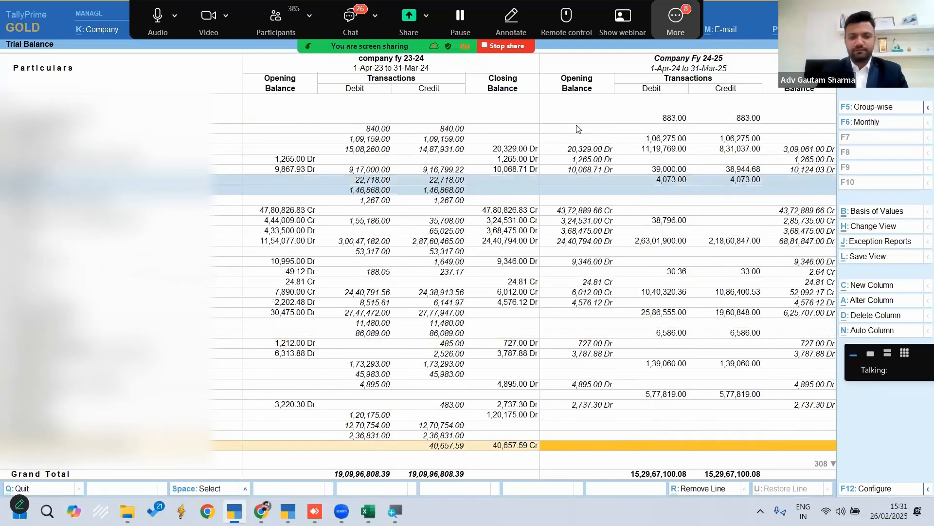
{"action": "key", "text": "Down"}
{"action": "key", "text": "Down"}
{"action": "key", "text": "Down"}
{"action": "key", "text": "Down"}
{"action": "key", "text": "Down"}
{"action": "key", "text": "Down"}
{"action": "key", "text": "Down"}
{"action": "key", "text": "Down"}
{"action": "key", "text": "Down"}
{"action": "key", "text": "Down"}
{"action": "key", "text": "Down"}
{"action": "key", "text": "Down"}
{"action": "key", "text": "Down"}
{"action": "key", "text": "Down"}
{"action": "key", "text": "Down"}
{"action": "key", "text": "Down"}
{"action": "key", "text": "Down"}
{"action": "key", "text": "Down"}
{"action": "key", "text": "Down"}
{"action": "key", "text": "Down"}
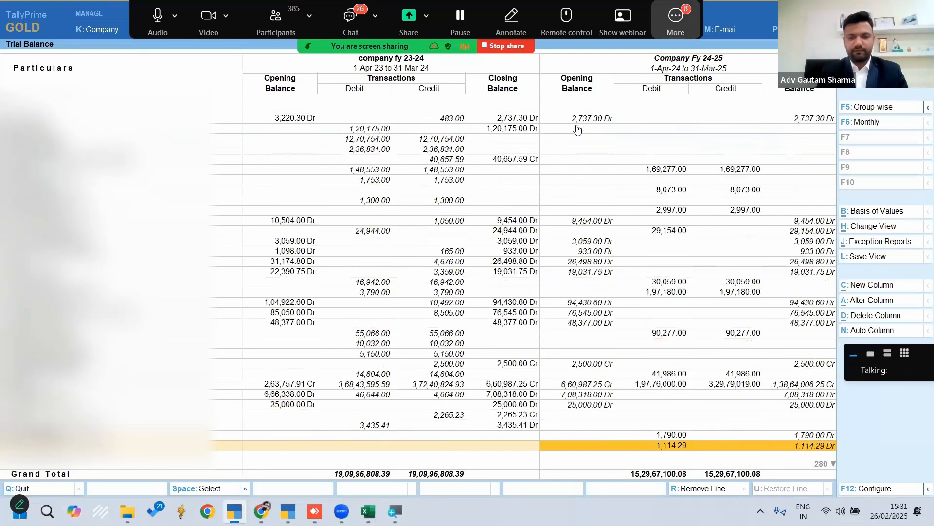
{"action": "key", "text": "Down"}
{"action": "key", "text": "Down"}
{"action": "key", "text": "Down"}
{"action": "key", "text": "Down"}
{"action": "key", "text": "Down"}
{"action": "key", "text": "Down"}
{"action": "key", "text": "Down"}
{"action": "key", "text": "Down"}
{"action": "key", "text": "Down"}
{"action": "key", "text": "Down"}
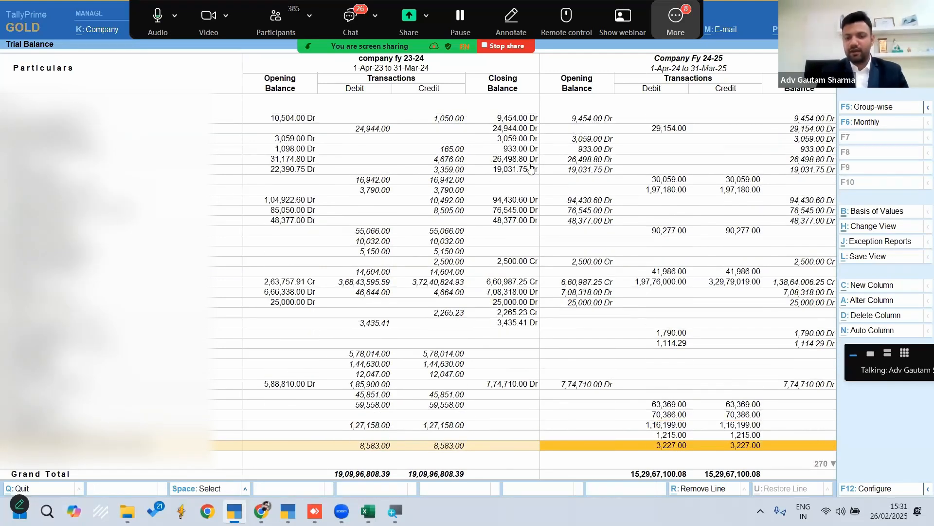
{"action": "key", "text": "Down"}
{"action": "key", "text": "Up"}
{"action": "key", "text": "Up"}
{"action": "key", "text": "Up"}
{"action": "key", "text": "Up"}
{"action": "key", "text": "Up"}
{"action": "key", "text": "Up"}
{"action": "key", "text": "Down"}
{"action": "key", "text": "Down"}
{"action": "key", "text": "Down"}
{"action": "key", "text": "Down"}
{"action": "key", "text": "Down"}
{"action": "key", "text": "Down"}
{"action": "key", "text": "Down"}
{"action": "key", "text": "Down"}
{"action": "key", "text": "Down"}
{"action": "key", "text": "Down"}
{"action": "key", "text": "Down"}
{"action": "key", "text": "Down"}
{"action": "key", "text": "Down"}
{"action": "key", "text": "Down"}
{"action": "key", "text": "Down"}
{"action": "key", "text": "Down"}
{"action": "key", "text": "Down"}
{"action": "key", "text": "Down"}
{"action": "key", "text": "Down"}
{"action": "key", "text": "Down"}
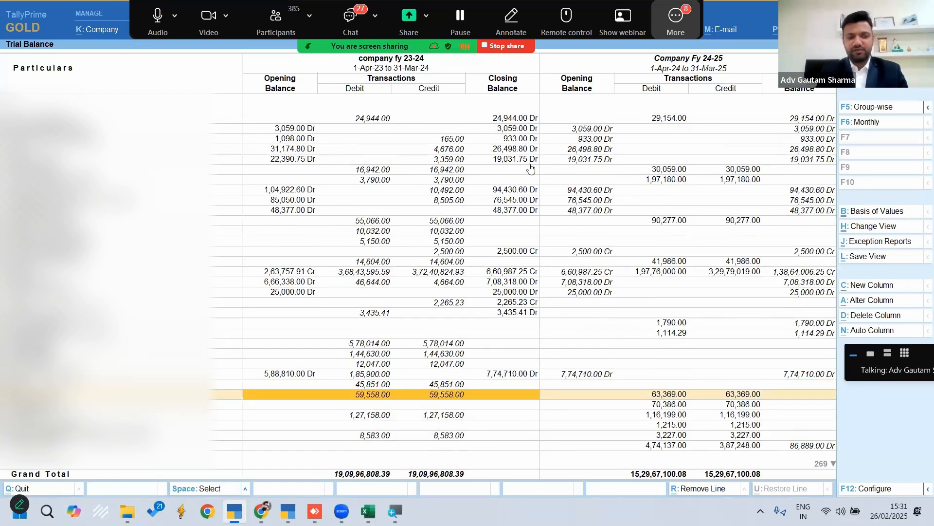
{"action": "key", "text": "Down"}
{"action": "key", "text": "Down"}
{"action": "key", "text": "Down"}
{"action": "key", "text": "Down"}
{"action": "key", "text": "Down"}
{"action": "key", "text": "Down"}
{"action": "key", "text": "Down"}
{"action": "key", "text": "Down"}
{"action": "key", "text": "Down"}
{"action": "key", "text": "Down"}
{"action": "key", "text": "Down"}
{"action": "key", "text": "Down"}
{"action": "key", "text": "Down"}
{"action": "key", "text": "Down"}
{"action": "key", "text": "Down"}
{"action": "key", "text": "Down"}
{"action": "key", "text": "Down"}
{"action": "key", "text": "Down"}
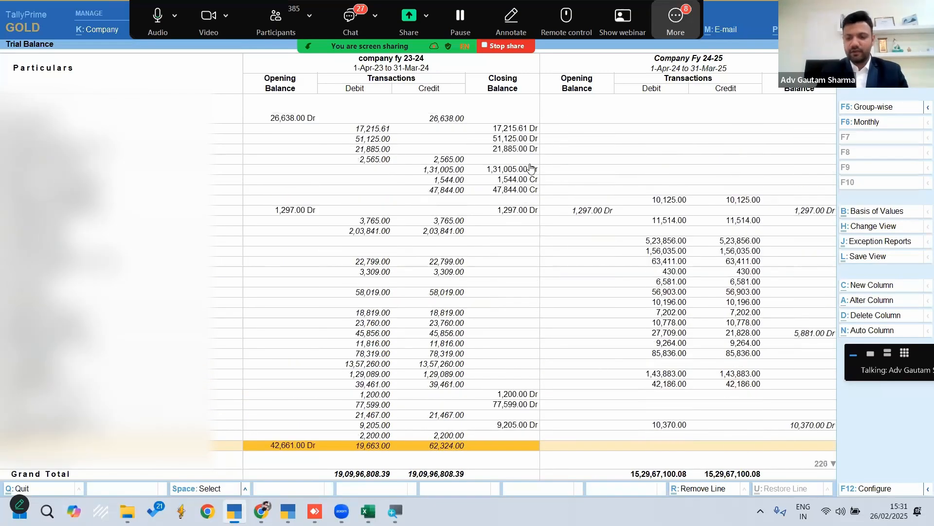
Examine the ledgers at the end of the list for closing and opening balances that differ between the two companies
{"action": "key", "text": "End"}
{"action": "key", "text": "Up"}
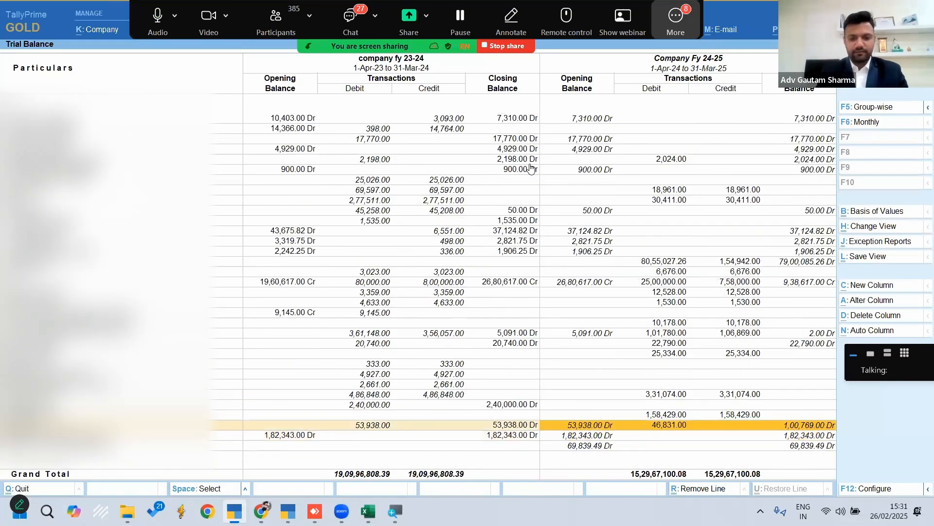
{"action": "key", "text": "Down"}
{"action": "key", "text": "Up"}
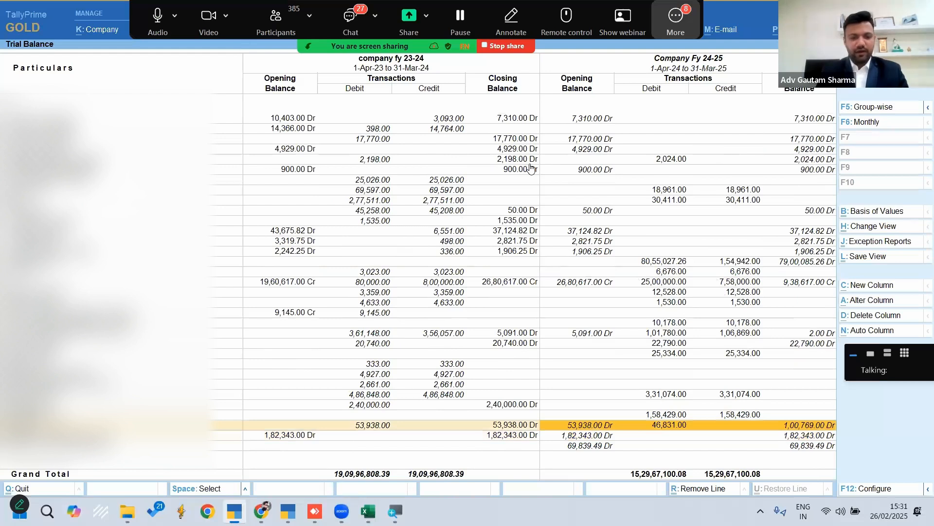
{"action": "key", "text": "Up"}
{"action": "key", "text": "Up"}
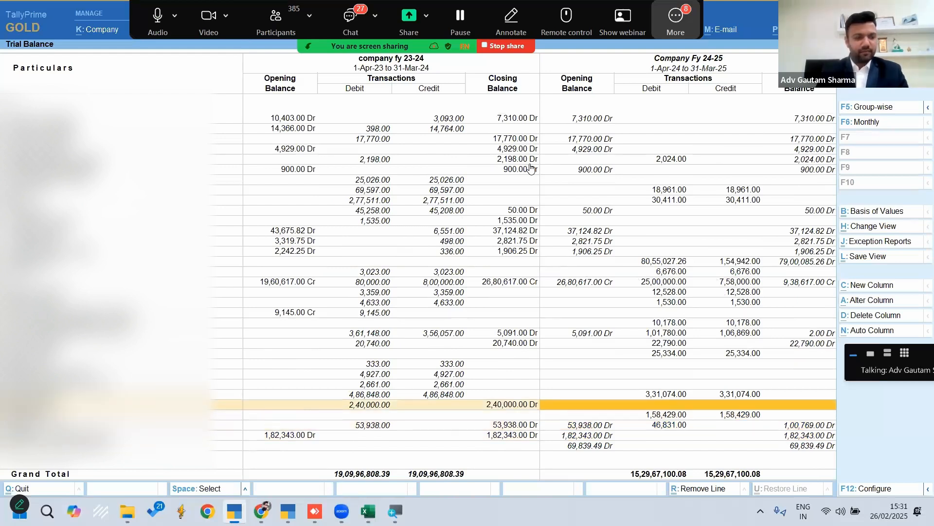
{"action": "key", "text": "Down"}
{"action": "key", "text": "Up"}
{"action": "key", "text": "Up"}
{"action": "key", "text": "Up"}
{"action": "key", "text": "Up"}
{"action": "key", "text": "Up"}
{"action": "key", "text": "Up"}
{"action": "key", "text": "Up"}
{"action": "key", "text": "Up"}
{"action": "key", "text": "Up"}
{"action": "key", "text": "Up"}
{"action": "key", "text": "Up"}
{"action": "key", "text": "Up"}
{"action": "key", "text": "Up"}
{"action": "key", "text": "Up"}
{"action": "key", "text": "Up"}
{"action": "key", "text": "Up"}
{"action": "key", "text": "Up"}
{"action": "key", "text": "Up"}
{"action": "key", "text": "Up"}
{"action": "key", "text": "Up"}
{"action": "key", "text": "Up"}
{"action": "key", "text": "Up"}
{"action": "key", "text": "Up"}
{"action": "key", "text": "Up"}
{"action": "key", "text": "Up"}
{"action": "key", "text": "Up"}
{"action": "key", "text": "Up"}
{"action": "key", "text": "Up"}
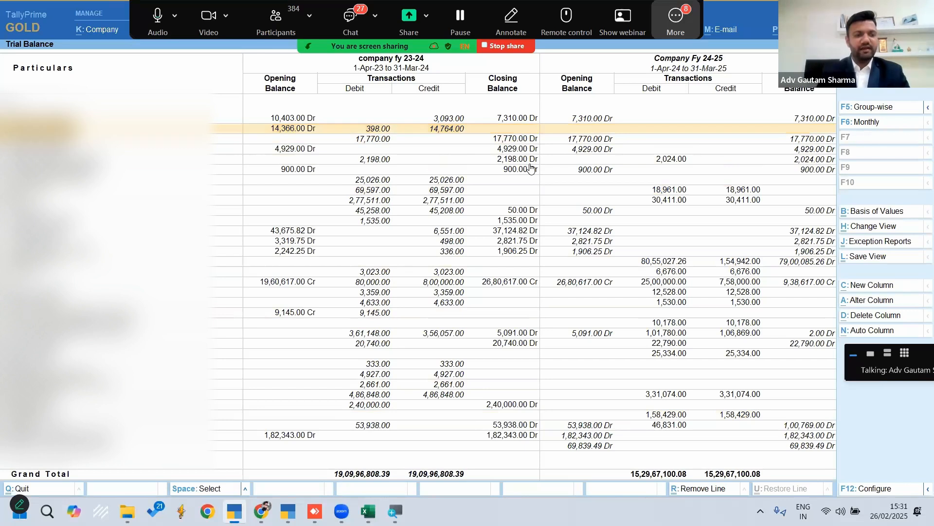
Rename the ledger TDS FY23-24 (Asset) to TDS FY23-24 (Assets) in company fy 23-24 and save it
{"action": "key", "text": "Down"}
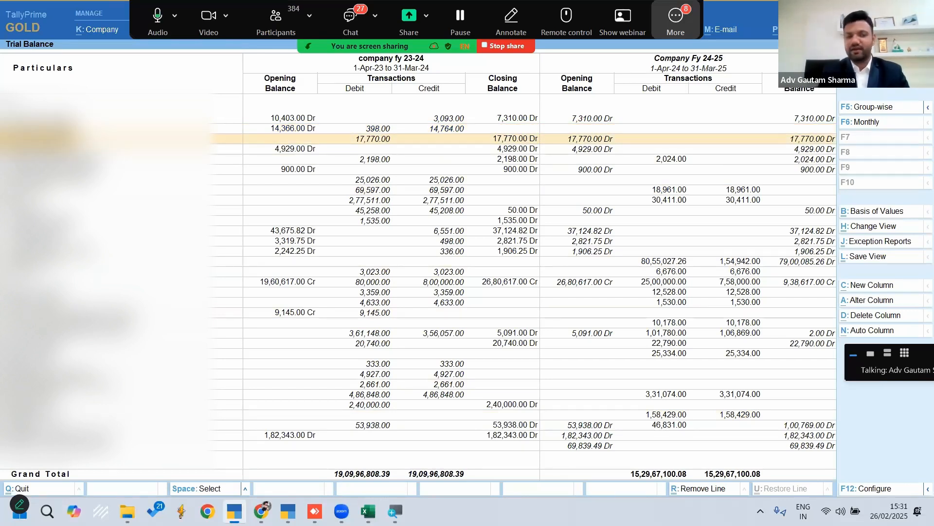
{"action": "key", "text": "Right"}
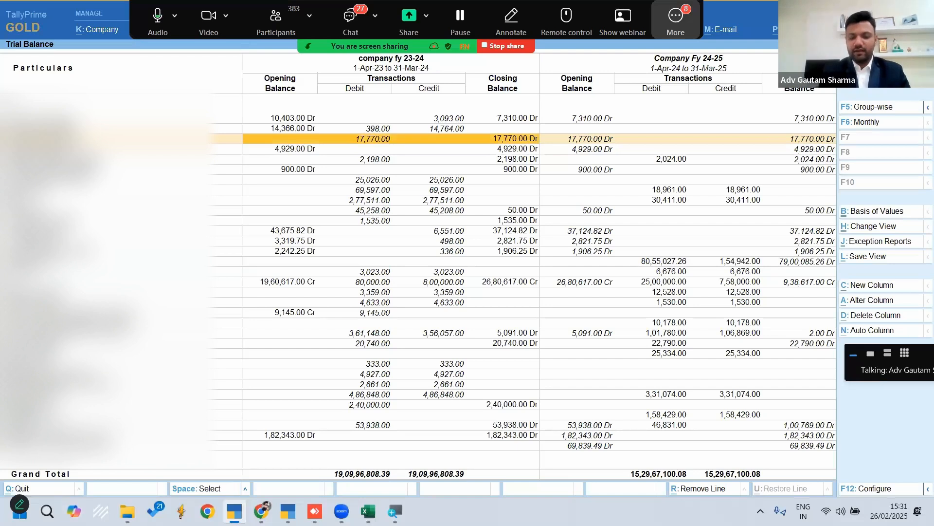
{"action": "key", "text": "ctrl+Return"}
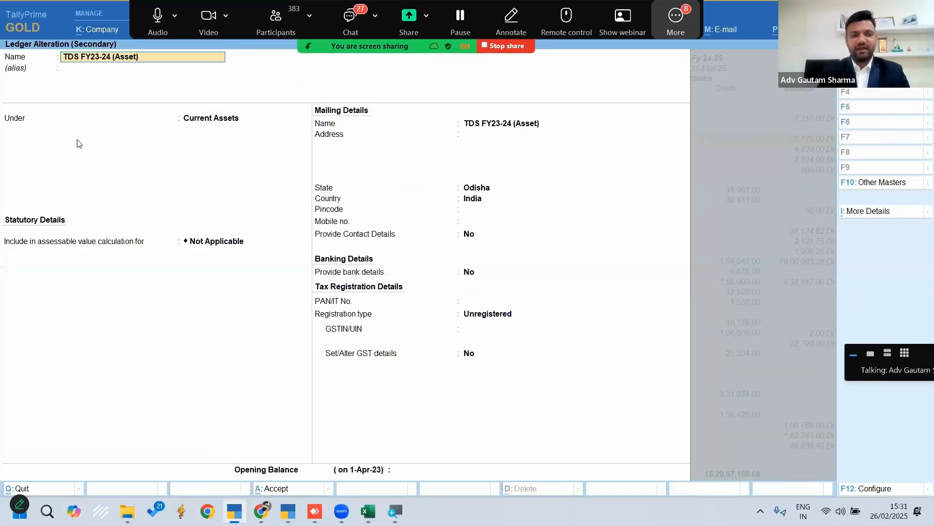
{"action": "key", "text": "BackSpace"}
{"action": "type", "text": "s"}
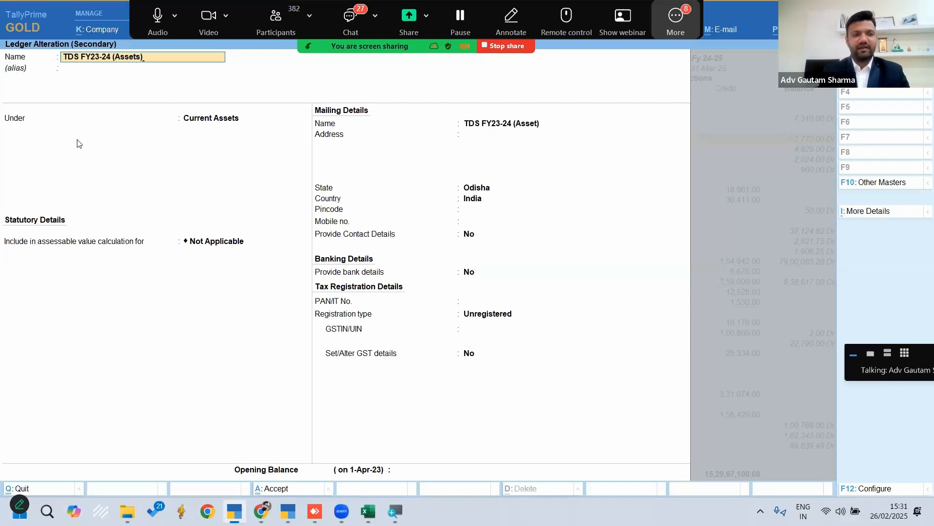
{"action": "type", "text": "s"}
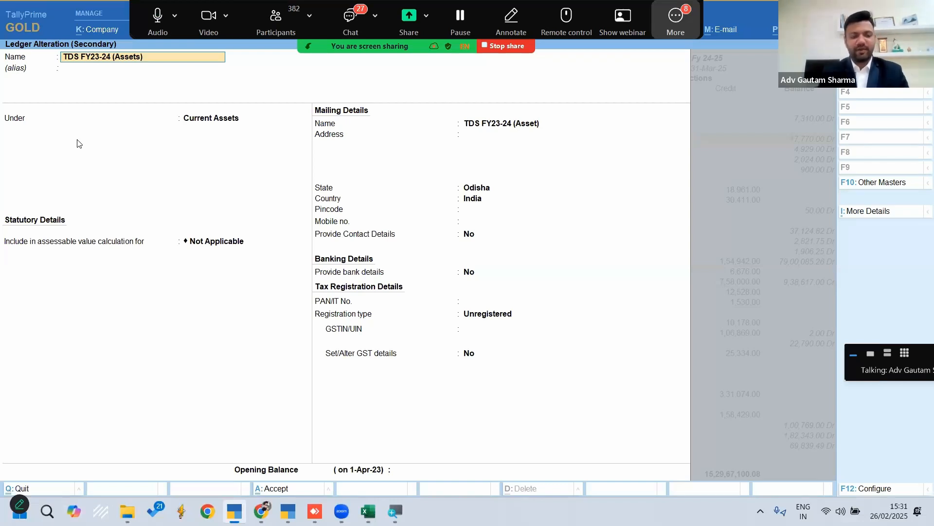
{"action": "key", "text": "ctrl+a"}
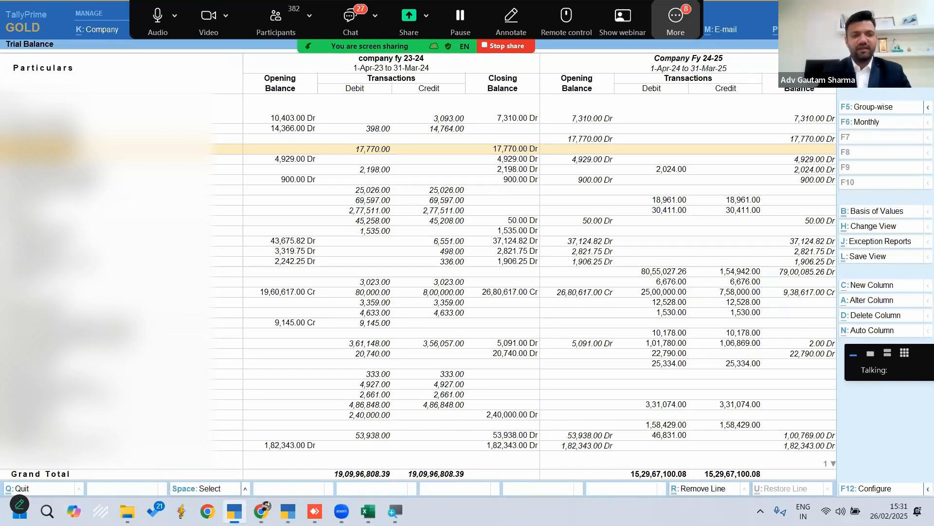
Select the two adjacent Trial Balance lines for TDS FY23-24 (Asset) and TDS FY23-24 (Assets)
{"action": "key", "text": "Up"}
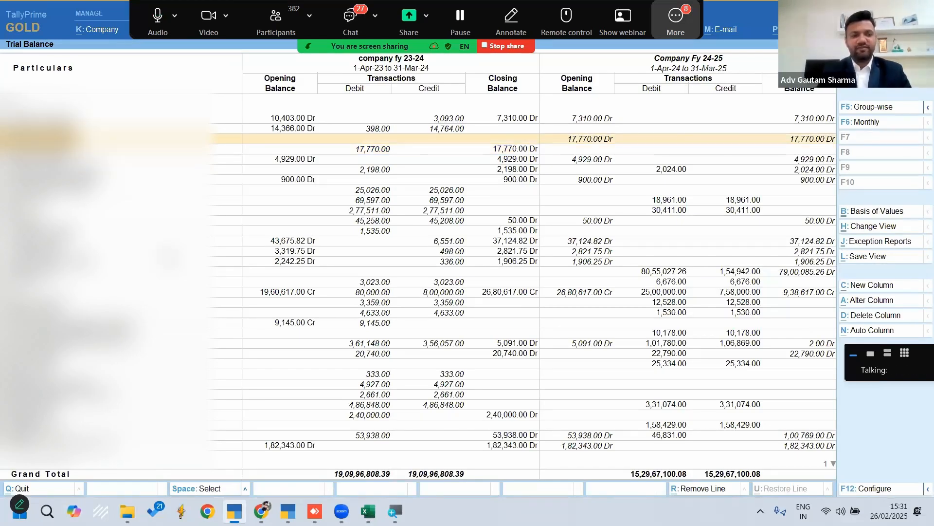
{"action": "key", "text": "Down"}
{"action": "key", "text": "Right"}
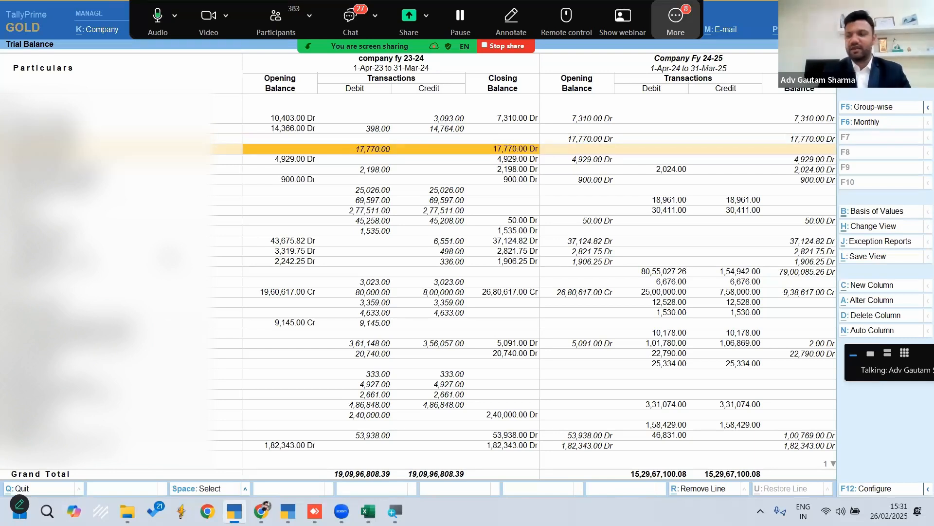
{"action": "key", "text": "space"}
{"action": "key", "text": "space"}
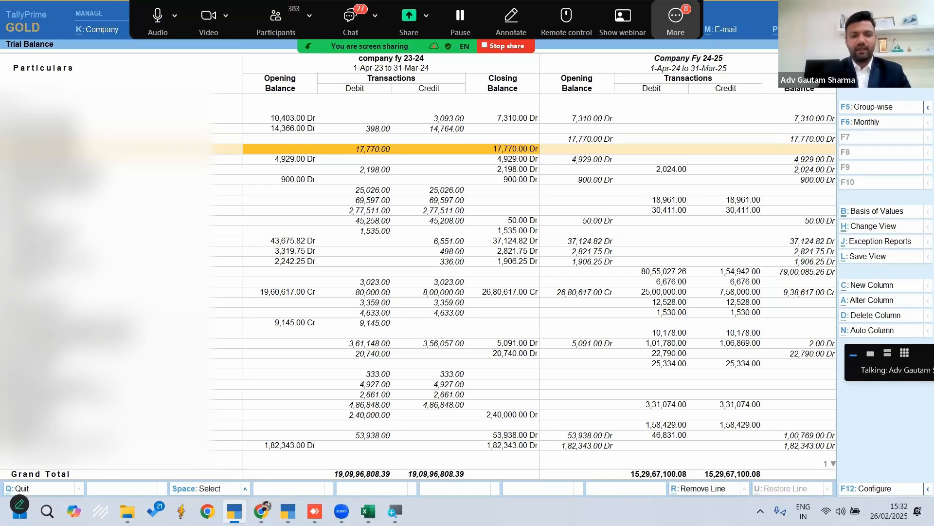
{"action": "key", "text": "Right"}
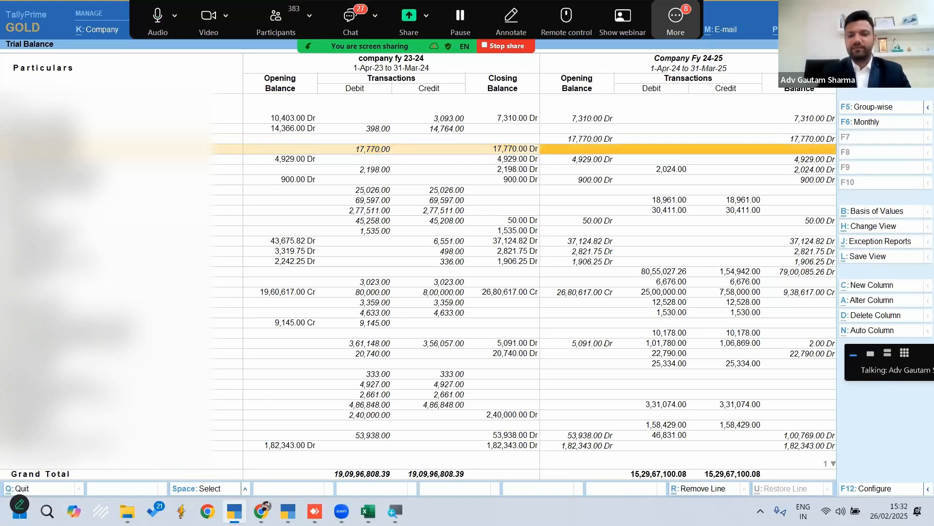
{"action": "key", "text": "Up"}
{"action": "key", "text": "space"}
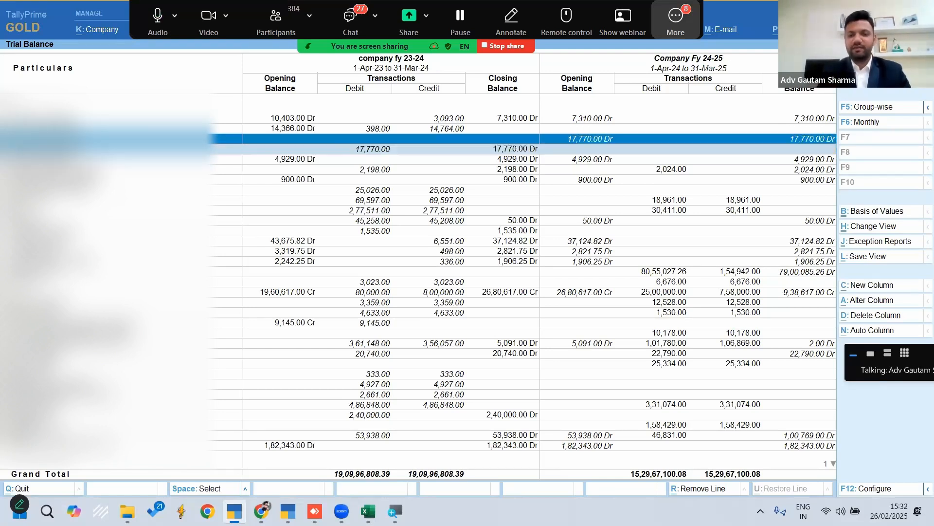
Compare the two selected TDS FY23-24 lines across both companies and clear their selection
{"action": "key", "text": "Down"}
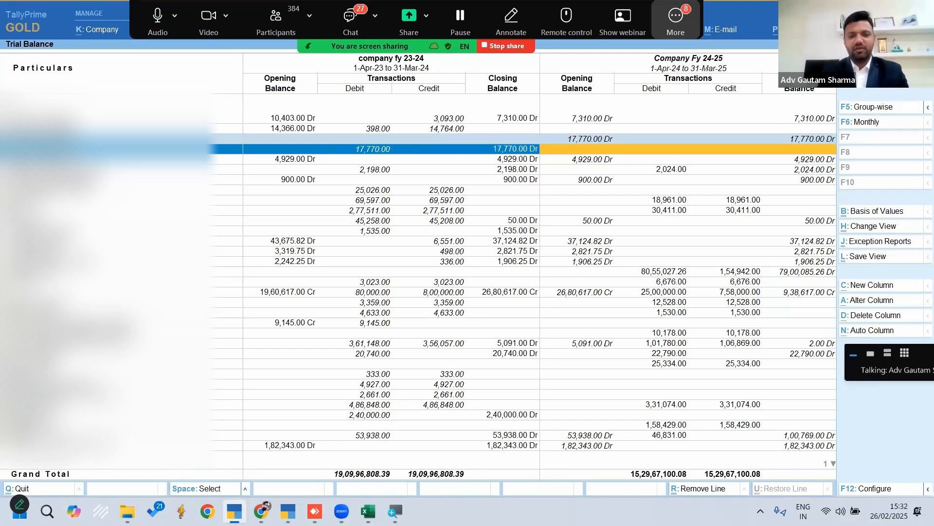
{"action": "key", "text": "Down"}
{"action": "key", "text": "Up"}
{"action": "key", "text": "Escape"}
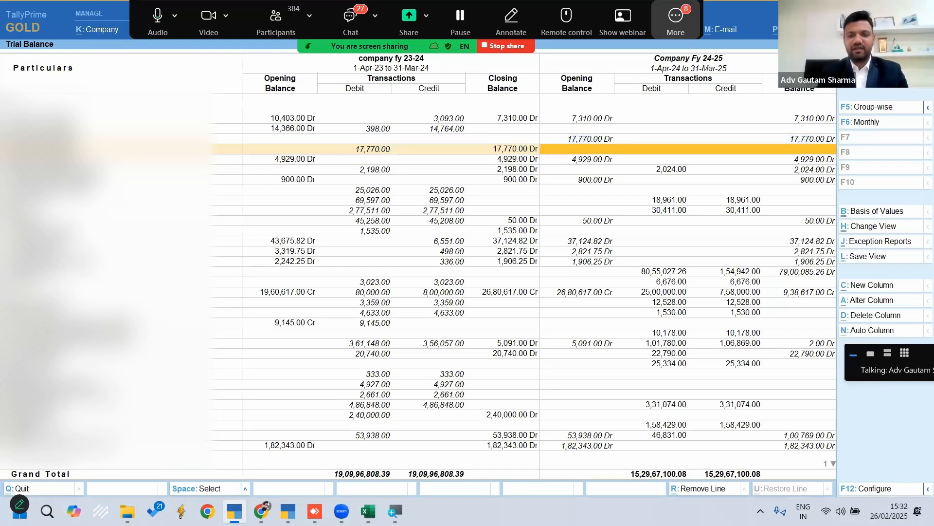
Rename the ledger TDS FY23-24 (Asset) to TDS FY23-24 (Assets) in Company Fy 24-25 and save it
{"action": "key", "text": "Up"}
{"action": "key", "text": "Left"}
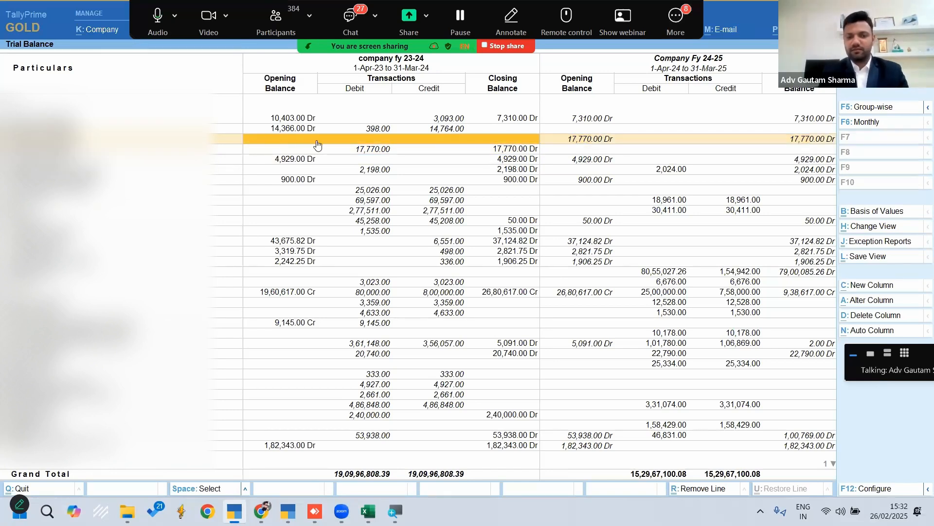
{"action": "key", "text": "Right"}
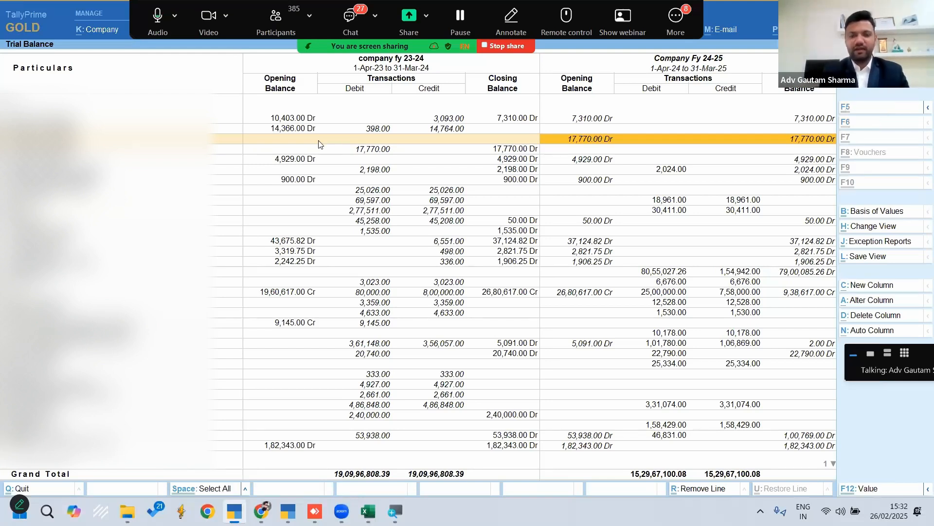
{"action": "key", "text": "ctrl+Return"}
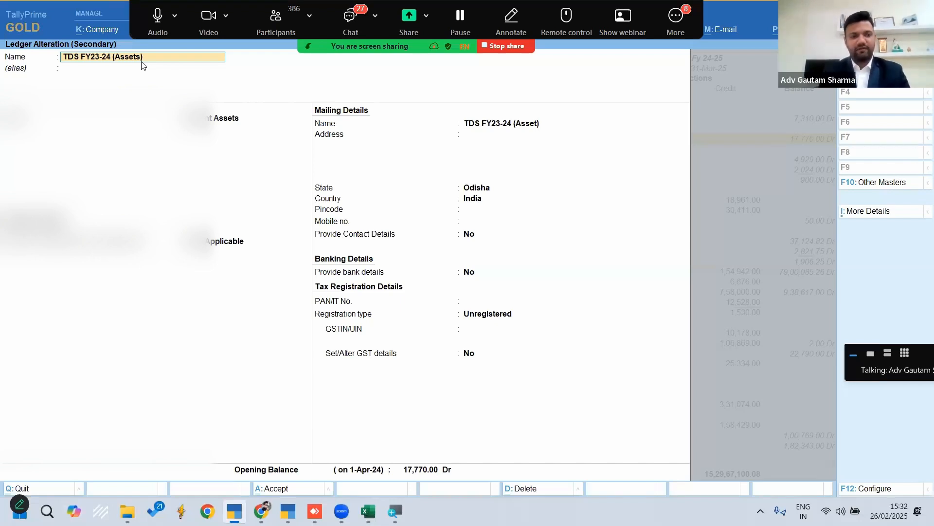
{"action": "key", "text": "ctrl"}
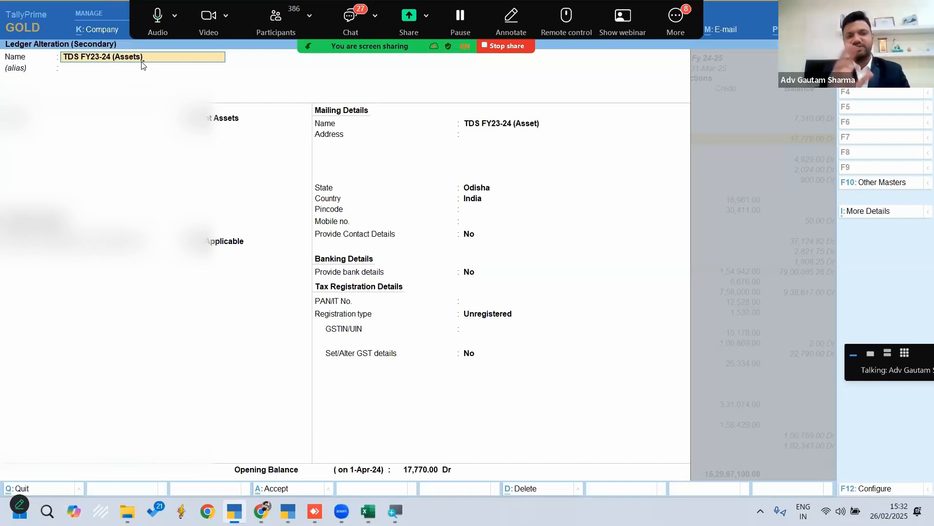
{"action": "key", "text": "ctrl"}
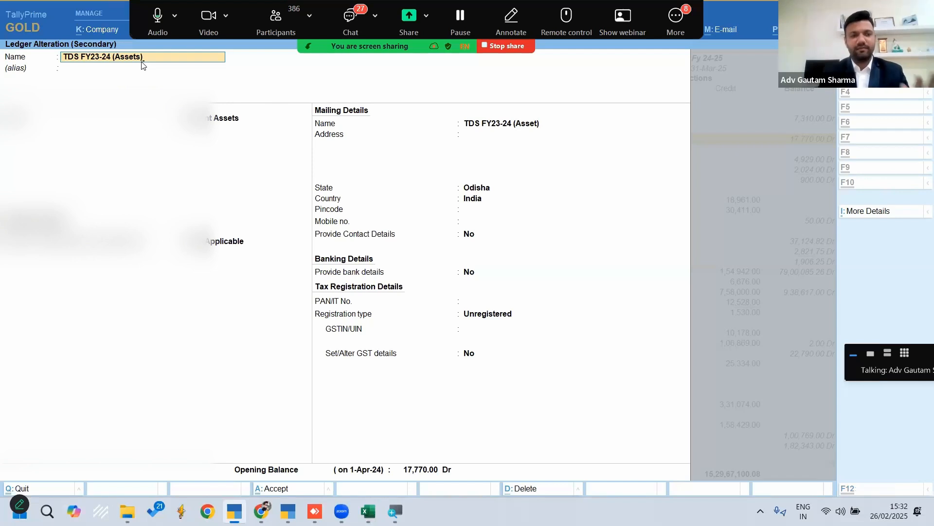
{"action": "key", "text": "ctrl+a"}
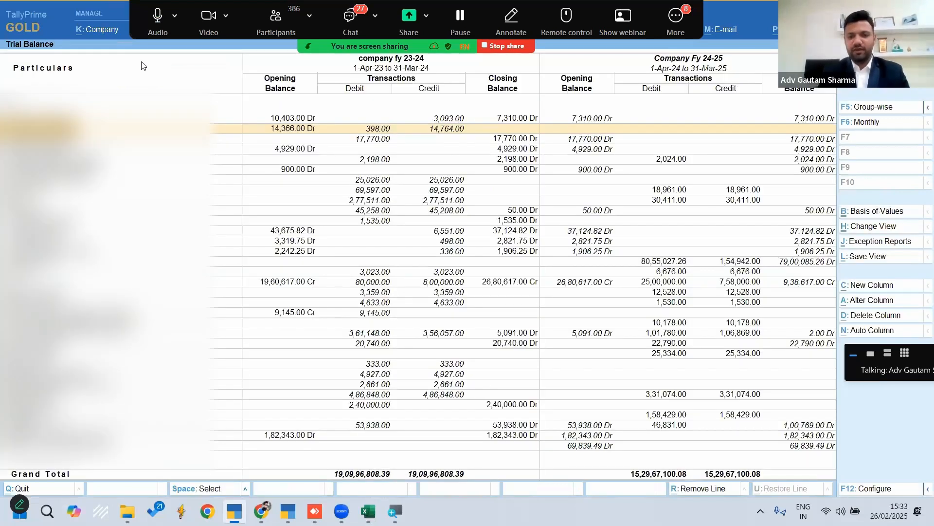
Mark the combined TDS FY23-24 (Assets) line and switch the Trial Balance to group-wise display
{"action": "key", "text": "Down"}
{"action": "key", "text": "space"}
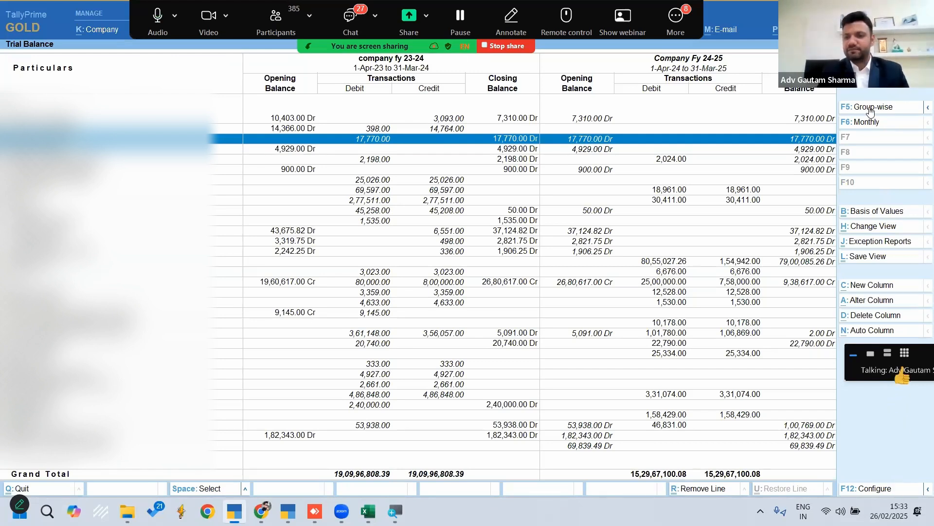
{"action": "key", "text": "F5"}
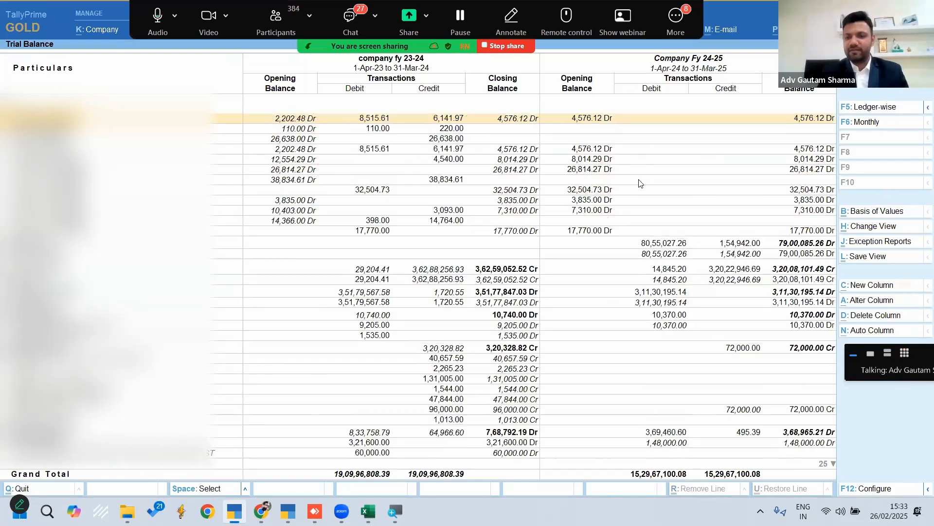
{"action": "scroll", "coordinate": [744, 384], "scroll_direction": "up", "scroll_amount": 5}
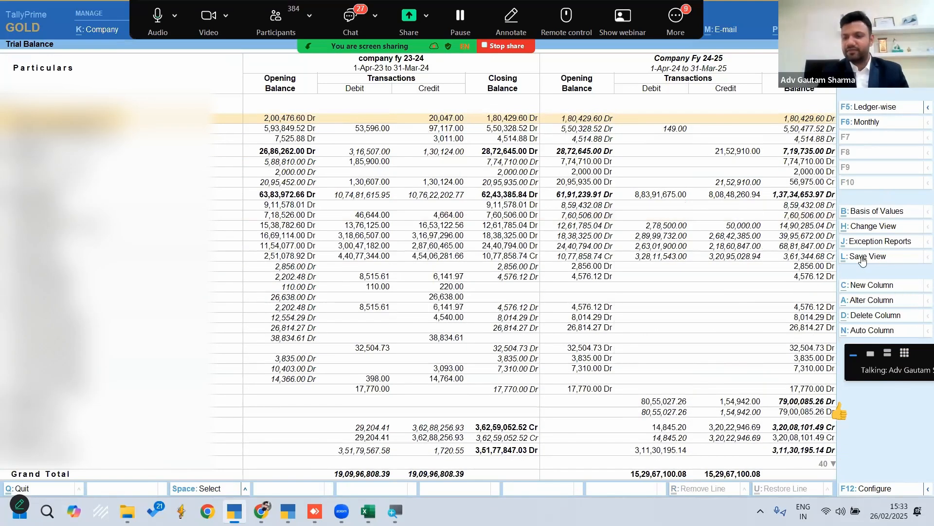
Start saving the current report view under the name Compare 2 Years Cl & Op Balances
{"action": "left_click", "coordinate": [863, 258]}
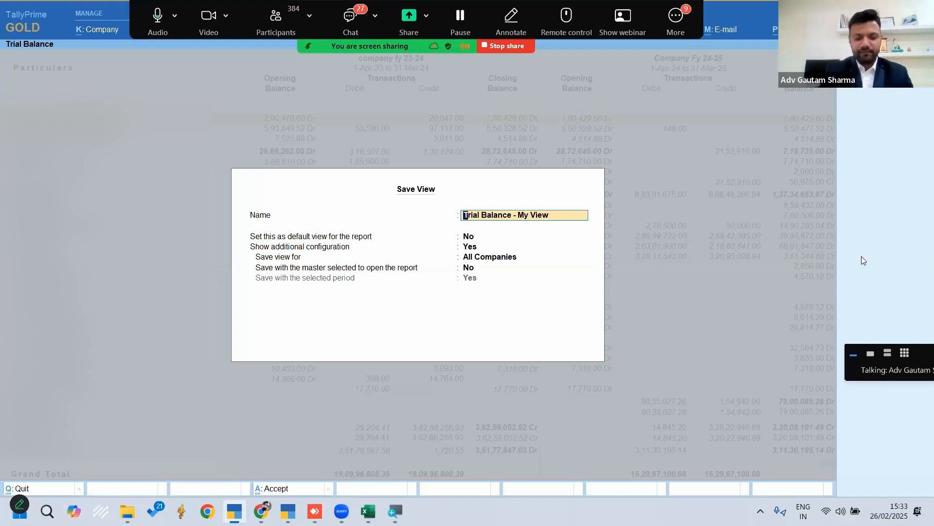
{"action": "type", "text": "Compare Tr"}
{"action": "key", "text": "BackSpace"}
{"action": "key", "text": "BackSpace"}
{"action": "key", "text": "BackSpace"}
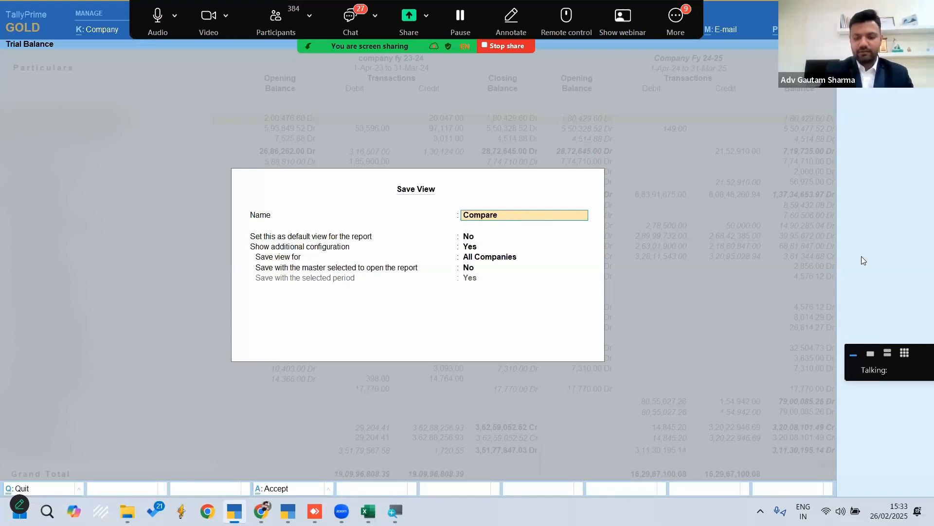
{"action": "type", "text": "2 Years"}
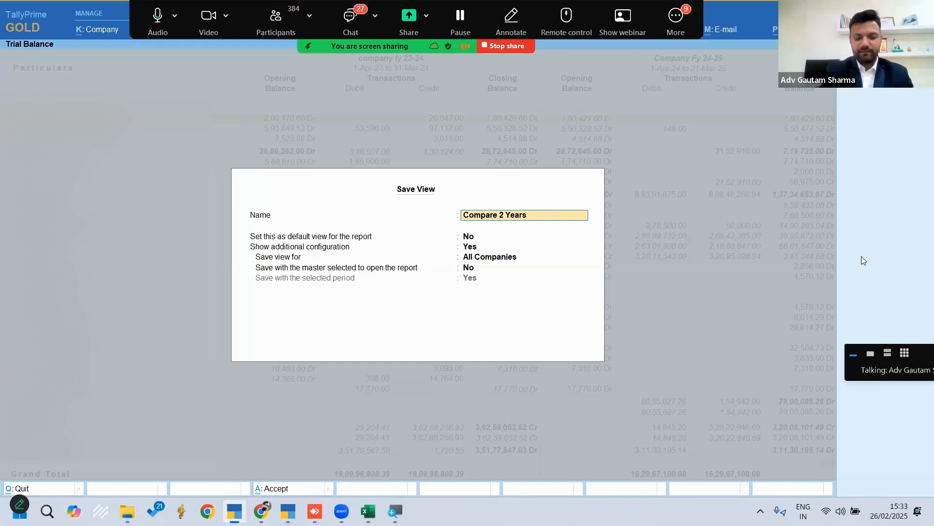
{"action": "type", "text": " Cl &"}
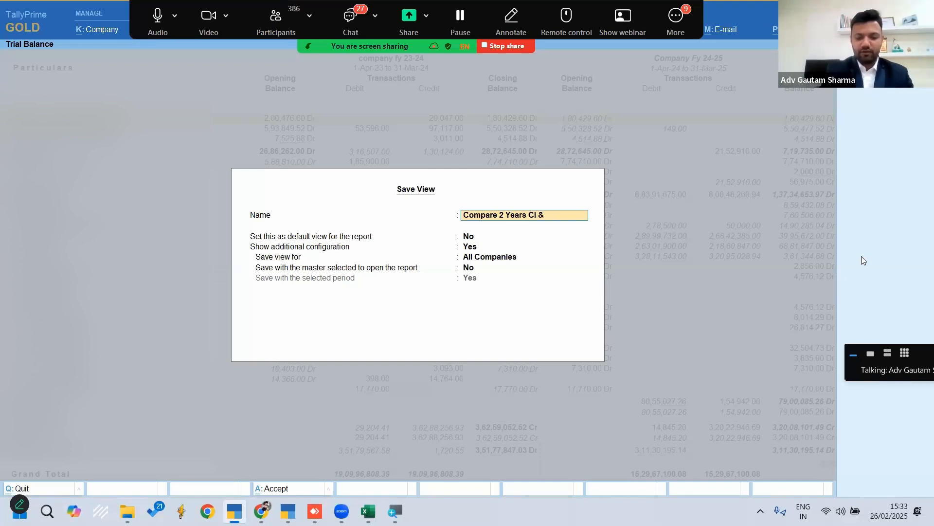
{"action": "type", "text": " Op Balances"}
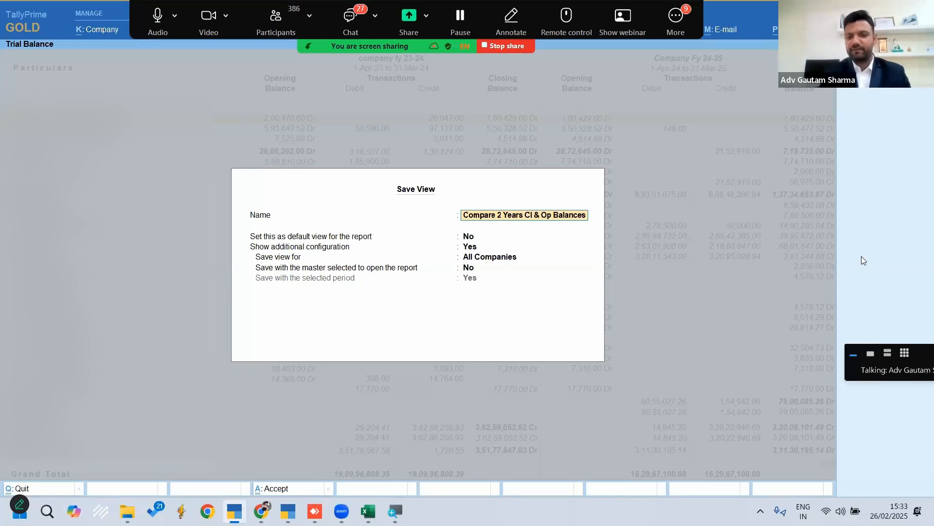
Save the view for All Companies, neither as the report's default nor with the selected master
{"action": "key", "text": "Return"}
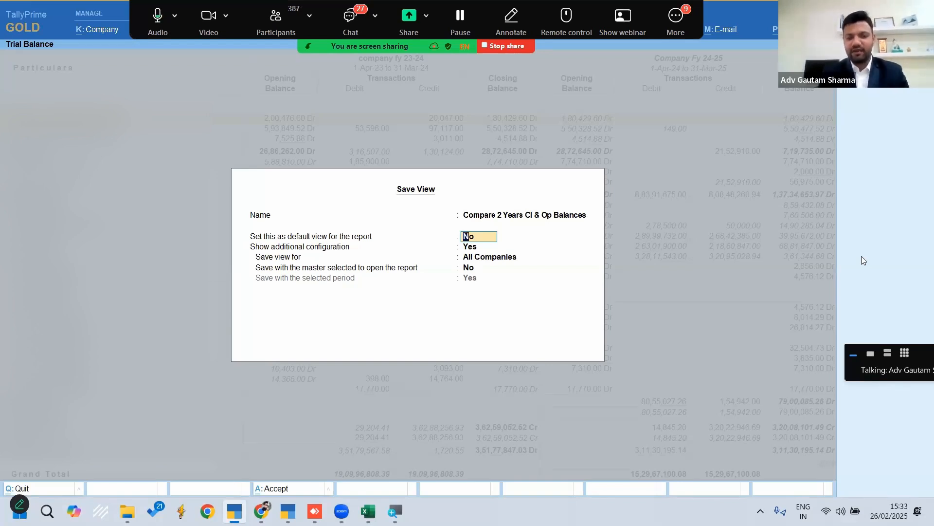
{"action": "key", "text": "Return"}
{"action": "key", "text": "Return"}
{"action": "key", "text": "Return"}
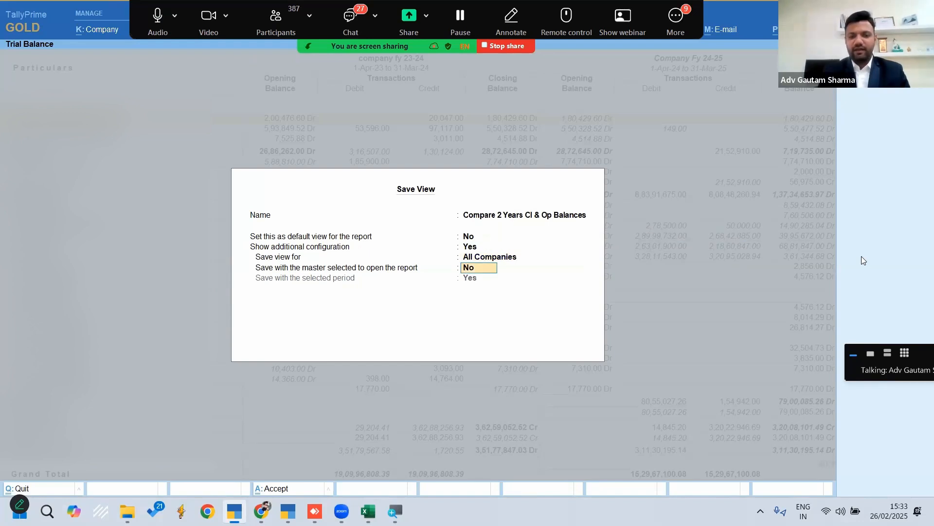
{"action": "key", "text": "BackSpace"}
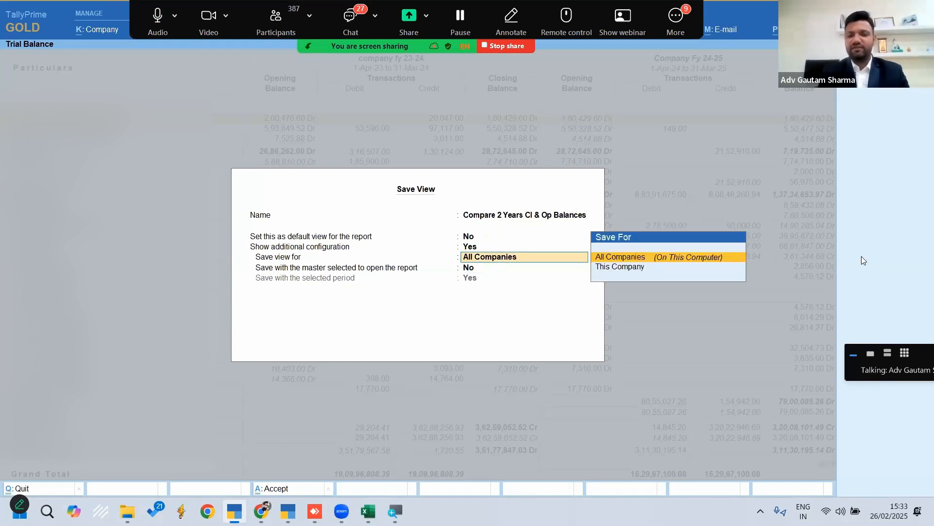
{"action": "key", "text": "Return"}
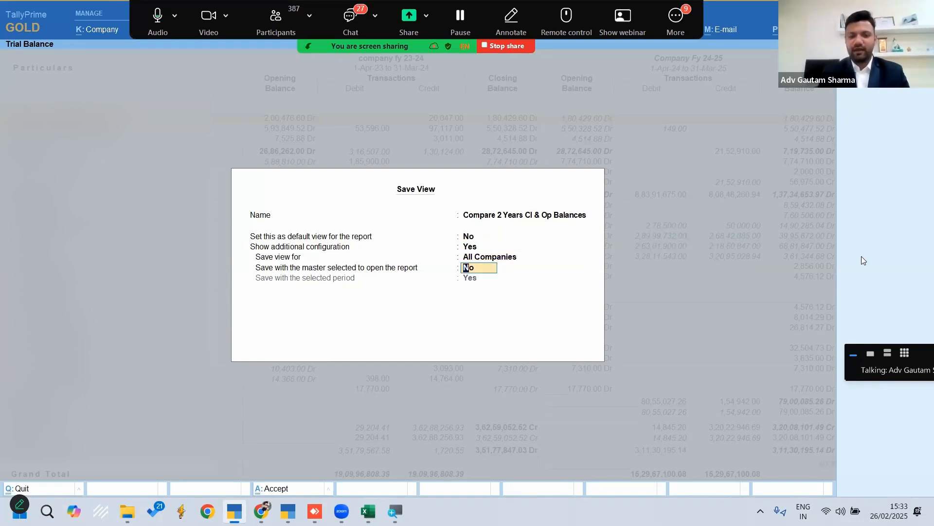
{"action": "key", "text": "Return"}
{"action": "key", "text": "Return"}
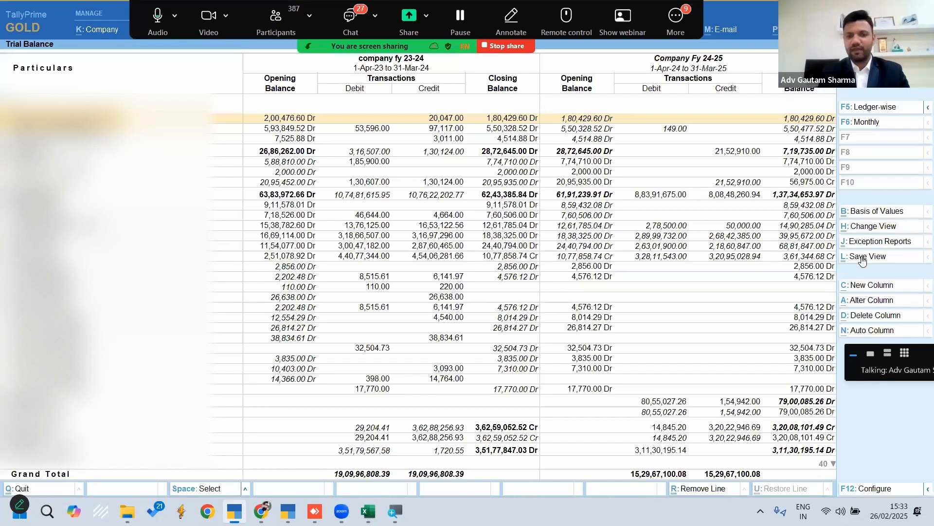
Return to the Gateway of Tally and open the saved view Compare 2 Years Cl & Op Balances
{"action": "key", "text": "Escape"}
{"action": "key", "text": "Escape"}
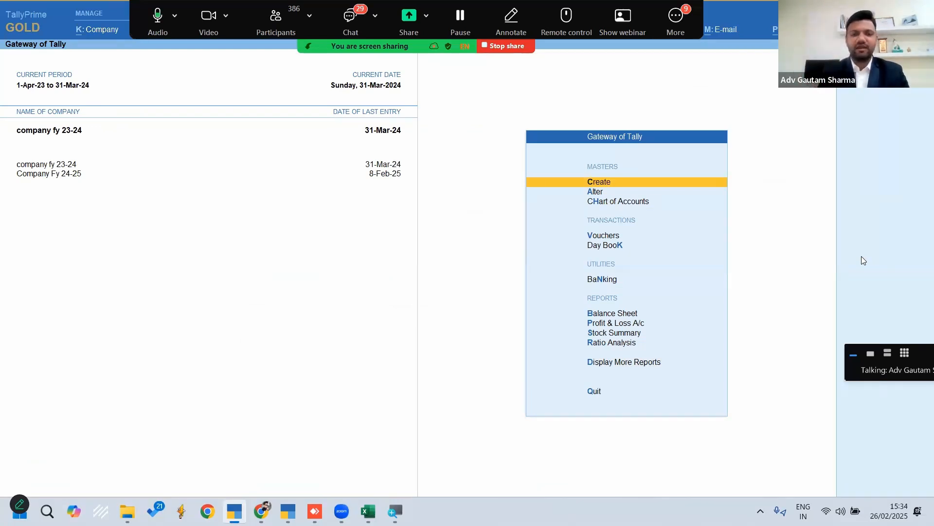
{"action": "key", "text": "alt+g"}
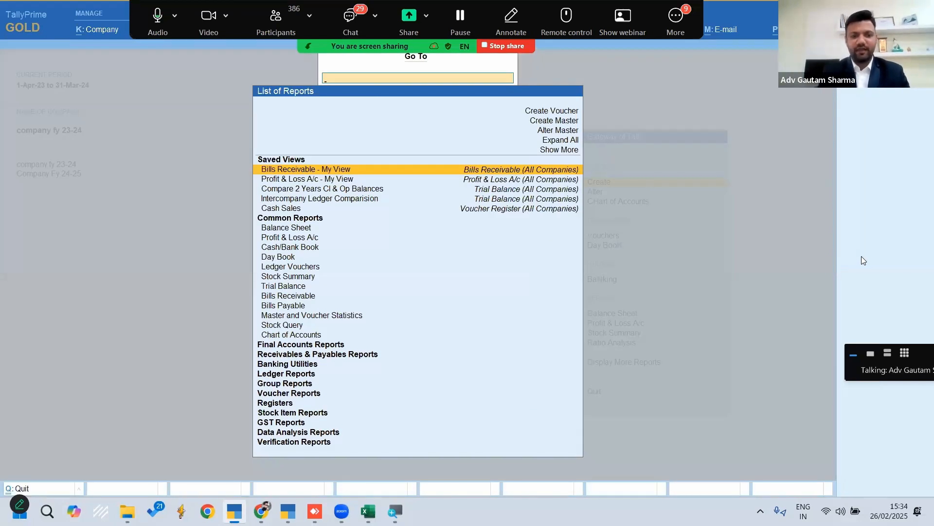
{"action": "key", "text": "Down"}
{"action": "key", "text": "Down"}
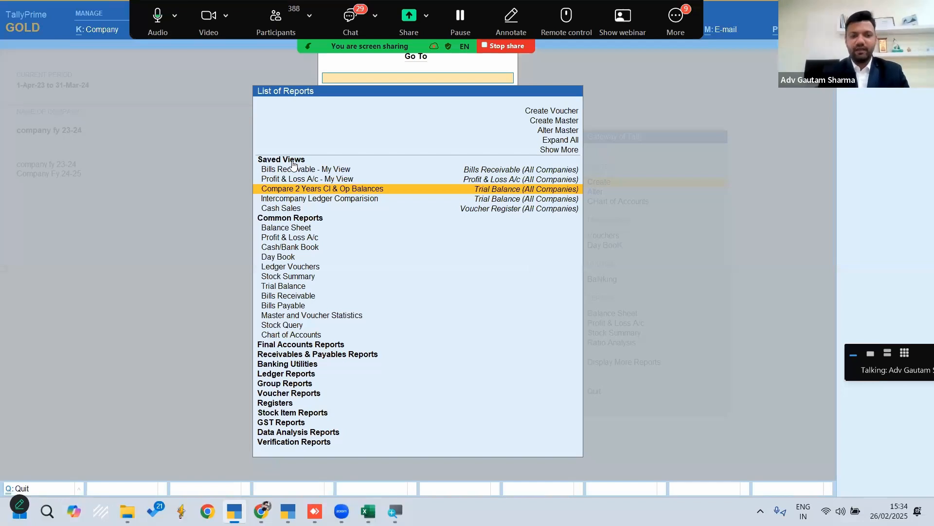
{"action": "left_click", "coordinate": [342, 193]}
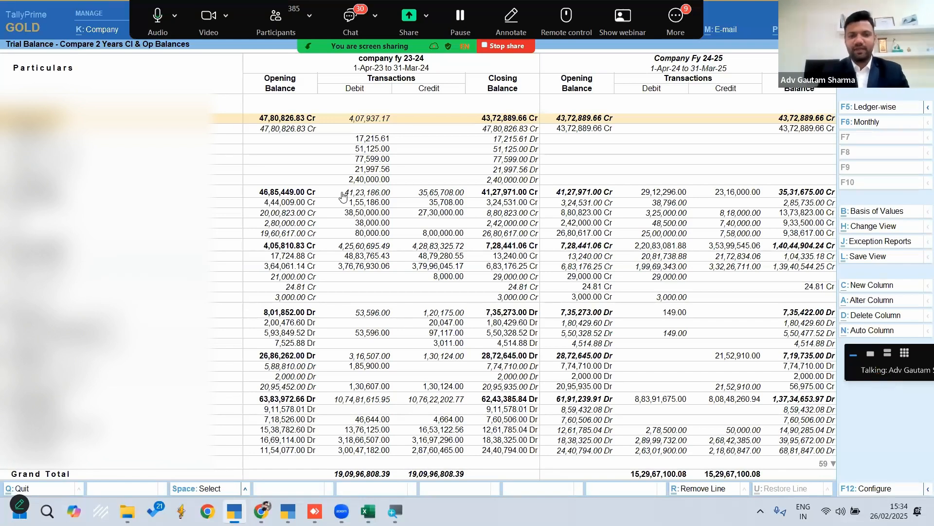
Examine the lines of the saved view, comparing 23-24 closing balances with 24-25 opening balances
{"action": "key", "text": "Down"}
{"action": "key", "text": "Down"}
{"action": "key", "text": "Down"}
{"action": "key", "text": "Down"}
{"action": "key", "text": "Down"}
{"action": "key", "text": "Down"}
{"action": "key", "text": "Down"}
{"action": "key", "text": "Down"}
{"action": "key", "text": "Down"}
{"action": "key", "text": "Down"}
{"action": "key", "text": "Down"}
{"action": "key", "text": "Down"}
{"action": "key", "text": "Down"}
{"action": "key", "text": "Down"}
{"action": "key", "text": "Down"}
{"action": "key", "text": "Down"}
{"action": "key", "text": "Down"}
{"action": "key", "text": "Down"}
{"action": "key", "text": "Down"}
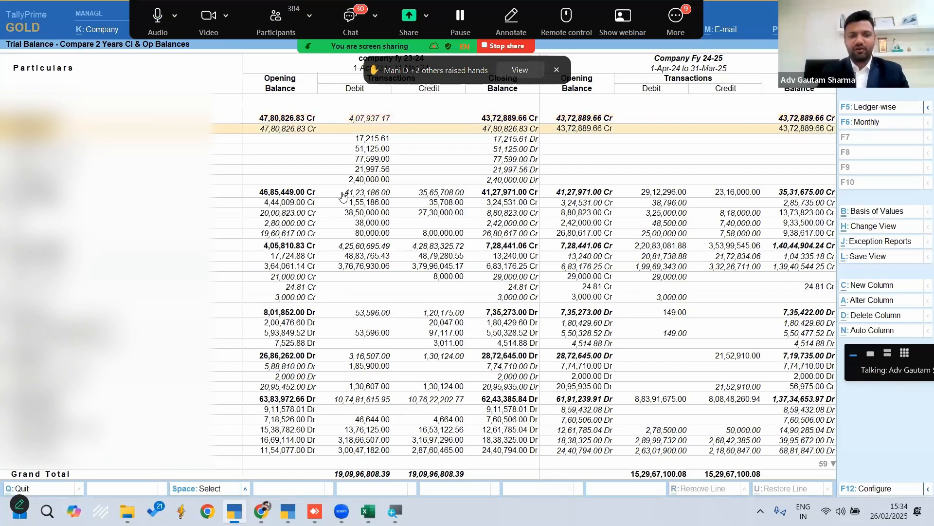
{"action": "key", "text": "Down"}
{"action": "key", "text": "Down"}
{"action": "key", "text": "Down"}
{"action": "key", "text": "Down"}
{"action": "key", "text": "Down"}
{"action": "key", "text": "Down"}
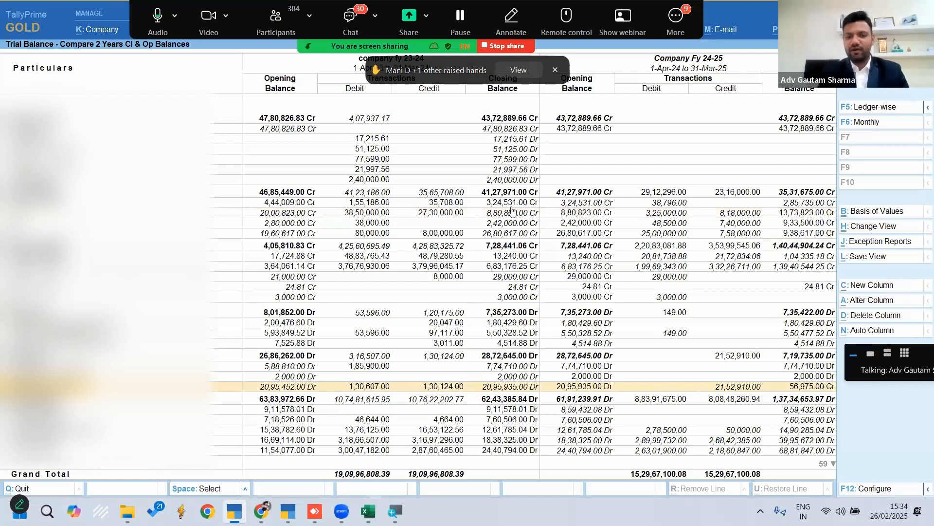
{"action": "left_click", "coordinate": [574, 204]}
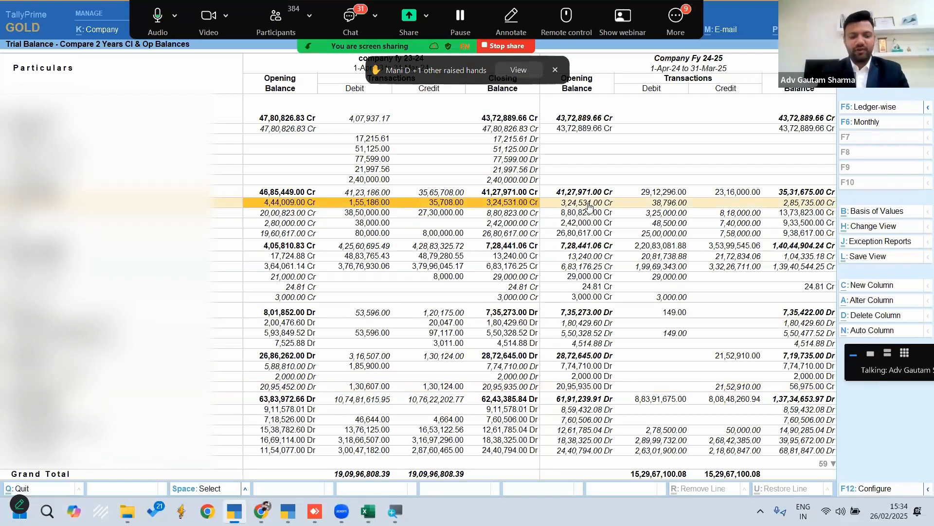
Start exporting the current Trial Balance report and open the folder path setting in its export configuration
{"action": "key", "text": "alt+e"}
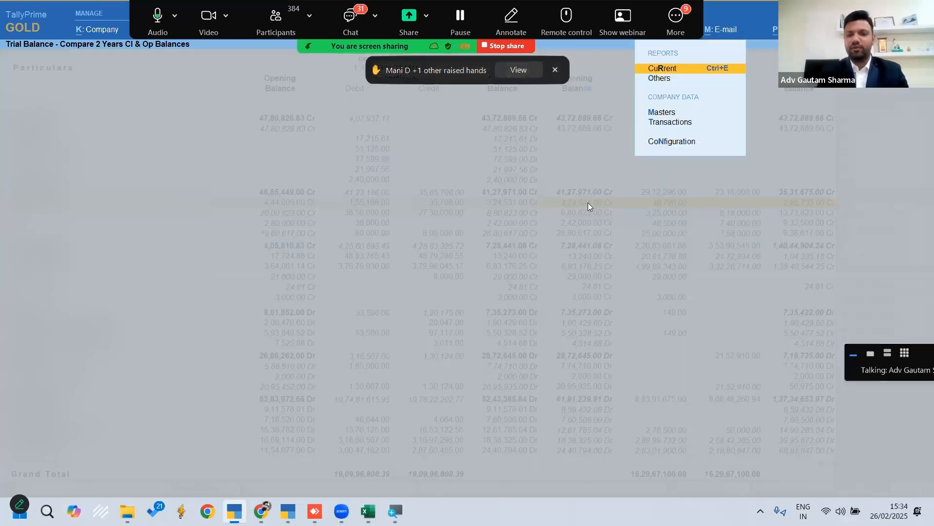
{"action": "key", "text": "Return"}
{"action": "key", "text": "Down"}
{"action": "key", "text": "Down"}
{"action": "key", "text": "Down"}
{"action": "key", "text": "Down"}
{"action": "key", "text": "Down"}
{"action": "key", "text": "Down"}
{"action": "key", "text": "Down"}
{"action": "key", "text": "Down"}
{"action": "key", "text": "Down"}
{"action": "key", "text": "Down"}
{"action": "key", "text": "Down"}
{"action": "key", "text": "Down"}
{"action": "key", "text": "Down"}
{"action": "key", "text": "Down"}
{"action": "key", "text": "Down"}
{"action": "key", "text": "Down"}
{"action": "key", "text": "Down"}
{"action": "key", "text": "Down"}
{"action": "key", "text": "Down"}
{"action": "key", "text": "Up"}
{"action": "key", "text": "Return"}
{"action": "type", "text": "De"}
{"action": "key", "text": "Down"}
{"action": "key", "text": "Up"}
{"action": "key", "text": "Up"}
{"action": "key", "text": "Return"}
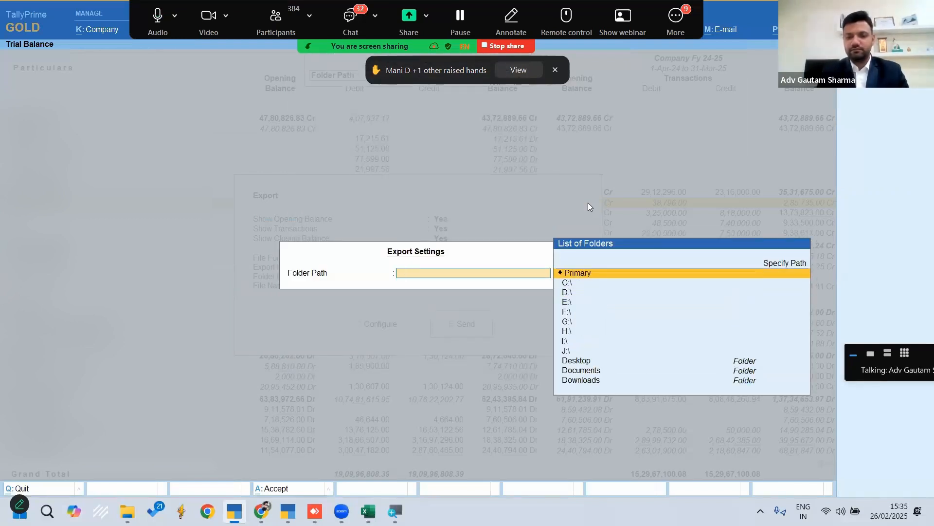
Set the export folder to the Desktop and open the file name setting
{"action": "key", "text": "Down"}
{"action": "key", "text": "Down"}
{"action": "key", "text": "Down"}
{"action": "key", "text": "Down"}
{"action": "key", "text": "Down"}
{"action": "key", "text": "Down"}
{"action": "key", "text": "Down"}
{"action": "key", "text": "Down"}
{"action": "key", "text": "Down"}
{"action": "key", "text": "Return"}
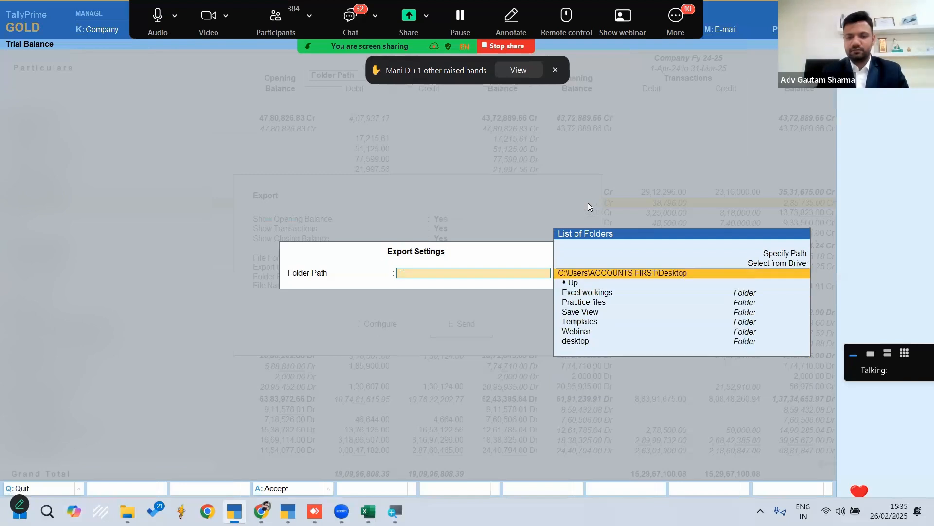
{"action": "key", "text": "Return"}
{"action": "key", "text": "Down"}
{"action": "key", "text": "Return"}
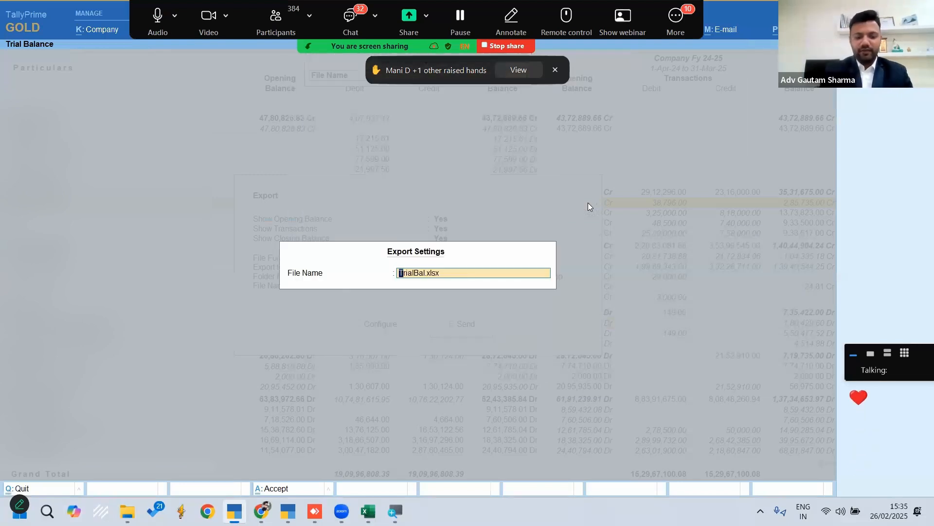
Name the export file compare tb and export the Trial Balance to Excel
{"action": "type", "text": "compare tb"}
{"action": "key", "text": "Return"}
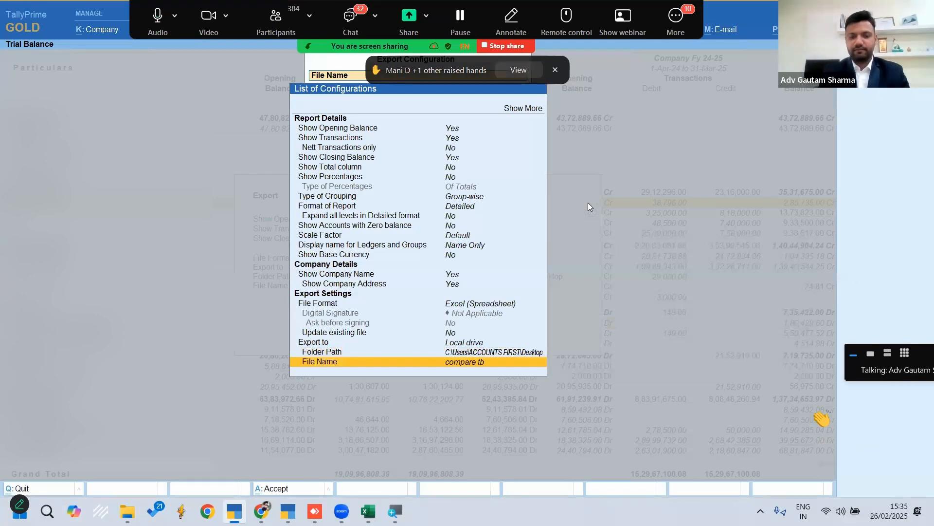
{"action": "key", "text": "Escape"}
{"action": "key", "text": "Right"}
{"action": "key", "text": "Return"}
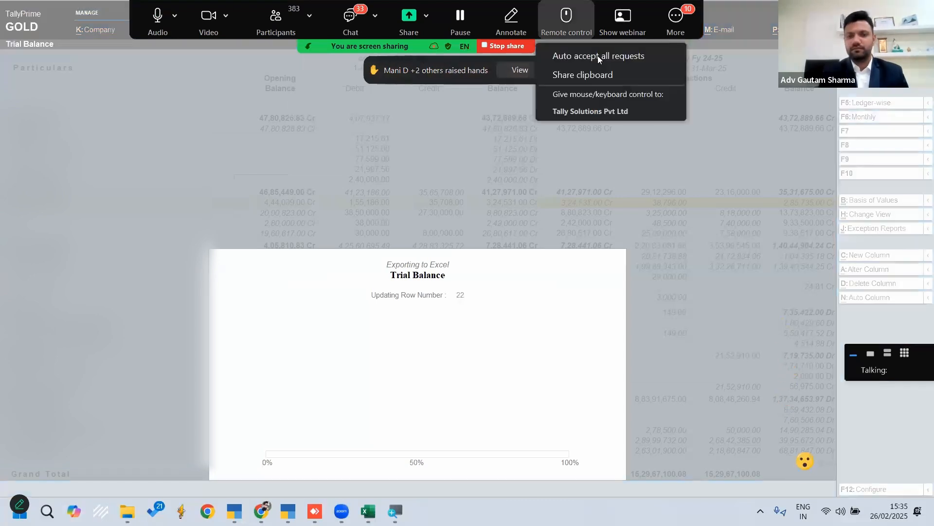
{"action": "left_click", "coordinate": [765, 87]}
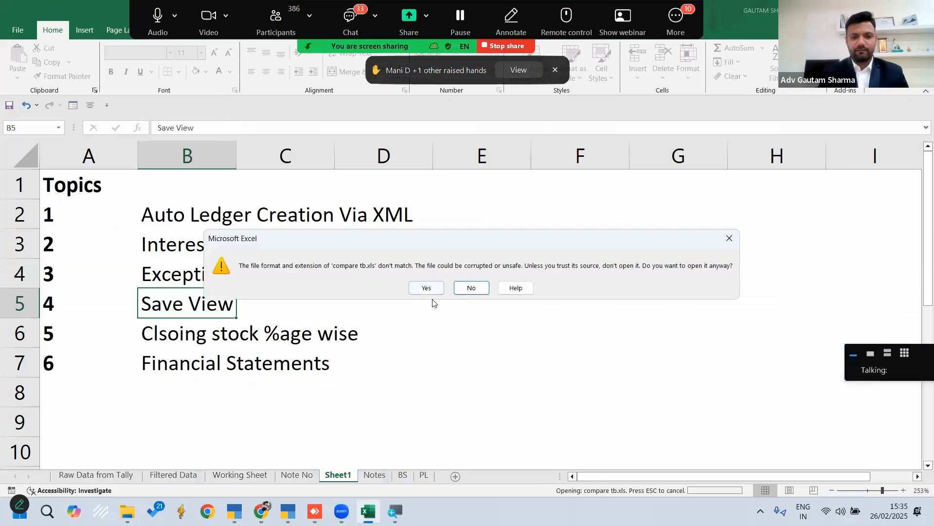
Open the exported compare tb.xls despite the format mismatch and select columns E and F with the 23-24 closing and 24-25 opening balances
{"action": "left_click", "coordinate": [424, 285]}
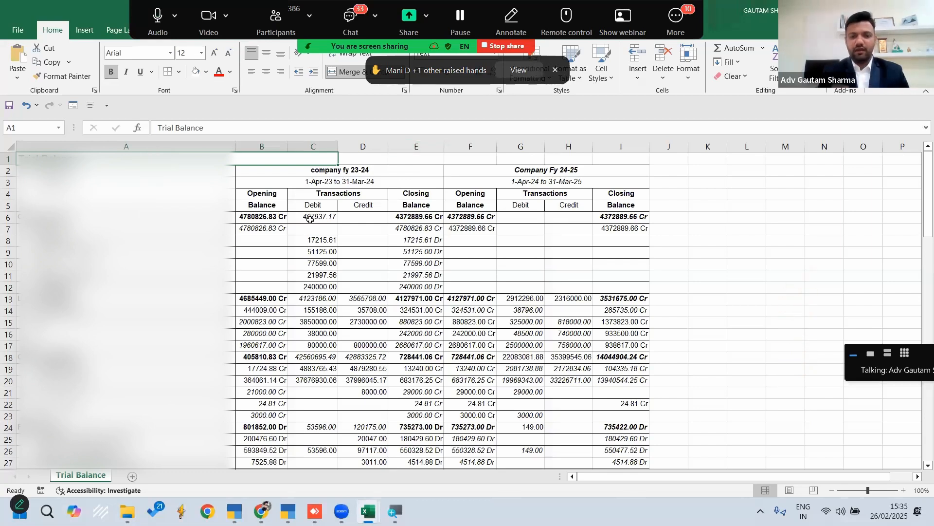
{"action": "left_click", "coordinate": [415, 145]}
{"action": "left_click_drag", "start_coordinate": [445, 146], "coordinate": [457, 145]}
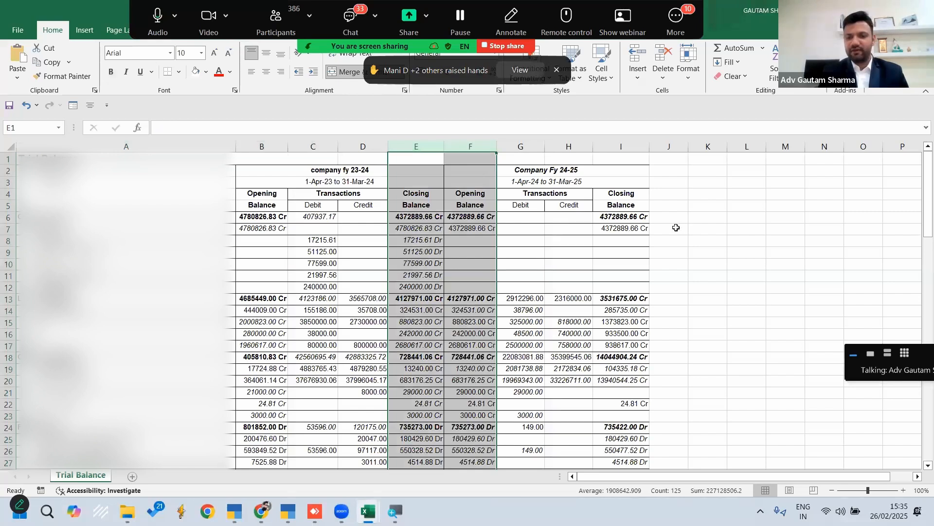
Enter =E7-F7 in cell J7 to compare closing with opening balances and fill the formula down column J
{"action": "left_click", "coordinate": [676, 228]}
{"action": "type", "text": "="}
{"action": "key", "text": "Left"}
{"action": "key", "text": "Left"}
{"action": "key", "text": "Left"}
{"action": "key", "text": "Left"}
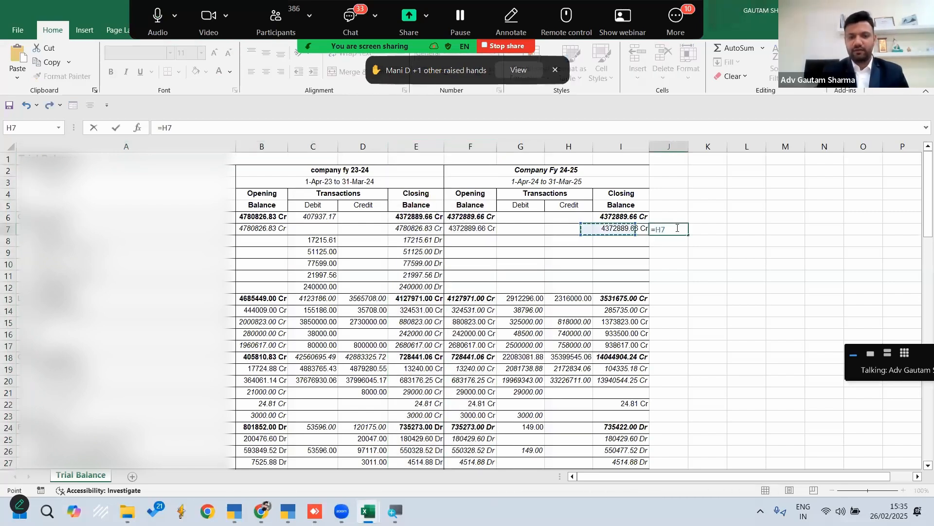
{"action": "key", "text": "Left"}
{"action": "type", "text": "-"}
{"action": "key", "text": "Left"}
{"action": "key", "text": "Left"}
{"action": "key", "text": "Left"}
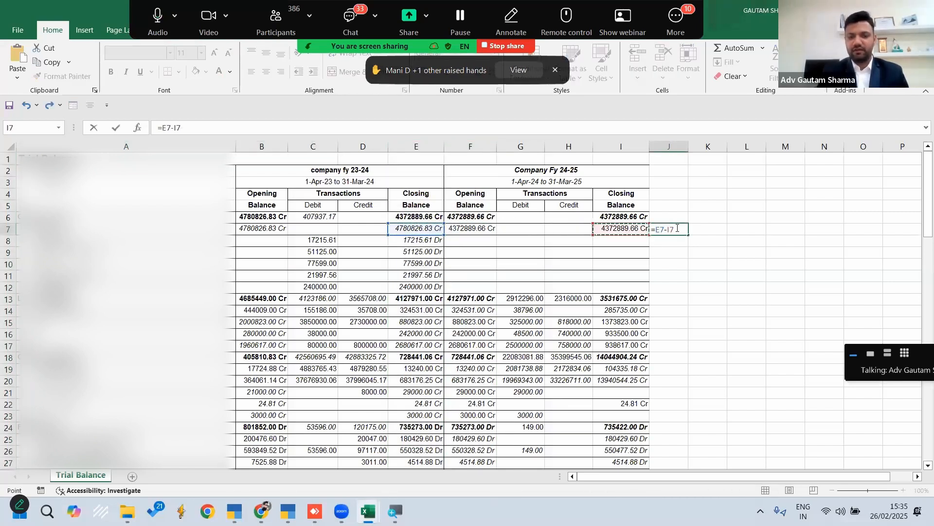
{"action": "key", "text": "Left"}
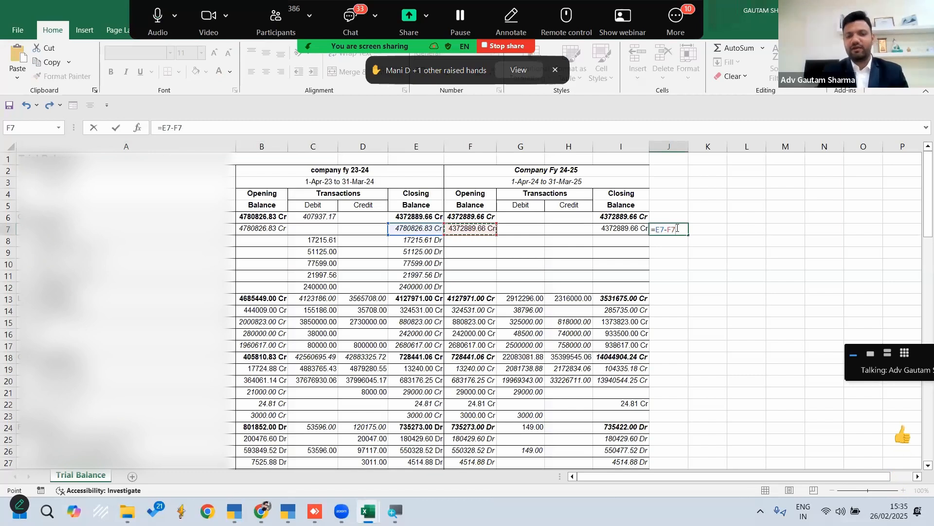
{"action": "key", "text": "Return"}
{"action": "left_click", "coordinate": [677, 228]}
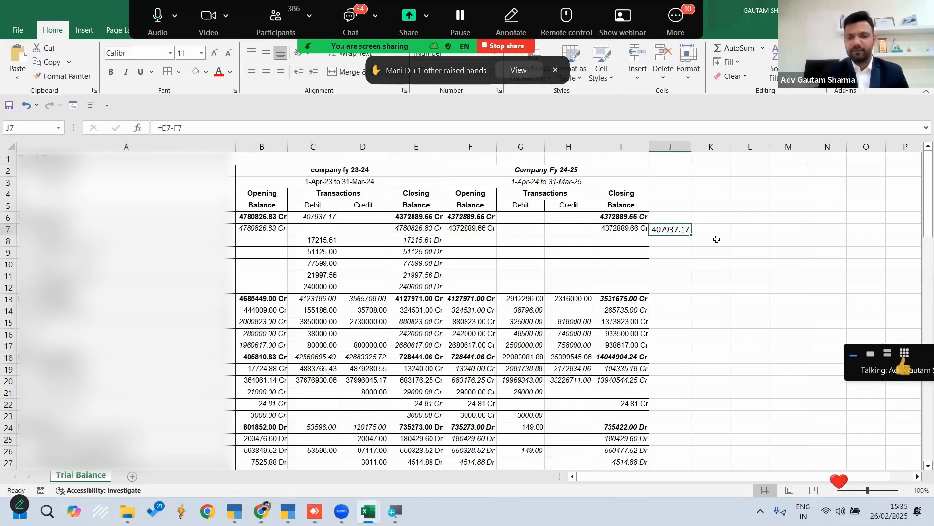
{"action": "double_click", "coordinate": [689, 236]}
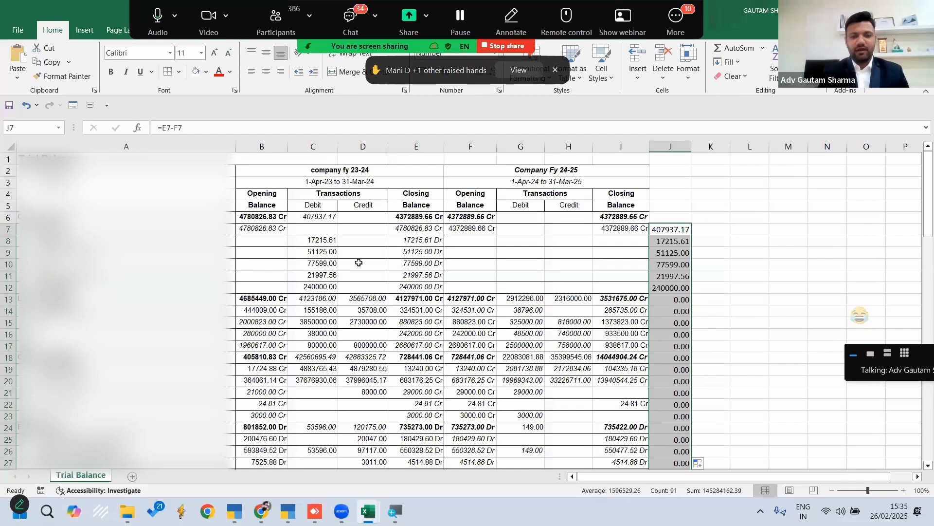
Examine the differences in J8 to J12 against the Capital Account ledgers and check the rows further down
{"action": "left_click_drag", "start_coordinate": [675, 242], "coordinate": [674, 288]}
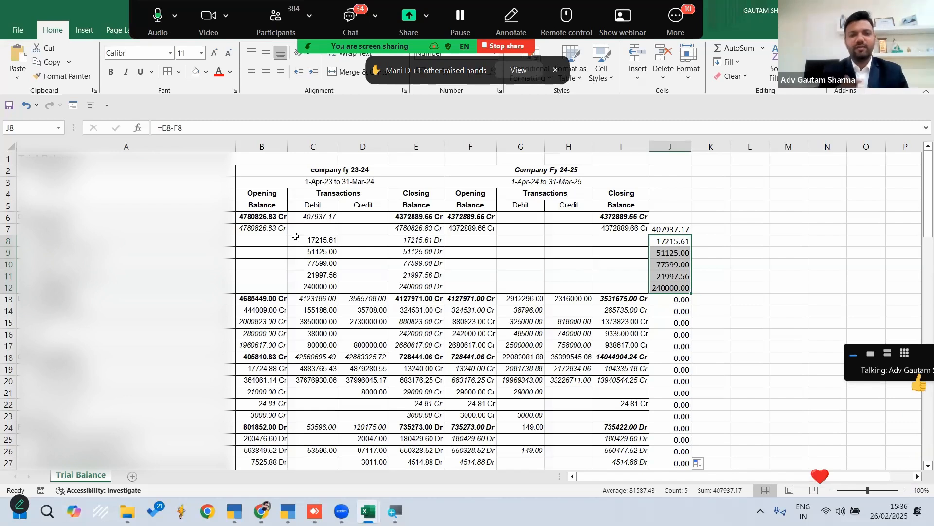
{"action": "left_click", "coordinate": [146, 218]}
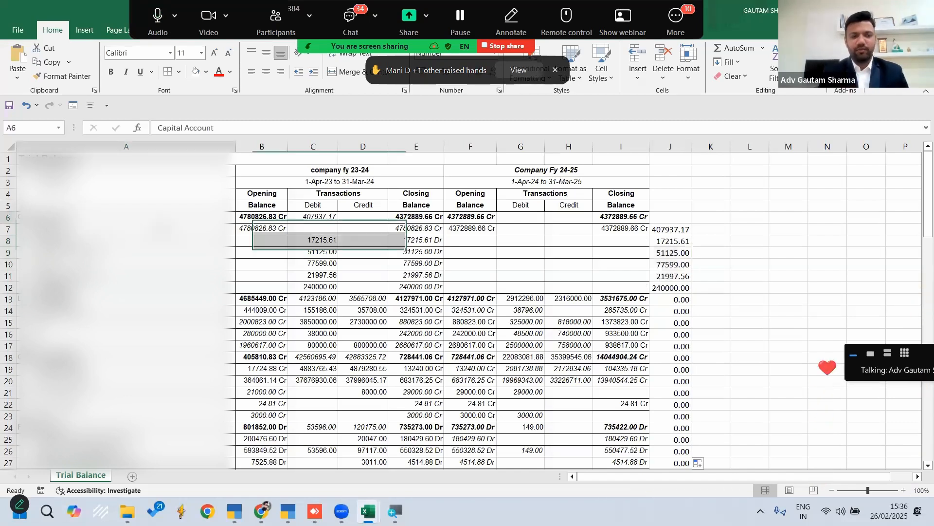
{"action": "left_click", "coordinate": [149, 145]}
{"action": "left_click", "coordinate": [448, 287]}
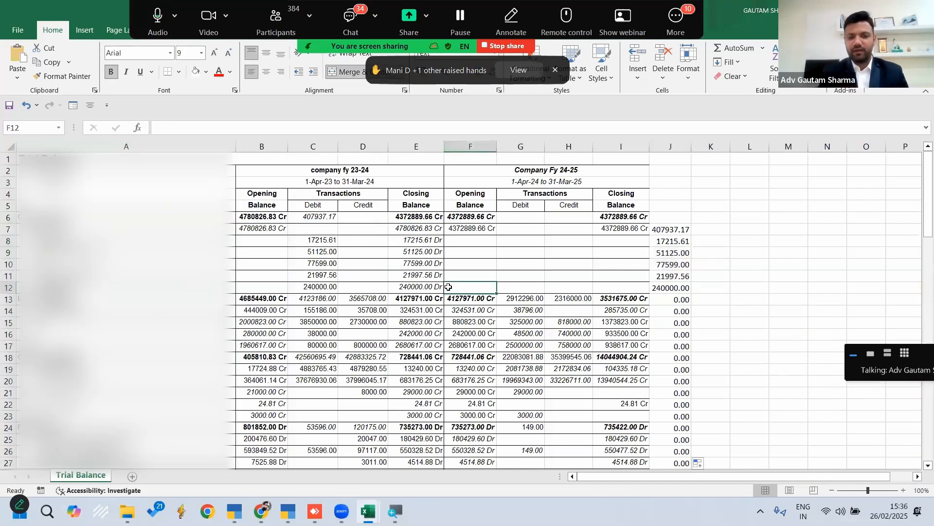
{"action": "scroll", "coordinate": [448, 288], "scroll_direction": "down", "scroll_amount": 1}
{"action": "scroll", "coordinate": [448, 287], "scroll_direction": "down", "scroll_amount": 18}
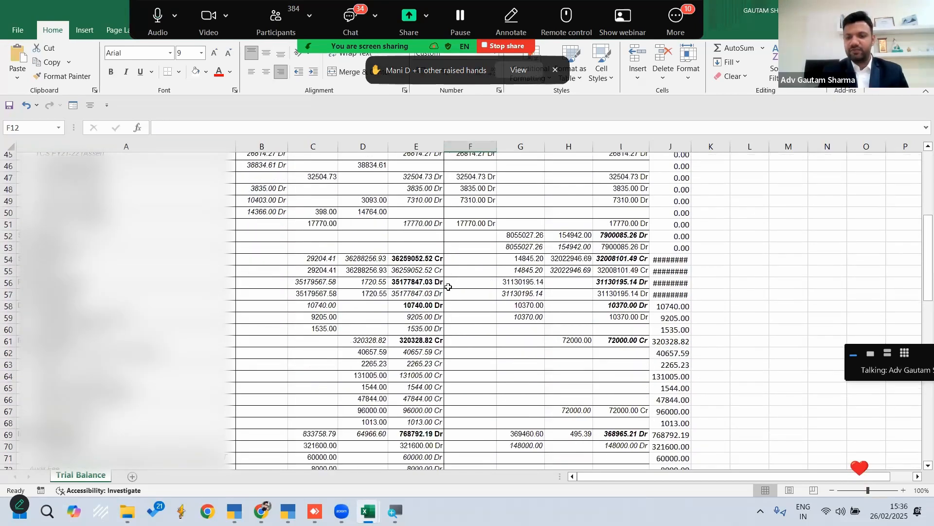
Widen column J to fit its values and review the differences down to the last row of the Trial Balance
{"action": "double_click", "coordinate": [692, 146]}
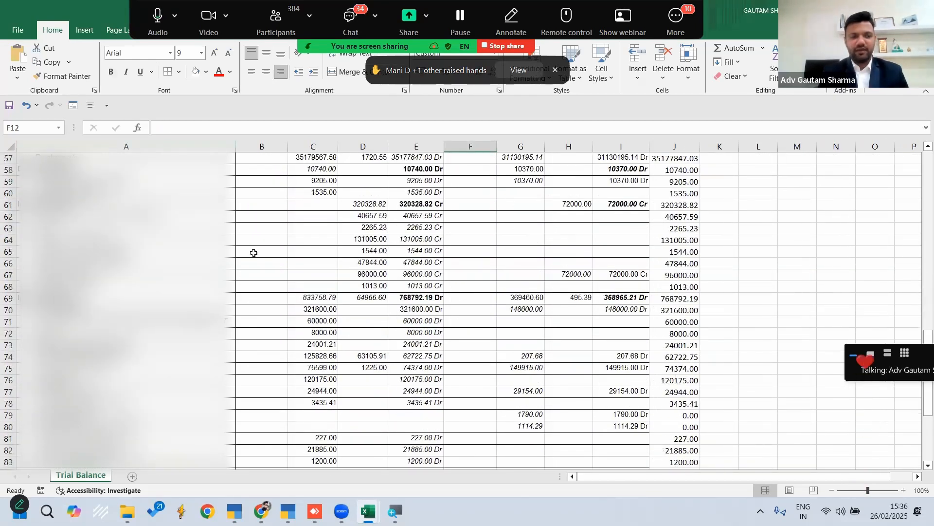
{"action": "left_click_drag", "start_coordinate": [681, 159], "coordinate": [681, 415]}
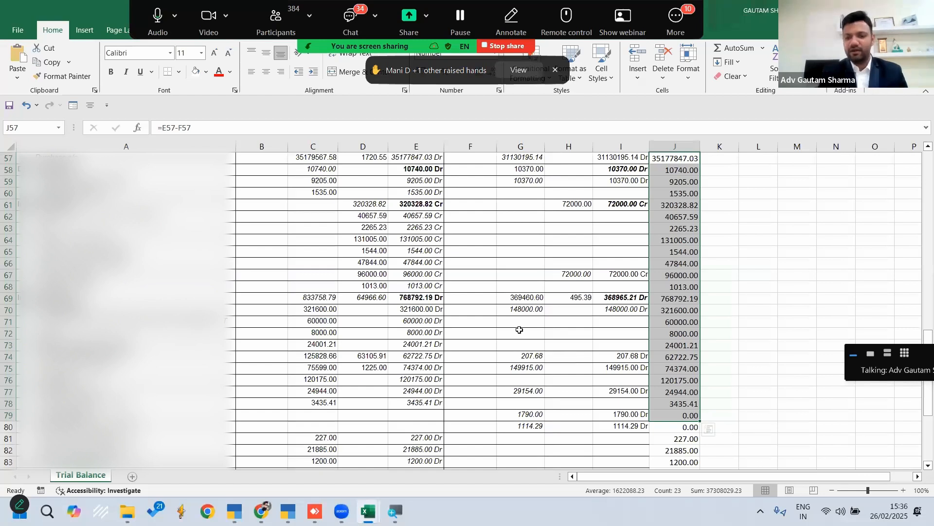
{"action": "scroll", "coordinate": [714, 344], "scroll_direction": "down", "scroll_amount": 4}
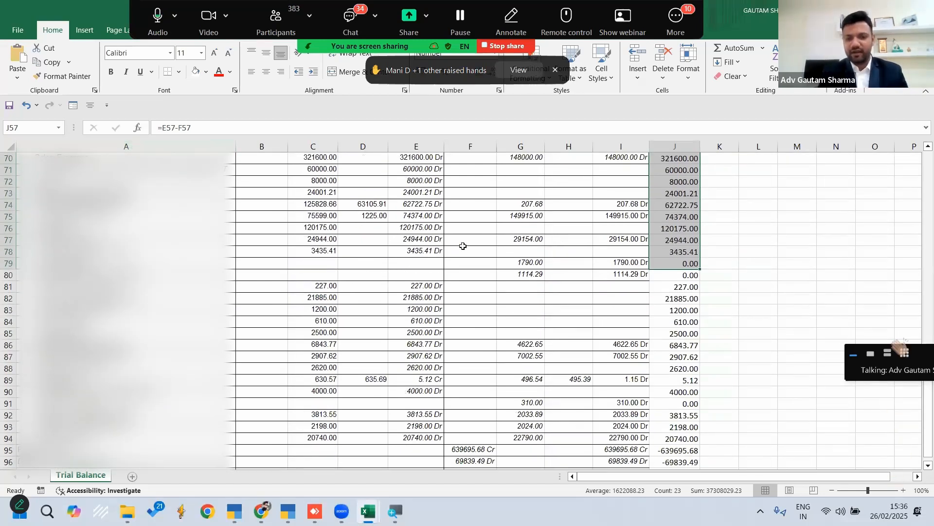
{"action": "scroll", "coordinate": [458, 239], "scroll_direction": "down", "scroll_amount": 6}
{"action": "scroll", "coordinate": [463, 245], "scroll_direction": "up", "scroll_amount": 4}
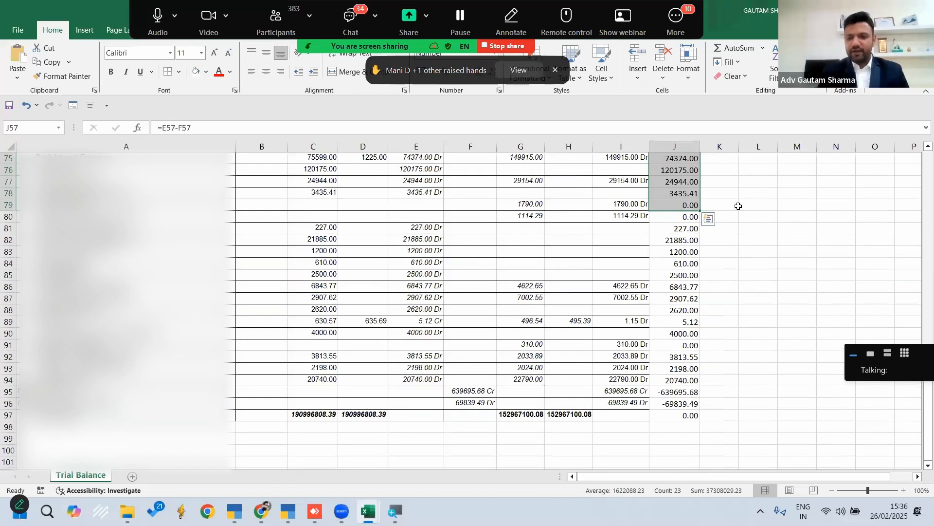
Close the exported comparison workbook and switch to TallyPrime
{"action": "left_click", "coordinate": [922, 10]}
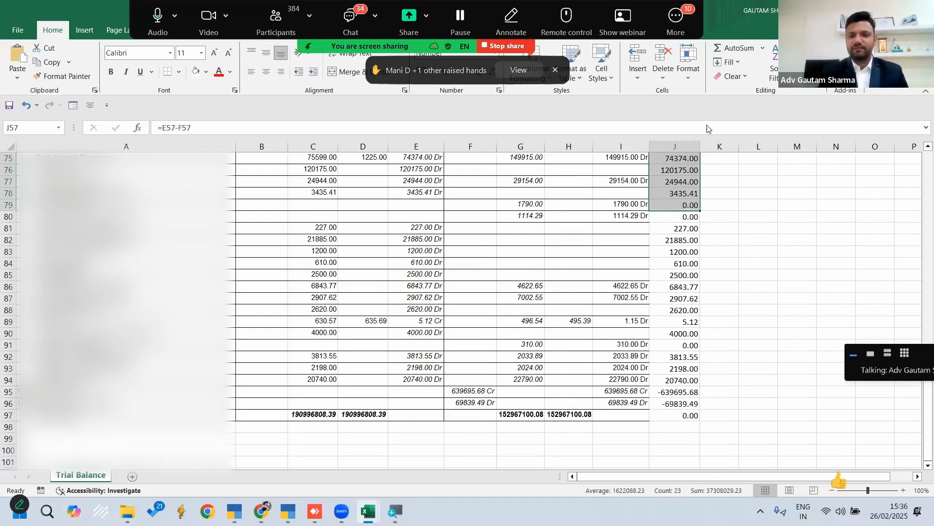
{"action": "left_click", "coordinate": [526, 342]}
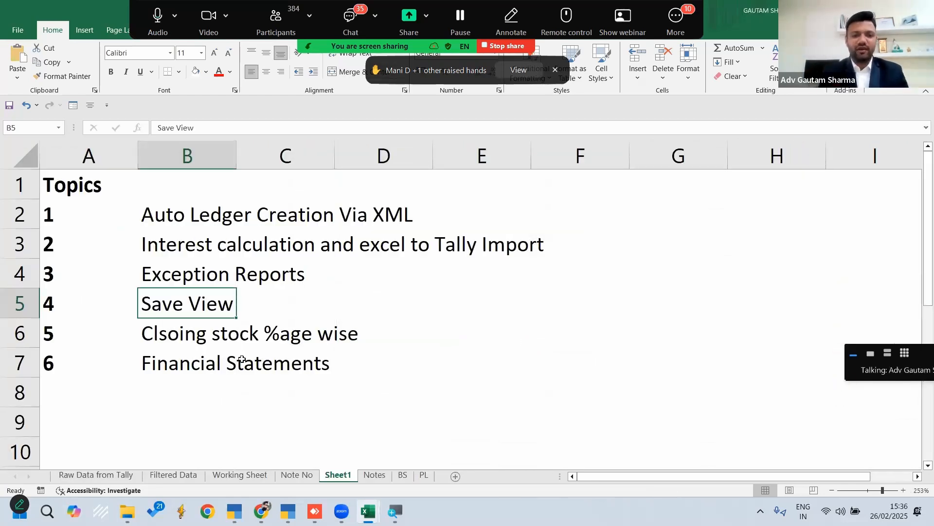
{"action": "left_click", "coordinate": [288, 511]}
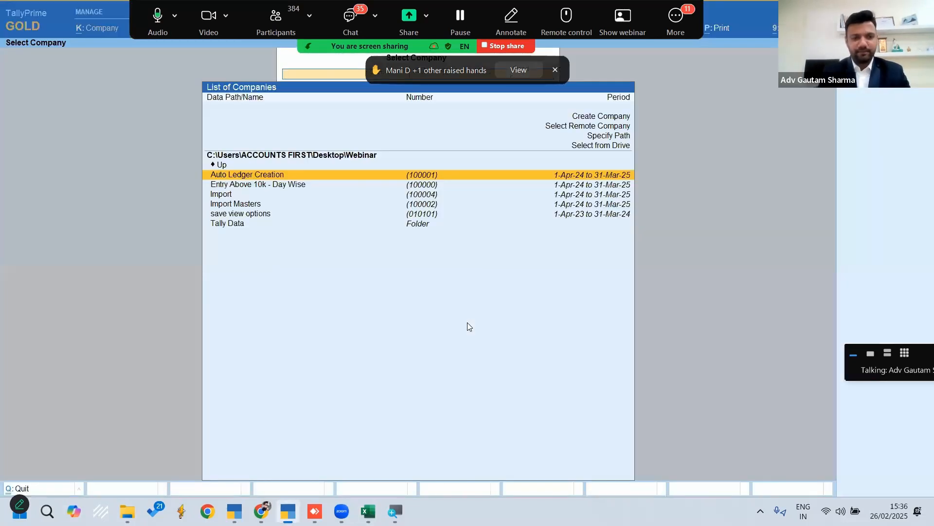
Load the company save view options from the list of companies
{"action": "key", "text": "Down"}
{"action": "key", "text": "Down"}
{"action": "key", "text": "Down"}
{"action": "key", "text": "Down"}
{"action": "key", "text": "Return"}
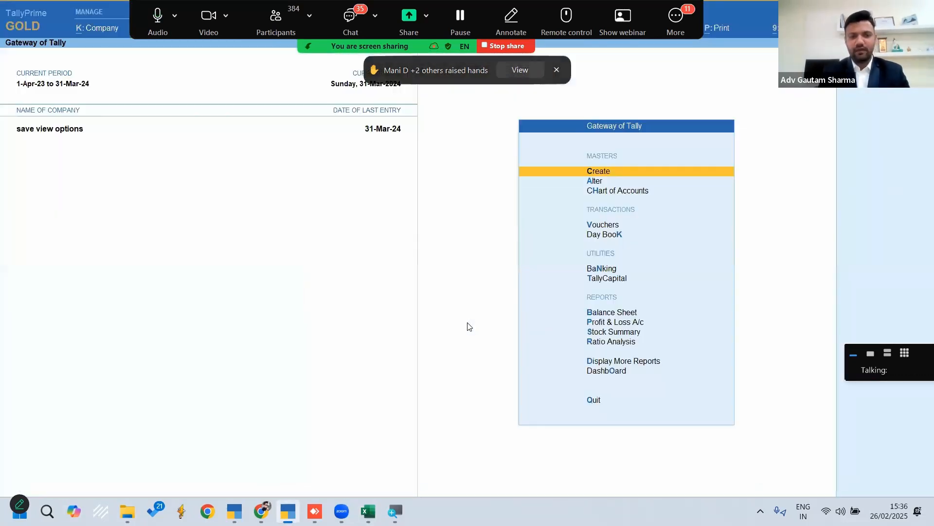
Look through the saved views in the list of reports and open the Profit & Loss A/c
{"action": "key", "text": "alt+g"}
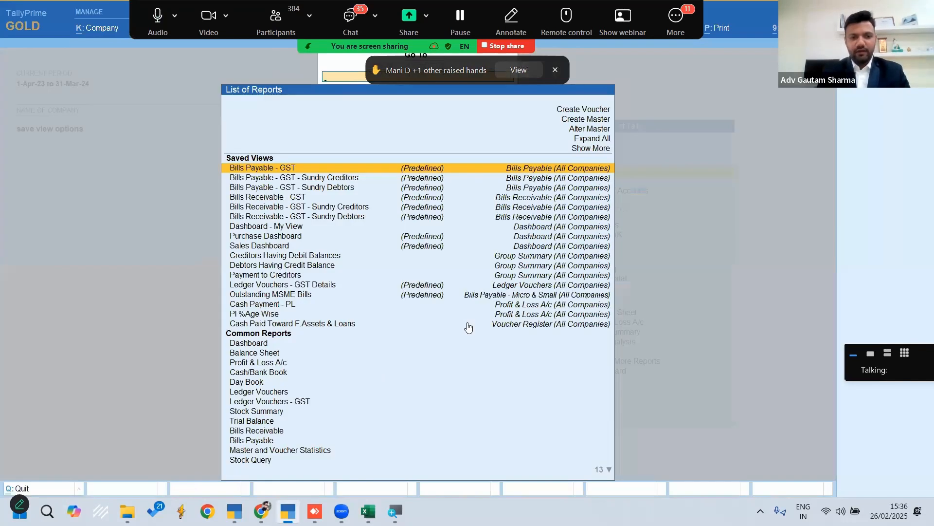
{"action": "key", "text": "Down"}
{"action": "key", "text": "Down"}
{"action": "key", "text": "Down"}
{"action": "key", "text": "Down"}
{"action": "key", "text": "Down"}
{"action": "key", "text": "Down"}
{"action": "key", "text": "Down"}
{"action": "key", "text": "Down"}
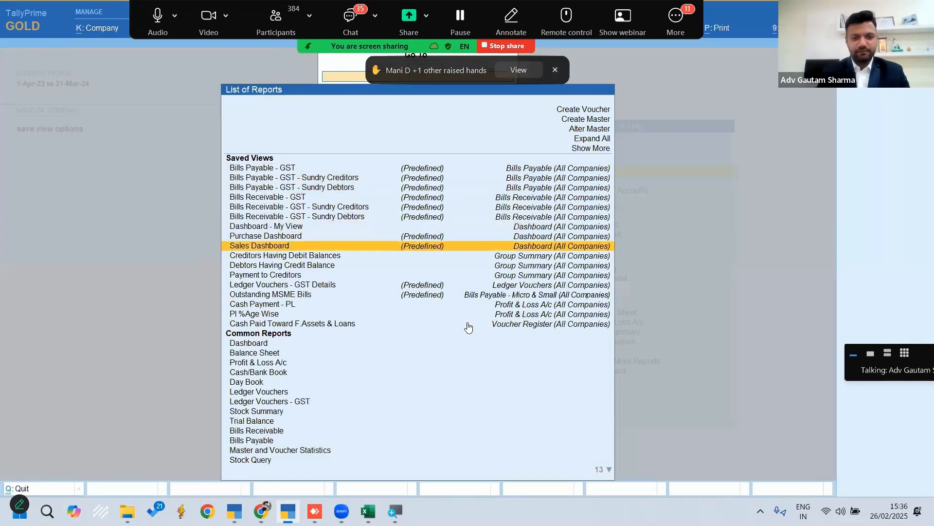
{"action": "key", "text": "Down"}
{"action": "key", "text": "Down"}
{"action": "key", "text": "Down"}
{"action": "key", "text": "Down"}
{"action": "key", "text": "Down"}
{"action": "key", "text": "Down"}
{"action": "key", "text": "Down"}
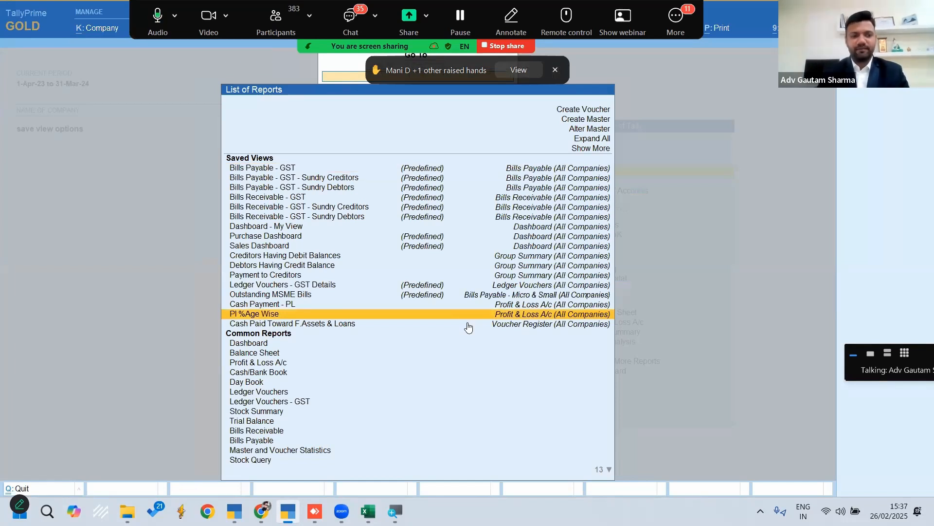
{"action": "key", "text": "Escape"}
{"action": "key", "text": "p"}
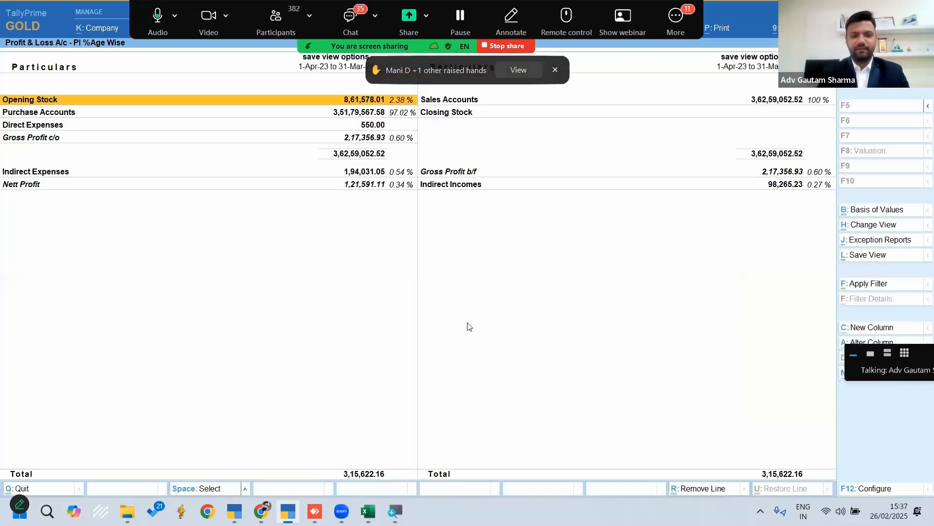
{"action": "key", "text": "F12"}
{"action": "type", "text": "n"}
{"action": "key", "text": "Return"}
{"action": "key", "text": "BackSpace"}
{"action": "key", "text": "Escape"}
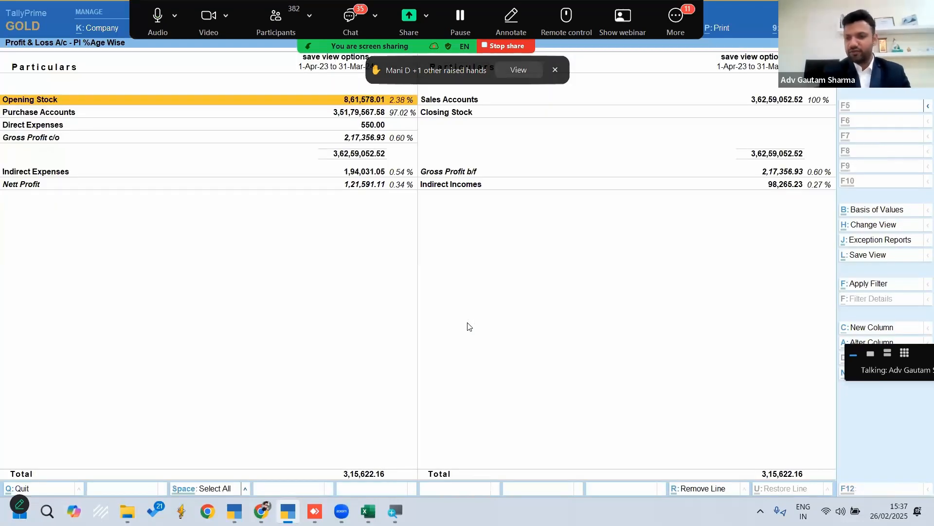
Delete the saved view Pl %Age Wise and reopen the Profit & Loss A/c
{"action": "key", "text": "ctrl+h"}
{"action": "key", "text": "Up"}
{"action": "key", "text": "Return"}
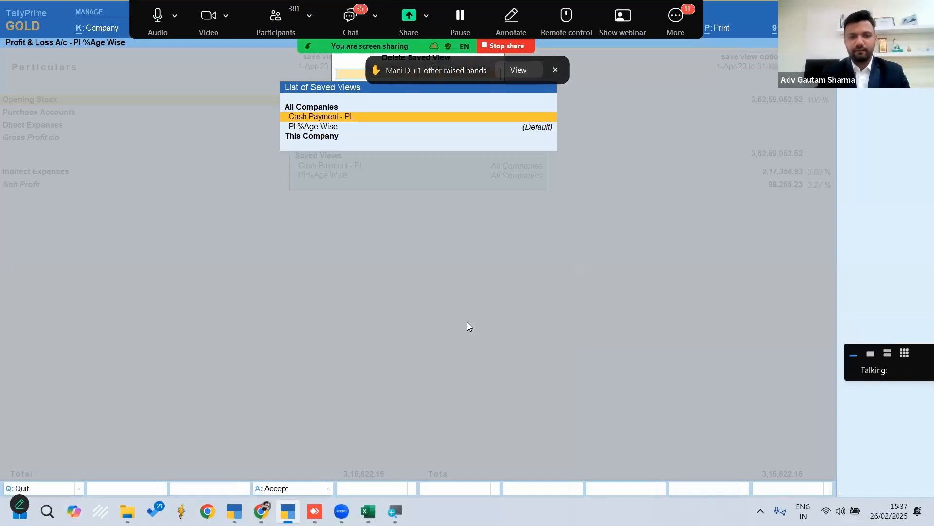
{"action": "key", "text": "Down"}
{"action": "key", "text": "Up"}
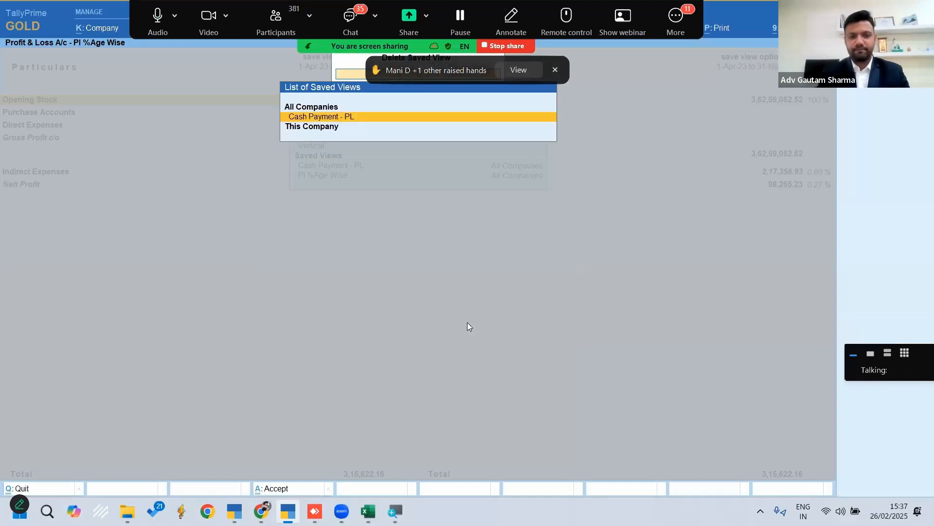
{"action": "key", "text": "Escape"}
{"action": "key", "text": "Escape"}
{"action": "key", "text": "Escape"}
{"action": "key", "text": "p"}
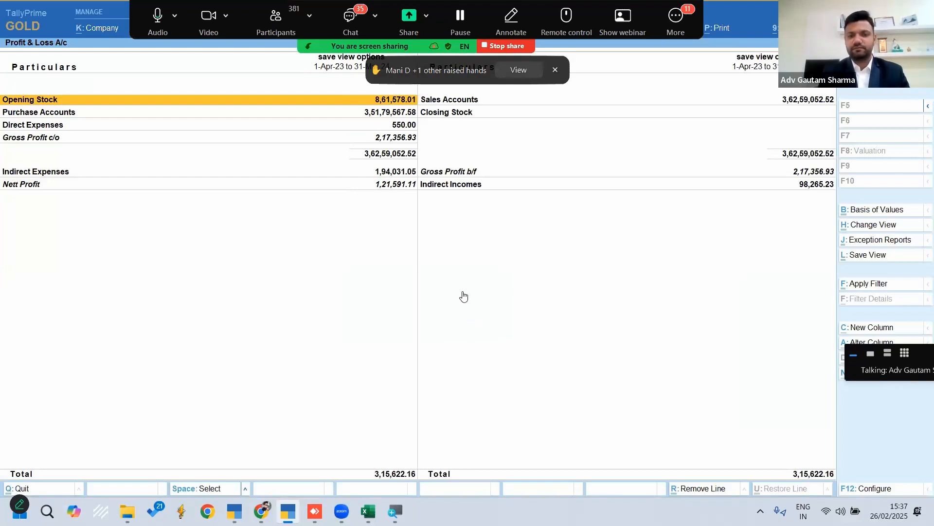
Examine the income and expense lines of the Profit & Loss A/c, including gross profit, indirect expenses and nett profit
{"action": "key", "text": "Right"}
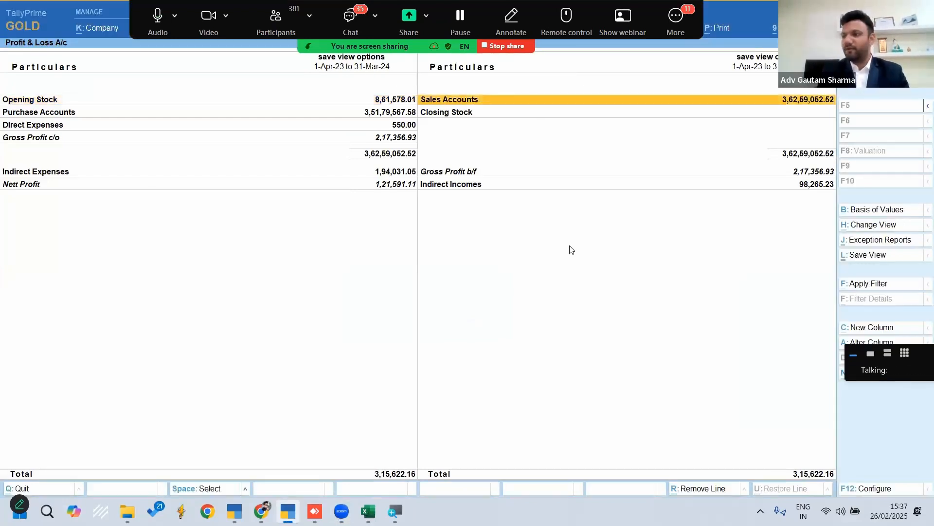
{"action": "key", "text": "Left"}
{"action": "key", "text": "Down"}
{"action": "key", "text": "Down"}
{"action": "key", "text": "Down"}
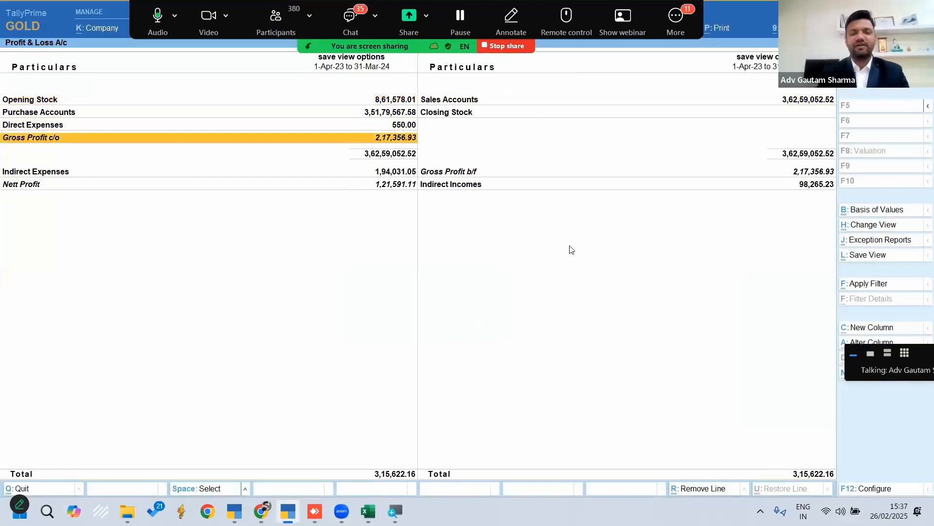
{"action": "key", "text": "Down"}
{"action": "key", "text": "Down"}
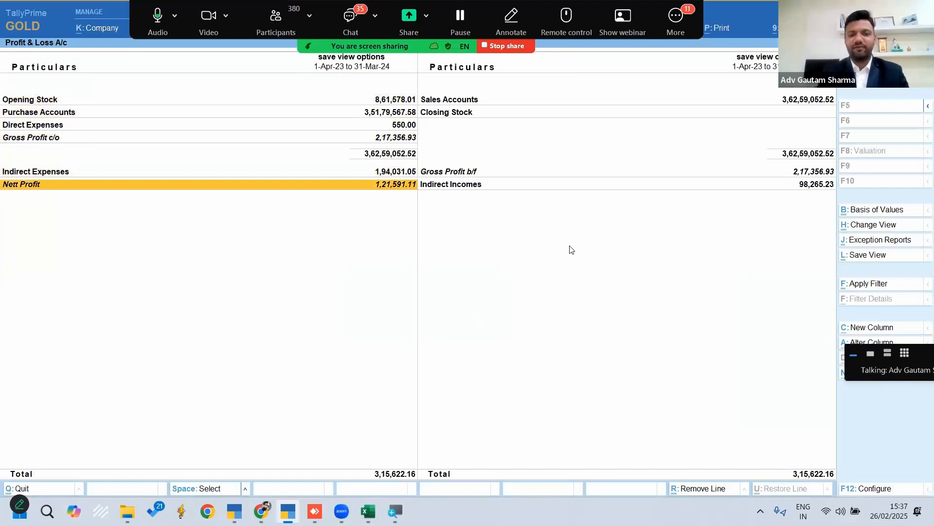
{"action": "key", "text": "Up"}
{"action": "key", "text": "Up"}
{"action": "key", "text": "Up"}
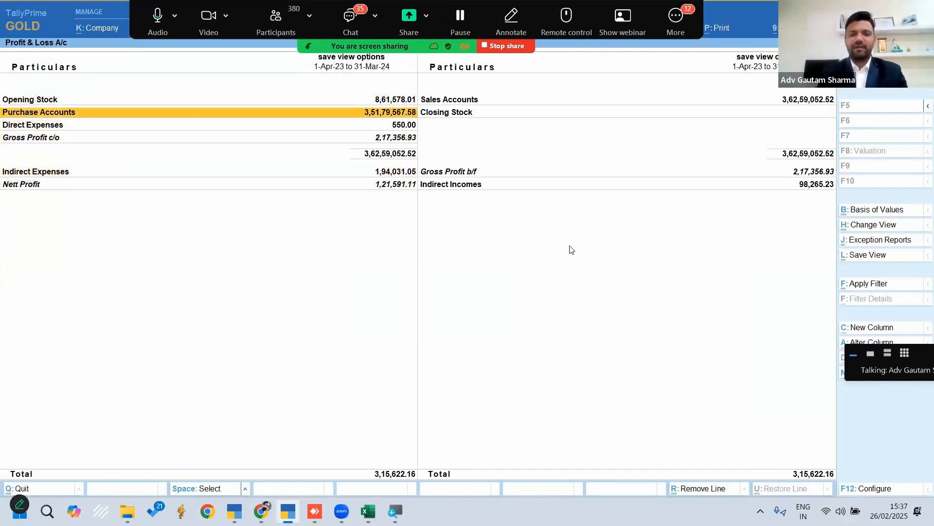
{"action": "key", "text": "Down"}
{"action": "key", "text": "Down"}
{"action": "key", "text": "Down"}
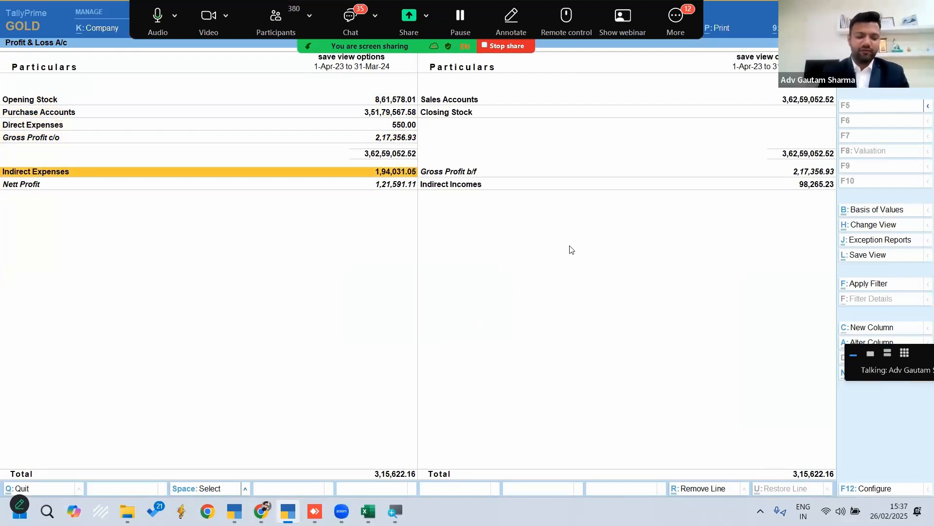
Configure the Profit & Loss A/c to show percentages, setting Show Percentages to Yes
{"action": "key", "text": "F12"}
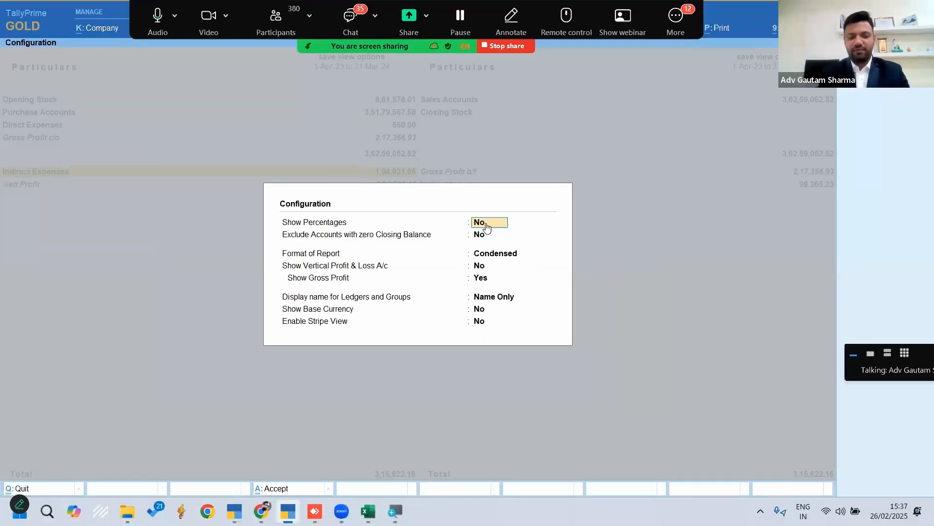
{"action": "type", "text": "y"}
{"action": "key", "text": "Return"}
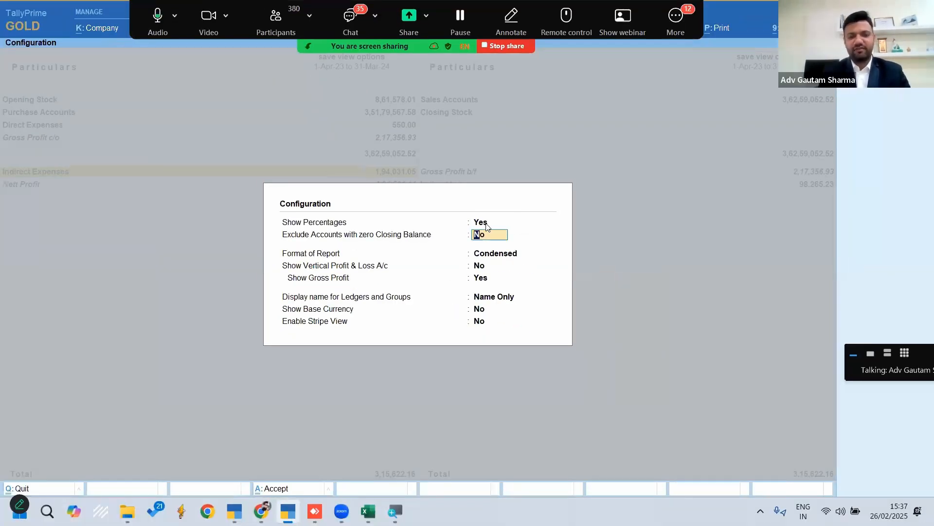
{"action": "key", "text": "ctrl+a"}
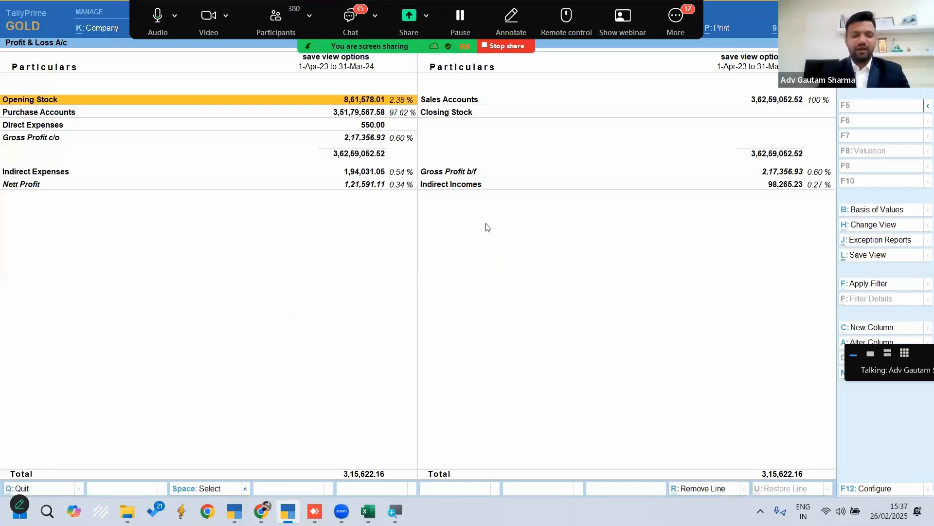
Leave and reopen the Profit & Loss A/c, and set Show Percentages to Yes again in its configuration
{"action": "key", "text": "Escape"}
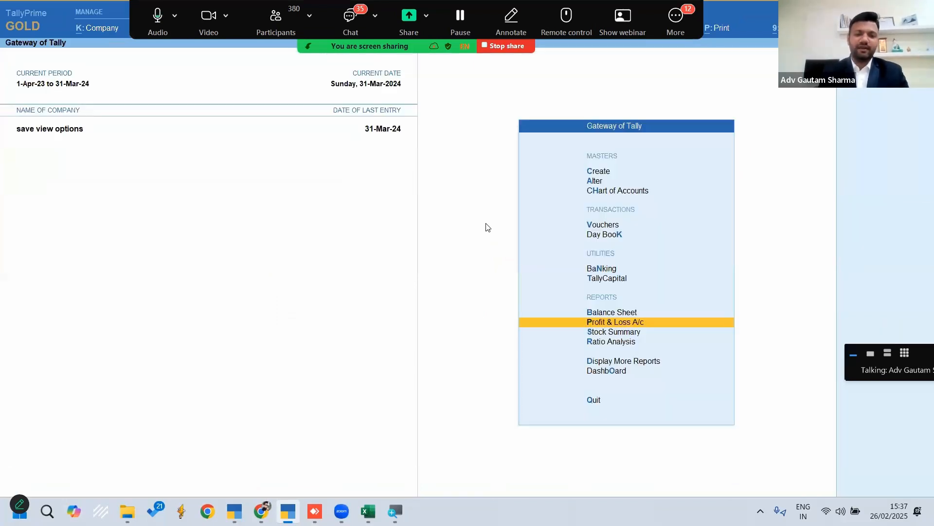
{"action": "key", "text": "Return"}
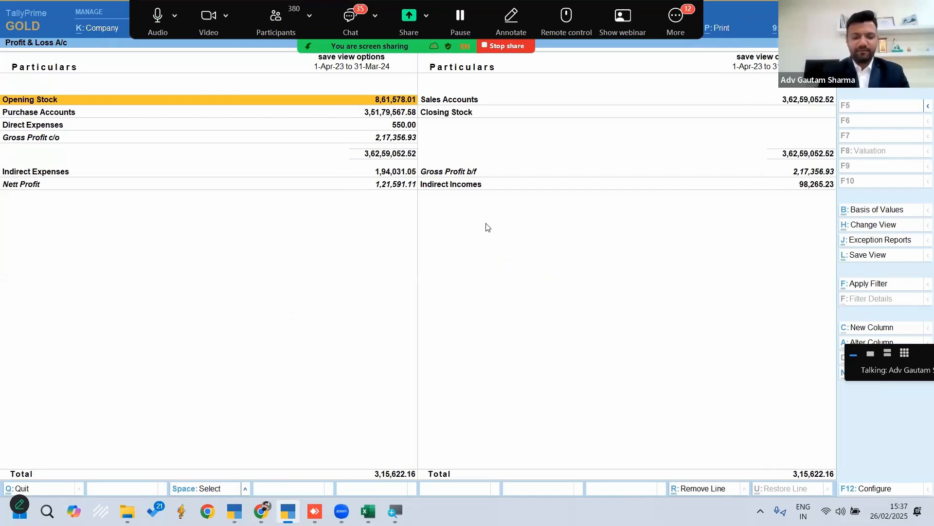
{"action": "key", "text": "F12"}
{"action": "type", "text": "y"}
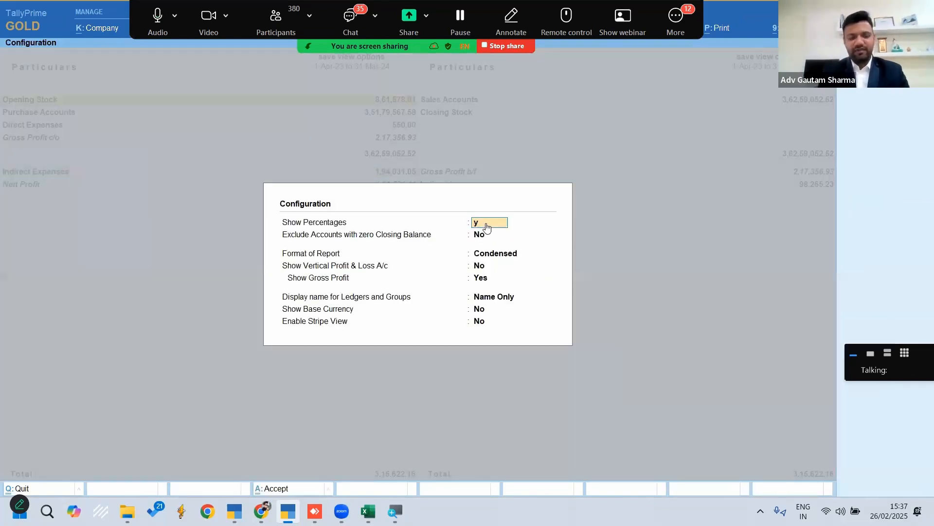
{"action": "key", "text": "Return"}
{"action": "key", "text": "ctrl+a"}
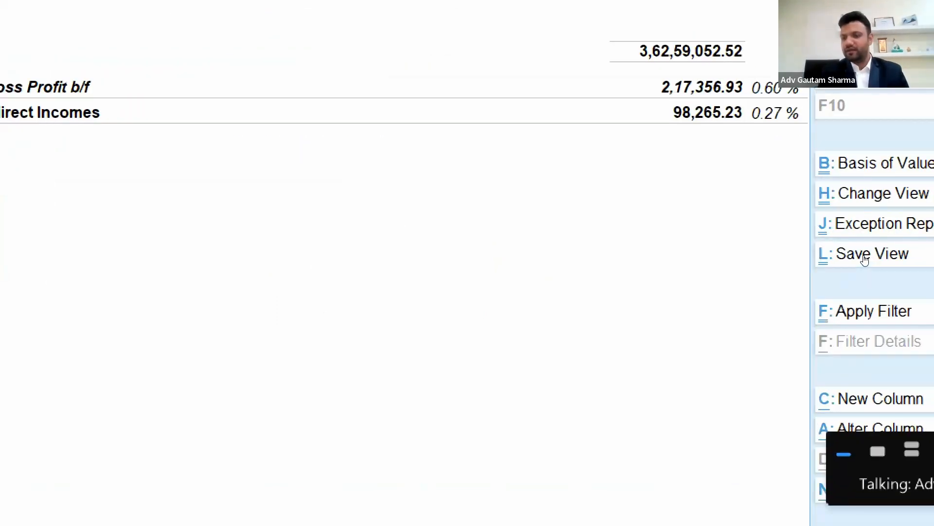
Save the Profit & Loss A/c view as %Age Wise PL and set it as the default view for the report
{"action": "left_click", "coordinate": [864, 258]}
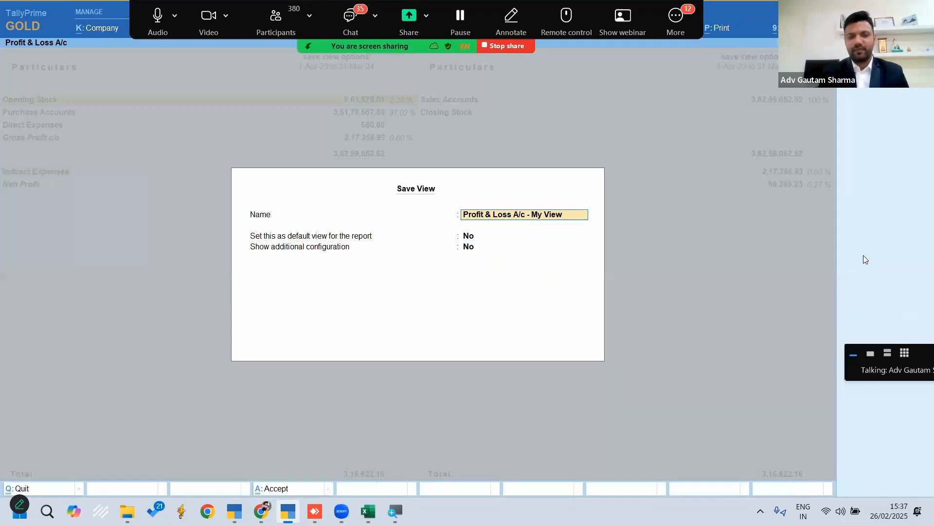
{"action": "type", "text": "%"}
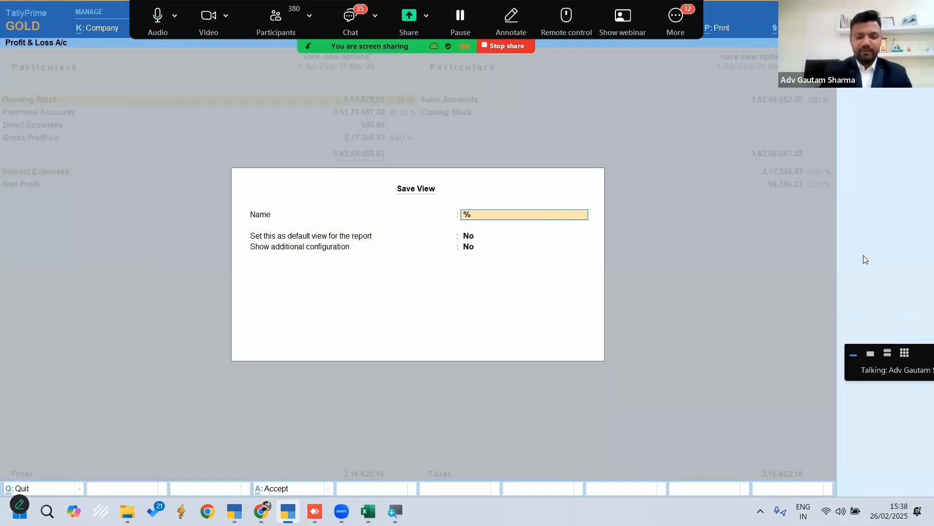
{"action": "type", "text": "Age Wise PL"}
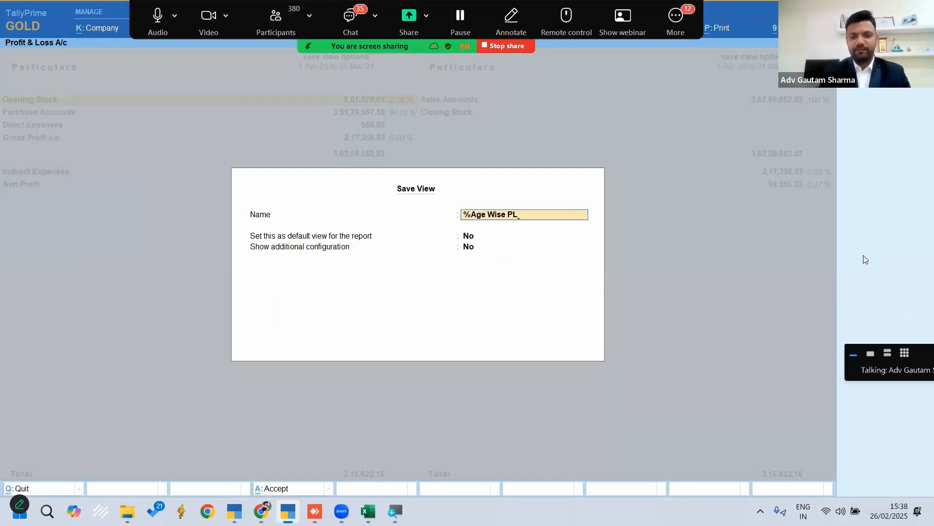
{"action": "key", "text": "Return"}
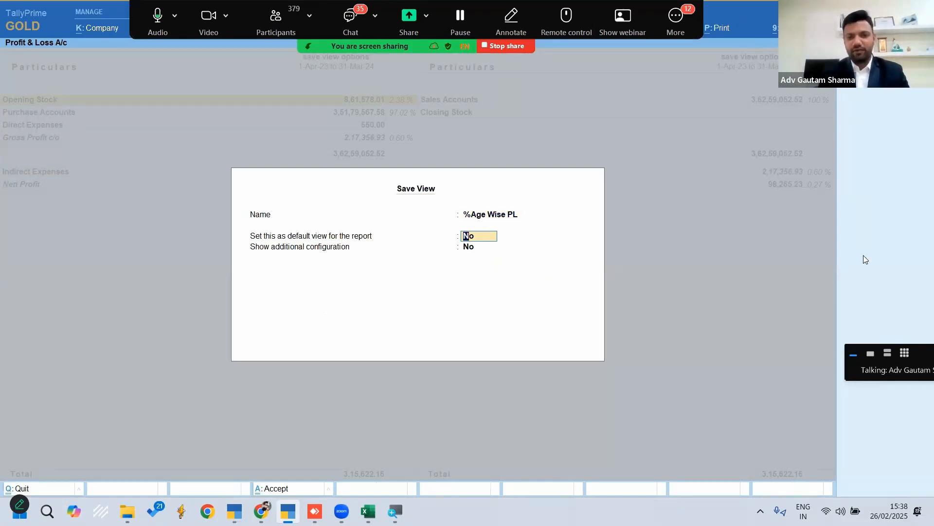
{"action": "key", "text": "y"}
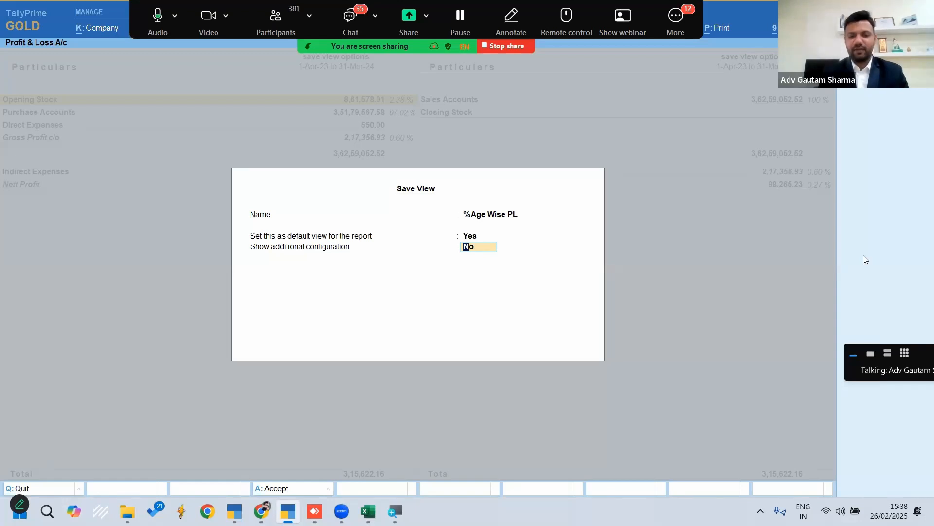
{"action": "key", "text": "Return"}
{"action": "key", "text": "Return"}
Return to the Gateway of Tally and reopen the Profit & Loss A/c to check the default view
{"action": "key", "text": "Escape"}
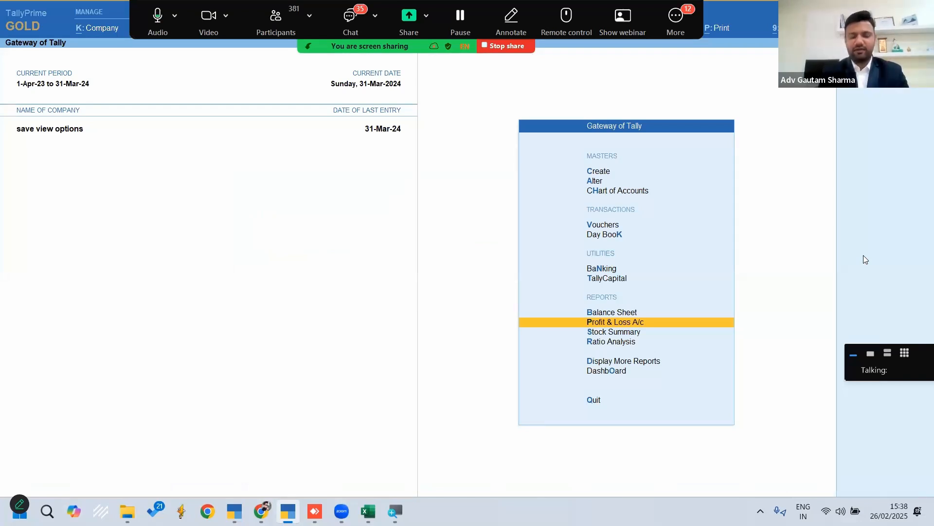
{"action": "key", "text": "Down"}
{"action": "key", "text": "Up"}
{"action": "key", "text": "Return"}
{"action": "key", "text": "Down"}
{"action": "key", "text": "Up"}
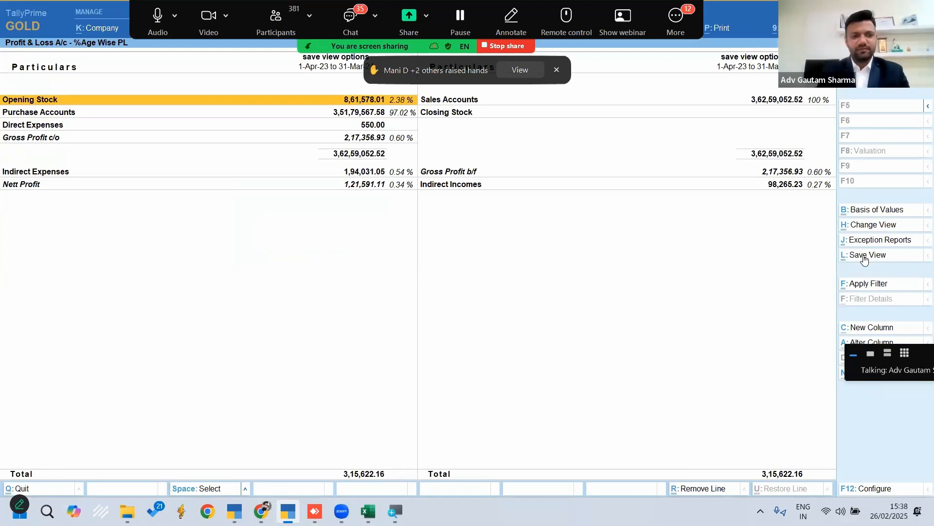
Open the saved view Cash Payment - PL from the list of reports
{"action": "key", "text": "Escape"}
{"action": "key", "text": "Home"}
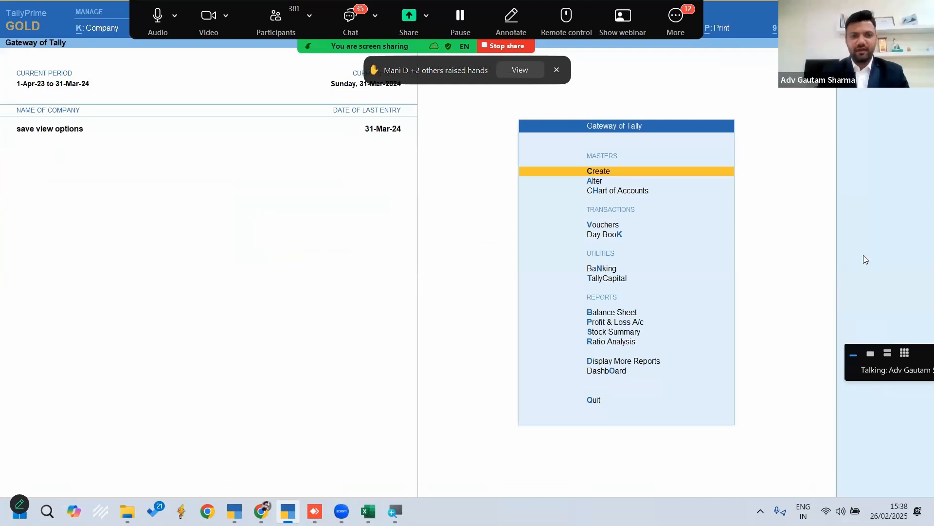
{"action": "key", "text": "alt+g"}
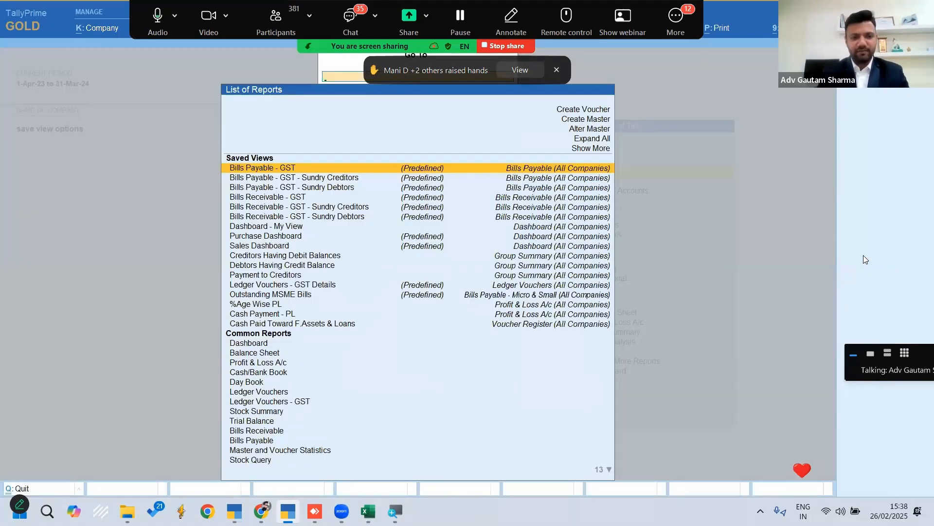
{"action": "key", "text": "Down"}
{"action": "key", "text": "Down"}
{"action": "key", "text": "Down"}
{"action": "key", "text": "Down"}
{"action": "key", "text": "Down"}
{"action": "key", "text": "Down"}
{"action": "key", "text": "Down"}
{"action": "key", "text": "Down"}
{"action": "key", "text": "Down"}
{"action": "key", "text": "Down"}
{"action": "key", "text": "Down"}
{"action": "key", "text": "Down"}
{"action": "key", "text": "Down"}
{"action": "key", "text": "Down"}
{"action": "key", "text": "Down"}
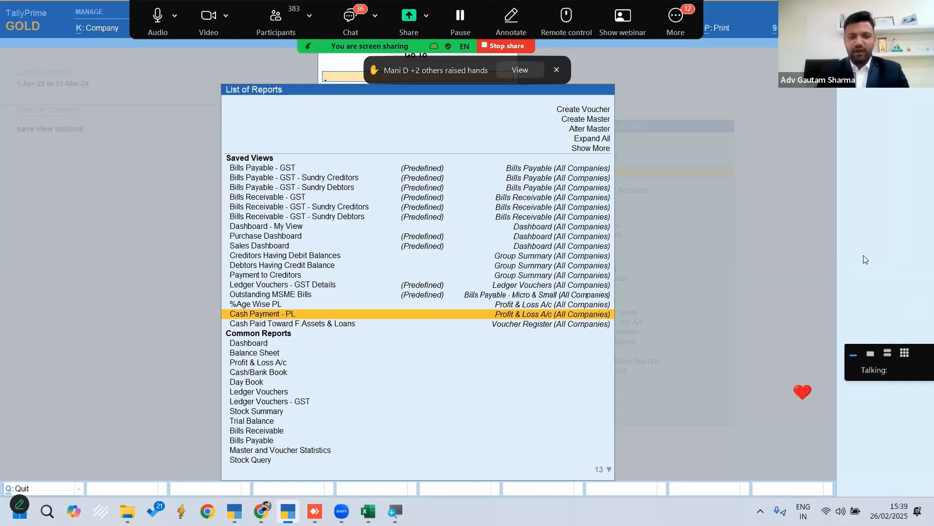
{"action": "key", "text": "Return"}
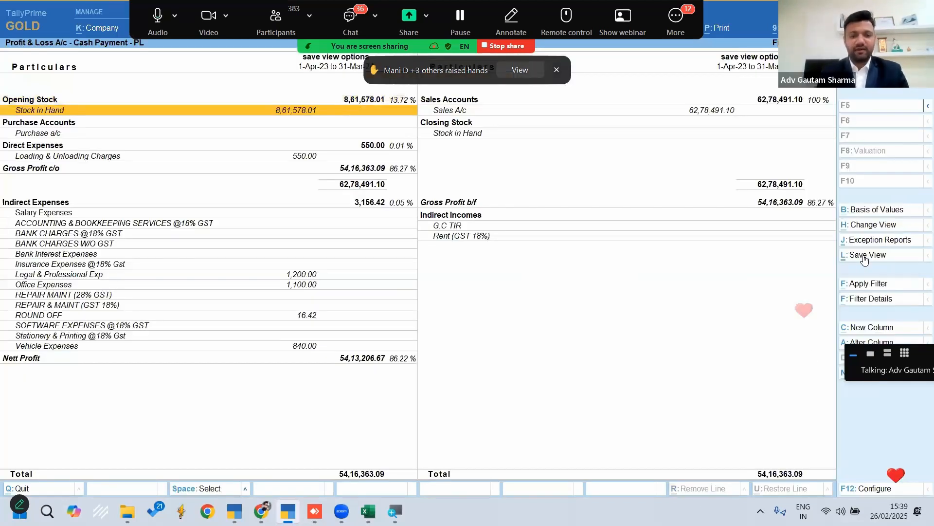
Examine the direct and indirect expense ledgers in the Cash Payment - PL view
{"action": "key", "text": "Down"}
{"action": "key", "text": "Down"}
{"action": "key", "text": "Down"}
{"action": "key", "text": "Down"}
{"action": "key", "text": "Down"}
{"action": "key", "text": "Down"}
{"action": "key", "text": "Down"}
{"action": "key", "text": "Down"}
{"action": "key", "text": "Down"}
{"action": "key", "text": "Down"}
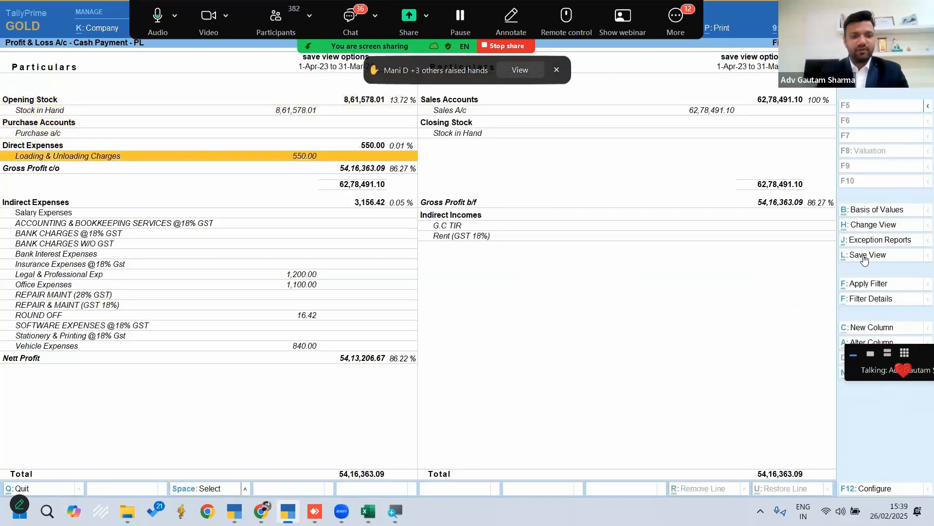
{"action": "key", "text": "Down"}
{"action": "key", "text": "Down"}
{"action": "key", "text": "Down"}
{"action": "key", "text": "Up"}
{"action": "key", "text": "Down"}
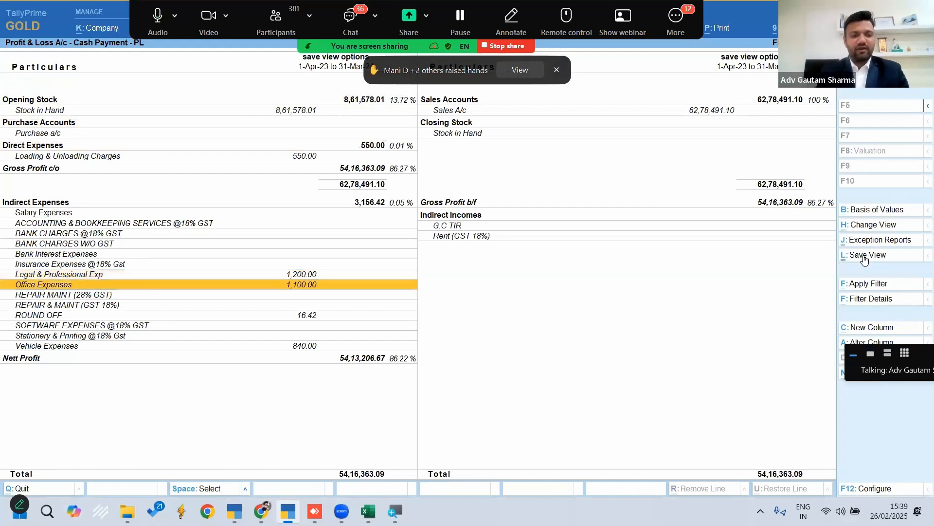
{"action": "key", "text": "Up"}
{"action": "key", "text": "Down"}
{"action": "key", "text": "Down"}
{"action": "key", "text": "Down"}
{"action": "key", "text": "Down"}
{"action": "key", "text": "Down"}
{"action": "key", "text": "Down"}
{"action": "key", "text": "Down"}
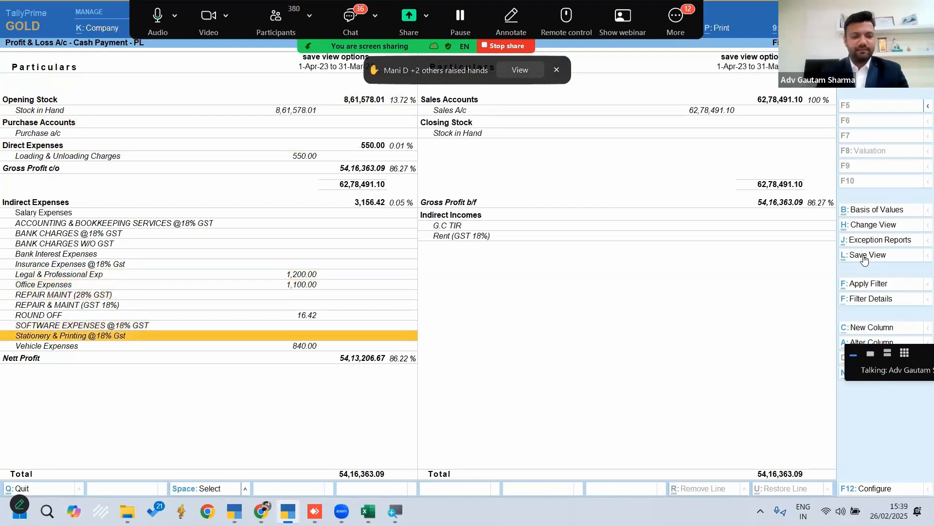
Drill down into Vehicle Expenses to view its cash payment voucher no. 16, and return to the Profit & Loss A/c
{"action": "key", "text": "Return"}
{"action": "key", "text": "Up"}
{"action": "key", "text": "Up"}
{"action": "key", "text": "Up"}
{"action": "key", "text": "Up"}
{"action": "key", "text": "Up"}
{"action": "key", "text": "Up"}
{"action": "key", "text": "Up"}
{"action": "key", "text": "Up"}
{"action": "key", "text": "Up"}
{"action": "key", "text": "Up"}
{"action": "key", "text": "Up"}
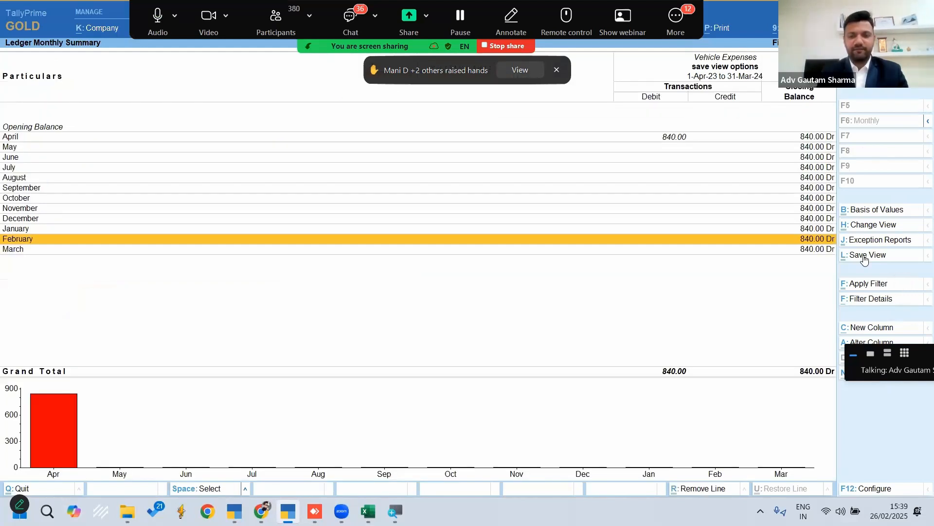
{"action": "key", "text": "Return"}
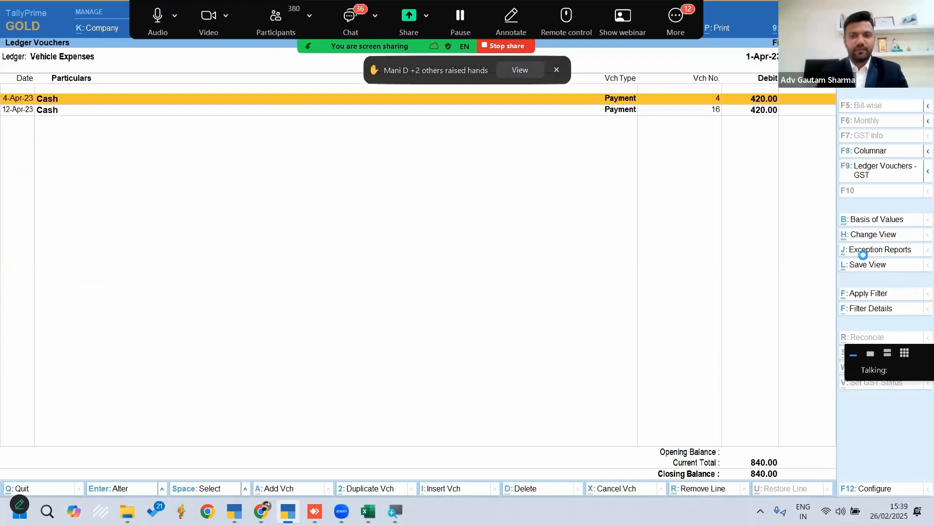
{"action": "key", "text": "Return"}
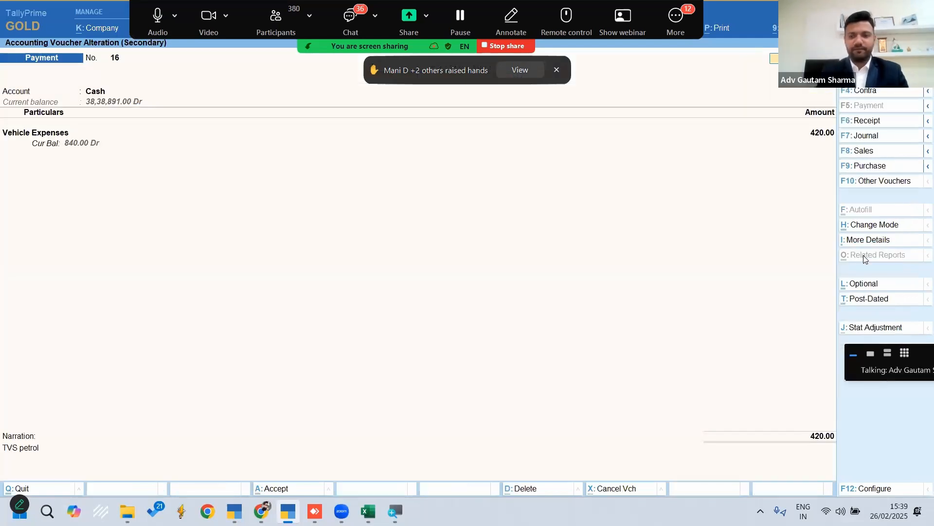
{"action": "key", "text": "Escape"}
{"action": "key", "text": "Escape"}
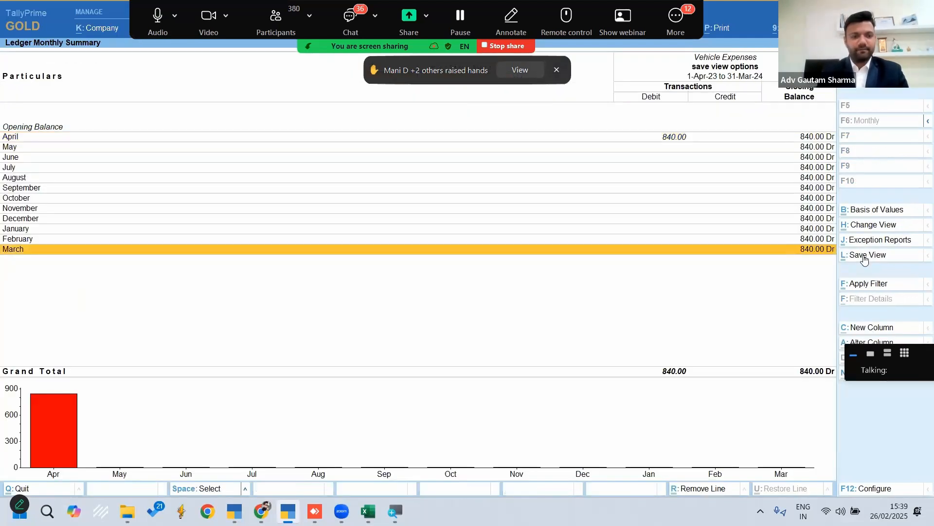
{"action": "key", "text": "Escape"}
Drill down from Sales A/c through its monthly summary to the March vouchers
{"action": "key", "text": "Up"}
{"action": "key", "text": "Up"}
{"action": "key", "text": "Up"}
{"action": "key", "text": "Up"}
{"action": "key", "text": "Up"}
{"action": "key", "text": "Up"}
{"action": "key", "text": "Up"}
{"action": "key", "text": "Up"}
{"action": "key", "text": "Up"}
{"action": "key", "text": "Up"}
{"action": "key", "text": "Up"}
{"action": "key", "text": "Up"}
{"action": "key", "text": "Up"}
{"action": "key", "text": "Up"}
{"action": "key", "text": "Up"}
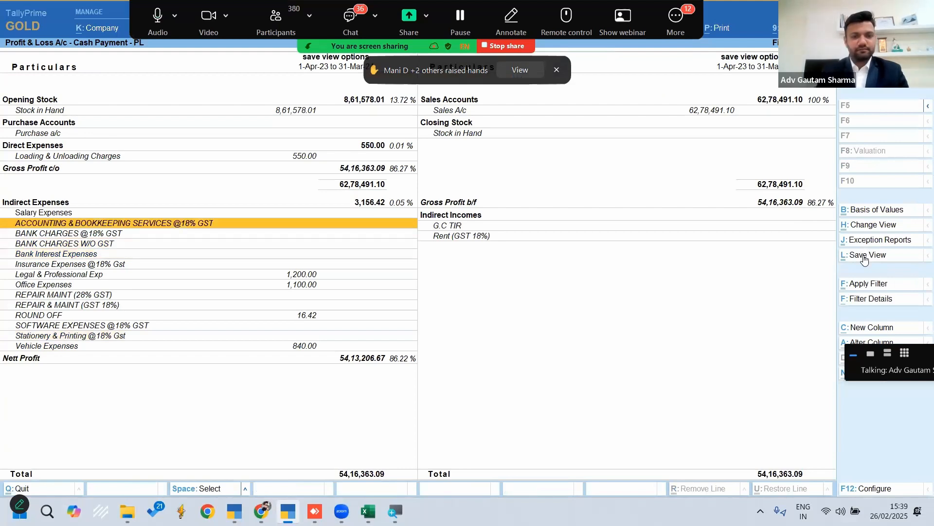
{"action": "key", "text": "Right"}
{"action": "key", "text": "Up"}
{"action": "key", "text": "Up"}
{"action": "key", "text": "Up"}
{"action": "left_click", "coordinate": [863, 255]}
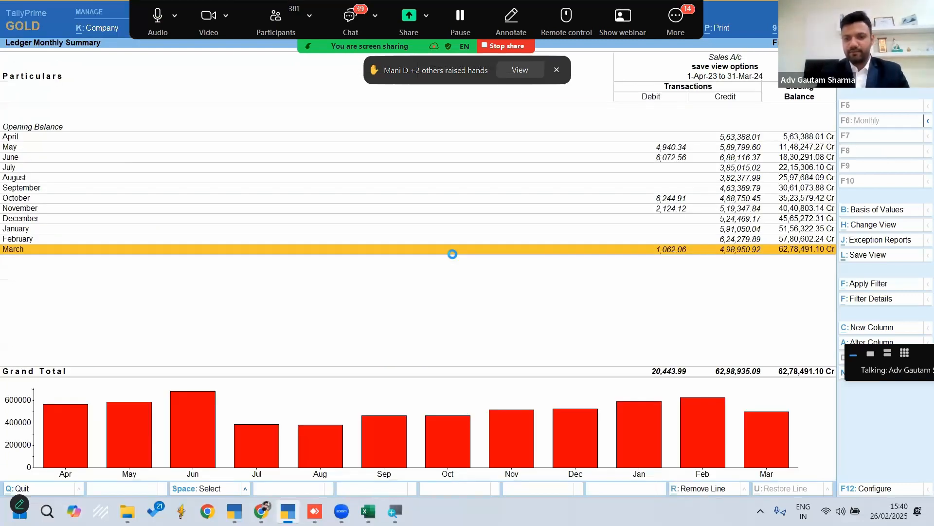
{"action": "key", "text": "Return"}
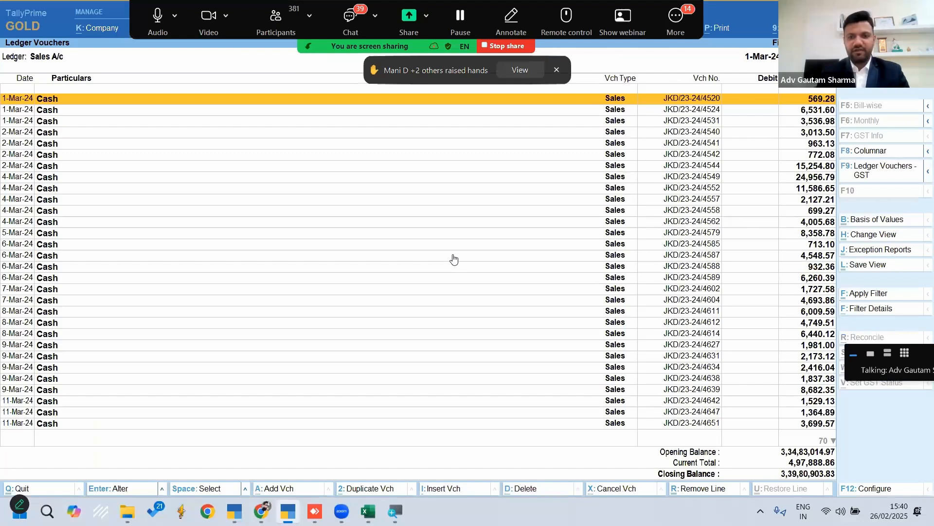
Look through the March vouchers of Sales A/c with and without the cash filter, and return to the Gateway of Tally
{"action": "key", "text": "Down"}
{"action": "key", "text": "Down"}
{"action": "key", "text": "Down"}
{"action": "key", "text": "Down"}
{"action": "key", "text": "Down"}
{"action": "key", "text": "Down"}
{"action": "key", "text": "Down"}
{"action": "key", "text": "Down"}
{"action": "key", "text": "Down"}
{"action": "key", "text": "Down"}
{"action": "key", "text": "Down"}
{"action": "key", "text": "Down"}
{"action": "key", "text": "Down"}
{"action": "key", "text": "Down"}
{"action": "key", "text": "Down"}
{"action": "key", "text": "Down"}
{"action": "key", "text": "Down"}
{"action": "key", "text": "Down"}
{"action": "key", "text": "Down"}
{"action": "key", "text": "Down"}
{"action": "key", "text": "Down"}
{"action": "key", "text": "Down"}
{"action": "key", "text": "Down"}
{"action": "key", "text": "Down"}
{"action": "key", "text": "Down"}
{"action": "key", "text": "Down"}
{"action": "key", "text": "Down"}
{"action": "key", "text": "Down"}
{"action": "key", "text": "Down"}
{"action": "key", "text": "Down"}
{"action": "key", "text": "Down"}
{"action": "key", "text": "Down"}
{"action": "key", "text": "Down"}
{"action": "key", "text": "Down"}
{"action": "key", "text": "Down"}
{"action": "key", "text": "Down"}
{"action": "key", "text": "Down"}
{"action": "key", "text": "Down"}
{"action": "key", "text": "Down"}
{"action": "key", "text": "Down"}
{"action": "key", "text": "Up"}
{"action": "key", "text": "Up"}
{"action": "key", "text": "Up"}
{"action": "key", "text": "Up"}
{"action": "key", "text": "Up"}
{"action": "key", "text": "Up"}
{"action": "key", "text": "Up"}
{"action": "key", "text": "Up"}
{"action": "key", "text": "Up"}
{"action": "key", "text": "Up"}
{"action": "key", "text": "Up"}
{"action": "key", "text": "Up"}
{"action": "key", "text": "Up"}
{"action": "key", "text": "Up"}
{"action": "key", "text": "Up"}
{"action": "key", "text": "Up"}
{"action": "key", "text": "Up"}
{"action": "key", "text": "Up"}
{"action": "key", "text": "Up"}
{"action": "key", "text": "Up"}
{"action": "key", "text": "Up"}
{"action": "key", "text": "Up"}
{"action": "key", "text": "Up"}
{"action": "key", "text": "Up"}
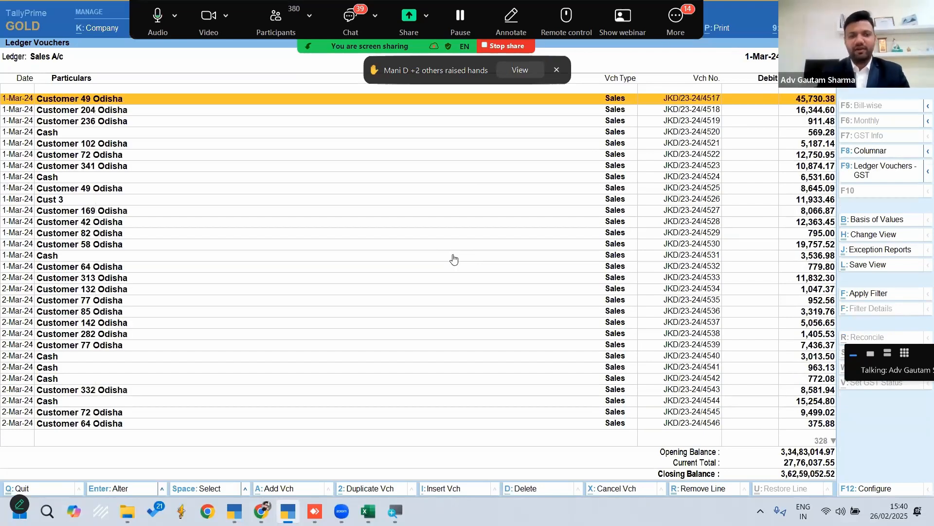
{"action": "key", "text": "Escape"}
{"action": "key", "text": "Escape"}
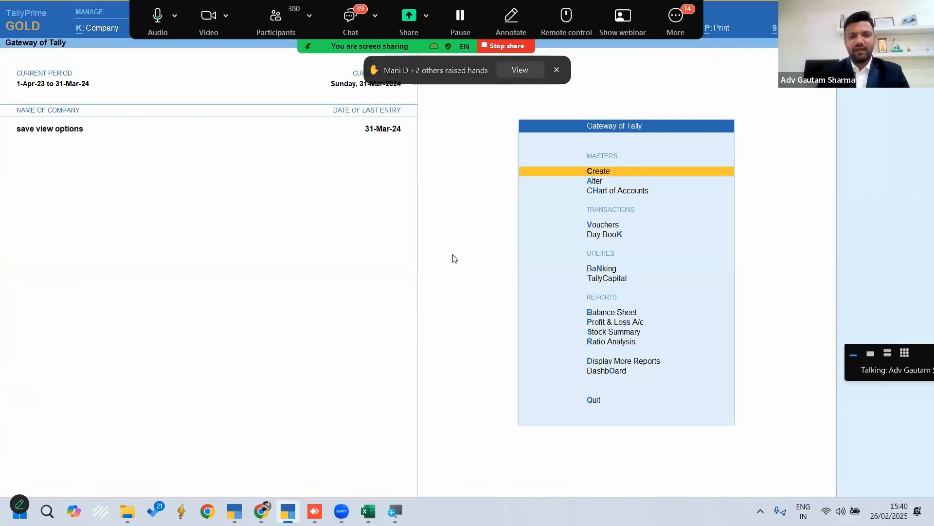
{"action": "key", "text": "d"}
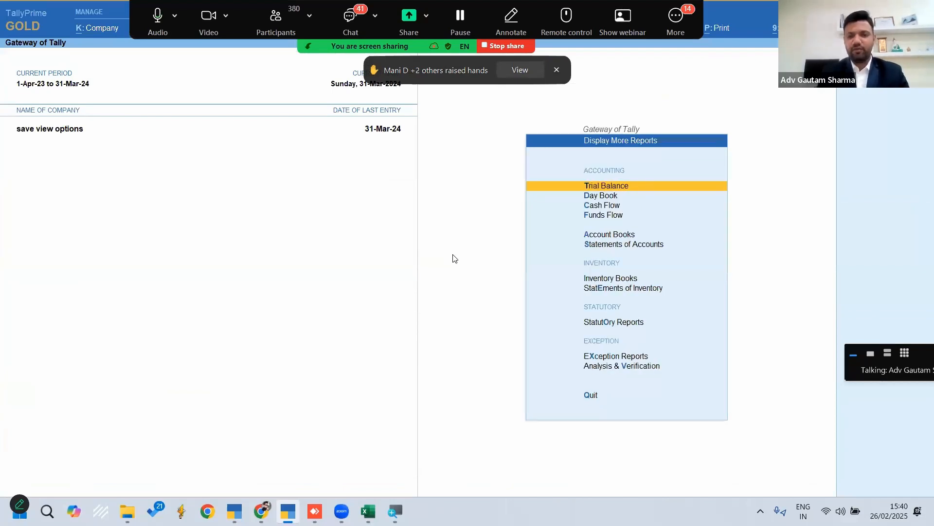
{"action": "key", "text": "s"}
{"action": "key", "text": "s"}
{"action": "key", "text": "Right"}
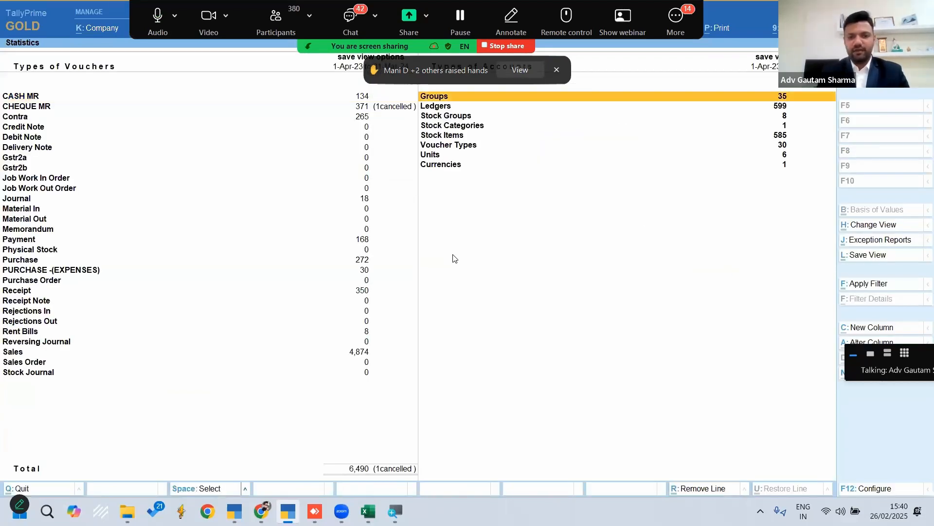
{"action": "key", "text": "Down"}
{"action": "key", "text": "Escape"}
{"action": "key", "text": "Escape"}
{"action": "key", "text": "Escape"}
Open the Payment Register from Account Books under Display More Reports
{"action": "key", "text": "Up"}
{"action": "key", "text": "Up"}
{"action": "key", "text": "Up"}
{"action": "key", "text": "Return"}
{"action": "key", "text": "Down"}
{"action": "key", "text": "Down"}
{"action": "key", "text": "Down"}
{"action": "key", "text": "Down"}
{"action": "key", "text": "Down"}
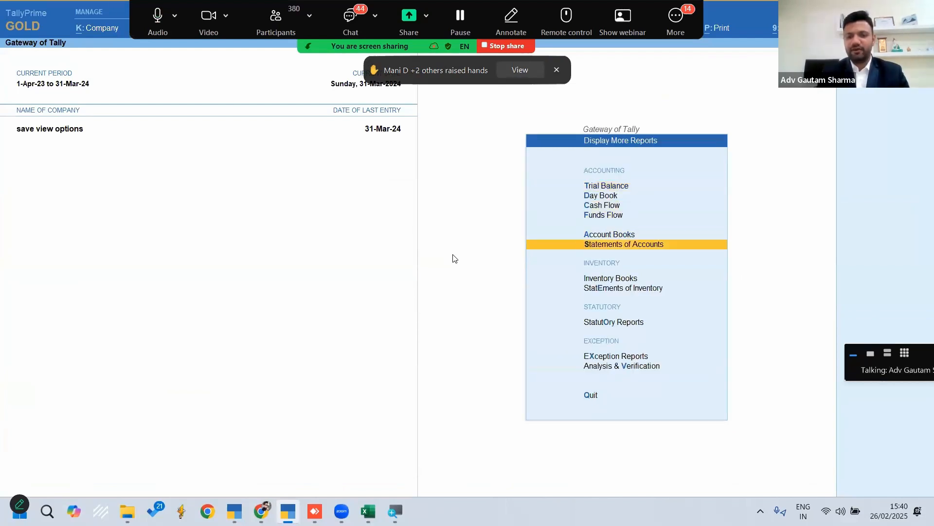
{"action": "key", "text": "Return"}
{"action": "key", "text": "Escape"}
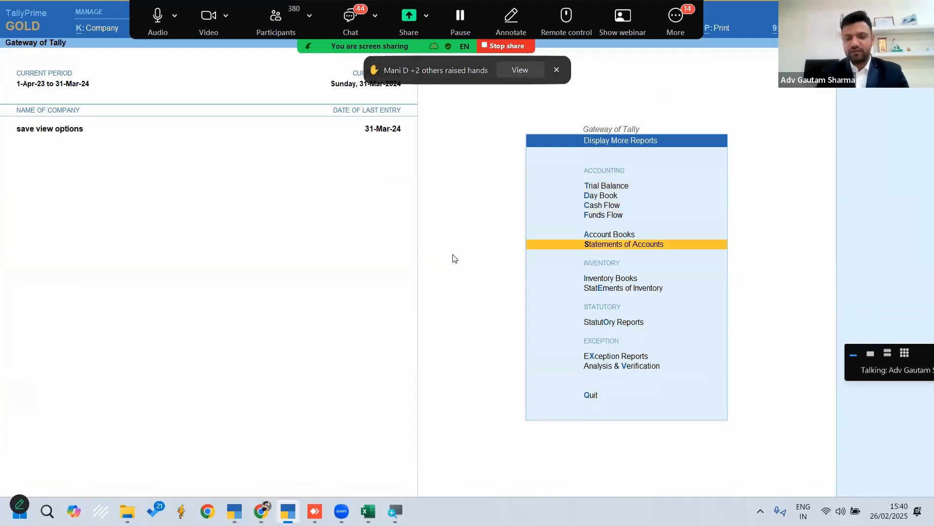
{"action": "key", "text": "Up"}
{"action": "key", "text": "Return"}
{"action": "key", "text": "Down"}
{"action": "key", "text": "Down"}
{"action": "key", "text": "Down"}
{"action": "key", "text": "Down"}
{"action": "key", "text": "Down"}
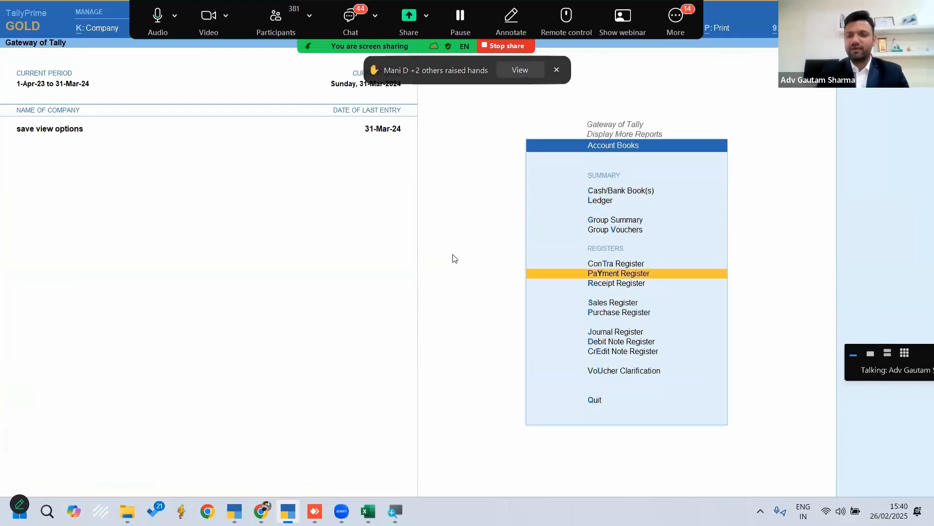
{"action": "key", "text": "Return"}
{"action": "key", "text": "Up"}
{"action": "key", "text": "Up"}
{"action": "key", "text": "Up"}
{"action": "key", "text": "Up"}
{"action": "key", "text": "Up"}
{"action": "key", "text": "Up"}
{"action": "key", "text": "Up"}
{"action": "key", "text": "Up"}
{"action": "key", "text": "Up"}
{"action": "key", "text": "Up"}
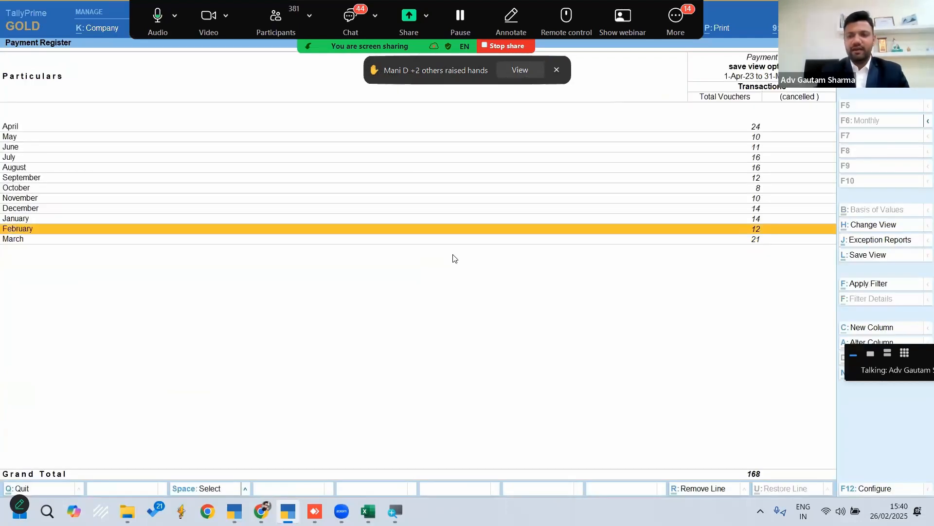
List the vouchers of the Payment Register and set the period from 1-4 to 31-3
{"action": "key", "text": "Down"}
{"action": "key", "text": "Return"}
{"action": "key", "text": "alt+F2"}
{"action": "type", "text": "1-4"}
{"action": "key", "text": "Return"}
{"action": "type", "text": "31-3"}
{"action": "key", "text": "Return"}
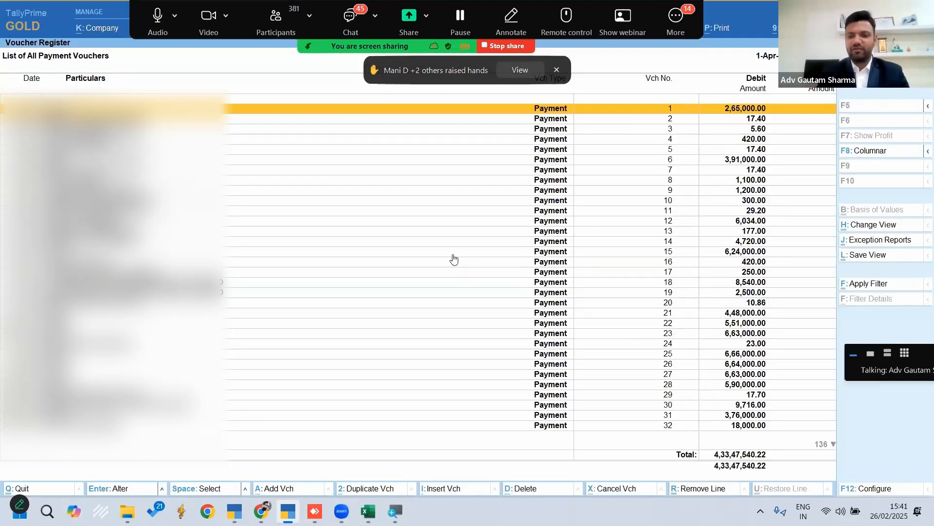
Start an advanced filter on the payment vouchers with the condition Ledger Name containing Cash
{"action": "left_click", "coordinate": [861, 285]}
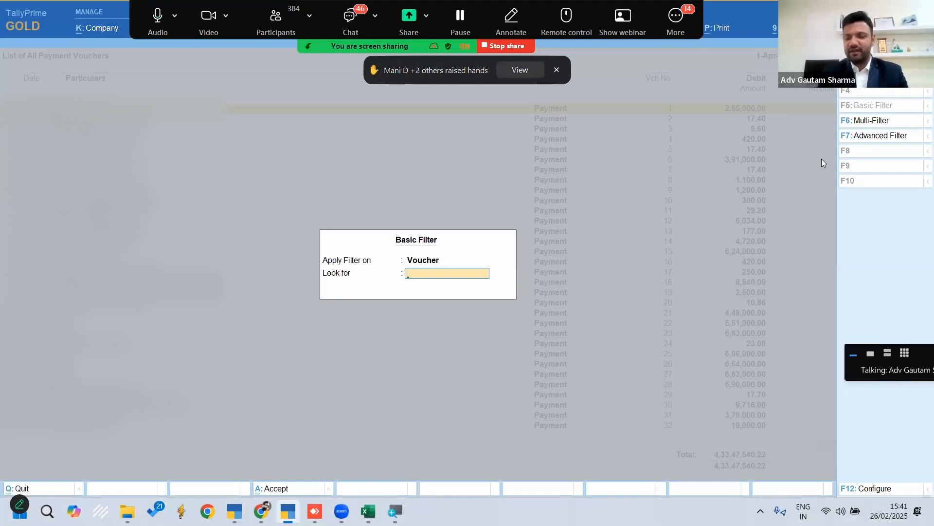
{"action": "left_click", "coordinate": [871, 140]}
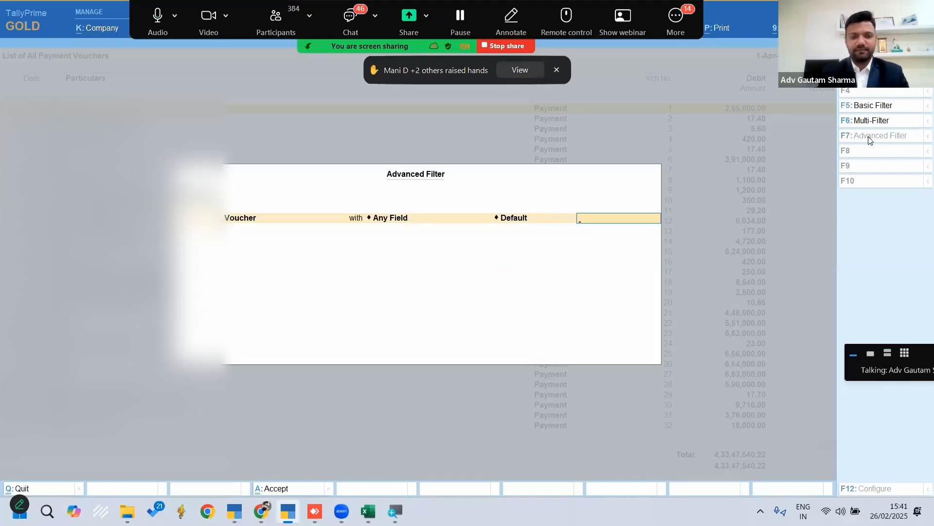
{"action": "key", "text": "BackSpace"}
{"action": "key", "text": "BackSpace"}
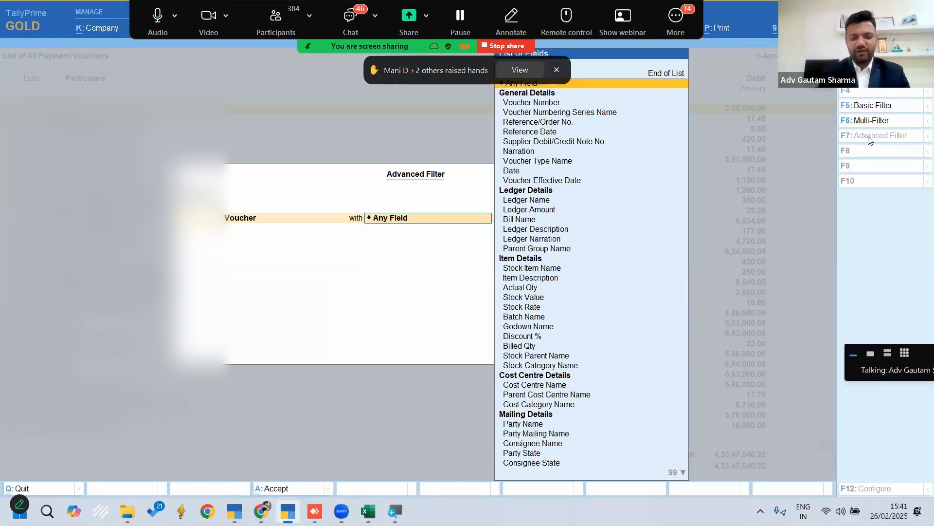
{"action": "type", "text": "Led"}
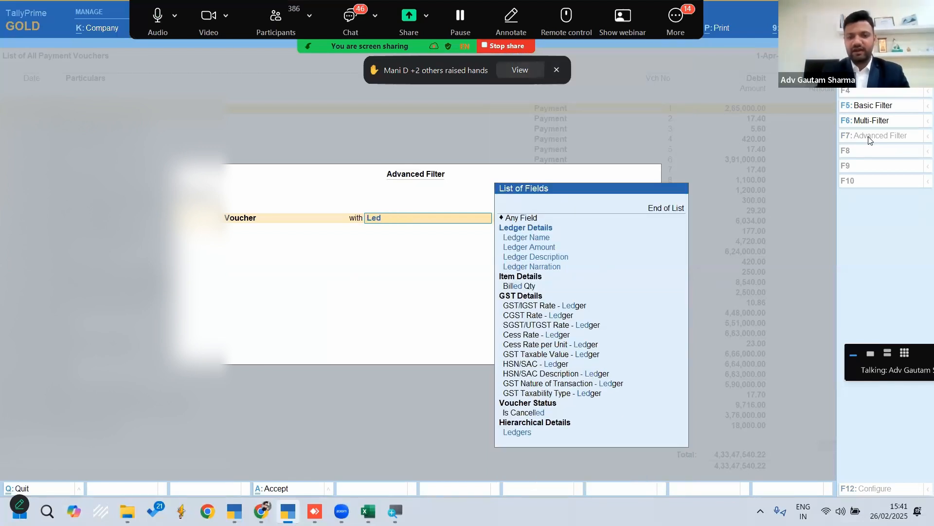
{"action": "key", "text": "Down"}
{"action": "key", "text": "Return"}
{"action": "key", "text": "Return"}
{"action": "type", "text": "Cash"}
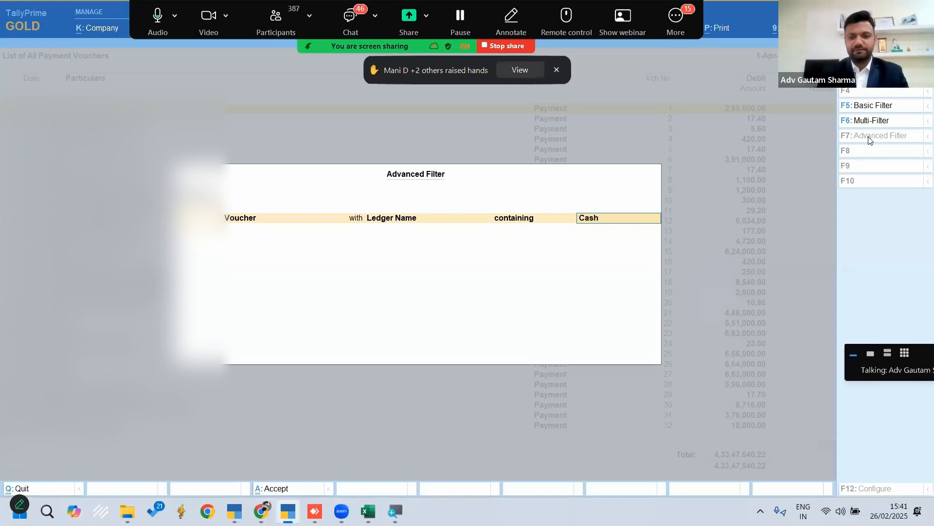
Add a second filter condition, Ledger Amount greater than 10000, and apply the filter to the payment vouchers
{"action": "key", "text": "Return"}
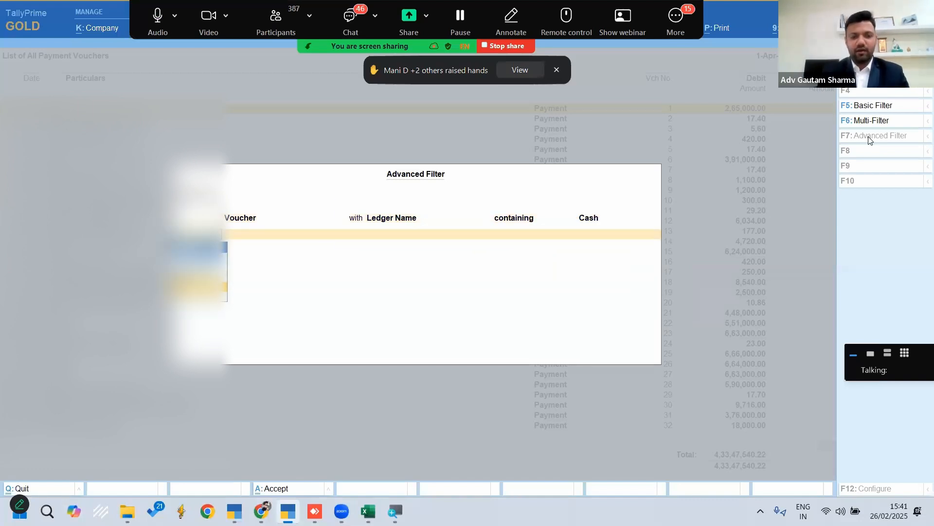
{"action": "key", "text": "Down"}
{"action": "key", "text": "Return"}
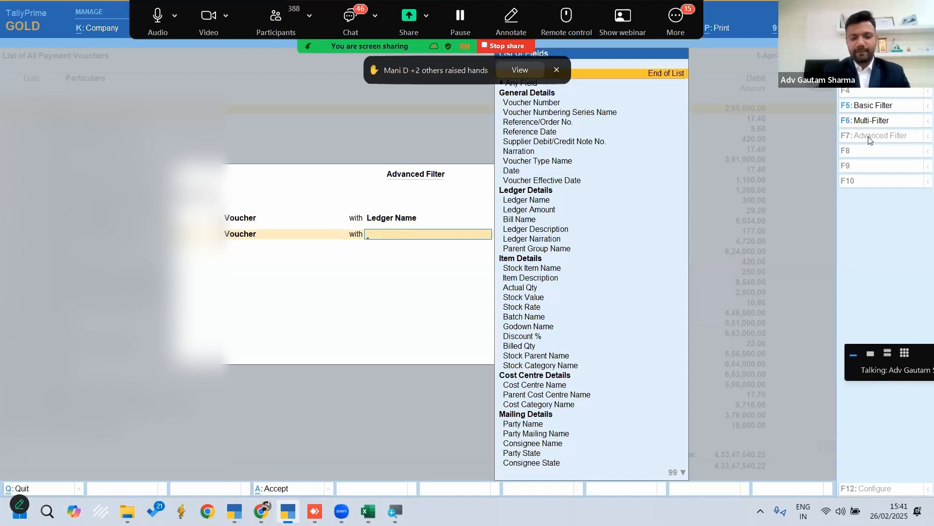
{"action": "type", "text": "Le"}
{"action": "key", "text": "Down"}
{"action": "key", "text": "Down"}
{"action": "key", "text": "Down"}
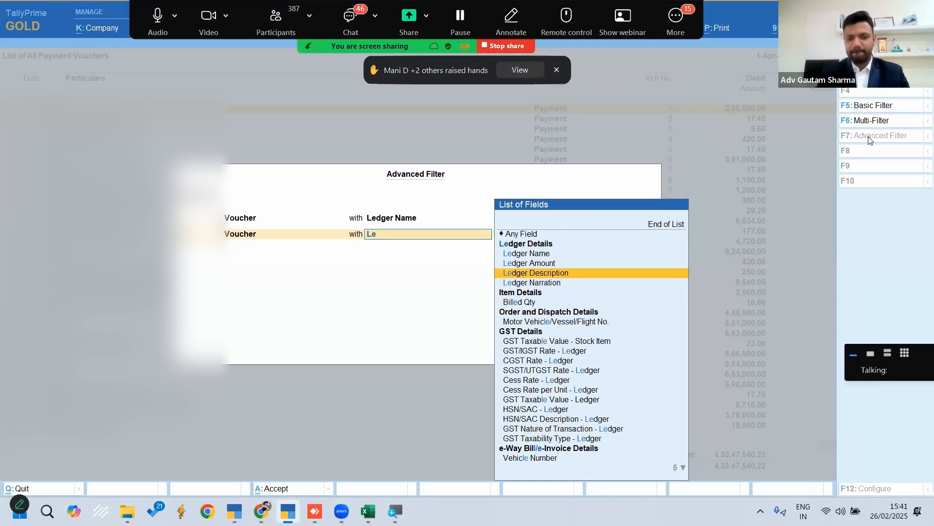
{"action": "key", "text": "BackSpace"}
{"action": "key", "text": "Down"}
{"action": "key", "text": "Down"}
{"action": "key", "text": "Return"}
{"action": "key", "text": "Down"}
{"action": "key", "text": "Down"}
{"action": "key", "text": "Return"}
{"action": "type", "text": "10000"}
{"action": "key", "text": "Return"}
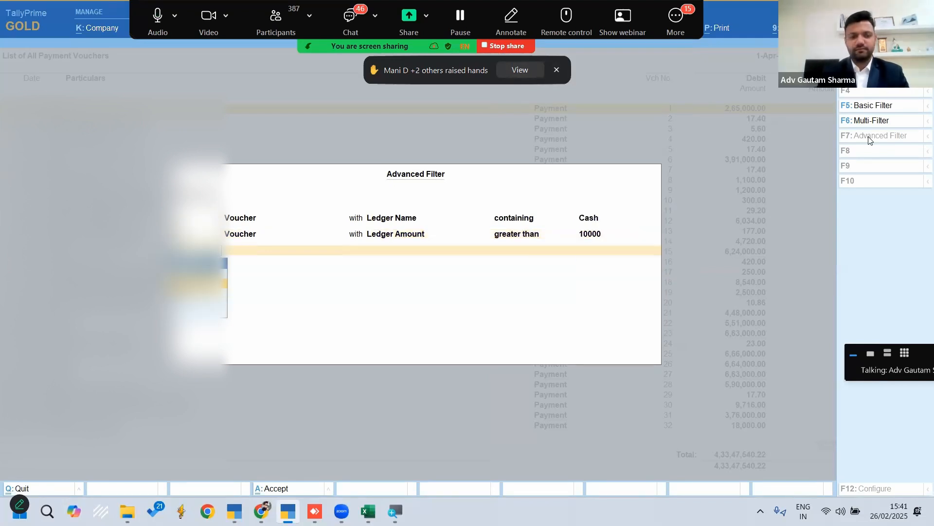
{"action": "key", "text": "Return"}
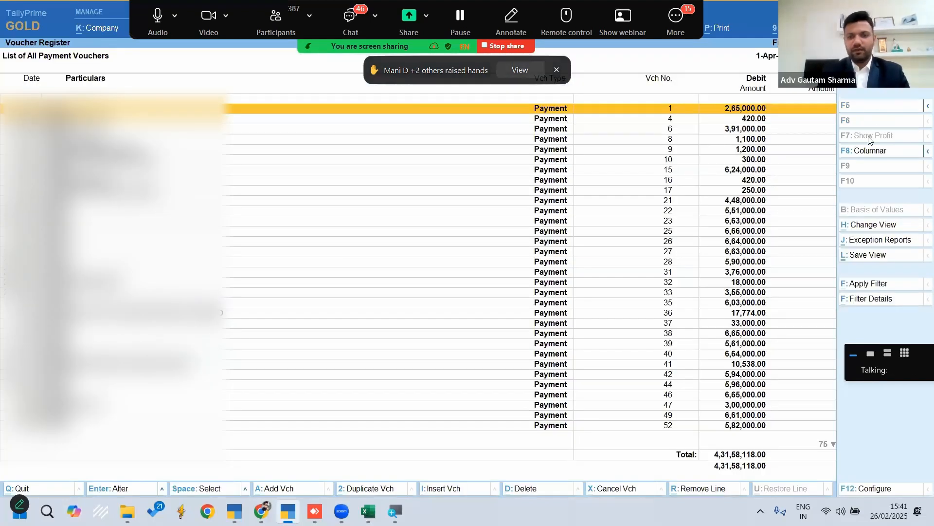
Look through the filtered payment vouchers and check their voucher numbers and amounts
{"action": "key", "text": "Down"}
{"action": "key", "text": "Down"}
{"action": "key", "text": "Down"}
{"action": "key", "text": "Down"}
{"action": "key", "text": "Down"}
{"action": "key", "text": "Down"}
{"action": "key", "text": "Down"}
{"action": "key", "text": "Down"}
{"action": "key", "text": "Down"}
{"action": "key", "text": "Down"}
{"action": "key", "text": "Down"}
{"action": "key", "text": "Down"}
{"action": "key", "text": "Down"}
{"action": "key", "text": "Down"}
{"action": "key", "text": "Down"}
{"action": "key", "text": "Down"}
{"action": "key", "text": "Down"}
{"action": "key", "text": "Down"}
{"action": "key", "text": "Down"}
{"action": "key", "text": "Down"}
{"action": "key", "text": "Down"}
{"action": "key", "text": "Down"}
{"action": "key", "text": "Down"}
{"action": "key", "text": "Down"}
{"action": "key", "text": "Down"}
{"action": "key", "text": "Down"}
{"action": "key", "text": "Down"}
{"action": "key", "text": "Down"}
{"action": "key", "text": "Down"}
{"action": "key", "text": "Down"}
{"action": "key", "text": "Down"}
{"action": "key", "text": "Down"}
{"action": "key", "text": "Down"}
{"action": "key", "text": "Down"}
{"action": "key", "text": "Down"}
{"action": "key", "text": "Down"}
{"action": "key", "text": "Down"}
{"action": "key", "text": "Down"}
{"action": "key", "text": "Down"}
{"action": "key", "text": "Down"}
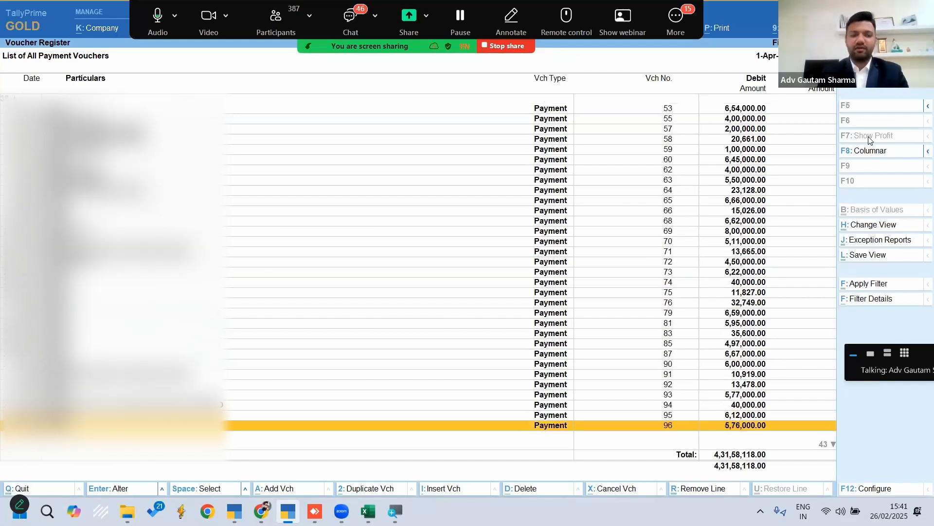
{"action": "key", "text": "Up"}
{"action": "key", "text": "Up"}
{"action": "key", "text": "Up"}
{"action": "key", "text": "Up"}
{"action": "key", "text": "Up"}
{"action": "key", "text": "Up"}
{"action": "key", "text": "Up"}
{"action": "key", "text": "Up"}
{"action": "key", "text": "Up"}
{"action": "key", "text": "Up"}
{"action": "key", "text": "Up"}
{"action": "key", "text": "Up"}
{"action": "key", "text": "Up"}
{"action": "key", "text": "Up"}
{"action": "key", "text": "Up"}
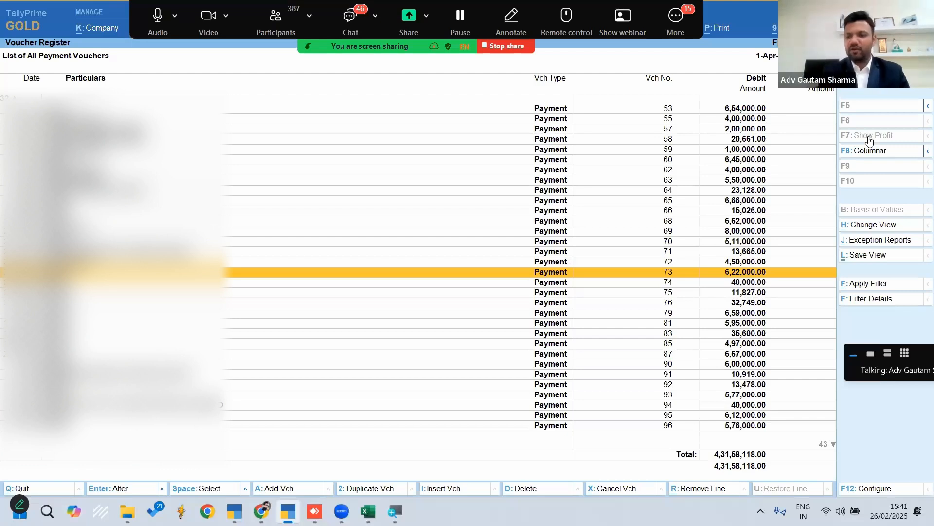
{"action": "left_click", "coordinate": [864, 257]}
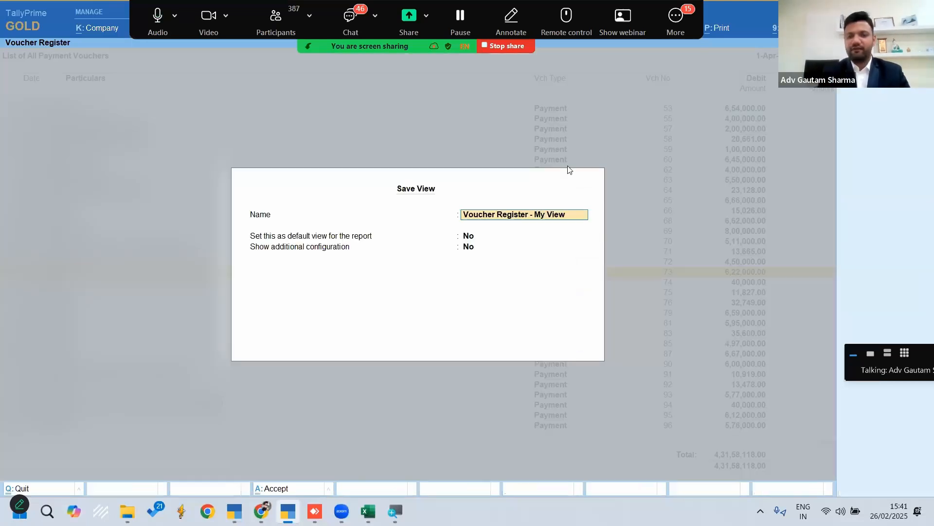
{"action": "key", "text": "Escape"}
{"action": "key", "text": "Return"}
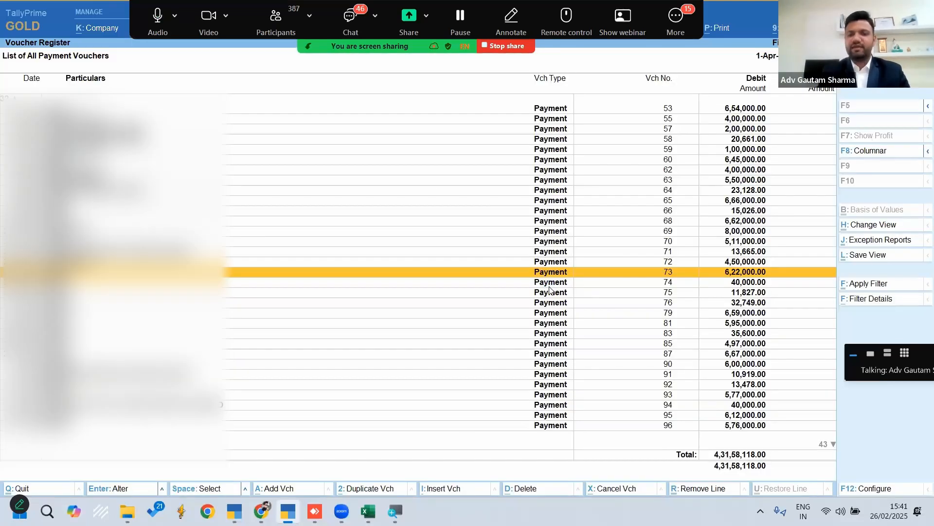
Leave the filtered voucher register and return to the Gateway of Tally
{"action": "key", "text": "Escape"}
{"action": "key", "text": "Escape"}
{"action": "key", "text": "Escape"}
{"action": "key", "text": "Escape"}
{"action": "key", "text": "Escape"}
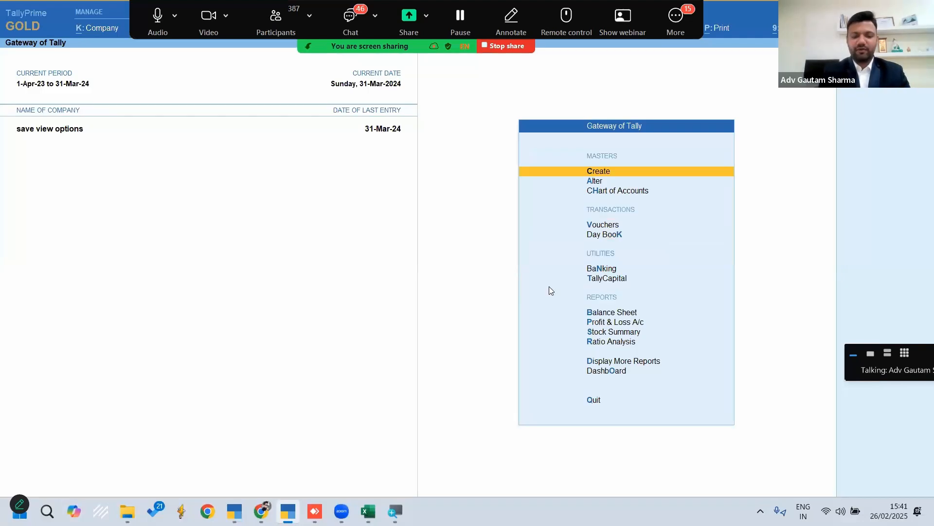
Open the Go To list of reports and look through the saved views, including the Profit & Loss A/c and Voucher Register ones
{"action": "key", "text": "alt+g"}
{"action": "key", "text": "Down"}
{"action": "key", "text": "Down"}
{"action": "key", "text": "Down"}
{"action": "key", "text": "Down"}
{"action": "key", "text": "Down"}
{"action": "key", "text": "Down"}
{"action": "key", "text": "Down"}
{"action": "key", "text": "Down"}
{"action": "key", "text": "Down"}
{"action": "key", "text": "Down"}
{"action": "key", "text": "Down"}
{"action": "key", "text": "Down"}
{"action": "key", "text": "Down"}
{"action": "key", "text": "Down"}
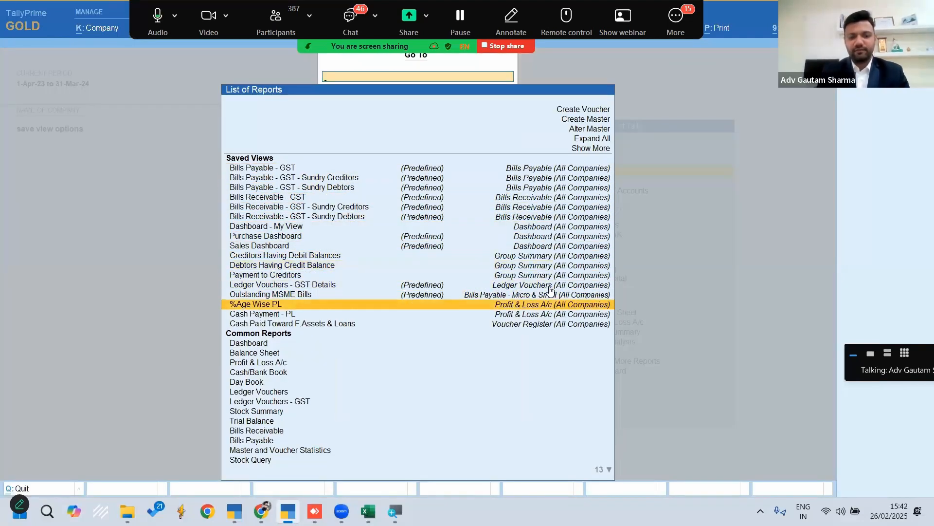
{"action": "key", "text": "Down"}
{"action": "key", "text": "Down"}
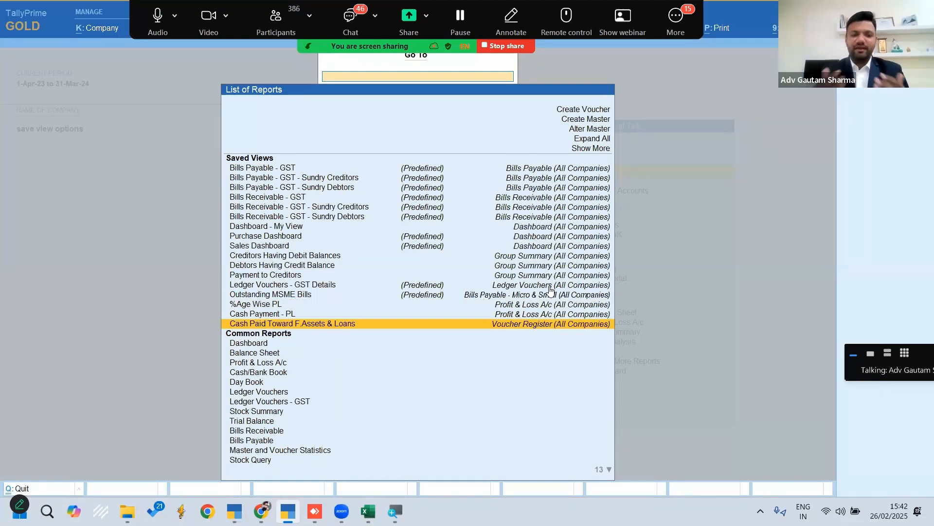
{"action": "key", "text": "Up"}
{"action": "key", "text": "Up"}
{"action": "key", "text": "Up"}
{"action": "key", "text": "Up"}
{"action": "key", "text": "Up"}
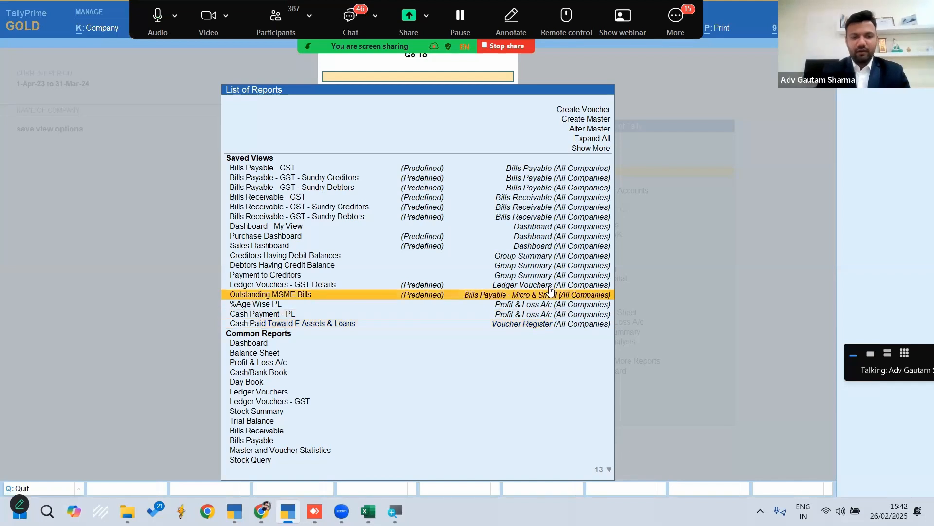
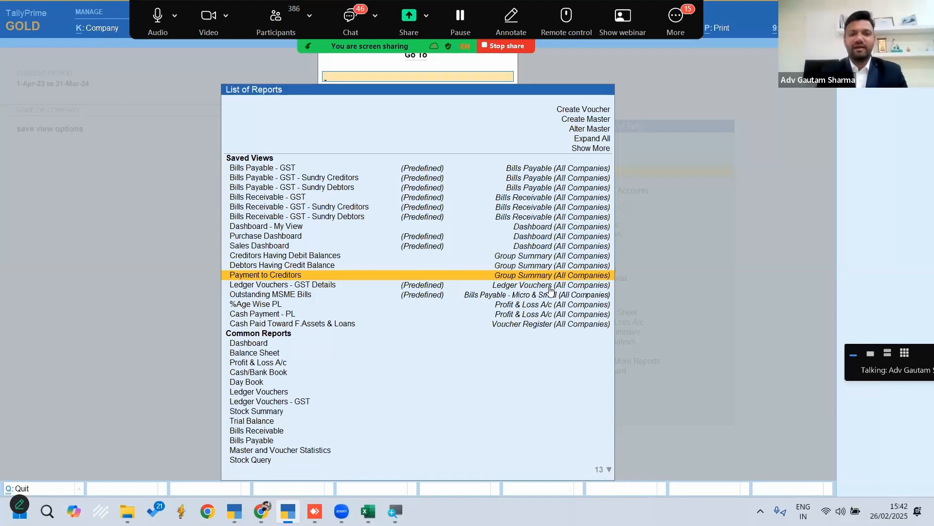
Open the saved view Debtors Having Credit Balance for the Primary group
{"action": "key", "text": "Up"}
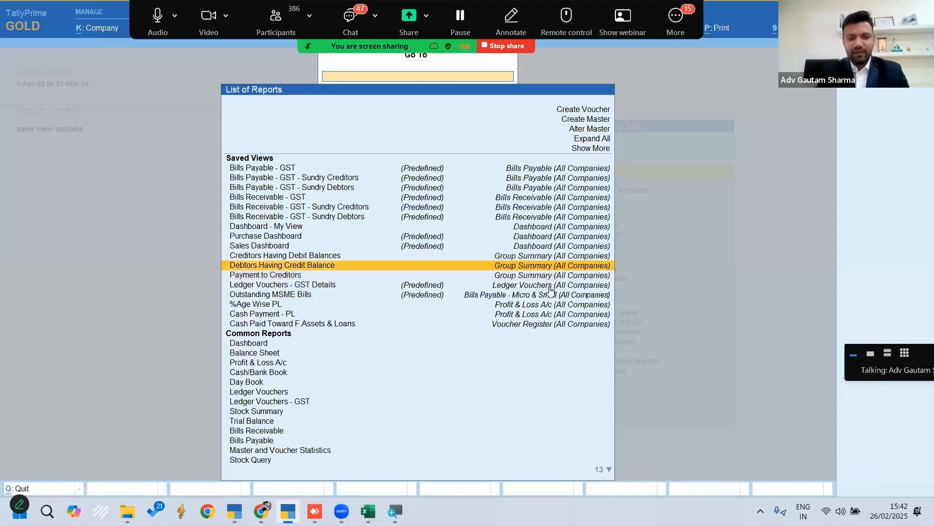
{"action": "key", "text": "Up"}
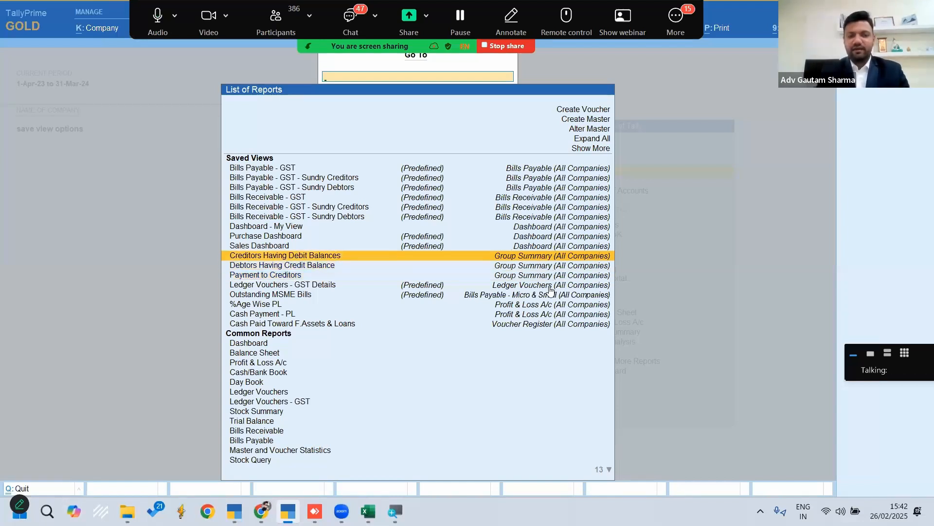
{"action": "key", "text": "Down"}
{"action": "key", "text": "Return"}
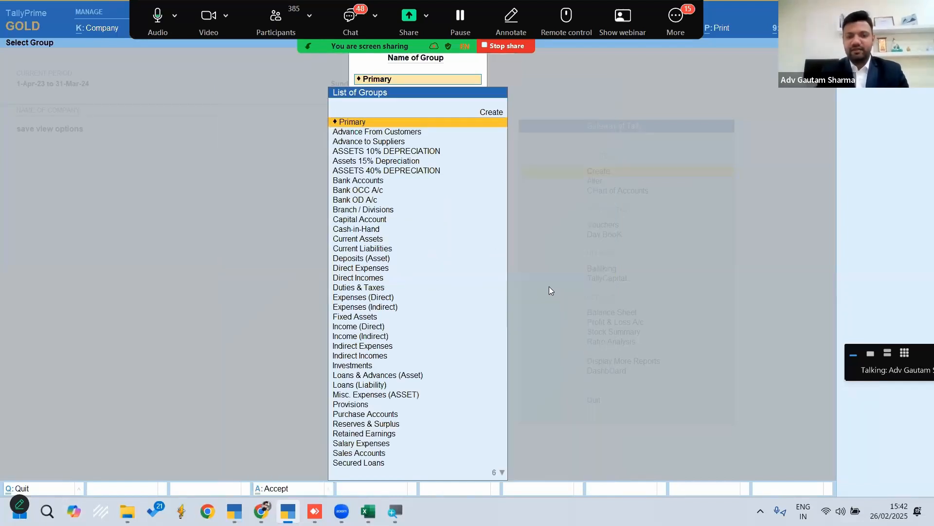
{"action": "key", "text": "Return"}
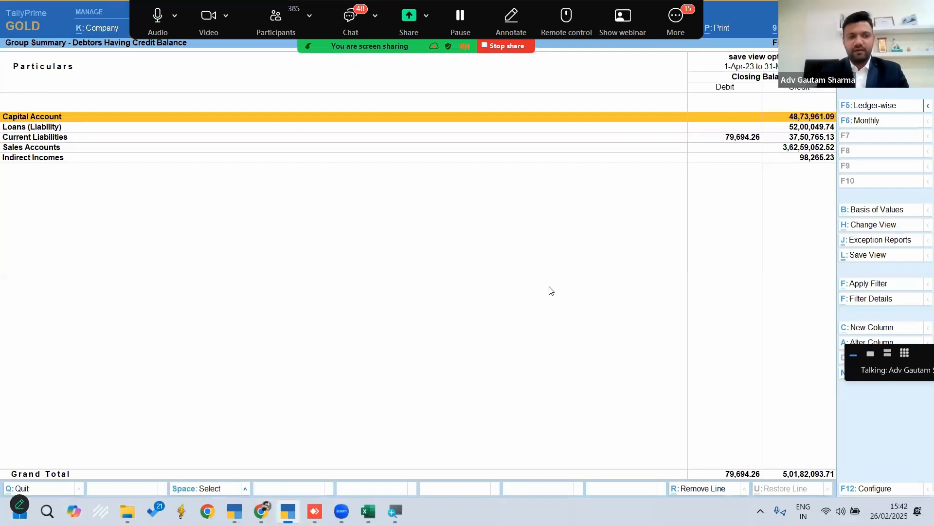
Look through the groups in the Debtors Having Credit Balance summary and return to the Gateway of Tally
{"action": "key", "text": "Down"}
{"action": "key", "text": "Down"}
{"action": "key", "text": "Down"}
{"action": "key", "text": "Up"}
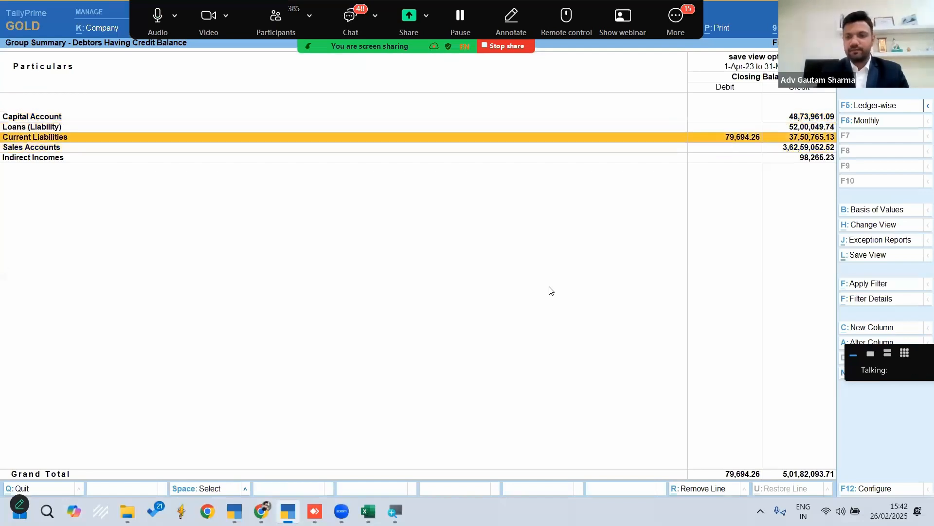
{"action": "key", "text": "Escape"}
{"action": "key", "text": "Escape"}
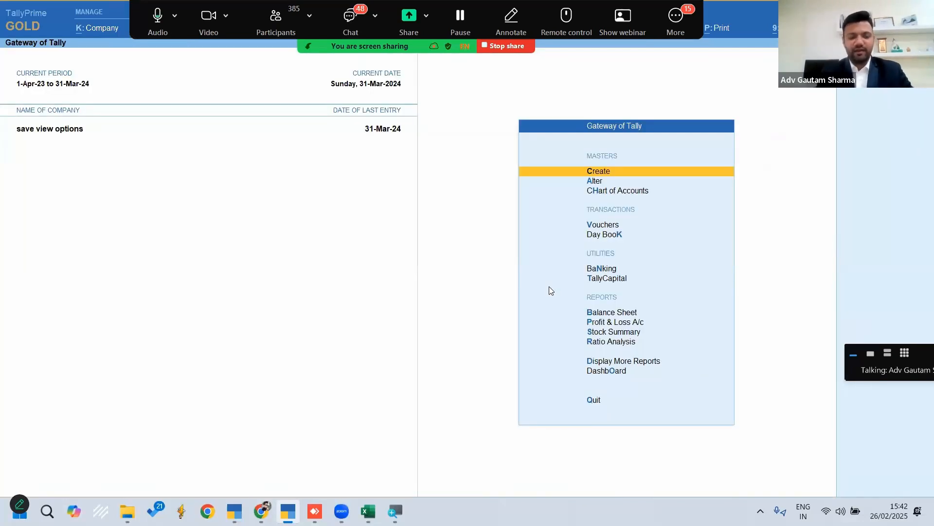
Shut the save view options company and load the company Entry Above 10k - Day Wise
{"action": "key", "text": "ctrl+F3"}
{"action": "key", "text": "Return"}
{"action": "key", "text": "n"}
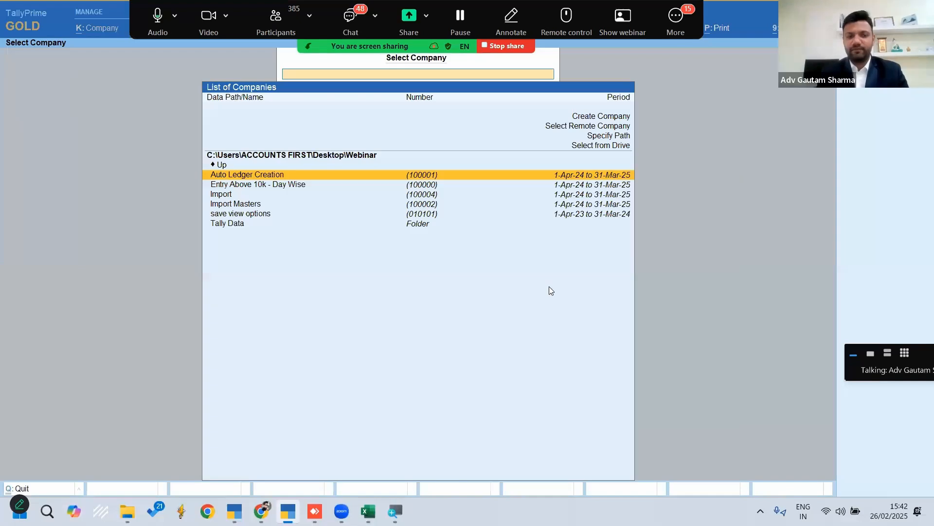
{"action": "key", "text": "Down"}
{"action": "key", "text": "Down"}
{"action": "key", "text": "Up"}
{"action": "key", "text": "Up"}
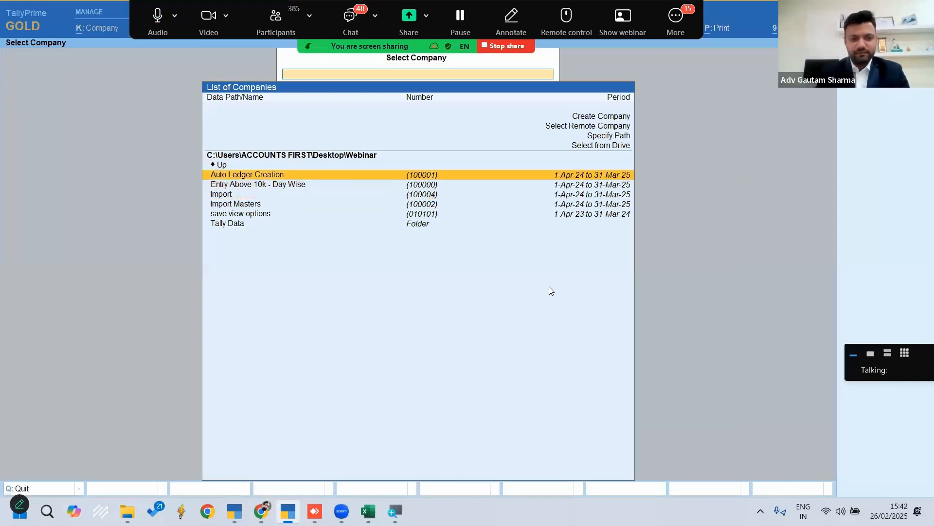
{"action": "key", "text": "Down"}
{"action": "key", "text": "Return"}
{"action": "key", "text": "n"}
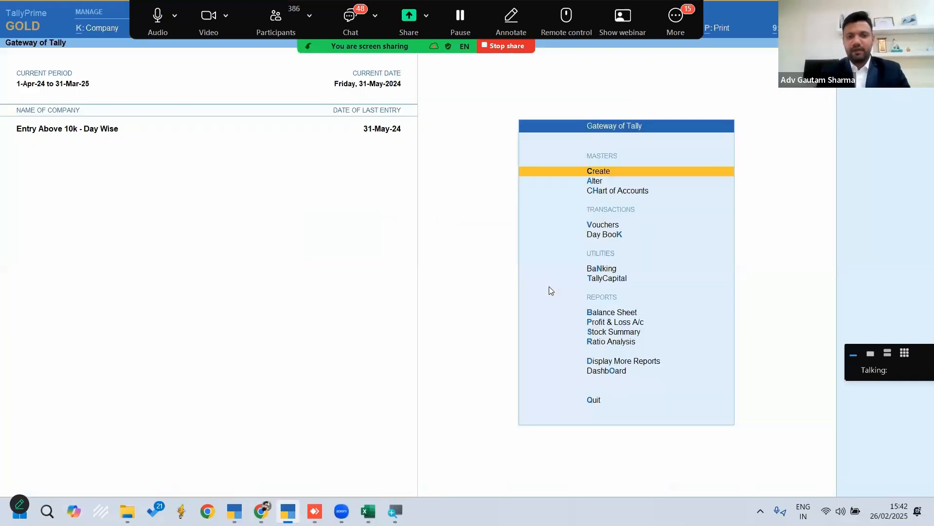
Open the Day Book and extend its period to cover the vouchers from April 2024 onwards
{"action": "key", "text": "k"}
{"action": "key", "text": "alt+F2"}
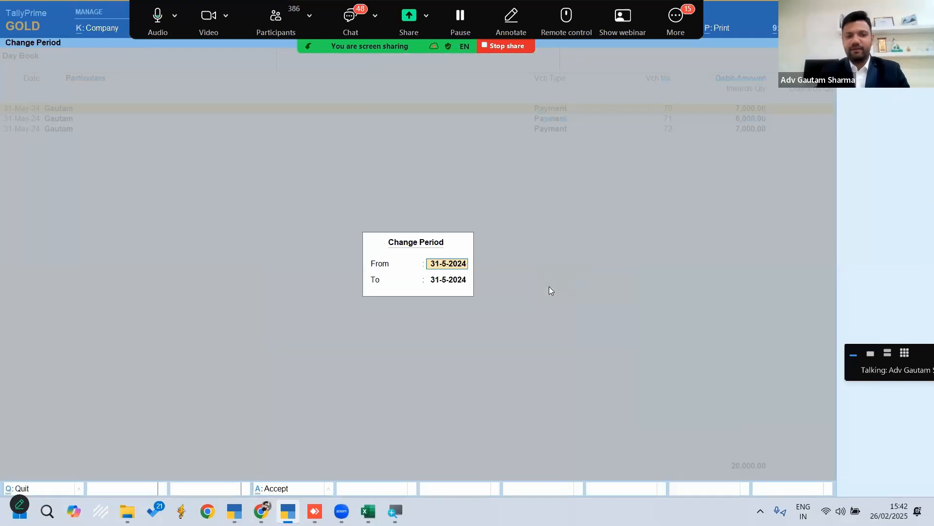
{"action": "key", "text": "Return"}
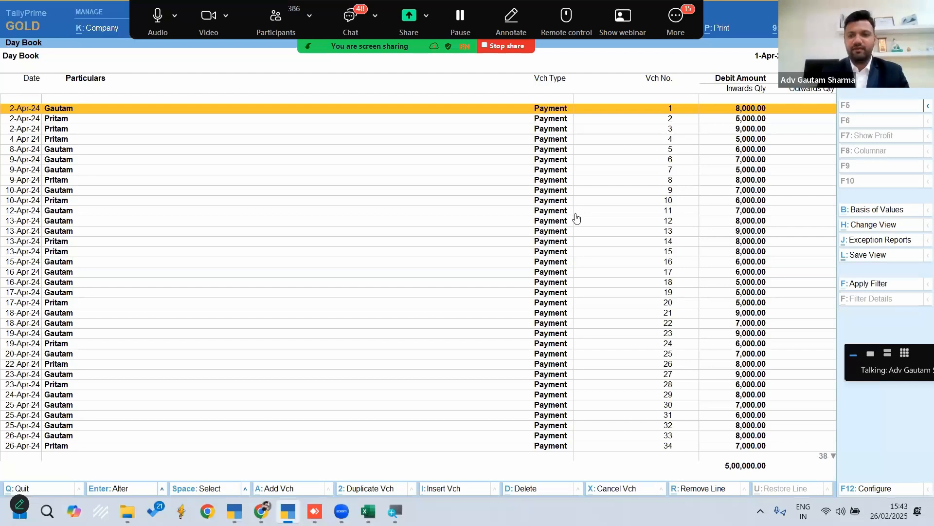
Open payment voucher no. 1 to examine its party lines and amounts, and leave it and the Day Book without changes
{"action": "key", "text": "Return"}
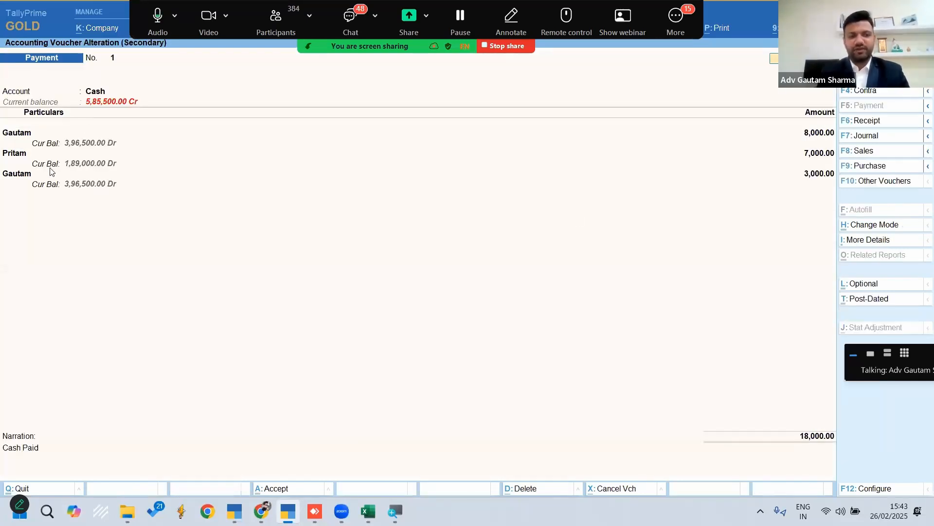
{"action": "left_click", "coordinate": [15, 135]}
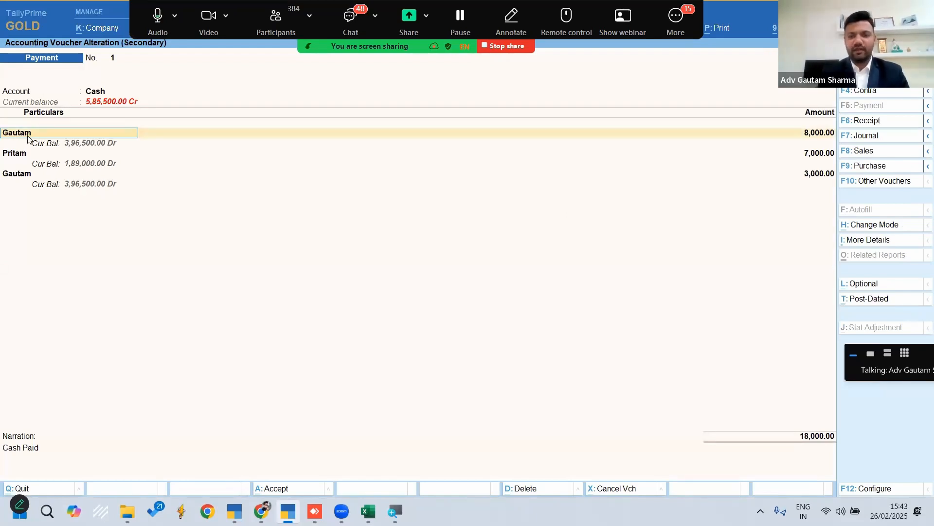
{"action": "key", "text": "Return"}
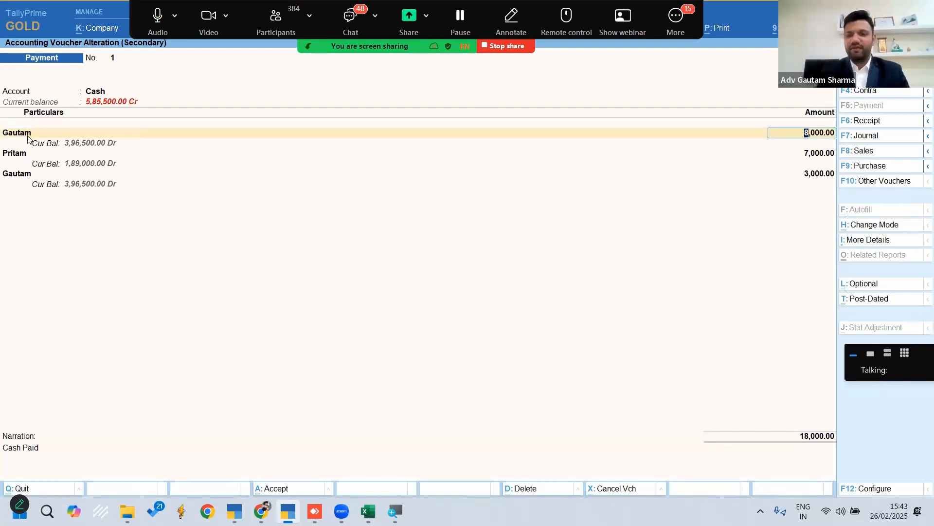
{"action": "key", "text": "Return"}
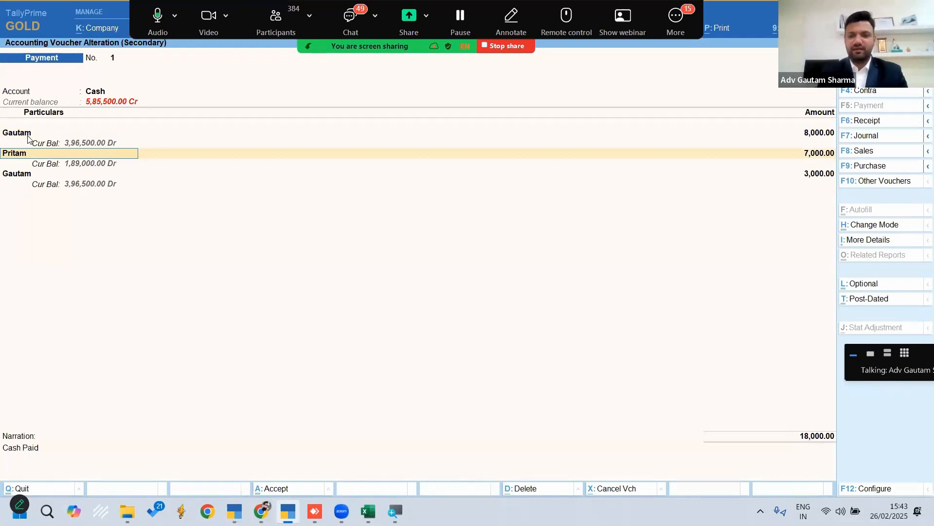
{"action": "left_click", "coordinate": [29, 171]}
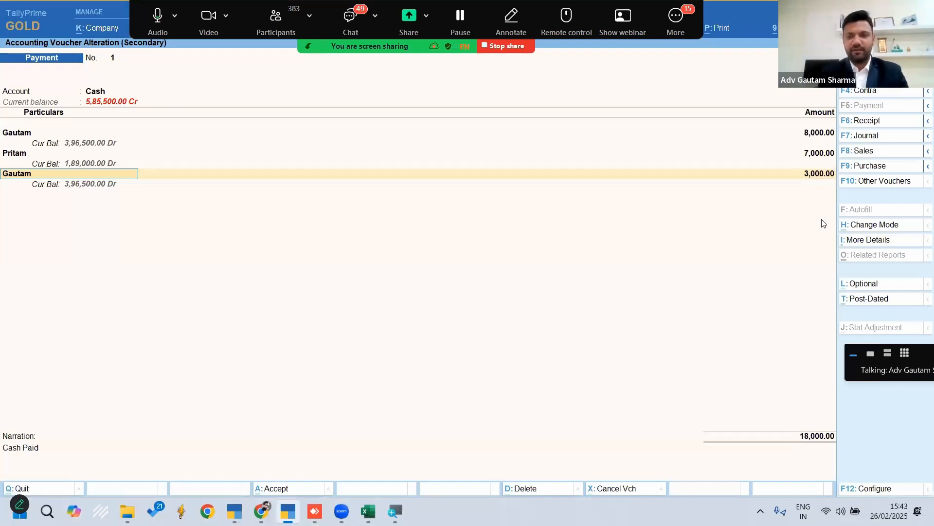
{"action": "key", "text": "Escape"}
{"action": "key", "text": "Return"}
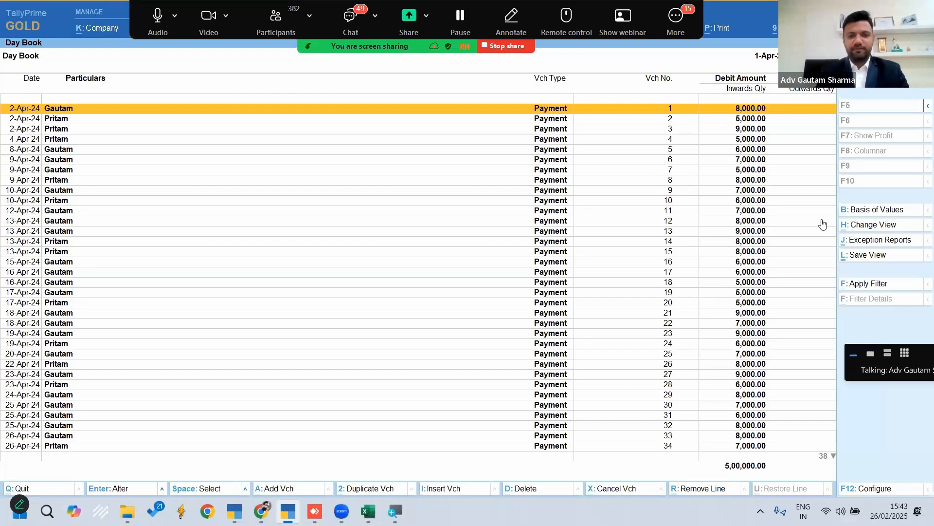
{"action": "key", "text": "Escape"}
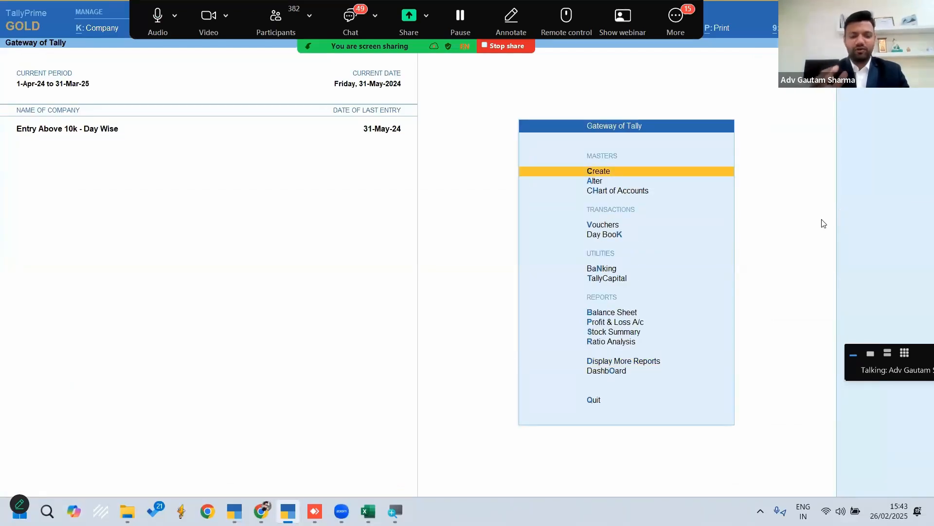
Reopen the Day Book and clear both period dates to list all vouchers from April 2024 onwards
{"action": "key", "text": "d"}
{"action": "key", "text": "d"}
{"action": "key", "text": "alt+F2"}
{"action": "key", "text": "space"}
{"action": "key", "text": "Return"}
{"action": "key", "text": "space"}
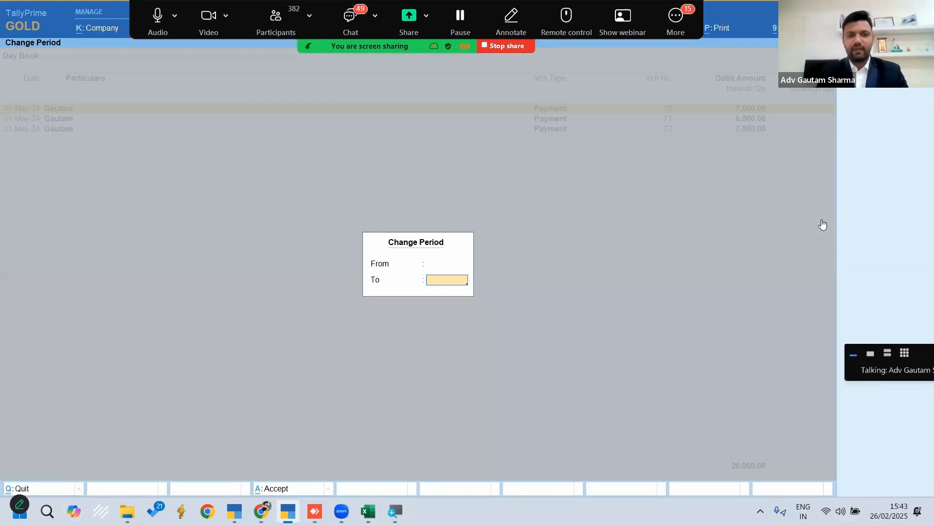
{"action": "key", "text": "Return"}
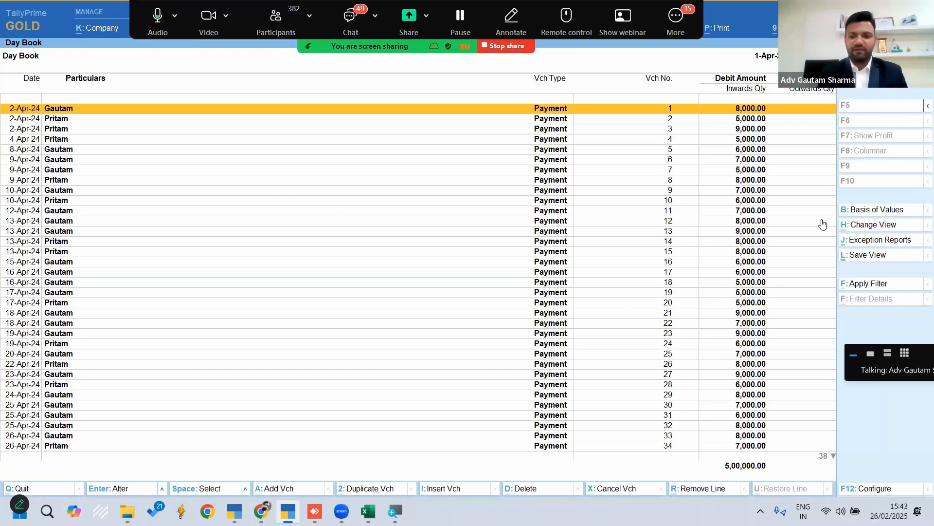
Apply an advanced filter to the Day Book for vouchers with Voucher Type Name containing Payment
{"action": "left_click", "coordinate": [868, 284]}
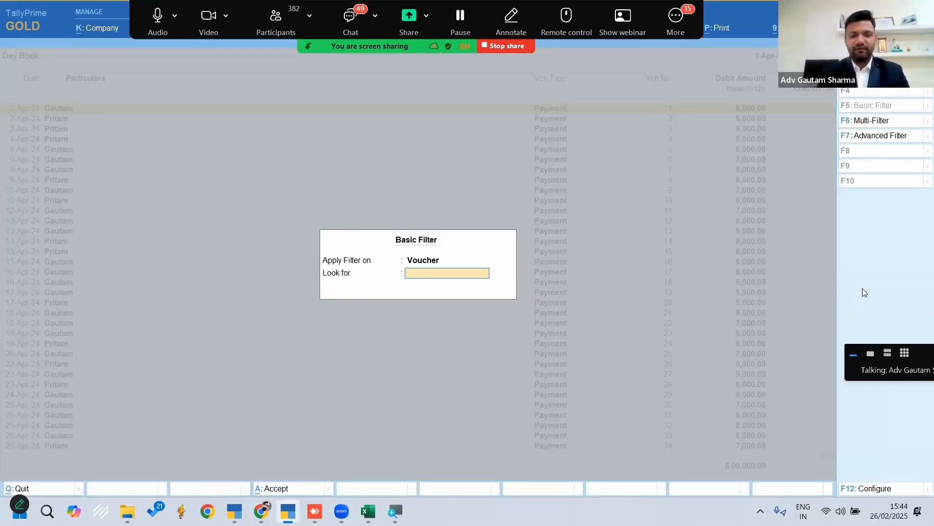
{"action": "key", "text": "BackSpace"}
{"action": "left_click", "coordinate": [875, 137]}
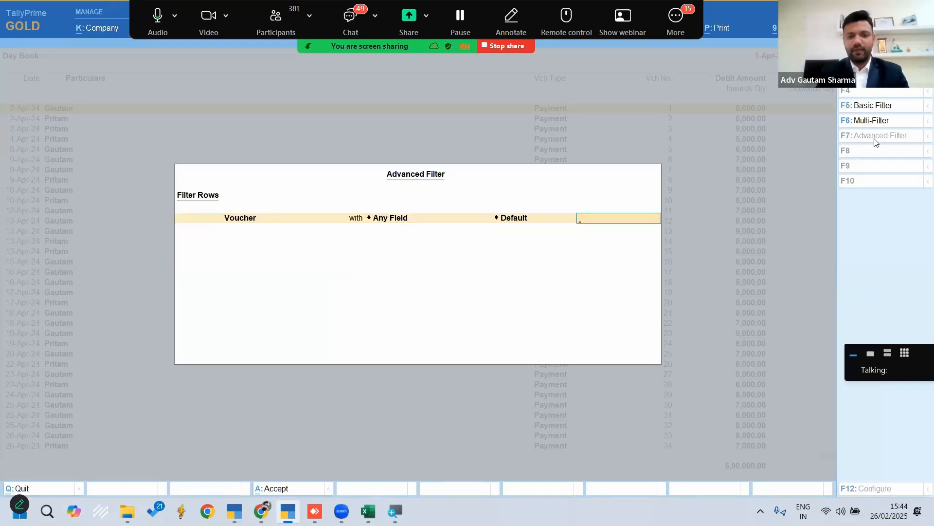
{"action": "key", "text": "BackSpace"}
{"action": "type", "text": "Vo"}
{"action": "key", "text": "Down"}
{"action": "key", "text": "Down"}
{"action": "key", "text": "Down"}
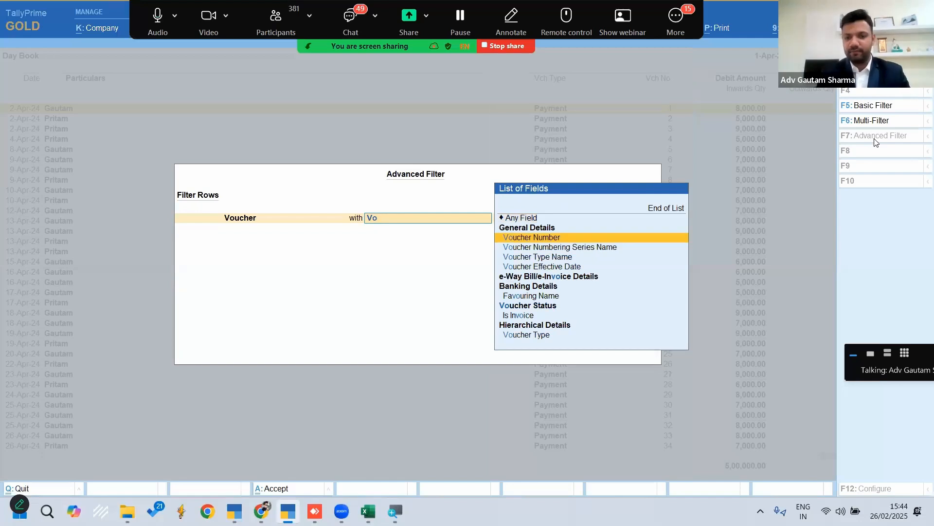
{"action": "key", "text": "Return"}
{"action": "key", "text": "Return"}
{"action": "type", "text": "Payment"}
{"action": "key", "text": "Return"}
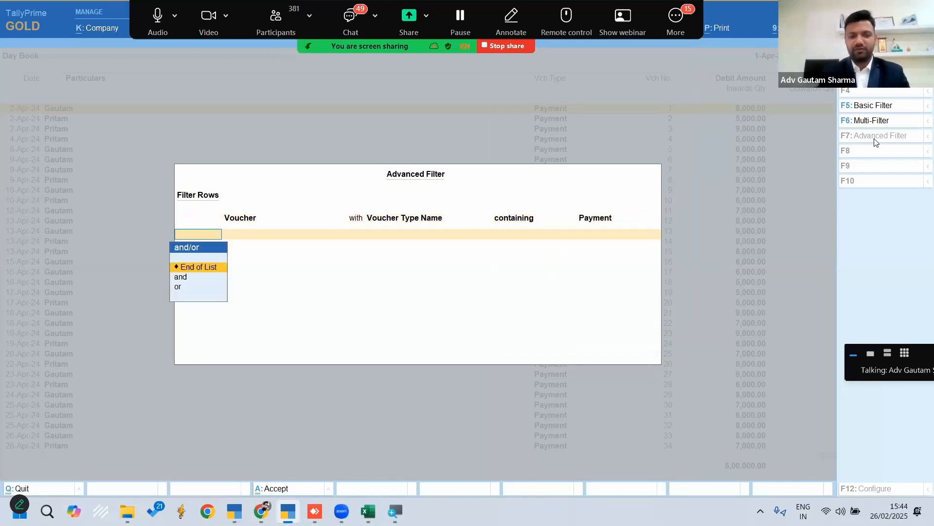
{"action": "key", "text": "Return"}
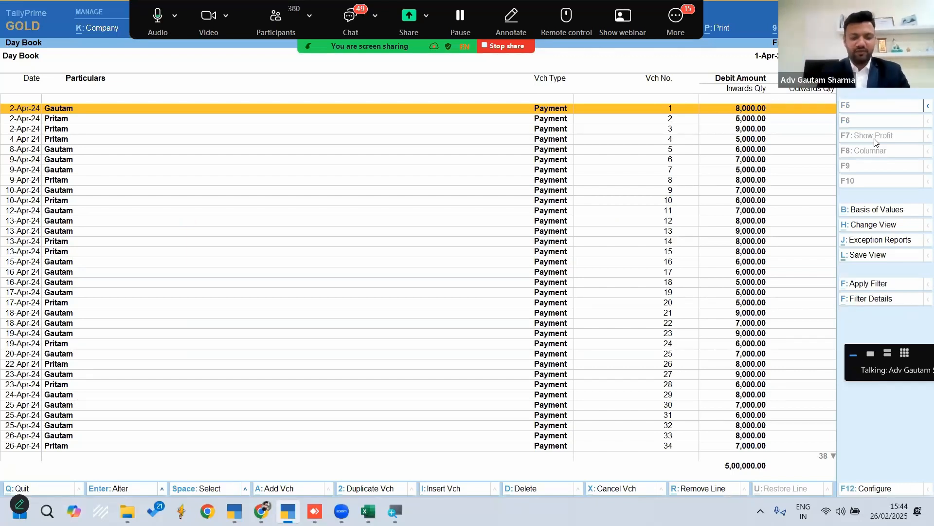
Switch the filtered Day Book to the detailed format and bring up the export of the current report
{"action": "key", "text": "alt+F5"}
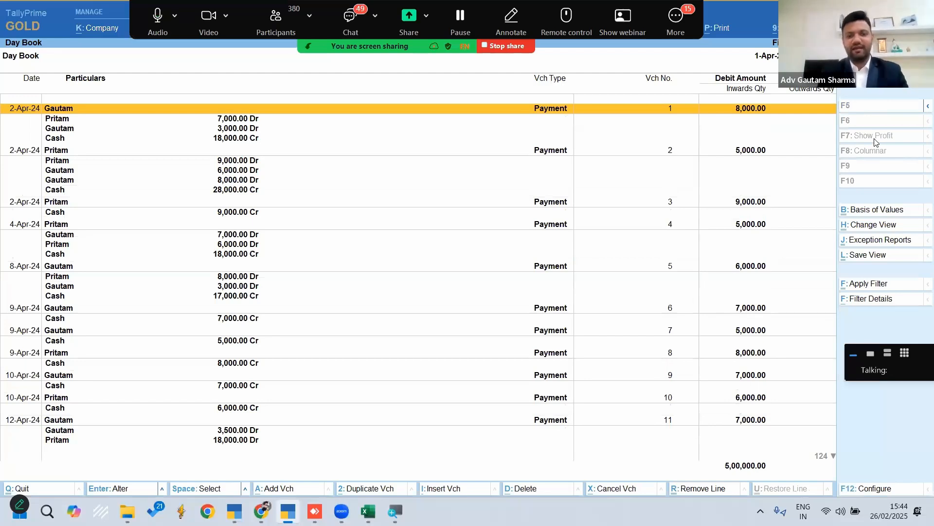
{"action": "key", "text": "alt+e"}
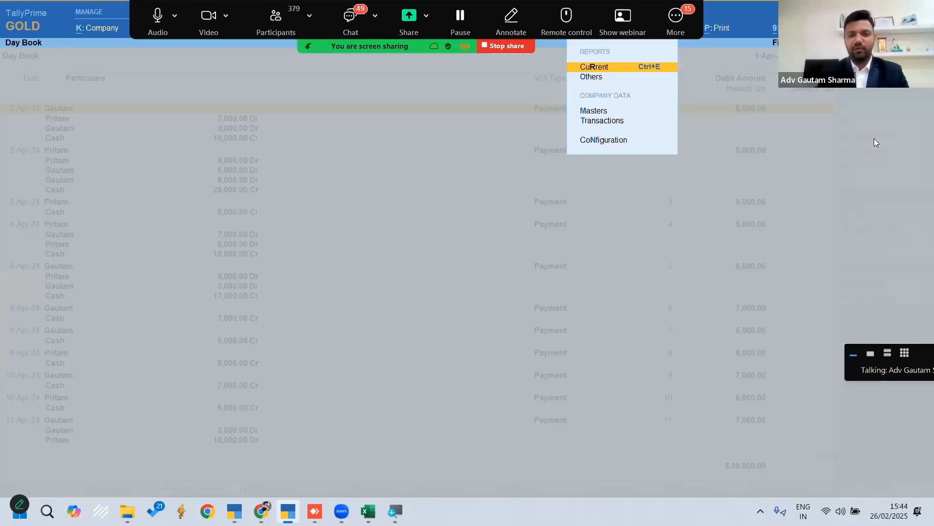
{"action": "key", "text": "Return"}
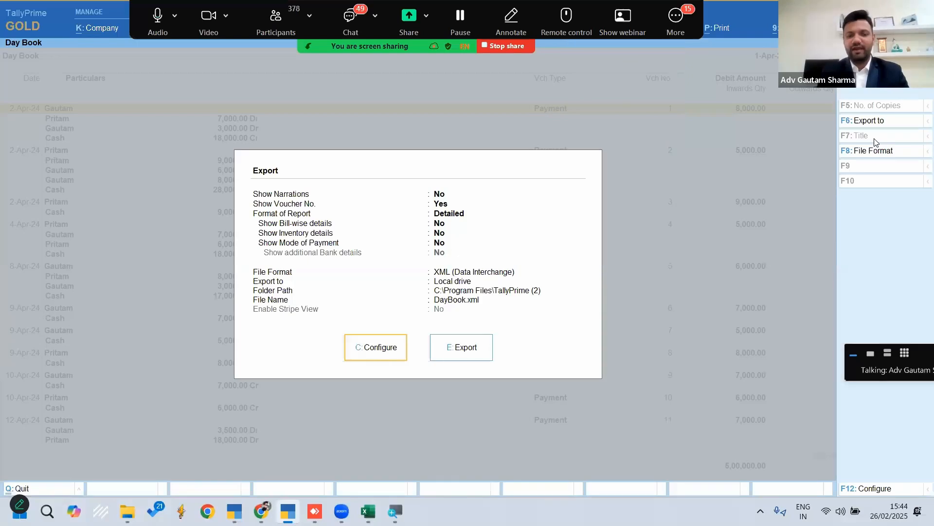
Set the export file format to Excel (Spreadsheet) in the export configuration
{"action": "key", "text": "c"}
{"action": "key", "text": "Down"}
{"action": "key", "text": "Down"}
{"action": "key", "text": "Down"}
{"action": "key", "text": "Down"}
{"action": "key", "text": "Down"}
{"action": "key", "text": "Down"}
{"action": "key", "text": "Down"}
{"action": "key", "text": "Down"}
{"action": "key", "text": "Return"}
{"action": "key", "text": "Up"}
{"action": "key", "text": "Up"}
{"action": "key", "text": "Up"}
{"action": "key", "text": "Up"}
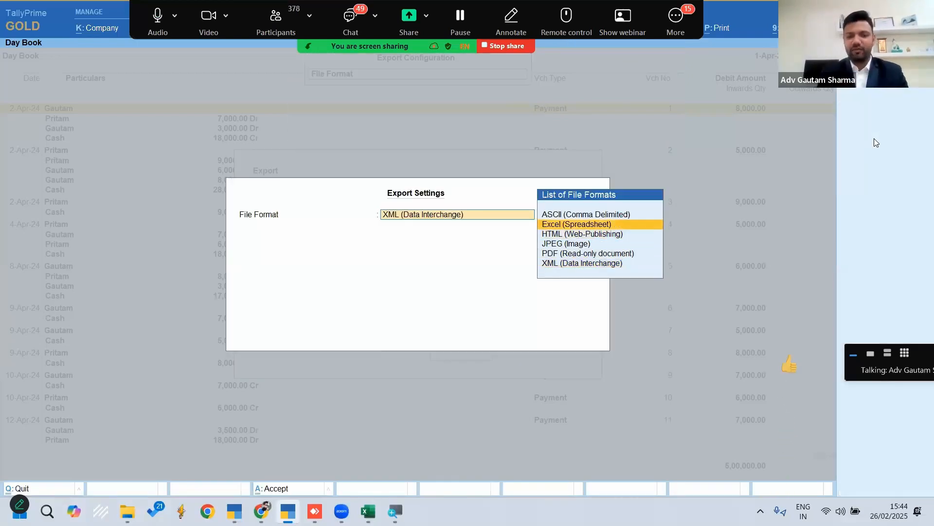
{"action": "key", "text": "Return"}
Set the export folder path to the Desktop folder on the local drive
{"action": "key", "text": "Down"}
{"action": "key", "text": "Down"}
{"action": "key", "text": "Down"}
{"action": "key", "text": "Down"}
{"action": "key", "text": "Down"}
{"action": "key", "text": "Return"}
{"action": "key", "text": "Up"}
{"action": "key", "text": "Return"}
{"action": "type", "text": "de"}
{"action": "key", "text": "Return"}
Name the export file "payment report above 10000"
{"action": "key", "text": "Return"}
{"action": "key", "text": "Down"}
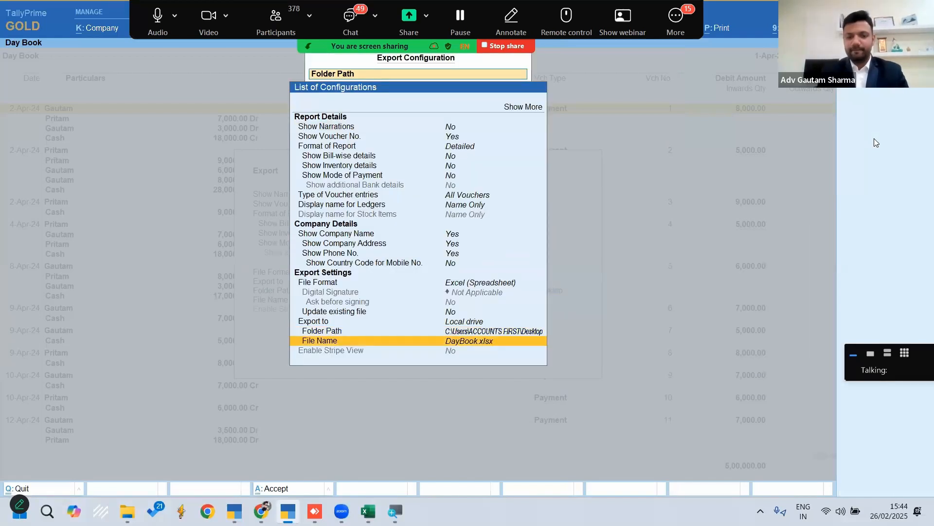
{"action": "key", "text": "Return"}
{"action": "type", "text": "payment repp"}
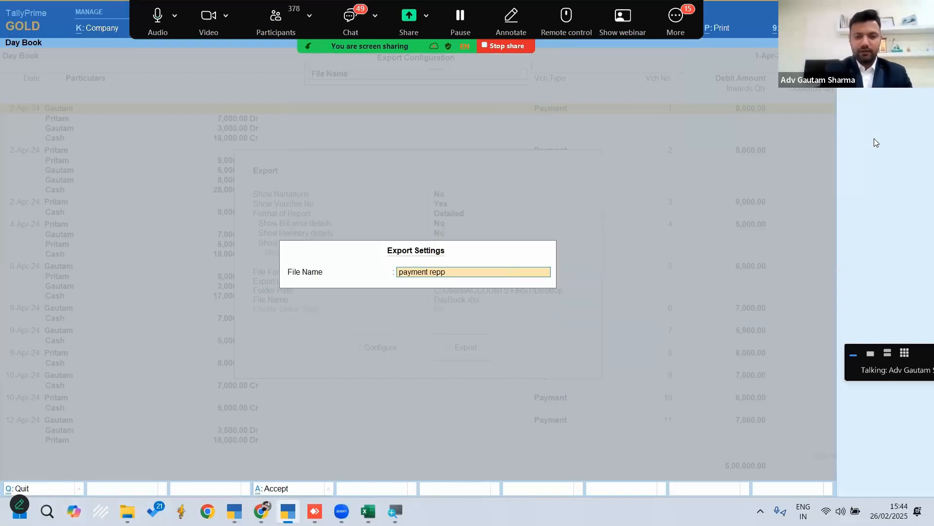
{"action": "key", "text": "BackSpace"}
{"action": "type", "text": "report"}
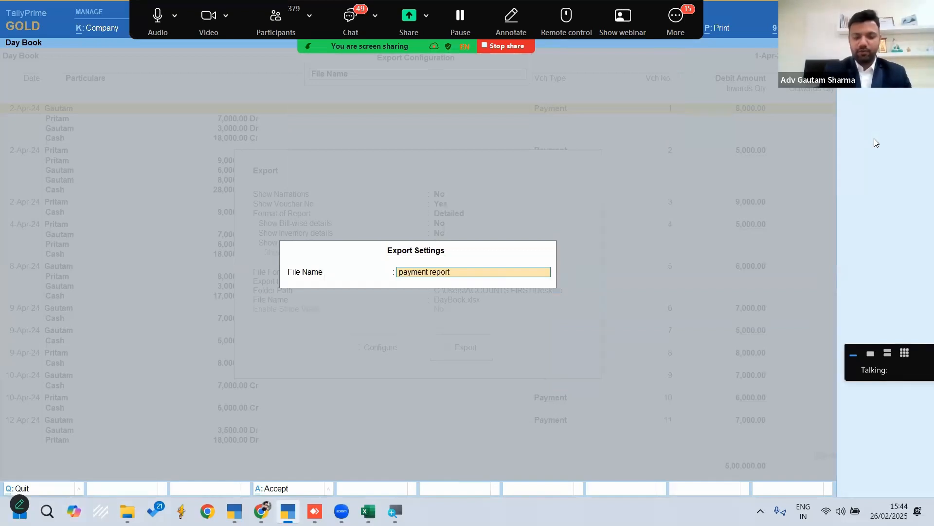
{"action": "type", "text": " above 10000"}
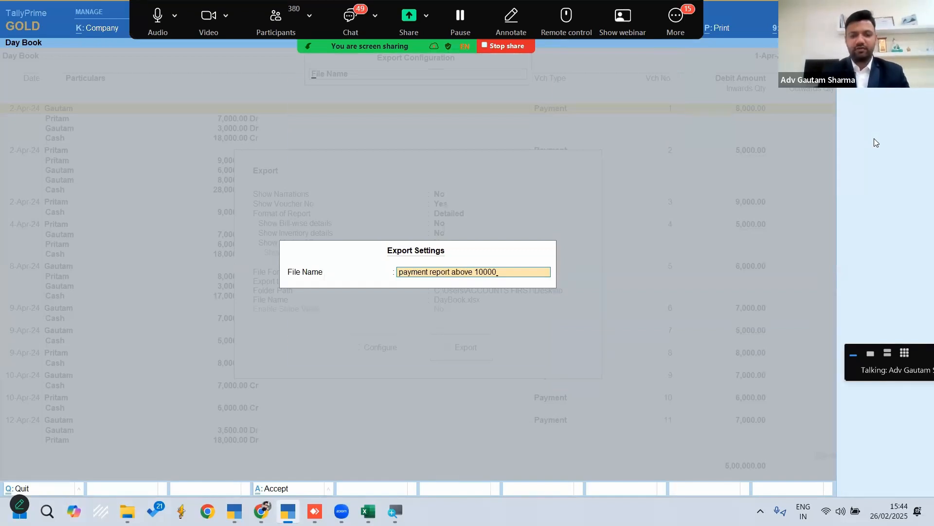
{"action": "key", "text": "Return"}
Close the export configuration and export the detailed Day Book to the Excel file
{"action": "key", "text": "Escape"}
{"action": "key", "text": "Left"}
{"action": "key", "text": "Right"}
{"action": "key", "text": "Return"}
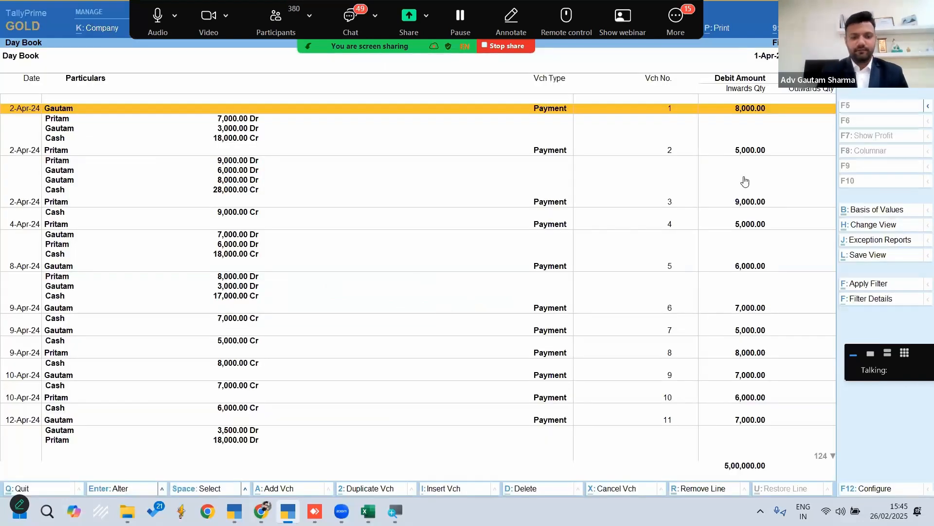
{"action": "mouse_move", "coordinate": [369, 511]}
{"action": "left_click", "coordinate": [368, 450]}
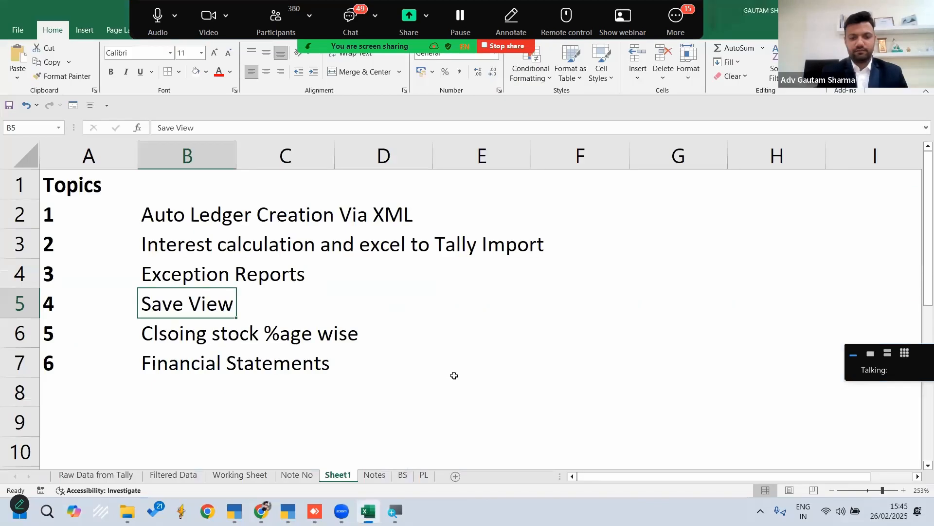
{"action": "key", "text": "super+d"}
{"action": "left_click", "coordinate": [365, 510]}
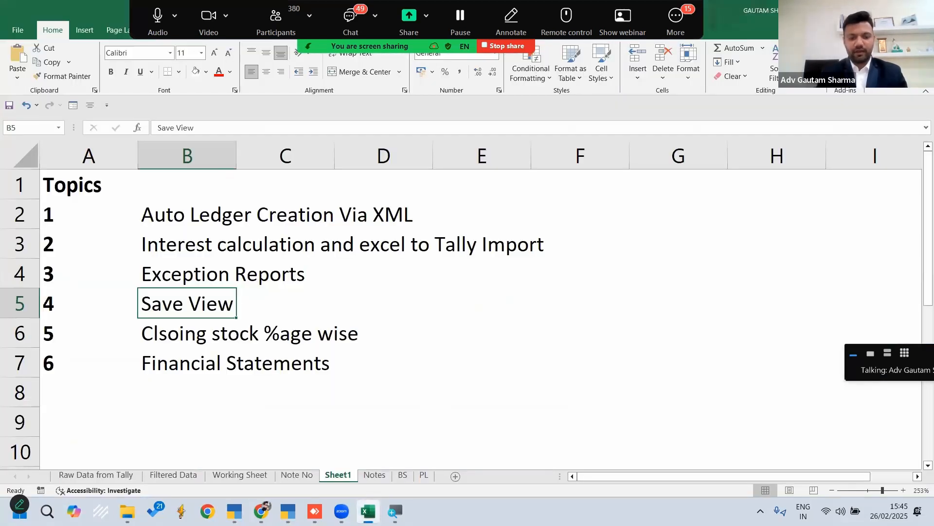
{"action": "key", "text": "alt+Tab"}
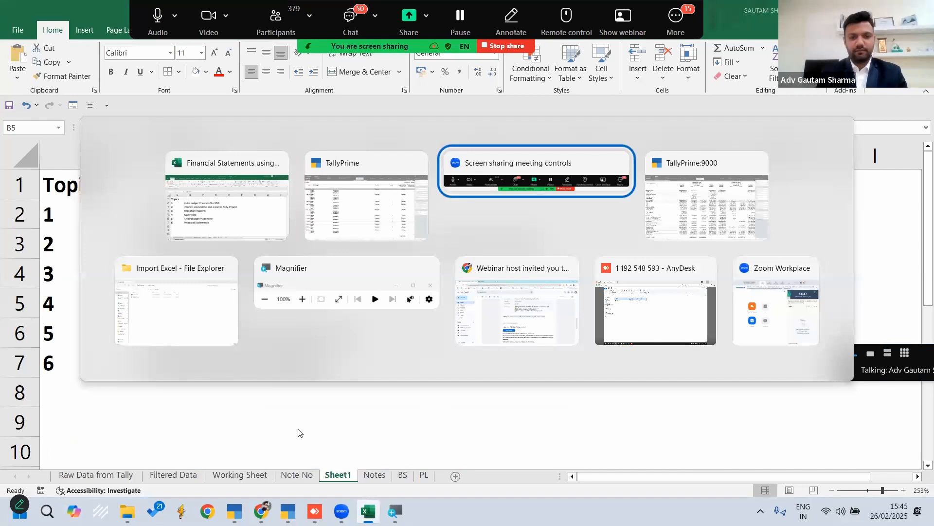
Open the exported "payment report above 10000" file from the desktop in Excel, accepting the file format warning
{"action": "key", "text": "super+d"}
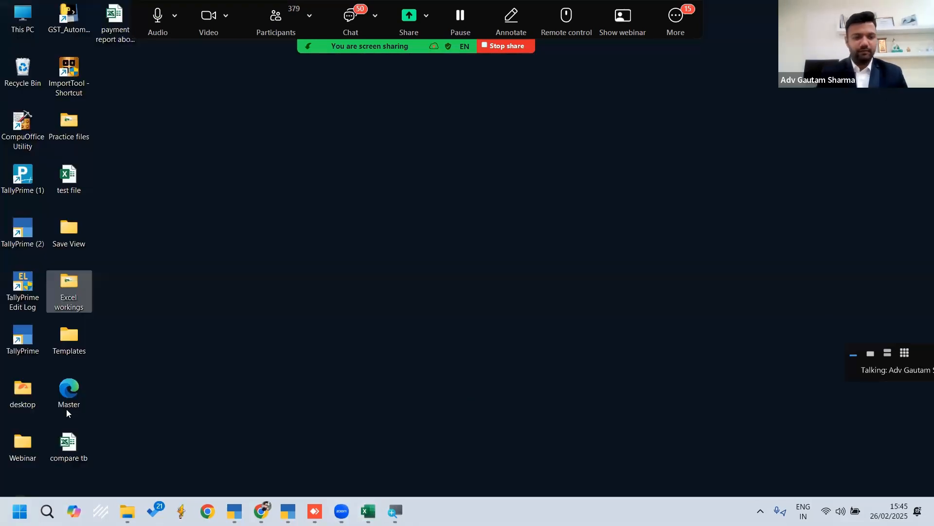
{"action": "double_click", "coordinate": [116, 39]}
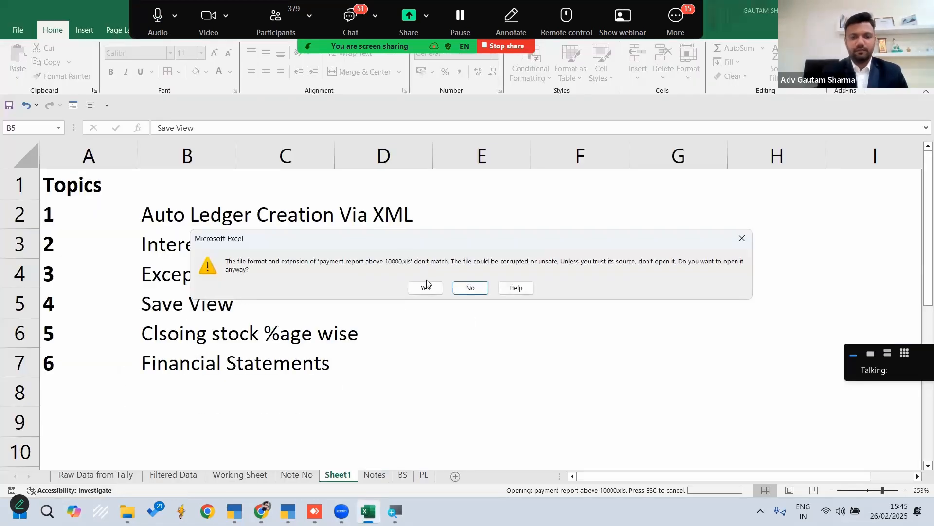
{"action": "left_click", "coordinate": [426, 287]}
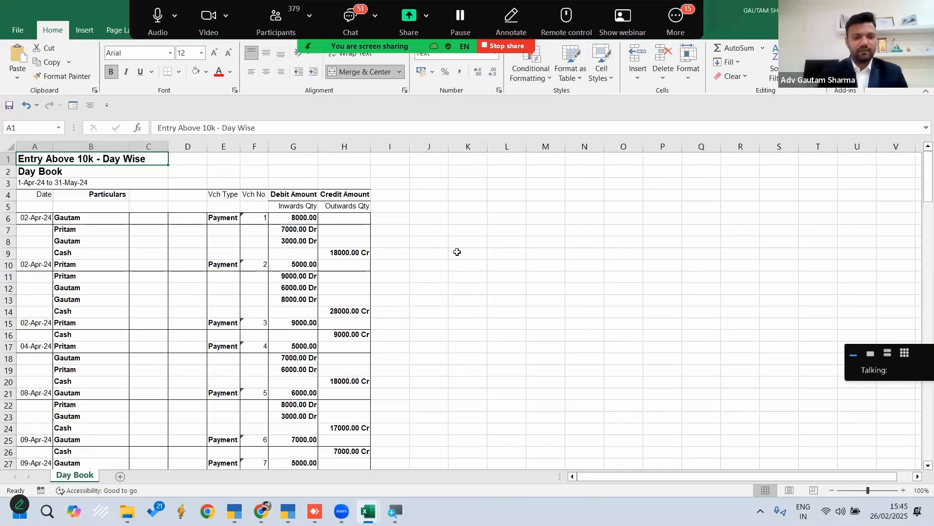
{"action": "left_click", "coordinate": [467, 252]}
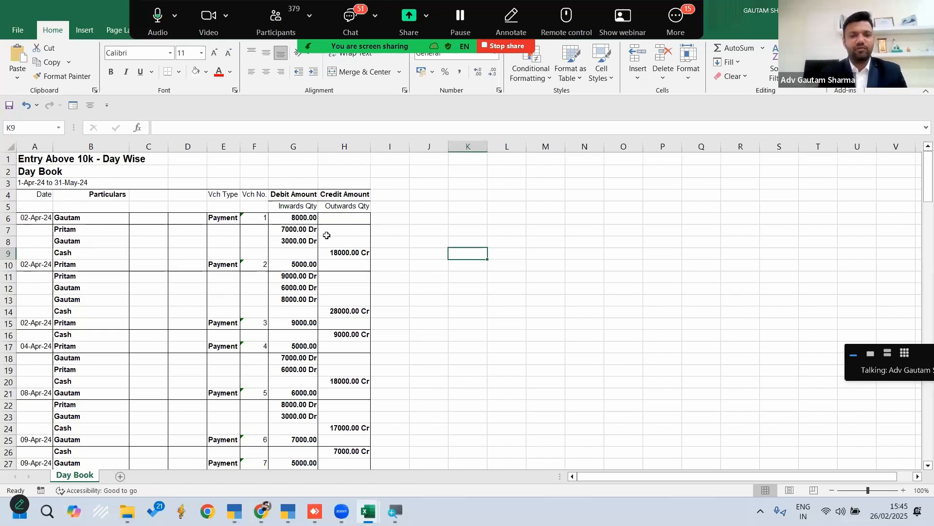
Delete the Inwards Qty/Outwards Qty sub-header row and the three report title rows above the column headers
{"action": "left_click", "coordinate": [7, 206]}
{"action": "key", "text": "ctrl+minus"}
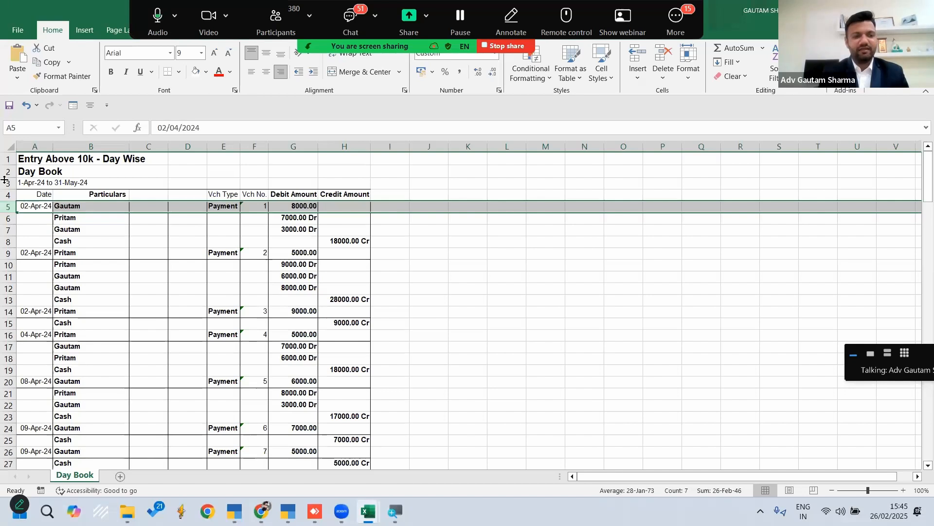
{"action": "left_click", "coordinate": [6, 183]}
{"action": "left_click_drag", "start_coordinate": [4, 154], "coordinate": [8, 154]}
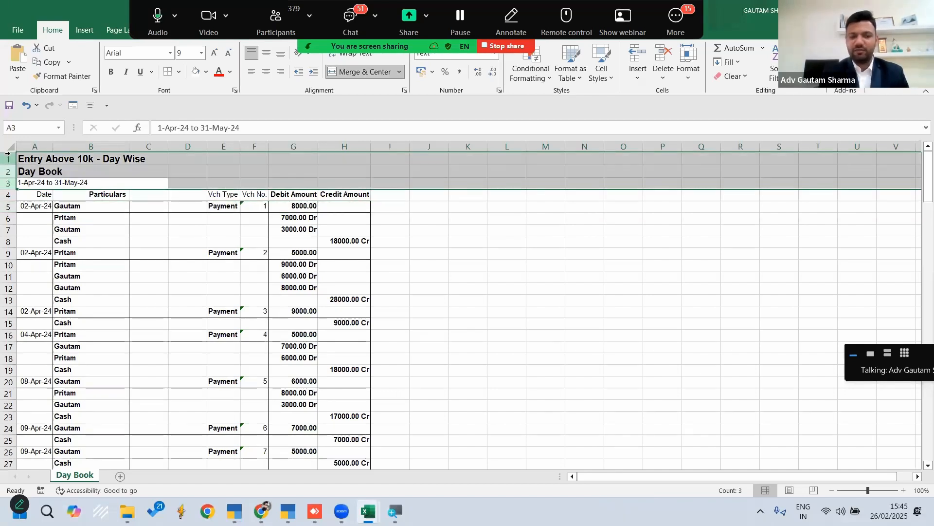
{"action": "key", "text": "ctrl+minus"}
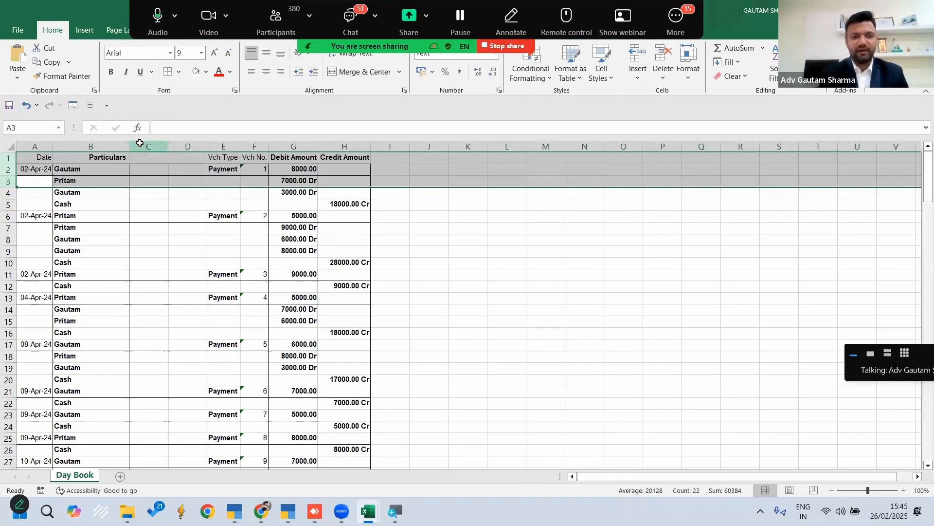
Delete the empty columns C and D together with the Credit Amount column
{"action": "left_click", "coordinate": [149, 146]}
{"action": "left_click", "coordinate": [193, 146], "text": "ctrl"}
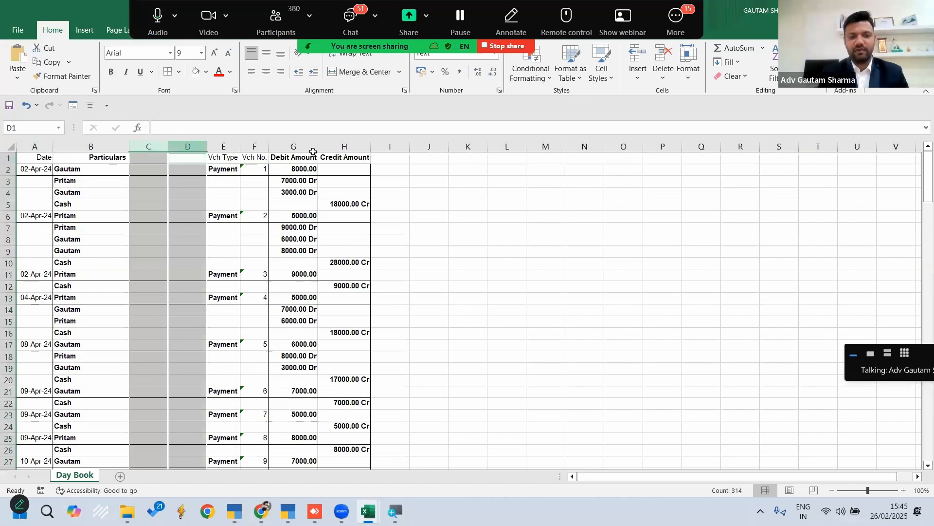
{"action": "left_click", "coordinate": [344, 146], "text": "ctrl"}
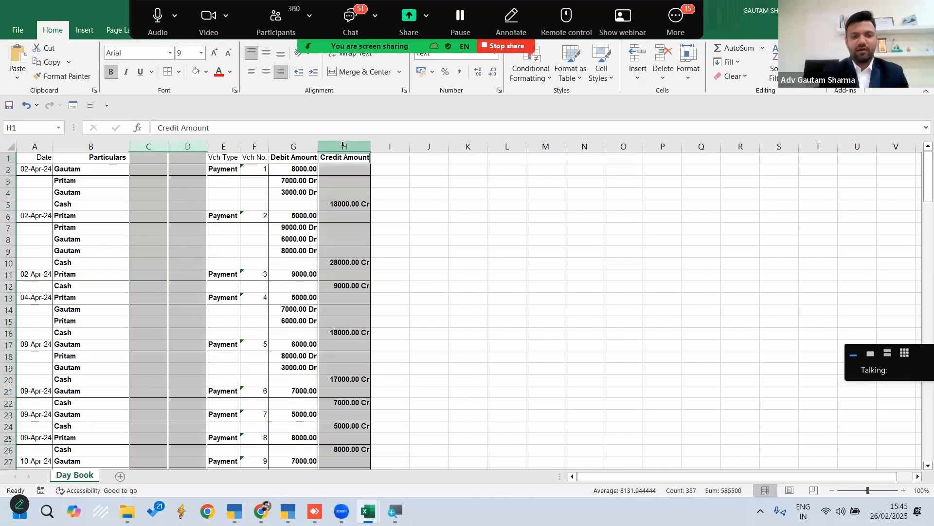
{"action": "key", "text": "ctrl+minus"}
{"action": "left_click", "coordinate": [415, 204]}
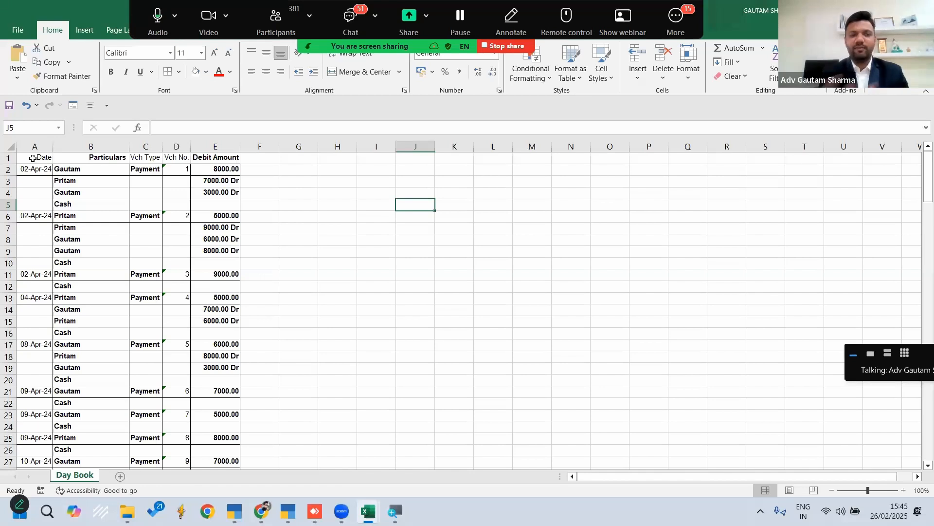
Add filters to the header row and filter the Particulars column to show only Cash and blank entries
{"action": "left_click", "coordinate": [8, 158]}
{"action": "key", "text": "ctrl+shift+l"}
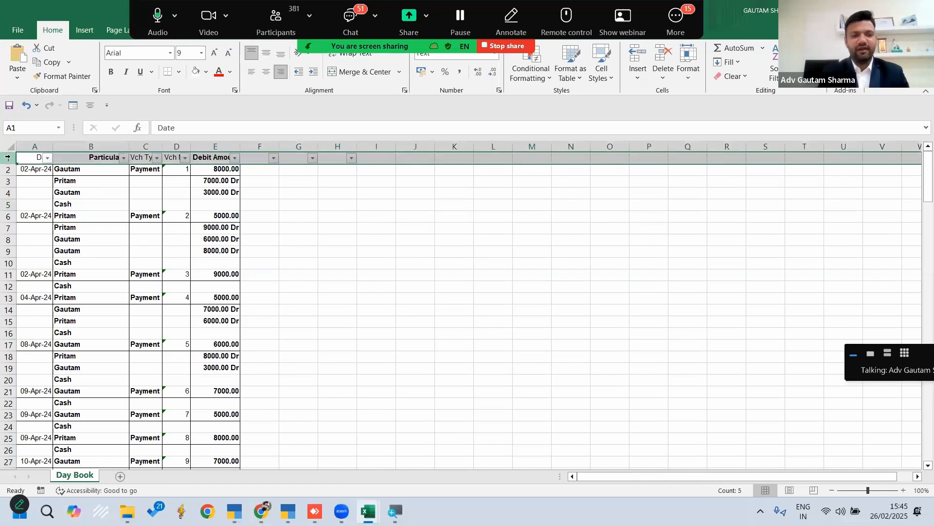
{"action": "left_click", "coordinate": [124, 158]}
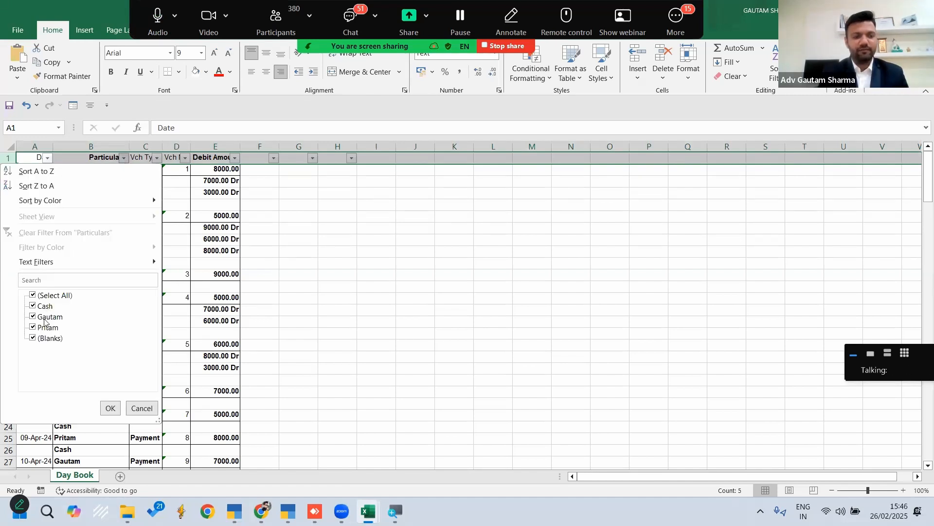
{"action": "left_click", "coordinate": [39, 295]}
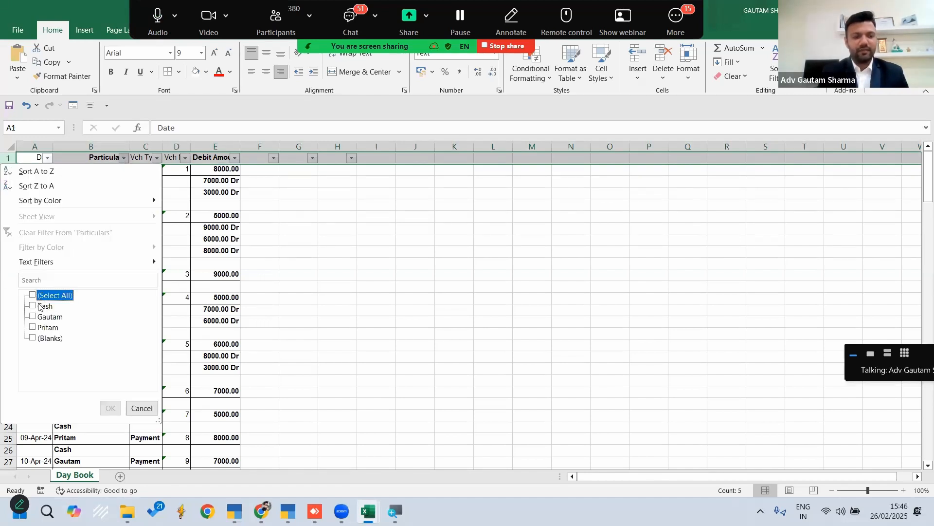
{"action": "left_click", "coordinate": [39, 307]}
{"action": "left_click", "coordinate": [42, 338]}
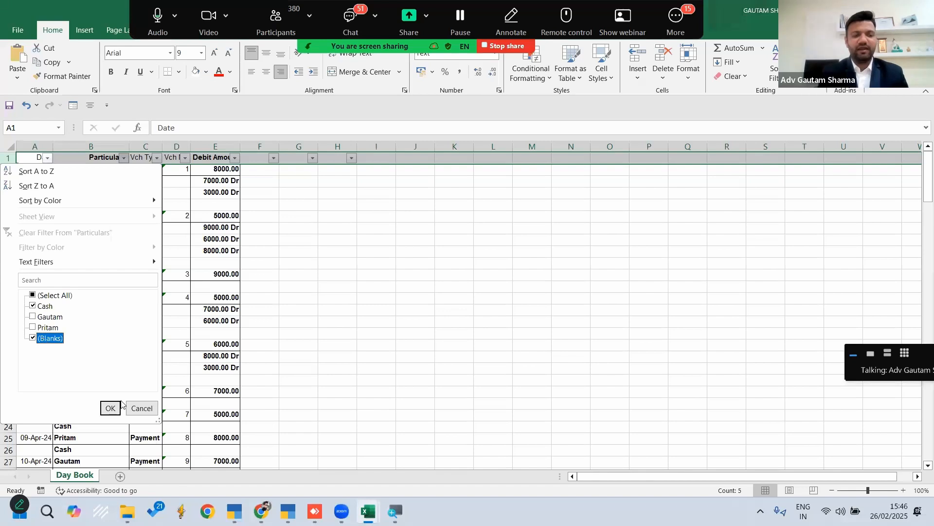
{"action": "left_click", "coordinate": [109, 407]}
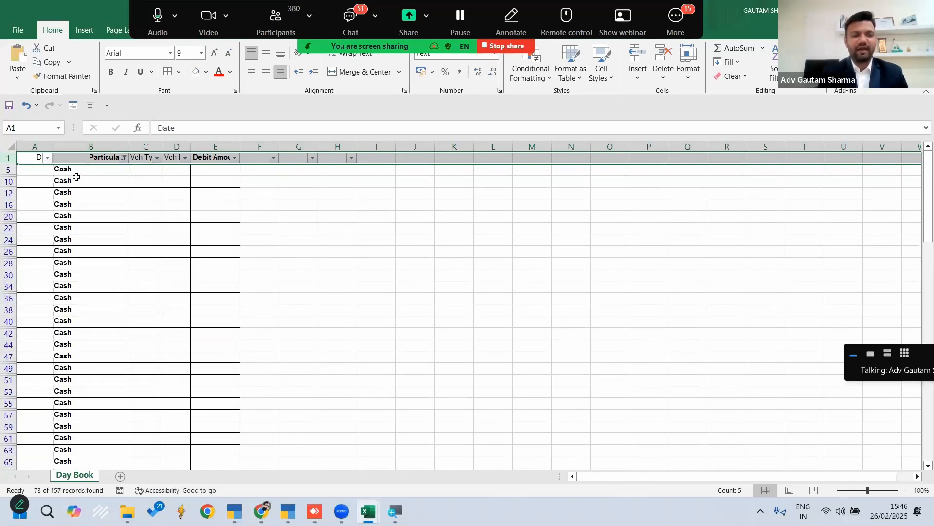
Delete all the filtered Cash and blank rows below the header using a visible-cells-only selection, and remove the filter
{"action": "left_click", "coordinate": [8, 168]}
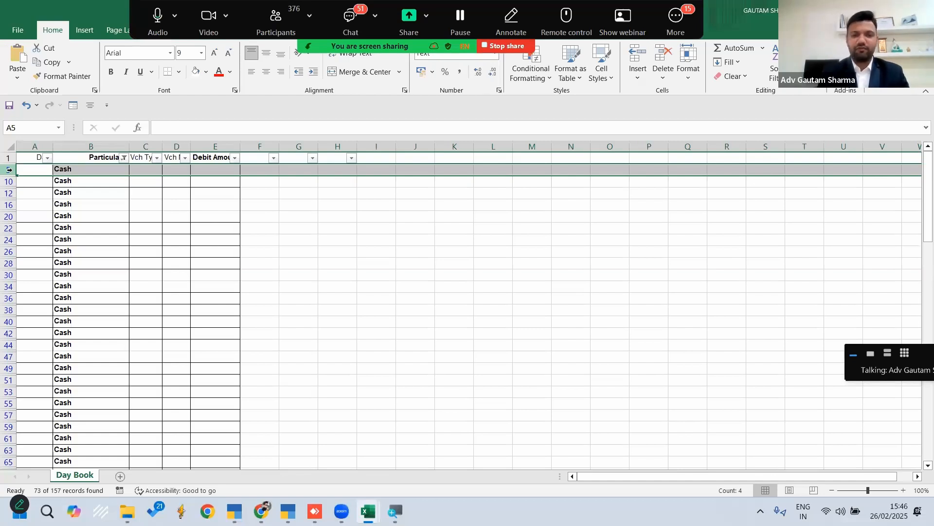
{"action": "key", "text": "ctrl+shift+Down"}
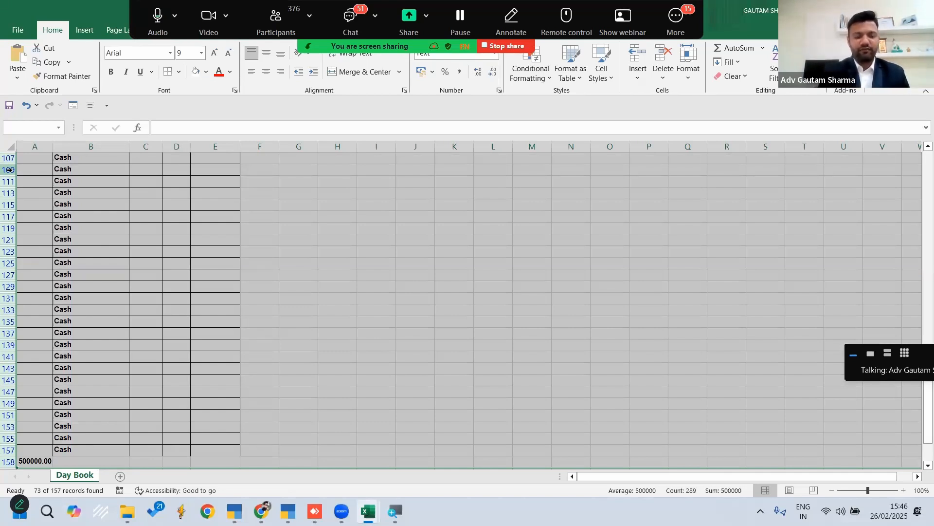
{"action": "key", "text": "F5"}
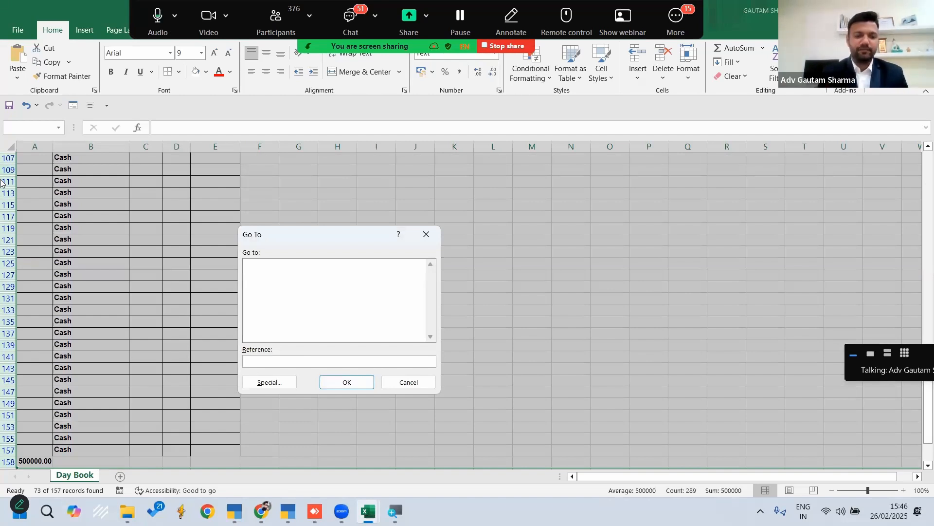
{"action": "left_click", "coordinate": [271, 384]}
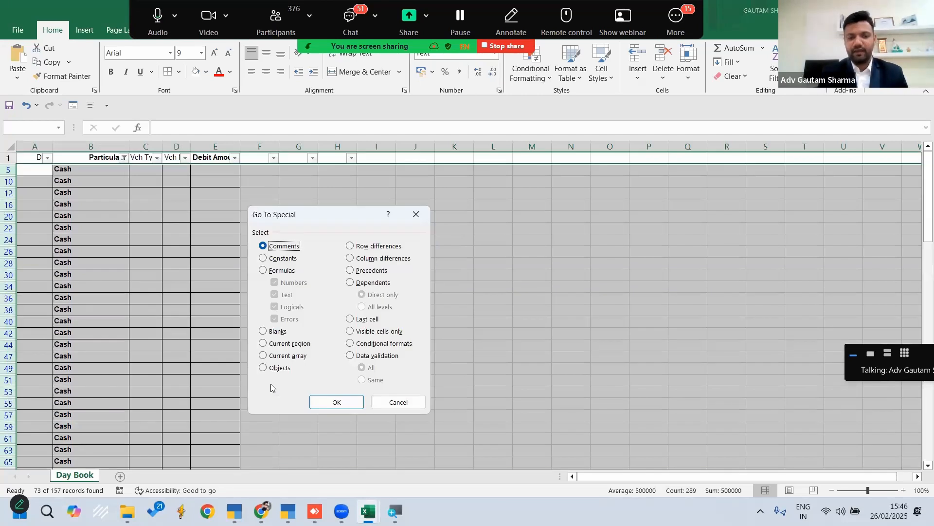
{"action": "left_click", "coordinate": [351, 331]}
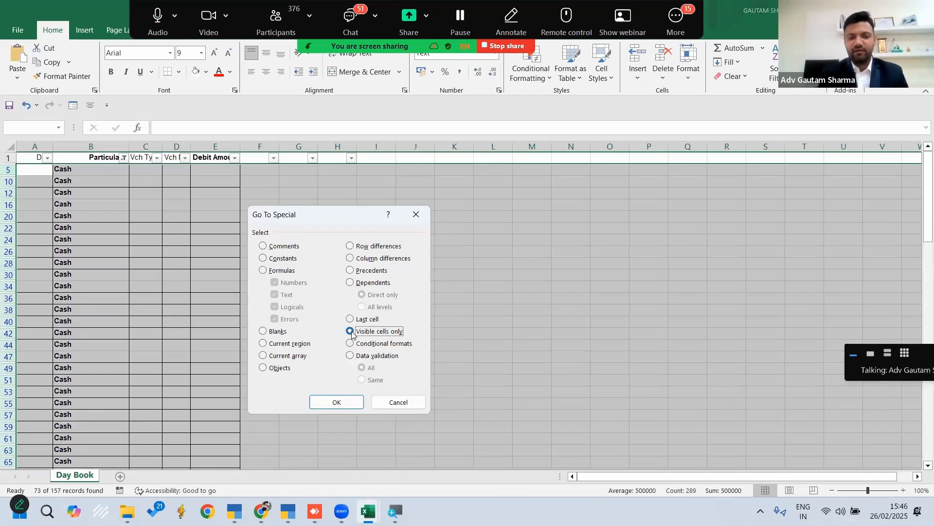
{"action": "left_click", "coordinate": [346, 402]}
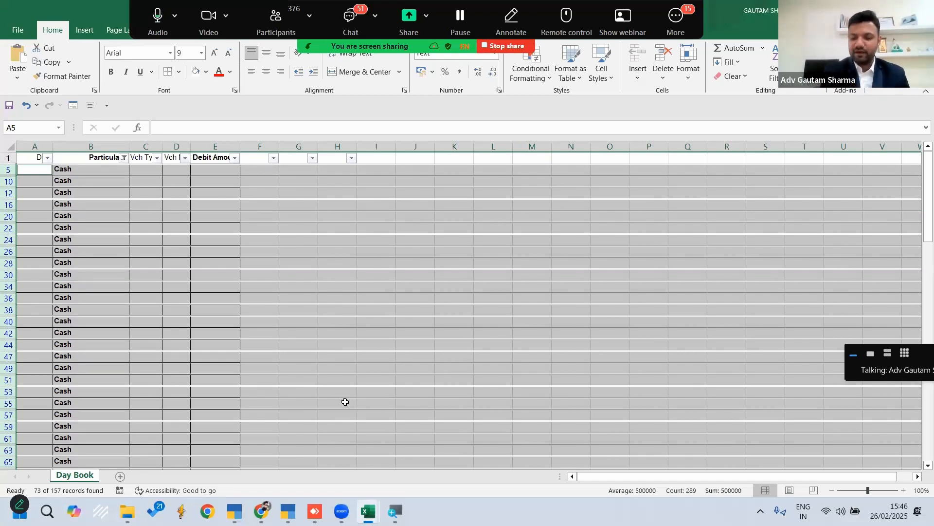
{"action": "key", "text": "ctrl+minus"}
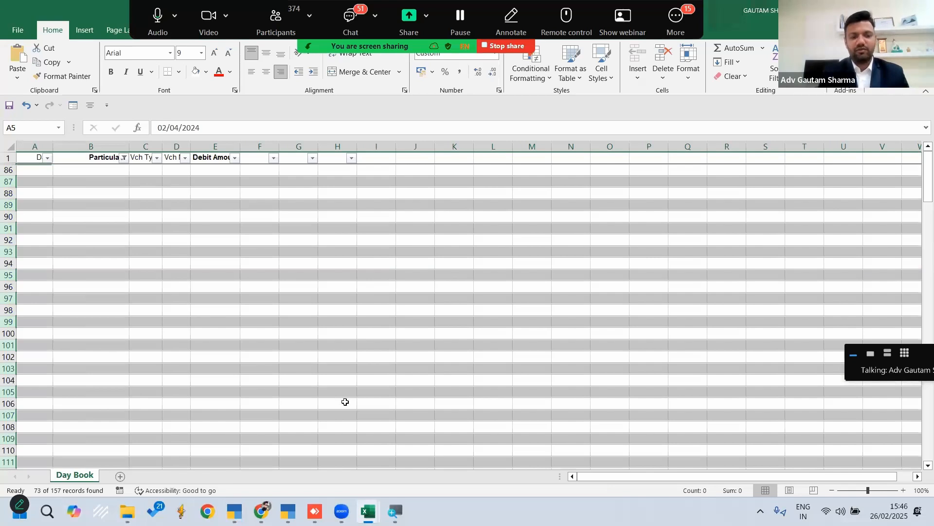
{"action": "key", "text": "ctrl+shift+l"}
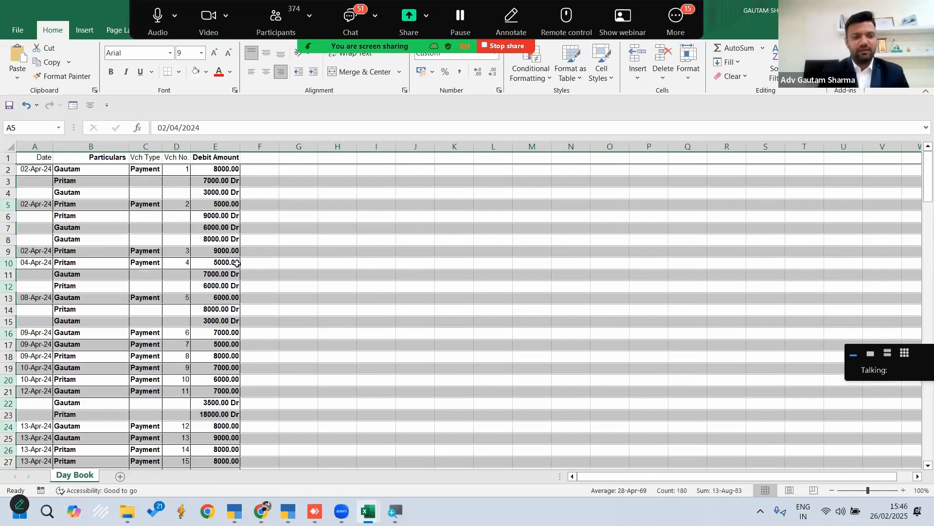
{"action": "left_click", "coordinate": [325, 282]}
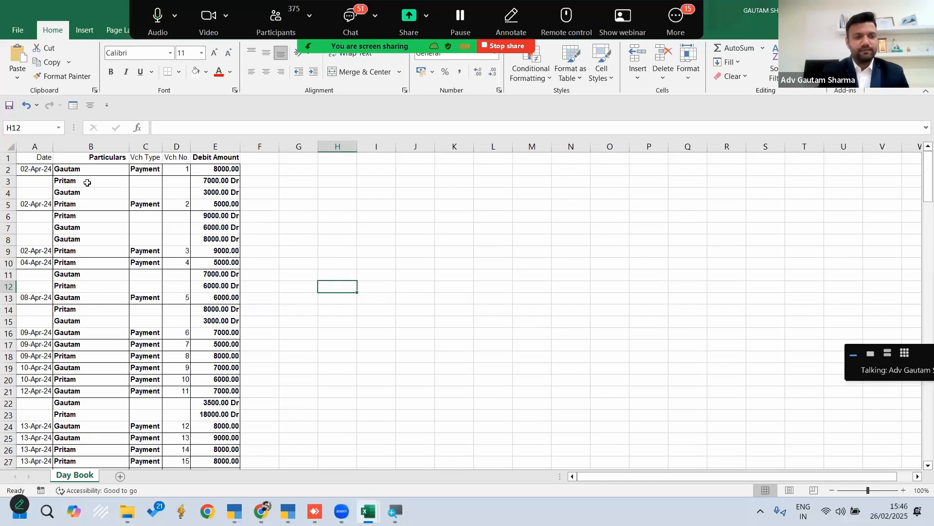
{"action": "left_click", "coordinate": [35, 181]}
{"action": "key", "text": "Down"}
{"action": "left_click_drag", "start_coordinate": [147, 180], "coordinate": [187, 195]}
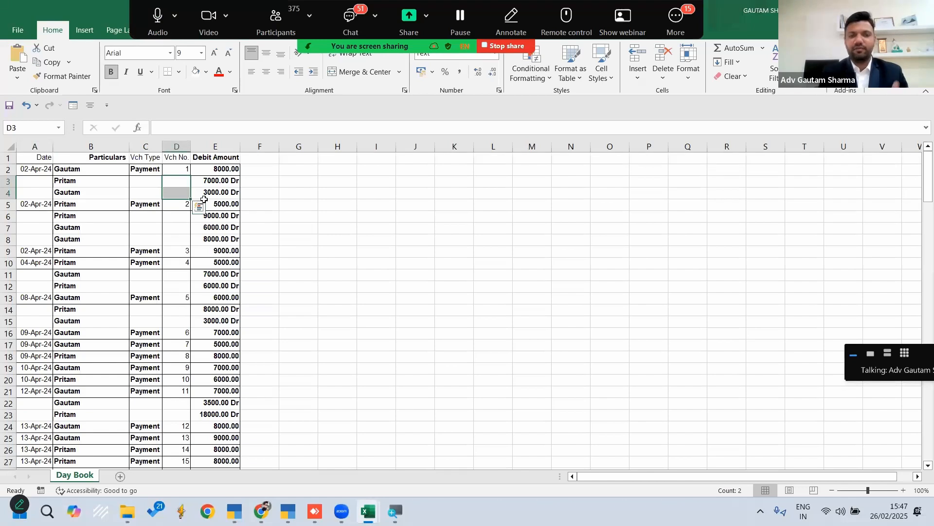
{"action": "left_click_drag", "start_coordinate": [30, 182], "coordinate": [30, 193]}
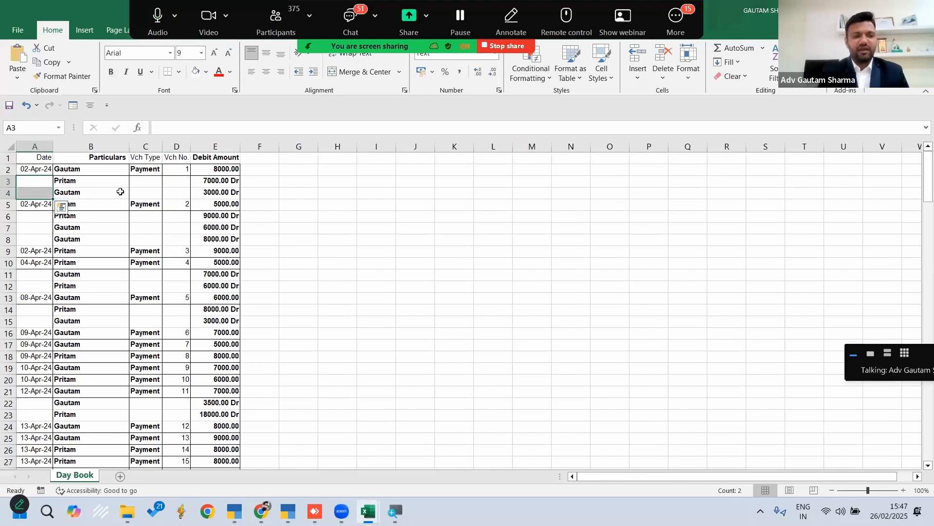
{"action": "left_click_drag", "start_coordinate": [153, 181], "coordinate": [179, 194]}
{"action": "left_click", "coordinate": [359, 237]}
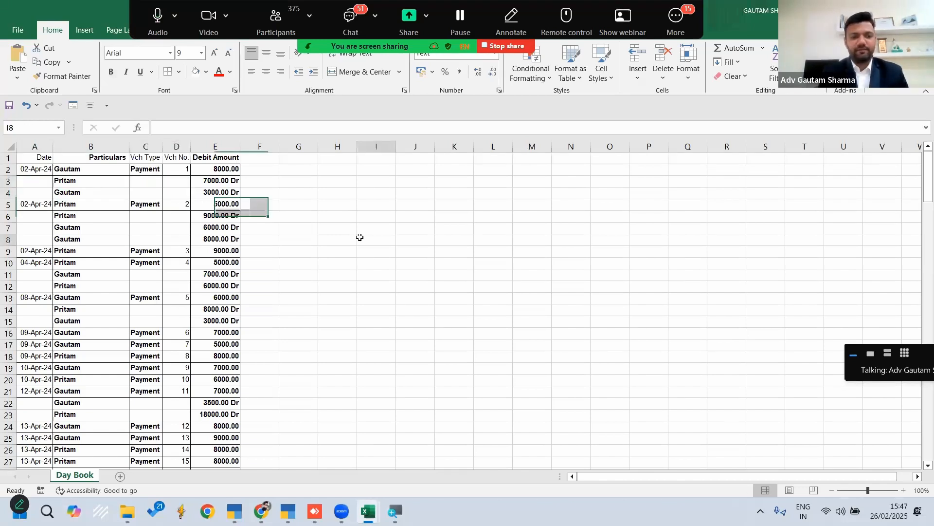
Add filters to the header row again and filter the Date column to show only blank entries
{"action": "left_click", "coordinate": [7, 157]}
{"action": "key", "text": "ctrl+shift+l"}
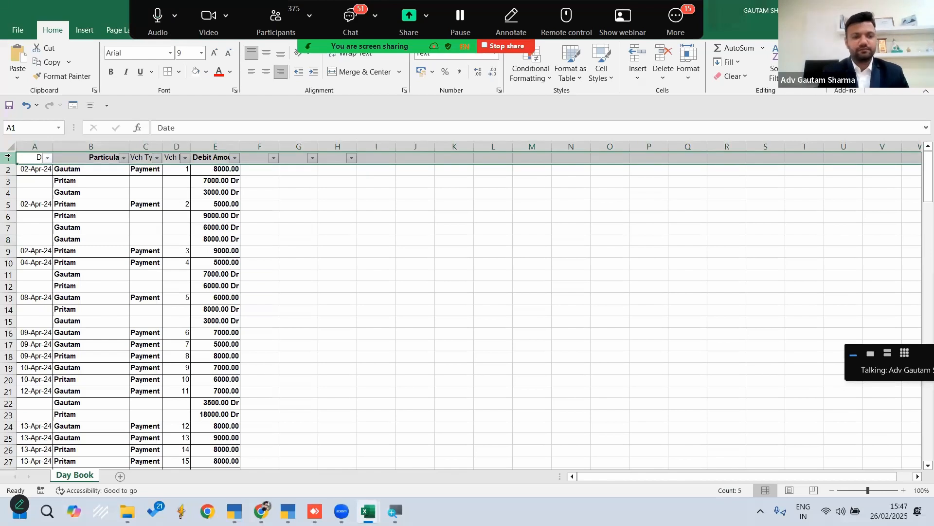
{"action": "left_click", "coordinate": [47, 158]}
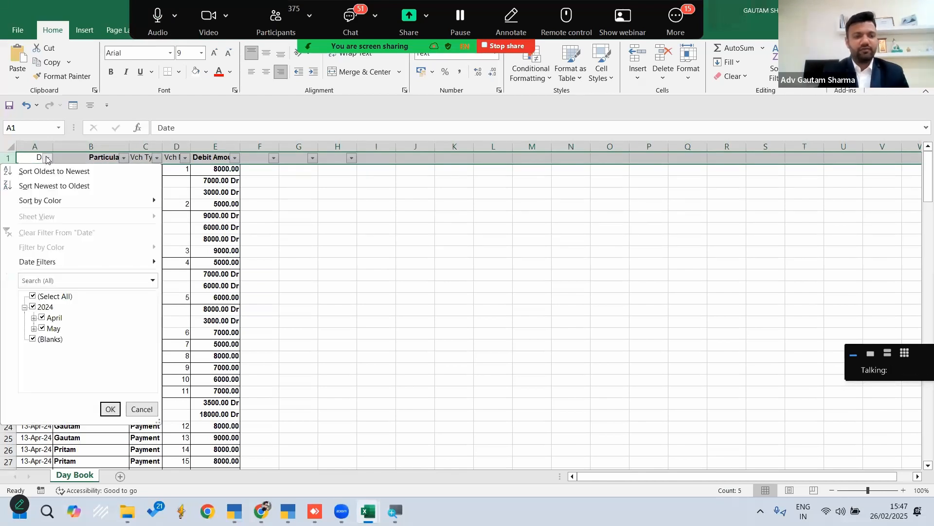
{"action": "left_click", "coordinate": [38, 296]}
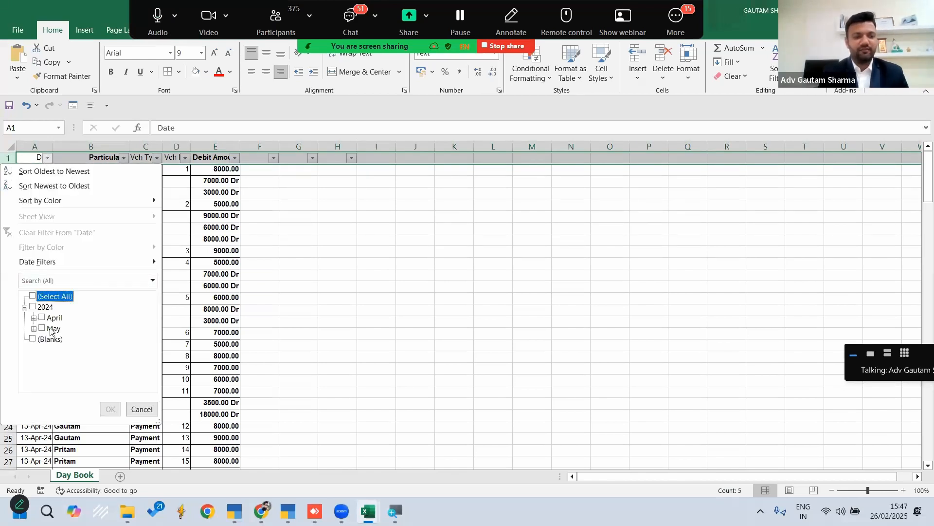
{"action": "left_click", "coordinate": [33, 340]}
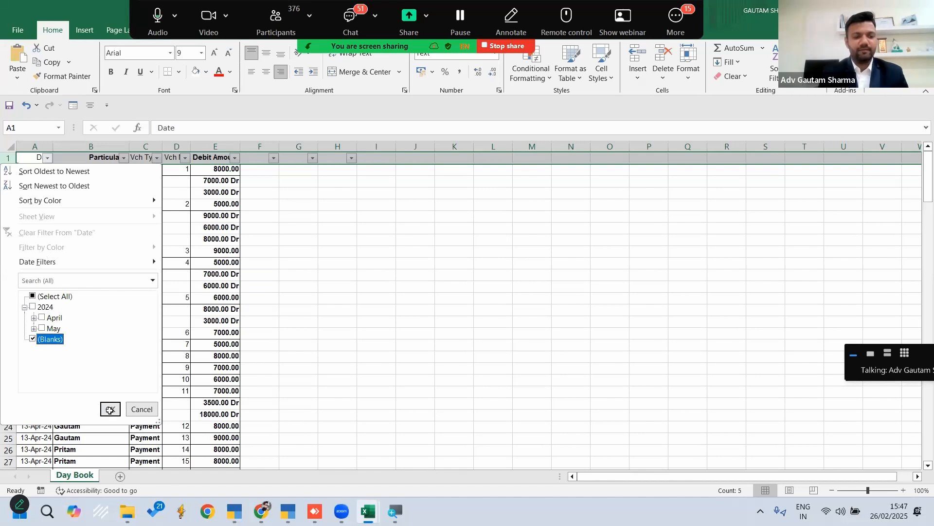
{"action": "left_click", "coordinate": [110, 409]}
{"action": "left_click", "coordinate": [363, 295]}
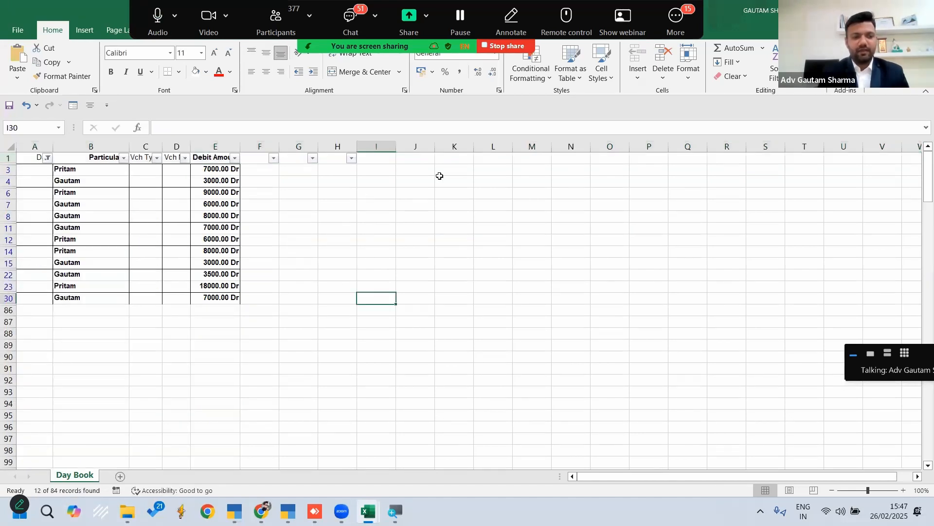
Test in J4 with an ISBLANK formula whether the apparently empty cell D4 is really blank, and clear the test formula
{"action": "left_click", "coordinate": [139, 170]}
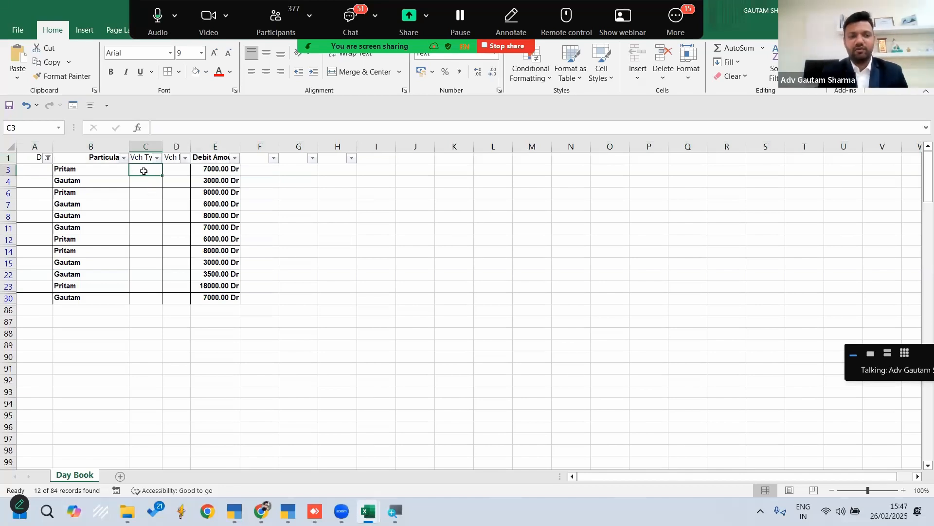
{"action": "left_click", "coordinate": [415, 205]}
{"action": "left_click", "coordinate": [178, 182]}
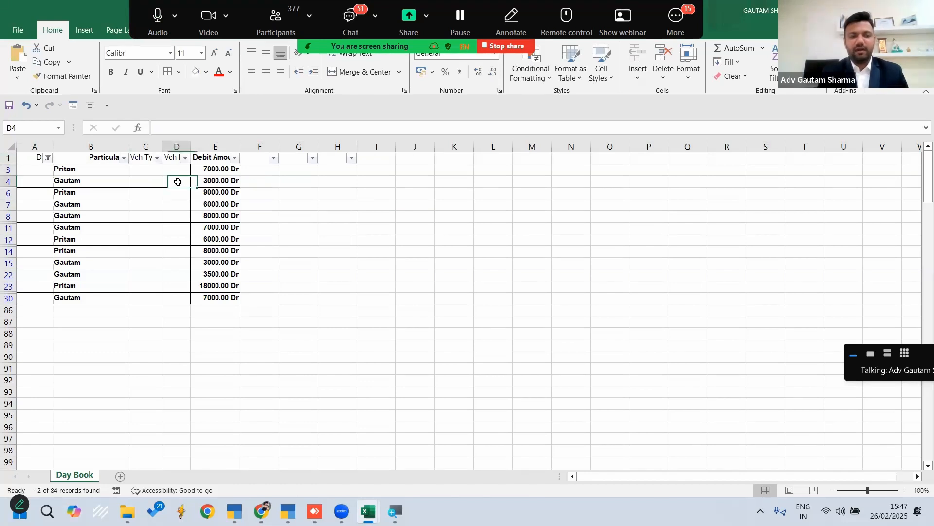
{"action": "left_click", "coordinate": [399, 182]}
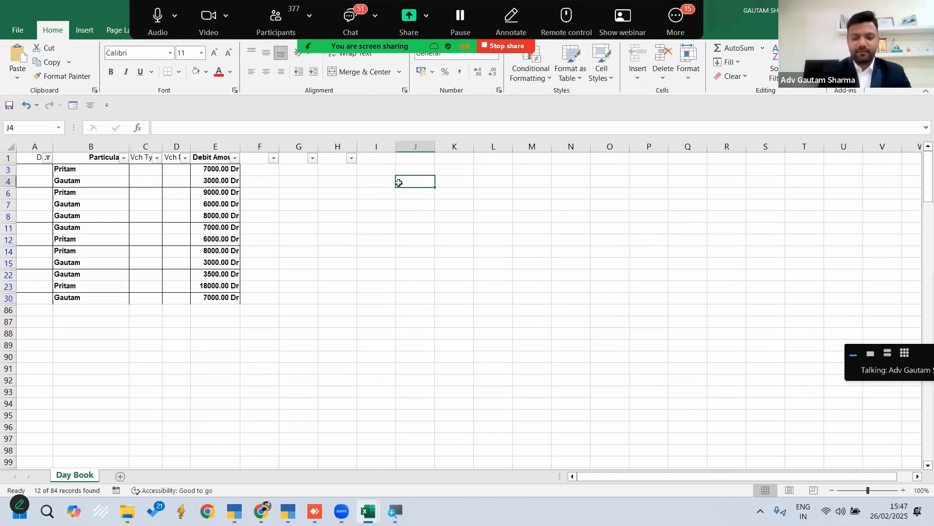
{"action": "type", "text": "=isb"}
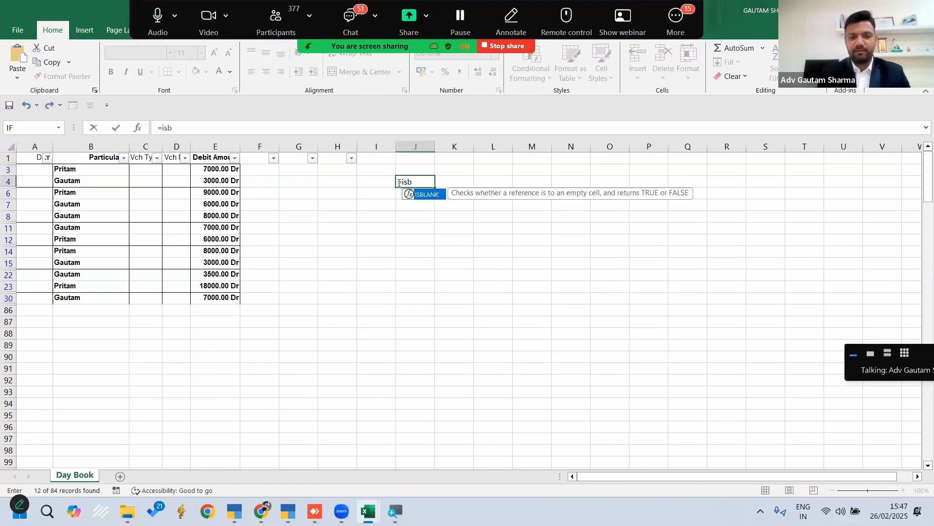
{"action": "key", "text": "Tab"}
{"action": "key", "text": "Left"}
{"action": "key", "text": "Left"}
{"action": "key", "text": "Left"}
{"action": "key", "text": "Left"}
{"action": "key", "text": "Left"}
{"action": "key", "text": "Left"}
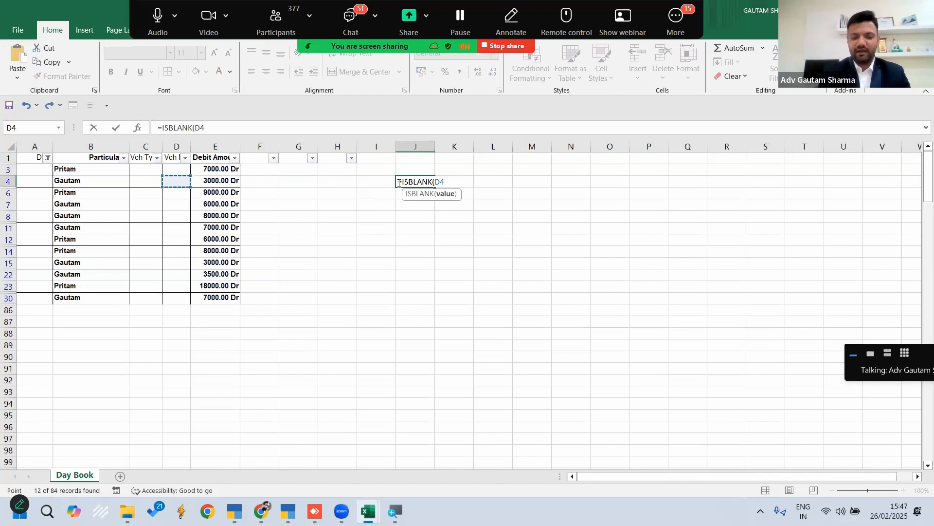
{"action": "type", "text": ")"}
{"action": "key", "text": "Return"}
{"action": "left_click", "coordinate": [398, 182]}
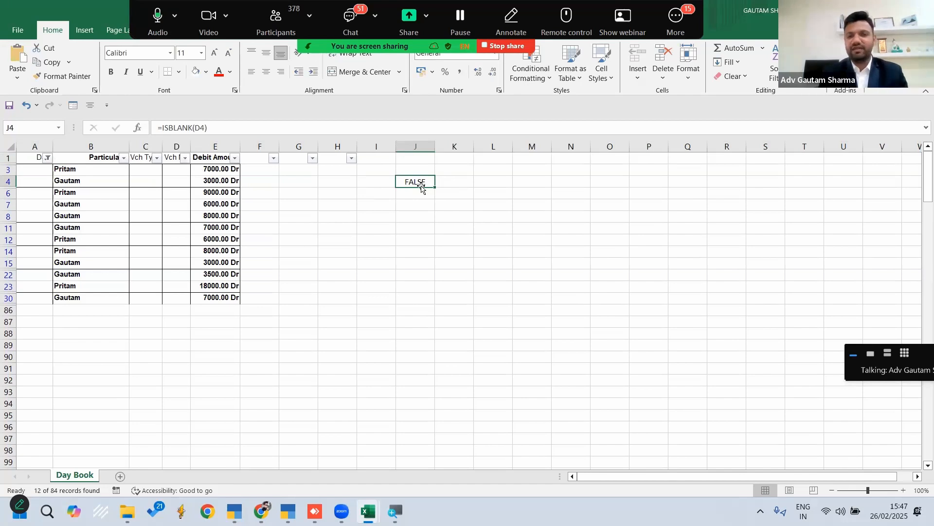
{"action": "key", "text": "Delete"}
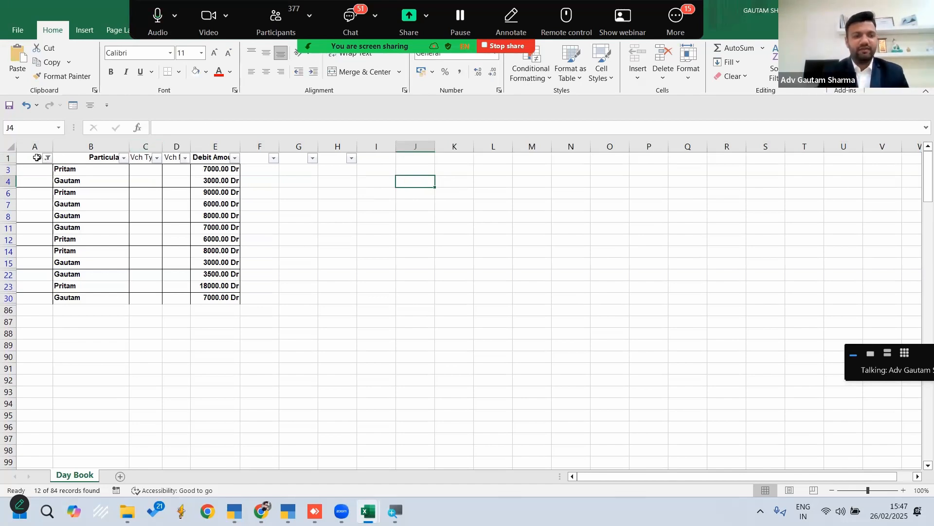
Try to select only the blank cells of the filtered table using Go To Special with the Blanks option
{"action": "mouse_move", "coordinate": [29, 169]}
{"action": "left_mouse_down"}
{"action": "mouse_move", "coordinate": [175, 233]}
{"action": "mouse_move", "coordinate": [202, 258]}
{"action": "mouse_move", "coordinate": [215, 299]}
{"action": "left_mouse_up"}
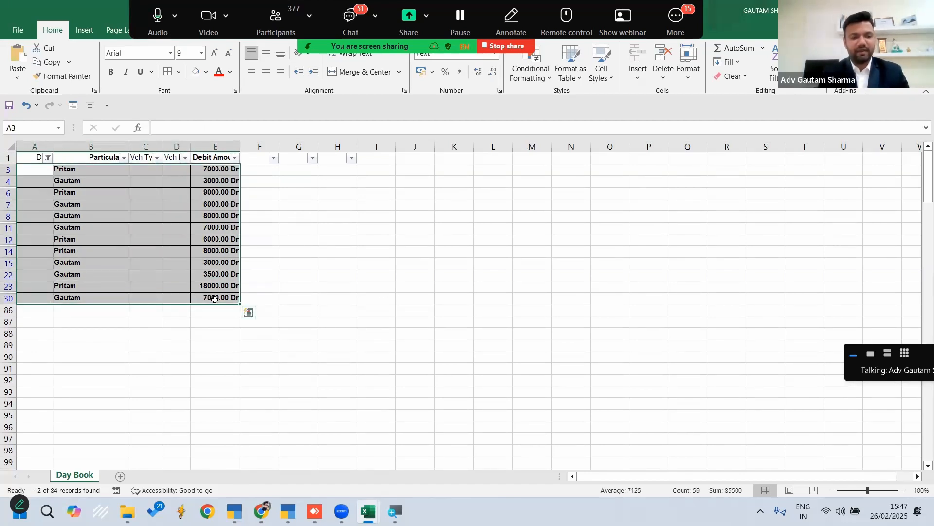
{"action": "key", "text": "ctrl+a"}
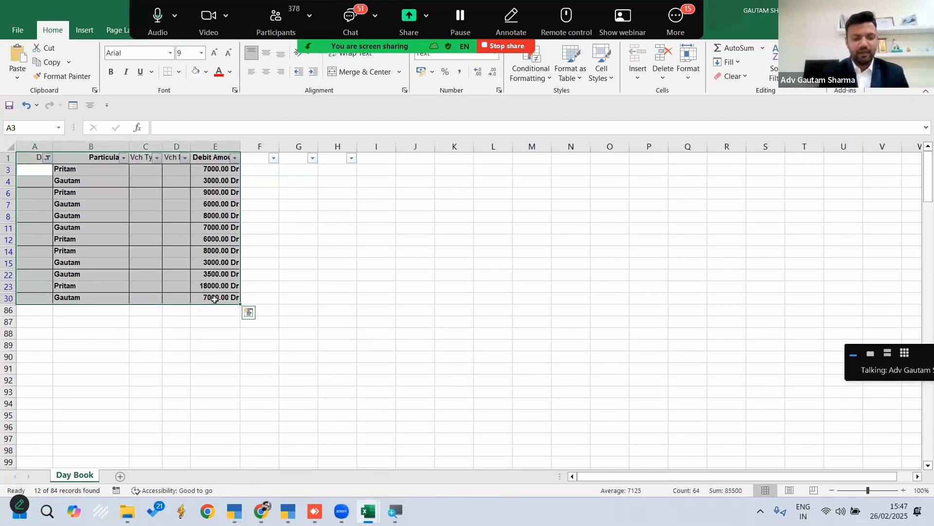
{"action": "key", "text": "F5"}
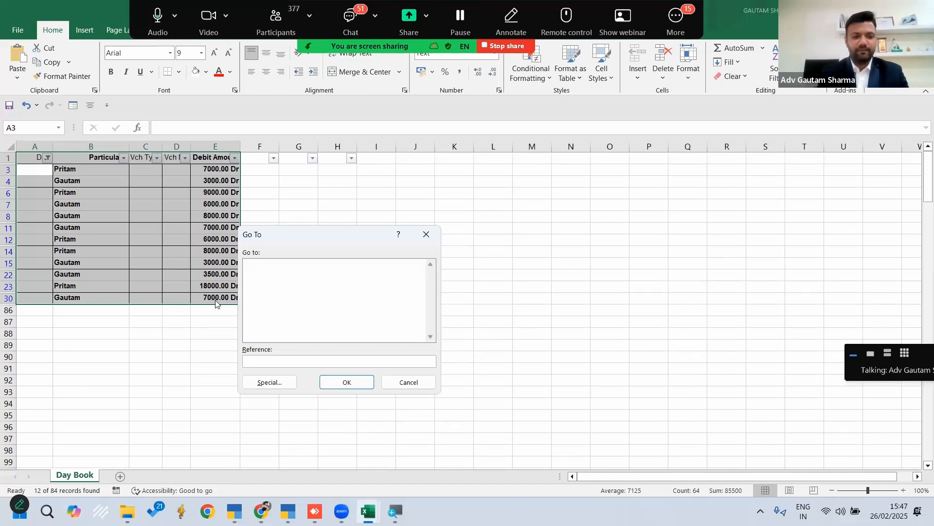
{"action": "left_click", "coordinate": [265, 384]}
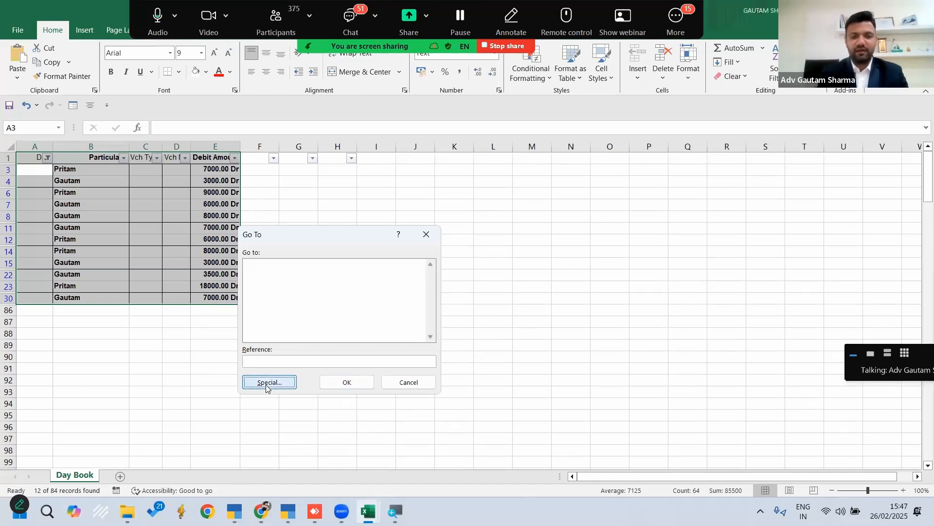
{"action": "key", "text": "Down"}
{"action": "key", "text": "Down"}
{"action": "key", "text": "Down"}
{"action": "key", "text": "Up"}
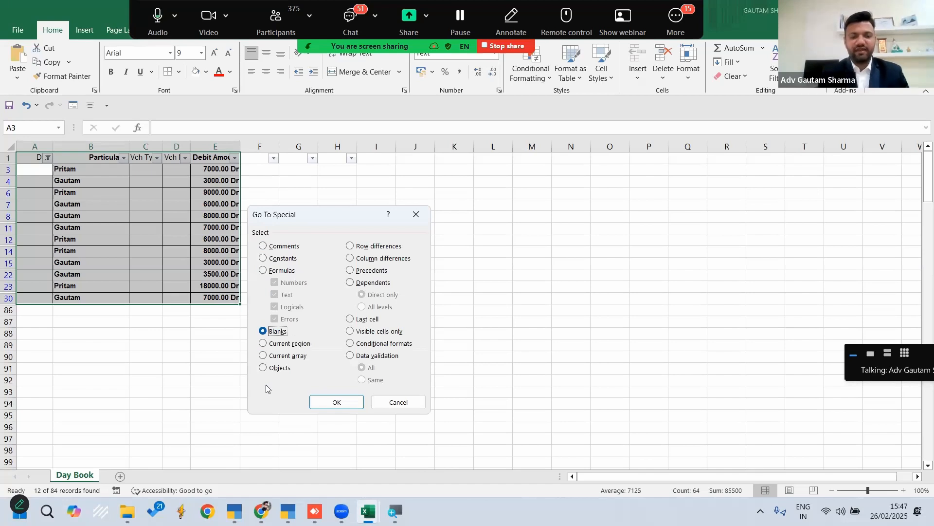
{"action": "left_click", "coordinate": [331, 402]}
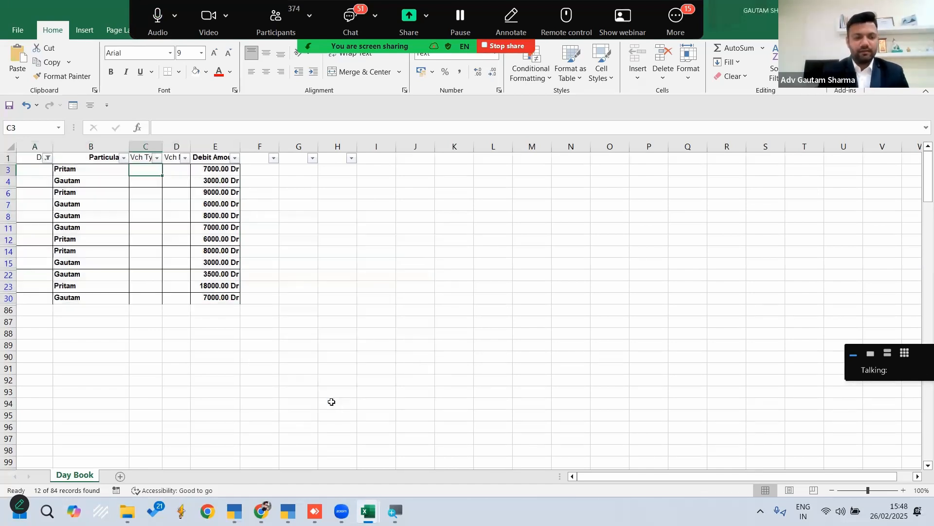
Try to select the blanks with Go To Special within only the empty-looking filtered cells of columns A, C and D
{"action": "left_click", "coordinate": [414, 390]}
{"action": "left_click_drag", "start_coordinate": [35, 169], "coordinate": [44, 298]}
{"action": "left_click_drag", "start_coordinate": [146, 170], "coordinate": [179, 302]}
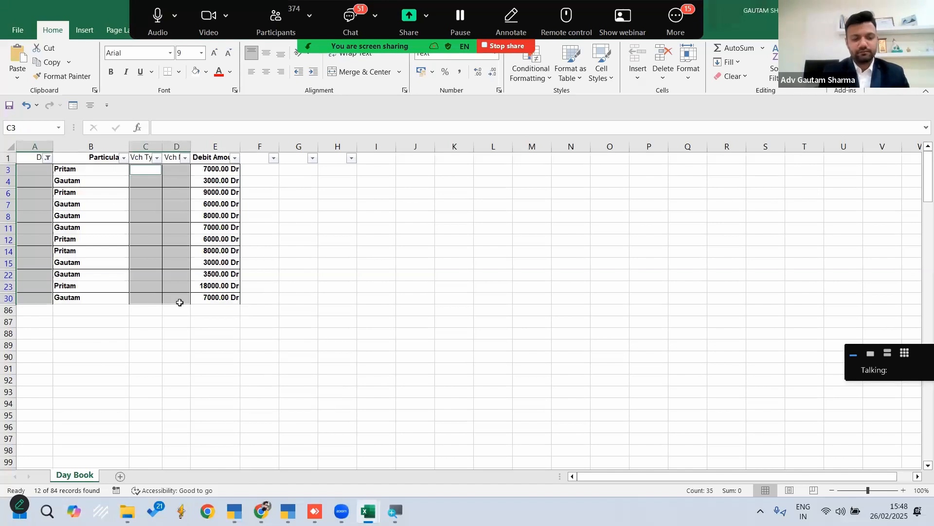
{"action": "key", "text": "ctrl+g"}
{"action": "key", "text": "alt+s"}
{"action": "key", "text": "alt+k"}
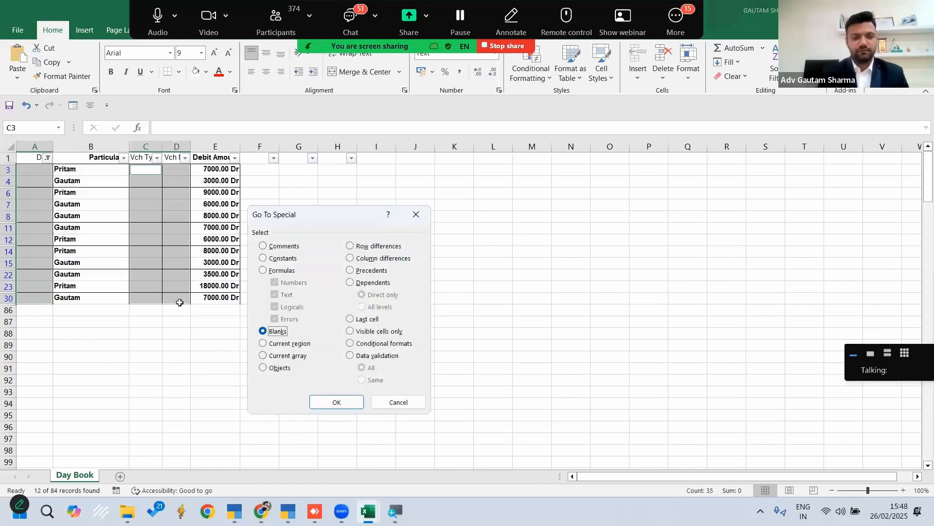
{"action": "key", "text": "Return"}
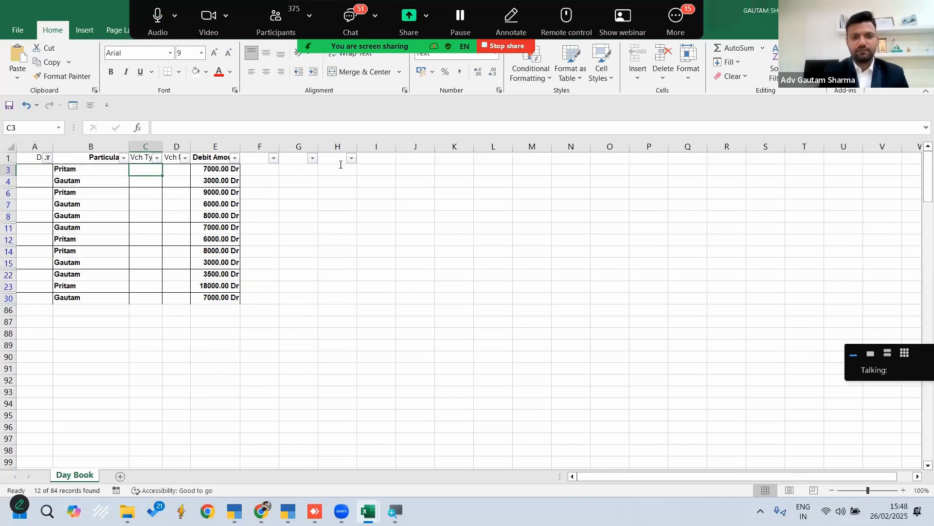
Remove the filter from the header row so that all Day Book rows are shown
{"action": "left_click", "coordinate": [495, 55]}
{"action": "left_click", "coordinate": [323, 253]}
{"action": "left_click", "coordinate": [324, 252]}
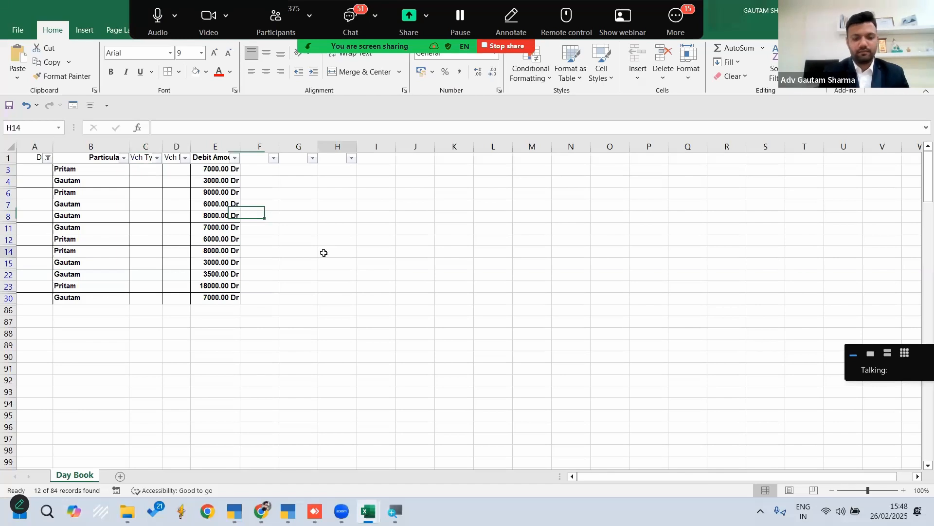
{"action": "left_click", "coordinate": [414, 241]}
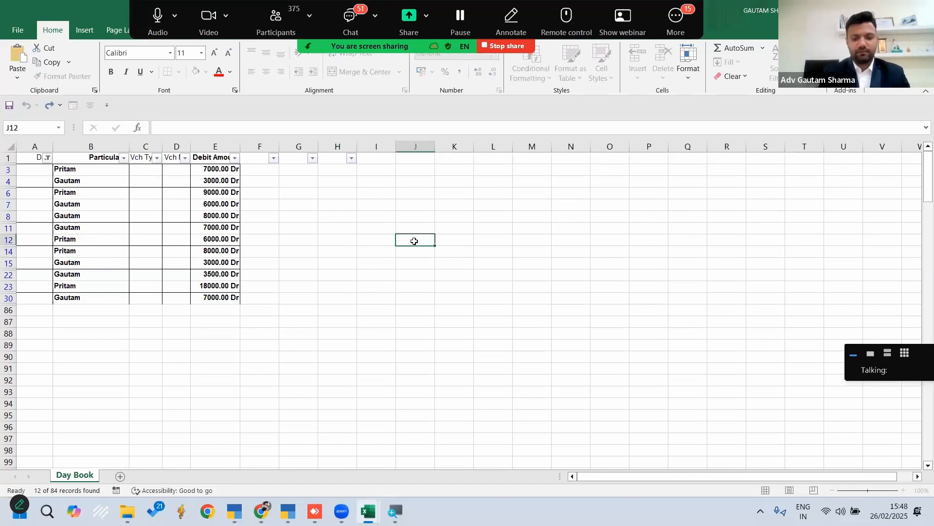
{"action": "key", "text": "ctrl+shift+l"}
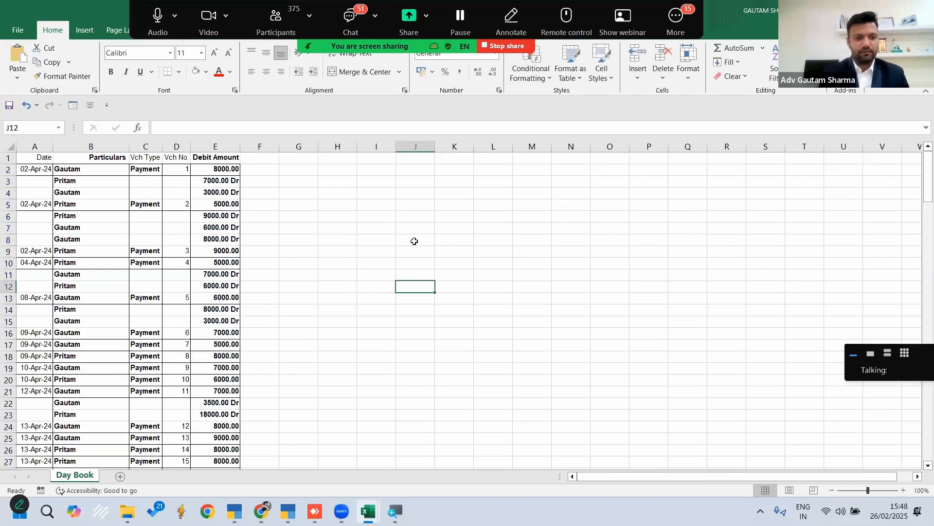
Try to select the blank cells across the whole unfiltered data range A2:E85 using Go To Special with the Blanks option
{"action": "left_click", "coordinate": [36, 191]}
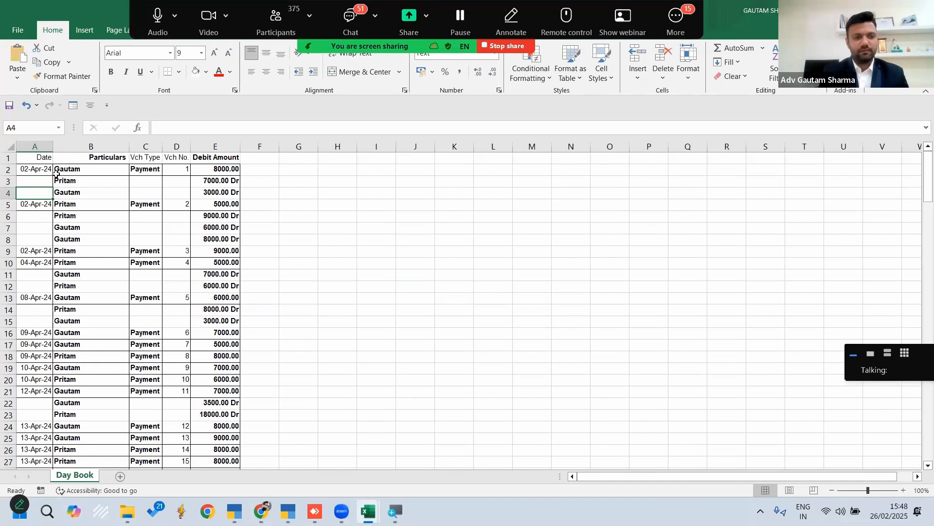
{"action": "left_click", "coordinate": [41, 171]}
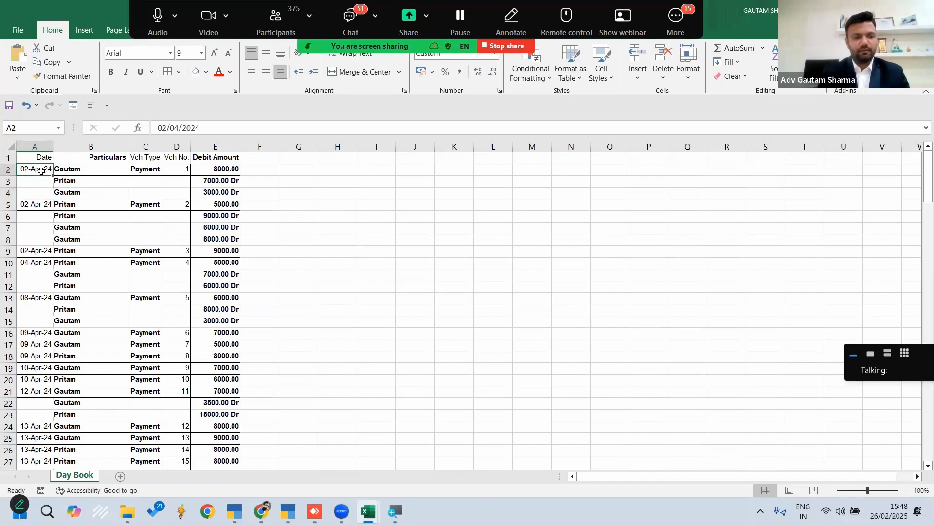
{"action": "key", "text": "ctrl+shift+Down"}
{"action": "key", "text": "ctrl+shift+Right"}
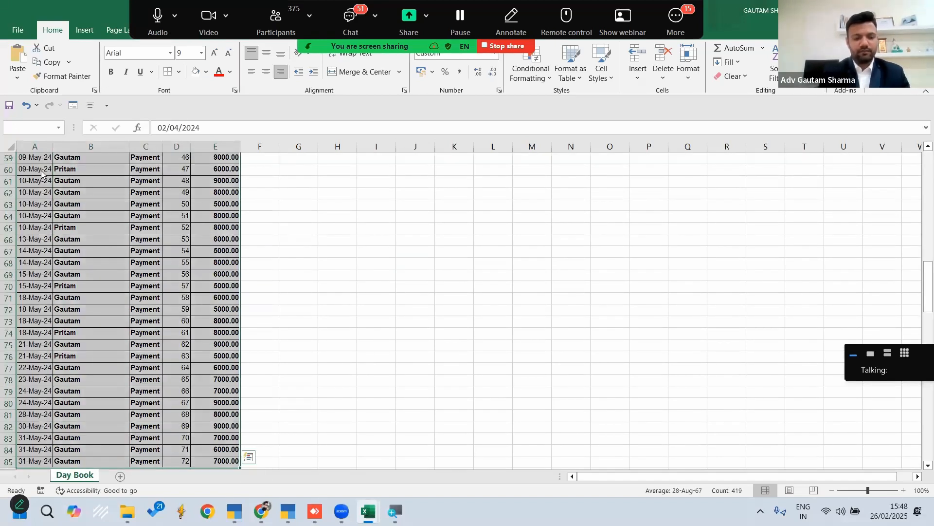
{"action": "key", "text": "ctrl+g"}
{"action": "key", "text": "alt+s"}
{"action": "key", "text": "k"}
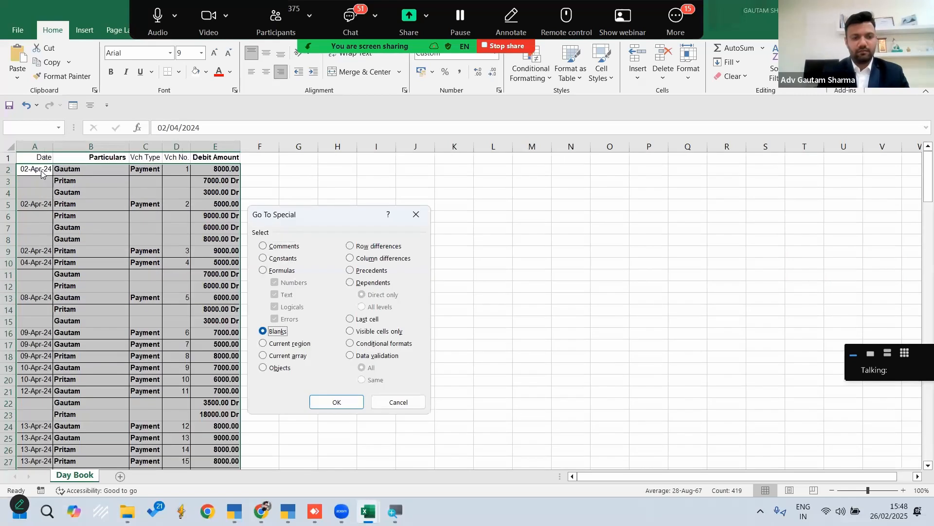
{"action": "key", "text": "Return"}
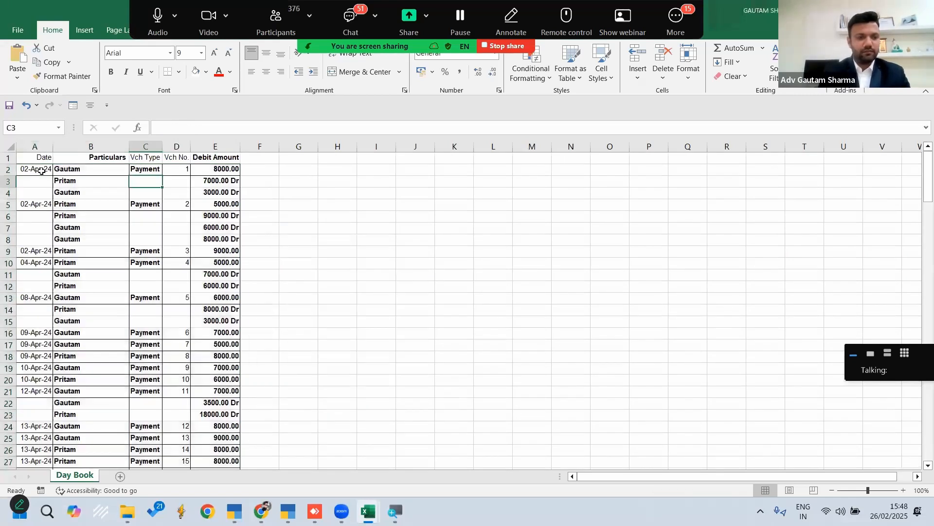
Add filters to the header row and filter the Date column to show only blank entries
{"action": "left_click", "coordinate": [7, 158]}
{"action": "key", "text": "ctrl+shift+l"}
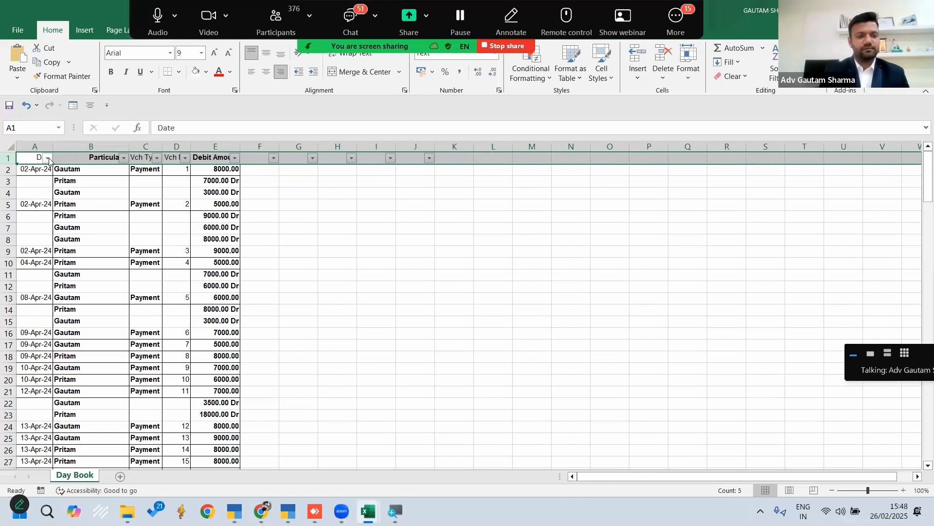
{"action": "left_click", "coordinate": [47, 158]}
{"action": "left_click", "coordinate": [46, 297]}
{"action": "left_click", "coordinate": [48, 341]}
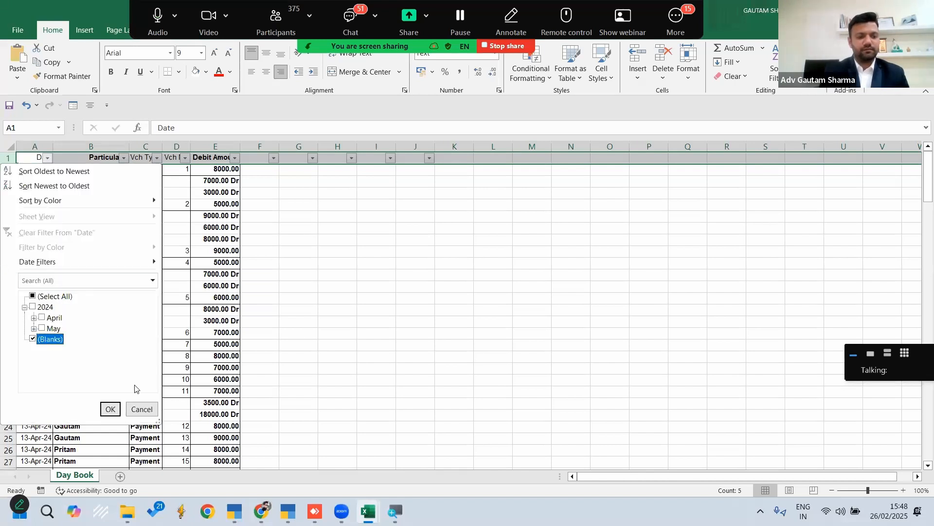
{"action": "left_click", "coordinate": [110, 408]}
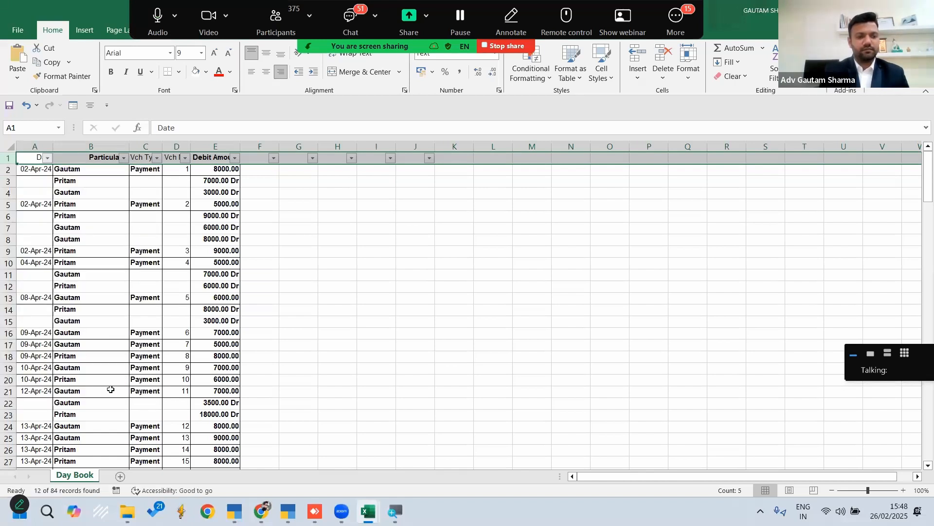
Clear the contents of the filtered Date, Vch Type and Vch No. columns, including their headers
{"action": "left_click", "coordinate": [35, 146]}
{"action": "left_click", "coordinate": [145, 146], "text": "ctrl"}
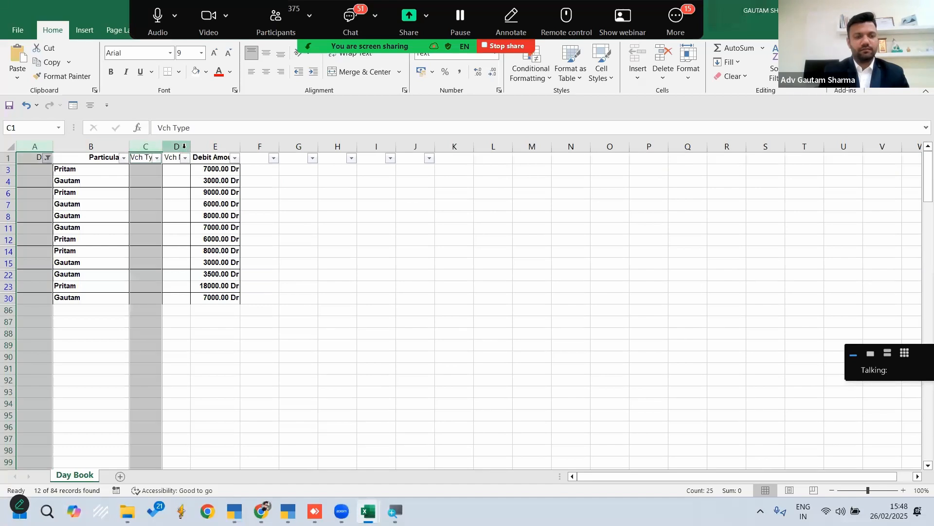
{"action": "left_click", "coordinate": [184, 146], "text": "ctrl"}
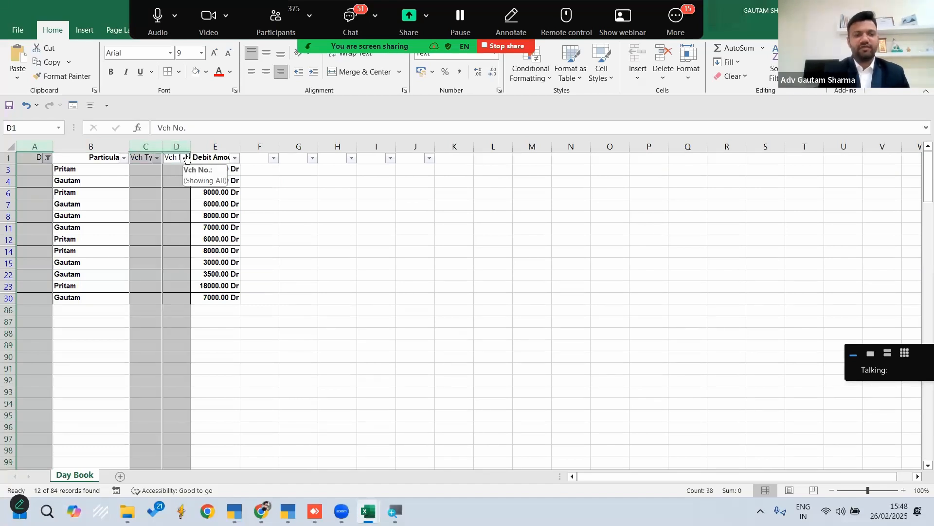
{"action": "key", "text": "Delete"}
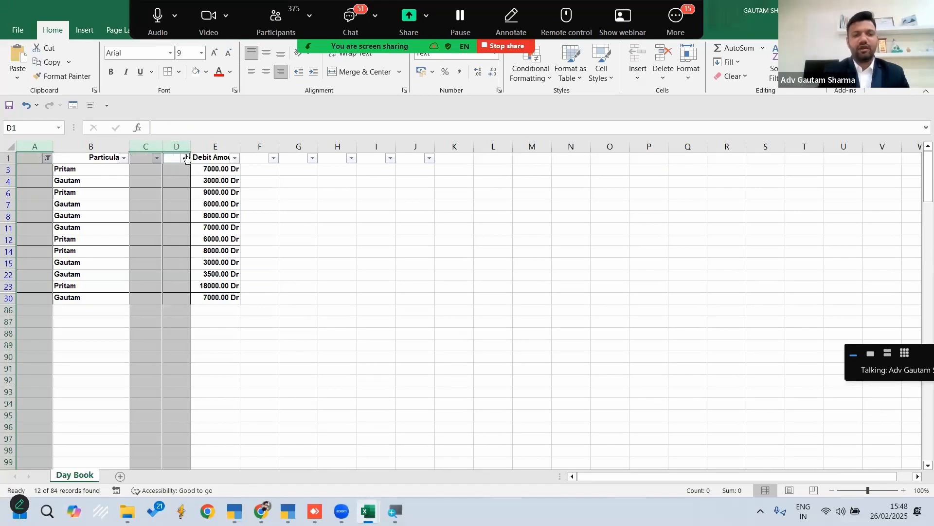
Set the number format of the cleared cells in columns A, C and D to General and remove the filter
{"action": "left_click", "coordinate": [497, 56]}
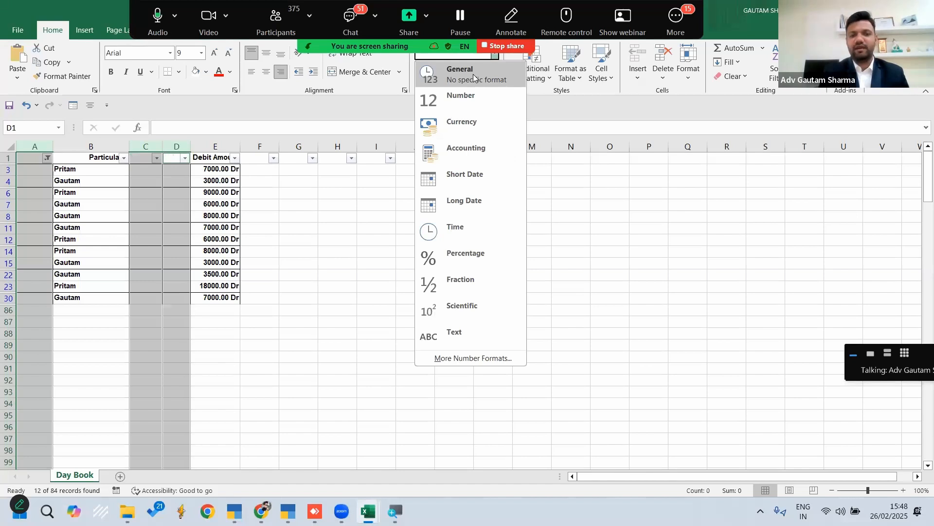
{"action": "left_click", "coordinate": [473, 73]}
{"action": "left_click", "coordinate": [423, 215]}
{"action": "key", "text": "ctrl+shift+l"}
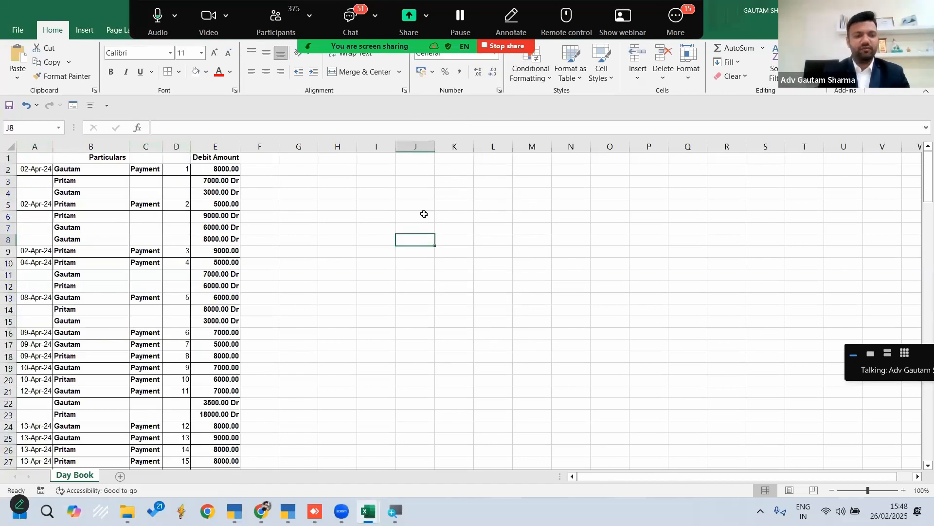
{"action": "left_click", "coordinate": [38, 170]}
{"action": "key", "text": "shift+Down"}
{"action": "key", "text": "shift+Down"}
{"action": "key", "text": "shift+Down"}
{"action": "key", "text": "shift+Down"}
{"action": "key", "text": "shift+Down"}
{"action": "key", "text": "shift+Down"}
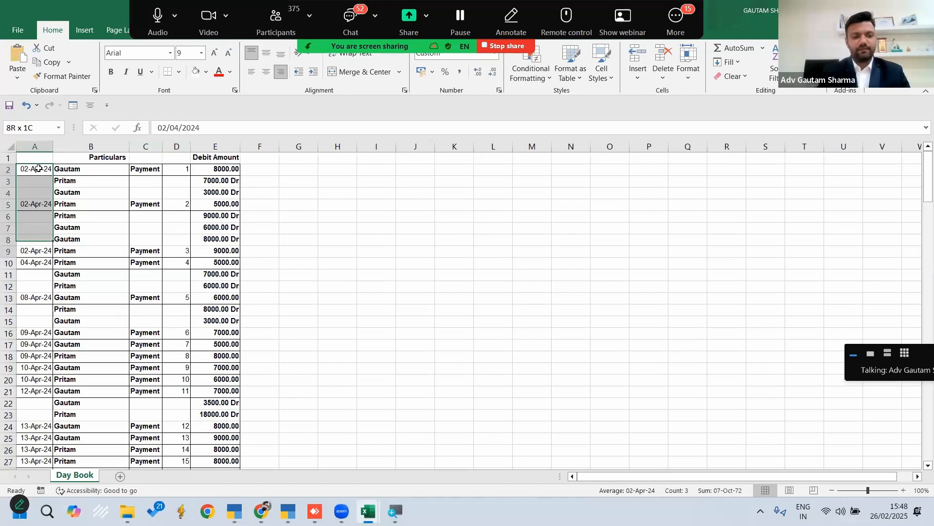
{"action": "key", "text": "shift+Down"}
{"action": "key", "text": "ctrl+a"}
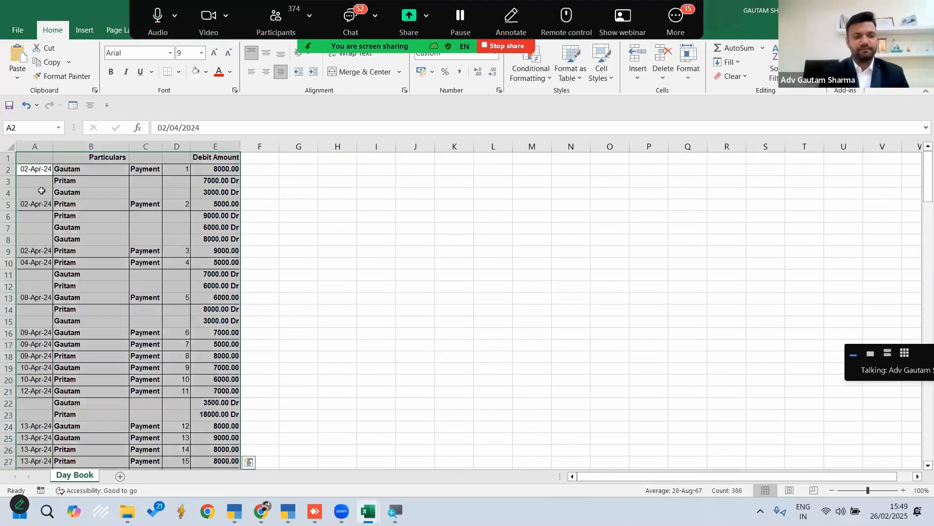
{"action": "left_click", "coordinate": [39, 169]}
{"action": "key", "text": "ctrl+shift+Down"}
{"action": "key", "text": "ctrl+shift+Down"}
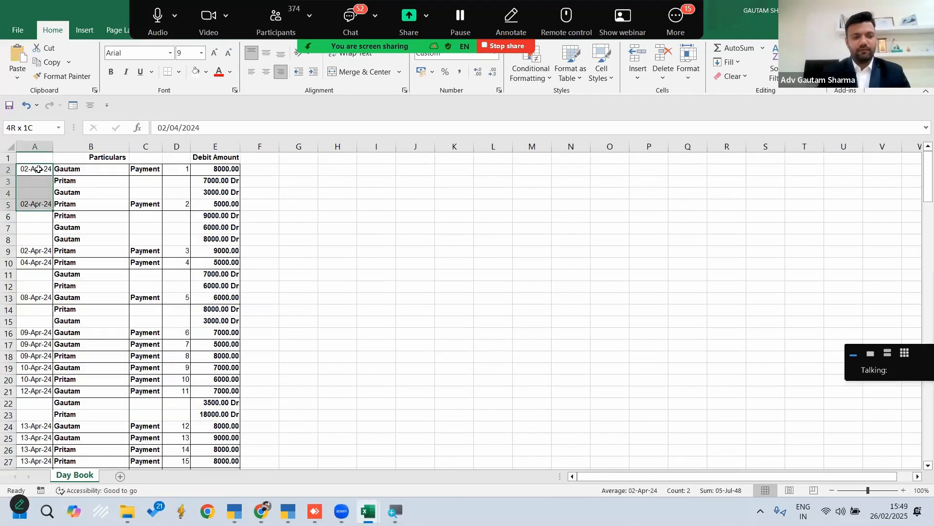
{"action": "key", "text": "Right"}
{"action": "key", "text": "ctrl+shift+Down"}
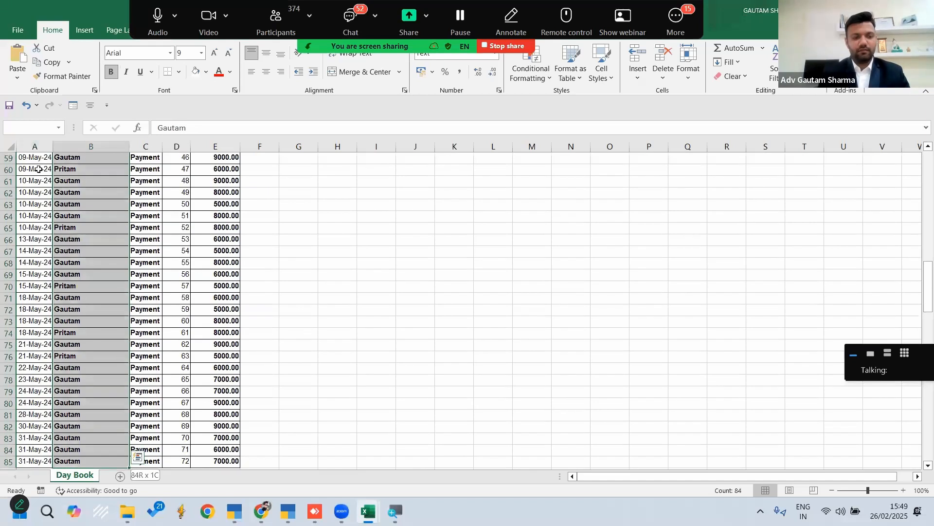
Enter the heading Date in cell A1 of the Day Book sheet
{"action": "scroll", "coordinate": [36, 170], "scroll_direction": "up", "scroll_amount": 19}
{"action": "left_click", "coordinate": [31, 158]}
{"action": "scroll", "coordinate": [30, 158], "scroll_direction": "up", "scroll_amount": 1}
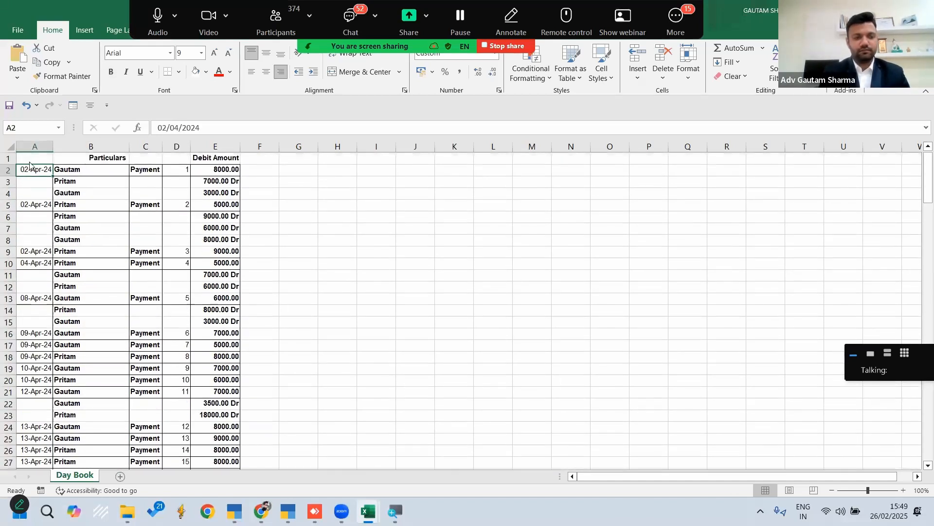
{"action": "double_click", "coordinate": [31, 157]}
{"action": "type", "text": "Date"}
{"action": "key", "text": "Return"}
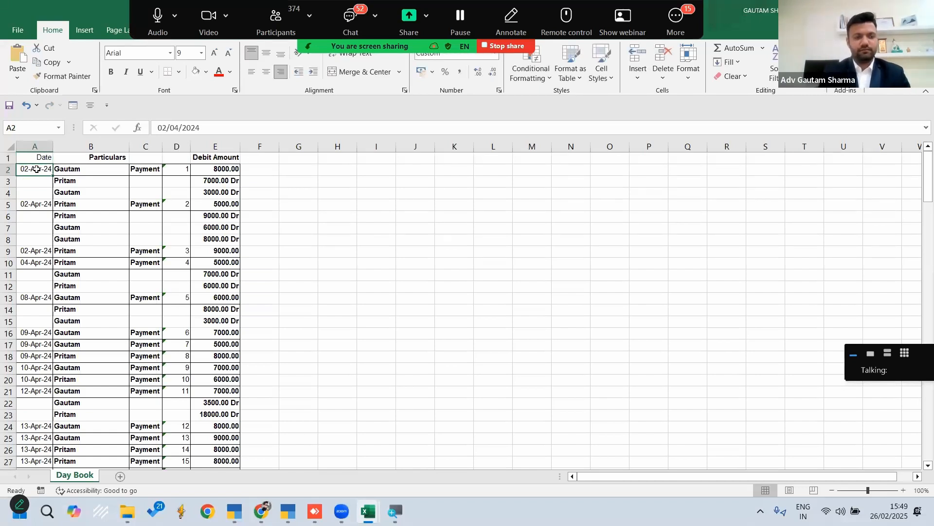
Select the blank cells within the data range A2:E85 using Go To Special with the Blanks option
{"action": "key", "text": "shift+Down"}
{"action": "key", "text": "shift+Down"}
{"action": "key", "text": "shift+Down"}
{"action": "key", "text": "ctrl+shift+Down"}
{"action": "key", "text": "ctrl+shift+Down"}
{"action": "key", "text": "ctrl+shift+Down"}
{"action": "key", "text": "ctrl+shift+Down"}
{"action": "key", "text": "ctrl+shift+Down"}
{"action": "key", "text": "ctrl+shift+Down"}
{"action": "key", "text": "ctrl+shift+Down"}
{"action": "key", "text": "ctrl+shift+Down"}
{"action": "key", "text": "ctrl+shift+Down"}
{"action": "key", "text": "ctrl+shift+Down"}
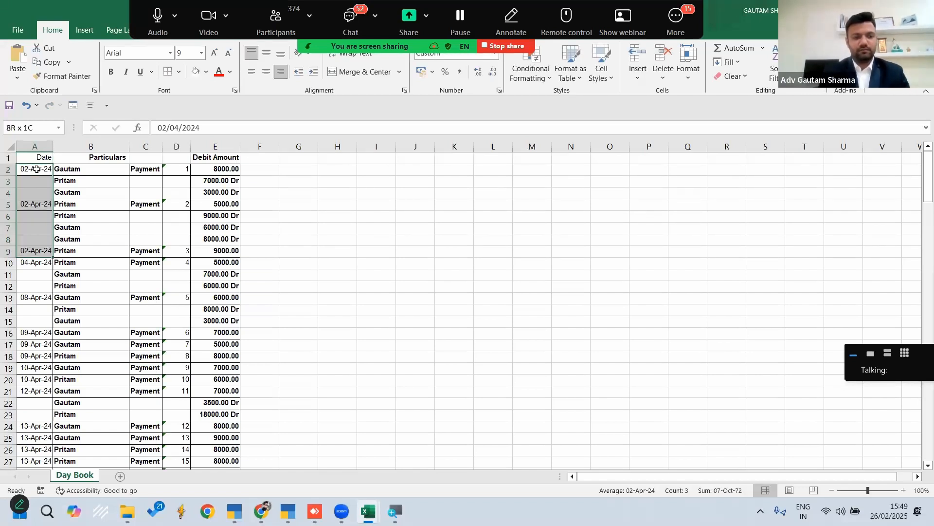
{"action": "key", "text": "ctrl+shift+Up"}
{"action": "key", "text": "shift+Right"}
{"action": "key", "text": "shift+Right"}
{"action": "key", "text": "shift+Right"}
{"action": "key", "text": "shift+Right"}
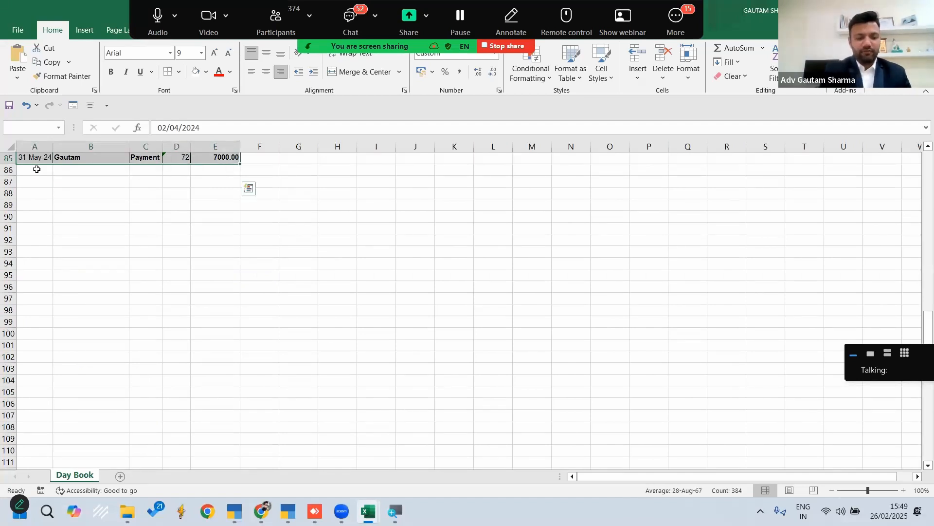
{"action": "key", "text": "F5"}
{"action": "key", "text": "alt+s"}
{"action": "key", "text": "alt+k"}
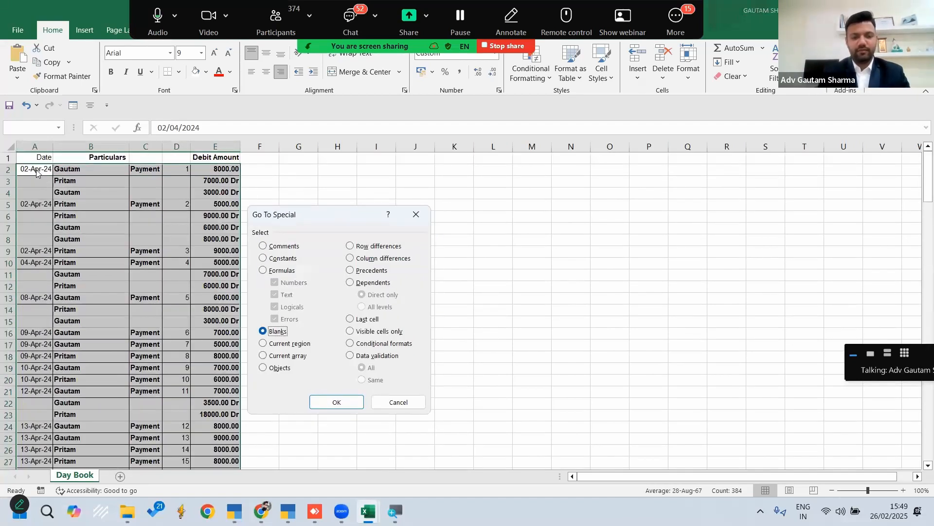
{"action": "key", "text": "Return"}
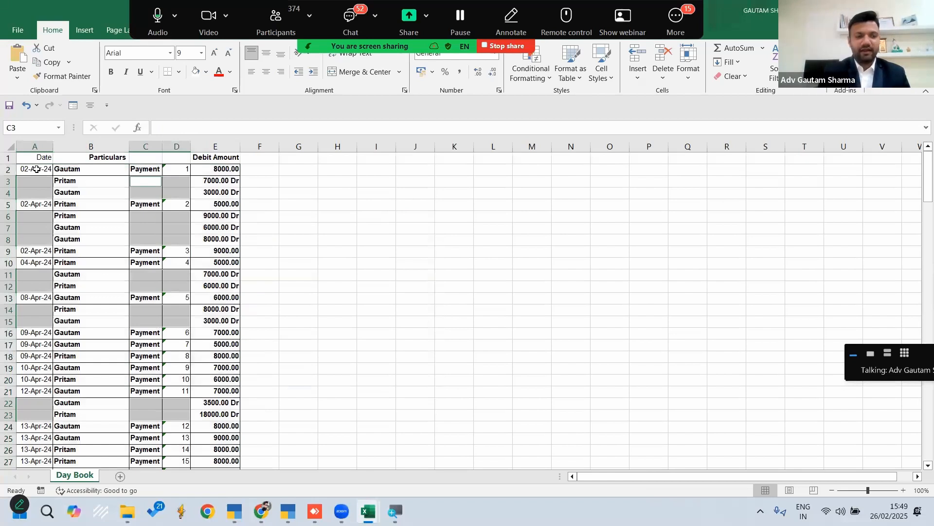
Fill all the selected blank cells with a formula referring to the cell directly above, entering =C2 in C3
{"action": "type", "text": "="}
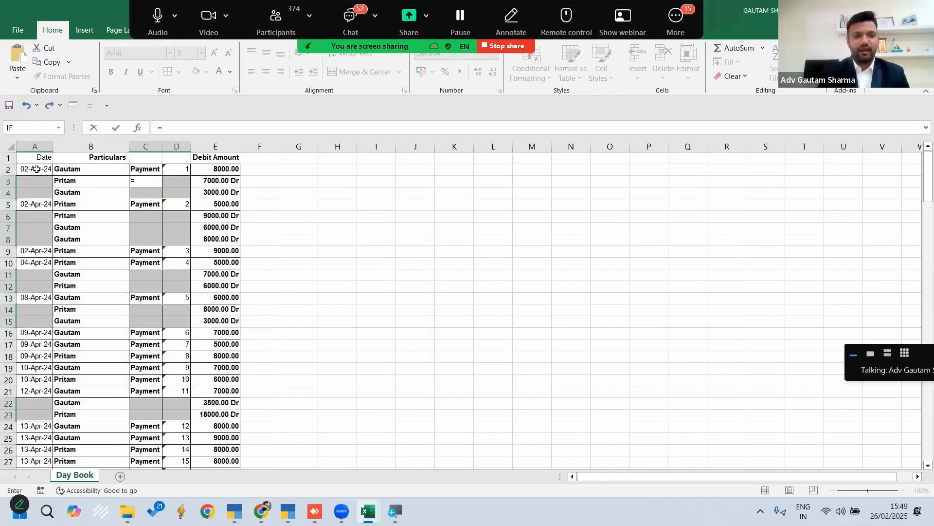
{"action": "key", "text": "Up"}
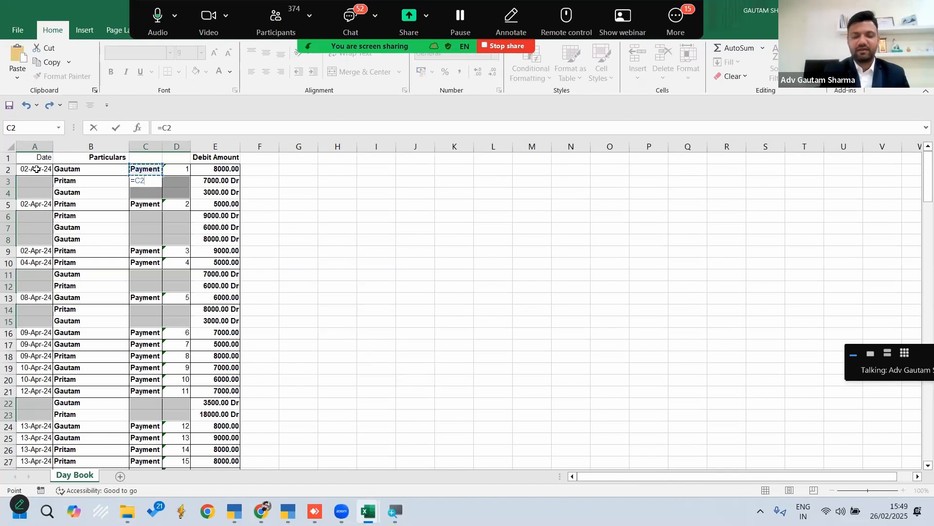
{"action": "key", "text": "ctrl+Return"}
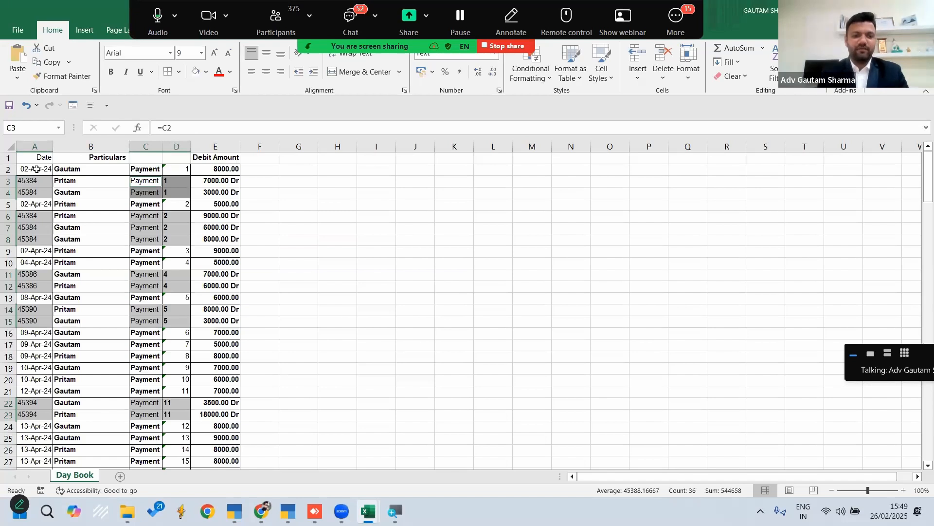
Apply the day-month-year date format to the whole Date column A
{"action": "key", "text": "Left"}
{"action": "key", "text": "Left"}
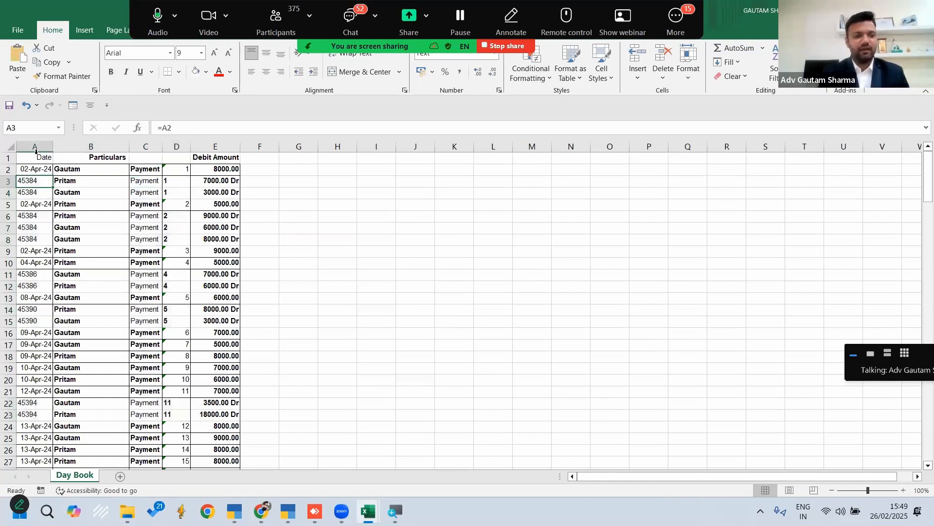
{"action": "left_click", "coordinate": [36, 145]}
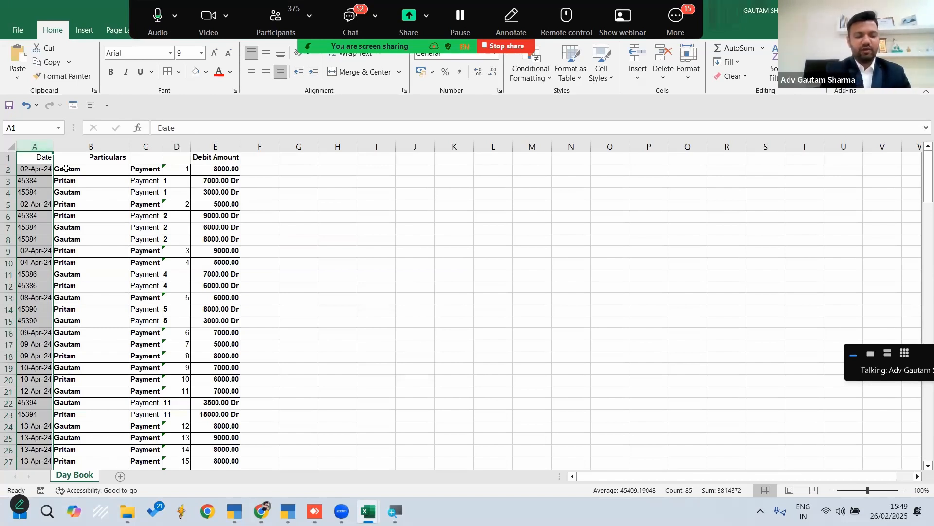
{"action": "key", "text": "ctrl+shift+3"}
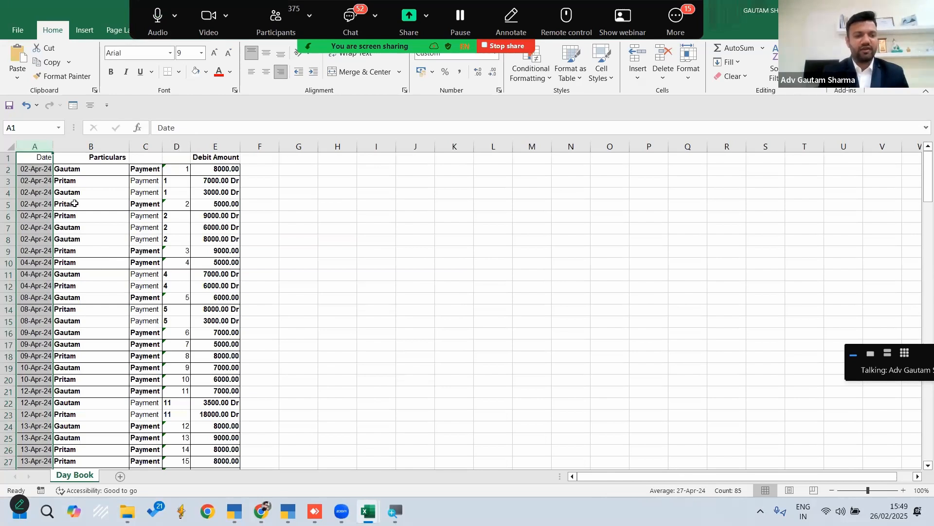
{"action": "left_click", "coordinate": [310, 213]}
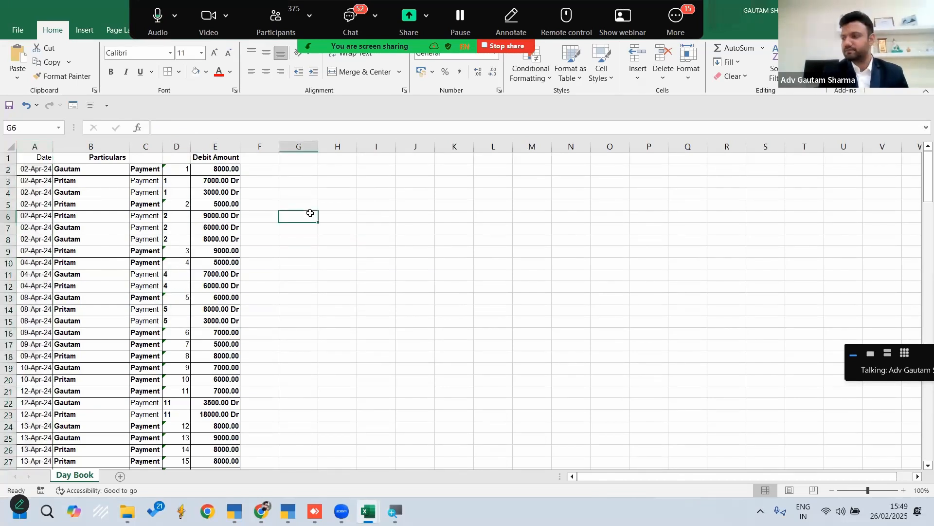
Copy the Date and Particulars columns from the Day Book sheet into columns A and B of a new sheet
{"action": "left_click_drag", "start_coordinate": [36, 147], "coordinate": [90, 146]}
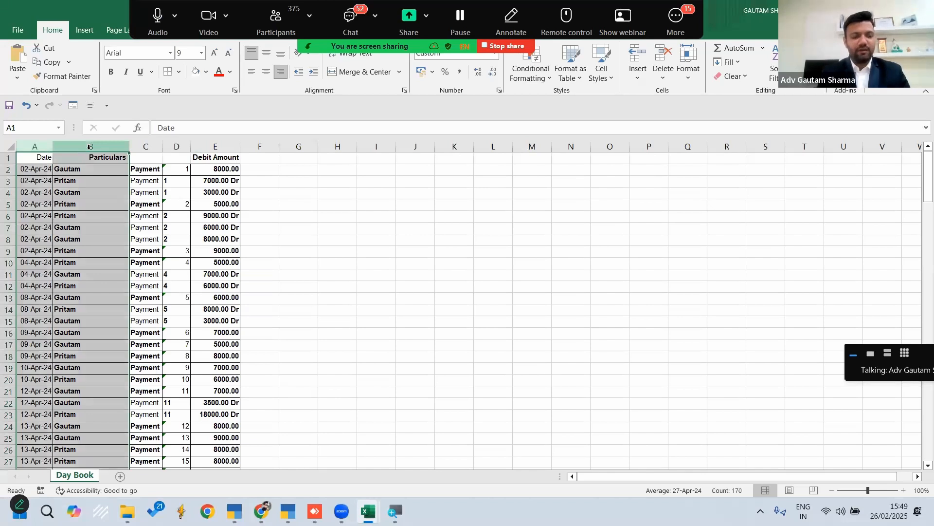
{"action": "key", "text": "ctrl+c"}
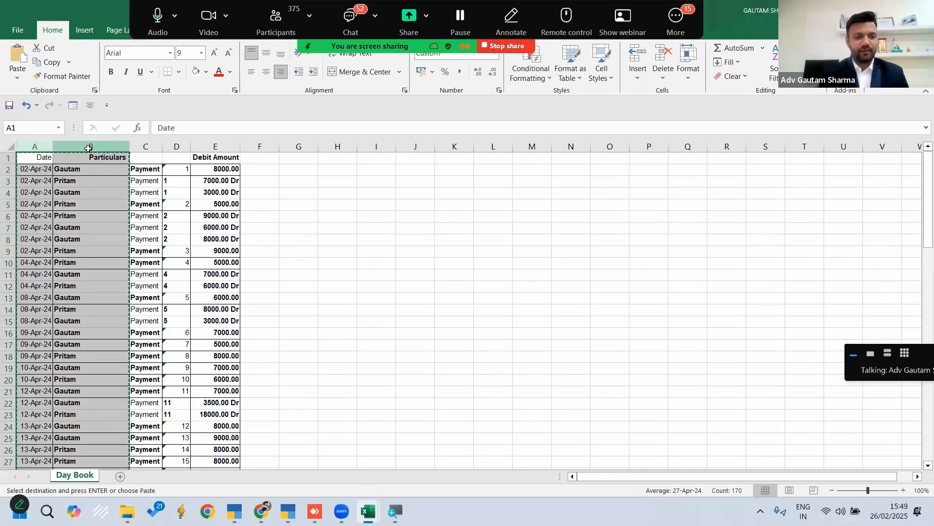
{"action": "left_click", "coordinate": [120, 476]}
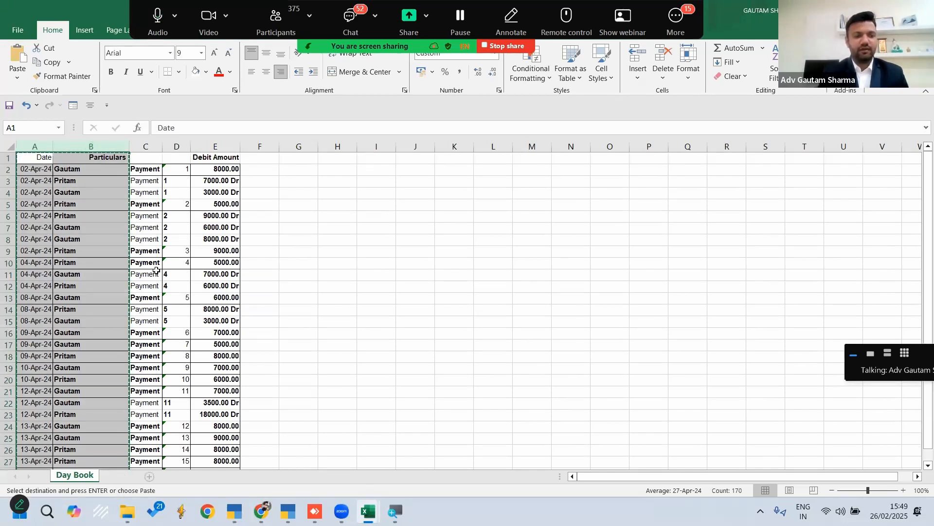
{"action": "key", "text": "ctrl+v"}
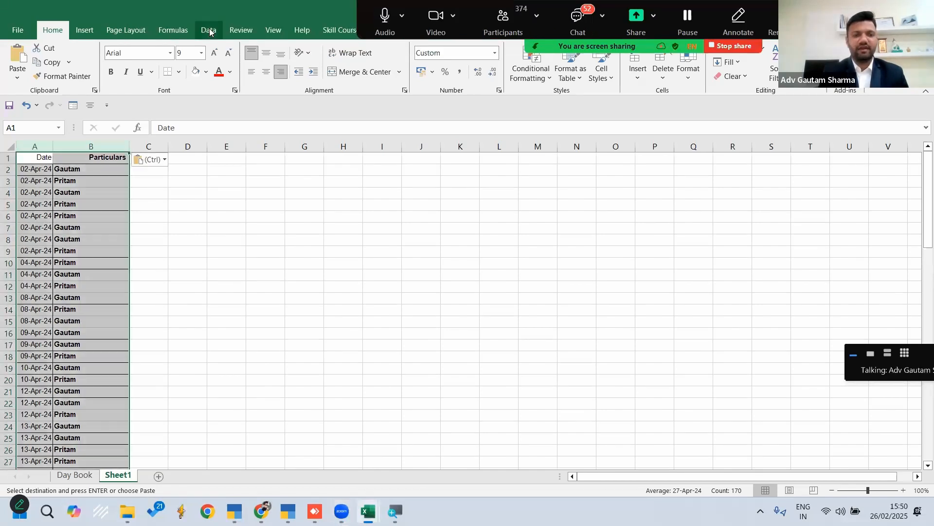
Remove duplicate rows from the copied list based on both the Date and Particulars columns, treating the first row as headers
{"action": "left_click", "coordinate": [209, 30]}
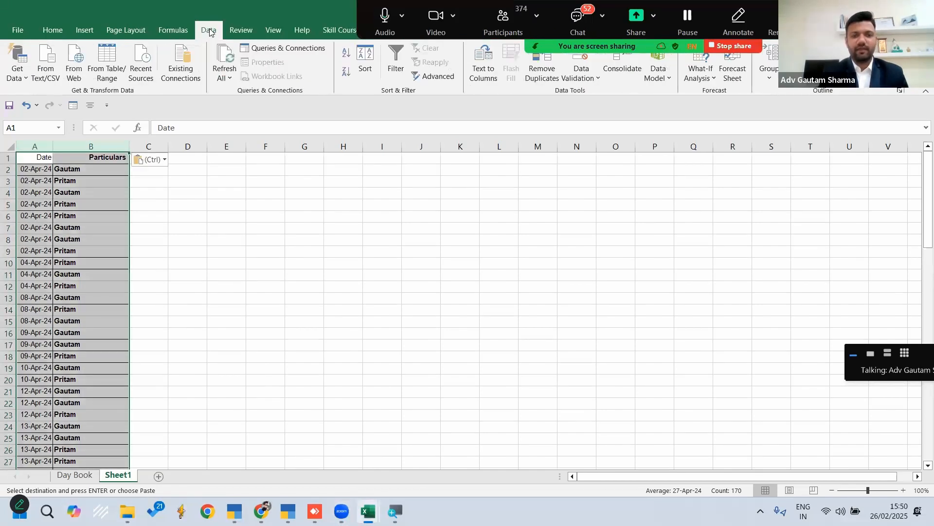
{"action": "left_click", "coordinate": [547, 60]}
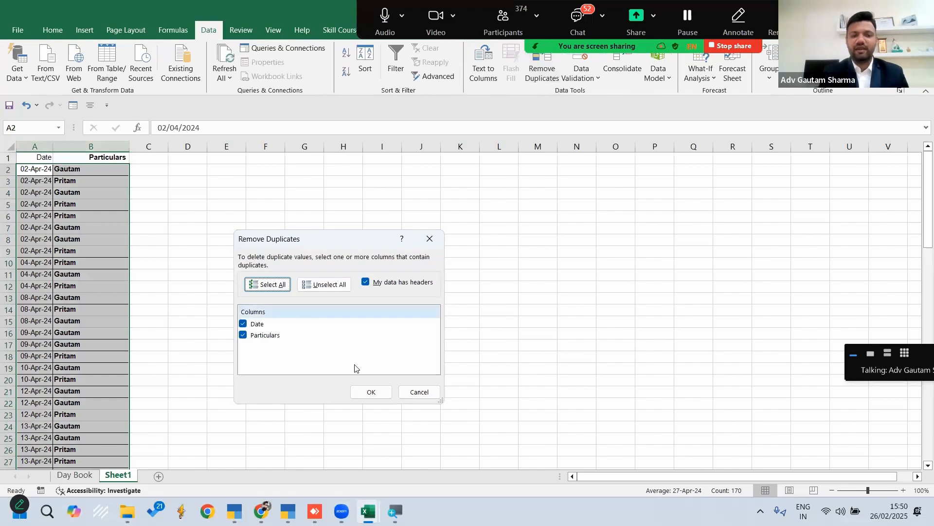
{"action": "left_click", "coordinate": [371, 397]}
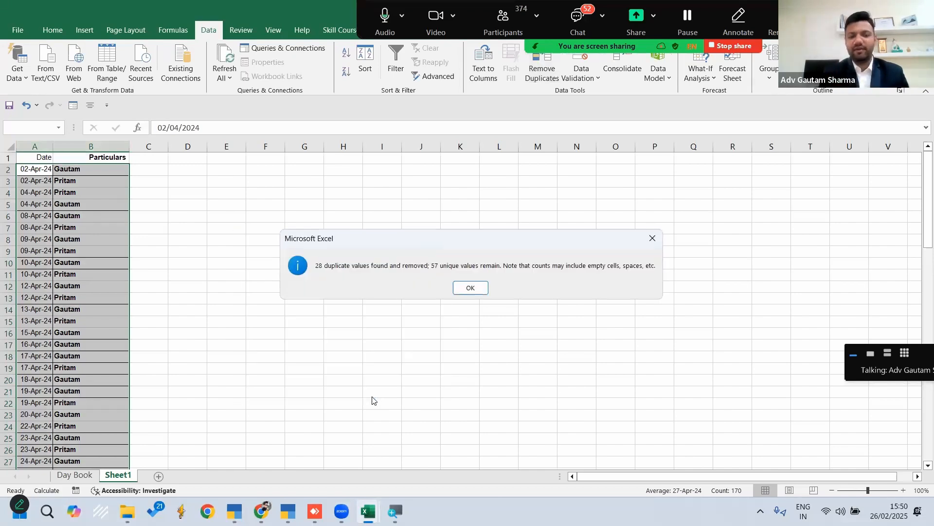
{"action": "left_click", "coordinate": [476, 290]}
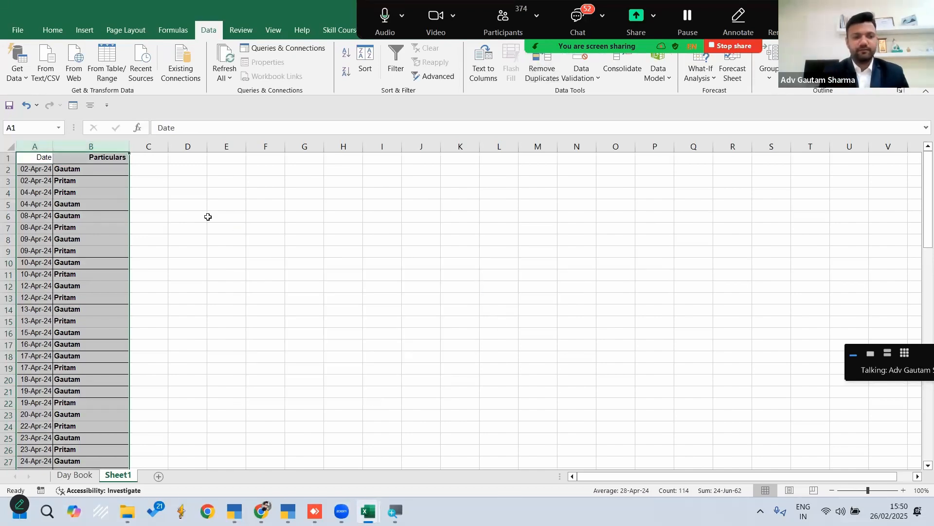
Enter the heading "Day wise Total" in cell C1 and make it bold
{"action": "left_click", "coordinate": [150, 159]}
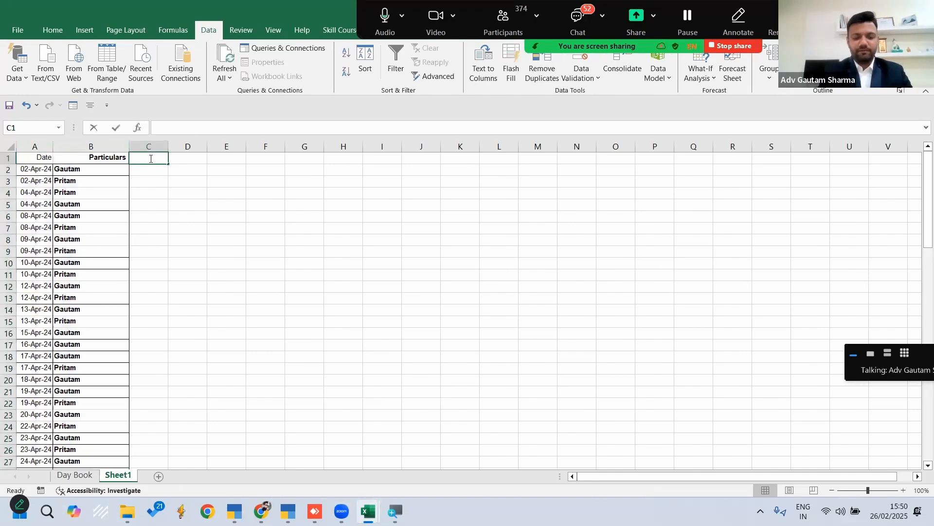
{"action": "type", "text": "Day wise "}
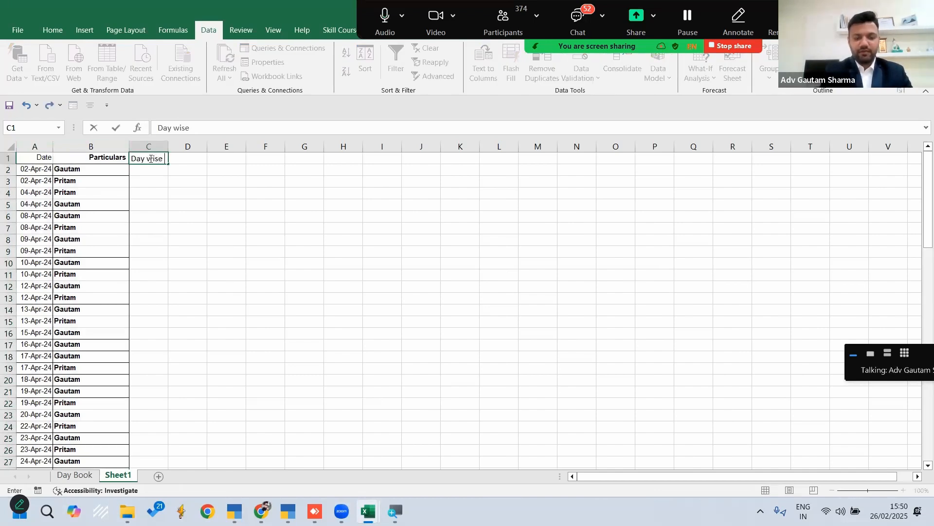
{"action": "type", "text": "Total"}
{"action": "key", "text": "Return"}
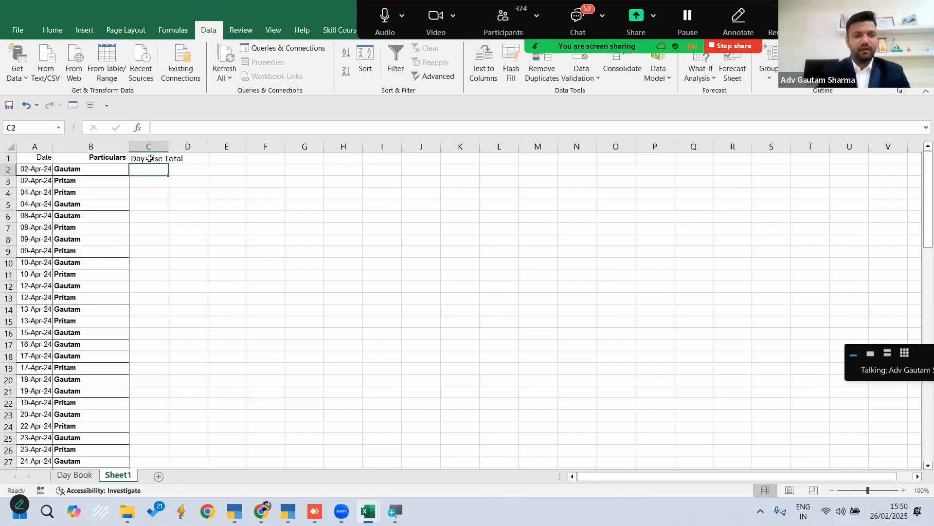
{"action": "key", "text": "Left"}
{"action": "key", "text": "Down"}
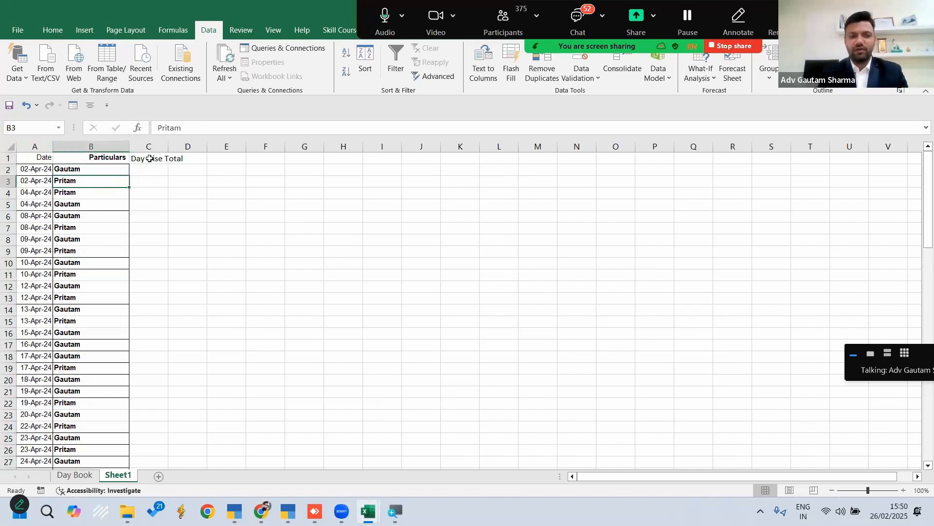
{"action": "key", "text": "Right"}
{"action": "key", "text": "Up"}
{"action": "key", "text": "Up"}
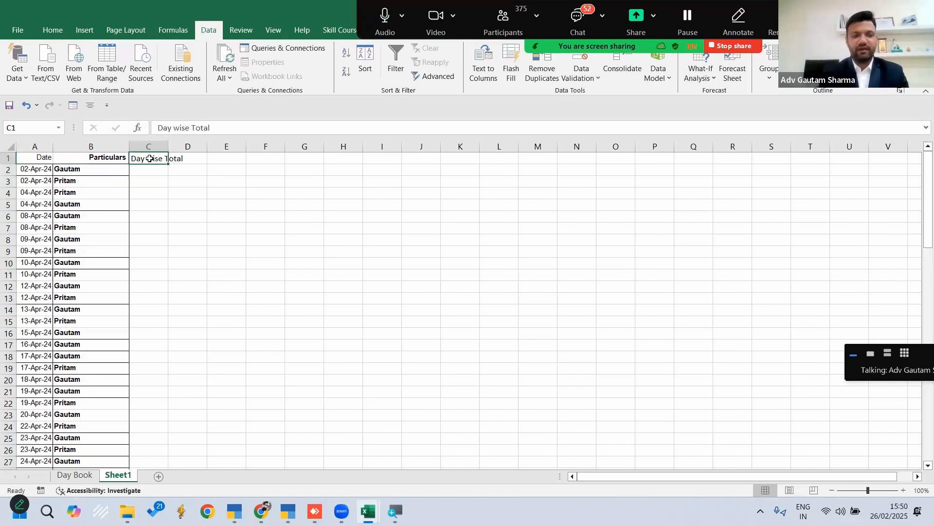
{"action": "key", "text": "ctrl+b"}
Start a SUMIFS formula in cell C2 with the Day Book sheet's Debit Amount column E as the sum range
{"action": "key", "text": "Down"}
{"action": "type", "text": "="}
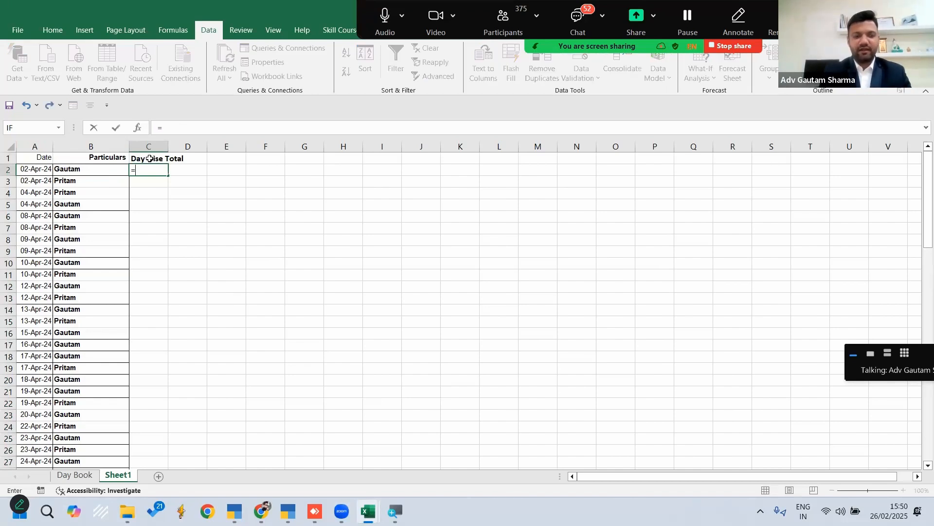
{"action": "type", "text": "sumi"}
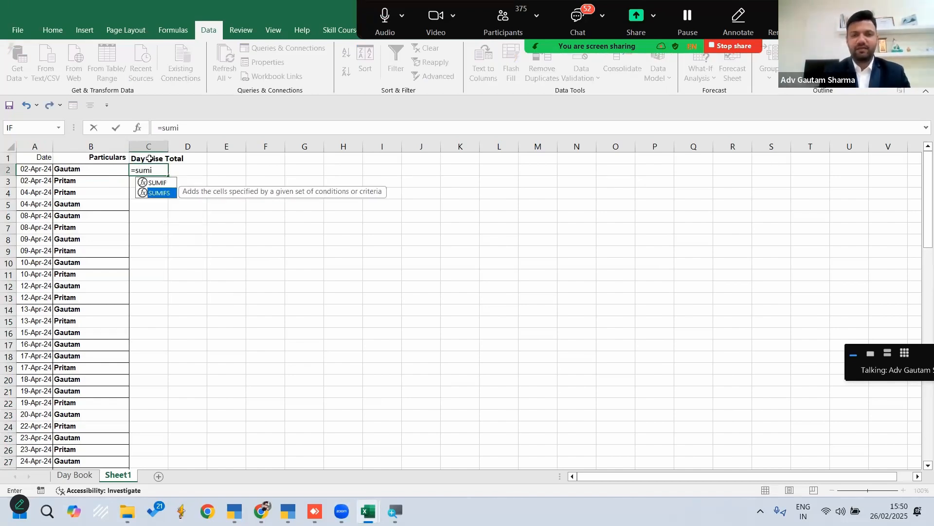
{"action": "key", "text": "Tab"}
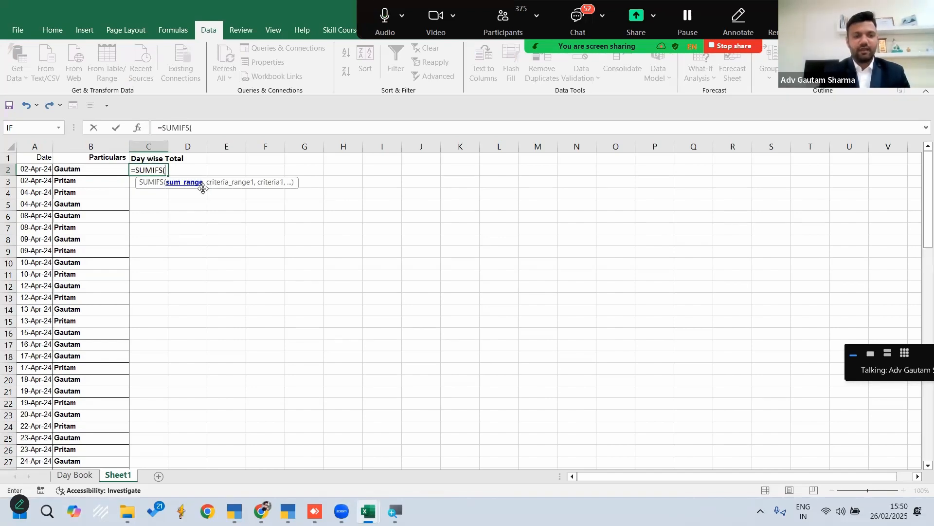
{"action": "left_click", "coordinate": [76, 476]}
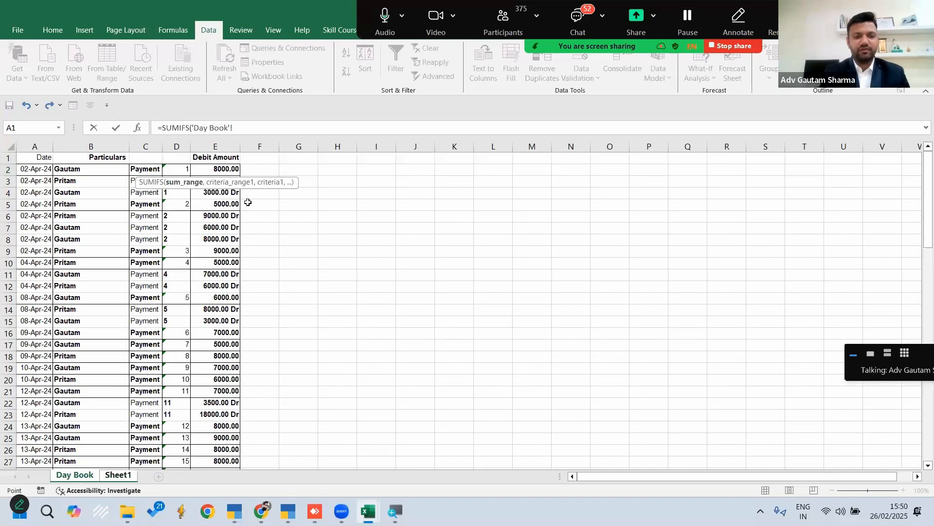
{"action": "left_click", "coordinate": [214, 146]}
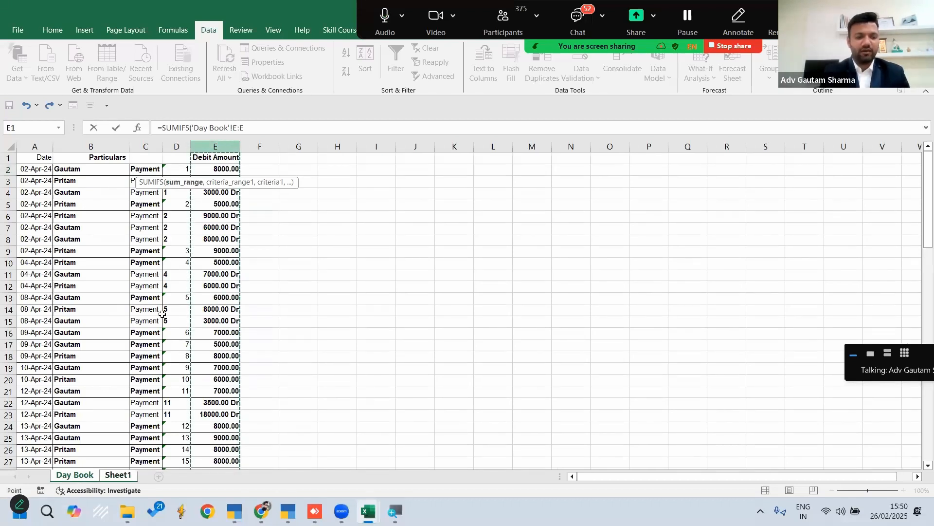
{"action": "type", "text": ","}
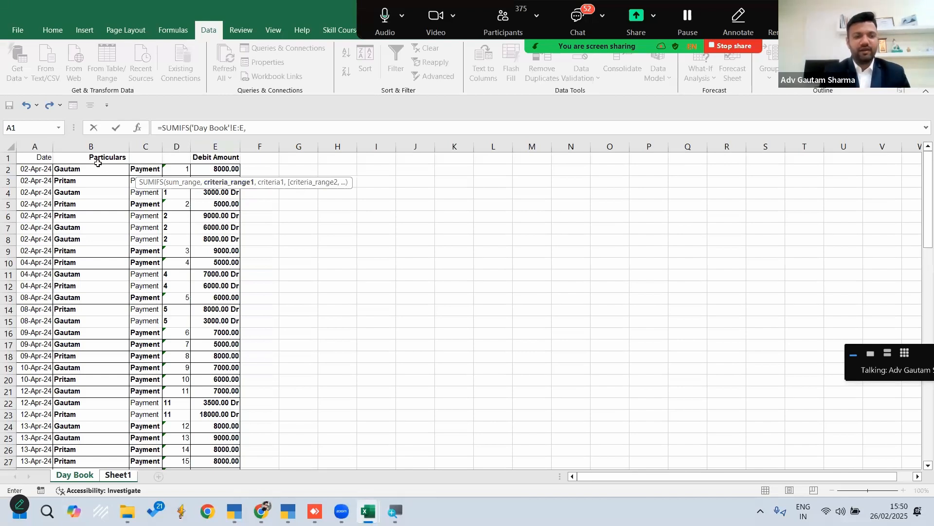
Add the first SUMIFS criterion, matching the Day Book's Particulars column B to cell B2 of Sheet1
{"action": "left_click", "coordinate": [88, 142]}
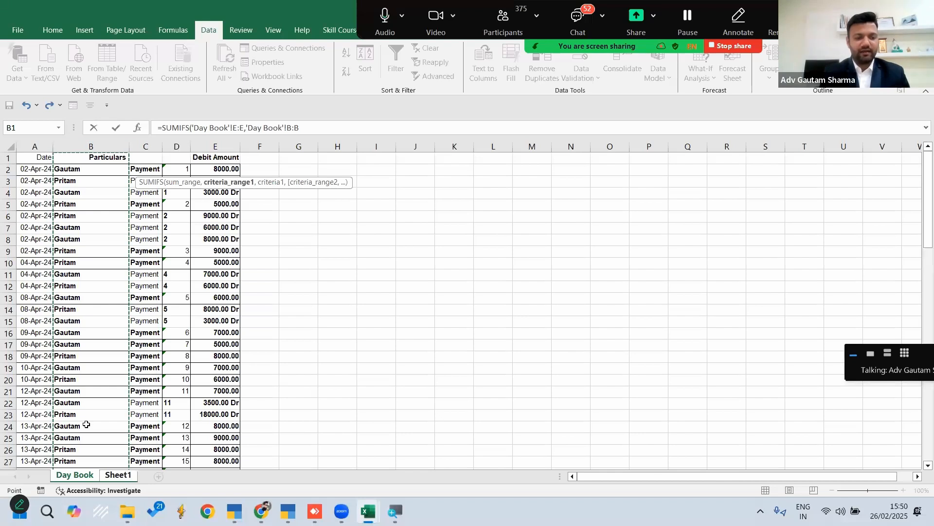
{"action": "type", "text": ","}
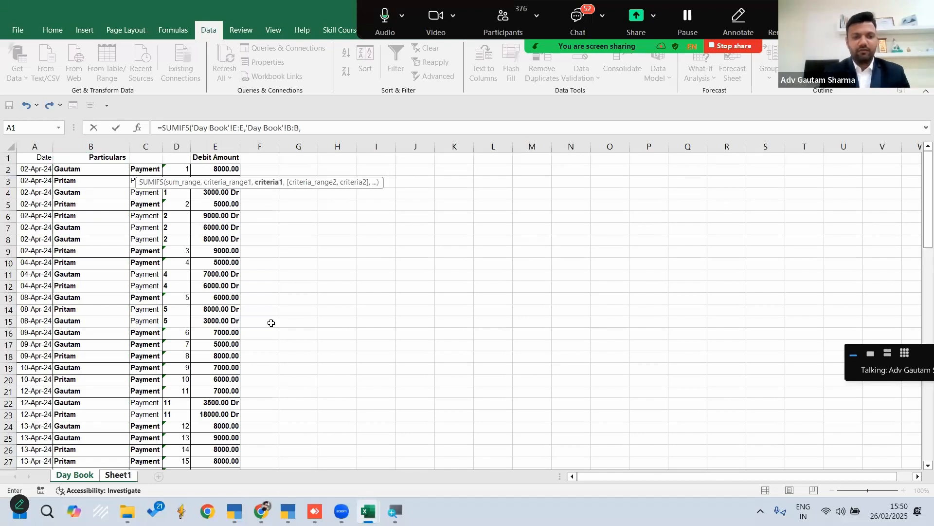
{"action": "left_click", "coordinate": [118, 475]}
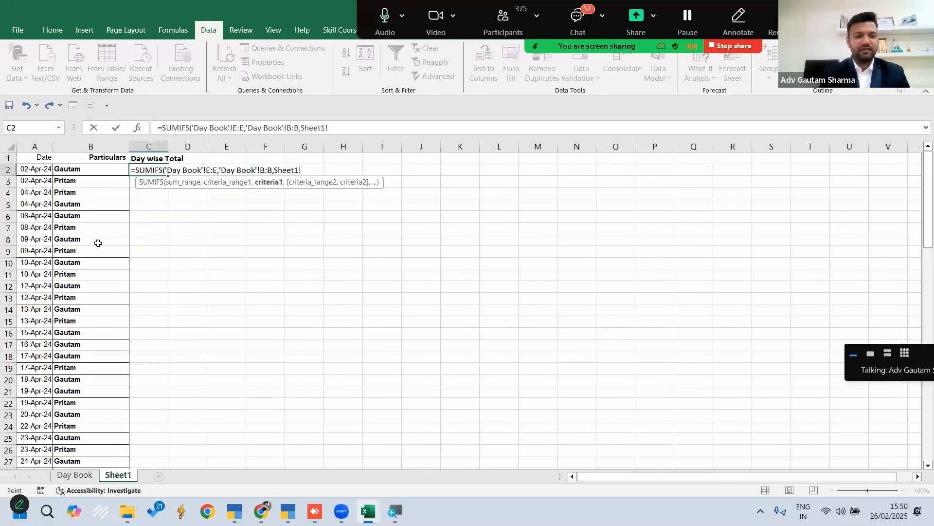
{"action": "left_click", "coordinate": [74, 169]}
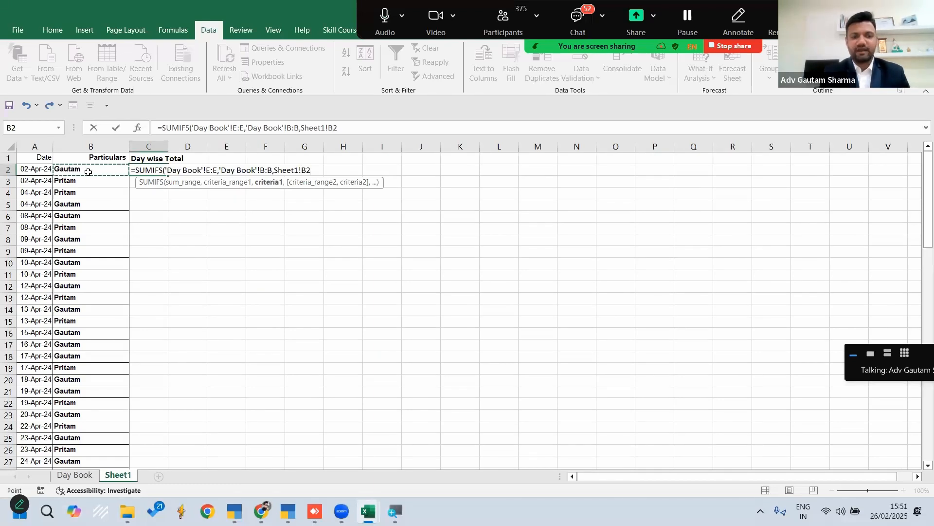
{"action": "type", "text": ","}
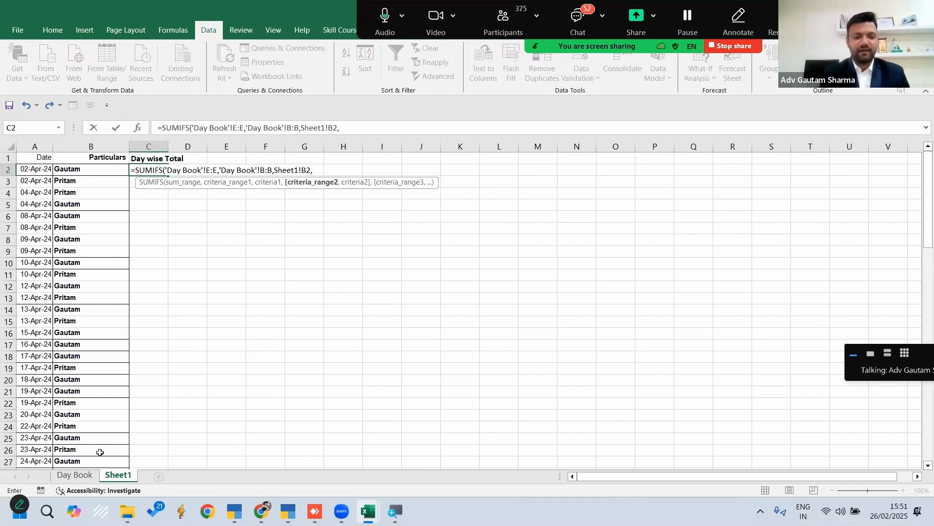
Add the second criterion, matching the Day Book's Date column A to Sheet1 cell A2, and complete the SUMIFS formula
{"action": "left_click", "coordinate": [75, 475]}
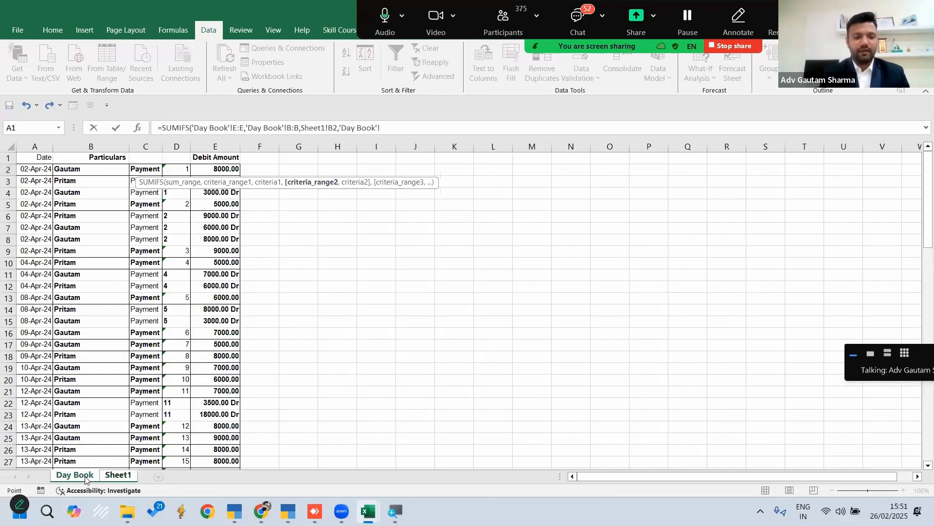
{"action": "left_click", "coordinate": [35, 145]}
{"action": "type", "text": ","}
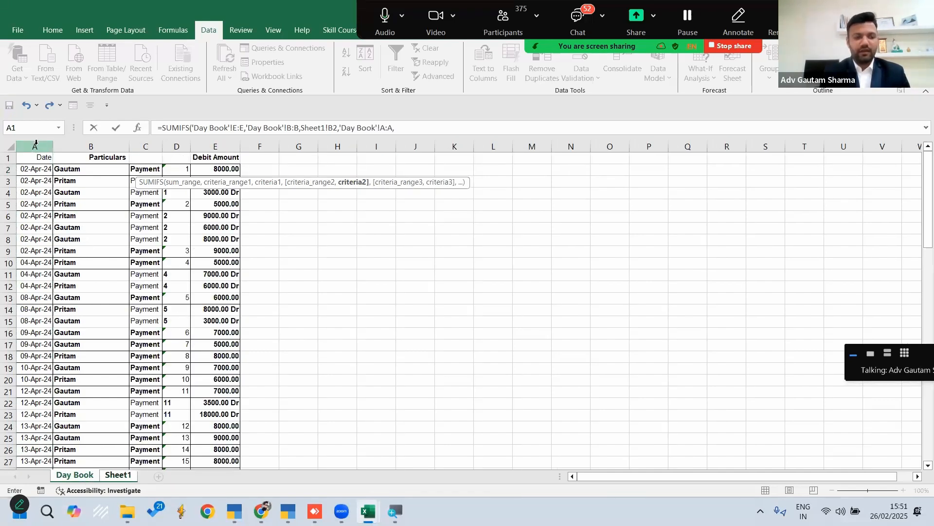
{"action": "left_click", "coordinate": [118, 475]}
{"action": "left_click", "coordinate": [39, 169]}
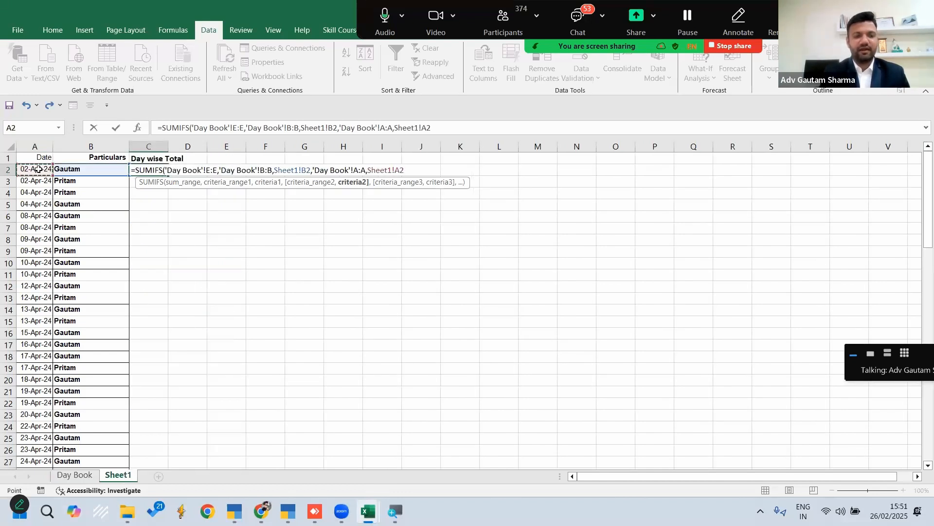
{"action": "type", "text": ")"}
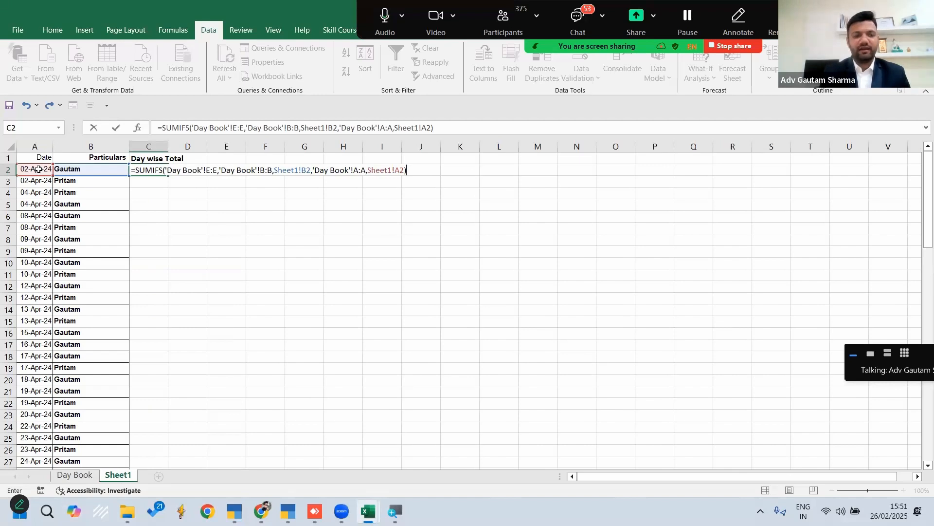
{"action": "key", "text": "Return"}
{"action": "key", "text": "Up"}
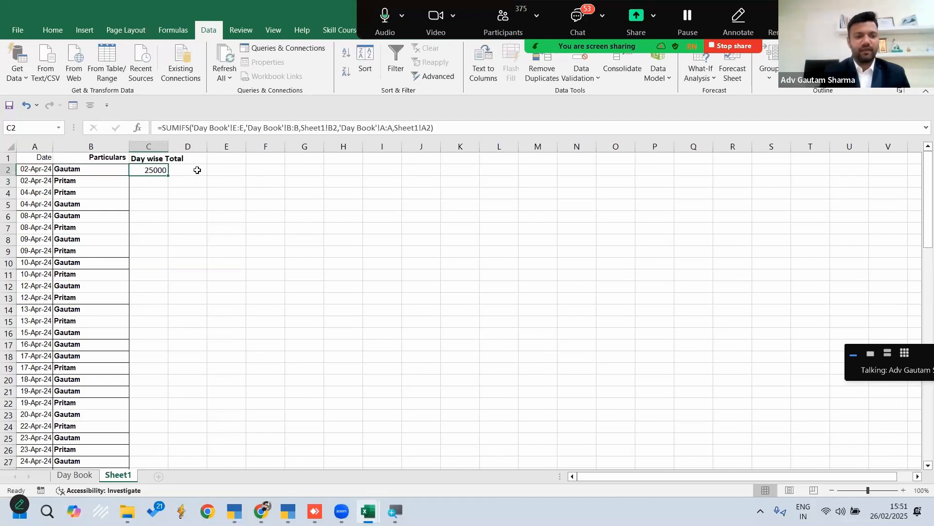
Fill the SUMIFS formula from C2 down the Day wise Total column and check it against the dates and particulars
{"action": "double_click", "coordinate": [169, 176]}
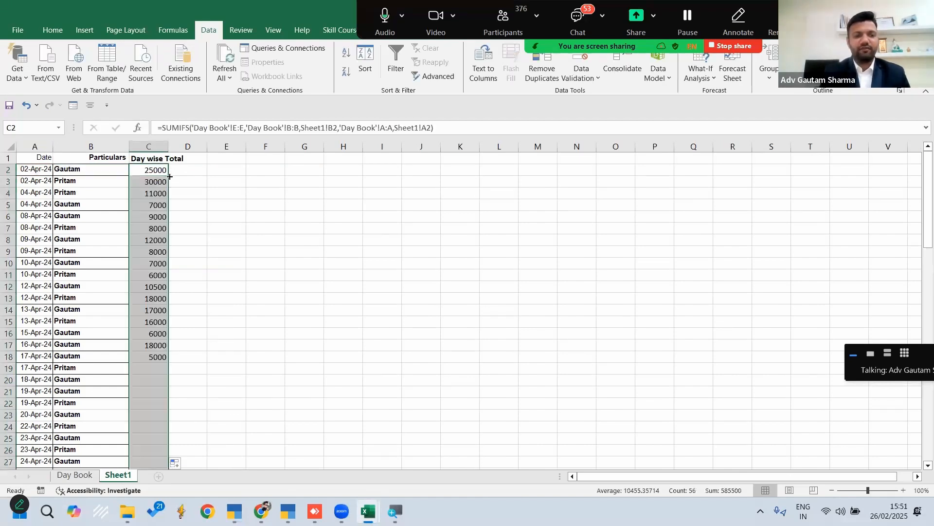
{"action": "left_click", "coordinate": [267, 202]}
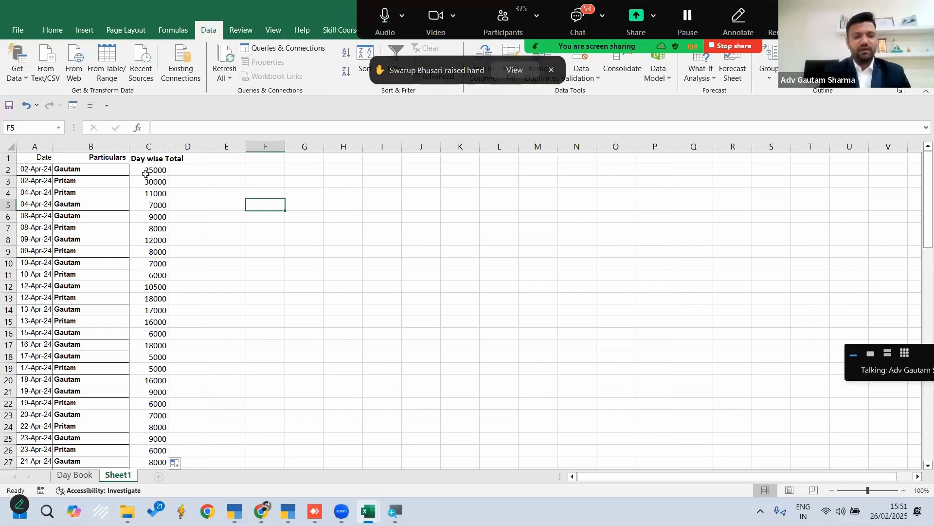
{"action": "left_click_drag", "start_coordinate": [30, 174], "coordinate": [34, 193]}
{"action": "left_click_drag", "start_coordinate": [76, 172], "coordinate": [92, 208]}
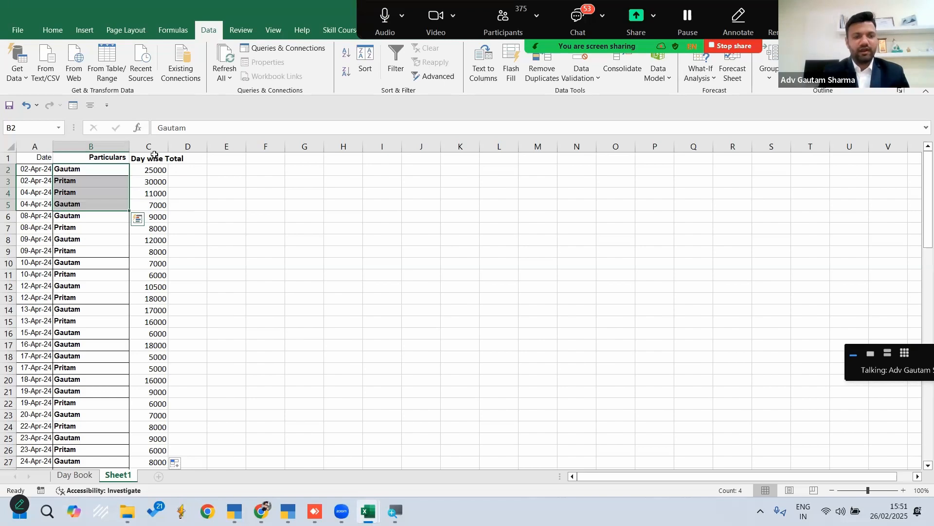
Copy the SUMIFS expression in C2 without its equals sign and insert an IF function in front of it
{"action": "left_click", "coordinate": [154, 169]}
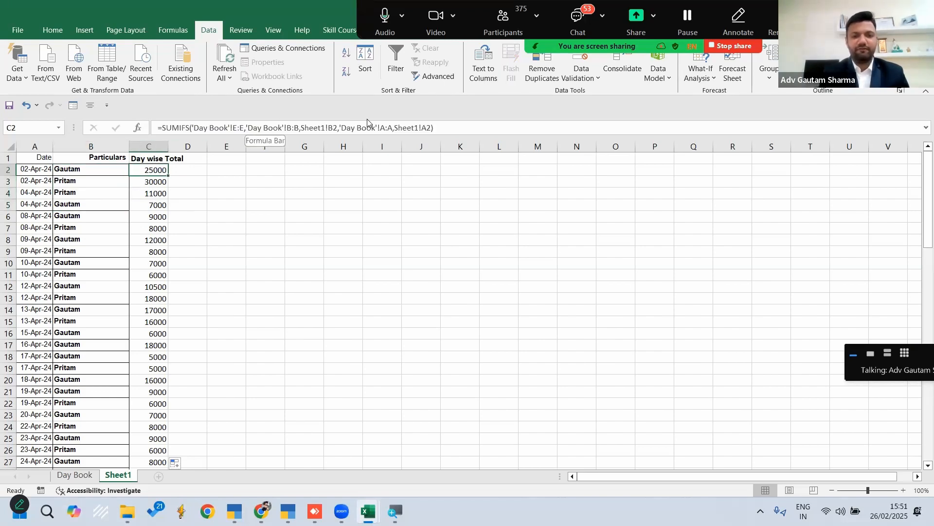
{"action": "left_click_drag", "start_coordinate": [440, 128], "coordinate": [164, 126]}
{"action": "key", "text": "ctrl+c"}
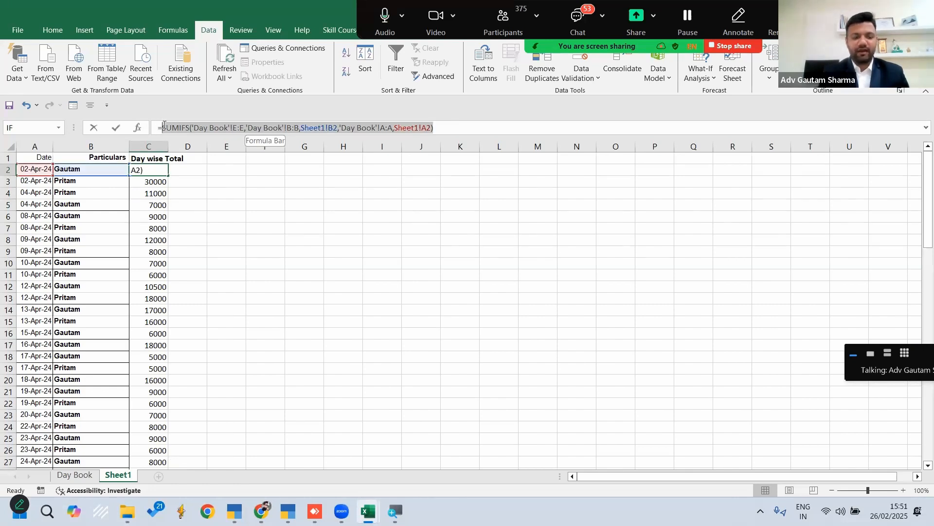
{"action": "left_click", "coordinate": [164, 125]}
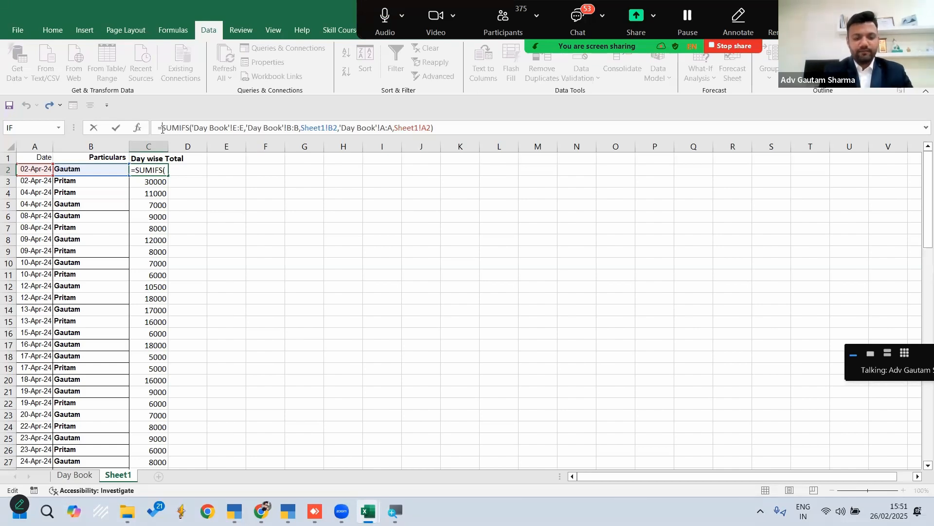
{"action": "type", "text": "IF("}
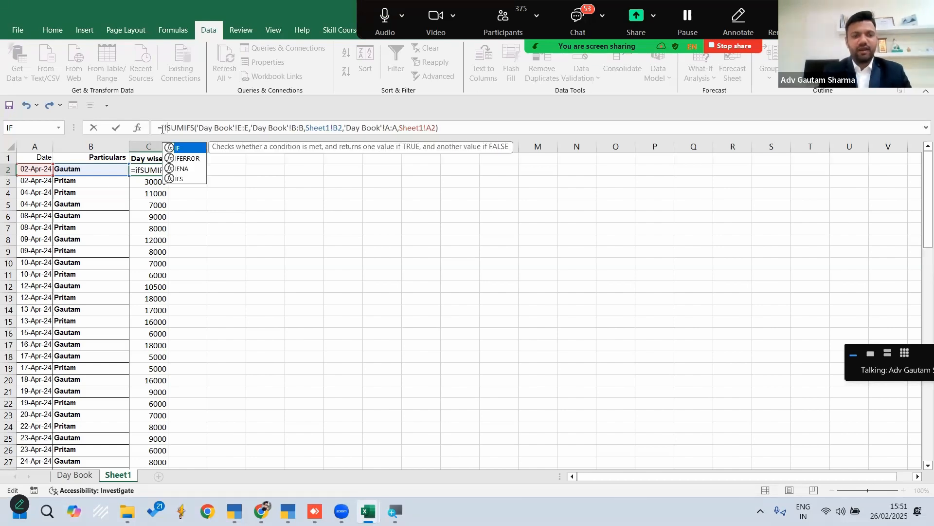
{"action": "key", "text": "Return"}
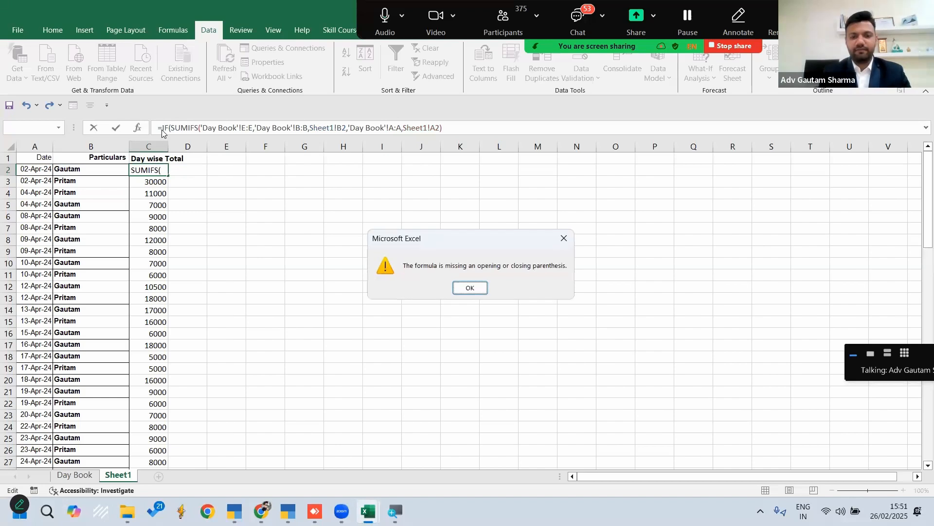
{"action": "key", "text": "Return"}
Complete the IF function's logical test in C2 by adding >10000 after the SUMIFS expression
{"action": "left_click", "coordinate": [448, 127]}
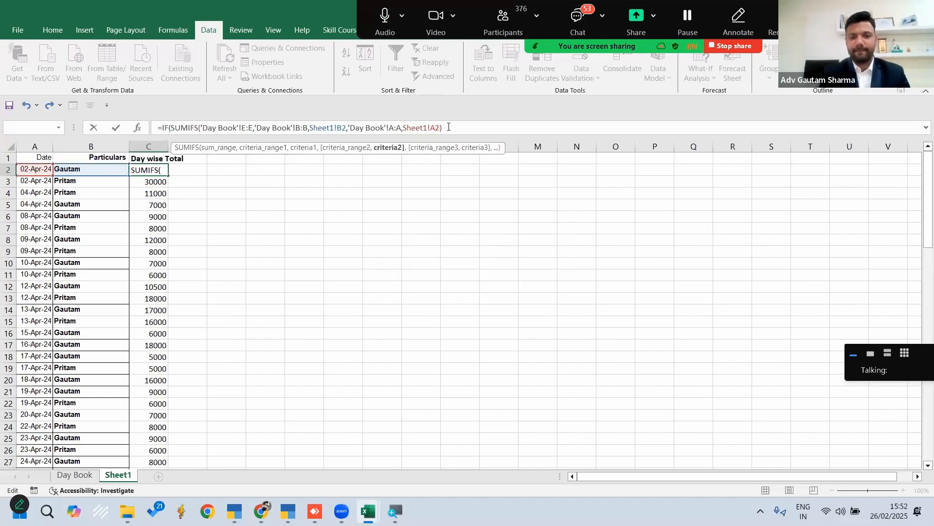
{"action": "type", "text": ","}
{"action": "key", "text": "BackSpace"}
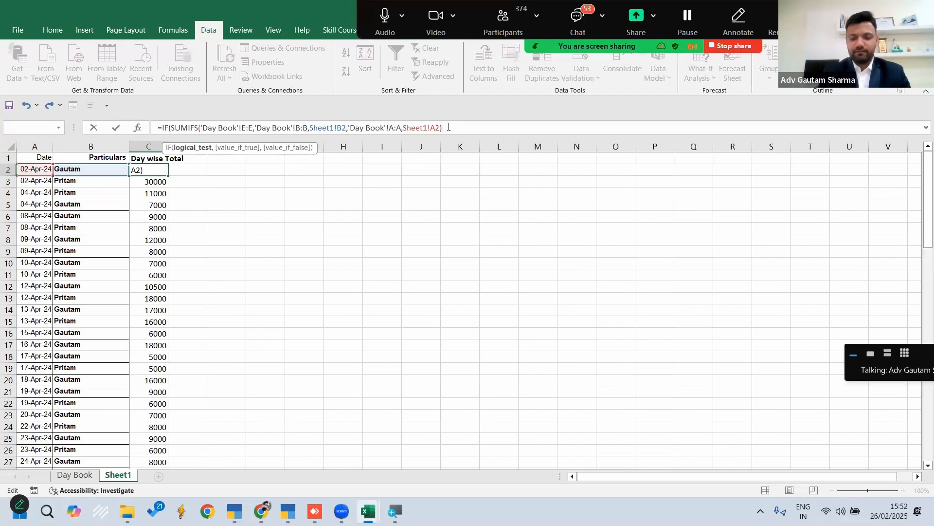
{"action": "type", "text": ">10000"}
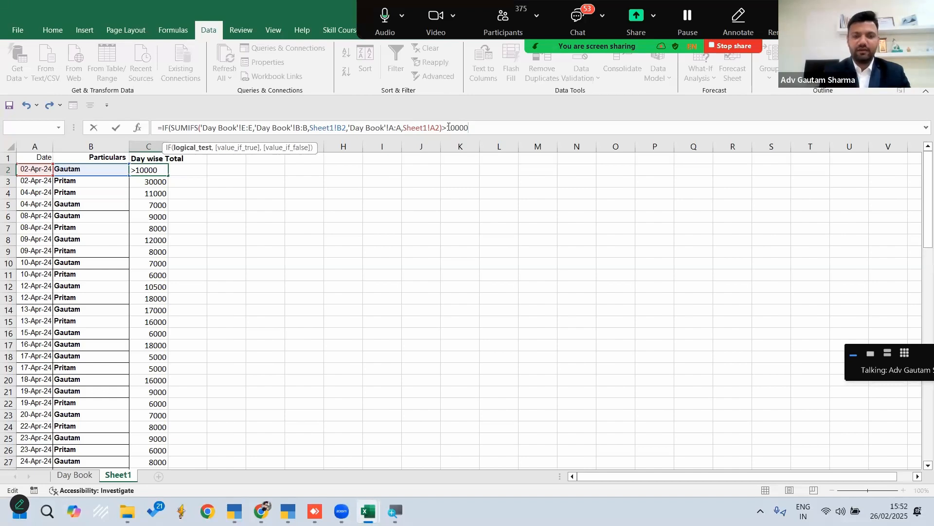
{"action": "type", "text": ","}
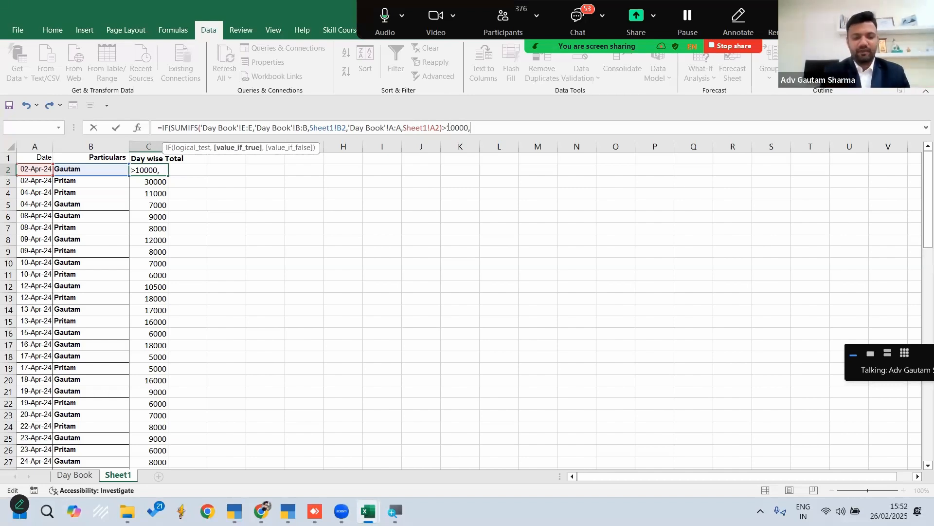
Return the copied SUMIFS expression if true and "" if false, then fill the C2 formula down the column
{"action": "key", "text": "ctrl+v"}
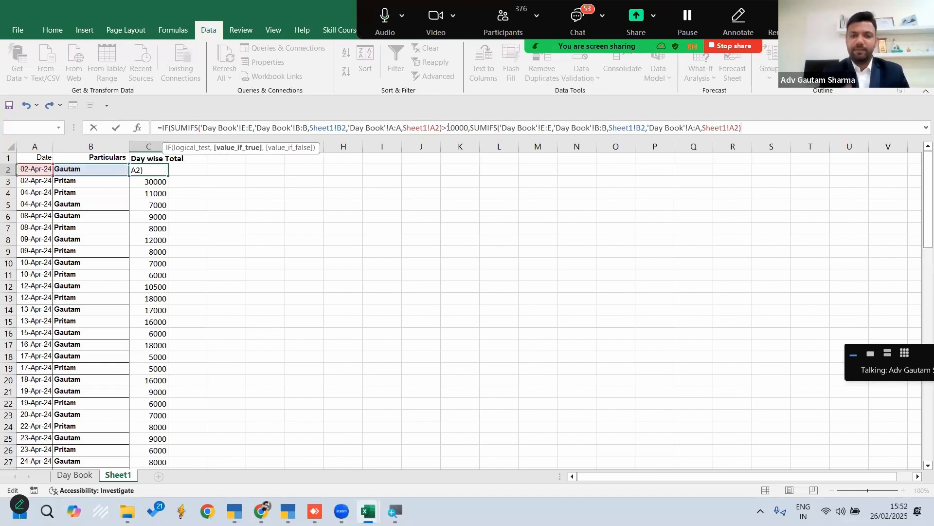
{"action": "type", "text": ","}
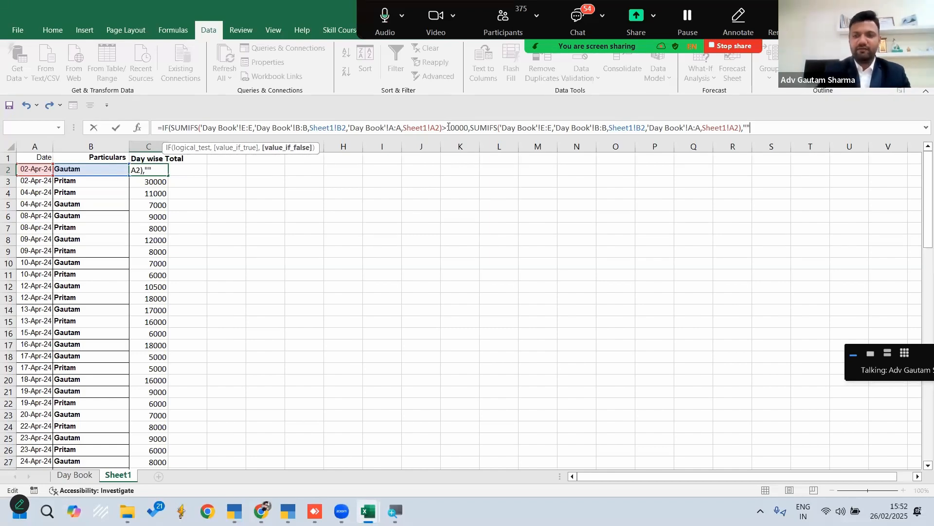
{"action": "left_click", "coordinate": [116, 127]}
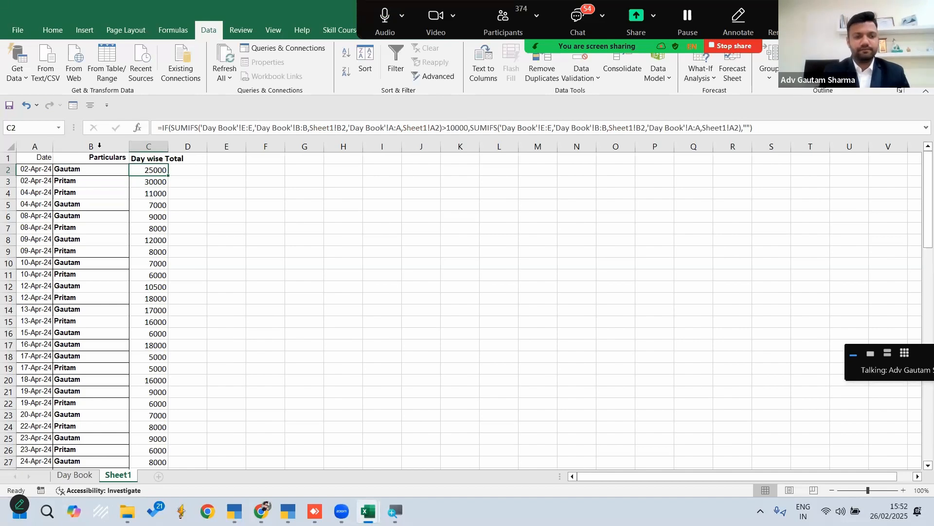
{"action": "double_click", "coordinate": [168, 175]}
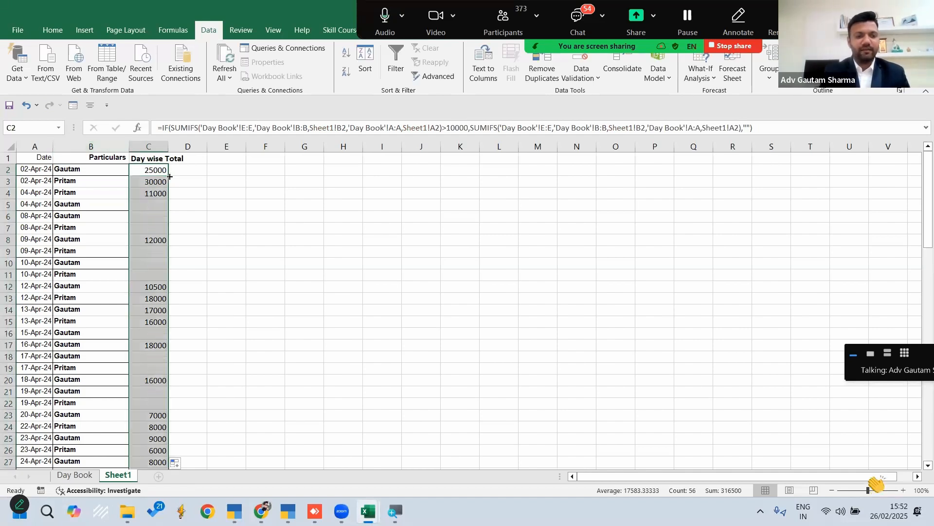
{"action": "left_click", "coordinate": [272, 227]}
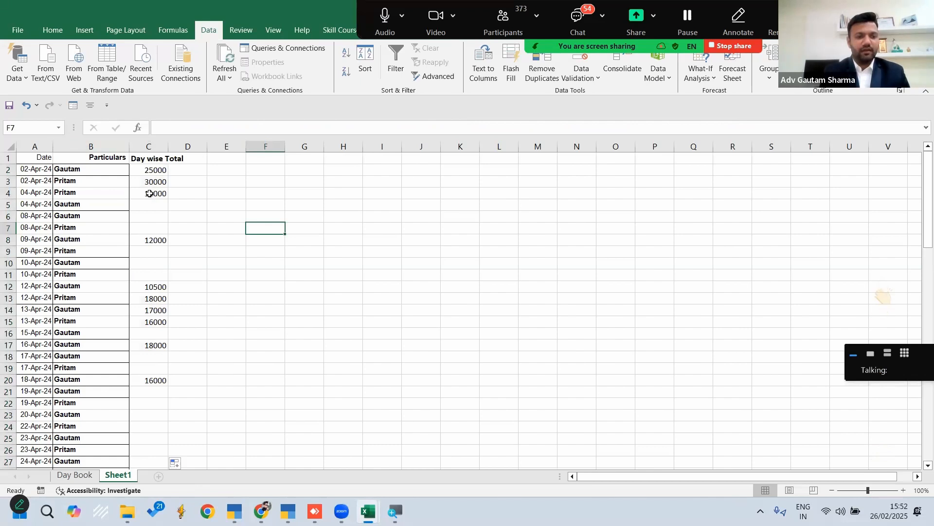
Add filters to the header row and exclude blanks from the Day wise Total column
{"action": "left_click", "coordinate": [7, 157]}
{"action": "key", "text": "ctrl+shift+l"}
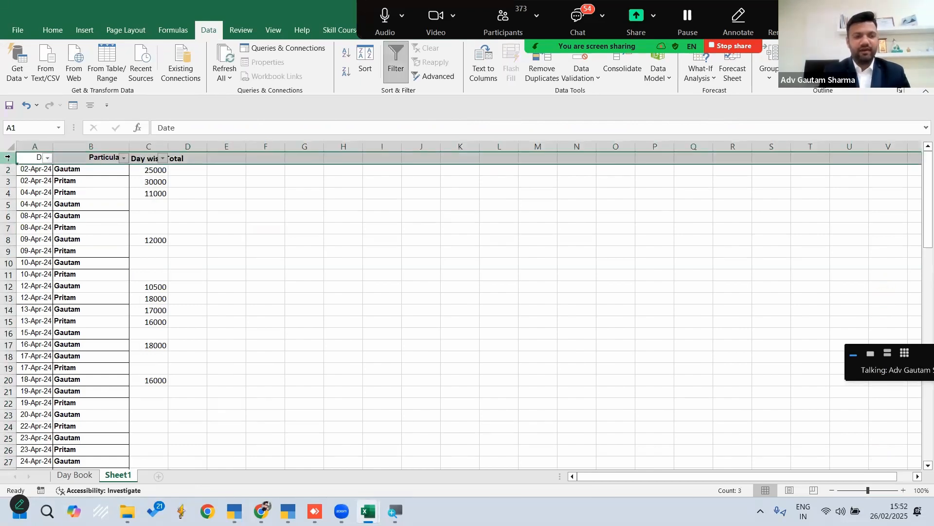
{"action": "left_click", "coordinate": [162, 158]}
{"action": "scroll", "coordinate": [53, 384], "scroll_direction": "down", "scroll_amount": 5}
{"action": "left_click", "coordinate": [49, 380]}
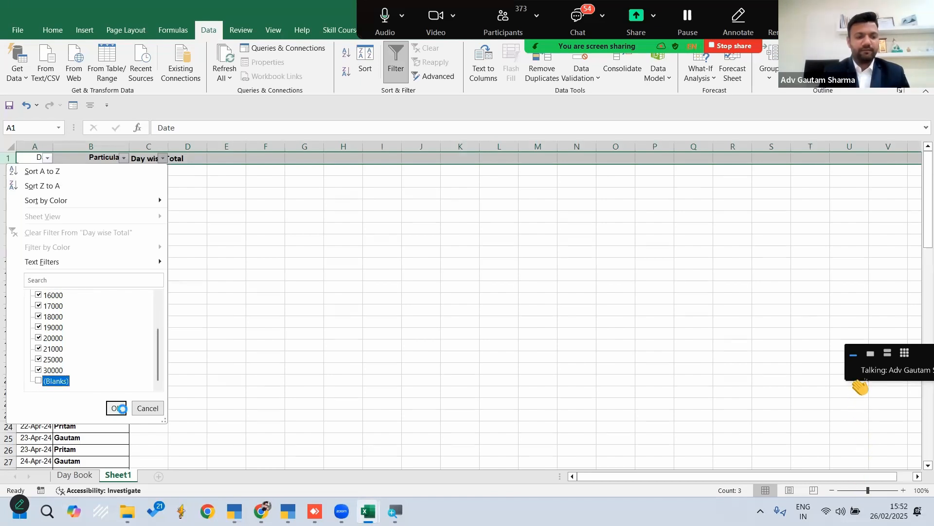
{"action": "left_click", "coordinate": [117, 408]}
{"action": "left_click", "coordinate": [312, 286]}
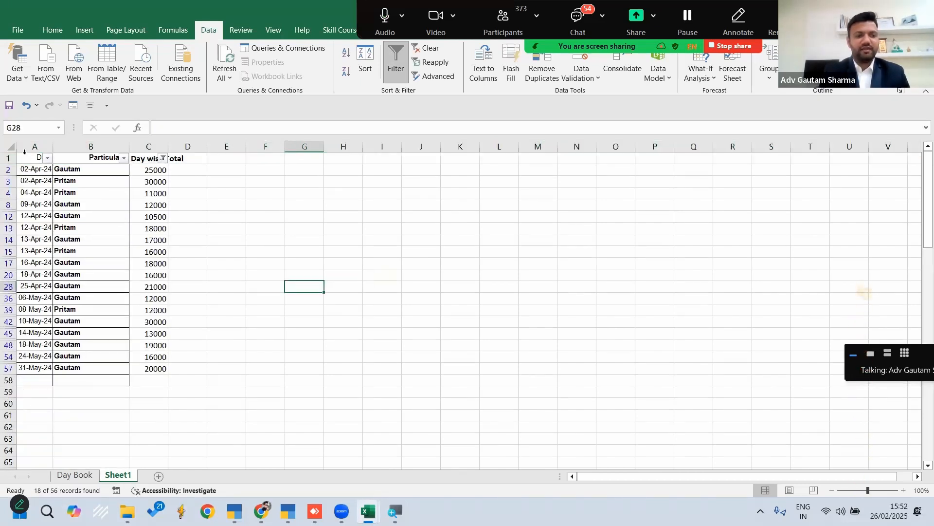
{"action": "left_click_drag", "start_coordinate": [34, 146], "coordinate": [166, 155]}
{"action": "left_click", "coordinate": [234, 271]}
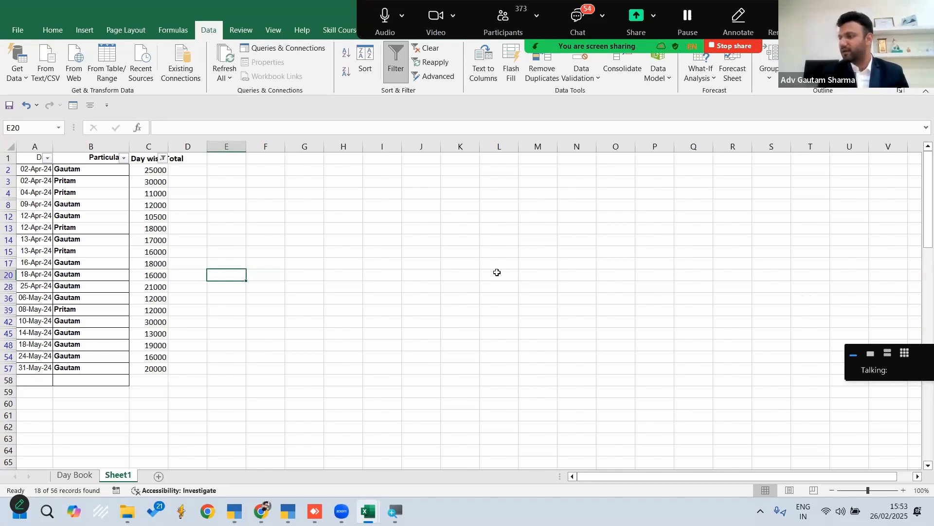
Switch to the Topics workbook and correct the spelling in cell B6 to "Closing stock %age wise"
{"action": "left_click", "coordinate": [923, 9]}
{"action": "left_click", "coordinate": [517, 341]}
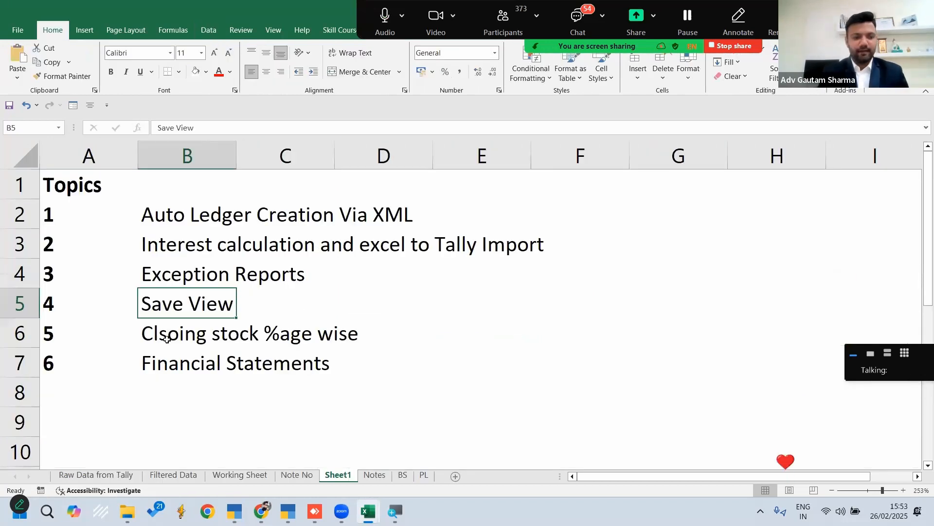
{"action": "left_click", "coordinate": [167, 339]}
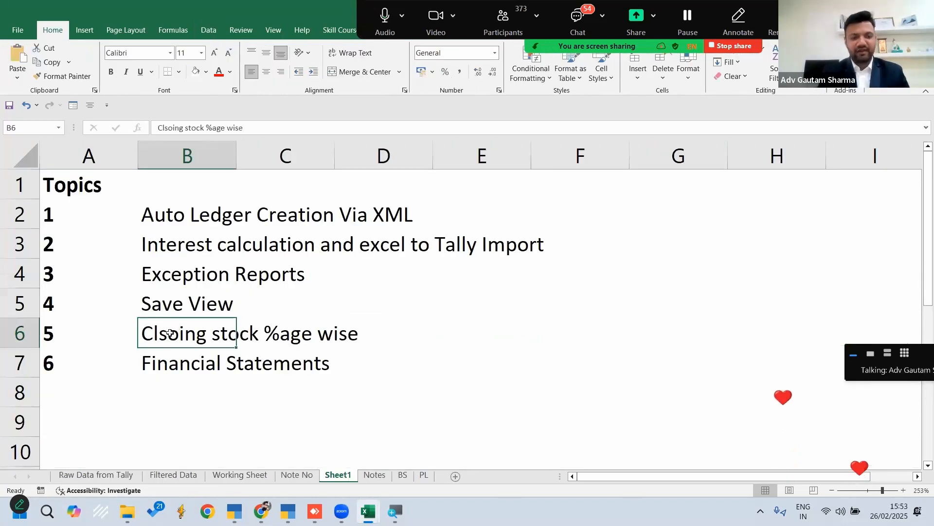
{"action": "double_click", "coordinate": [161, 336]}
{"action": "key", "text": "Delete"}
{"action": "key", "text": "Right"}
{"action": "type", "text": "s"}
{"action": "key", "text": "Return"}
{"action": "left_click", "coordinate": [161, 337]}
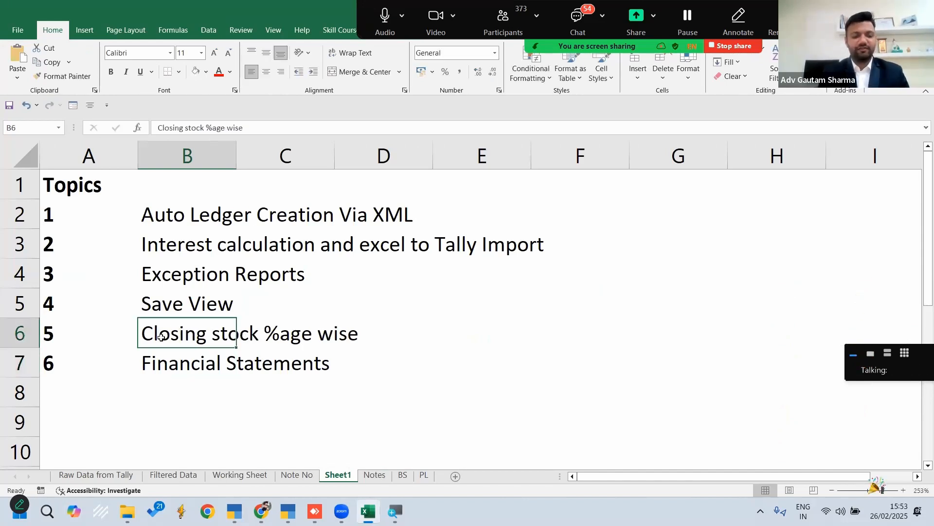
Switch to the TallyPrime window showing the Day Book, close the report and quit that instance
{"action": "mouse_move", "coordinate": [234, 511]}
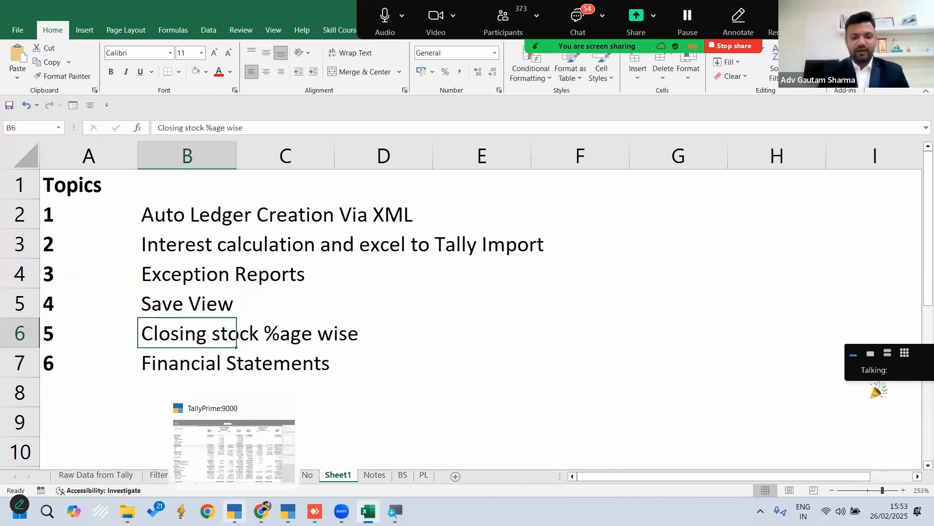
{"action": "left_click", "coordinate": [288, 511]}
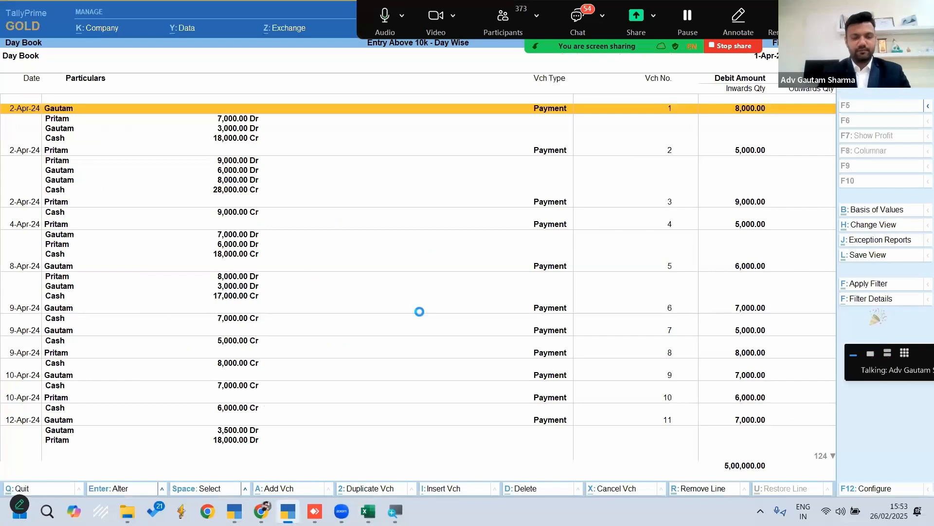
{"action": "key", "text": "Escape"}
{"action": "key", "text": "Escape"}
{"action": "key", "text": "Escape"}
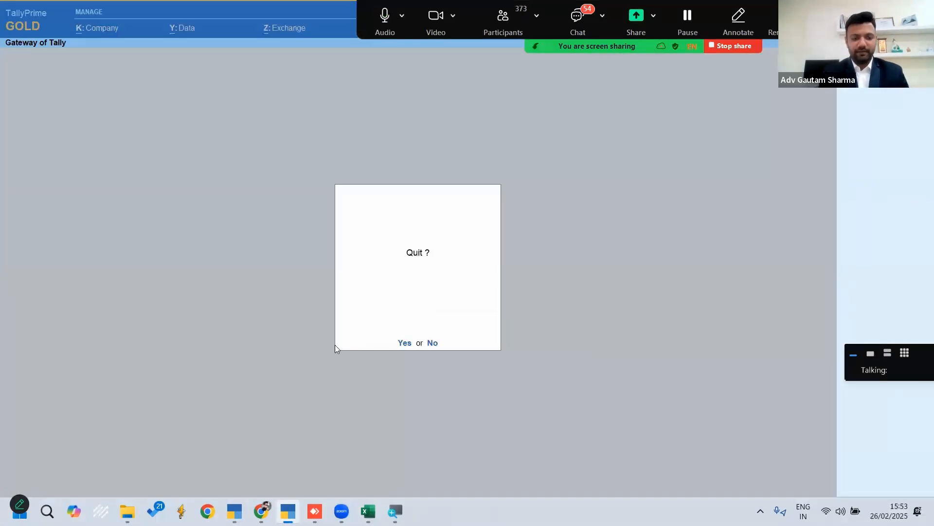
{"action": "key", "text": "Return"}
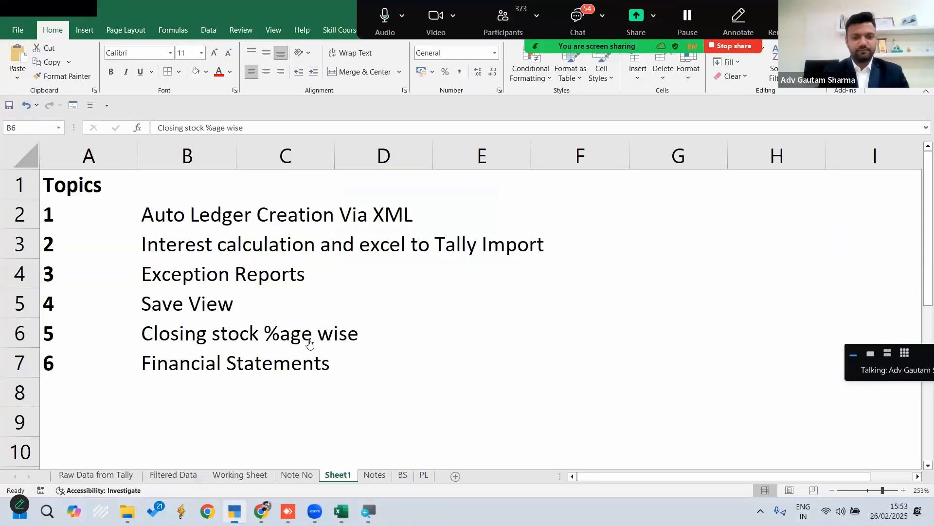
Switch to the remaining TallyPrime window, shut its loaded companies and bring up the company selection list
{"action": "key", "text": "alt+Tab"}
{"action": "key", "text": "Escape"}
{"action": "key", "text": "ctrl+F3"}
{"action": "key", "text": "Return"}
{"action": "key", "text": "ctrl+F3"}
{"action": "key", "text": "Return"}
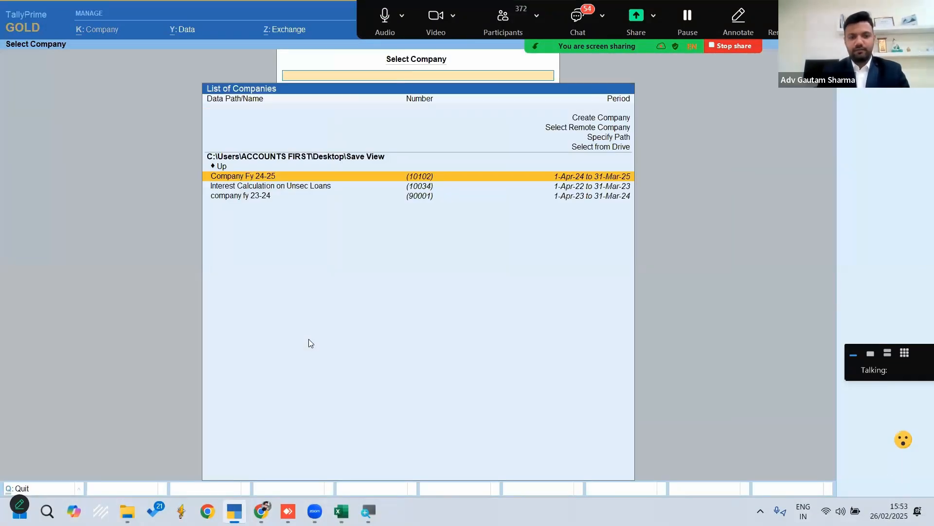
Browse the Desktop folders and load Company Fy 24-25 from the Save View folder
{"action": "key", "text": "Up"}
{"action": "key", "text": "Return"}
{"action": "key", "text": "Down"}
{"action": "key", "text": "Down"}
{"action": "key", "text": "Down"}
{"action": "key", "text": "Down"}
{"action": "key", "text": "Down"}
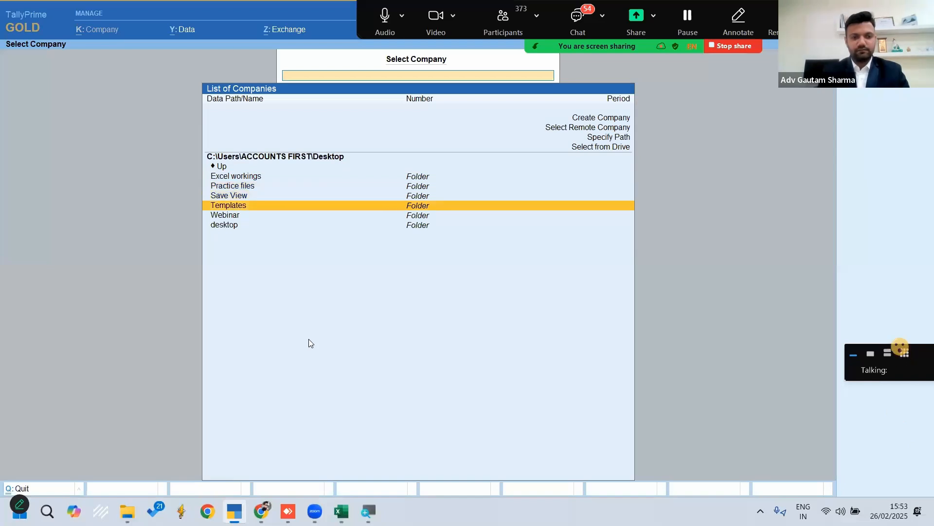
{"action": "key", "text": "Return"}
{"action": "key", "text": "Down"}
{"action": "key", "text": "Down"}
{"action": "key", "text": "Up"}
{"action": "key", "text": "Up"}
{"action": "key", "text": "Return"}
{"action": "key", "text": "Escape"}
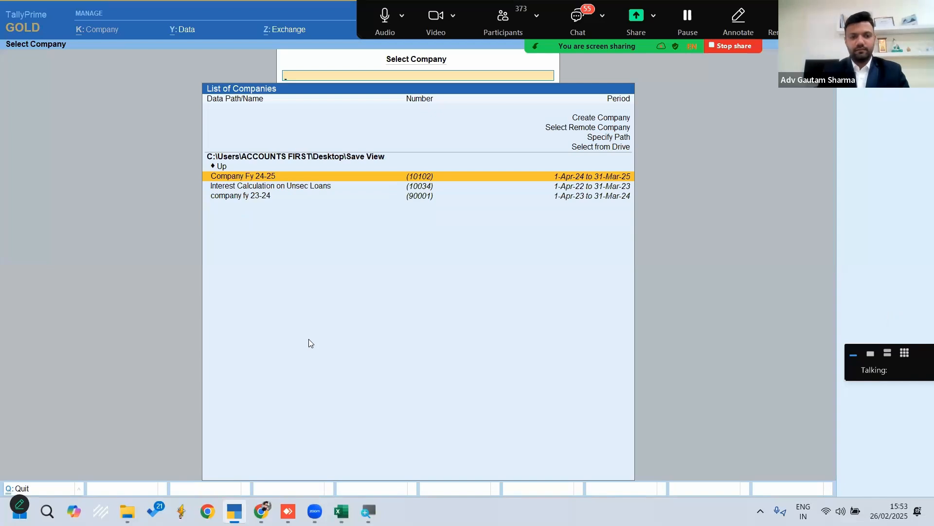
{"action": "key", "text": "Return"}
{"action": "key", "text": "n"}
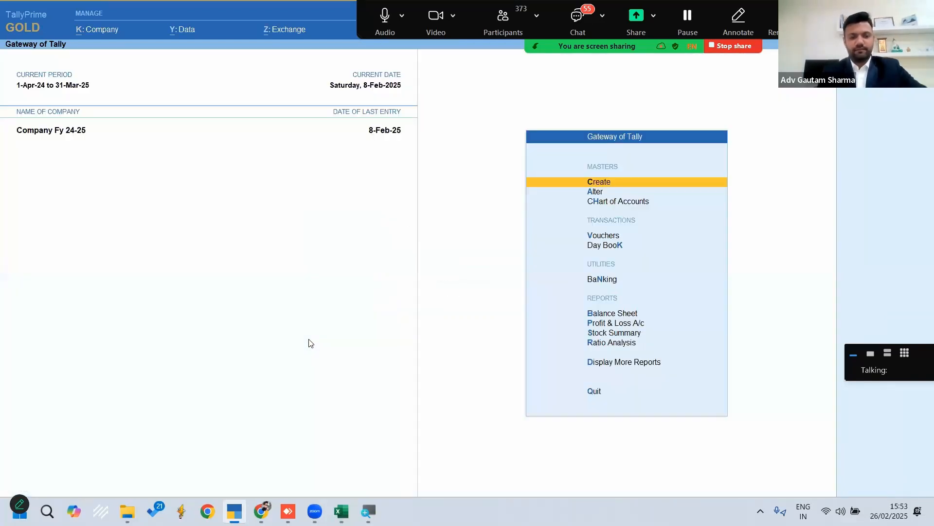
Replace the loaded company with 26th feb webinar from the Desktop's Webinar folder
{"action": "key", "text": "F3"}
{"action": "key", "text": "Down"}
{"action": "key", "text": "Down"}
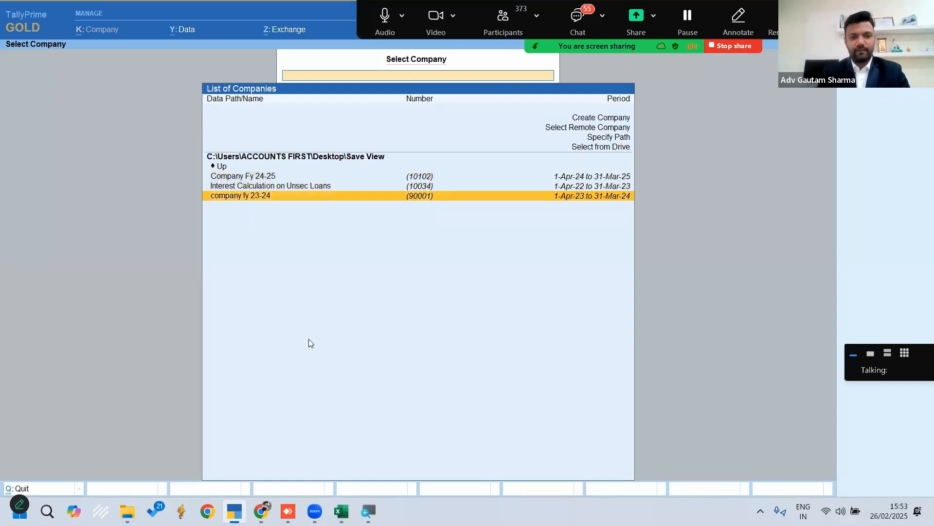
{"action": "key", "text": "Escape"}
{"action": "key", "text": "Down"}
{"action": "key", "text": "Down"}
{"action": "key", "text": "Down"}
{"action": "key", "text": "Down"}
{"action": "key", "text": "Down"}
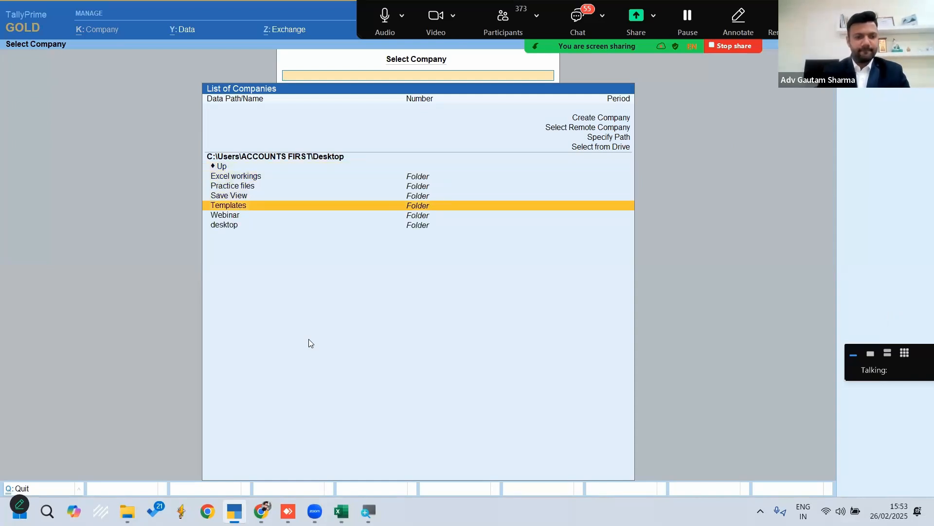
{"action": "key", "text": "Return"}
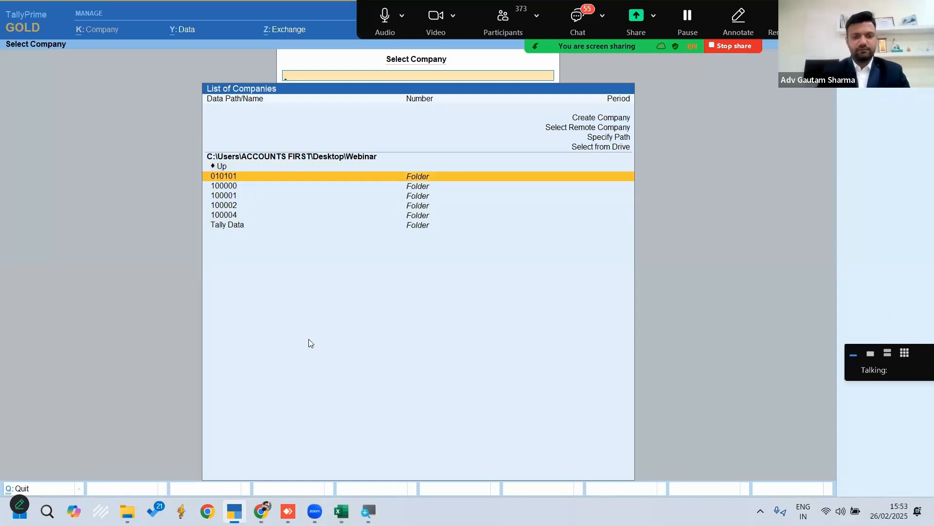
{"action": "key", "text": "Down"}
{"action": "key", "text": "Down"}
{"action": "key", "text": "Down"}
{"action": "key", "text": "Down"}
{"action": "key", "text": "Down"}
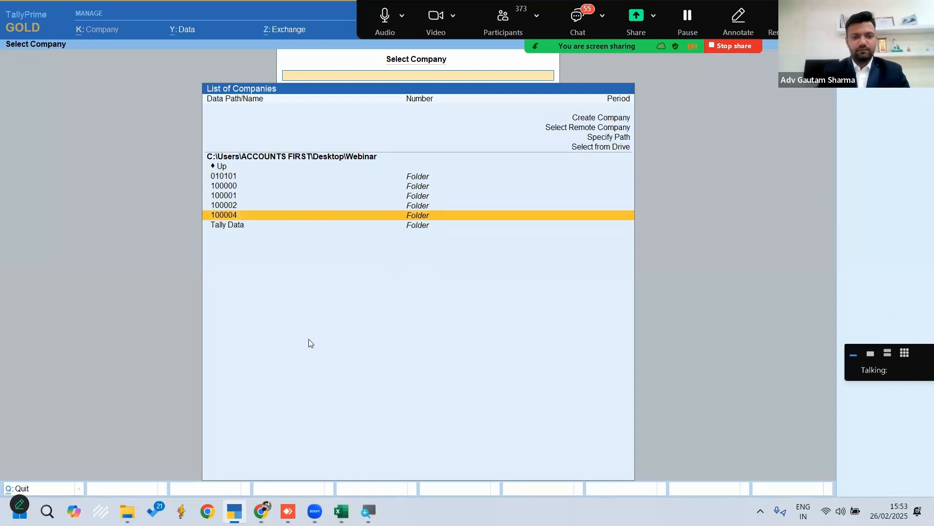
{"action": "key", "text": "Return"}
{"action": "key", "text": "Return"}
{"action": "key", "text": "Escape"}
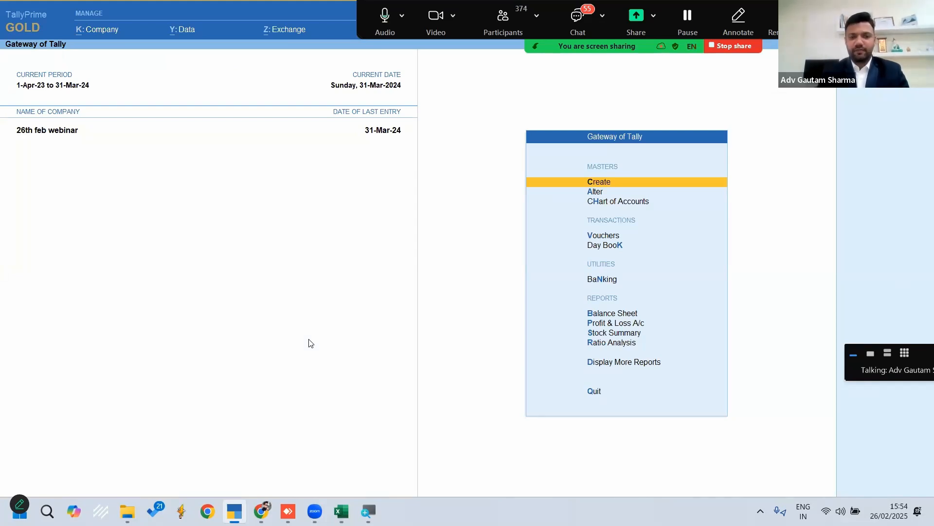
Examine the closing quantities in the Stock Summary in detailed view, including the items within each group
{"action": "key", "text": "s"}
{"action": "key", "text": "Down"}
{"action": "key", "text": "Down"}
{"action": "key", "text": "Down"}
{"action": "key", "text": "Down"}
{"action": "key", "text": "Down"}
{"action": "key", "text": "Down"}
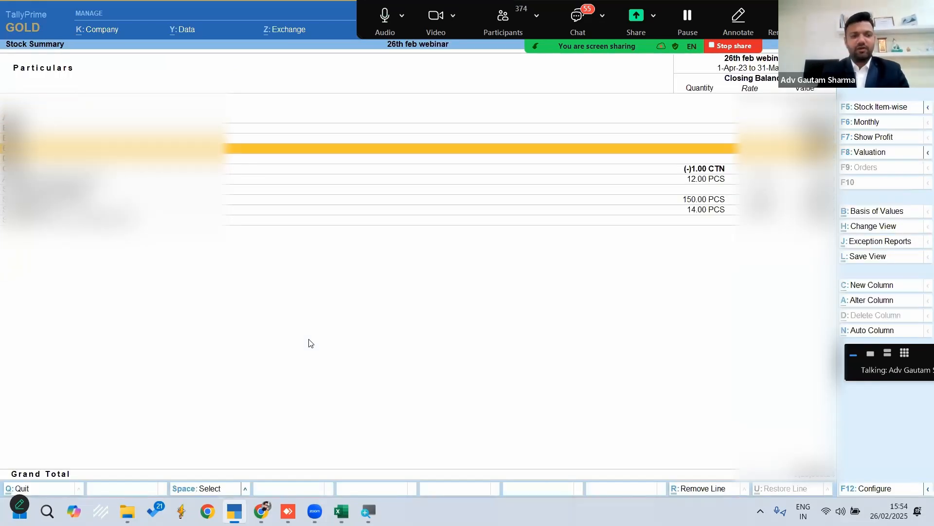
{"action": "key", "text": "alt+F5"}
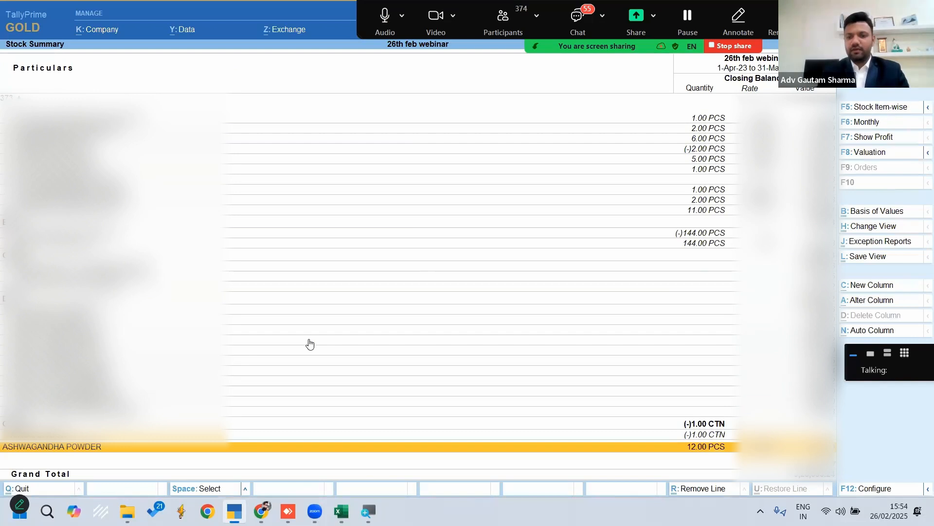
{"action": "key", "text": "Up"}
{"action": "key", "text": "Up"}
{"action": "key", "text": "Up"}
{"action": "key", "text": "Up"}
{"action": "key", "text": "Up"}
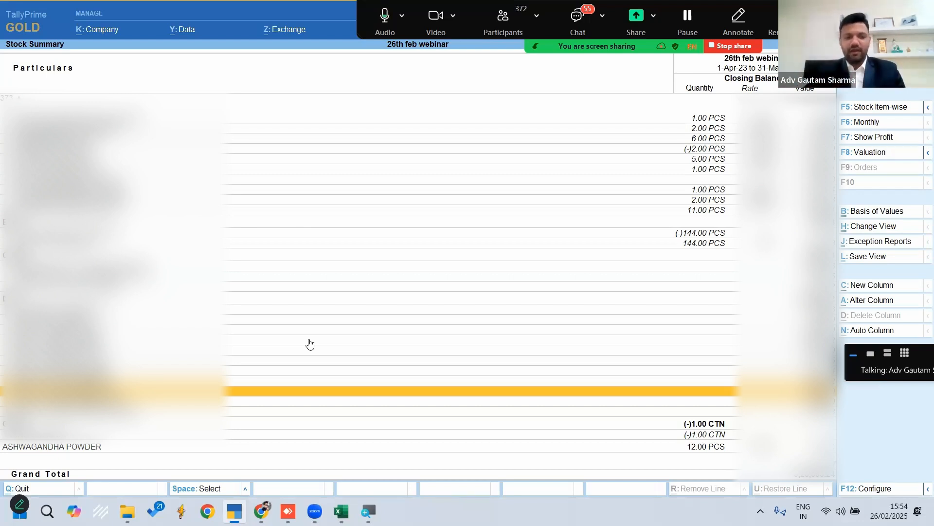
{"action": "key", "text": "Escape"}
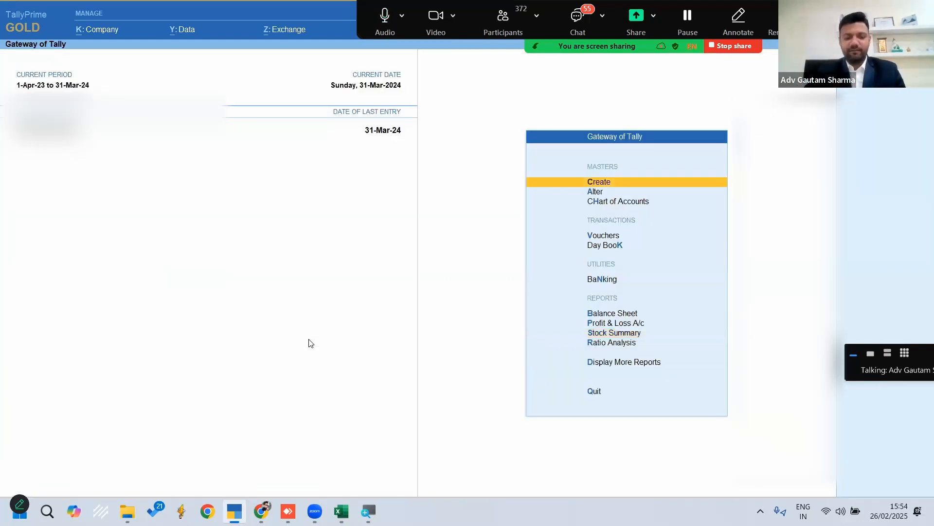
Open the GST Rate Setup report to examine the tax rates of the stock groups and items
{"action": "key", "text": "d"}
{"action": "key", "text": "g"}
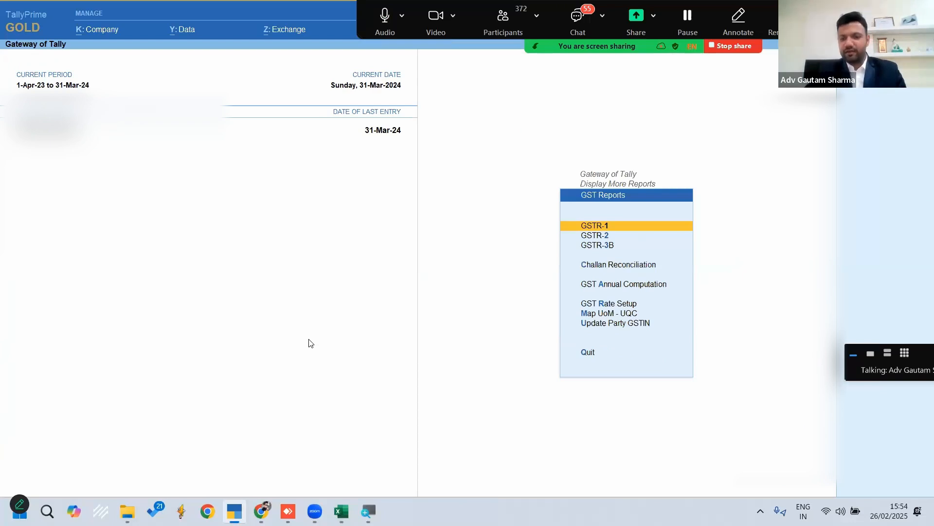
{"action": "key", "text": "Escape"}
{"action": "key", "text": "Escape"}
{"action": "key", "text": "Escape"}
{"action": "key", "text": "Escape"}
{"action": "key", "text": "Return"}
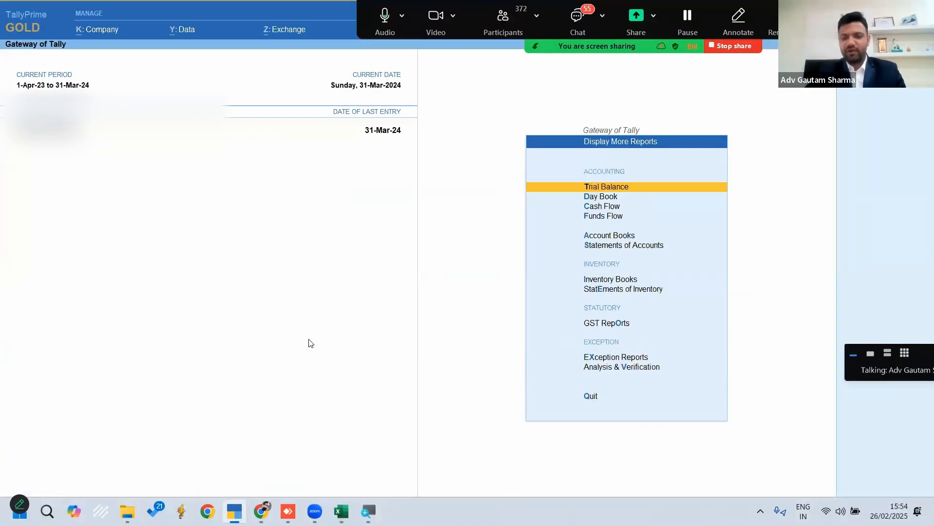
{"action": "key", "text": "Down"}
{"action": "key", "text": "Down"}
{"action": "key", "text": "Down"}
{"action": "key", "text": "Down"}
{"action": "key", "text": "Down"}
{"action": "key", "text": "Down"}
{"action": "key", "text": "Down"}
{"action": "key", "text": "Down"}
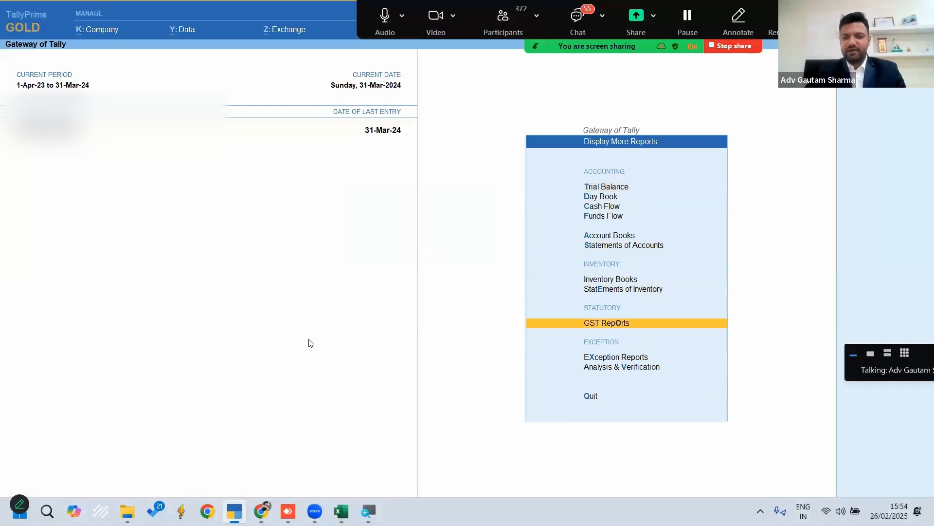
{"action": "key", "text": "Return"}
{"action": "key", "text": "Down"}
{"action": "key", "text": "Down"}
{"action": "key", "text": "Down"}
{"action": "key", "text": "Down"}
{"action": "key", "text": "Down"}
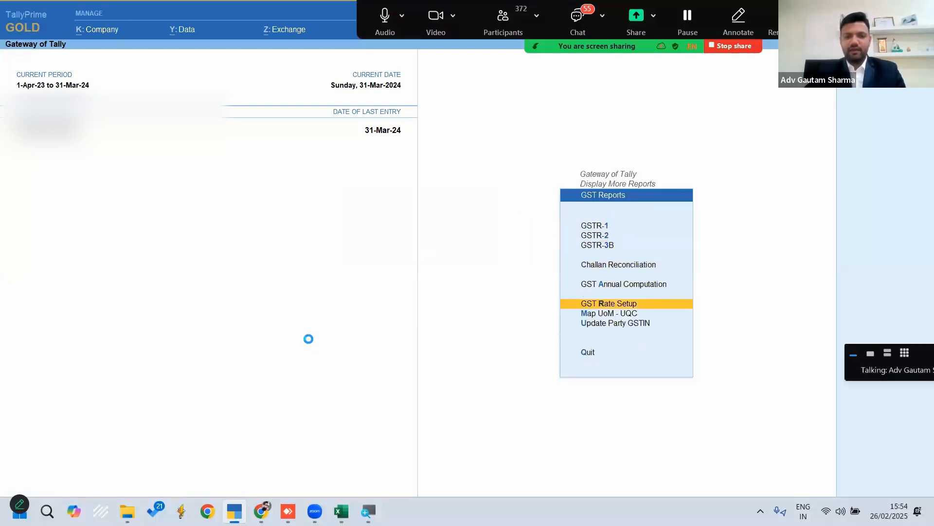
{"action": "key", "text": "Return"}
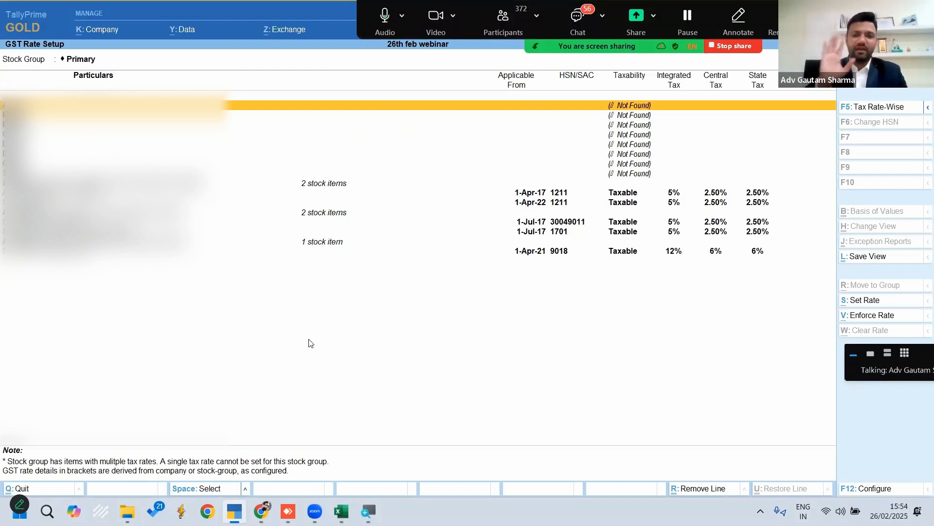
Close the GST Rate Setup report and quit TallyPrime
{"action": "key", "text": "Escape"}
{"action": "key", "text": "Escape"}
{"action": "key", "text": "Escape"}
{"action": "key", "text": "Escape"}
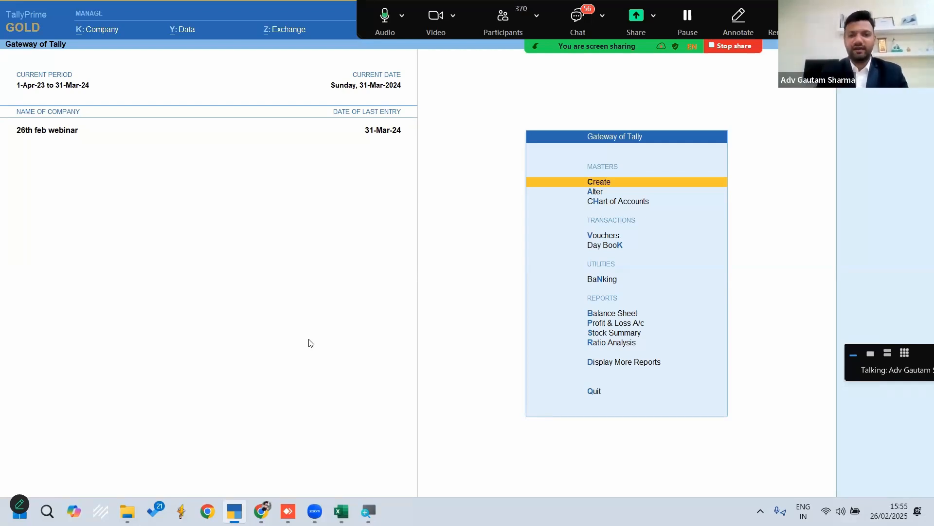
{"action": "key", "text": "Escape"}
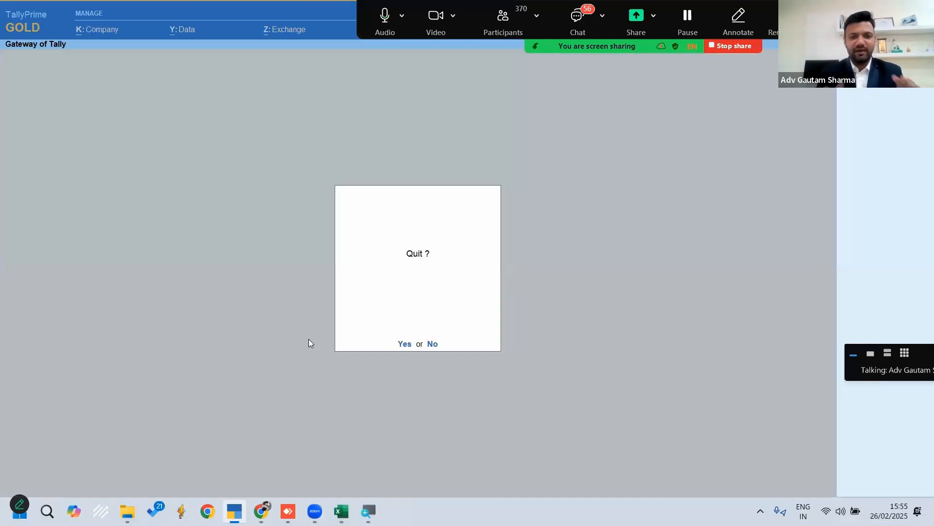
{"action": "key", "text": "alt+Tab"}
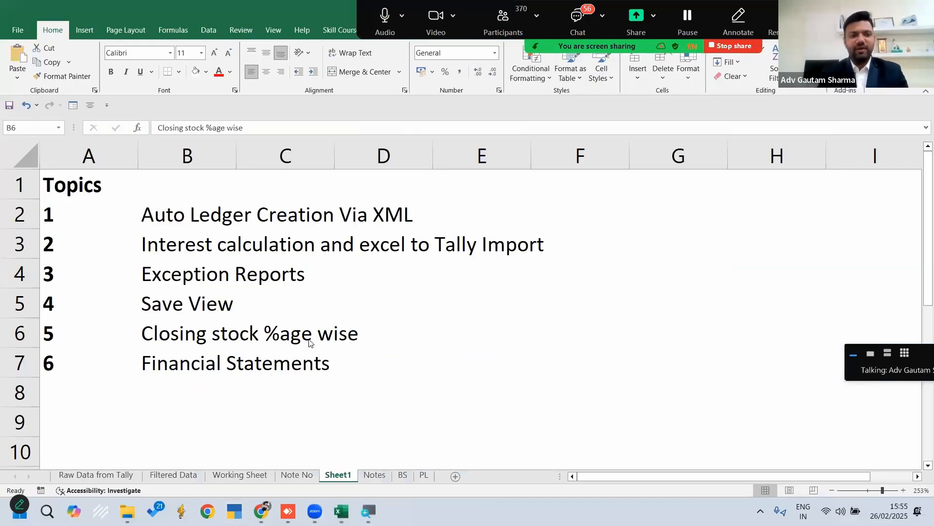
Run TallyPrime as administrator from the desktop shortcut and load the company 26th feb webinar
{"action": "key", "text": "super+d"}
{"action": "left_click", "coordinate": [181, 296]}
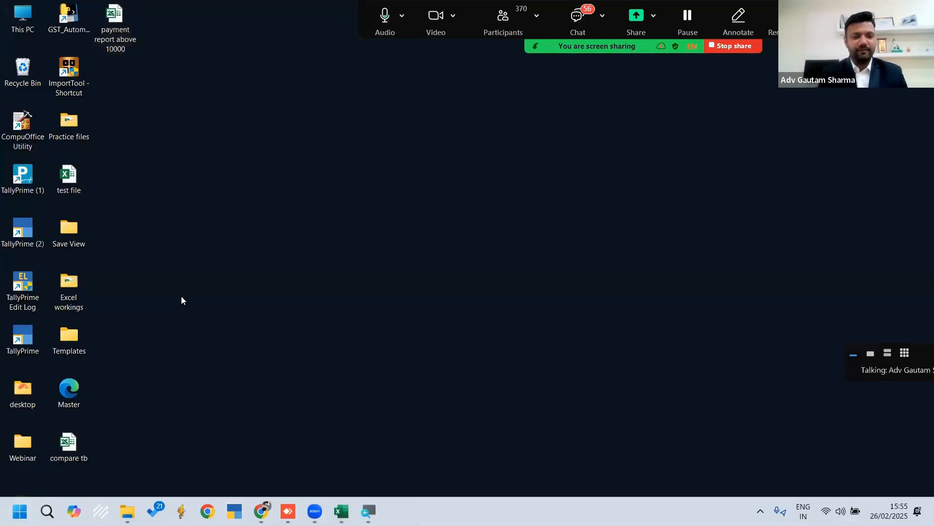
{"action": "left_click", "coordinate": [23, 340]}
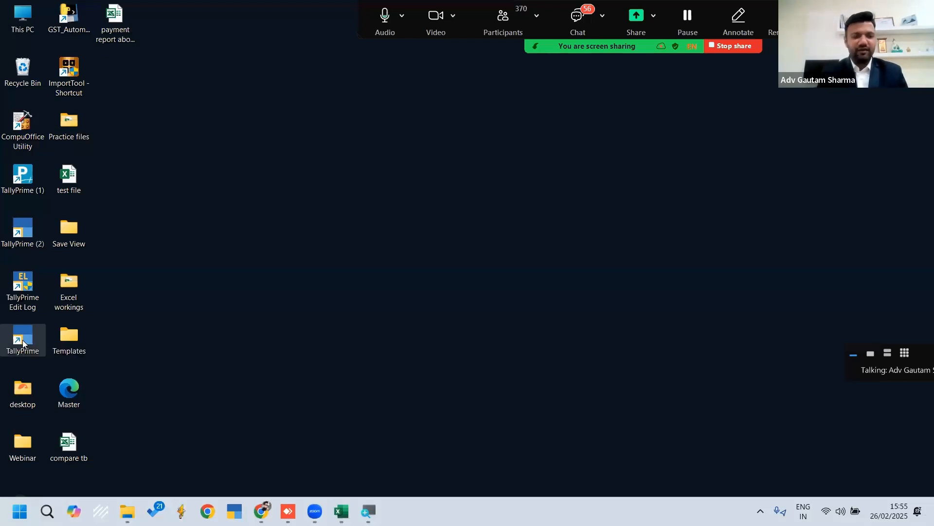
{"action": "right_click", "coordinate": [23, 339]}
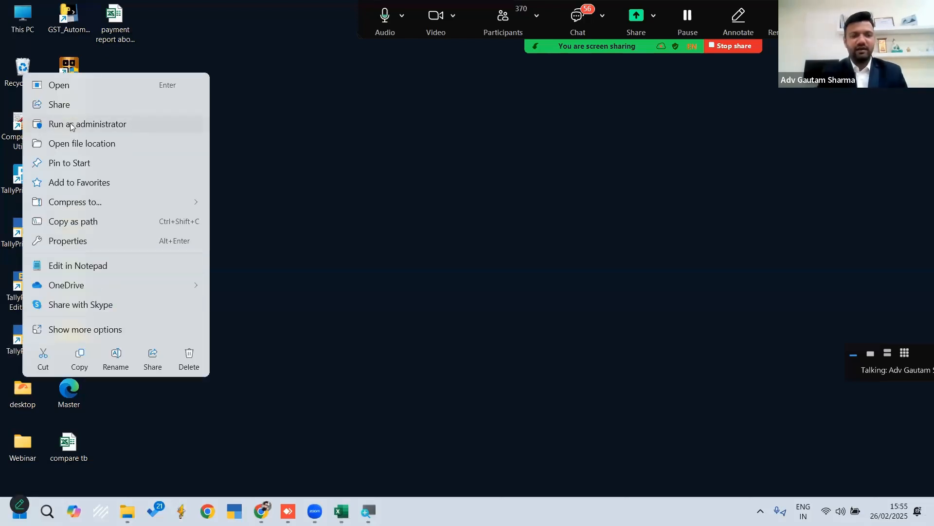
{"action": "left_click", "coordinate": [77, 124]}
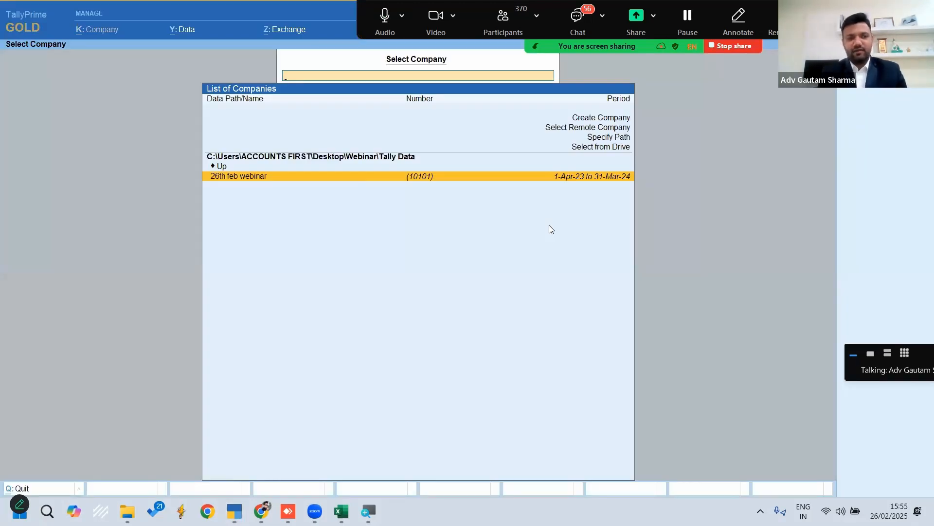
{"action": "key", "text": "Up"}
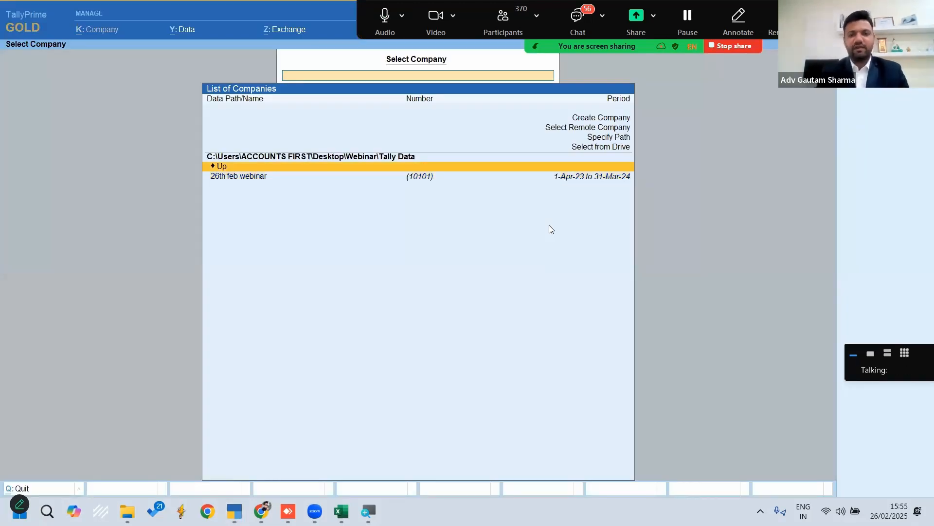
{"action": "key", "text": "Down"}
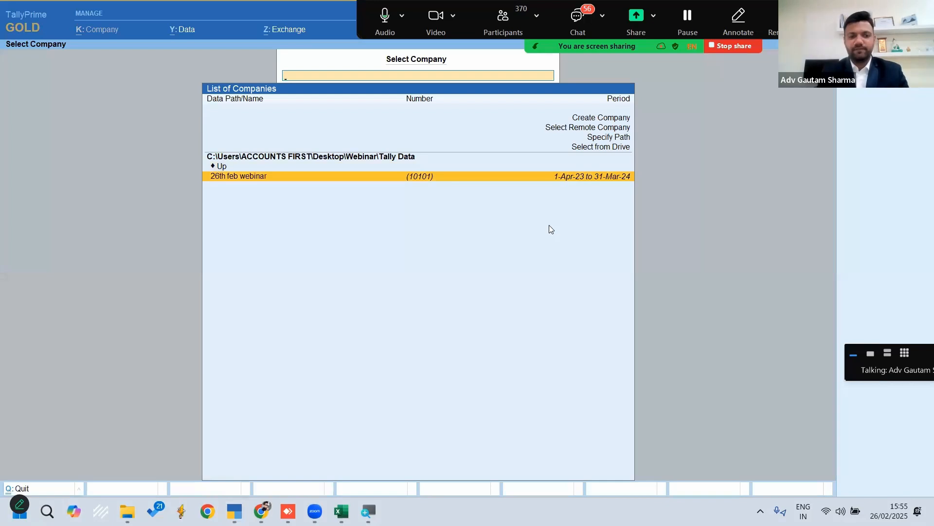
{"action": "key", "text": "Return"}
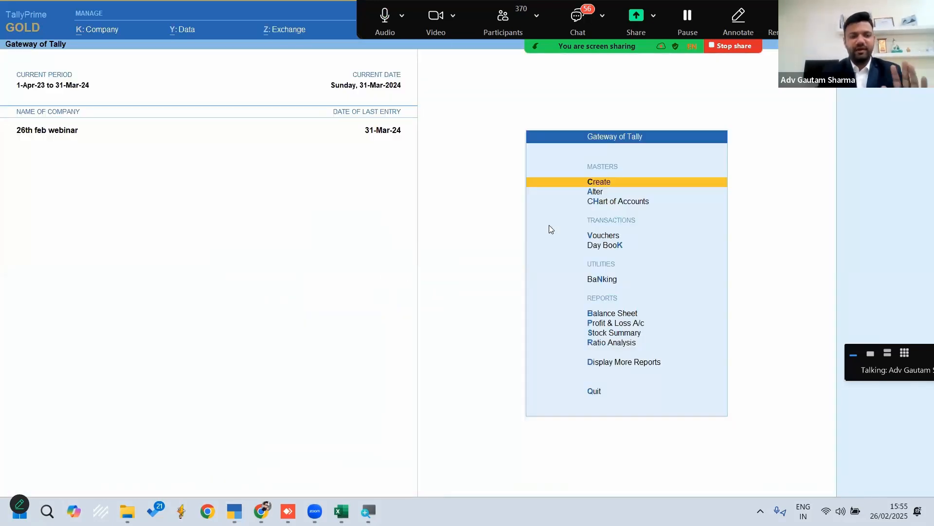
Create a new Excel worksheet file on the desktop named %age wise stock and open it
{"action": "key", "text": "super+d"}
{"action": "left_click", "coordinate": [255, 235]}
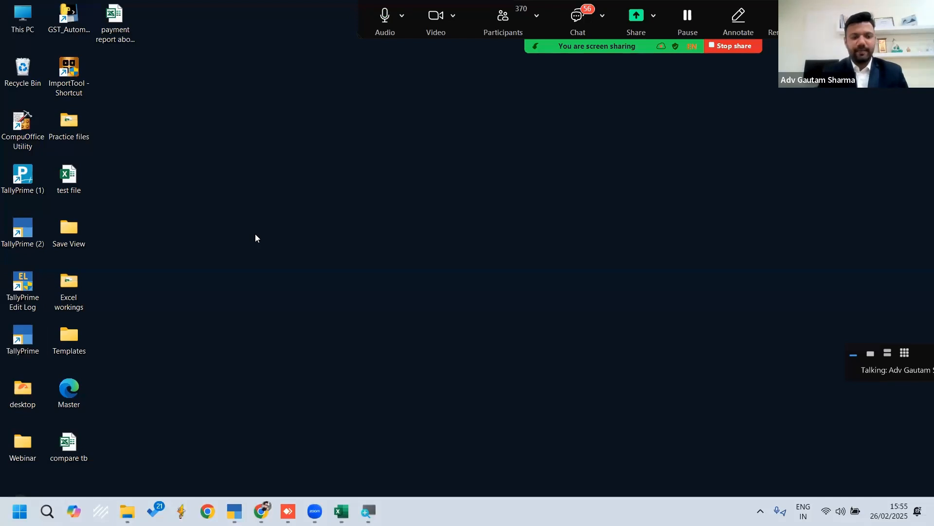
{"action": "right_click", "coordinate": [255, 234]}
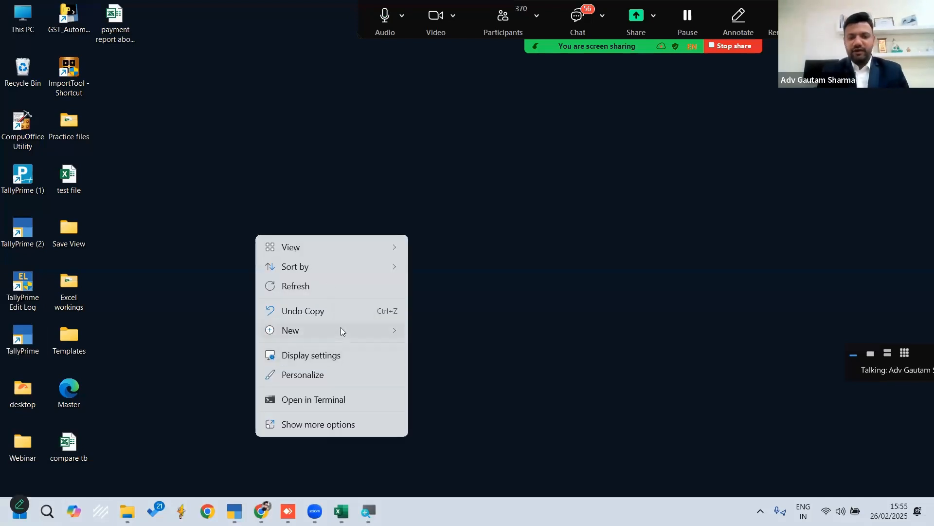
{"action": "mouse_move", "coordinate": [341, 328]}
{"action": "left_click", "coordinate": [468, 283]}
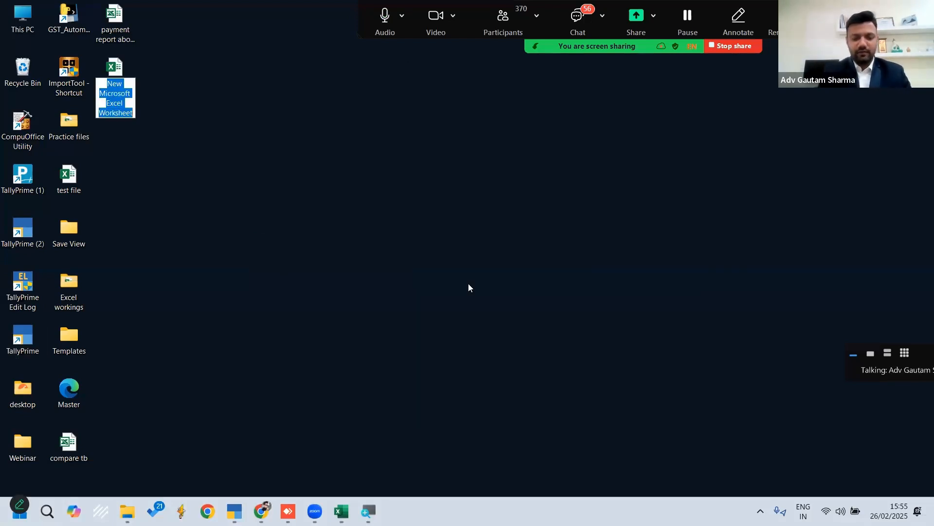
{"action": "type", "text": "%age"}
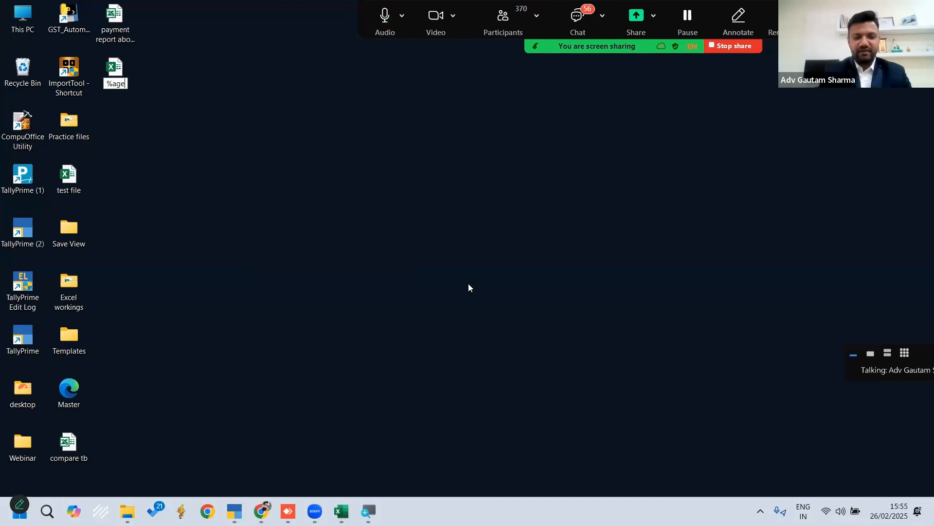
{"action": "type", "text": " wise s"}
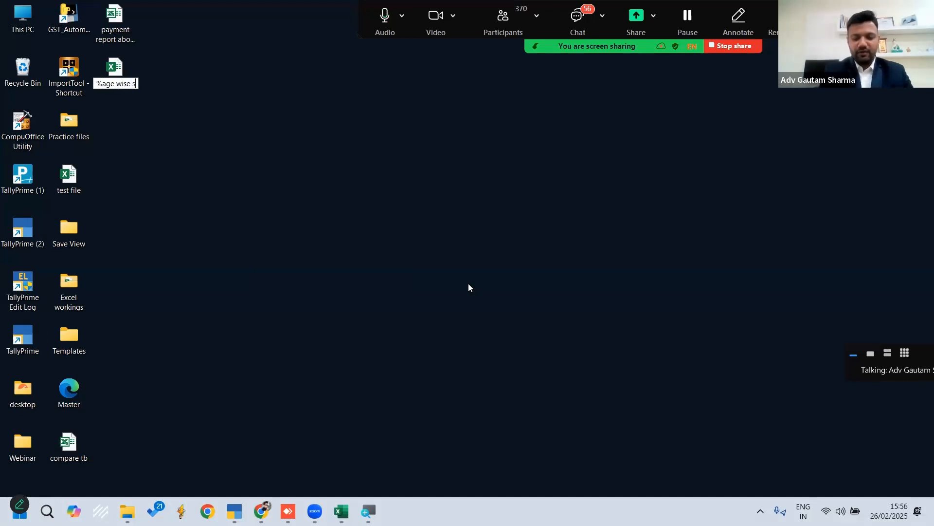
{"action": "type", "text": "tock"}
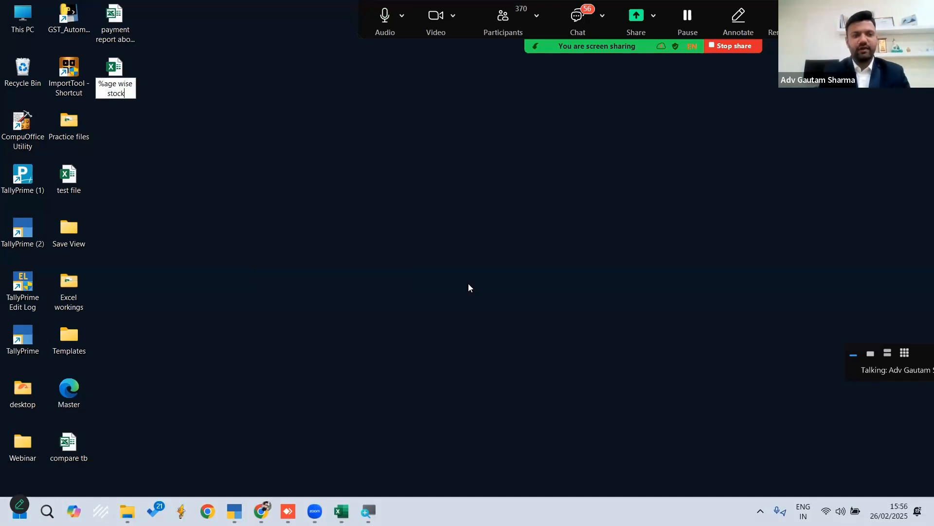
{"action": "key", "text": "Return"}
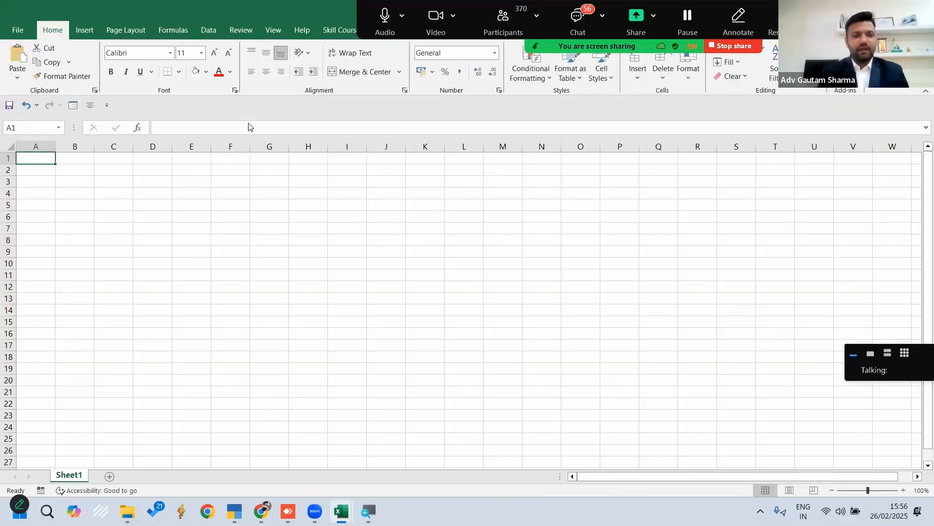
Get data into the blank workbook from the ODBC data source TallyODBC64_9000
{"action": "left_click", "coordinate": [209, 32]}
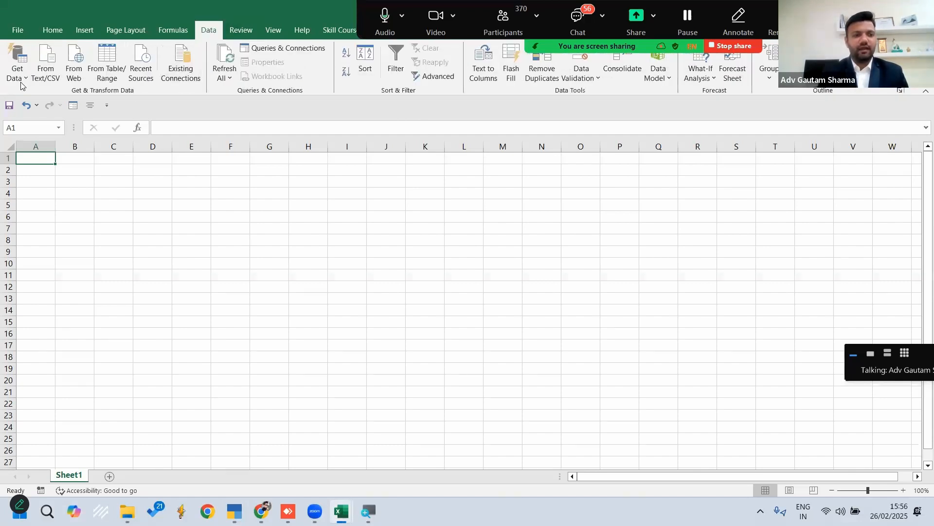
{"action": "left_click", "coordinate": [22, 80]}
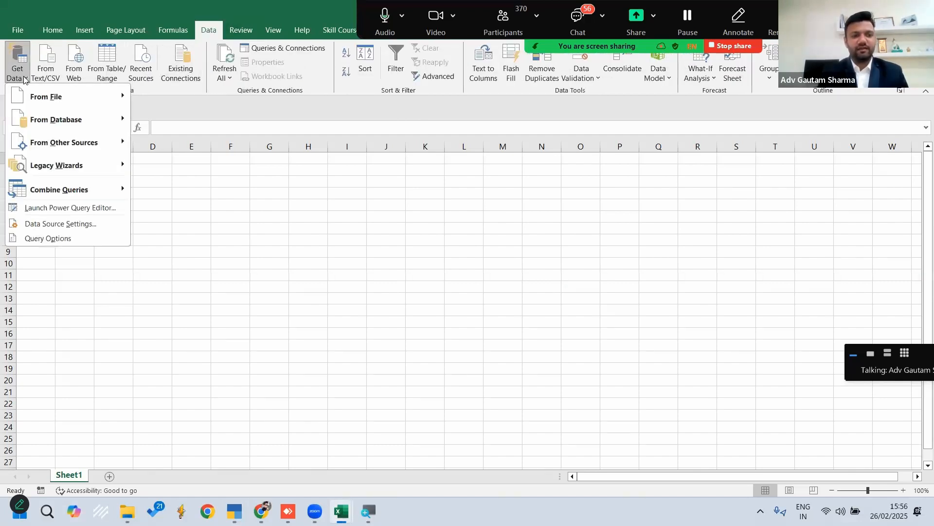
{"action": "mouse_move", "coordinate": [56, 139]}
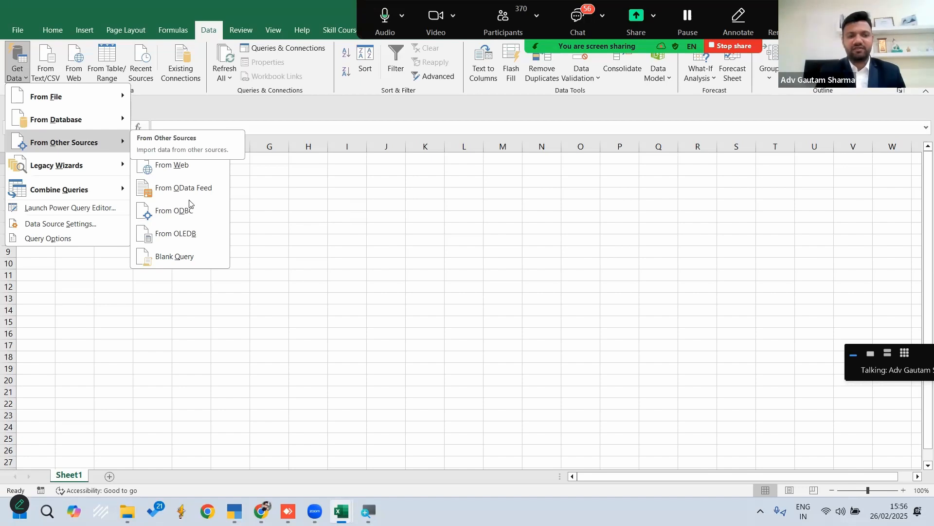
{"action": "left_click", "coordinate": [187, 217]}
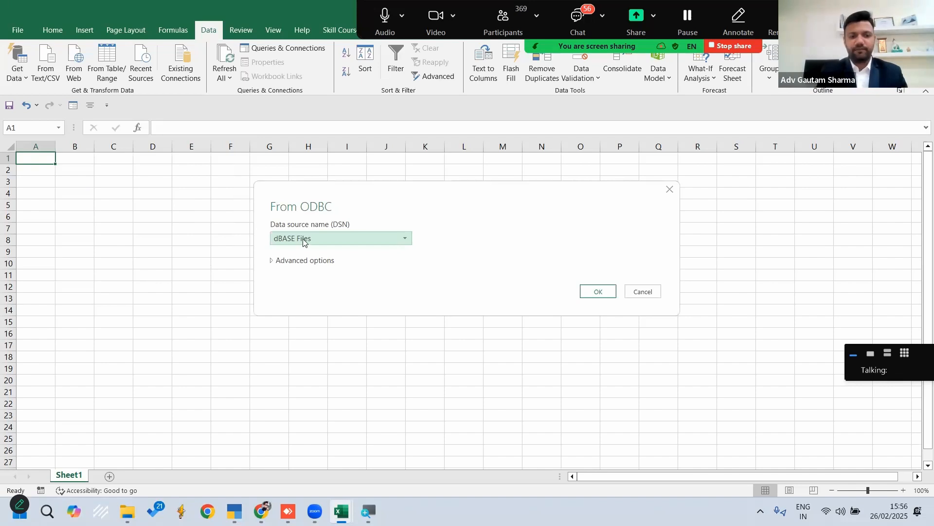
{"action": "left_click", "coordinate": [316, 239]}
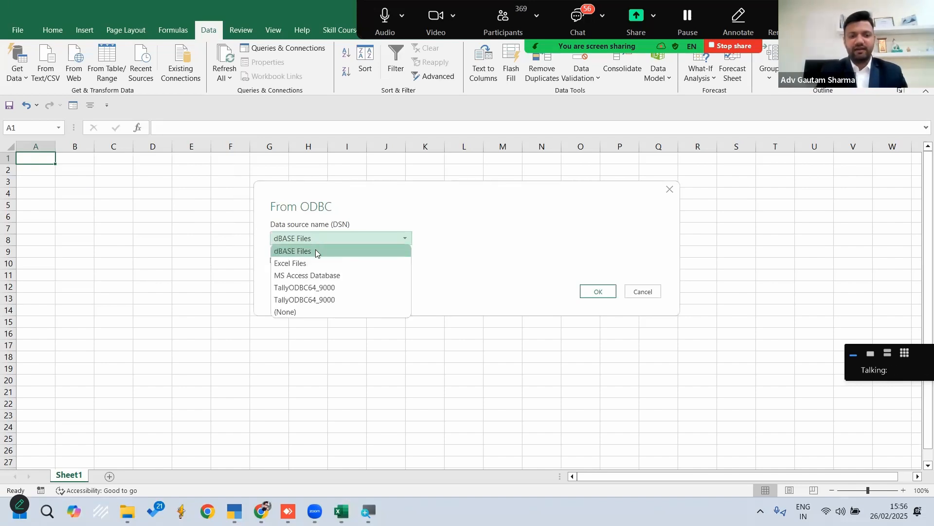
{"action": "left_click", "coordinate": [326, 289]}
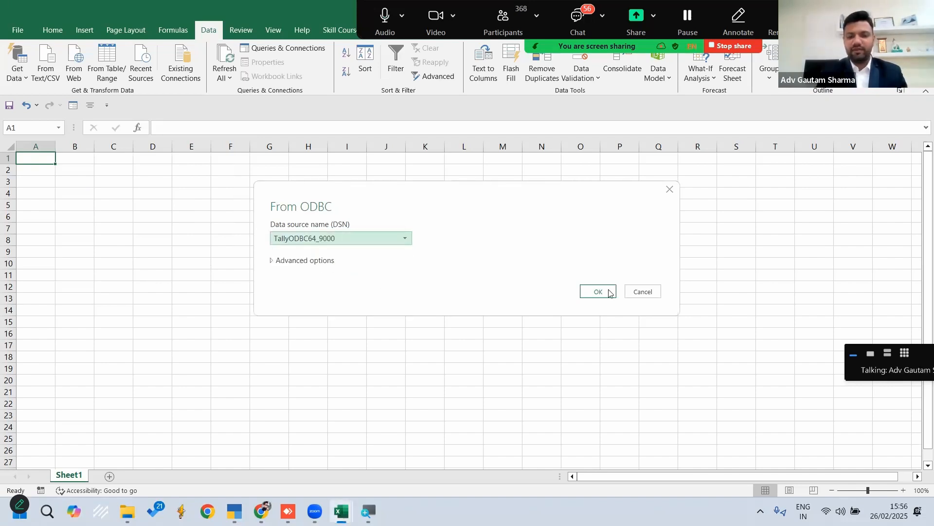
{"action": "left_click", "coordinate": [593, 292]}
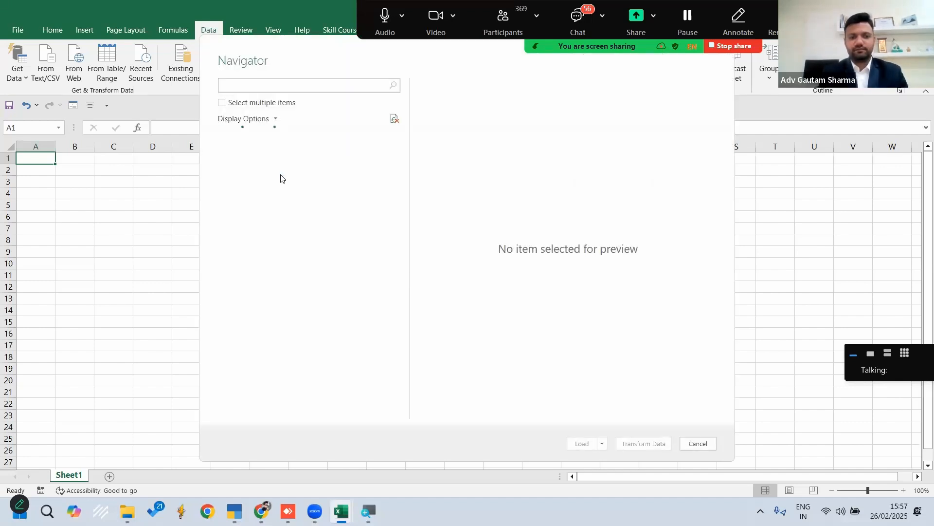
Find the StockItem table under 26thfebwebinar's TallyUser folder by filtering for item, and open it for transformation in Power Query Editor
{"action": "left_click", "coordinate": [230, 153]}
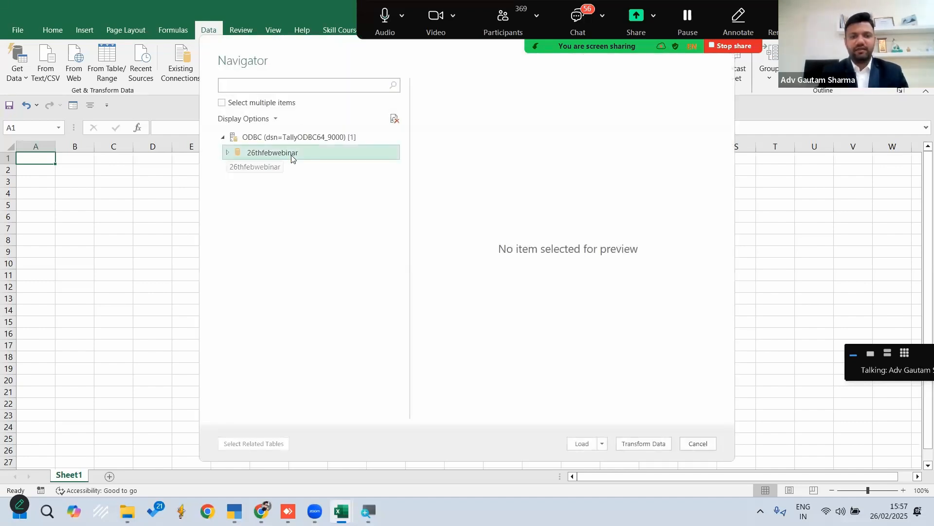
{"action": "left_click", "coordinate": [233, 169]}
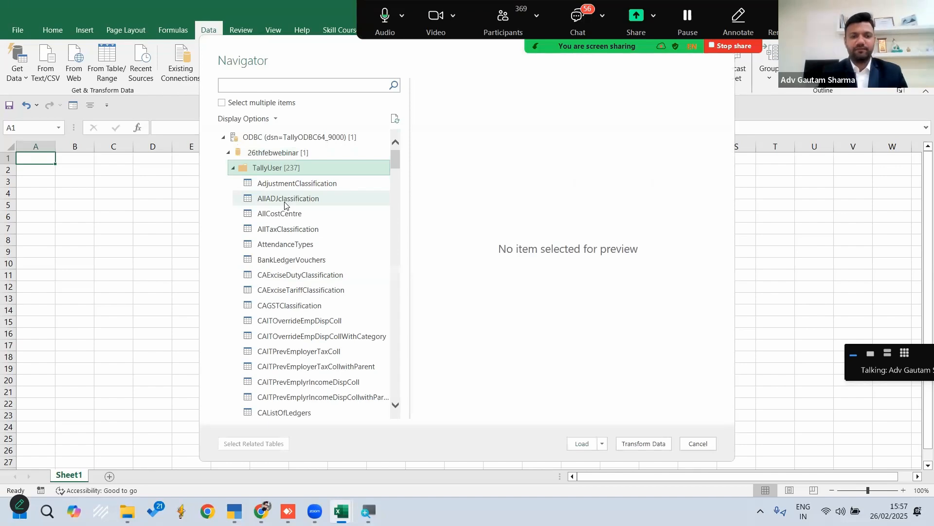
{"action": "left_click", "coordinate": [274, 85]}
{"action": "type", "text": "stock"}
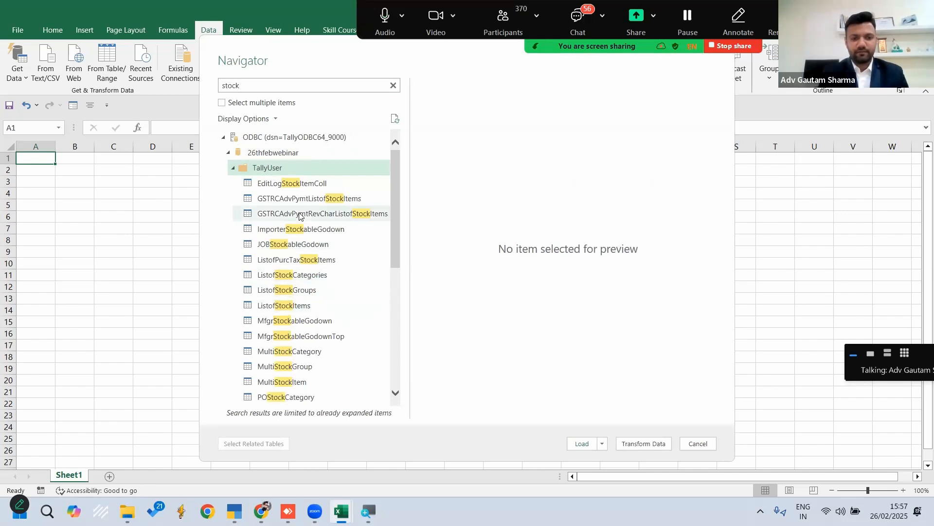
{"action": "key", "text": "BackSpace"}
{"action": "key", "text": "BackSpace"}
{"action": "key", "text": "BackSpace"}
{"action": "key", "text": "BackSpace"}
{"action": "key", "text": "BackSpace"}
{"action": "type", "text": "item"}
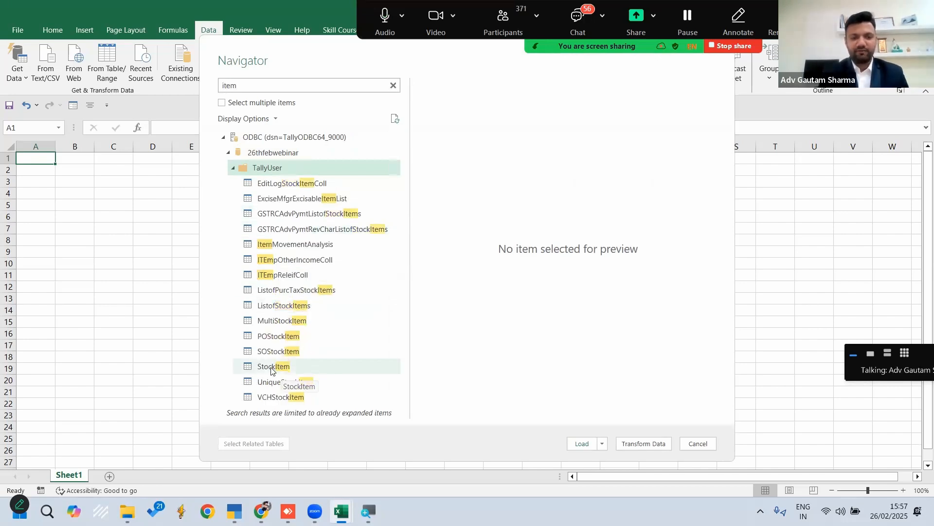
{"action": "left_click", "coordinate": [276, 367]}
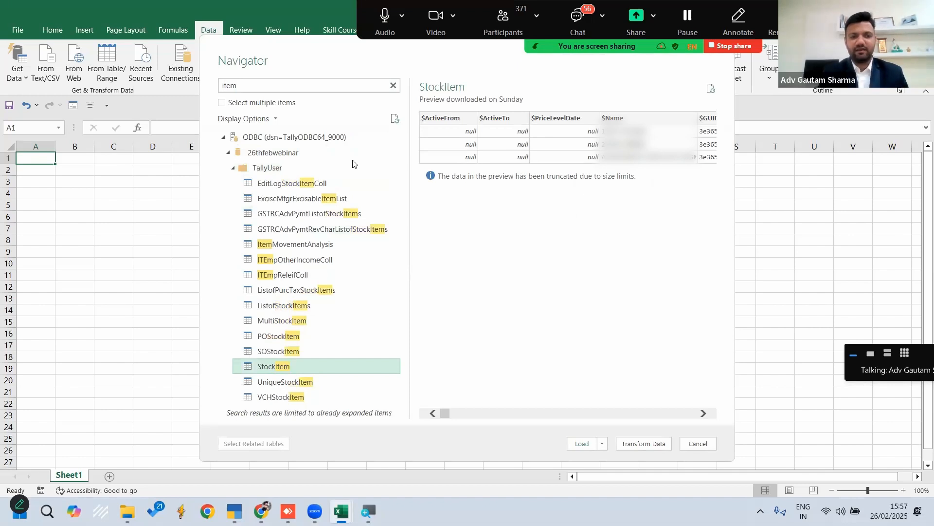
{"action": "left_click", "coordinate": [642, 444]}
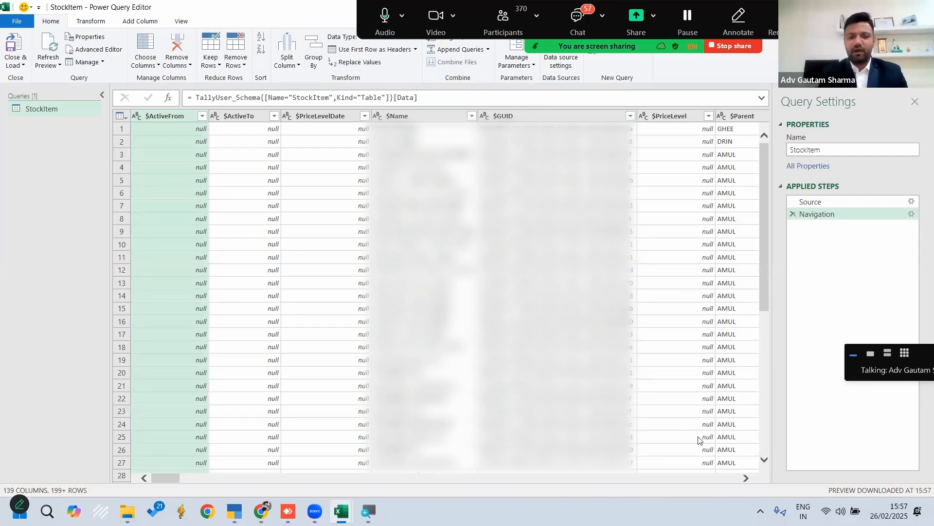
Choose the columns to keep in the StockItem query, clearing all of them and selecting only $Name
{"action": "left_click", "coordinate": [747, 478]}
{"action": "left_click", "coordinate": [748, 480]}
{"action": "left_click", "coordinate": [748, 480]}
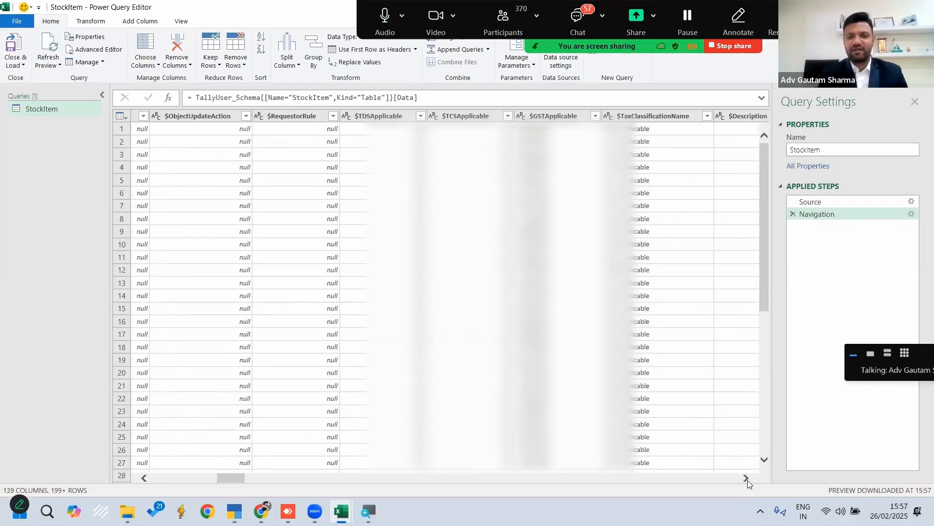
{"action": "left_click_drag", "start_coordinate": [239, 478], "coordinate": [165, 478]}
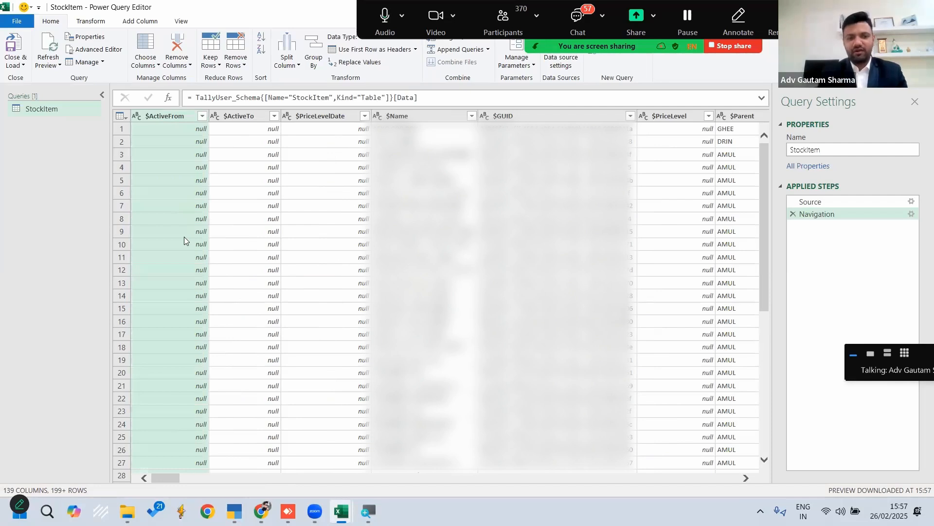
{"action": "left_click", "coordinate": [148, 47]}
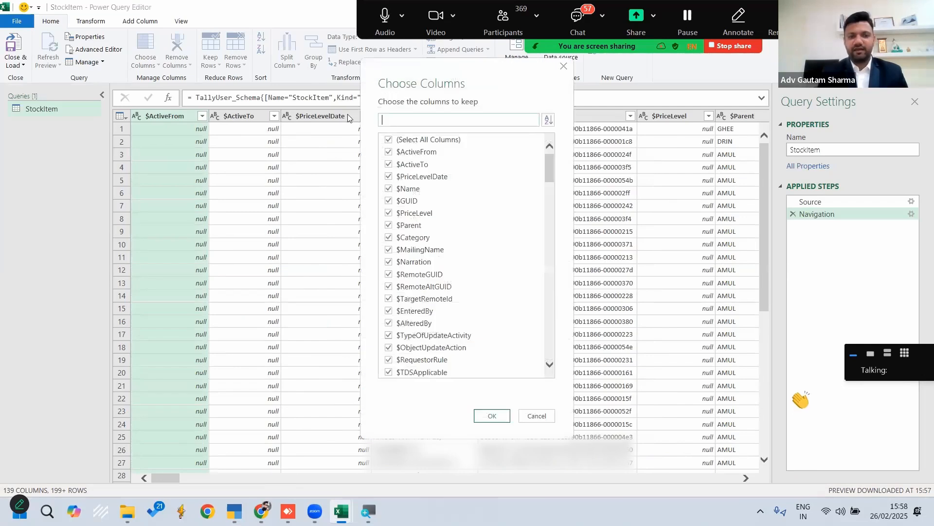
{"action": "left_click", "coordinate": [398, 141]}
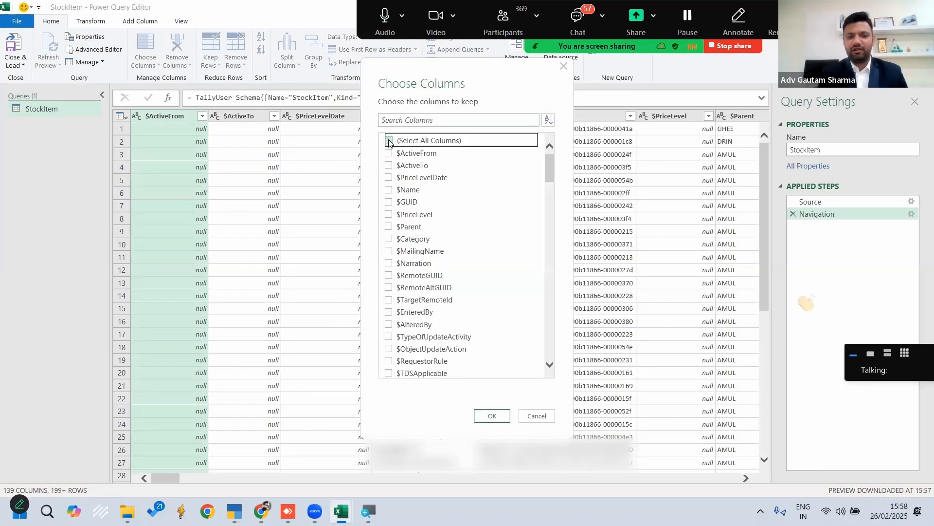
{"action": "left_click", "coordinate": [409, 121]}
{"action": "type", "text": "name"}
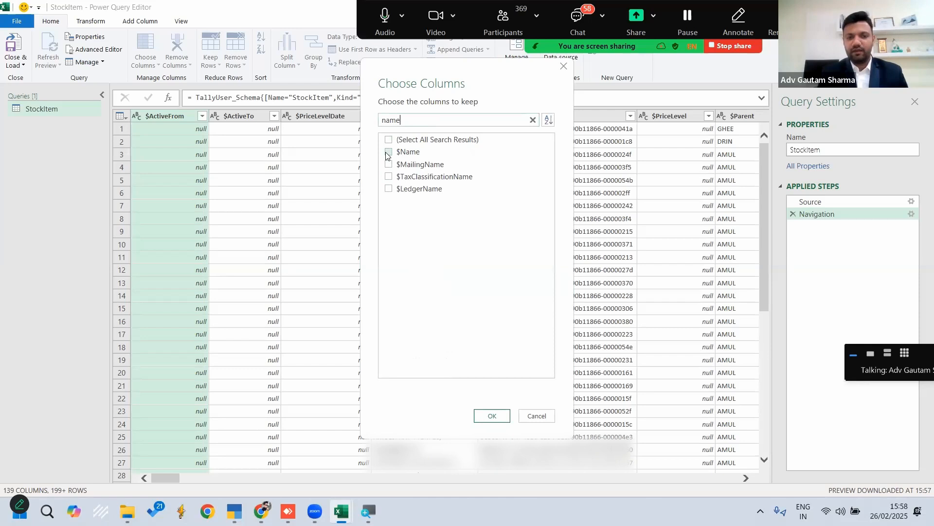
{"action": "left_click", "coordinate": [389, 152]}
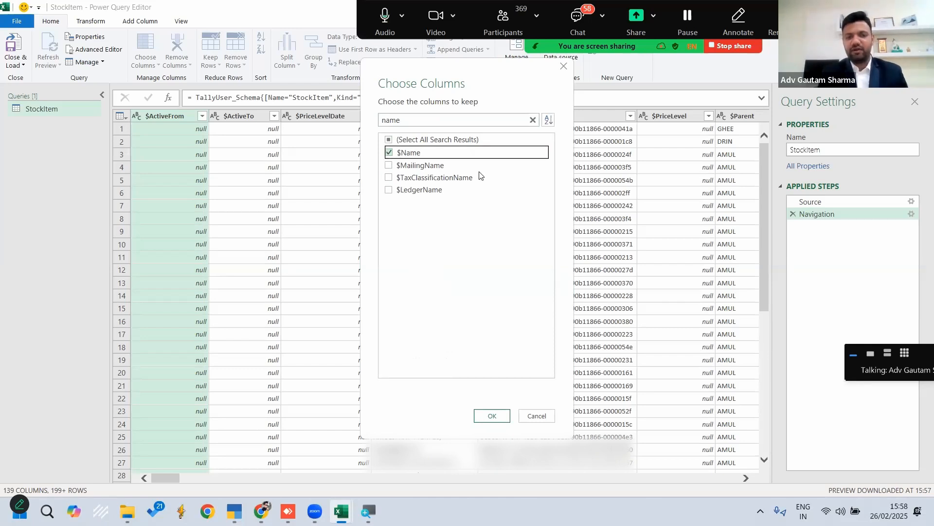
Add $Parent, $_ClosingBalance, $_ClosingValue and $_ClosingRate to the columns to keep
{"action": "left_click", "coordinate": [533, 120]}
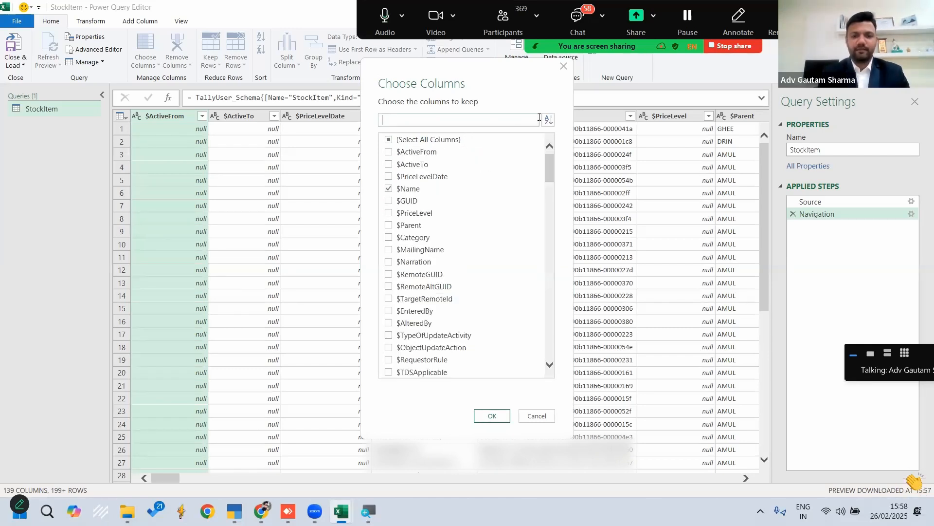
{"action": "type", "text": "pare"}
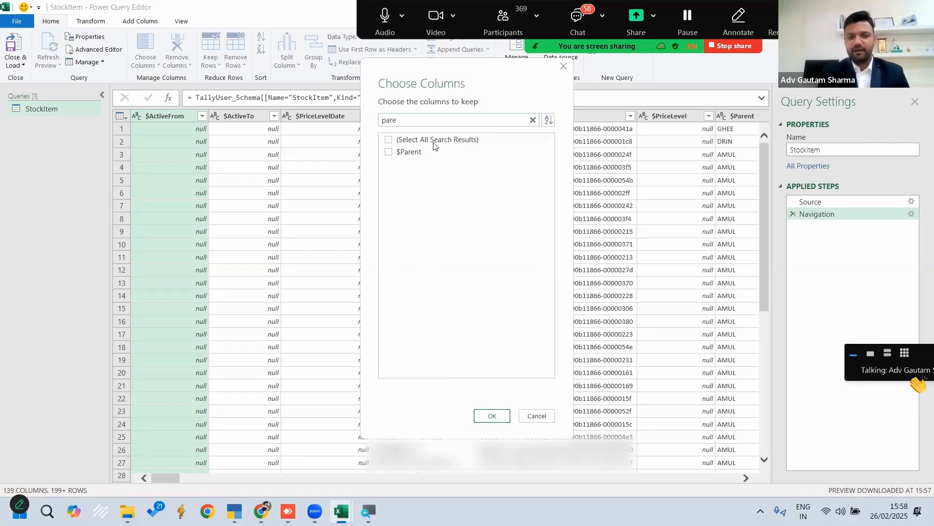
{"action": "left_click", "coordinate": [389, 153]}
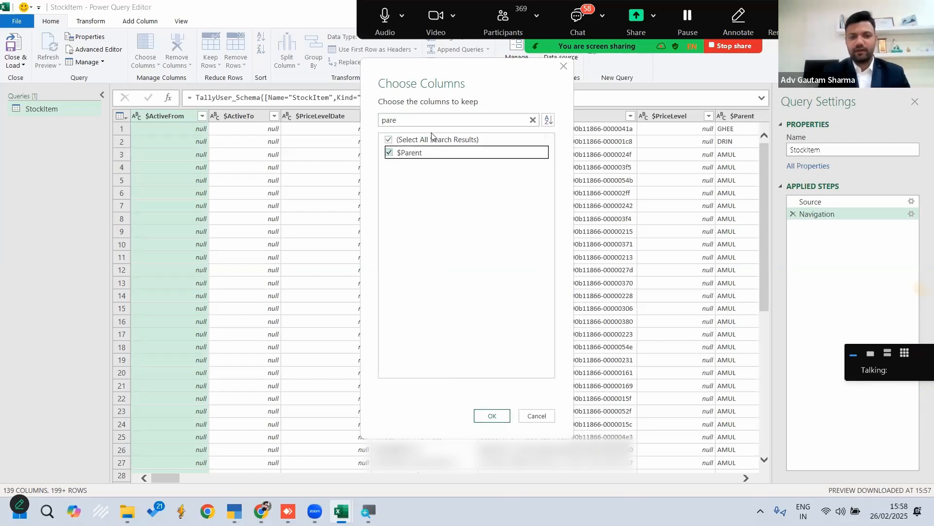
{"action": "left_click", "coordinate": [424, 121]}
{"action": "key", "text": "BackSpace"}
{"action": "key", "text": "BackSpace"}
{"action": "key", "text": "BackSpace"}
{"action": "key", "text": "BackSpace"}
{"action": "type", "text": "clos"}
{"action": "left_click", "coordinate": [389, 151]}
{"action": "left_click", "coordinate": [388, 164]}
{"action": "left_click", "coordinate": [389, 177]}
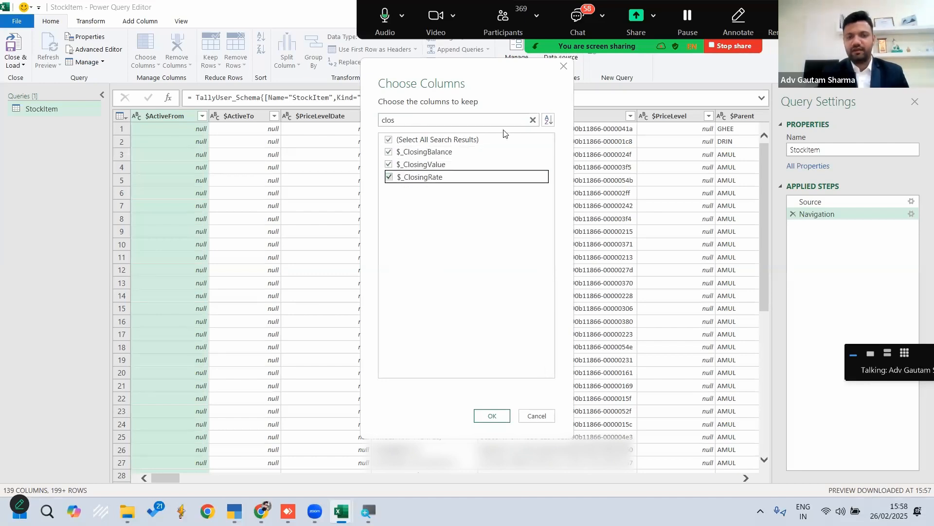
Filter the column list for gst and include $GSTApplicable among the columns to keep
{"action": "left_click", "coordinate": [533, 119]}
{"action": "left_click", "coordinate": [474, 120]}
{"action": "type", "text": "g"}
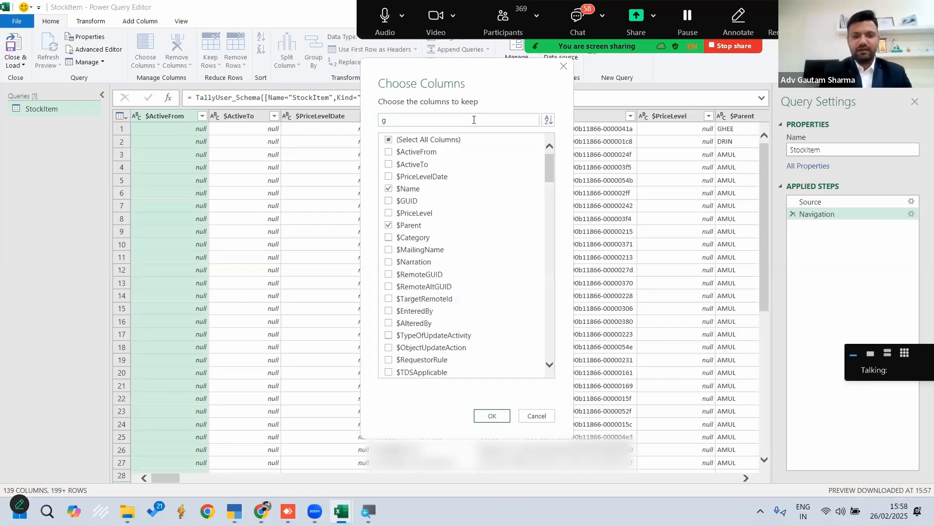
{"action": "type", "text": "st"}
{"action": "left_click", "coordinate": [389, 153]}
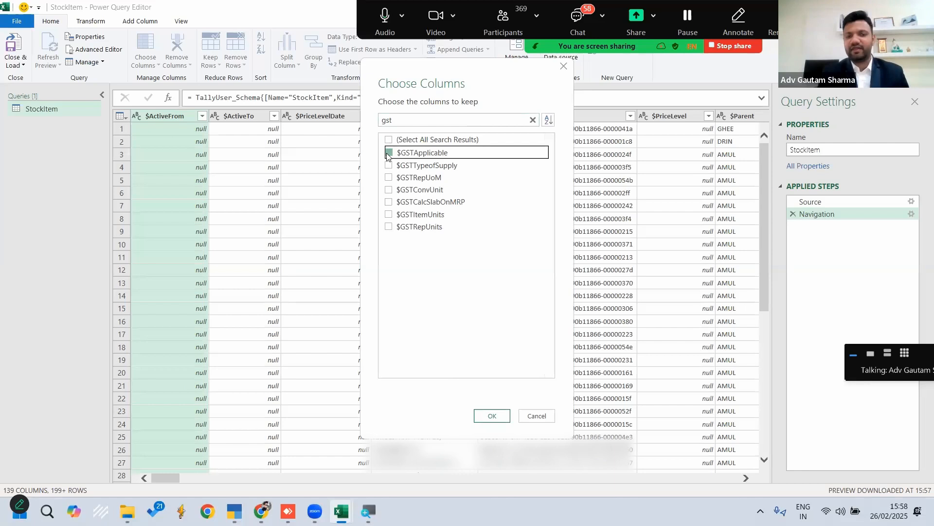
Filter the column list for tax and include $_IntegratedTax, $_CentralTax and $_StateTax
{"action": "left_click", "coordinate": [533, 120]}
{"action": "type", "text": "tax"}
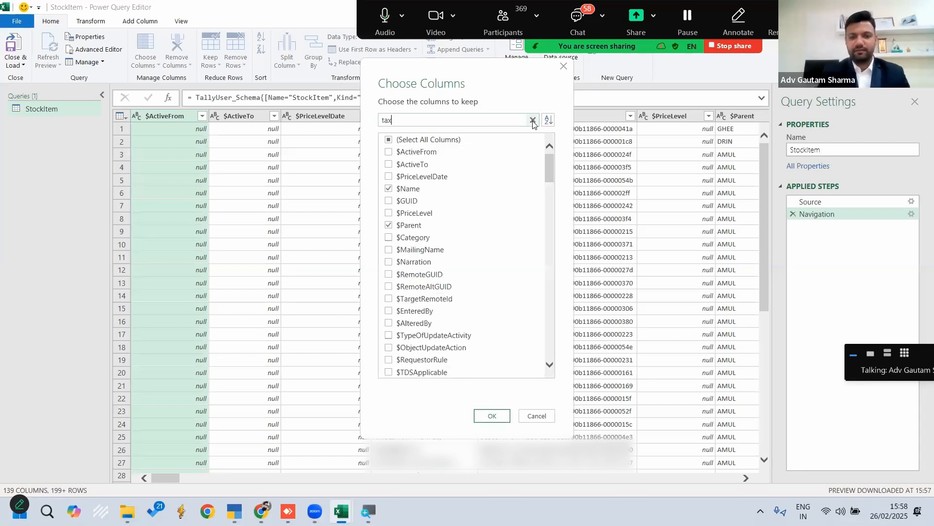
{"action": "left_click", "coordinate": [389, 274]}
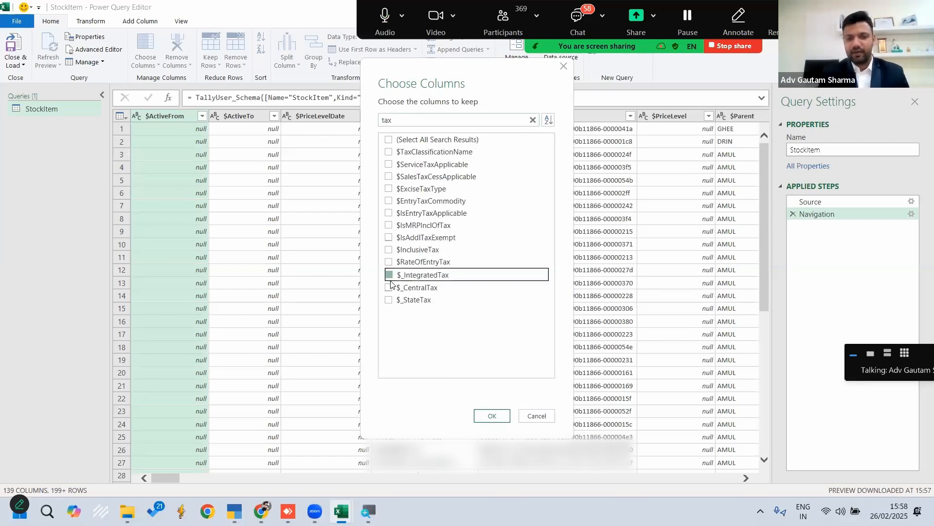
{"action": "left_click", "coordinate": [389, 286]}
{"action": "left_click", "coordinate": [389, 299]}
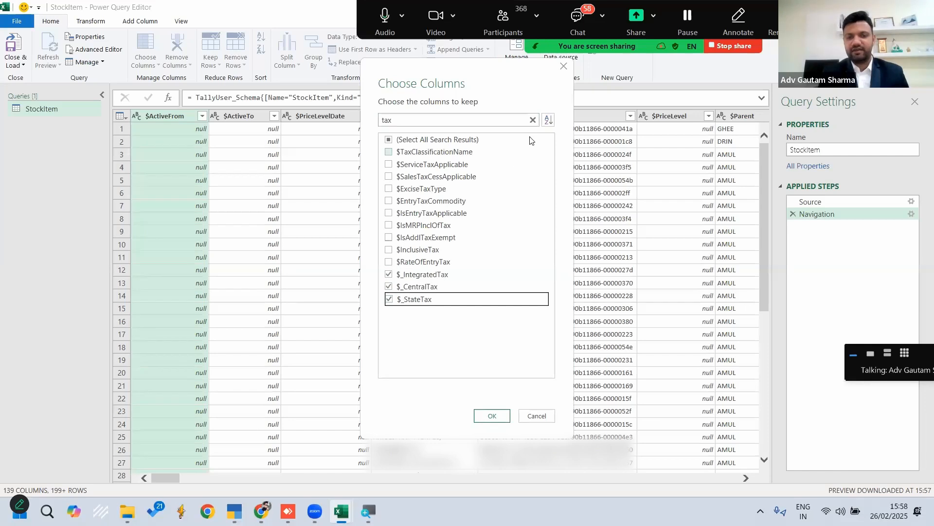
Include $_HSNCode as well and apply the column selection to the StockItem query
{"action": "left_click", "coordinate": [533, 120]}
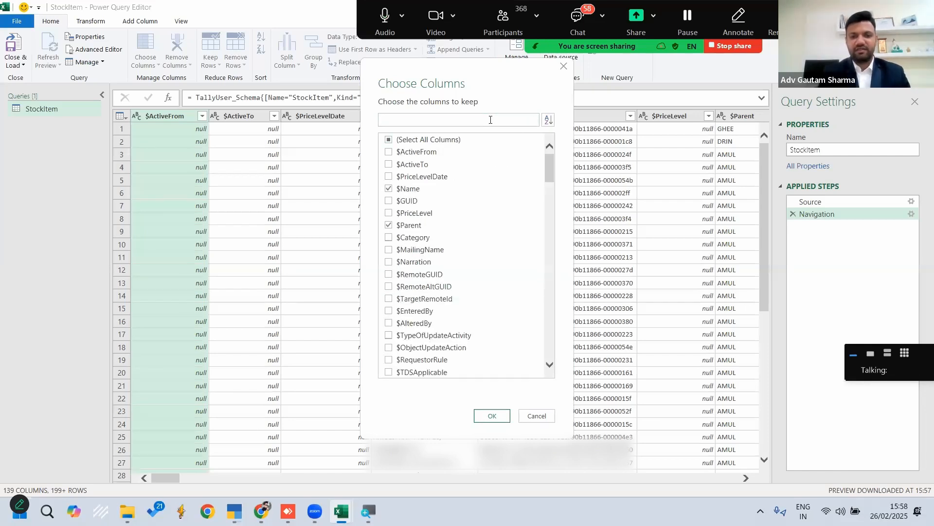
{"action": "type", "text": "hsn"}
{"action": "left_click", "coordinate": [389, 165]}
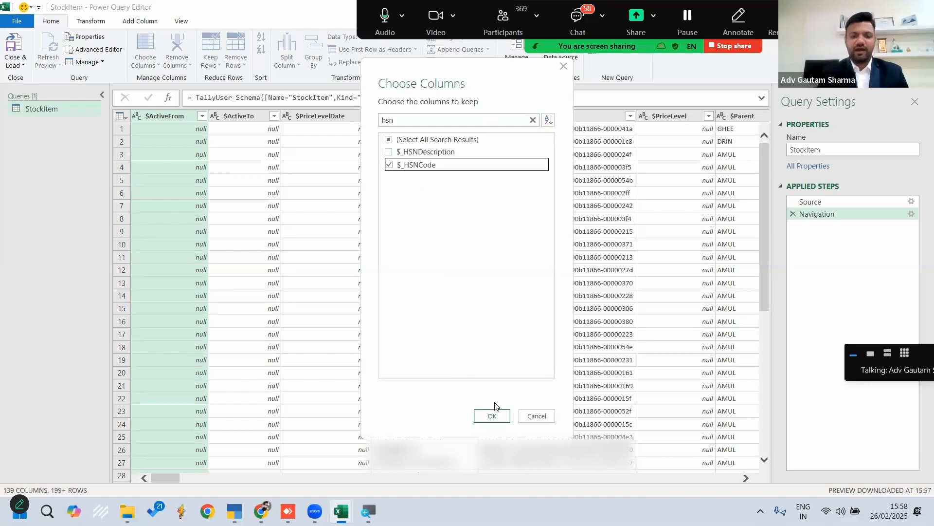
{"action": "left_click", "coordinate": [492, 415]}
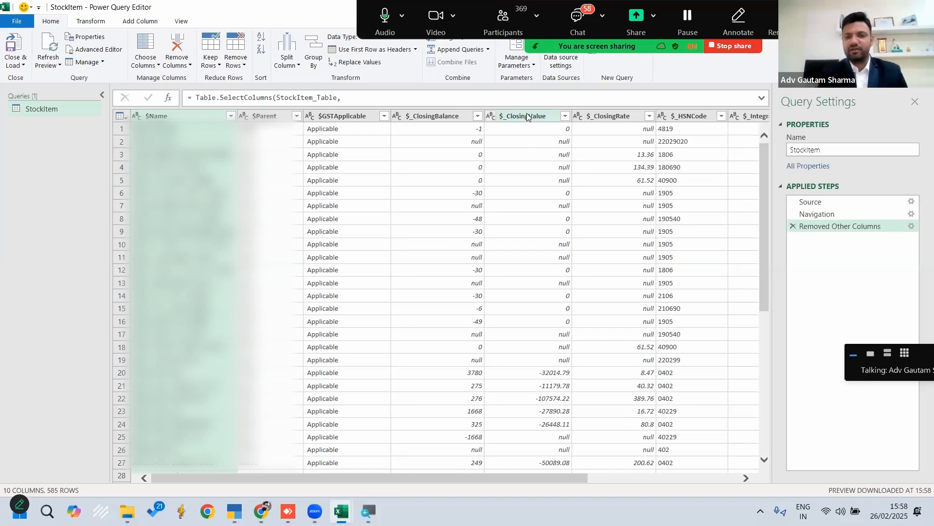
Change the data type of the $_ClosingValue and $_ClosingRate columns to Decimal Number
{"action": "left_click", "coordinate": [491, 115]}
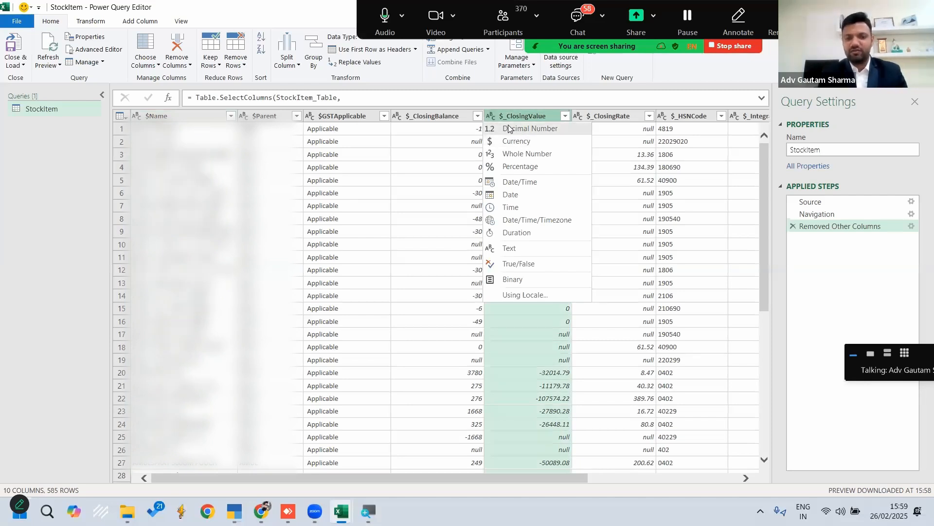
{"action": "left_click", "coordinate": [519, 129]}
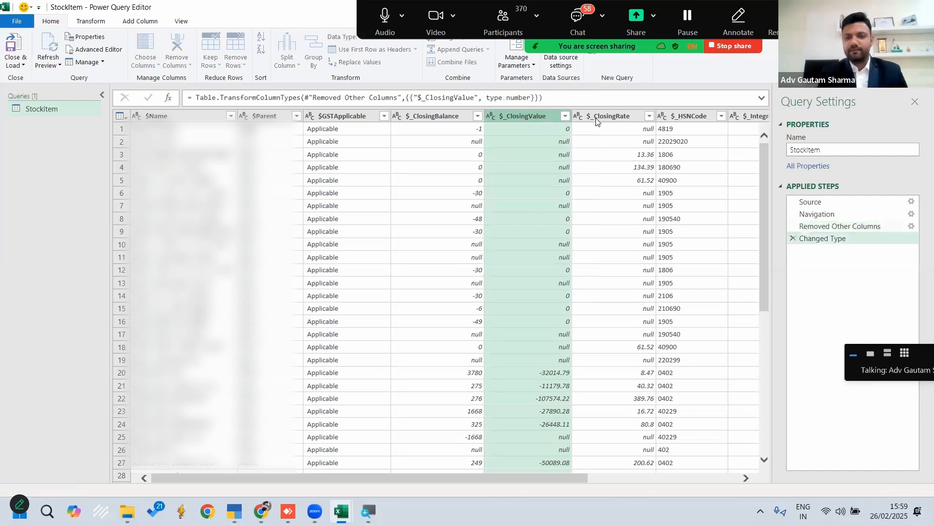
{"action": "left_click", "coordinate": [578, 117]}
{"action": "left_click", "coordinate": [606, 128]}
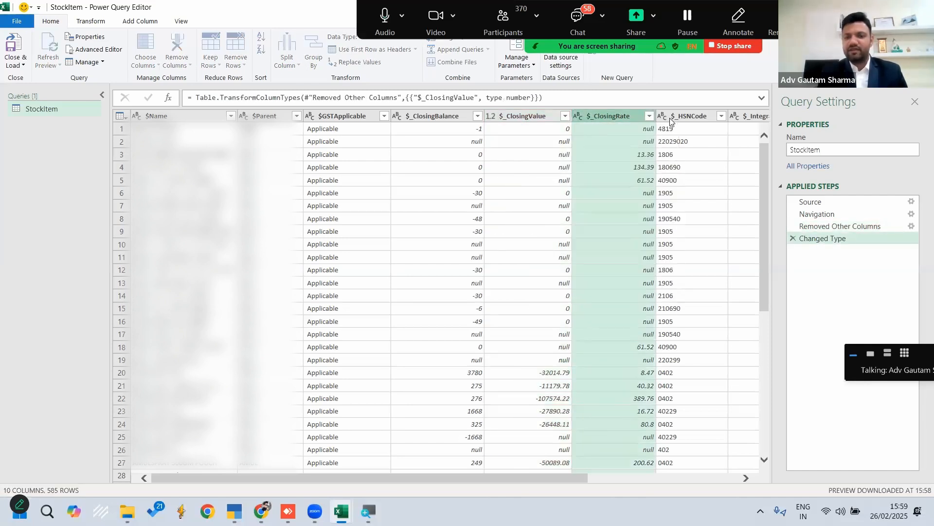
Set the $_HSNCode column's data type to Text and the $_ClosingBalance column's to Decimal Number
{"action": "left_click", "coordinate": [662, 118]}
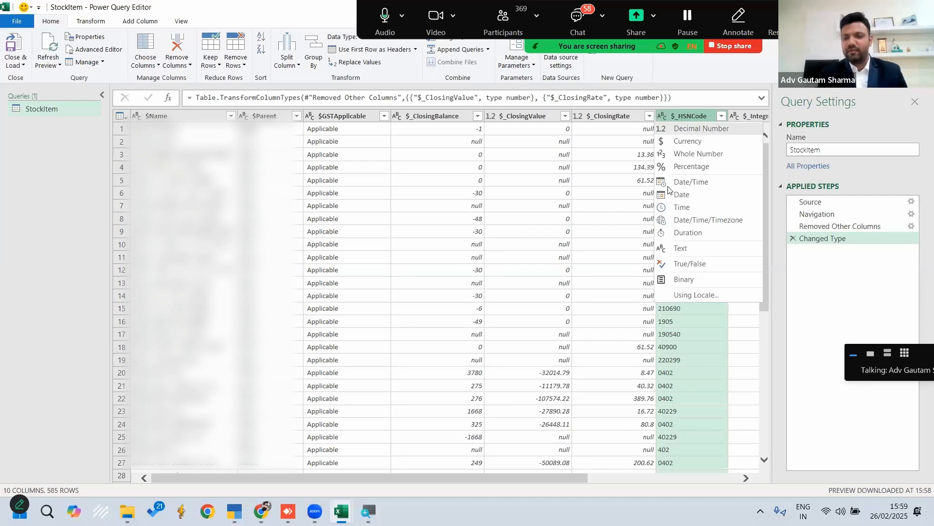
{"action": "left_click", "coordinate": [681, 249]}
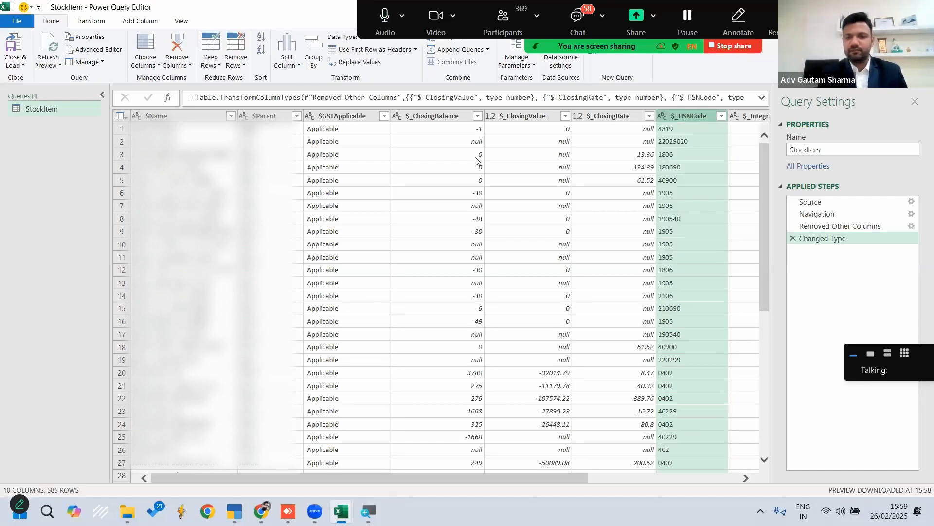
{"action": "scroll", "coordinate": [526, 149], "scroll_direction": "right", "scroll_amount": 5}
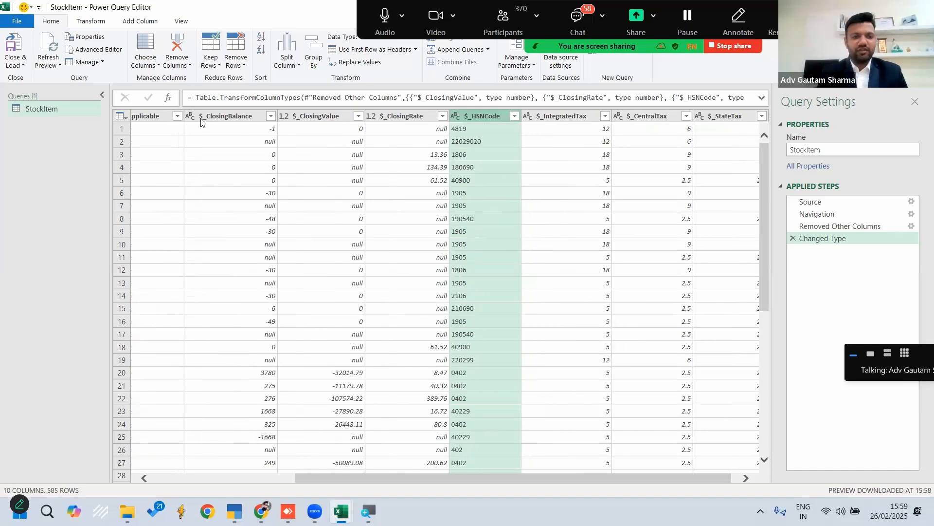
{"action": "left_click", "coordinate": [191, 115]}
{"action": "key", "text": "Escape"}
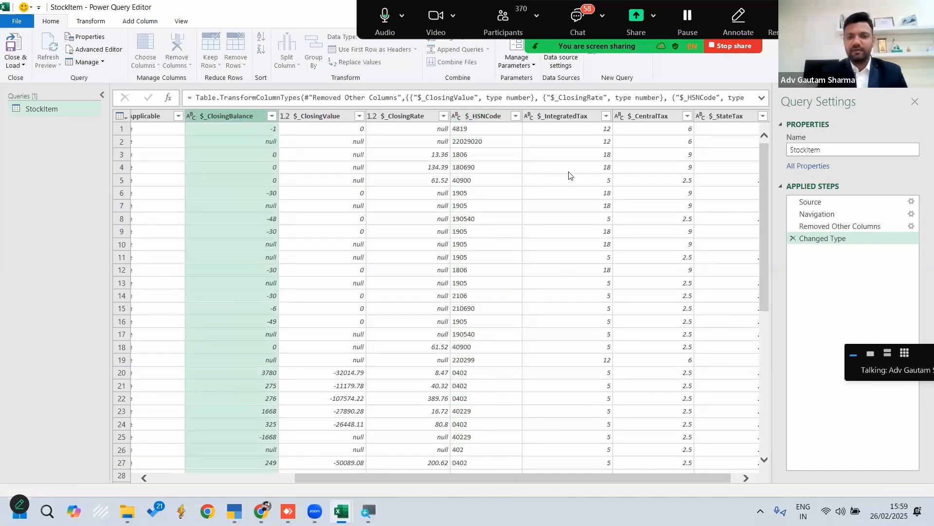
Change the data type of the $_IntegratedTax, $_CentralTax and $_StateTax columns to Text
{"action": "left_click", "coordinate": [519, 119]}
{"action": "left_click", "coordinate": [518, 119]}
{"action": "left_click", "coordinate": [541, 250]}
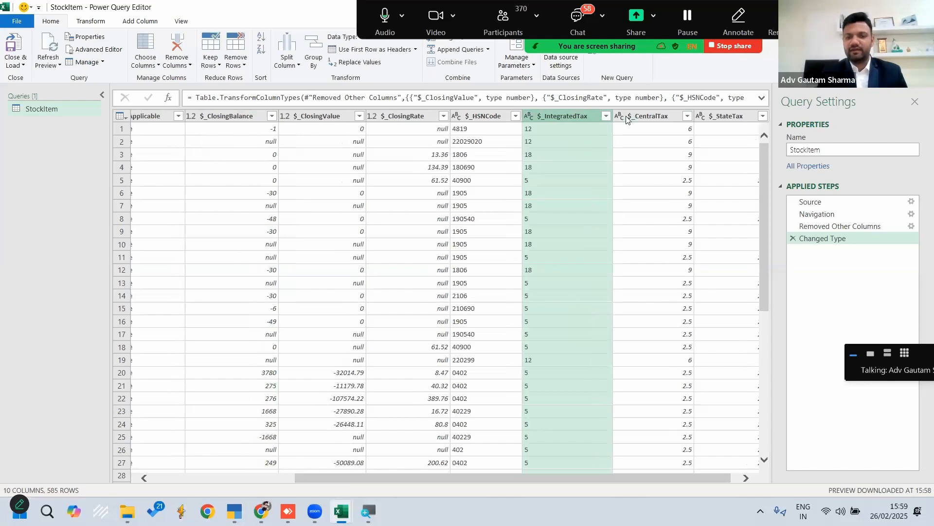
{"action": "left_click", "coordinate": [627, 118]}
{"action": "left_click", "coordinate": [620, 119]}
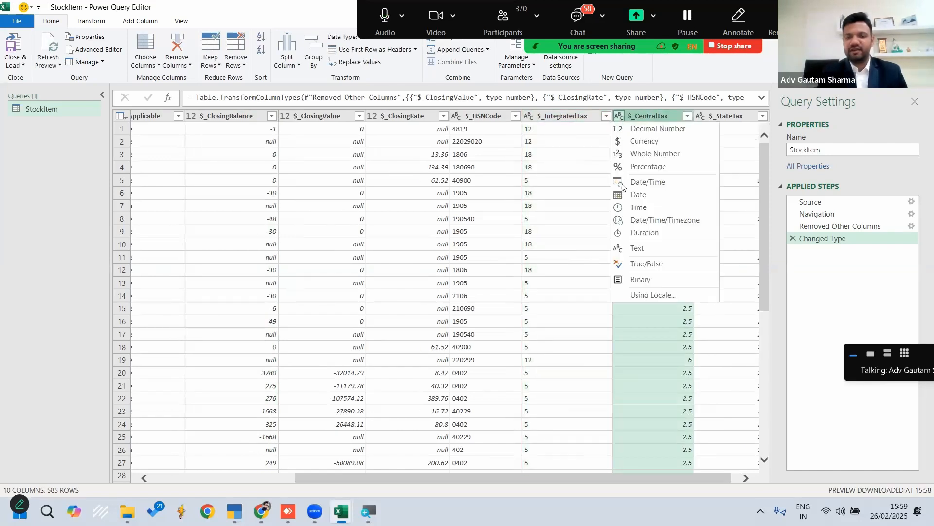
{"action": "left_click", "coordinate": [631, 250]}
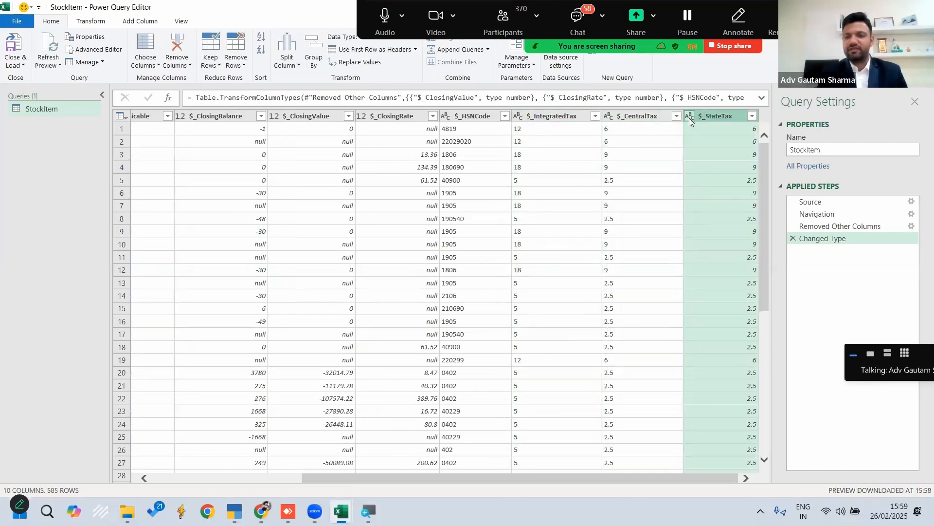
{"action": "left_click", "coordinate": [690, 118]}
{"action": "left_click", "coordinate": [706, 250]}
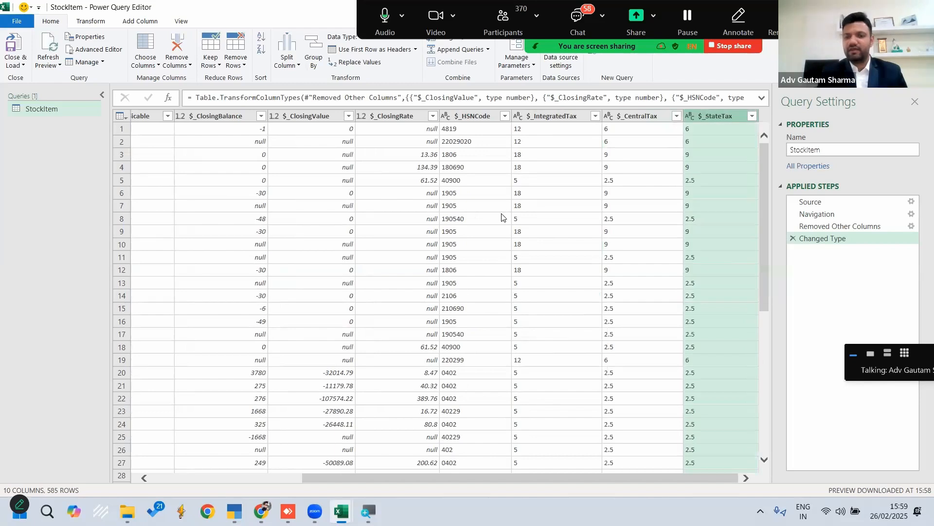
Load the transformed StockItem query into the workbook and close the Queries & Connections pane
{"action": "scroll", "coordinate": [502, 217], "scroll_direction": "left", "scroll_amount": 5}
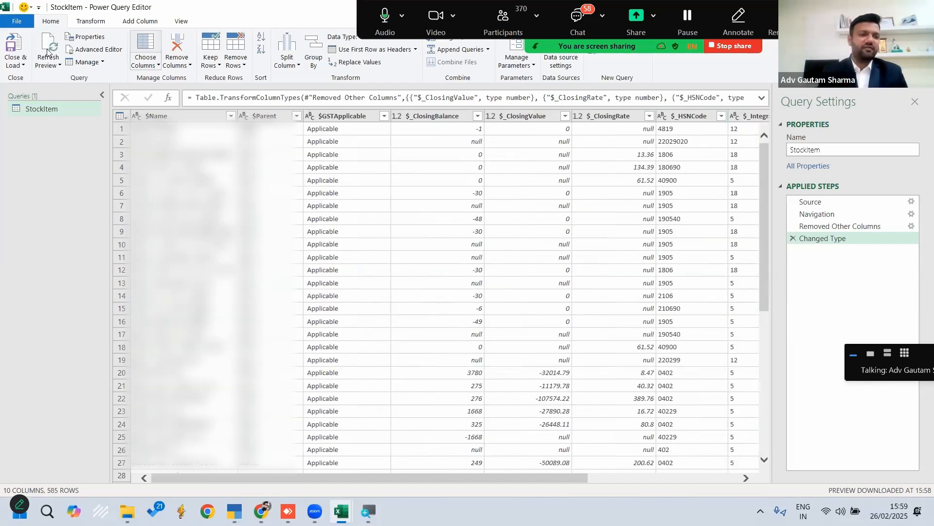
{"action": "left_click", "coordinate": [14, 46]}
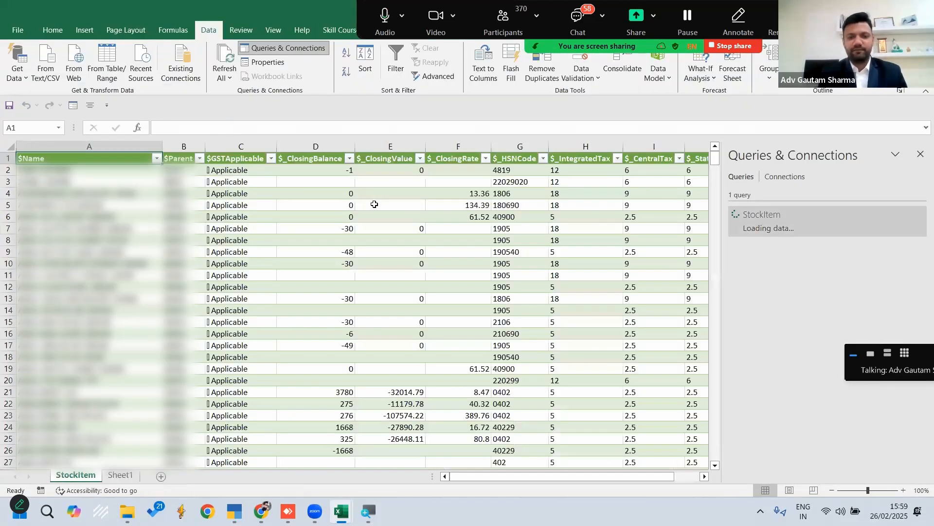
{"action": "left_click", "coordinate": [921, 154]}
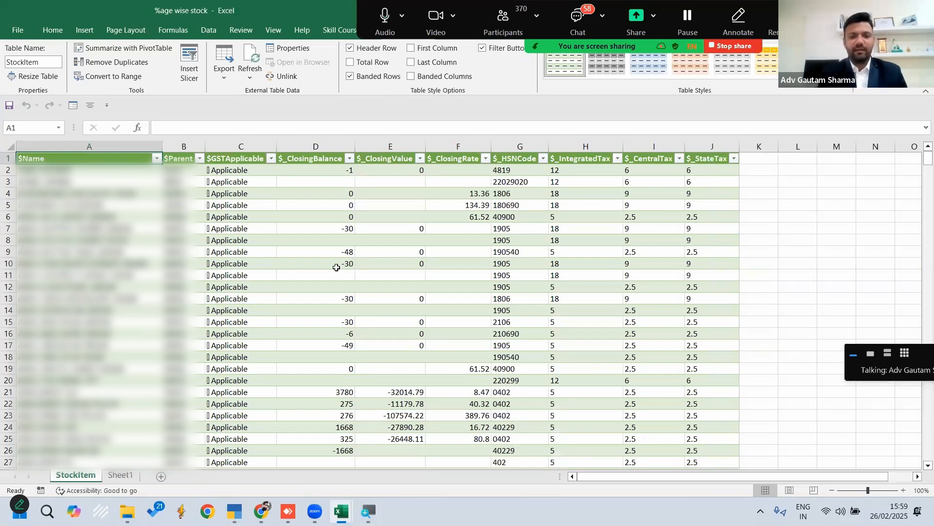
Review the loaded StockItem table column by column, including closing balance, value, rate, HSN code, integrated tax, GST applicability, parent and name
{"action": "scroll", "coordinate": [355, 204], "scroll_direction": "down", "scroll_amount": 17}
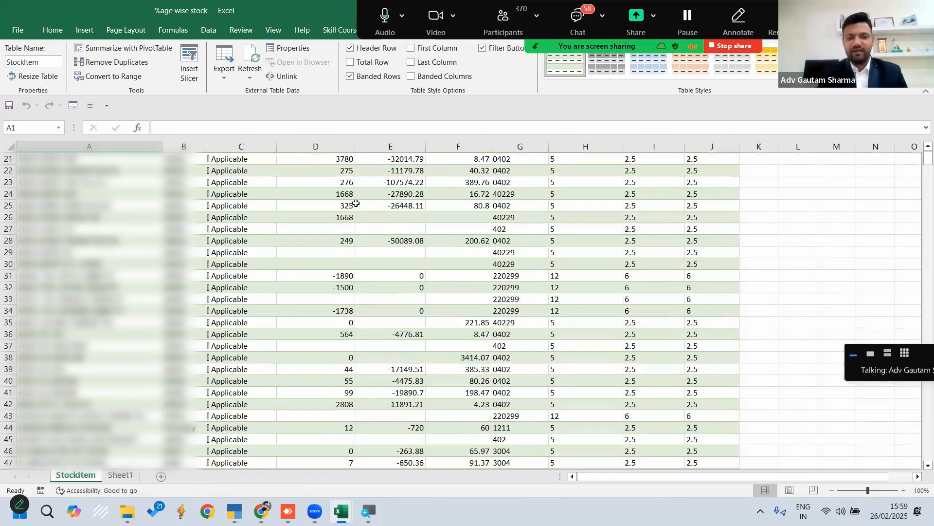
{"action": "scroll", "coordinate": [355, 203], "scroll_direction": "up", "scroll_amount": 17}
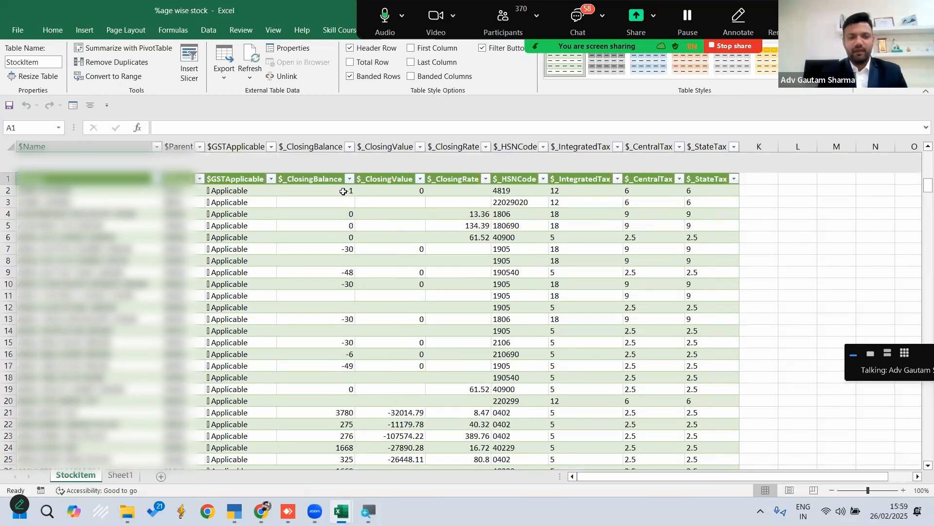
{"action": "left_click", "coordinate": [324, 143]}
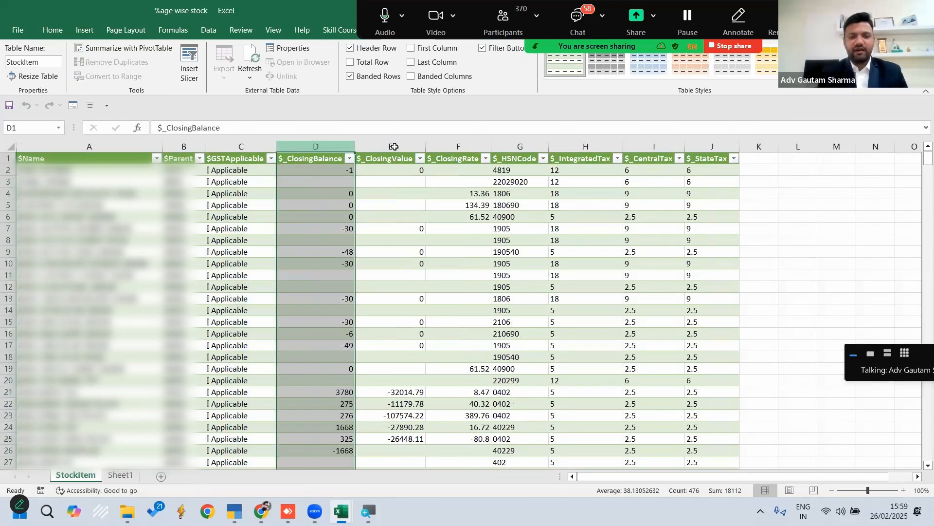
{"action": "left_click", "coordinate": [395, 145]}
{"action": "left_click", "coordinate": [469, 142]}
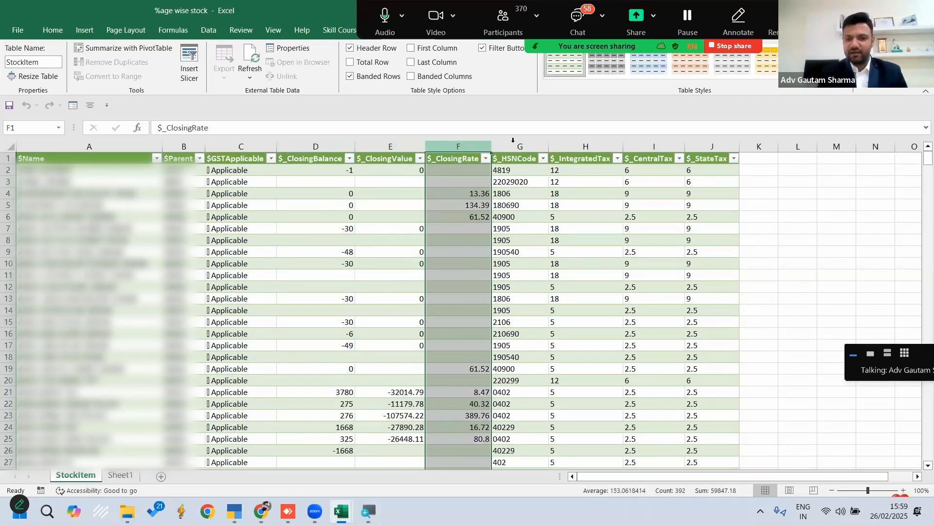
{"action": "left_click", "coordinate": [532, 141]}
{"action": "left_click", "coordinate": [584, 142]}
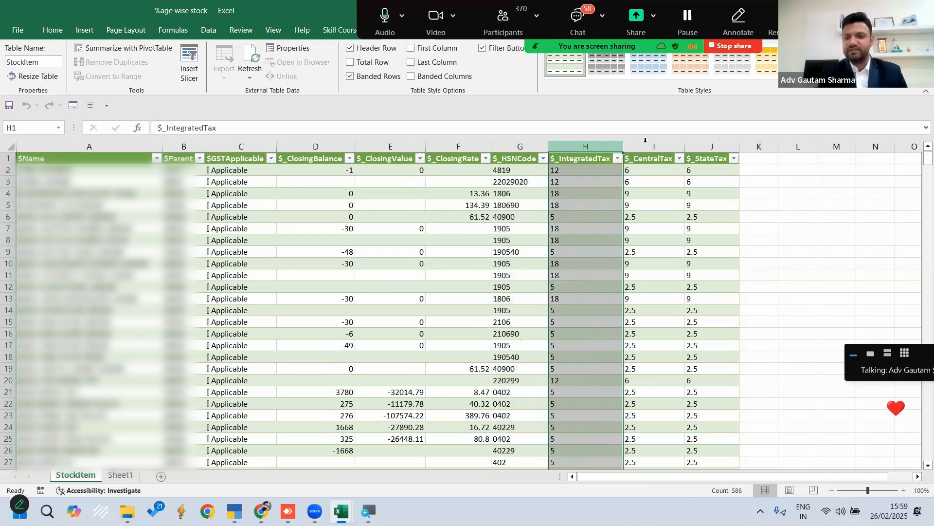
{"action": "key", "text": "ctrl+a"}
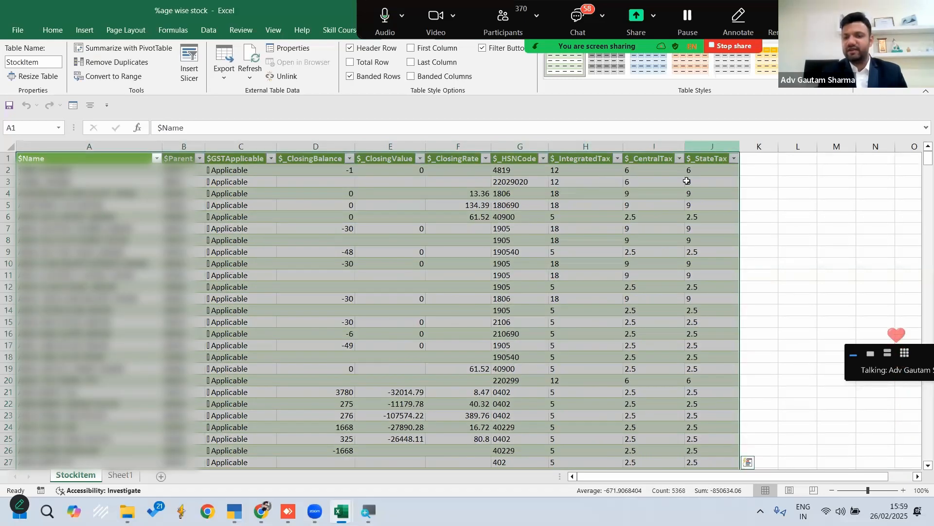
{"action": "left_click", "coordinate": [237, 145]}
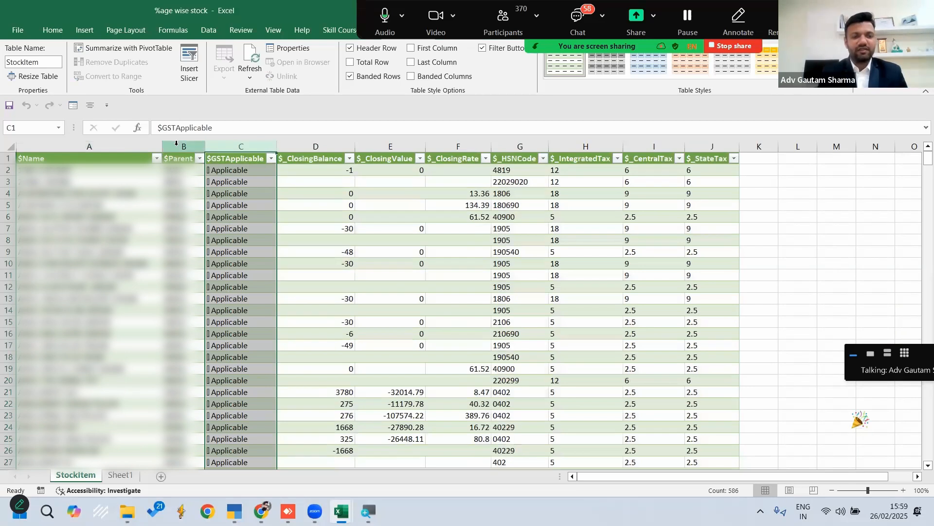
{"action": "left_click", "coordinate": [175, 154]}
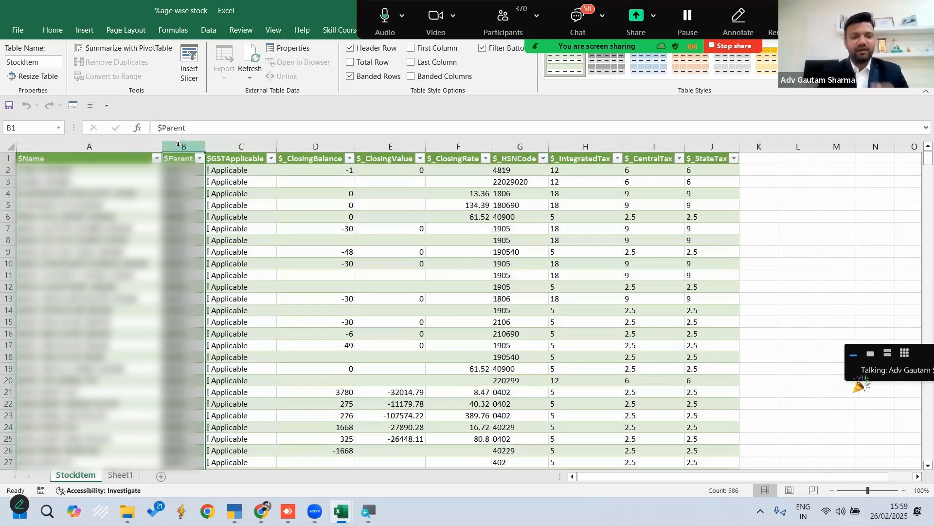
{"action": "left_click", "coordinate": [106, 144]}
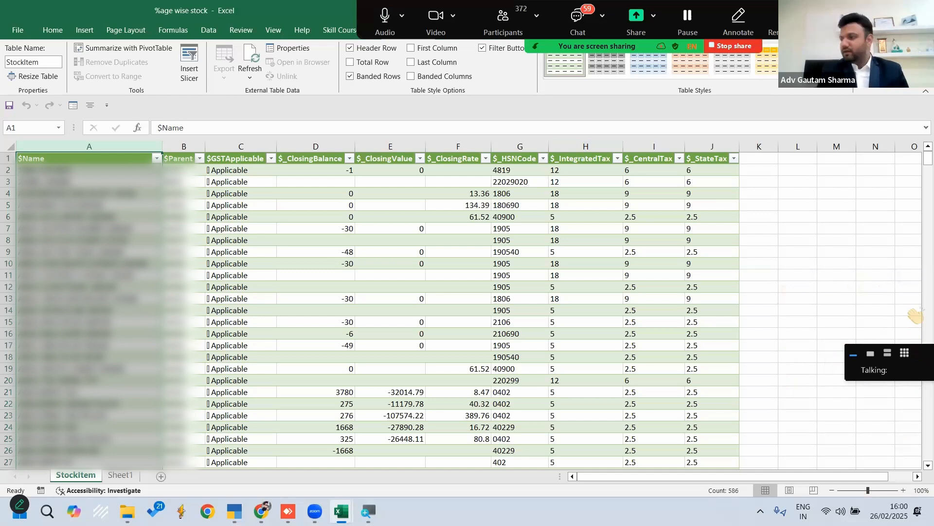
Close the %age wise stock workbook without saving, select the Financial Statements topic in the topics list, and close that workbook too
{"action": "key", "text": "alt+F4"}
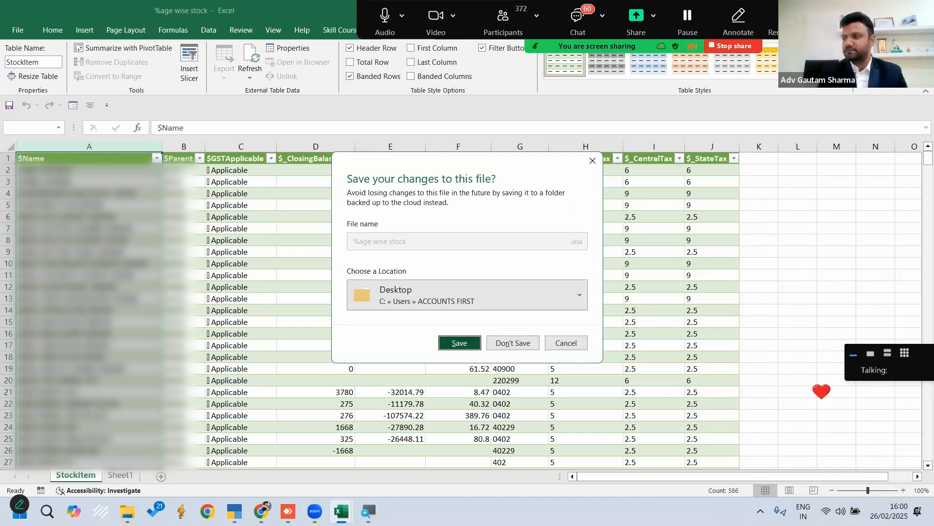
{"action": "left_click", "coordinate": [509, 344]}
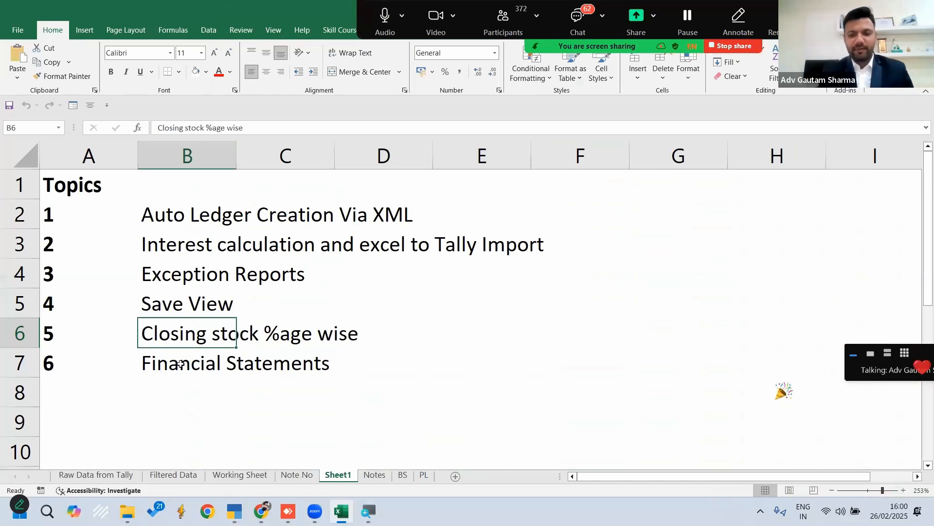
{"action": "left_click", "coordinate": [180, 364]}
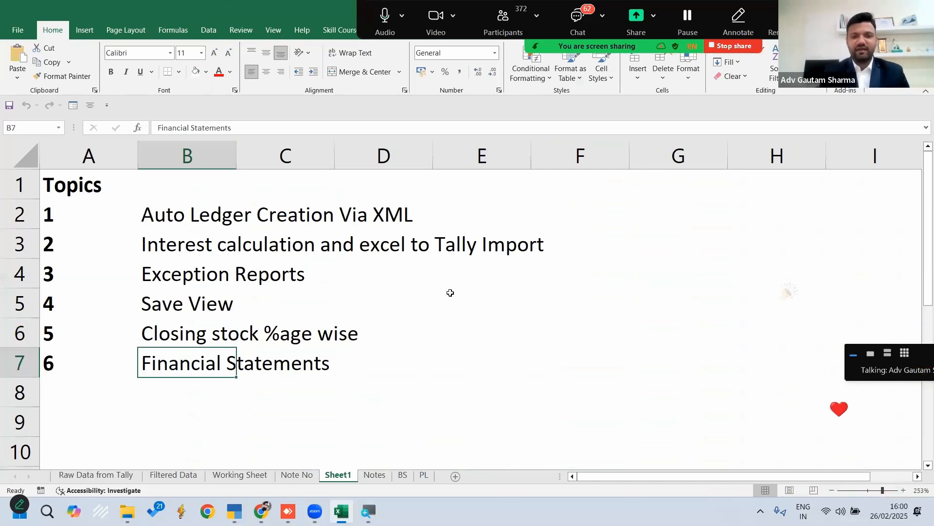
{"action": "key", "text": "alt+F4"}
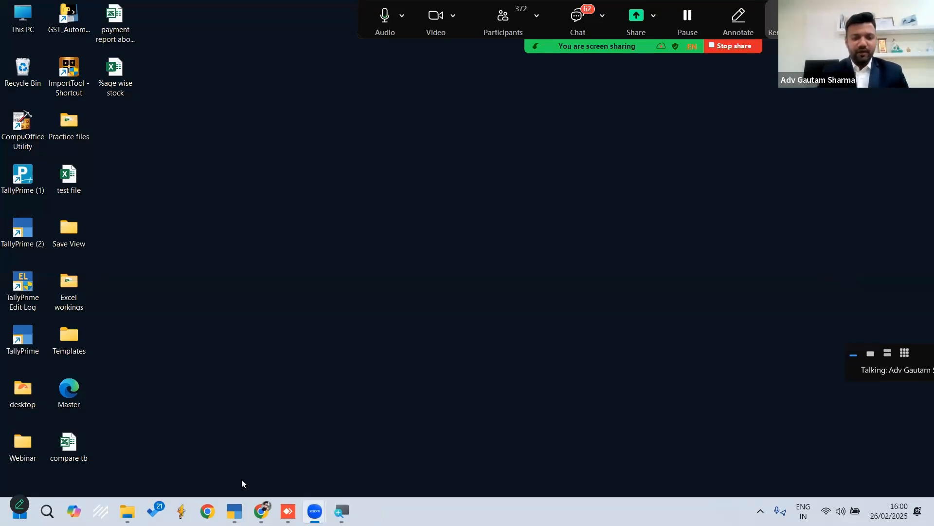
Open the Financial Statements using ODBC workbook from the Excel workings folder on the desktop and maximize its window
{"action": "double_click", "coordinate": [23, 449]}
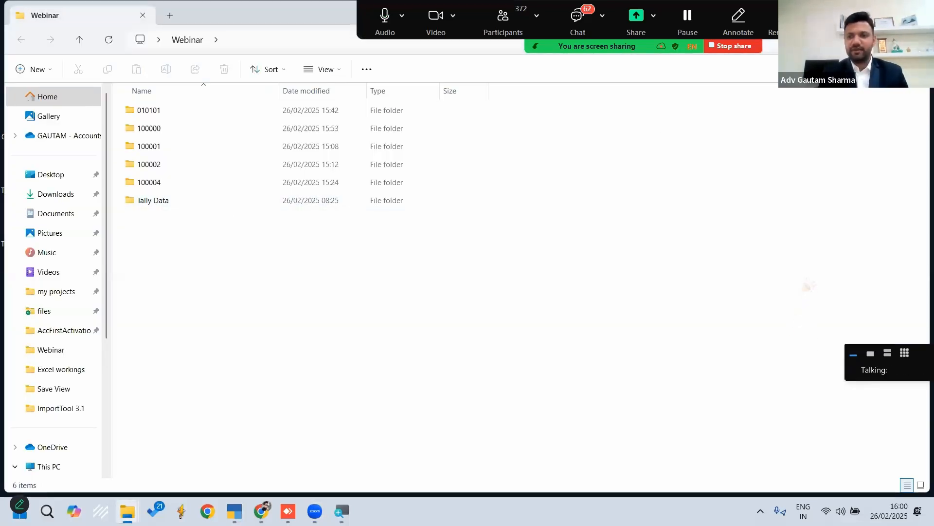
{"action": "left_click", "coordinate": [915, 14]}
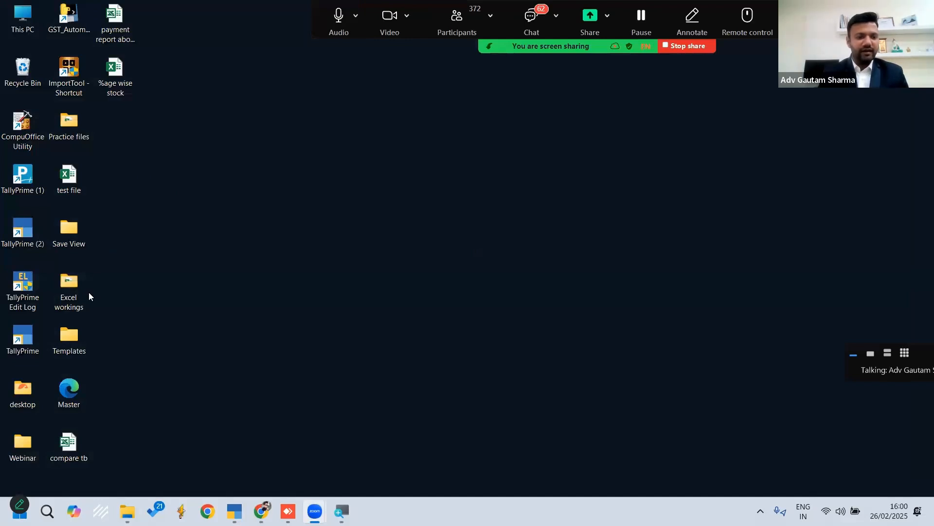
{"action": "double_click", "coordinate": [61, 281]}
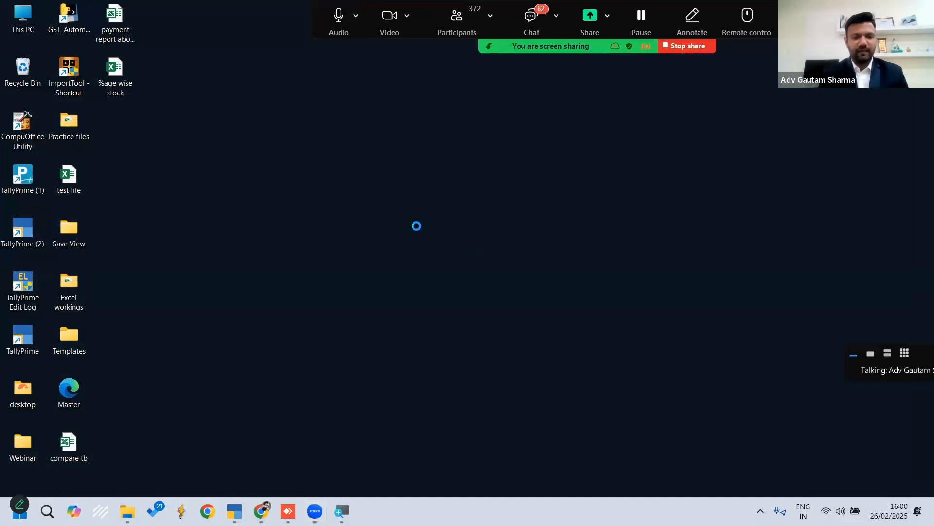
{"action": "double_click", "coordinate": [209, 147]}
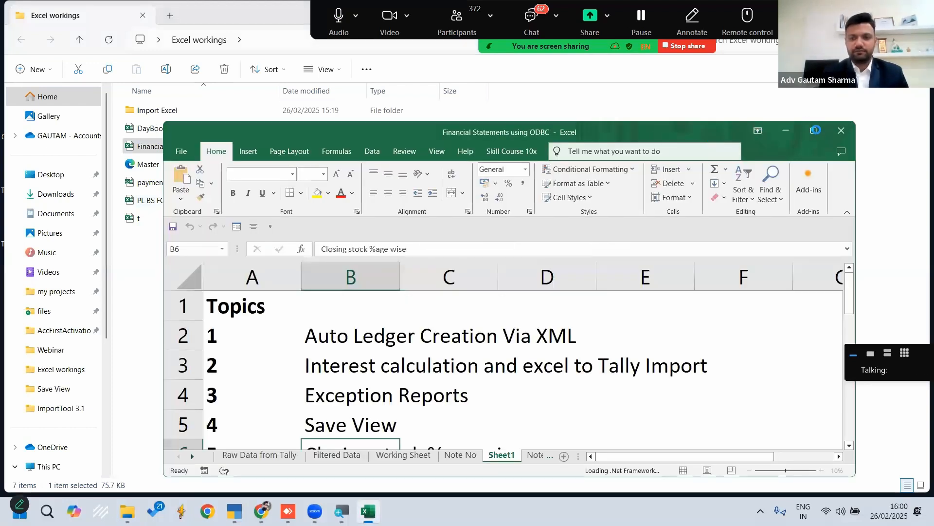
{"action": "left_click", "coordinate": [814, 132]}
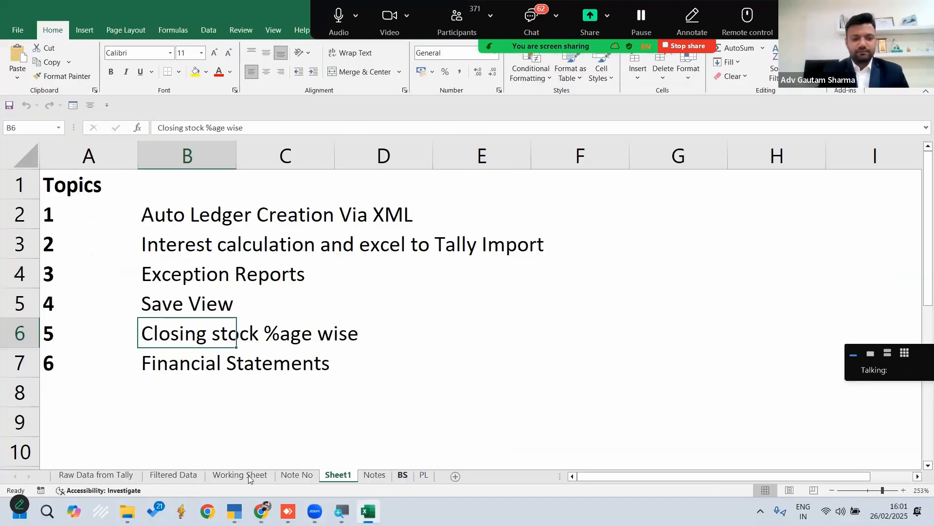
Review the Raw Data from Tally ledger columns, then the Filtered Data, Working Sheet and Note No sheets
{"action": "left_click", "coordinate": [128, 476]}
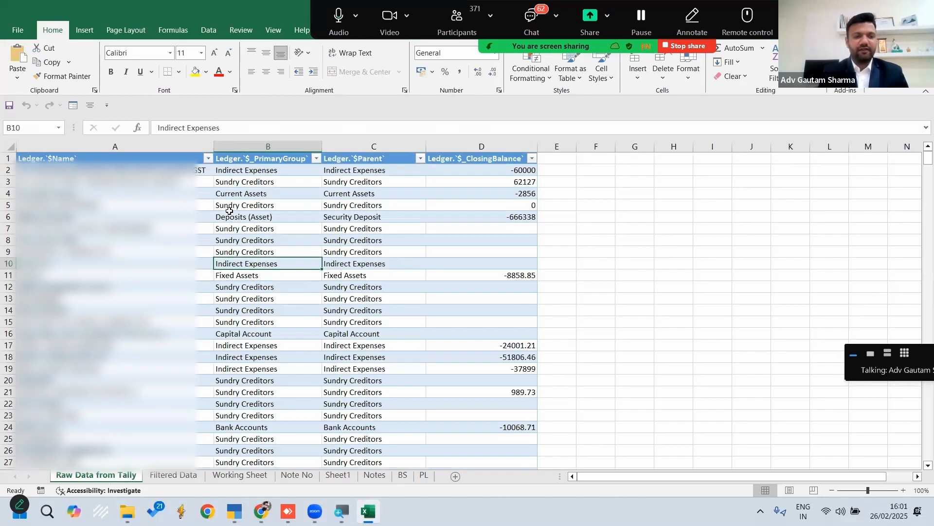
{"action": "left_click_drag", "start_coordinate": [133, 146], "coordinate": [481, 145]}
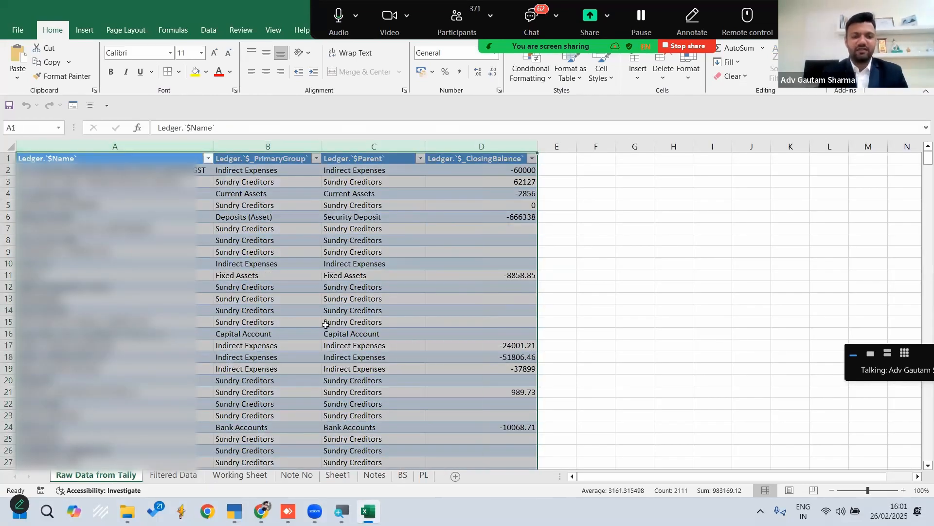
{"action": "left_click", "coordinate": [549, 297]}
{"action": "left_click", "coordinate": [174, 475]}
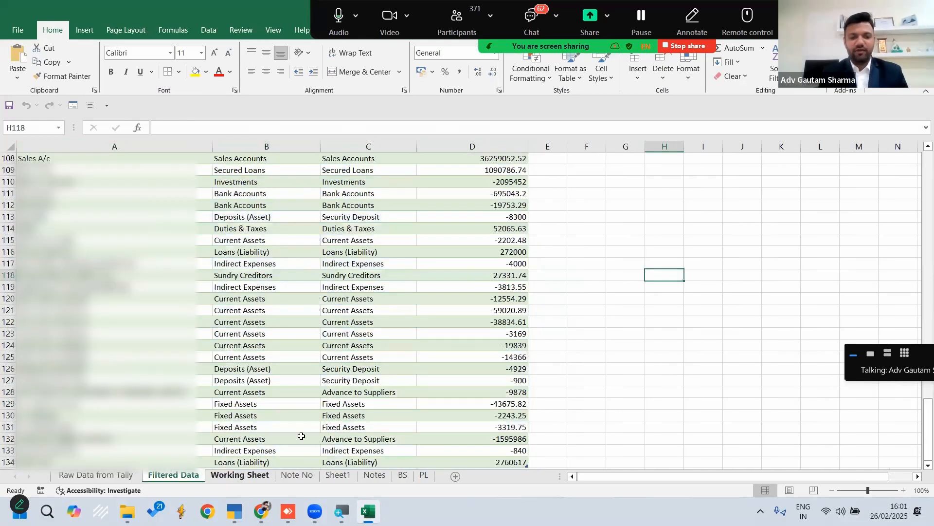
{"action": "key", "text": "ctrl+Page_Down"}
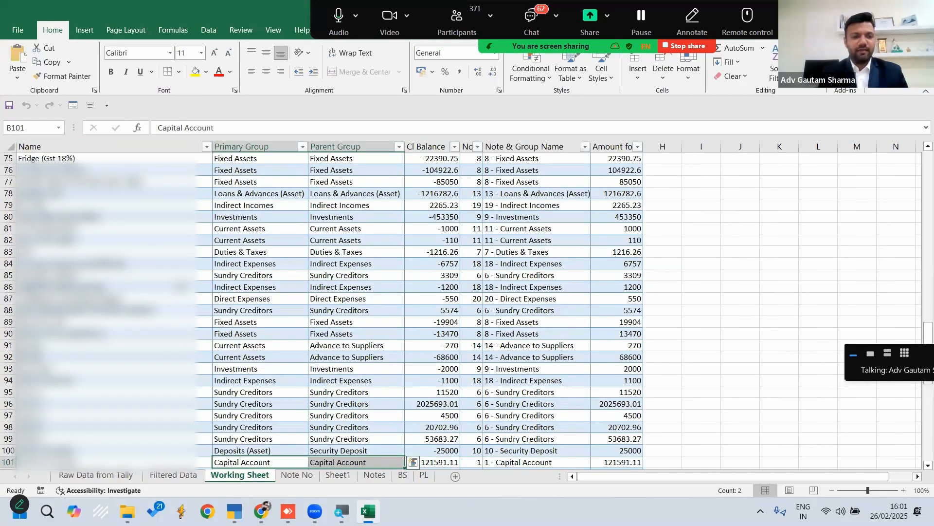
{"action": "left_click", "coordinate": [297, 475]}
Move Sheet1 to the end of the workbook after the PL sheet and look at the Note No sheet
{"action": "left_click", "coordinate": [338, 475]}
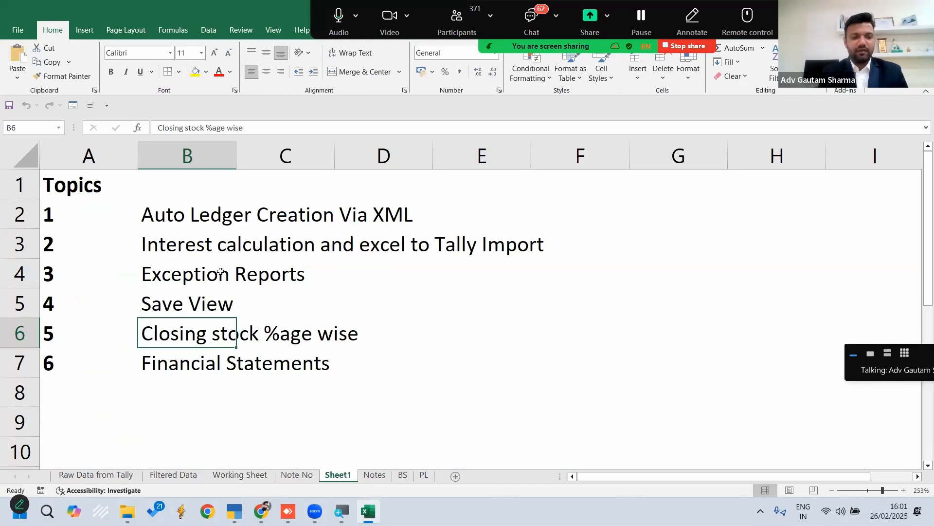
{"action": "left_click_drag", "start_coordinate": [344, 476], "coordinate": [476, 476]}
{"action": "left_click", "coordinate": [331, 477]}
{"action": "left_click", "coordinate": [307, 478]}
Examine the Notes sheet in print preview, going through its pages, and return to the workbook
{"action": "left_click", "coordinate": [340, 477]}
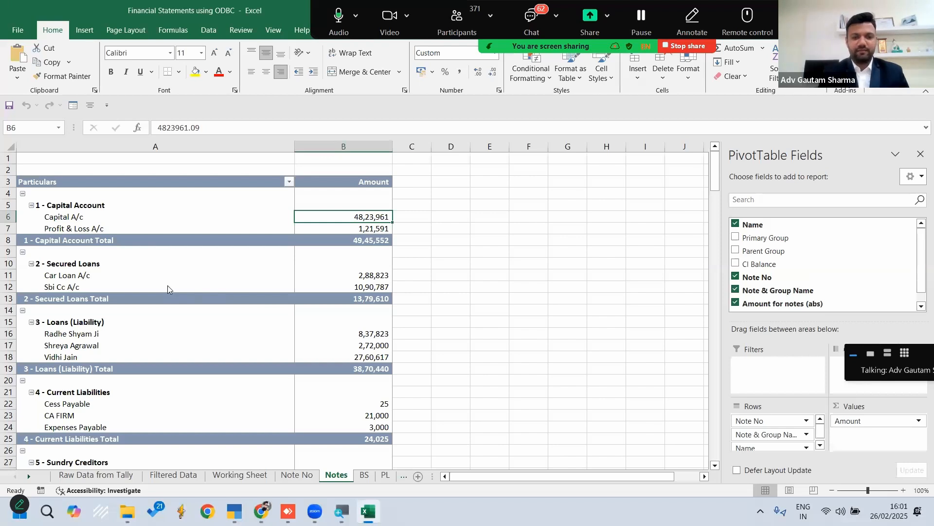
{"action": "key", "text": "ctrl+p"}
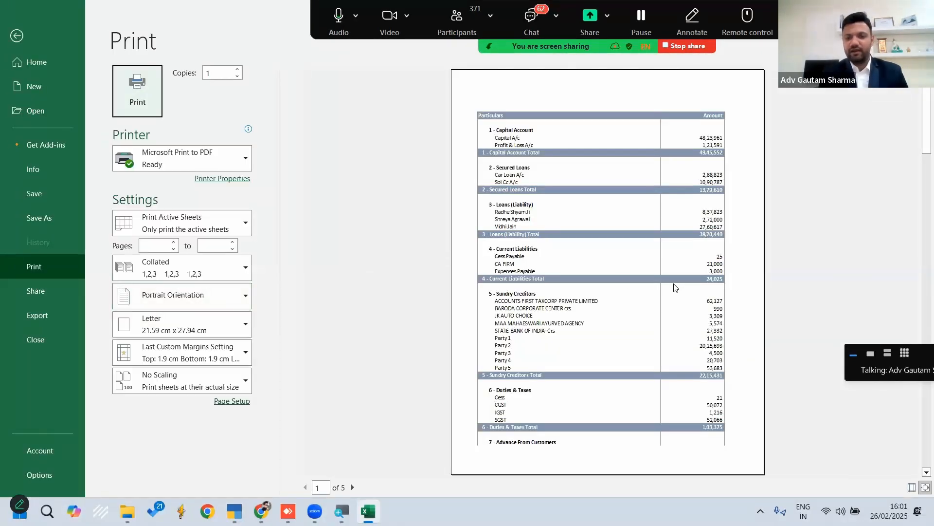
{"action": "scroll", "coordinate": [675, 289], "scroll_direction": "down", "scroll_amount": 3}
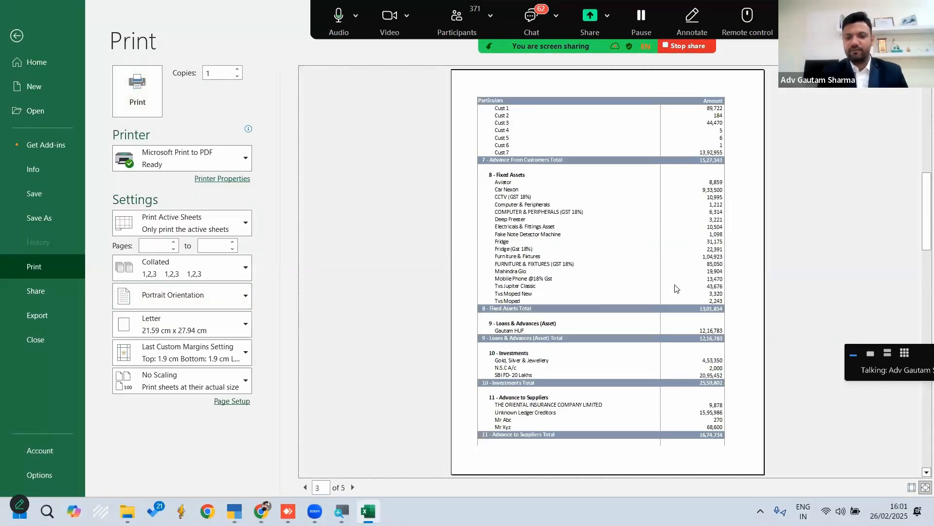
{"action": "key", "text": "Escape"}
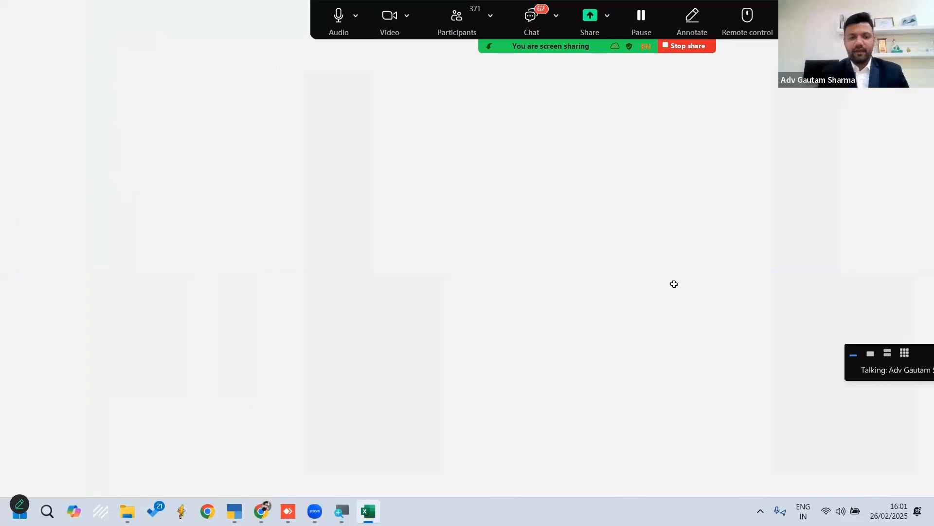
Review the balance sheet on BS and the trading and profit and loss account on PL, ending on BS
{"action": "left_click", "coordinate": [363, 478]}
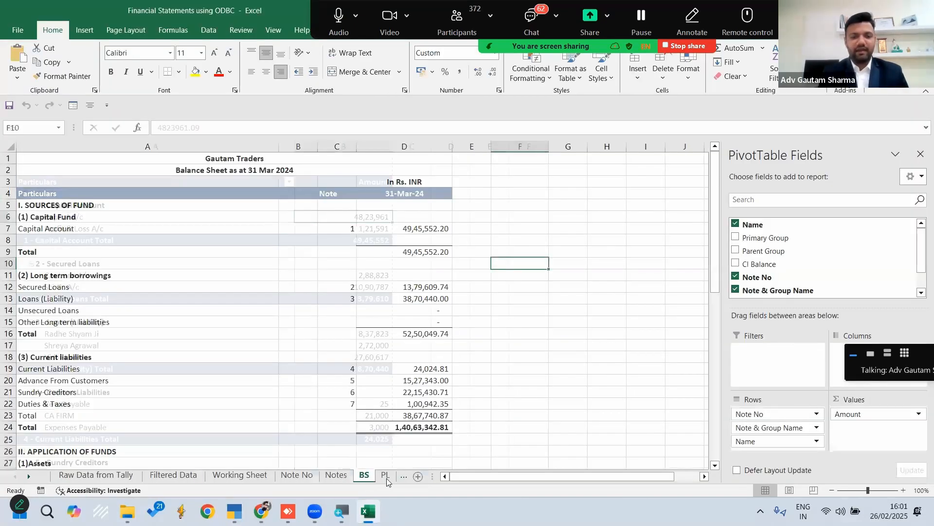
{"action": "left_click", "coordinate": [382, 478]}
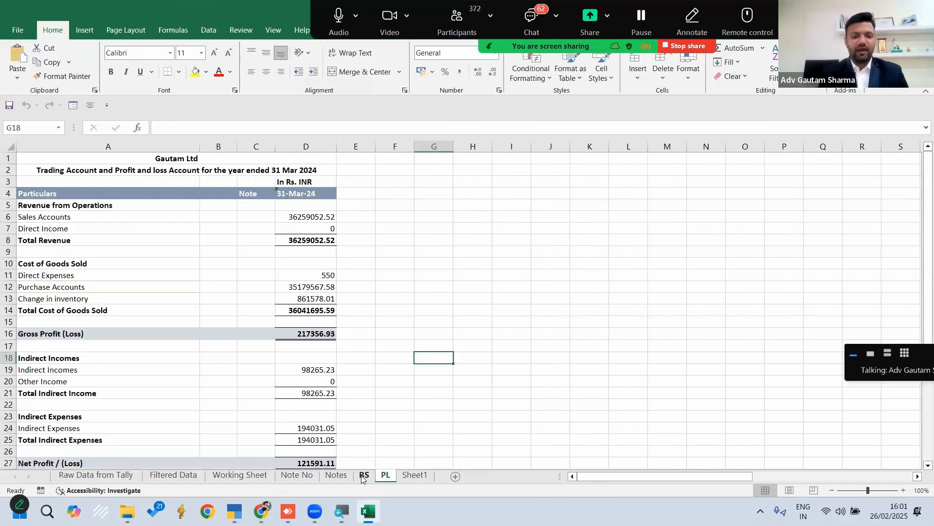
{"action": "left_click", "coordinate": [363, 477]}
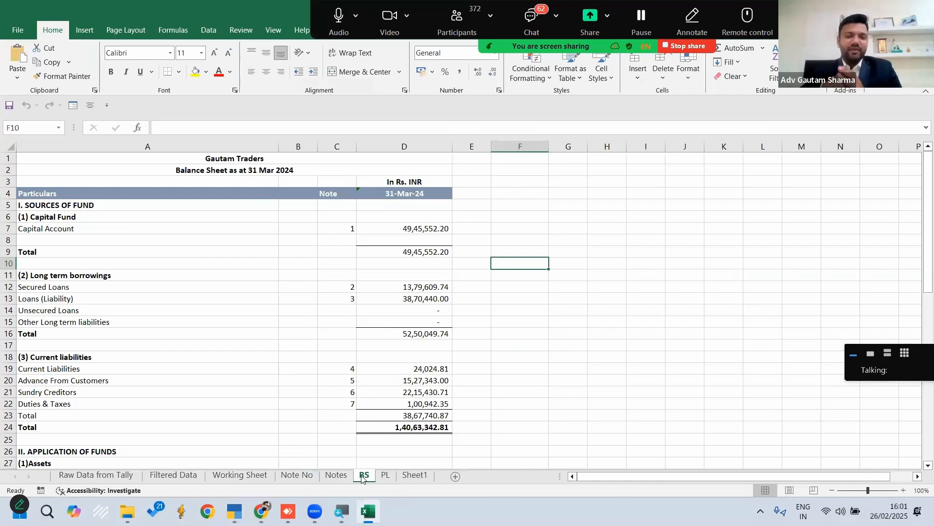
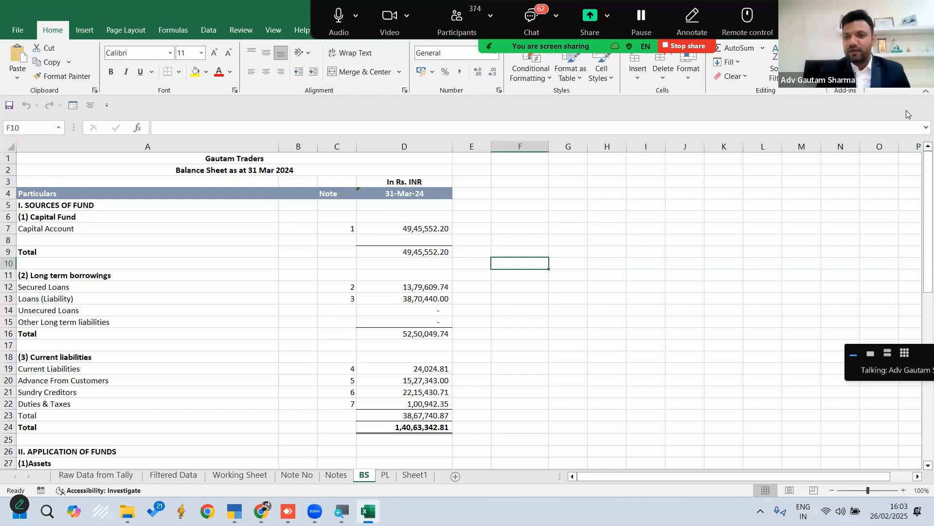
Close the Financial Statements using ODBC workbook without saving and return to the desktop
{"action": "left_click", "coordinate": [922, 9]}
{"action": "left_click", "coordinate": [503, 342]}
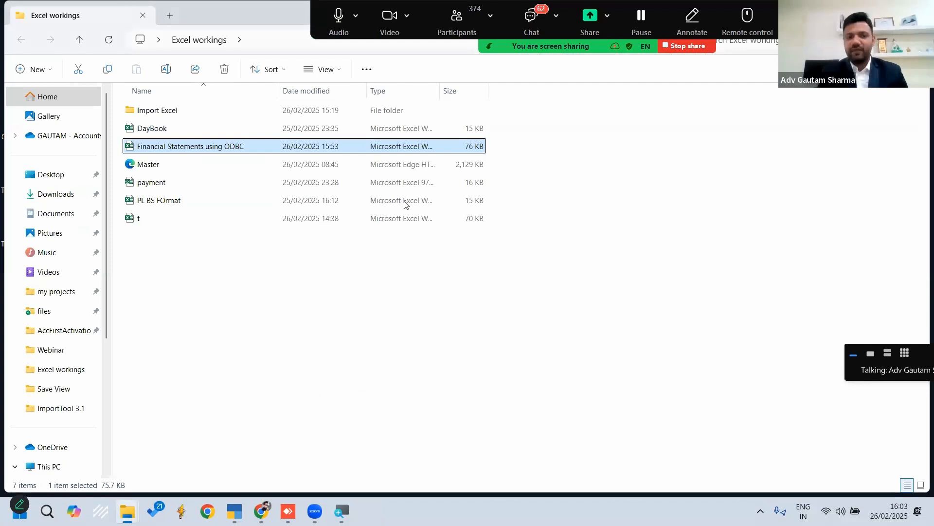
{"action": "key", "text": "super+d"}
{"action": "right_click", "coordinate": [207, 183]}
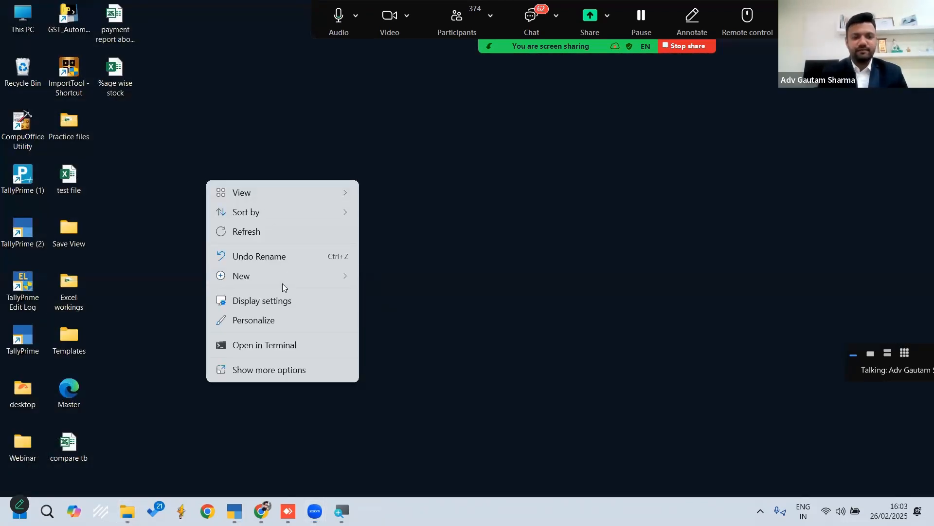
{"action": "left_click", "coordinate": [537, 269]}
Switch to TallyPrime, quit and restart it, and load the company 26th feb webinar
{"action": "mouse_move", "coordinate": [235, 511]}
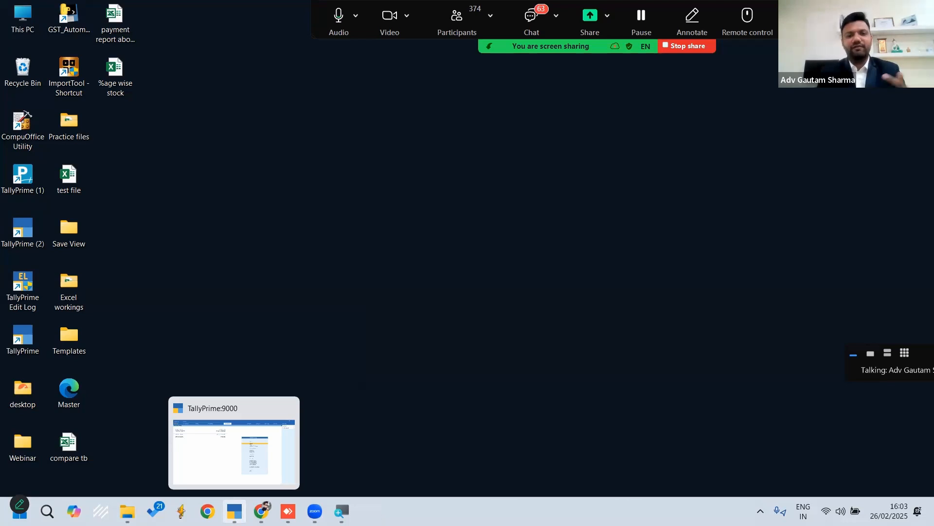
{"action": "left_click", "coordinate": [274, 462]}
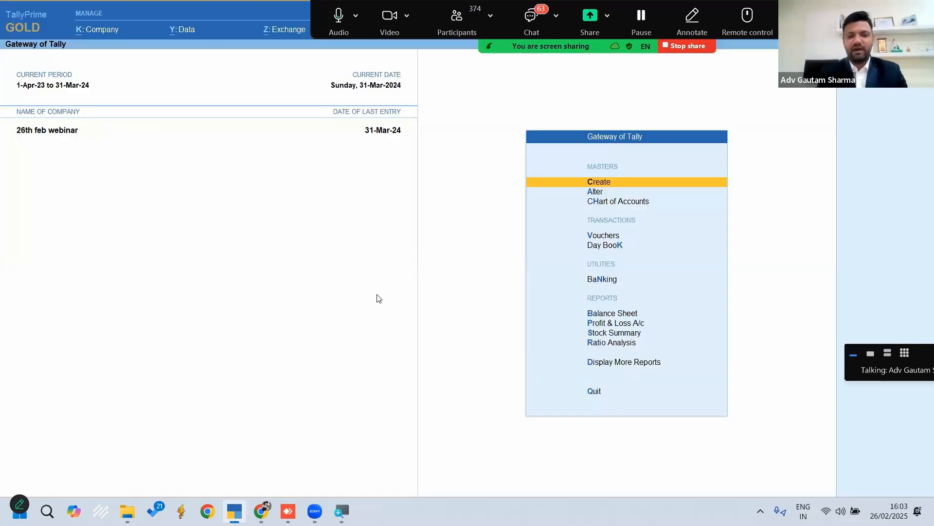
{"action": "key", "text": "Escape"}
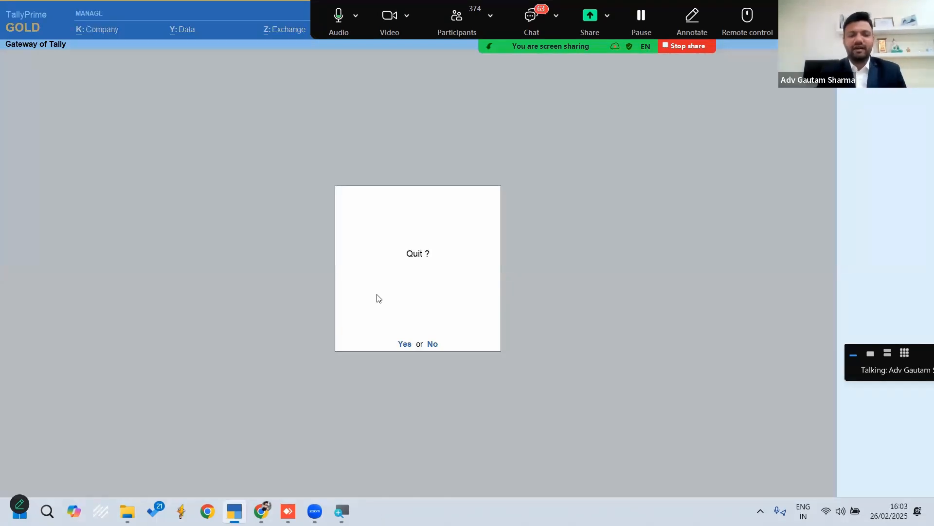
{"action": "key", "text": "Return"}
{"action": "key", "text": "super+7"}
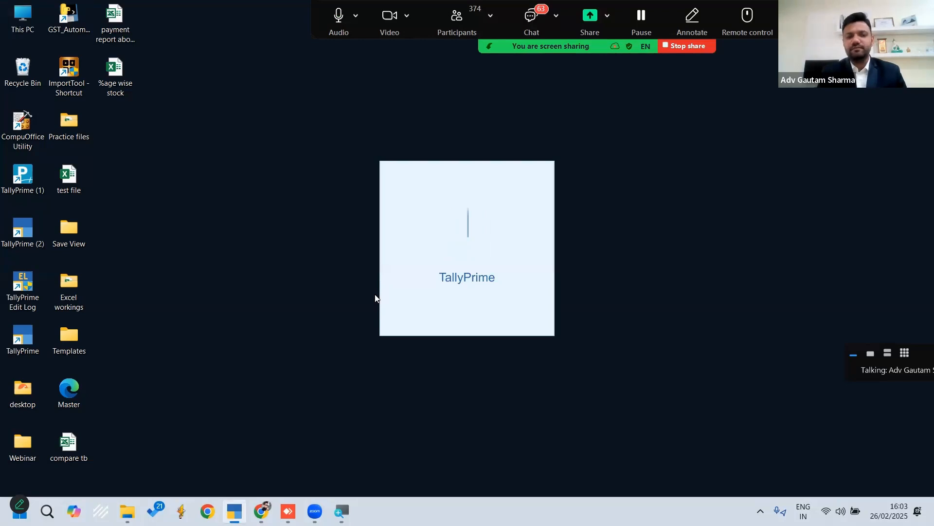
{"action": "key", "text": "Return"}
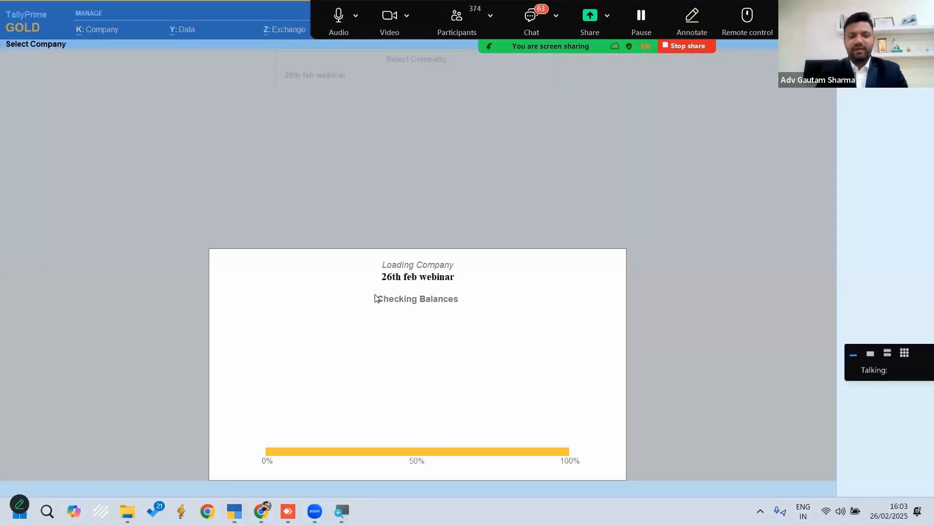
{"action": "key", "text": "n"}
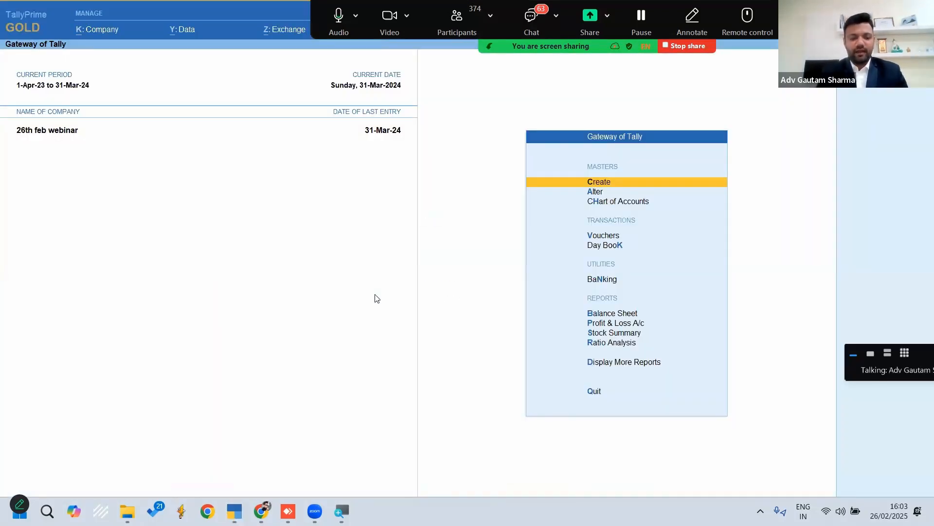
Create a new Microsoft Excel worksheet named financials on the desktop and open it
{"action": "key", "text": "super+d"}
{"action": "right_click", "coordinate": [278, 250]}
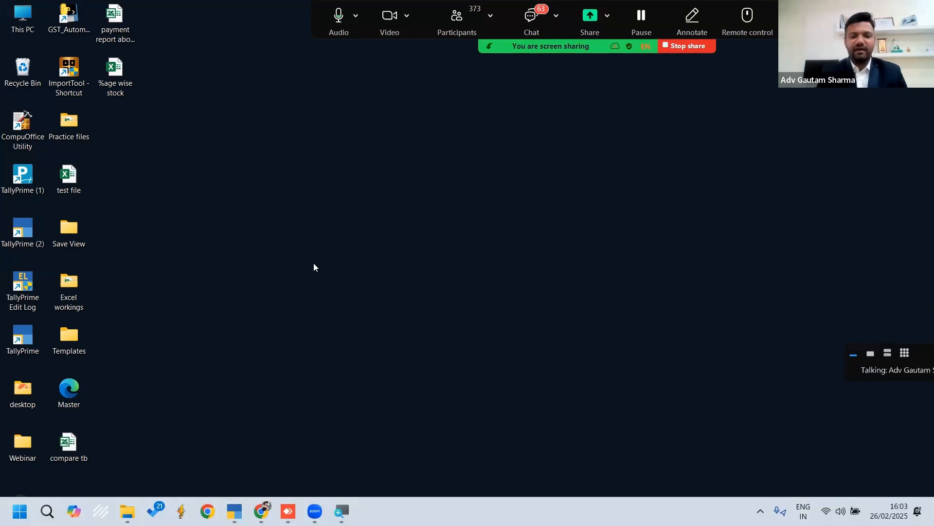
{"action": "mouse_move", "coordinate": [356, 349]}
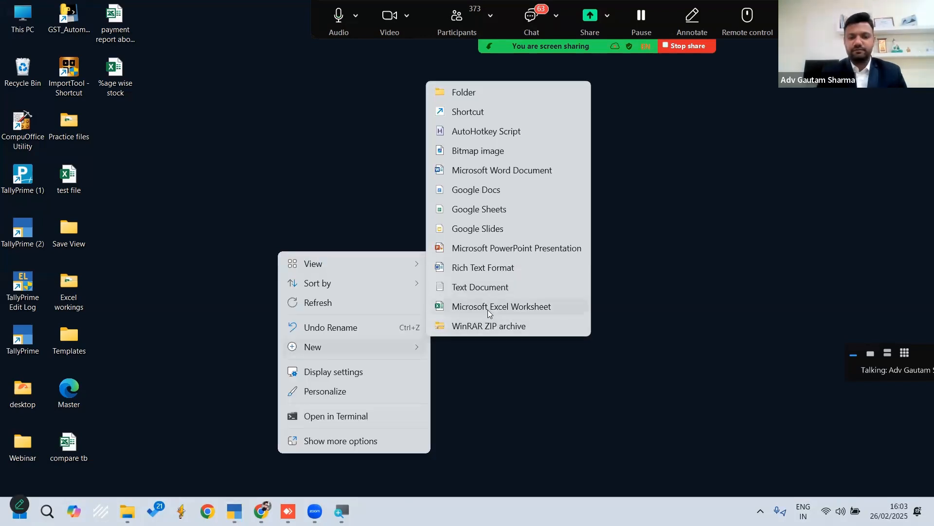
{"action": "left_click", "coordinate": [488, 306]}
{"action": "type", "text": "fina"}
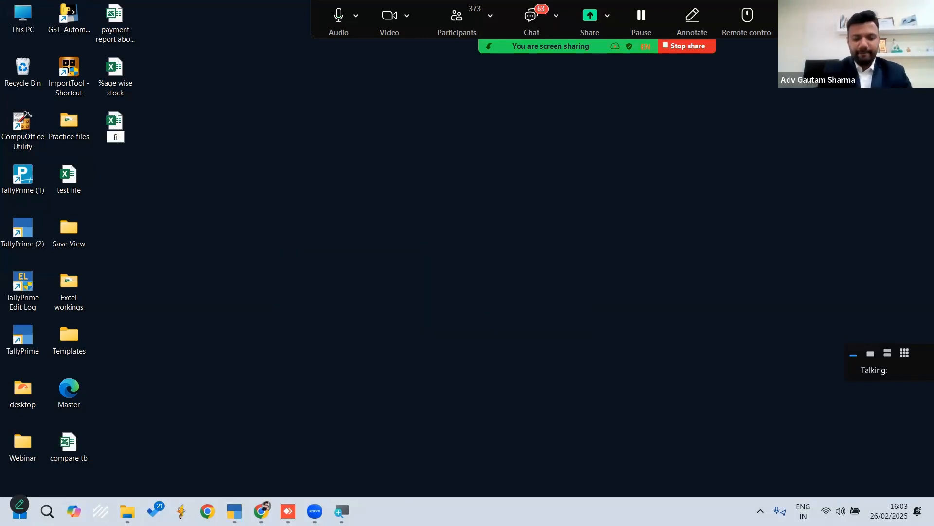
{"action": "type", "text": "ncials"}
{"action": "key", "text": "Return"}
{"action": "key", "text": "Return"}
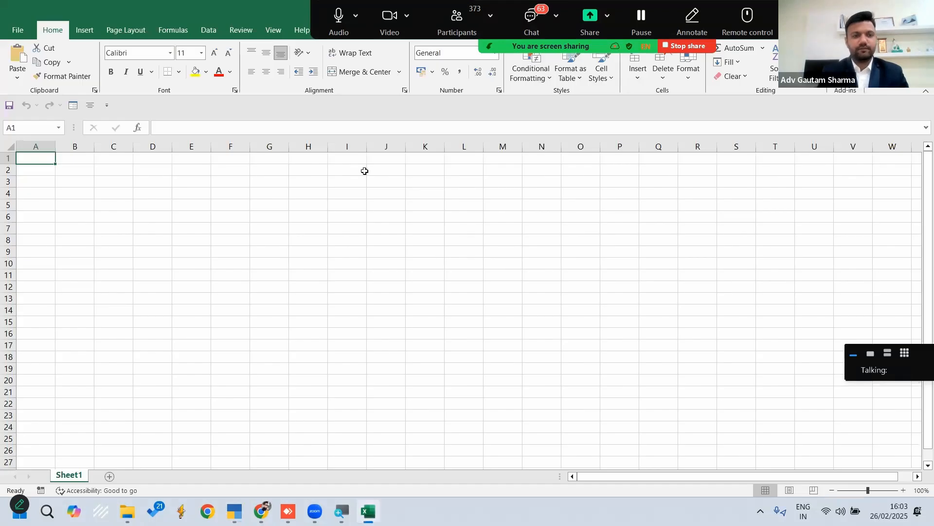
Look through Excel's data import sources, including Other Sources and the Microsoft Query legacy wizard
{"action": "left_click", "coordinate": [207, 31]}
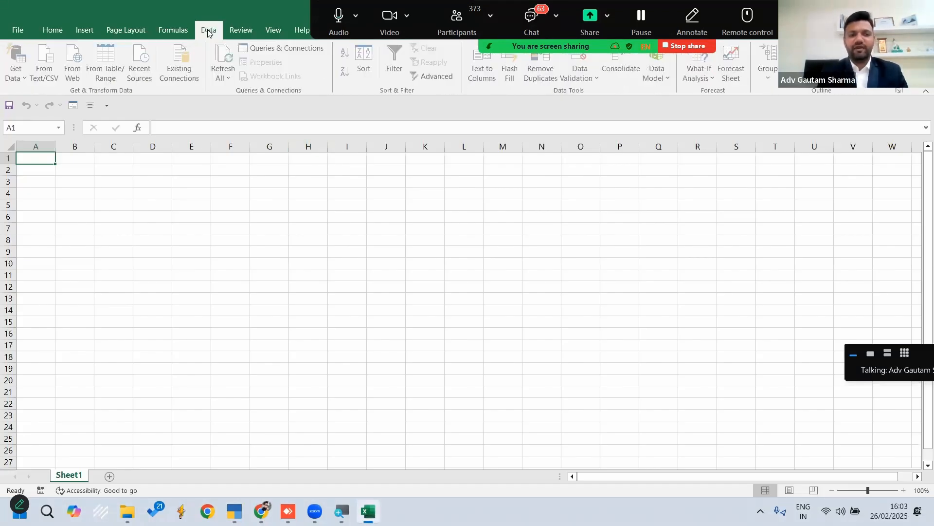
{"action": "left_click", "coordinate": [19, 81]}
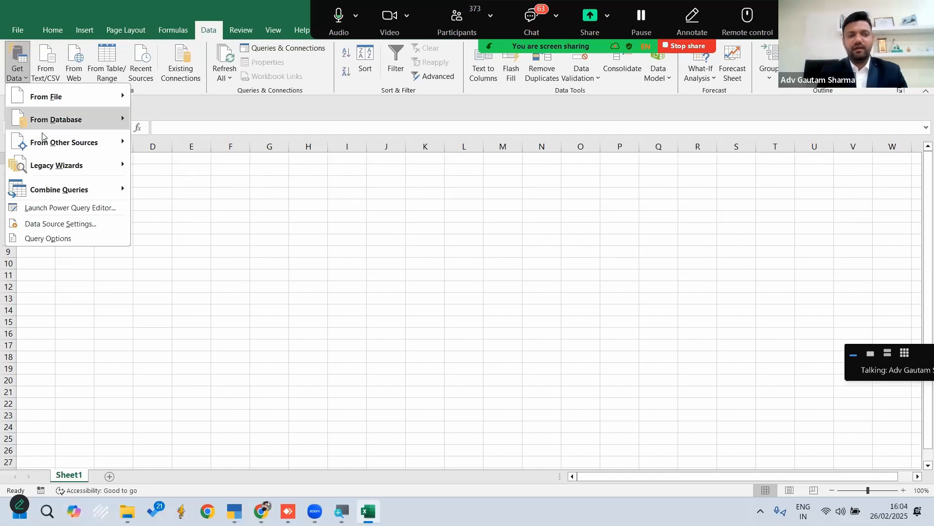
{"action": "mouse_move", "coordinate": [43, 137]}
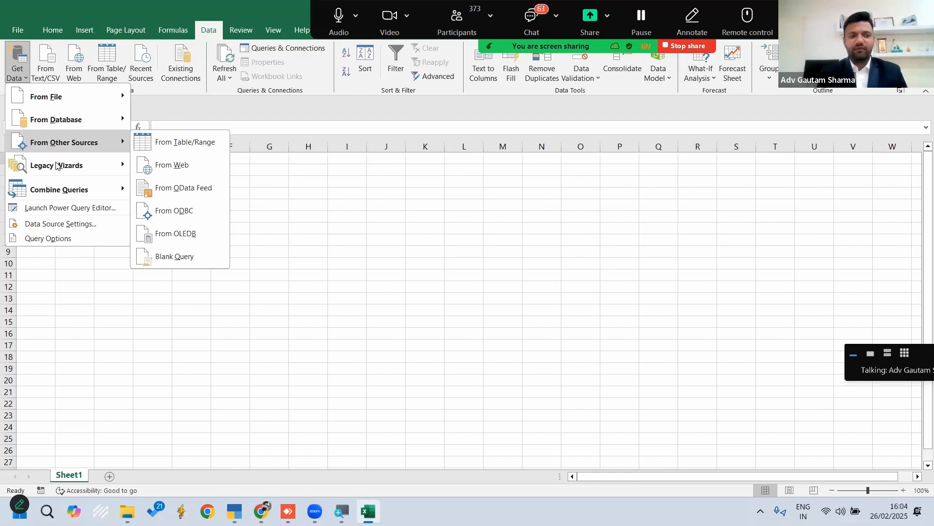
{"action": "mouse_move", "coordinate": [73, 165]}
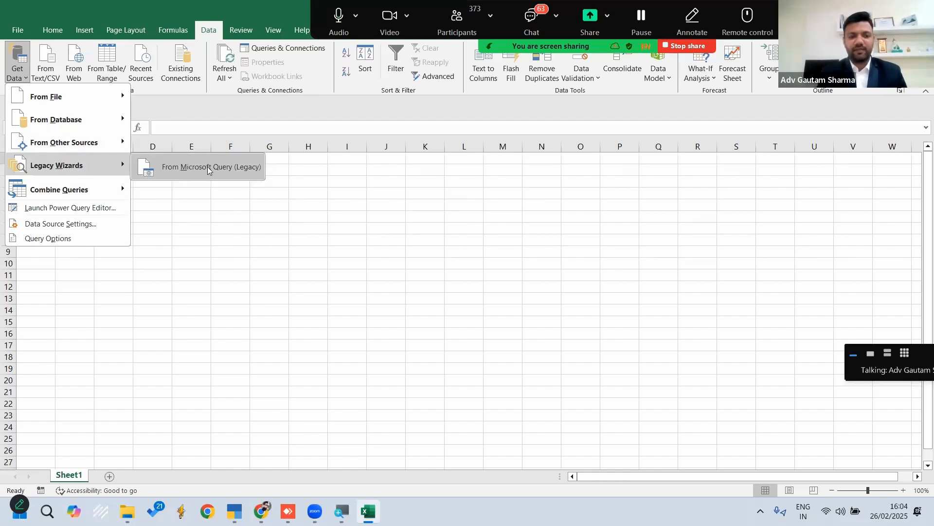
Check the From Microsoft Query (Legacy) setting in Excel's data options and accept the dialog
{"action": "left_click", "coordinate": [14, 31]}
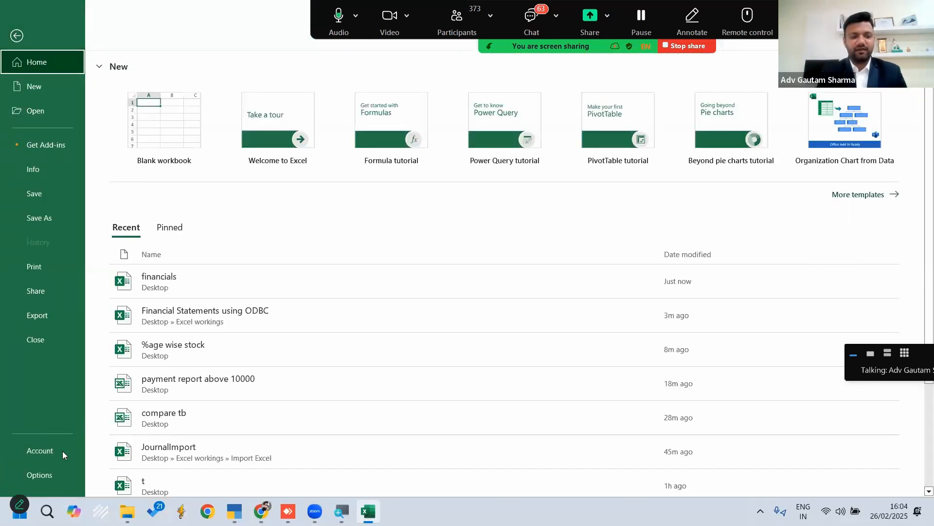
{"action": "left_click", "coordinate": [42, 474]}
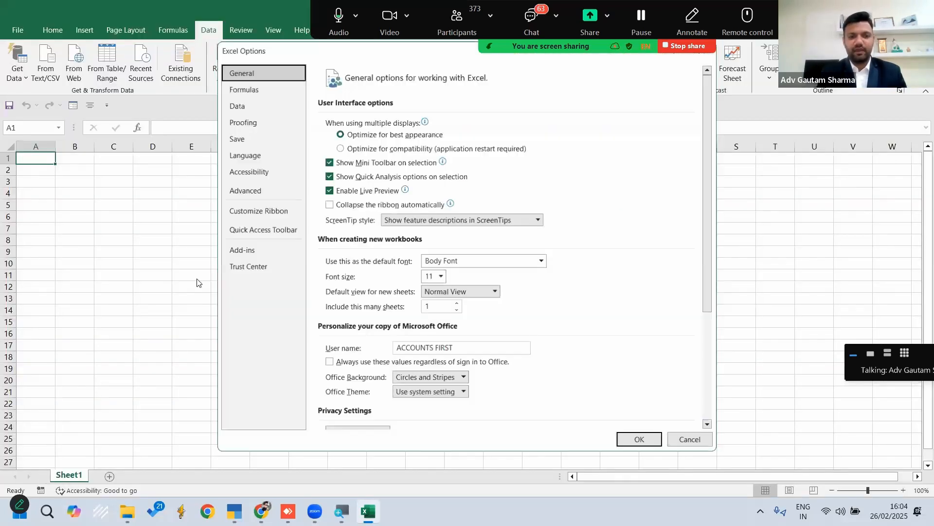
{"action": "left_click", "coordinate": [256, 193]}
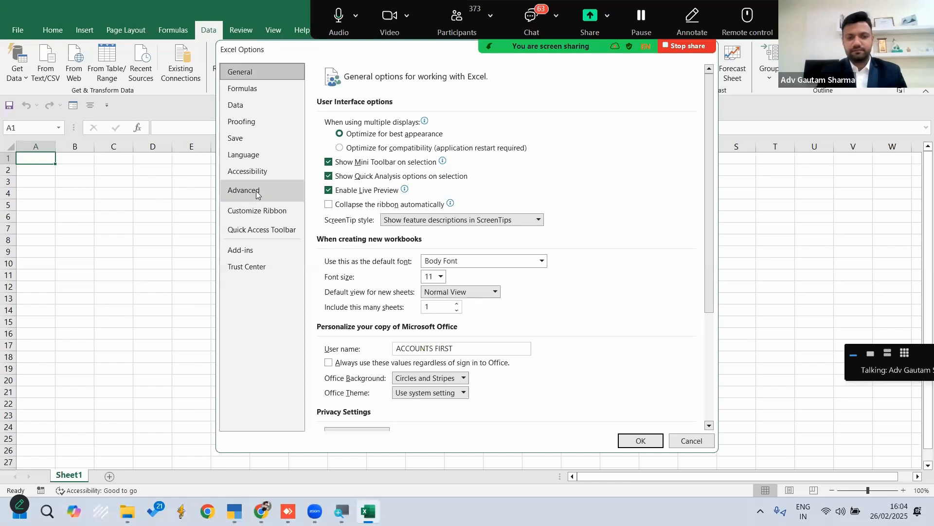
{"action": "left_click", "coordinate": [248, 269]}
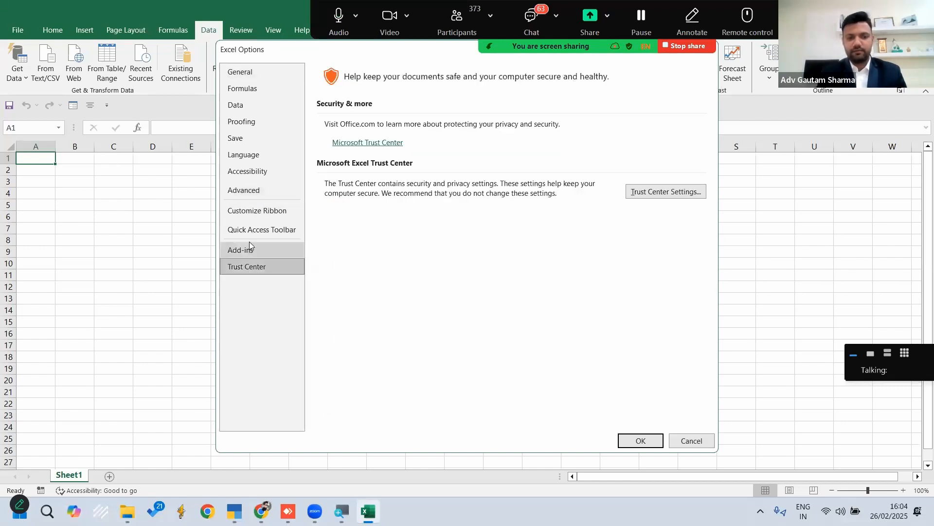
{"action": "left_click", "coordinate": [250, 250]}
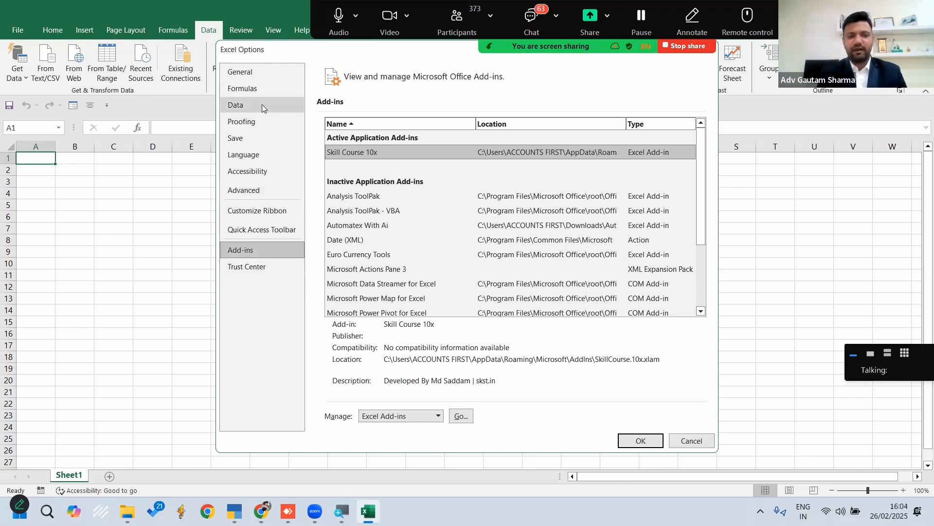
{"action": "left_click", "coordinate": [258, 105]}
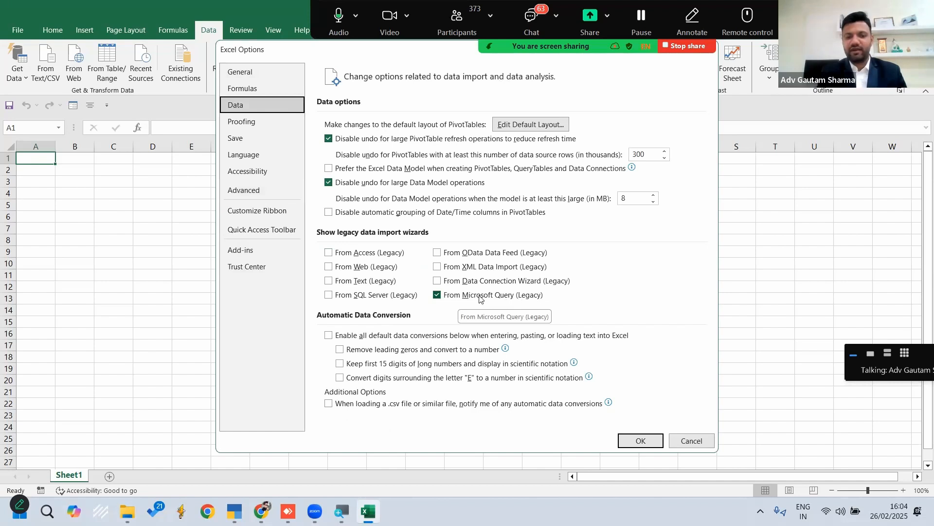
{"action": "left_click", "coordinate": [641, 440]}
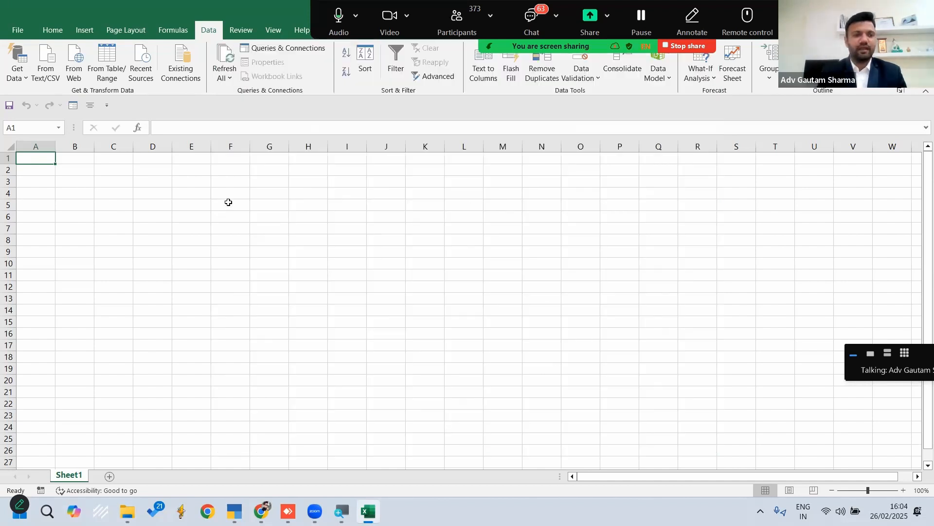
View the available databases in the Microsoft Query data source dialog and close it without choosing one
{"action": "left_click", "coordinate": [21, 78]}
{"action": "mouse_move", "coordinate": [100, 168]}
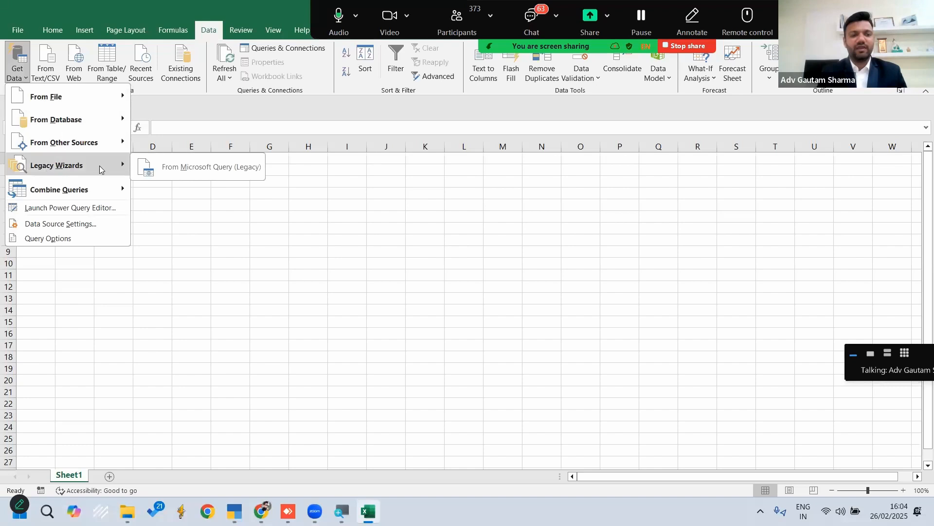
{"action": "left_click", "coordinate": [204, 168]}
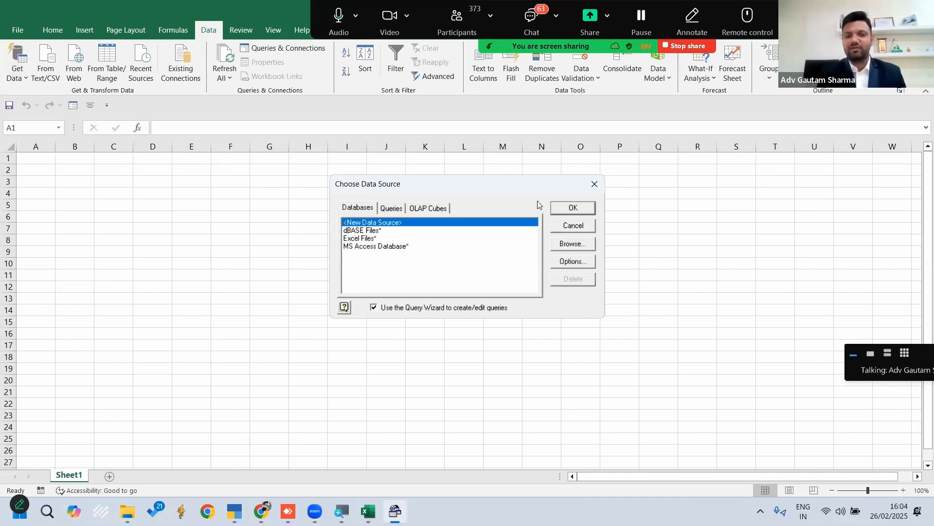
{"action": "left_click", "coordinate": [595, 184]}
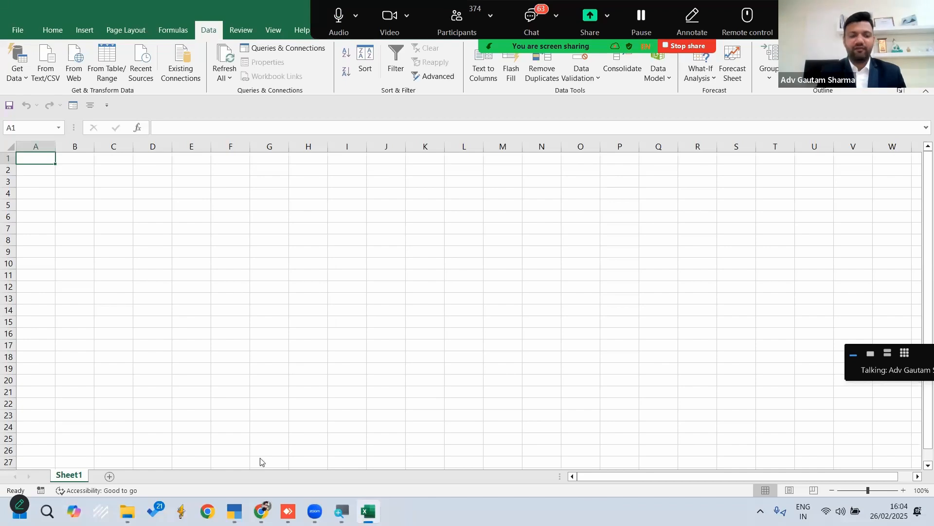
Switch to TallyPrime, quit it, and return to the desktop
{"action": "left_click", "coordinate": [234, 511]}
{"action": "key", "text": "Escape"}
{"action": "key", "text": "Return"}
{"action": "key", "text": "super+d"}
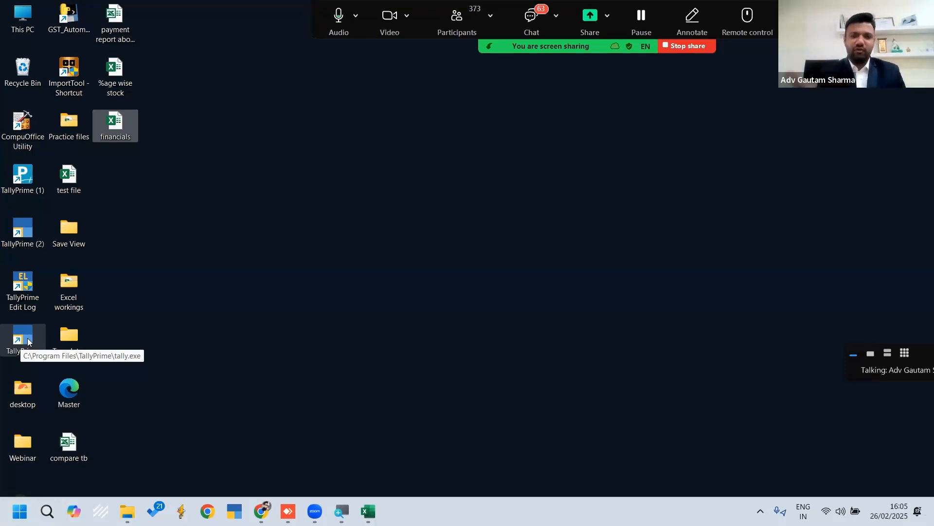
Set the TallyPrime desktop shortcut to run as an administrator and relaunch TallyPrime from it
{"action": "left_click", "coordinate": [18, 336]}
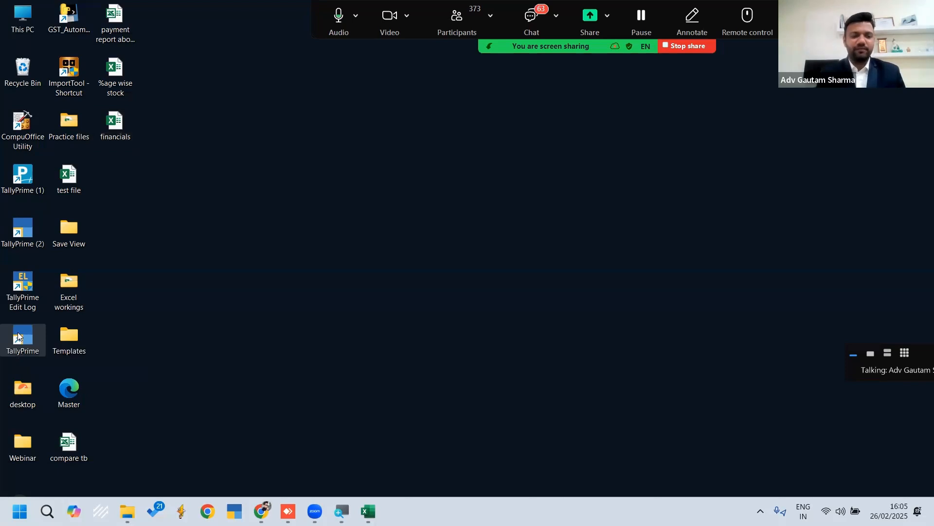
{"action": "right_click", "coordinate": [18, 336]}
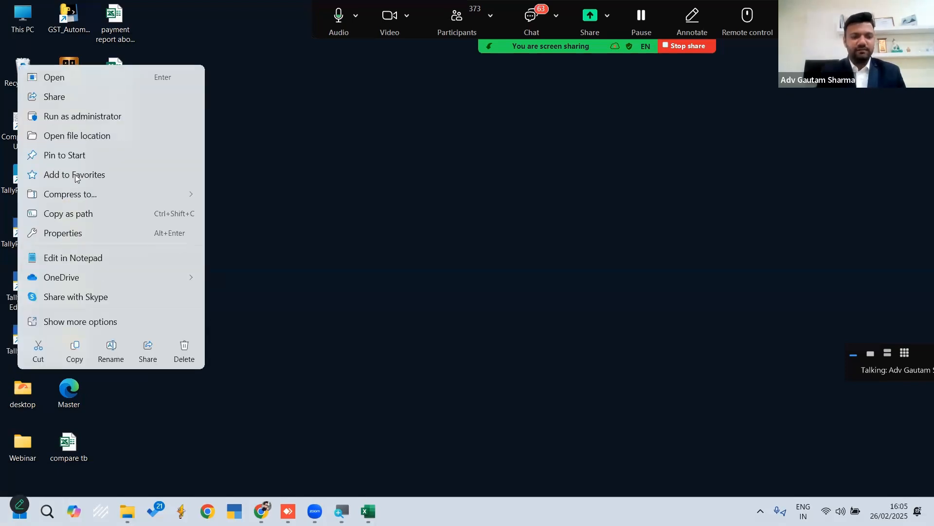
{"action": "left_click", "coordinate": [73, 232]}
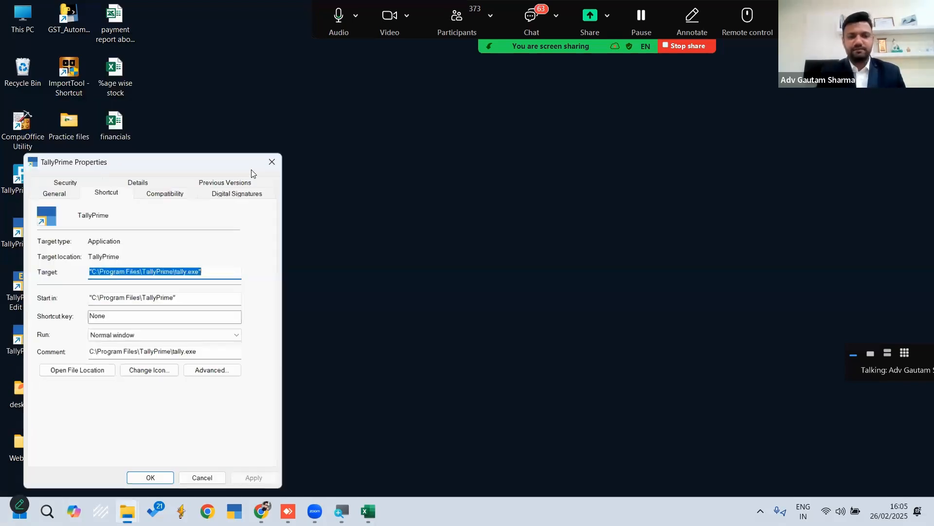
{"action": "left_click", "coordinate": [170, 193]}
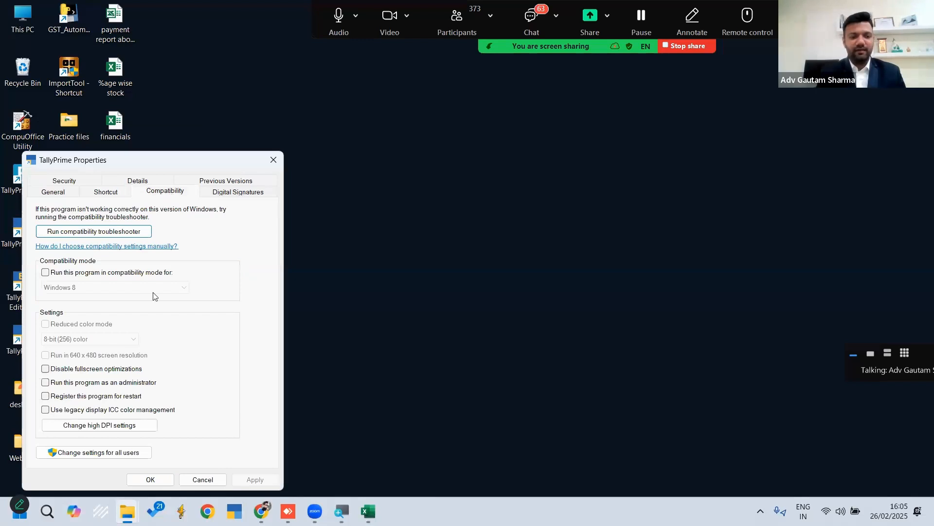
{"action": "left_click", "coordinate": [45, 383]}
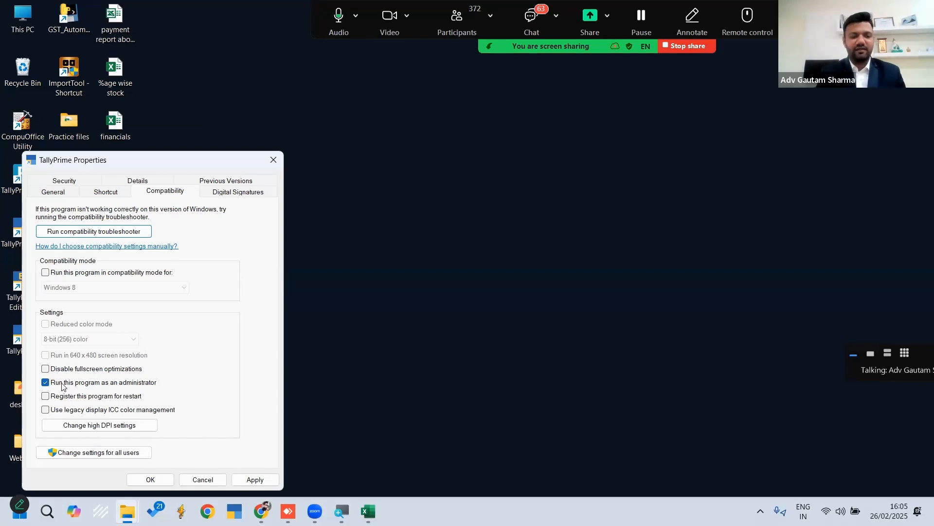
{"action": "left_click", "coordinate": [252, 481]}
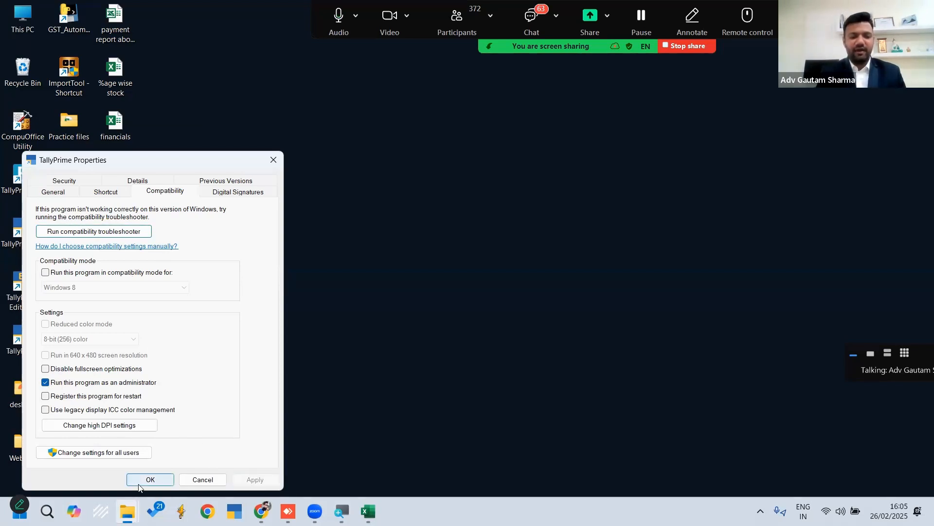
{"action": "left_click", "coordinate": [149, 480]}
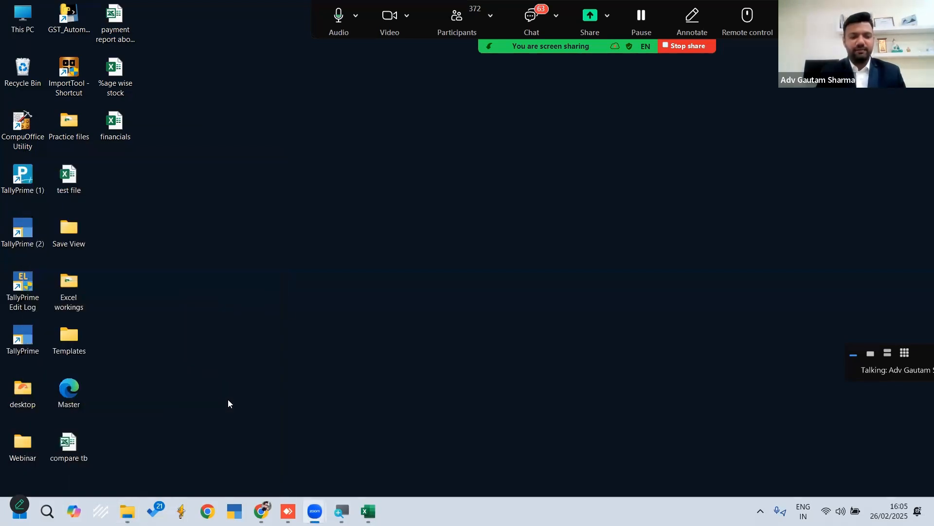
{"action": "double_click", "coordinate": [30, 335]}
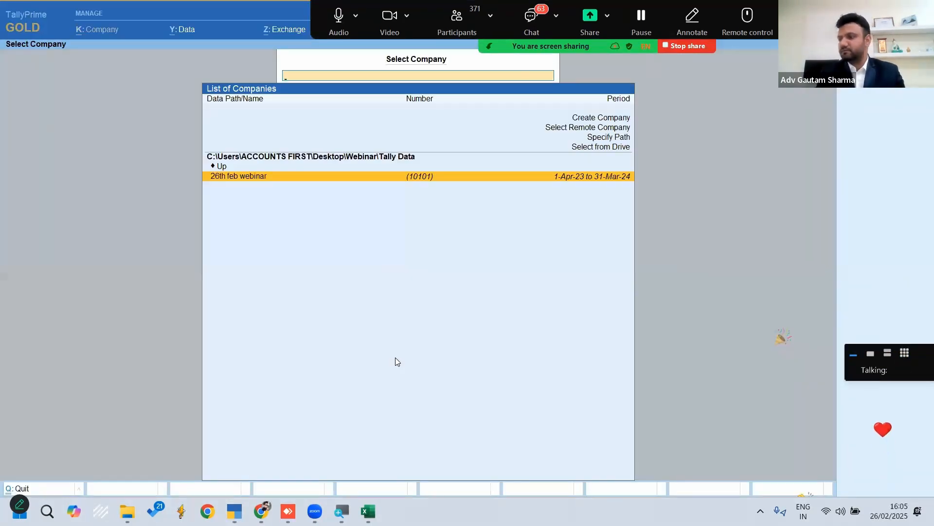
Open the company "26th feb webinar" in TallyPrime and switch to the blank Excel workbook
{"action": "key", "text": "Return"}
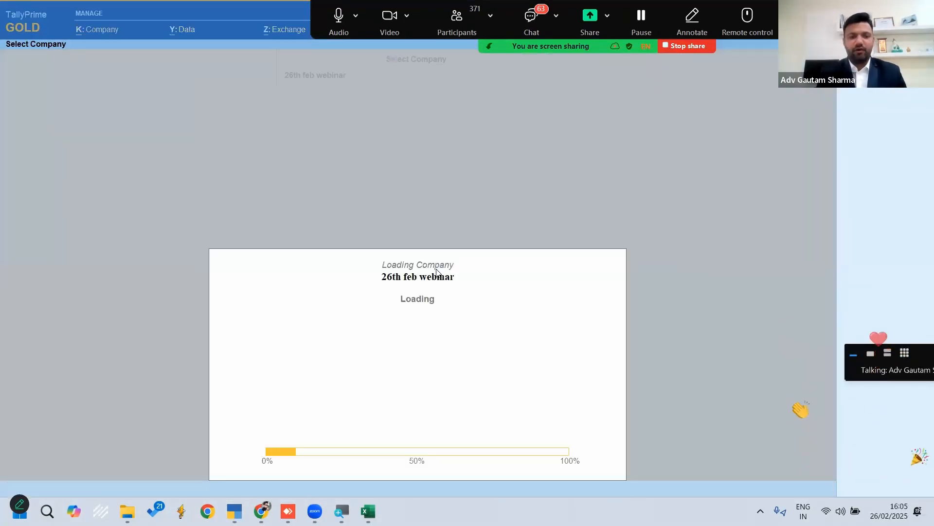
{"action": "key", "text": "n"}
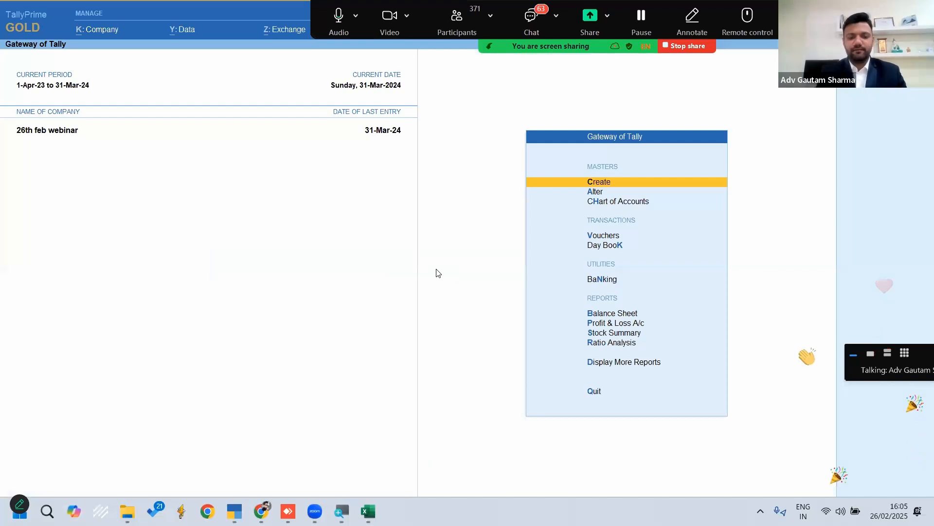
{"action": "left_click", "coordinate": [369, 511]}
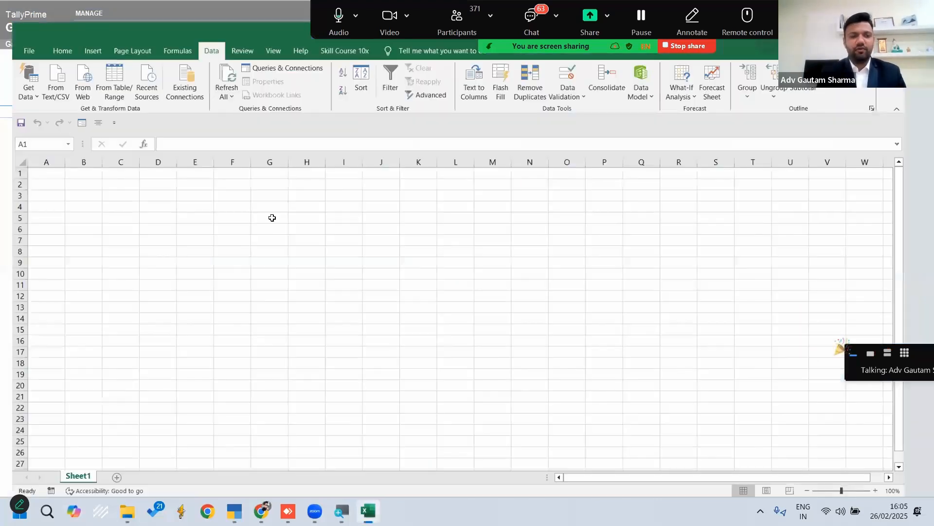
Start a legacy Microsoft Query in Excel on the first TallyODBC64_9000 data source
{"action": "left_click", "coordinate": [19, 73]}
{"action": "mouse_move", "coordinate": [100, 165]}
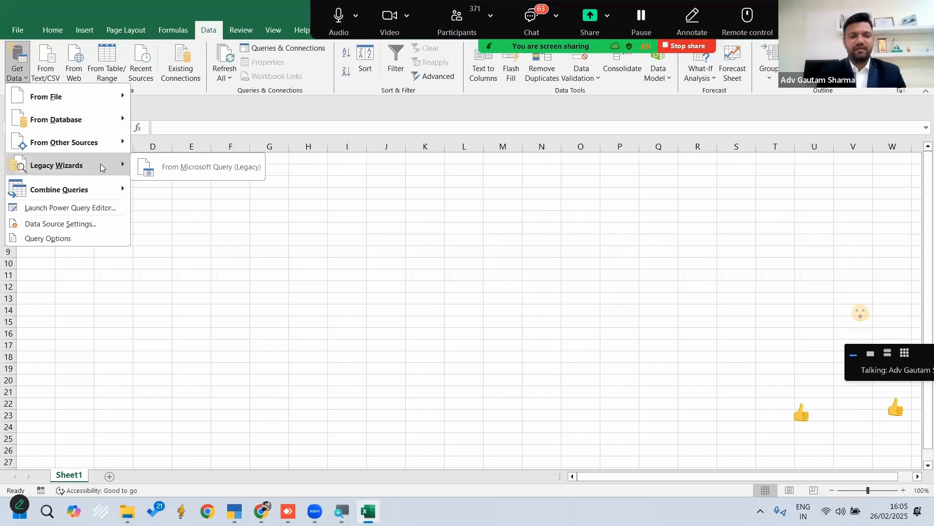
{"action": "left_click", "coordinate": [190, 166]}
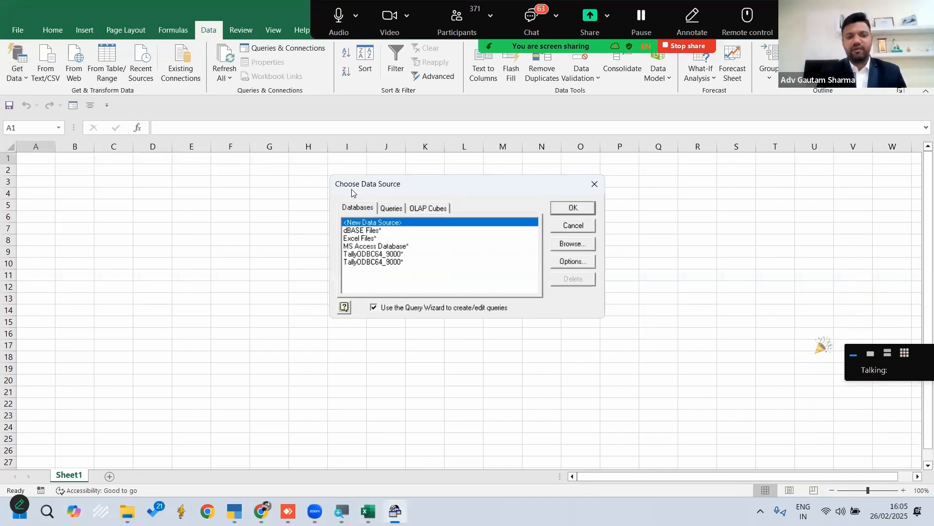
{"action": "left_click", "coordinate": [396, 254]}
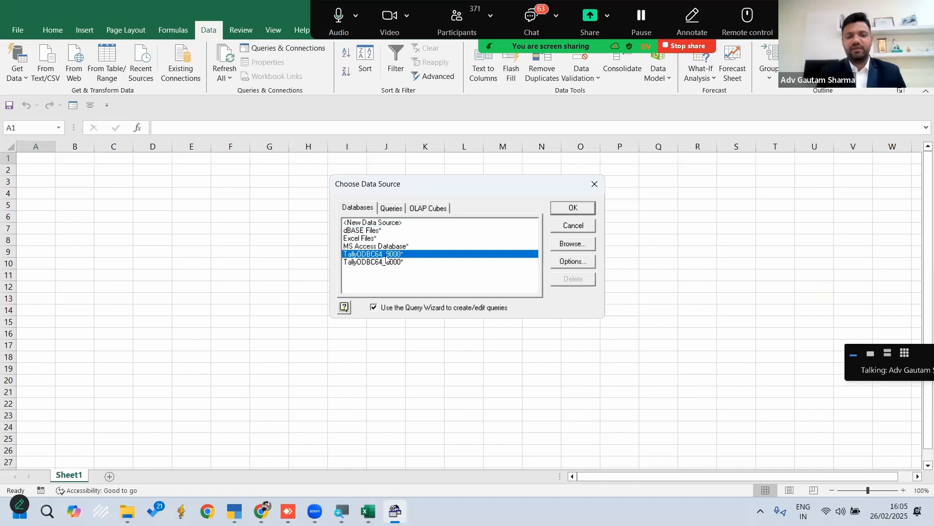
{"action": "left_click", "coordinate": [574, 208]}
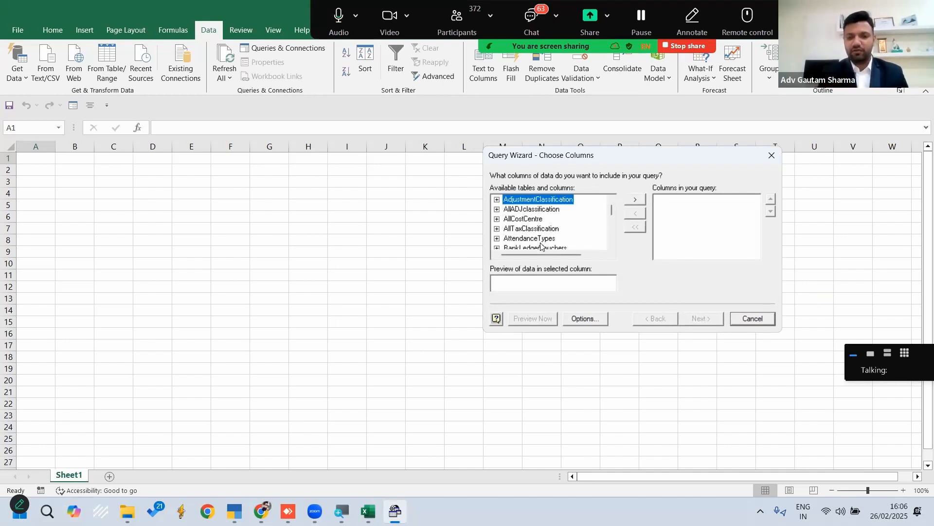
Find the Ledger table among the query's available tables and expand it to show its columns
{"action": "left_click_drag", "start_coordinate": [612, 212], "coordinate": [612, 203]}
{"action": "left_click", "coordinate": [524, 220]}
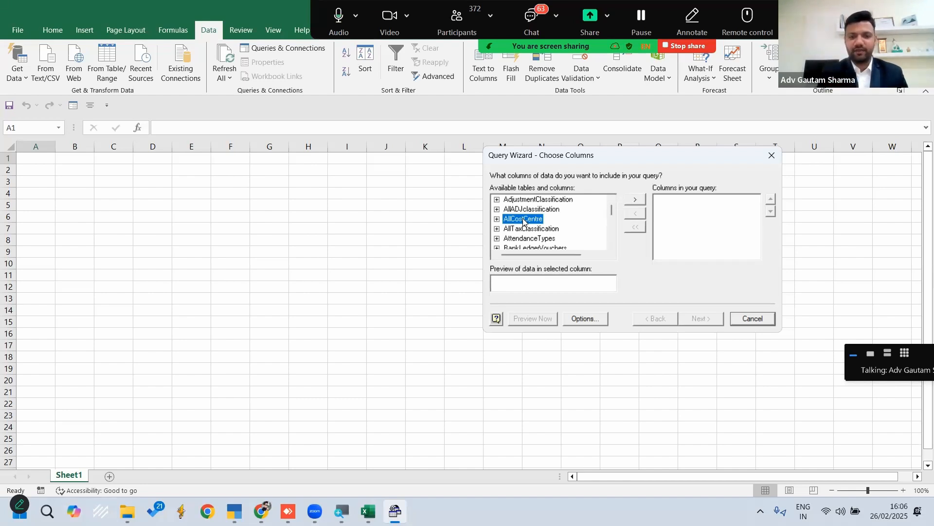
{"action": "key", "text": "l"}
{"action": "key", "text": "l"}
{"action": "key", "text": "l"}
{"action": "key", "text": "l"}
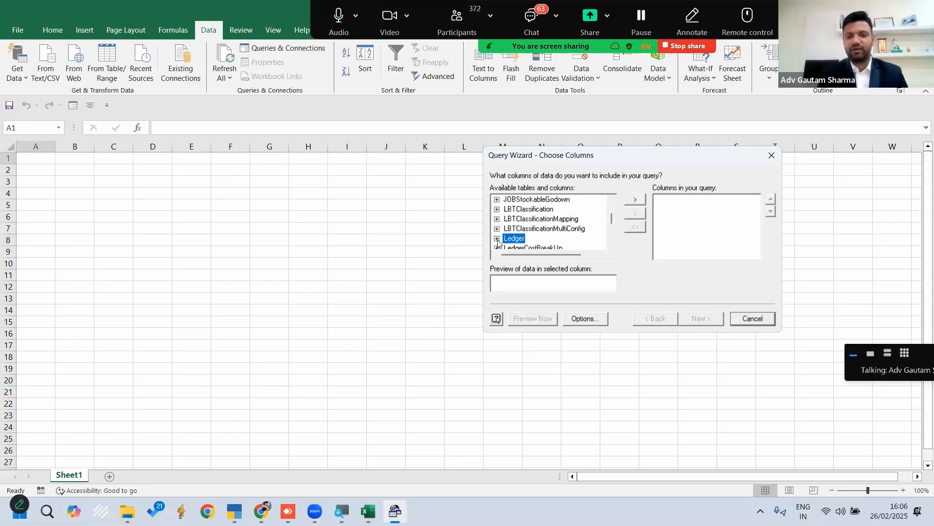
{"action": "left_click", "coordinate": [497, 239]}
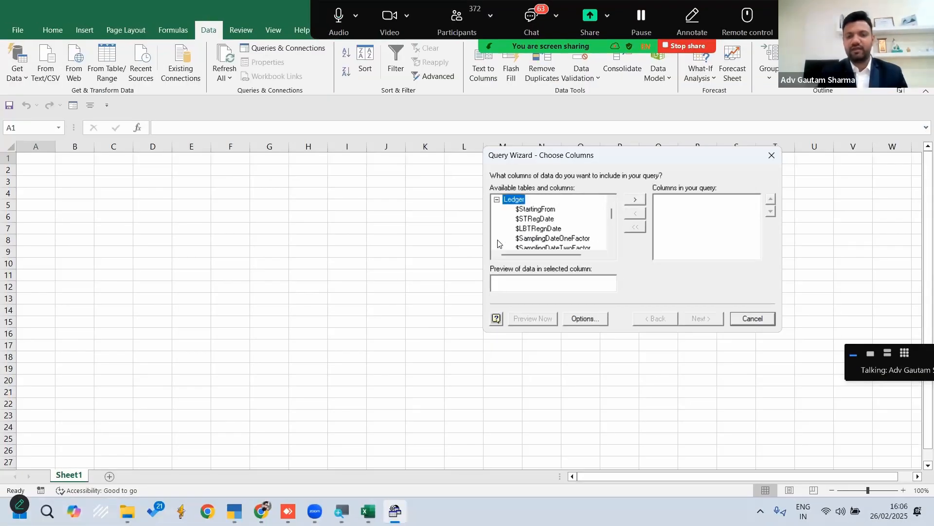
Add the Ledger table's $Name column to the query
{"action": "left_click", "coordinate": [533, 219]}
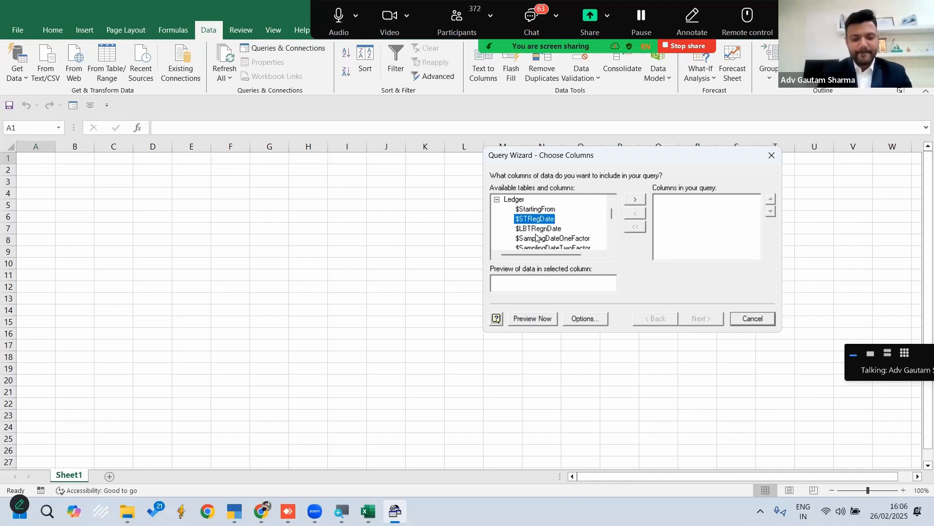
{"action": "key", "text": "Down"}
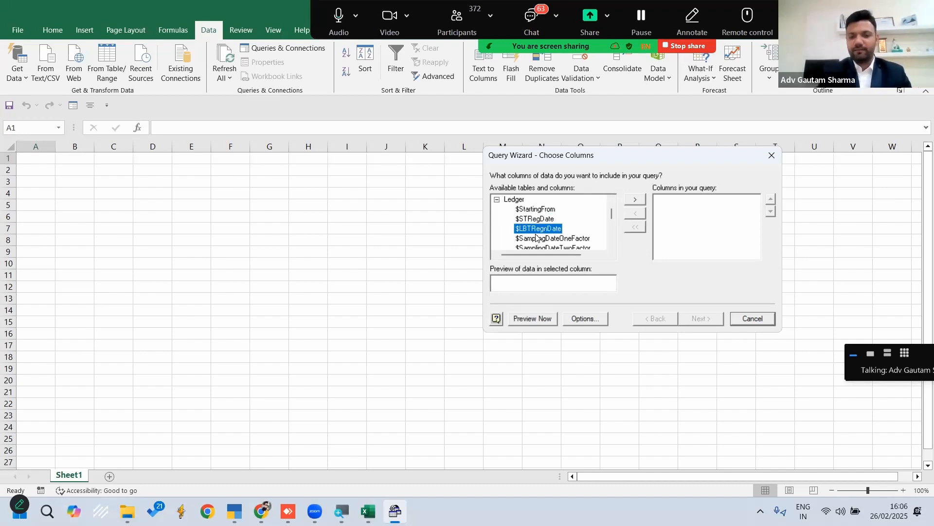
{"action": "key", "text": "n"}
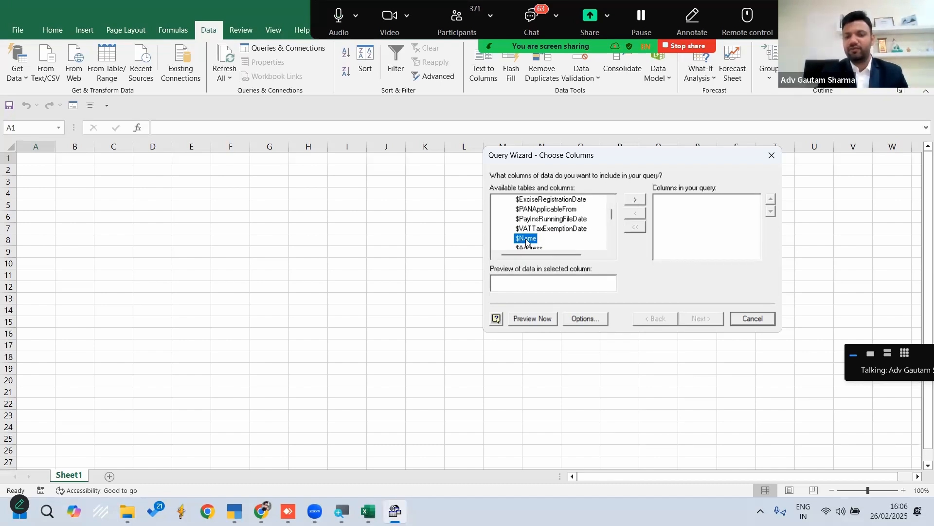
{"action": "left_click", "coordinate": [633, 203]}
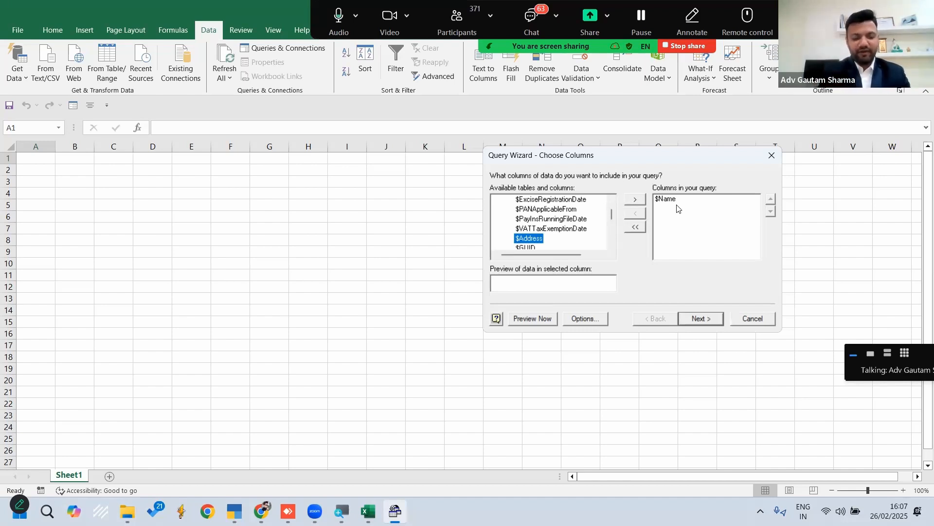
Add the Ledger table's $_PrimaryGroup column to the query
{"action": "key", "text": "Down"}
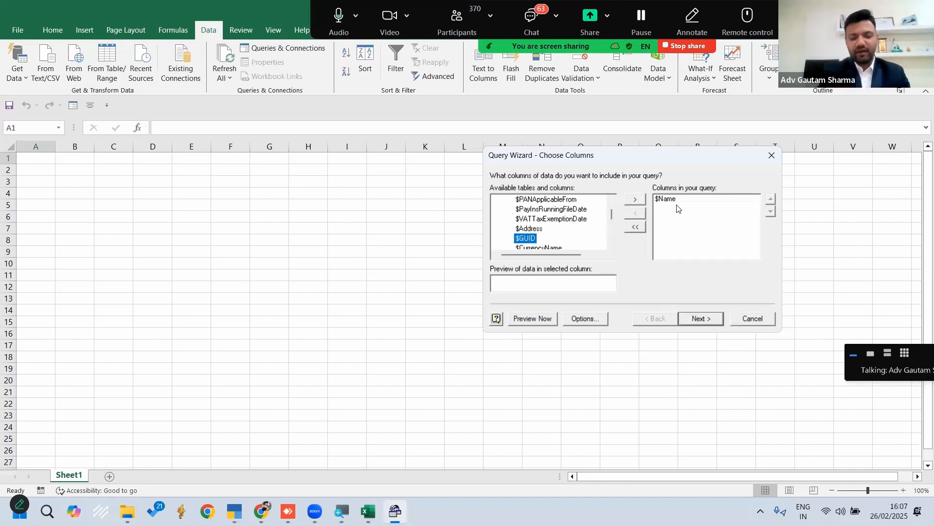
{"action": "key", "text": "Down"}
{"action": "key", "text": "Down"}
{"action": "key", "text": "Down"}
{"action": "key", "text": "Down"}
{"action": "key", "text": "Down"}
{"action": "key", "text": "Down"}
{"action": "key", "text": "Down"}
{"action": "key", "text": "Down"}
{"action": "key", "text": "Down"}
{"action": "key", "text": "Down"}
{"action": "key", "text": "Down"}
{"action": "key", "text": "Down"}
{"action": "key", "text": "Down"}
{"action": "key", "text": "Down"}
{"action": "key", "text": "Down"}
{"action": "key", "text": "Down"}
{"action": "key", "text": "Down"}
{"action": "key", "text": "Down"}
{"action": "key", "text": "Down"}
{"action": "key", "text": "Down"}
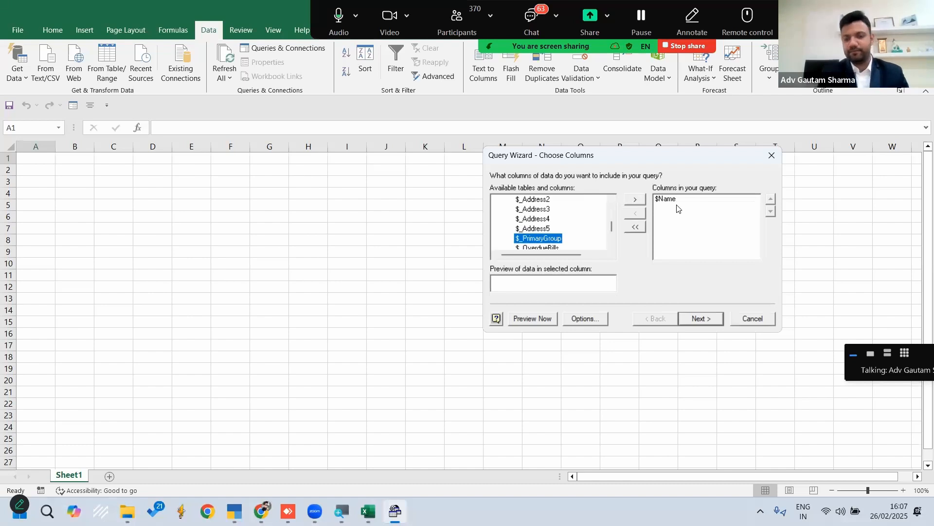
{"action": "left_click", "coordinate": [632, 200]}
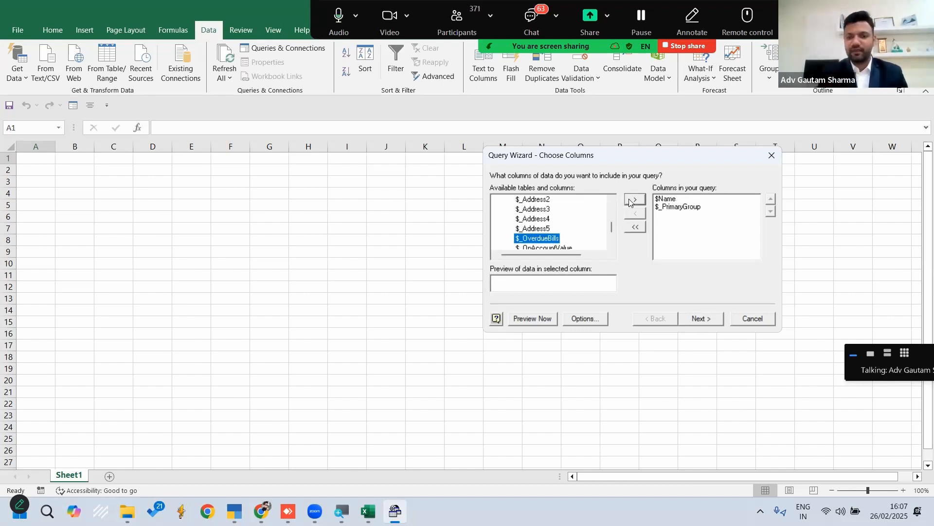
Look through the Ledger table's remaining columns for the next field to include in the query
{"action": "scroll", "coordinate": [613, 238], "scroll_direction": "down", "scroll_amount": 5}
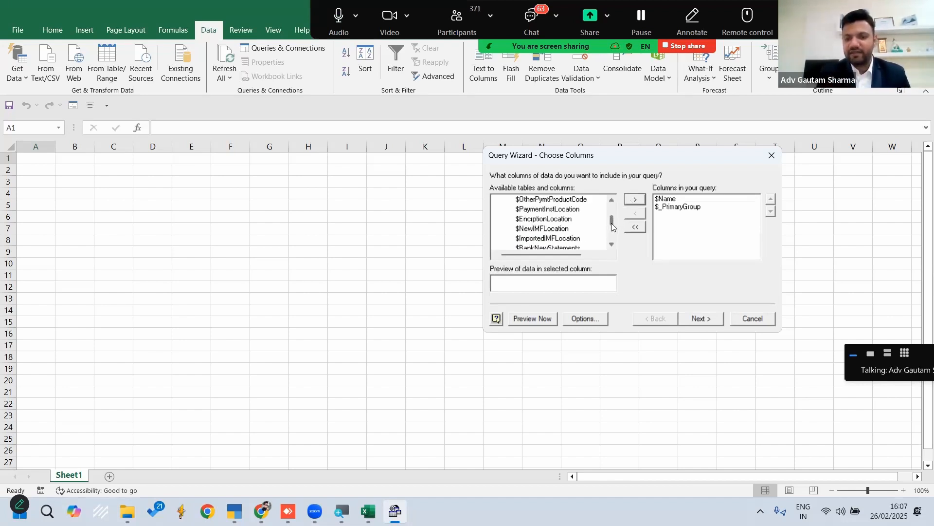
{"action": "scroll", "coordinate": [612, 237], "scroll_direction": "up", "scroll_amount": 5}
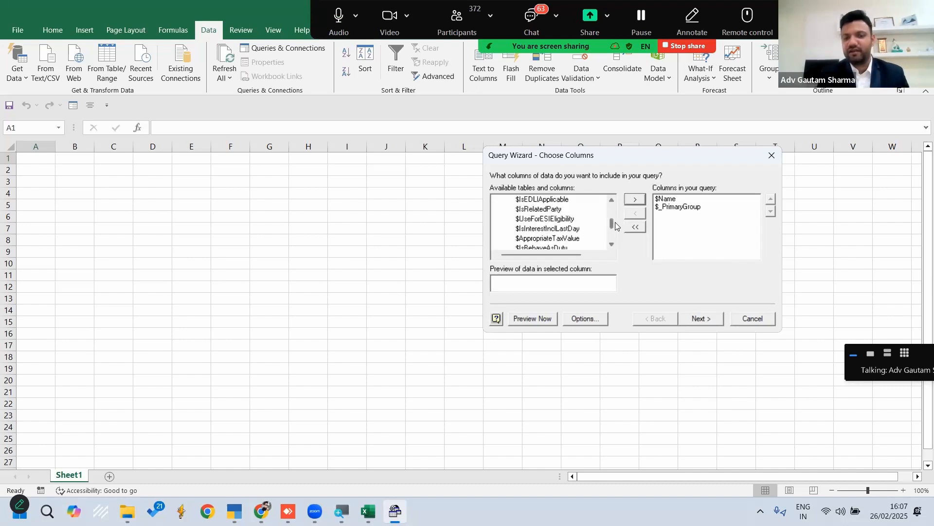
{"action": "left_click", "coordinate": [547, 220]}
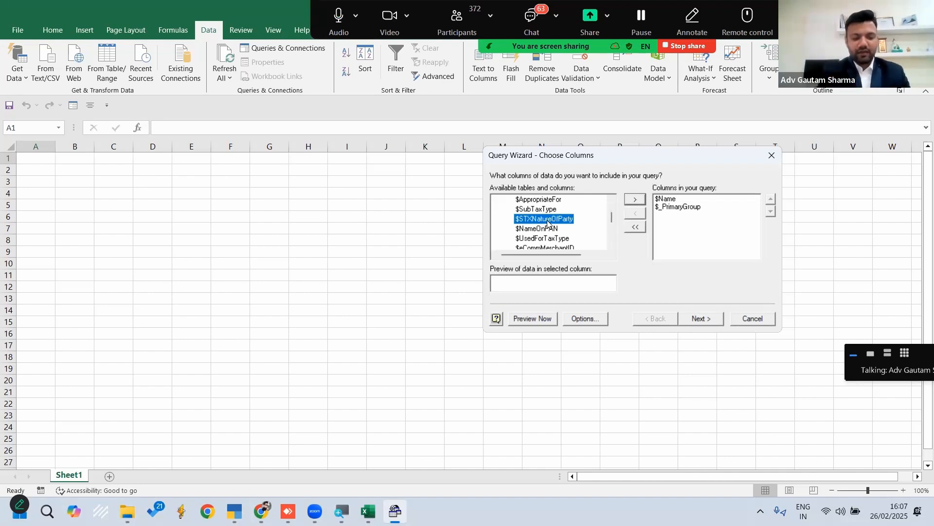
{"action": "key", "text": "Down"}
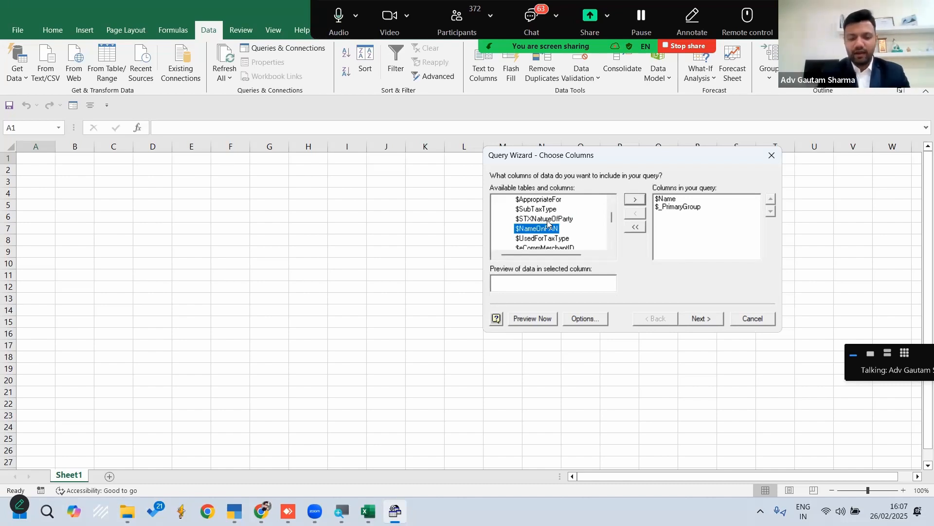
{"action": "key", "text": "Down"}
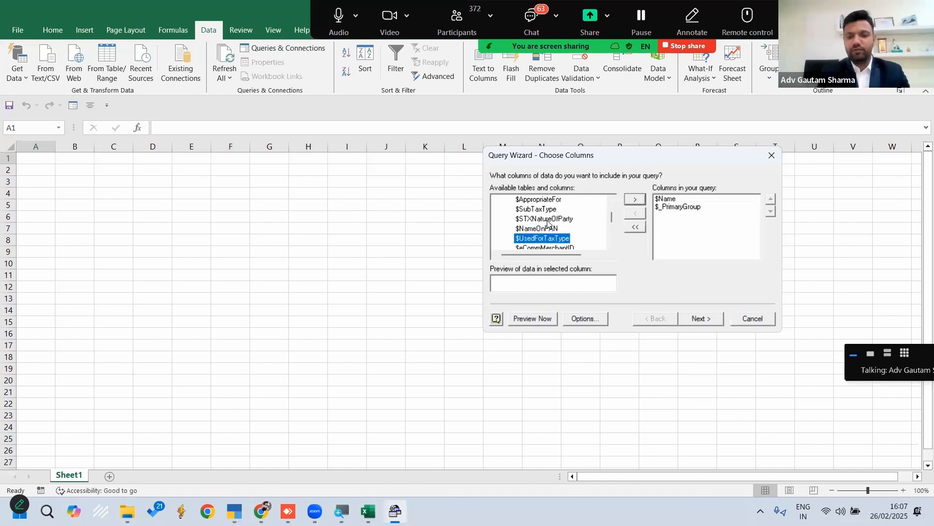
{"action": "key", "text": "Down"}
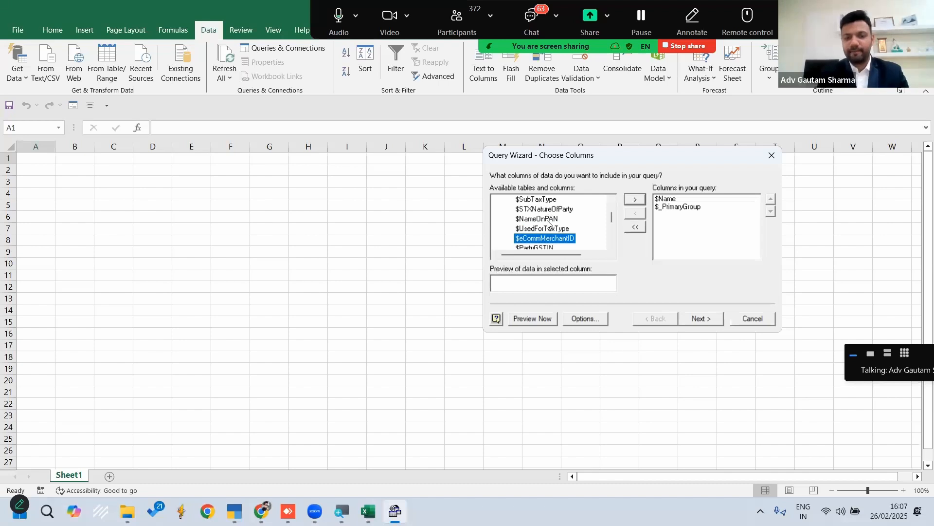
{"action": "left_click", "coordinate": [554, 219]}
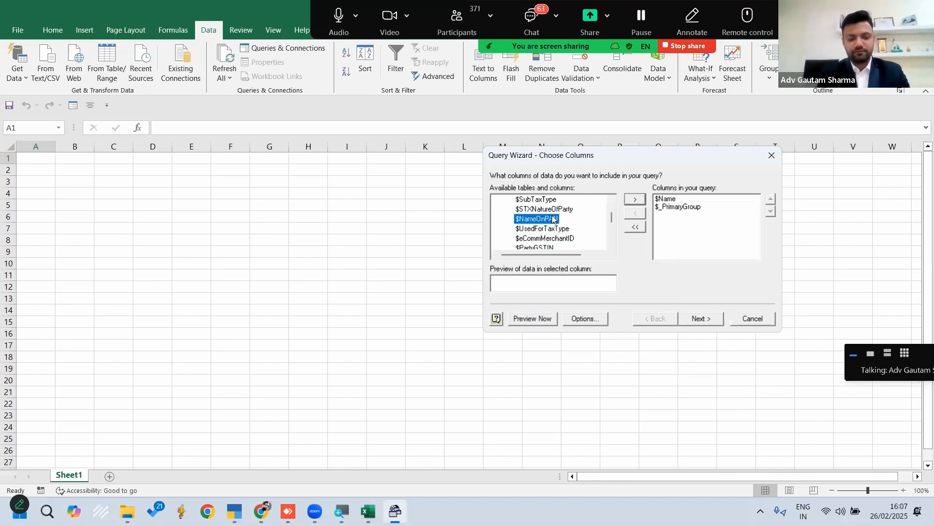
{"action": "key", "text": "Down"}
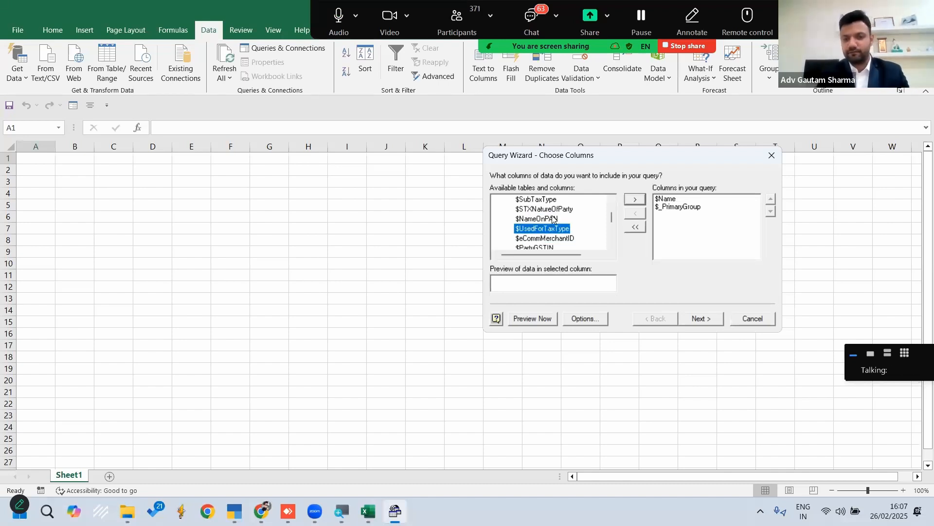
{"action": "key", "text": "Down"}
{"action": "key", "text": "Down"}
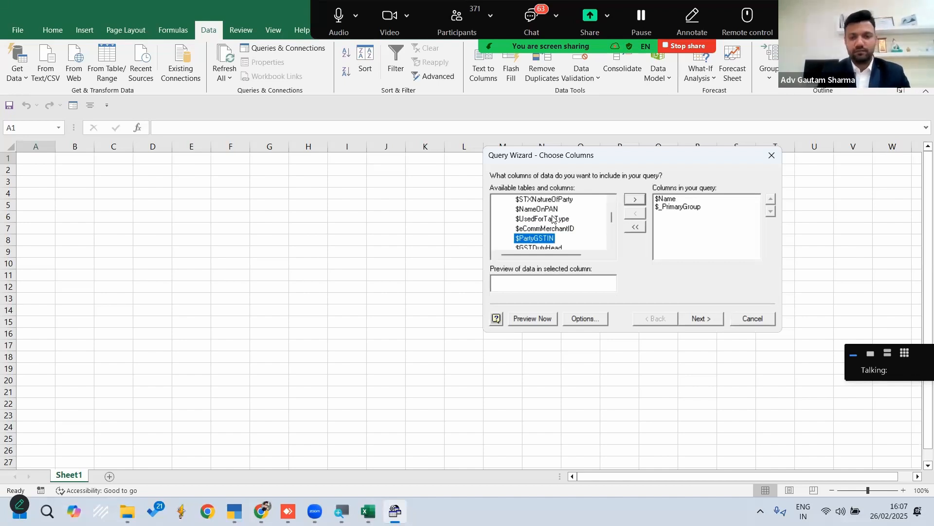
Find the Ledger table's $Parent column among the available columns and add it to the query
{"action": "scroll", "coordinate": [545, 219], "scroll_direction": "up", "scroll_amount": 10}
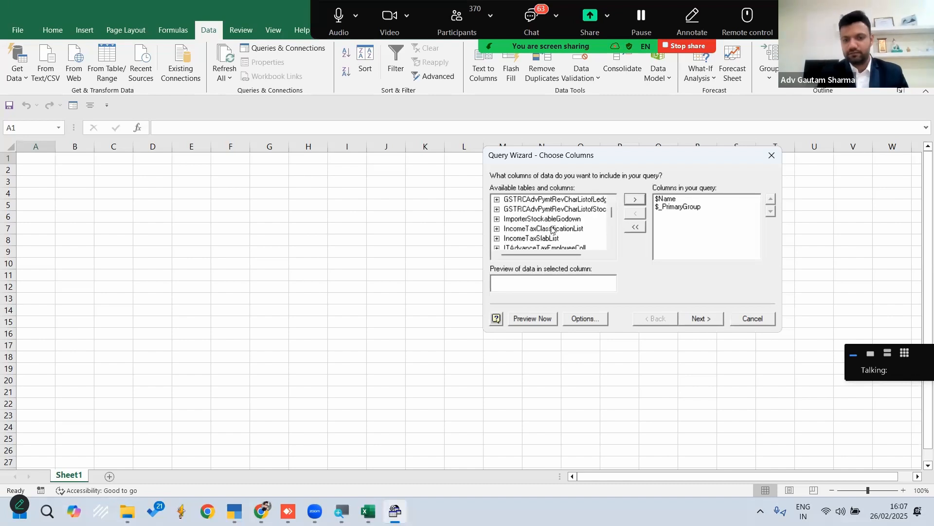
{"action": "scroll", "coordinate": [531, 218], "scroll_direction": "down", "scroll_amount": 8}
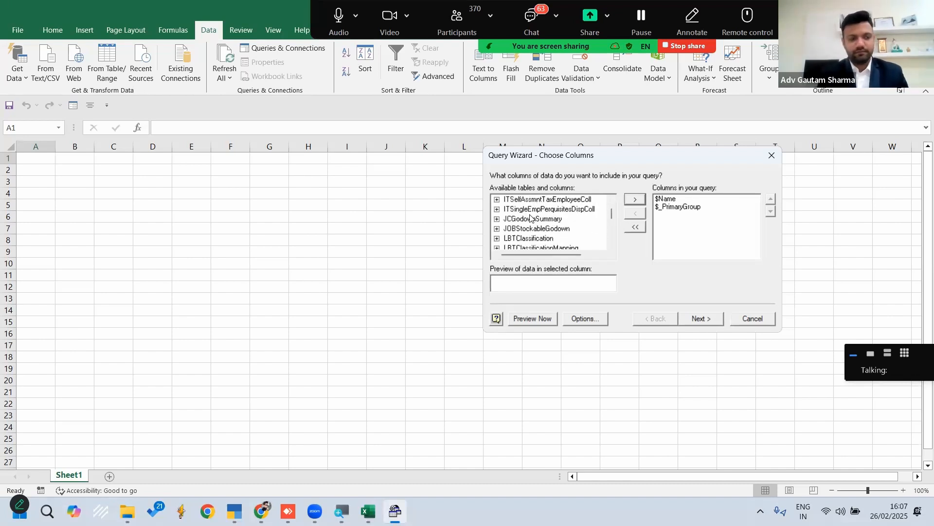
{"action": "scroll", "coordinate": [530, 218], "scroll_direction": "down", "scroll_amount": 3}
{"action": "left_click", "coordinate": [529, 219]}
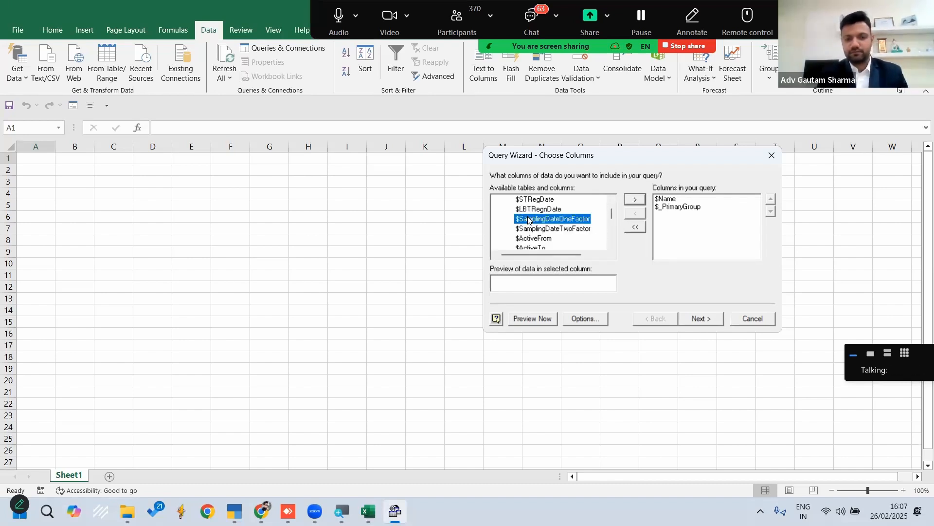
{"action": "scroll", "coordinate": [529, 219], "scroll_direction": "up", "scroll_amount": 4}
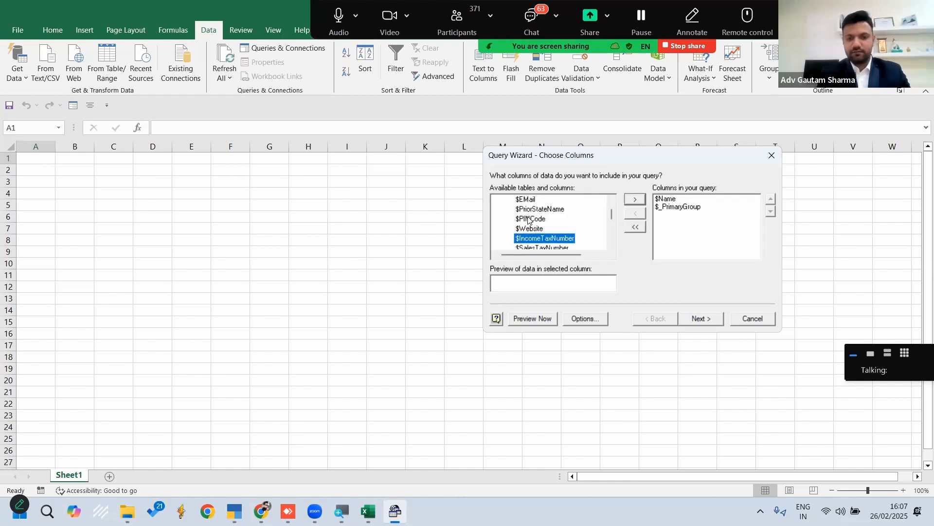
{"action": "scroll", "coordinate": [530, 218], "scroll_direction": "up", "scroll_amount": 15}
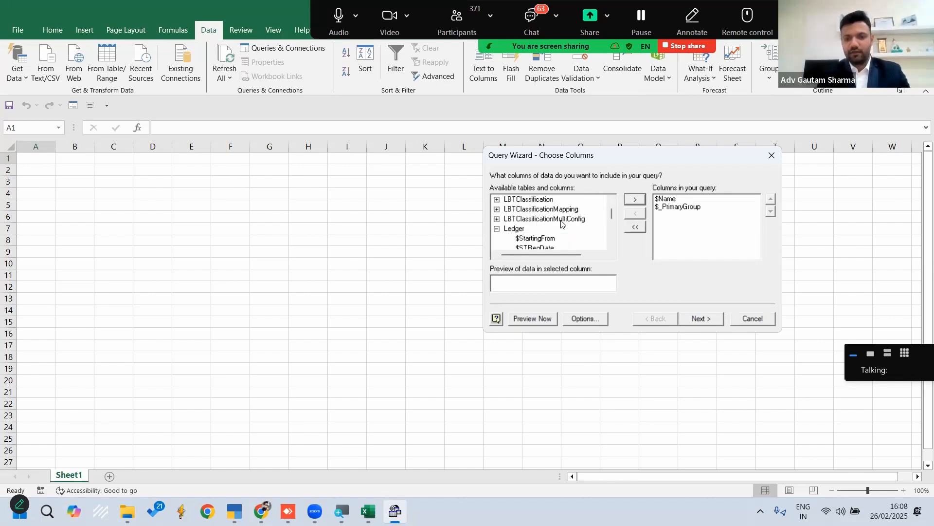
{"action": "scroll", "coordinate": [532, 215], "scroll_direction": "down", "scroll_amount": 2}
{"action": "scroll", "coordinate": [532, 215], "scroll_direction": "down", "scroll_amount": 12}
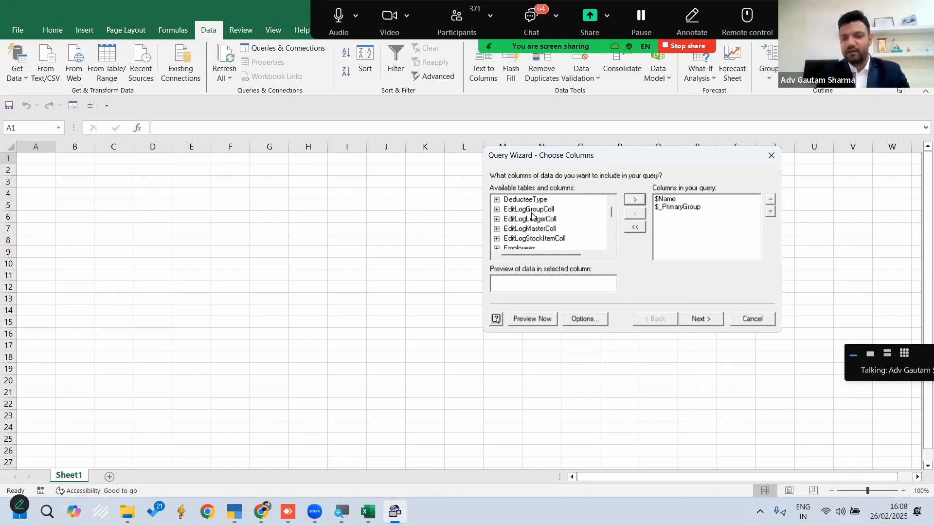
{"action": "left_click", "coordinate": [532, 213]}
{"action": "scroll", "coordinate": [532, 216], "scroll_direction": "down", "scroll_amount": 10}
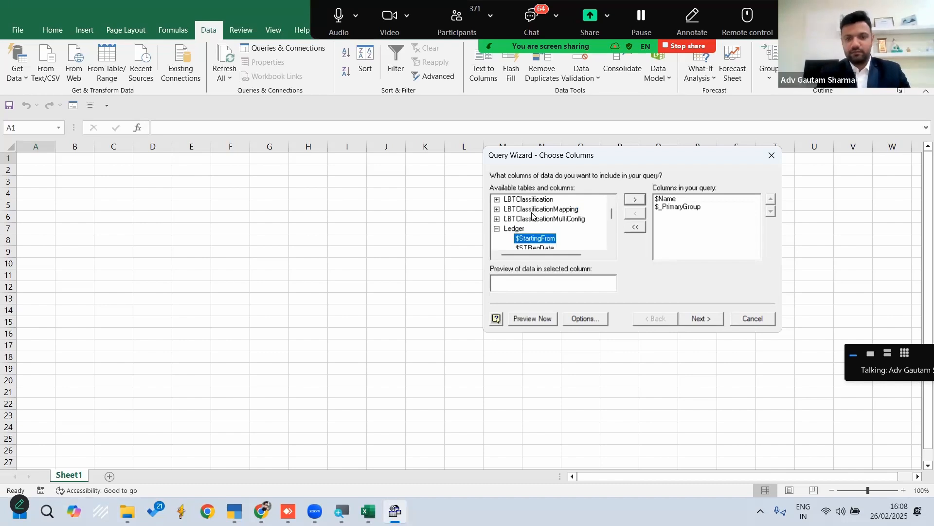
{"action": "left_click", "coordinate": [611, 247]}
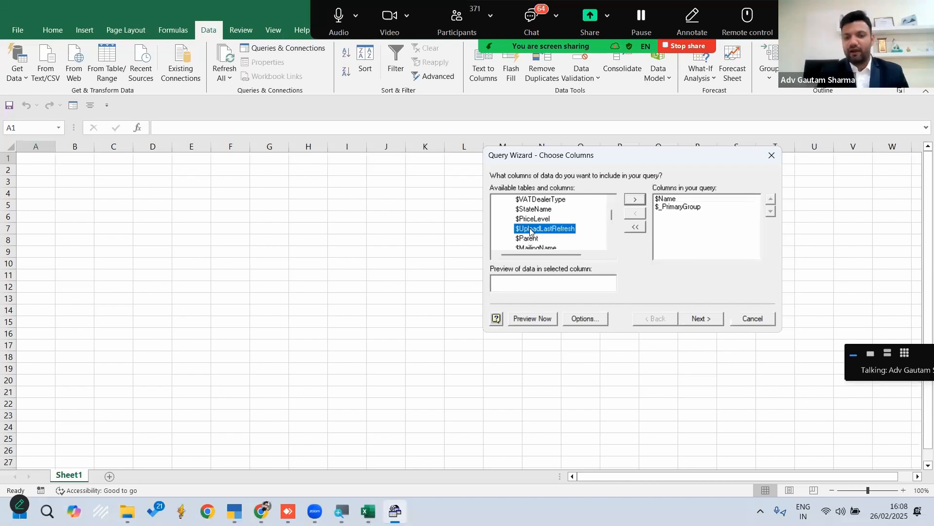
{"action": "left_click", "coordinate": [526, 239]}
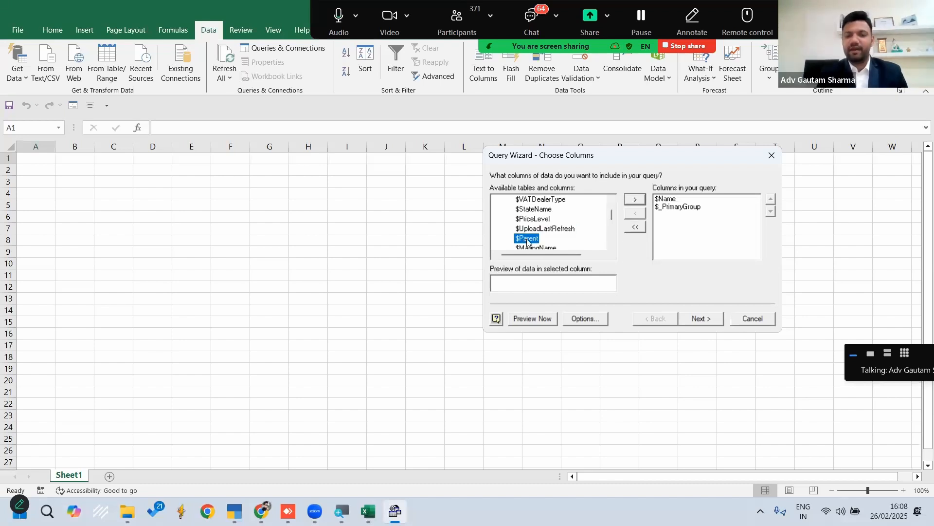
{"action": "left_click", "coordinate": [637, 199]}
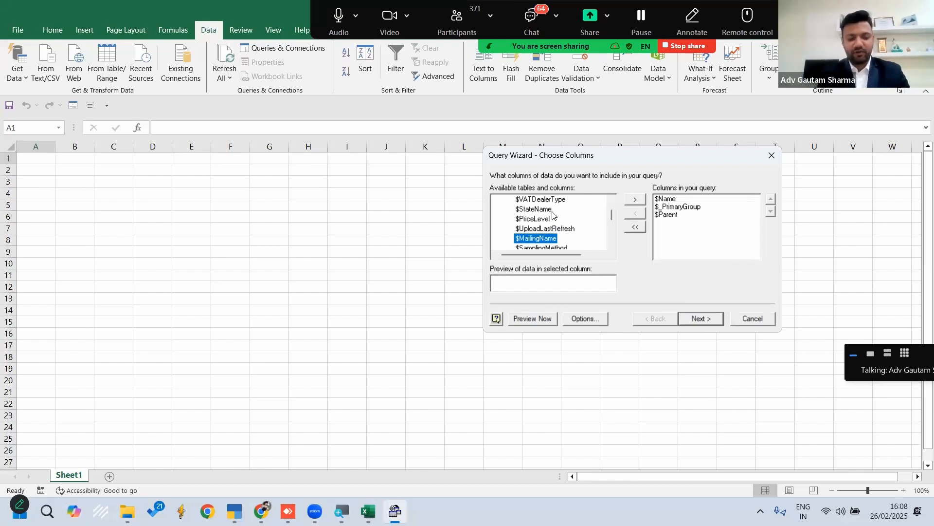
Add the Ledger table's $_ClosingBalance column to the query
{"action": "key", "text": "Down"}
{"action": "key", "text": "Down"}
{"action": "key", "text": "Down"}
{"action": "key", "text": "Down"}
{"action": "key", "text": "Down"}
{"action": "key", "text": "Down"}
{"action": "key", "text": "Down"}
{"action": "key", "text": "Down"}
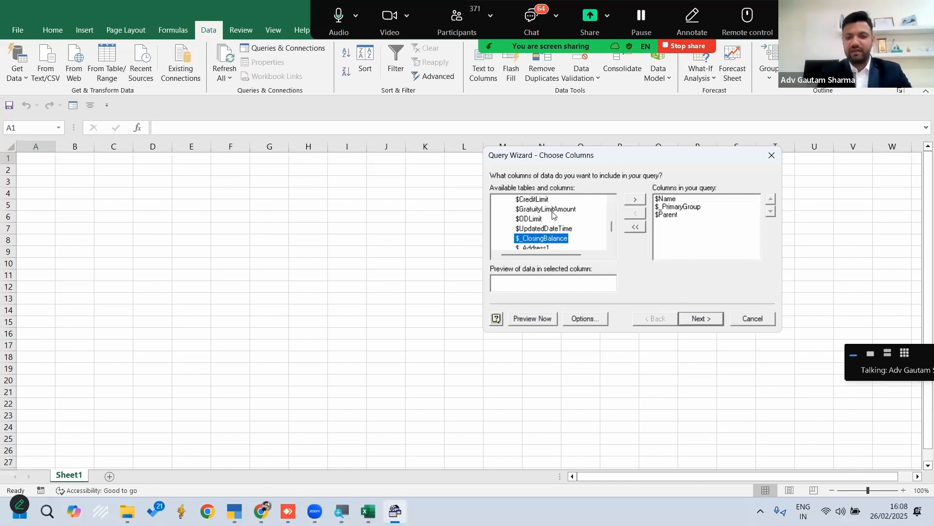
{"action": "left_click", "coordinate": [636, 199]}
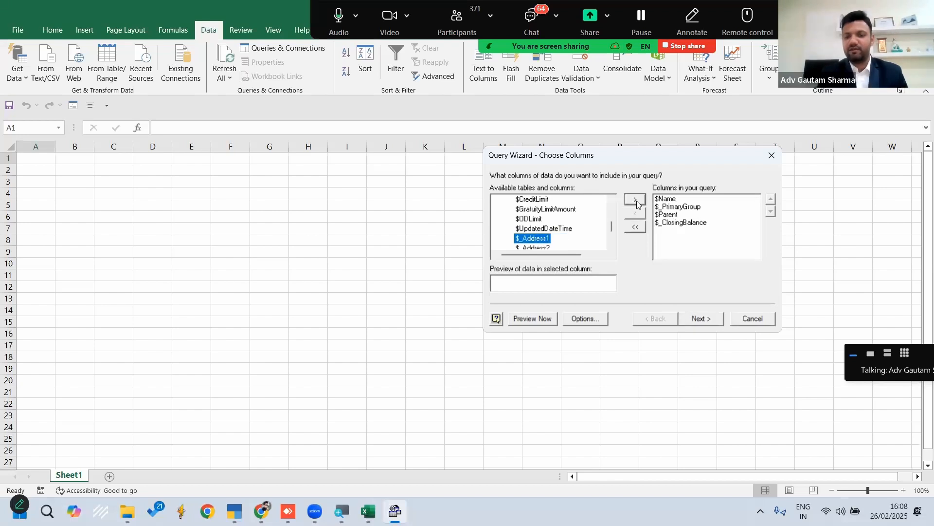
Finish the query without filtering or sorting and import the data as a table at cell A1 of the existing worksheet
{"action": "left_click", "coordinate": [702, 318]}
{"action": "left_click", "coordinate": [702, 318]}
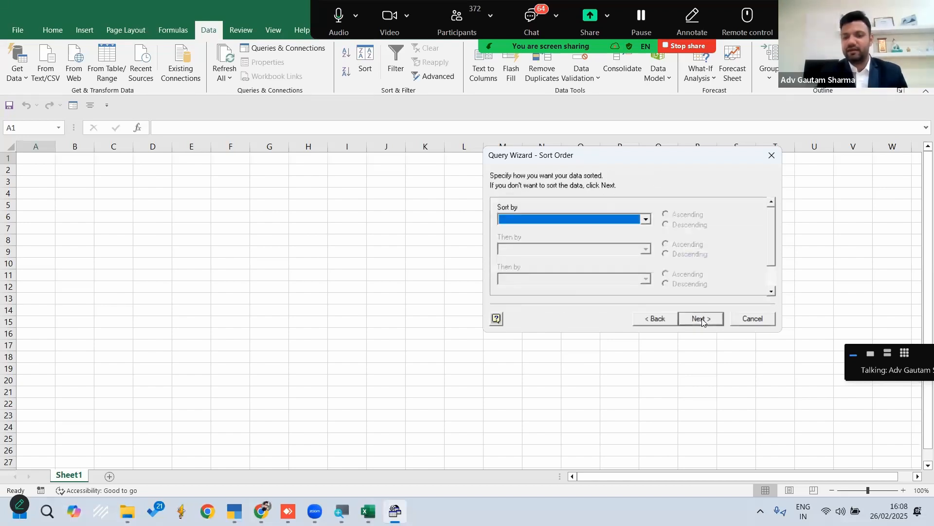
{"action": "left_click", "coordinate": [702, 319]}
{"action": "left_click", "coordinate": [701, 319]}
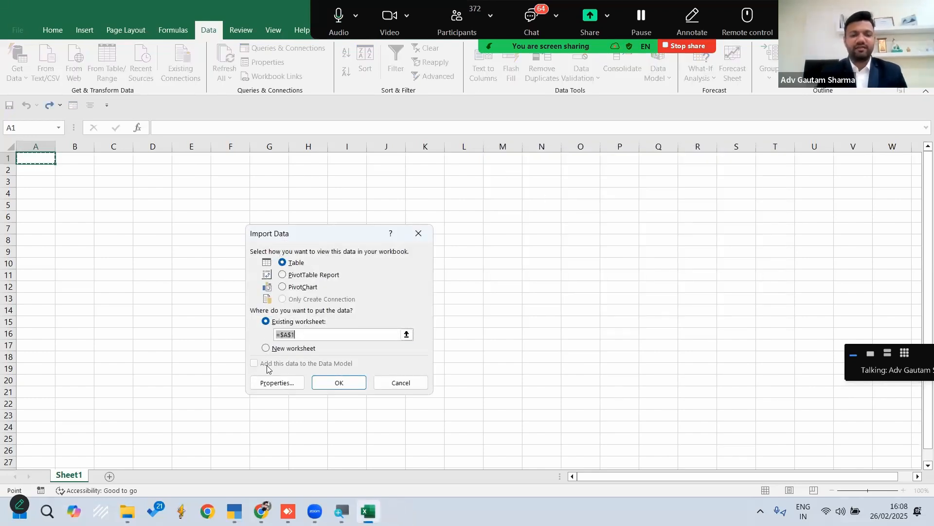
{"action": "left_click", "coordinate": [328, 386]}
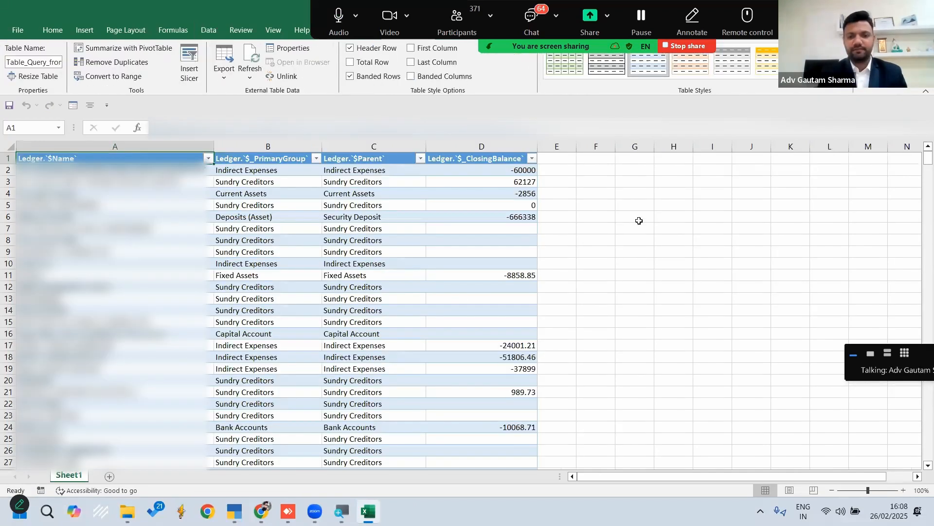
Examine the imported ledgers' parent groups and closing balances, including negative, positive, zero and blank balances
{"action": "left_click", "coordinate": [640, 220]}
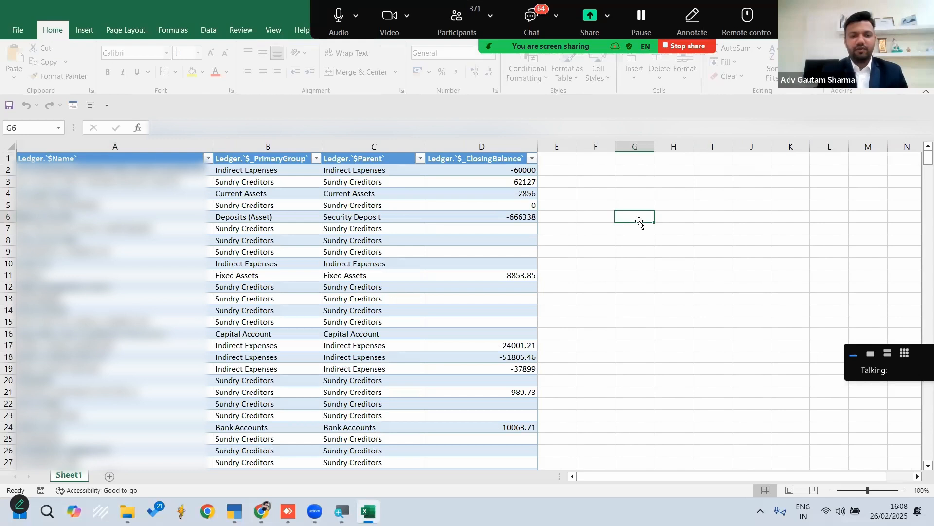
{"action": "left_click", "coordinate": [358, 169]}
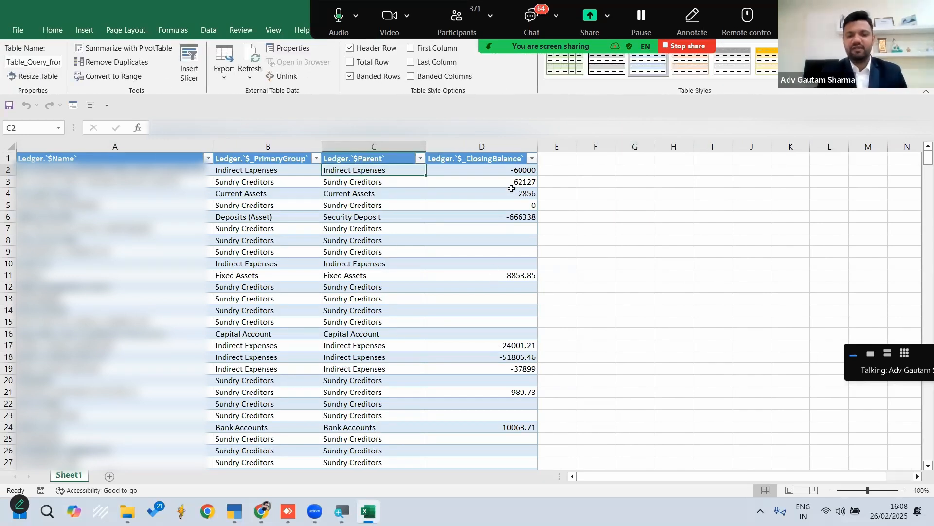
{"action": "left_click", "coordinate": [519, 170]}
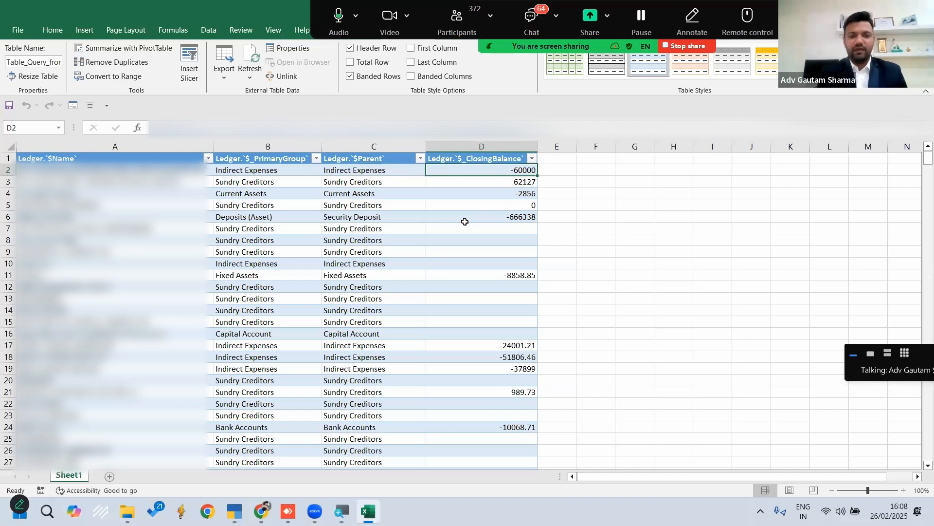
{"action": "left_click", "coordinate": [375, 184]}
{"action": "left_click", "coordinate": [511, 182]}
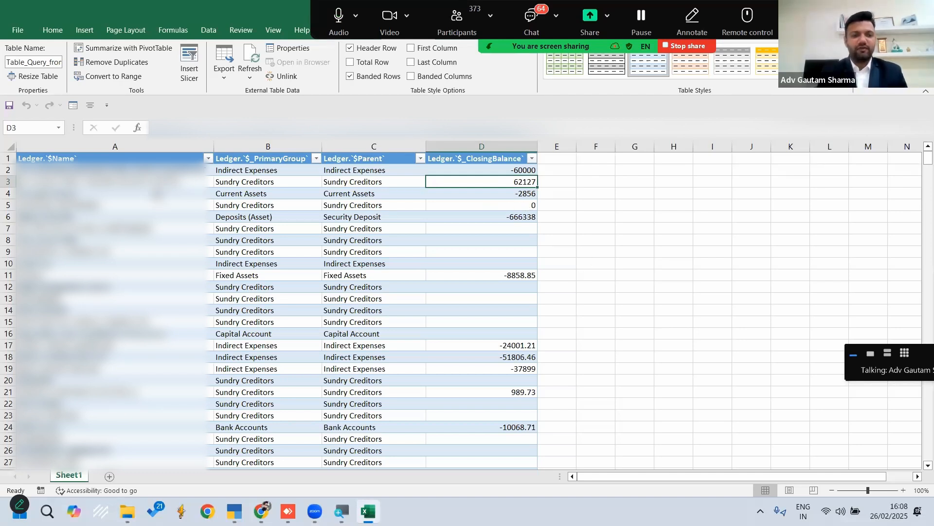
{"action": "left_click", "coordinate": [92, 179]}
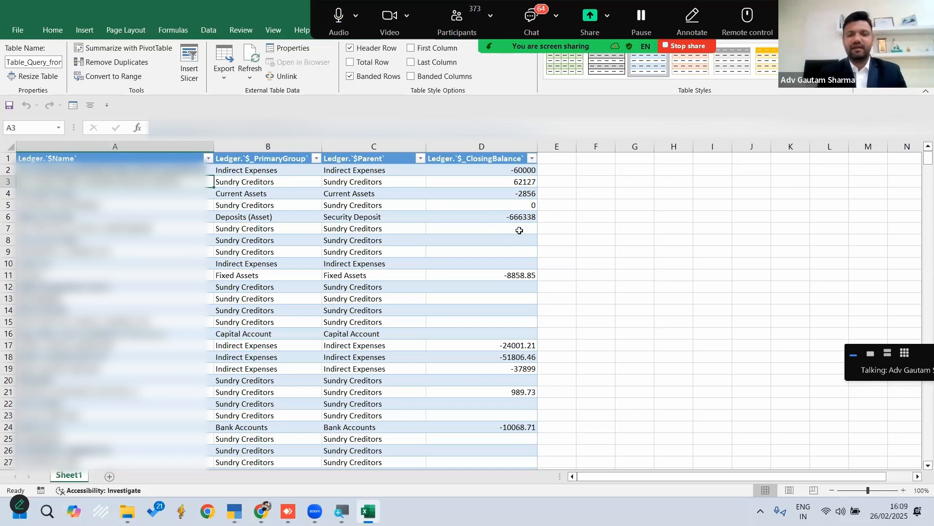
{"action": "left_click_drag", "start_coordinate": [520, 228], "coordinate": [521, 265]}
{"action": "left_click", "coordinate": [531, 205]}
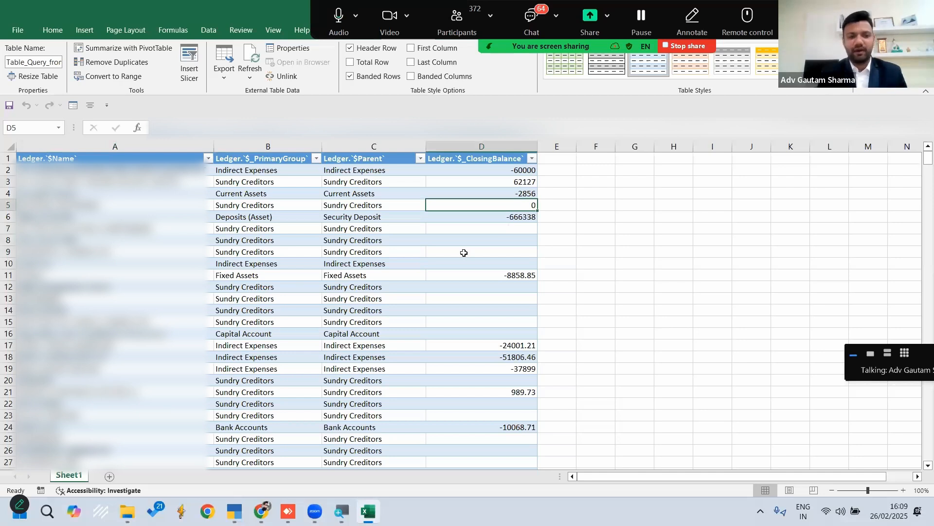
{"action": "left_click", "coordinate": [119, 262]}
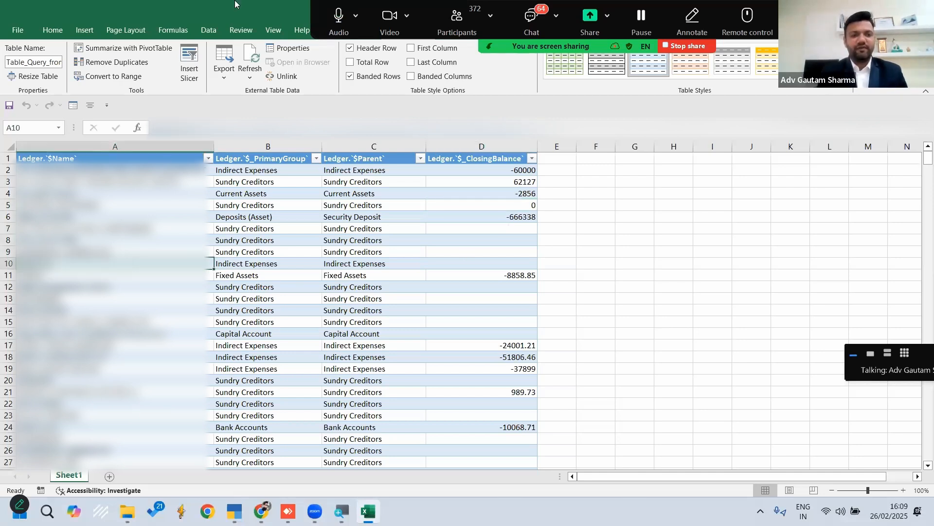
Filter null and 0 values out of the imported table's $_ClosingBalance column in Power Query and load the result into a new worksheet
{"action": "left_click", "coordinate": [203, 31]}
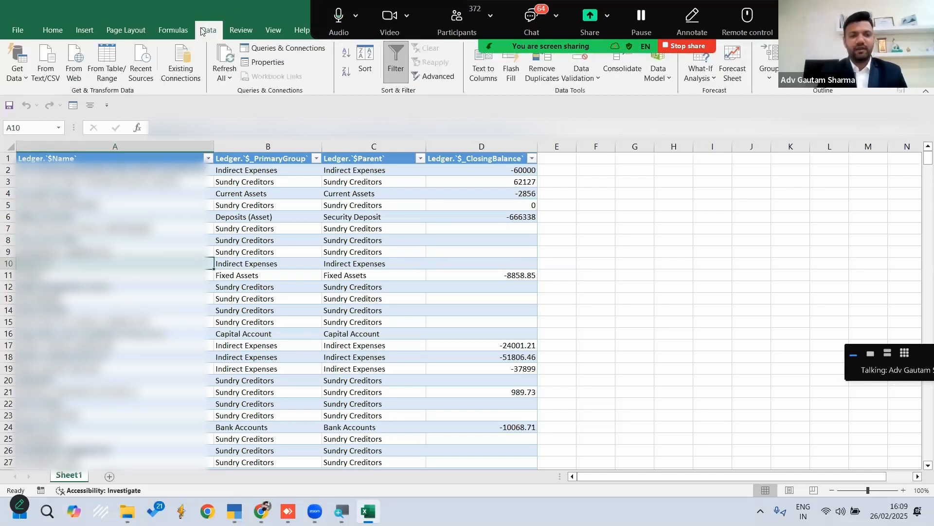
{"action": "left_click", "coordinate": [107, 59]}
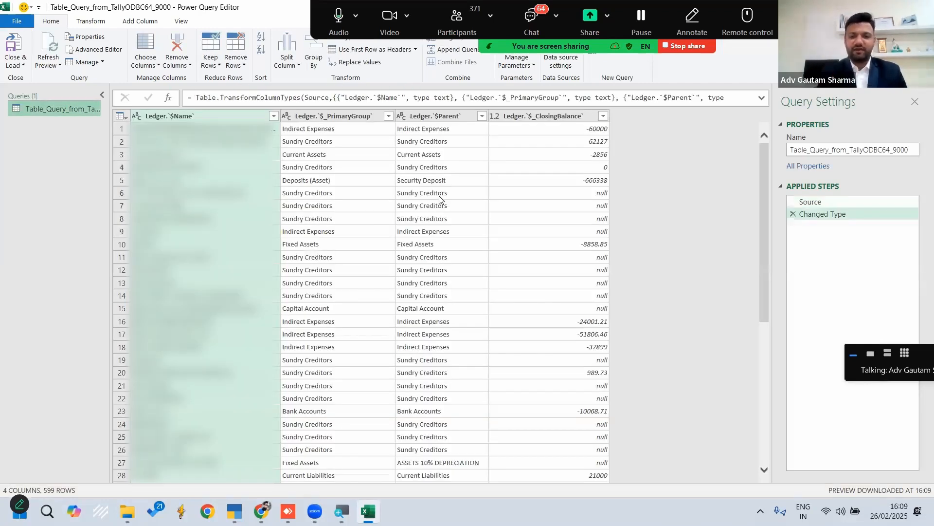
{"action": "left_click", "coordinate": [604, 117]}
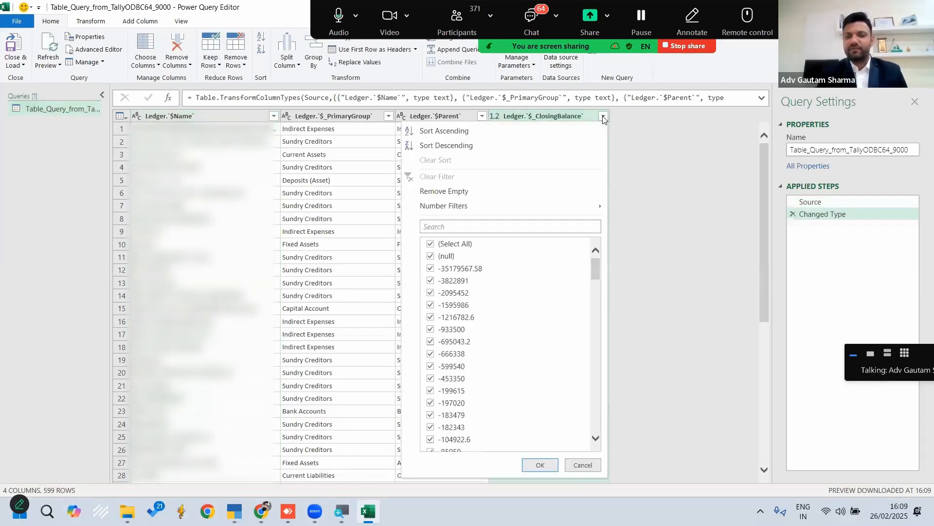
{"action": "left_click", "coordinate": [431, 258]}
{"action": "scroll", "coordinate": [596, 270], "scroll_direction": "down", "scroll_amount": 7}
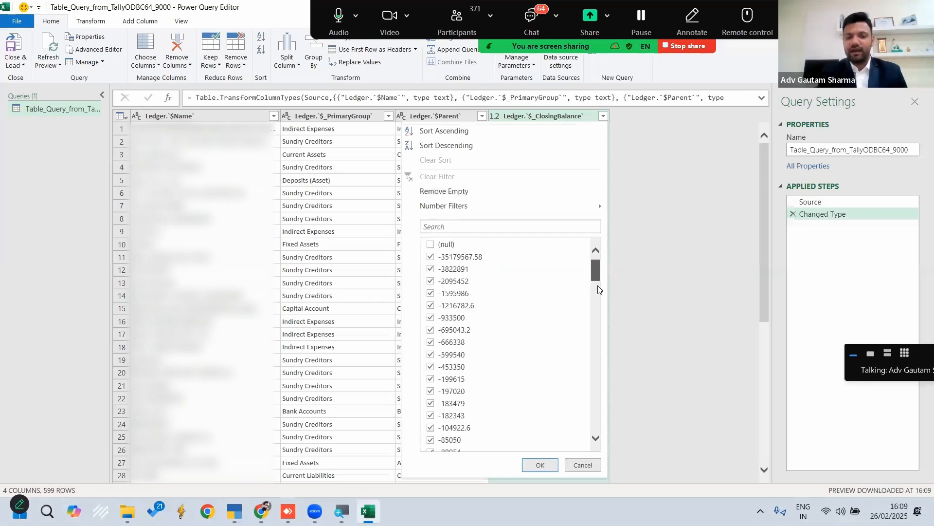
{"action": "left_click_drag", "start_coordinate": [597, 313], "coordinate": [594, 403]}
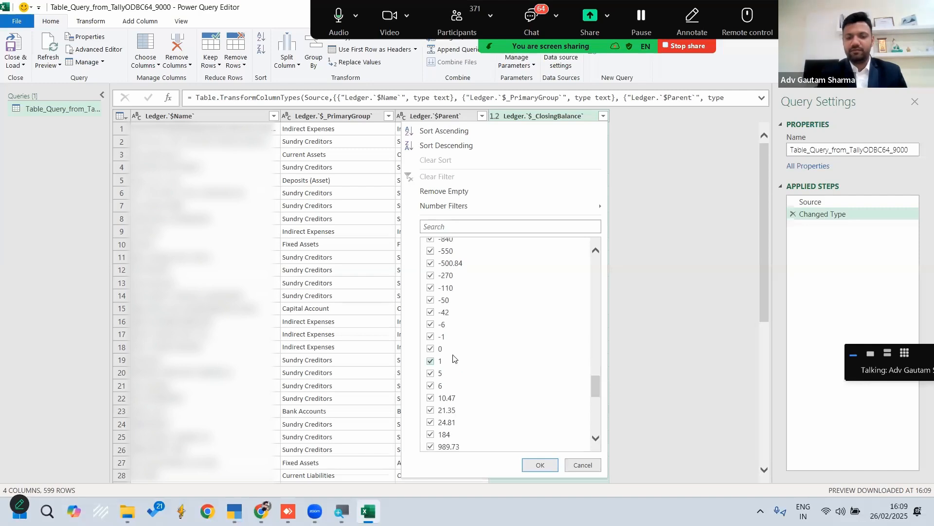
{"action": "left_click", "coordinate": [431, 348]}
{"action": "left_click", "coordinate": [542, 469]}
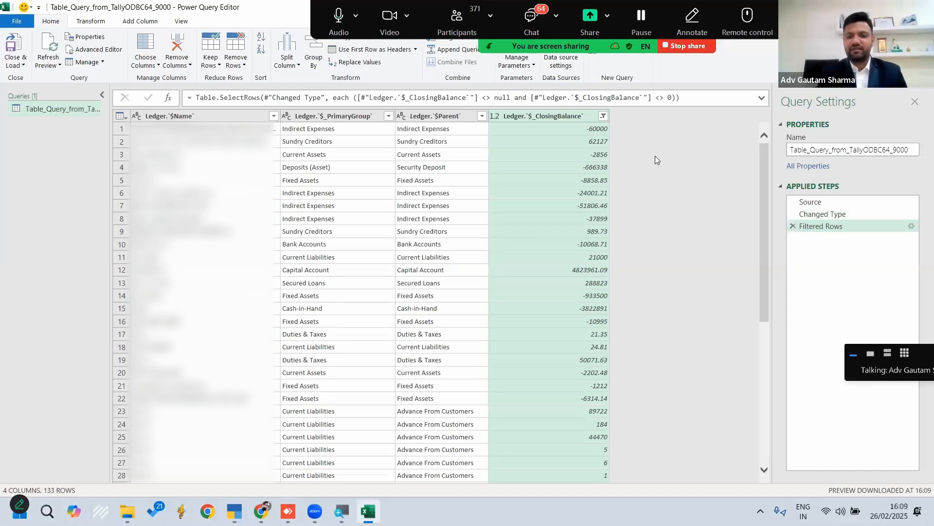
{"action": "left_click", "coordinate": [23, 66]}
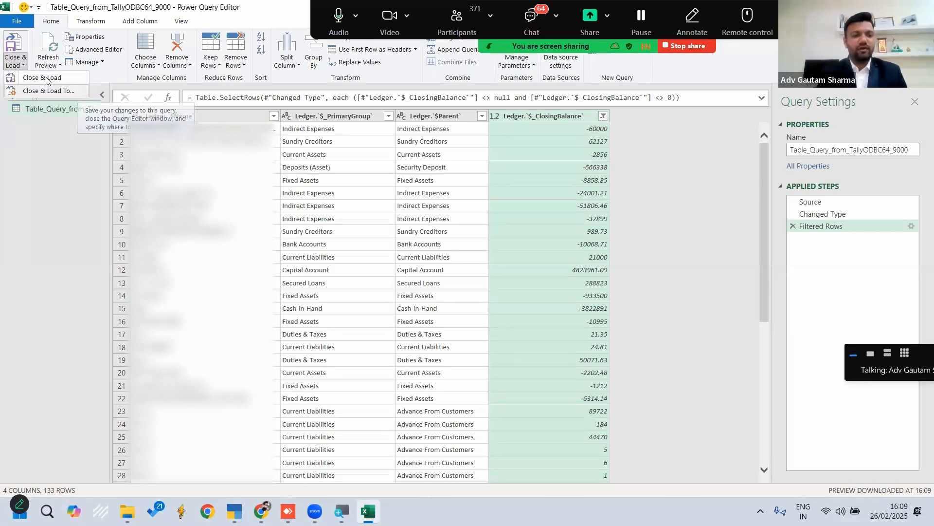
{"action": "left_click", "coordinate": [12, 44]}
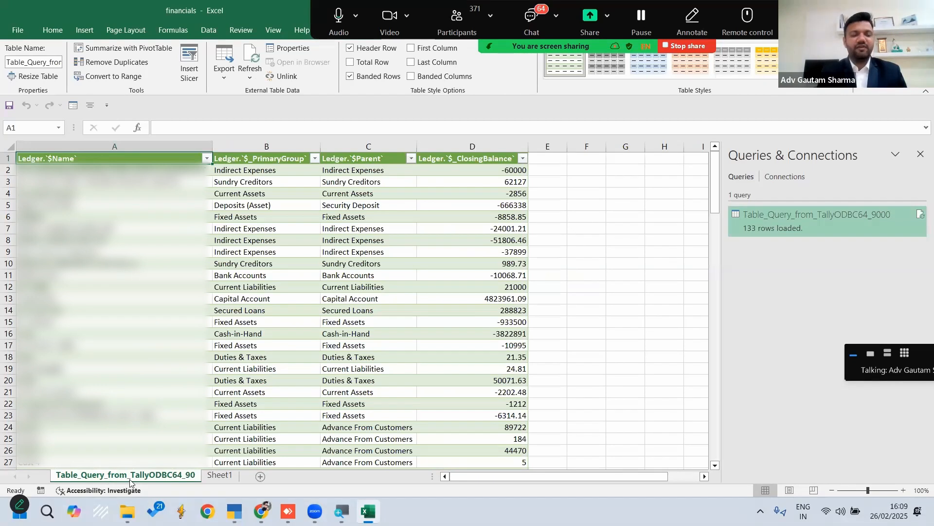
Rename Sheet1, which holds the unfiltered ledger table, as Raw Data
{"action": "left_click", "coordinate": [220, 475]}
{"action": "right_click", "coordinate": [223, 478]}
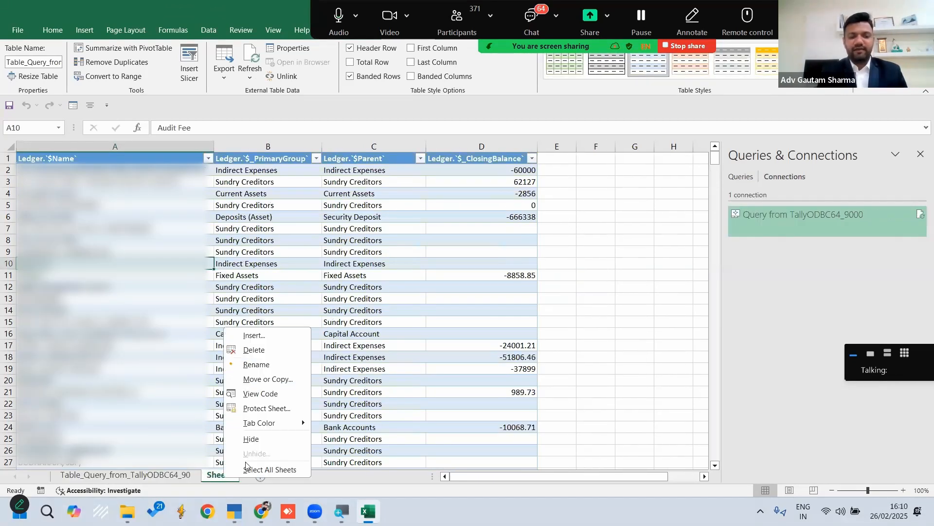
{"action": "left_click", "coordinate": [267, 366]}
{"action": "type", "text": "Raw"}
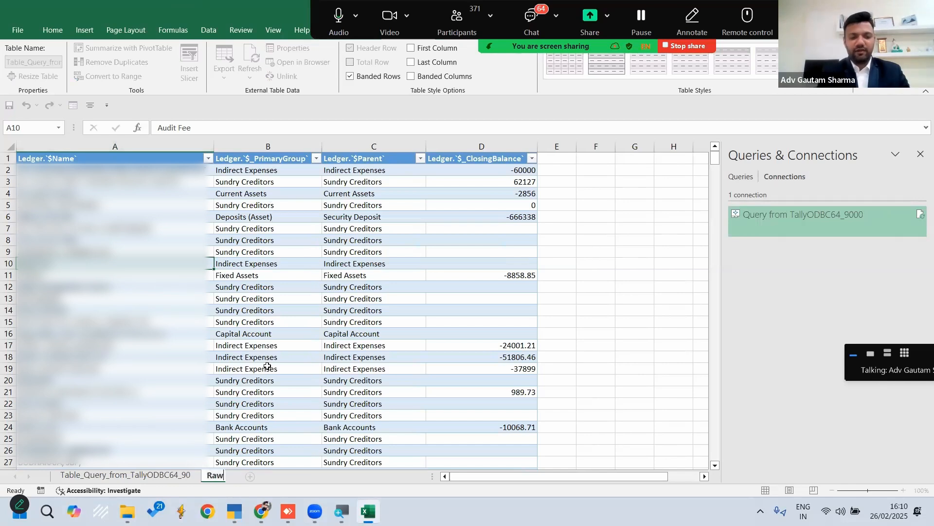
{"action": "type", "text": " Data"}
{"action": "key", "text": "Return"}
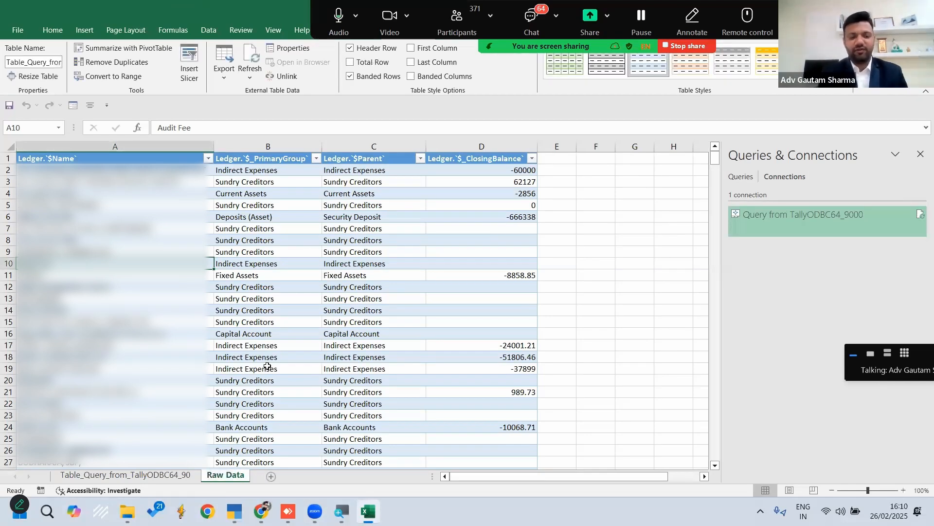
Rename the sheet holding the filtered query table as Filtered Data
{"action": "right_click", "coordinate": [120, 476]}
{"action": "left_click", "coordinate": [184, 368]}
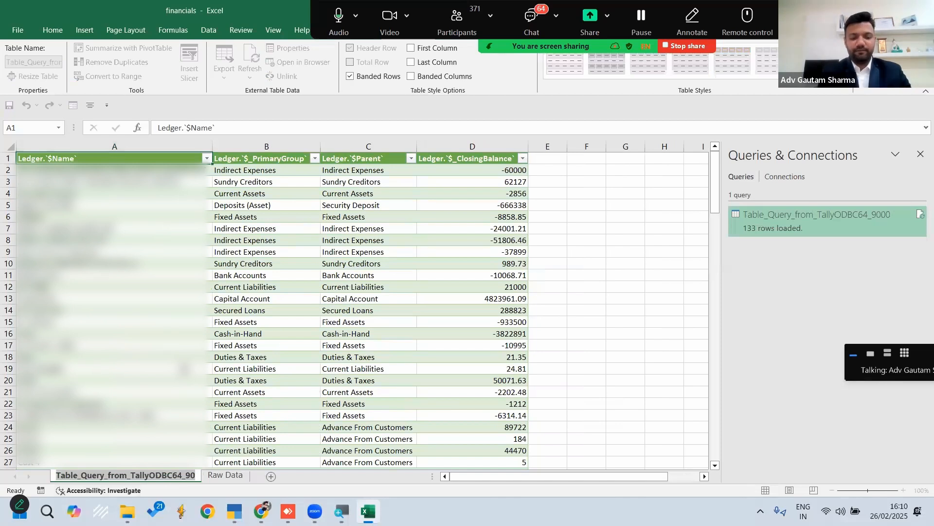
{"action": "type", "text": "Filtered Data"}
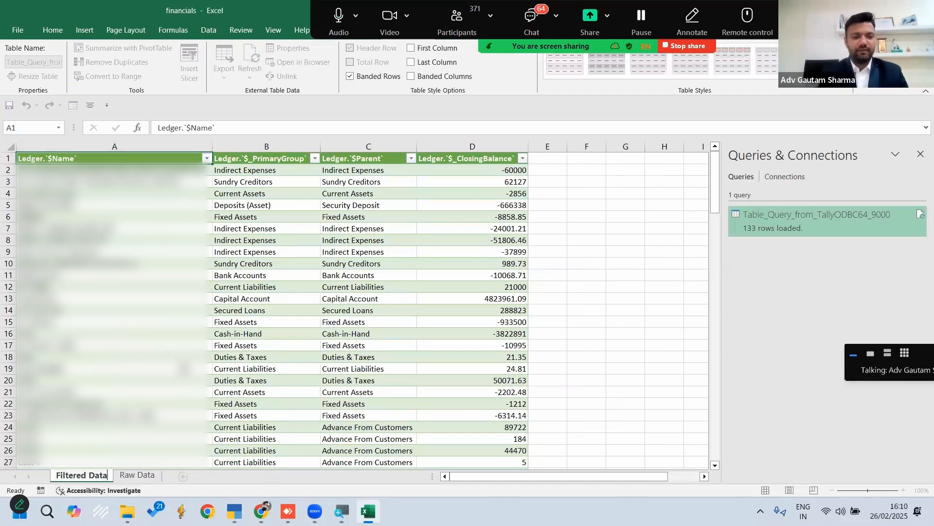
{"action": "key", "text": "Return"}
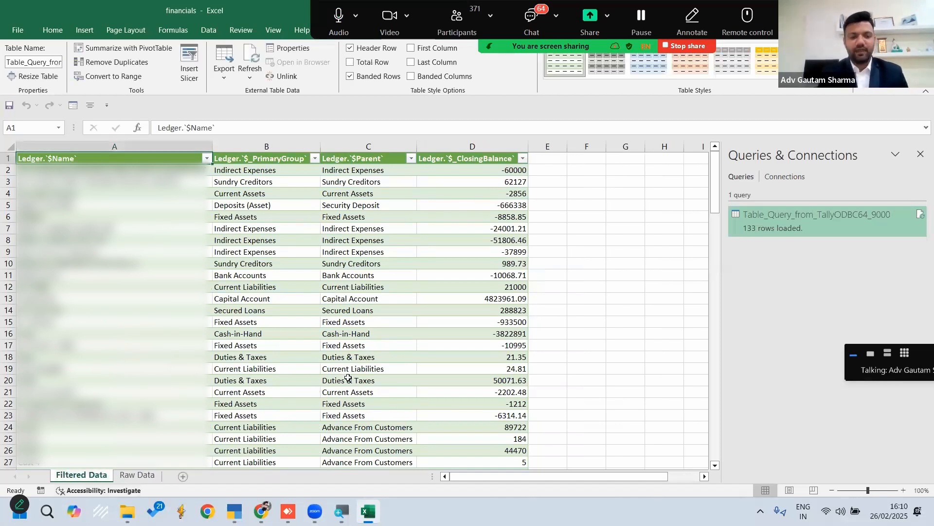
Add a new worksheet and rename it Working Sheet
{"action": "left_click", "coordinate": [183, 476]}
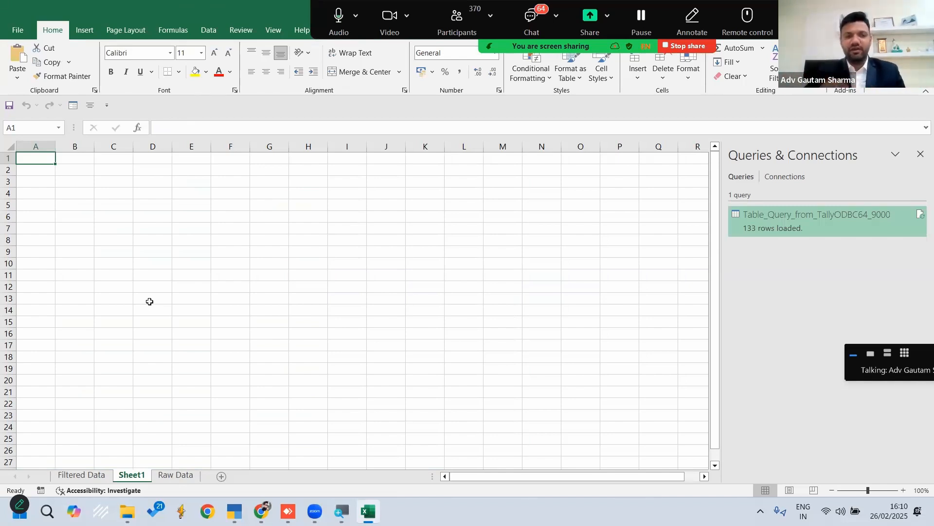
{"action": "right_click", "coordinate": [131, 475]}
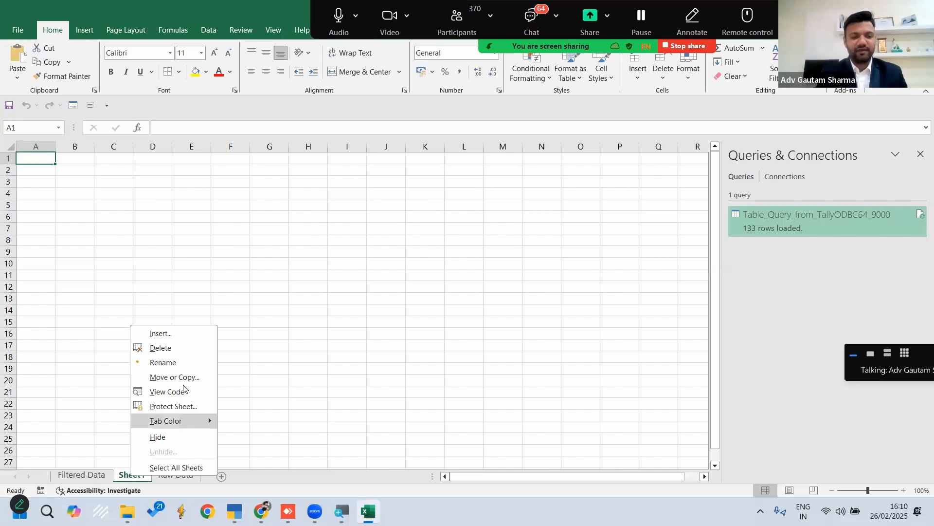
{"action": "left_click", "coordinate": [163, 363]}
{"action": "type", "text": "Work"}
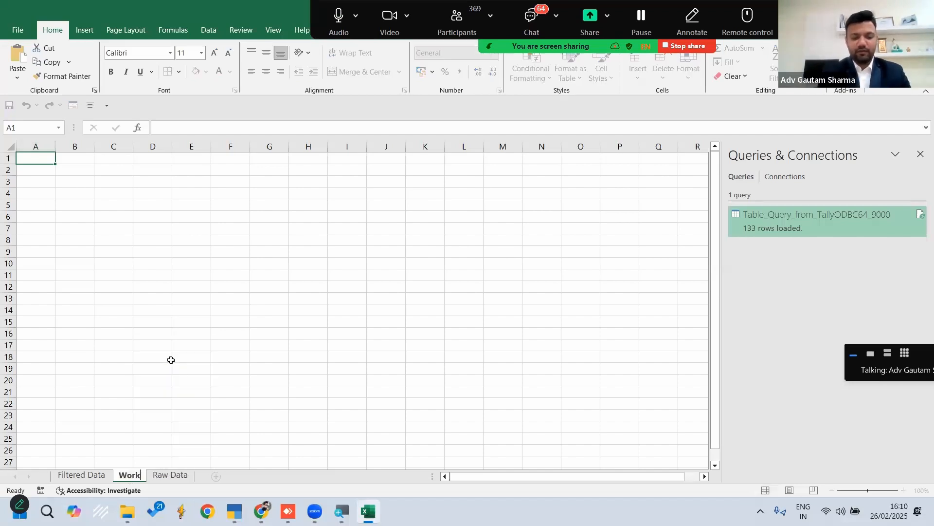
{"action": "type", "text": "ing Sheet"}
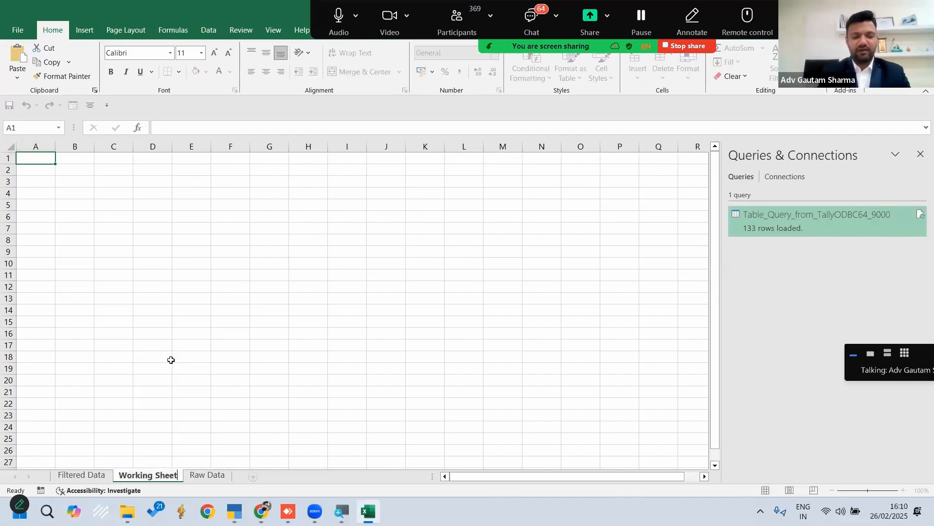
{"action": "key", "text": "Return"}
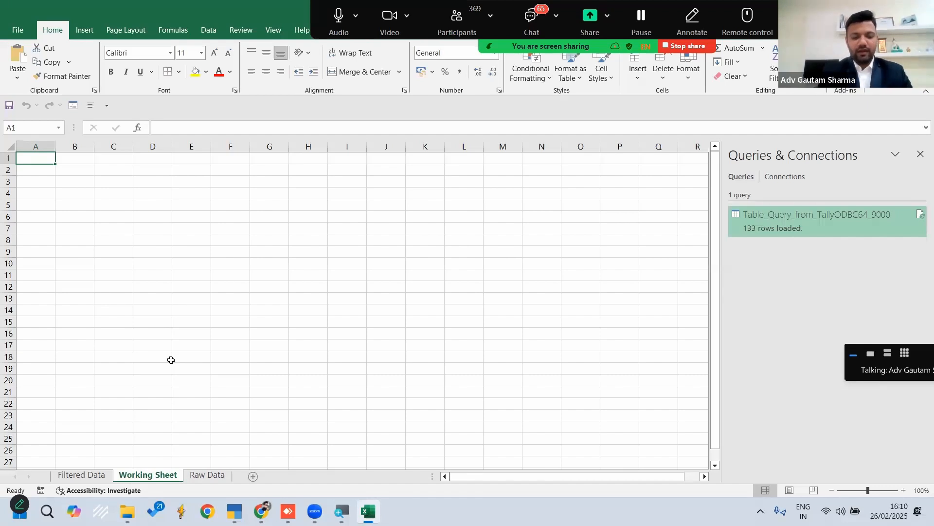
Enter the headers Name, Primary Group, Parent and Closing Balance in A1:D1 of Working Sheet
{"action": "type", "text": "Name"}
{"action": "key", "text": "Tab"}
{"action": "type", "text": "P"}
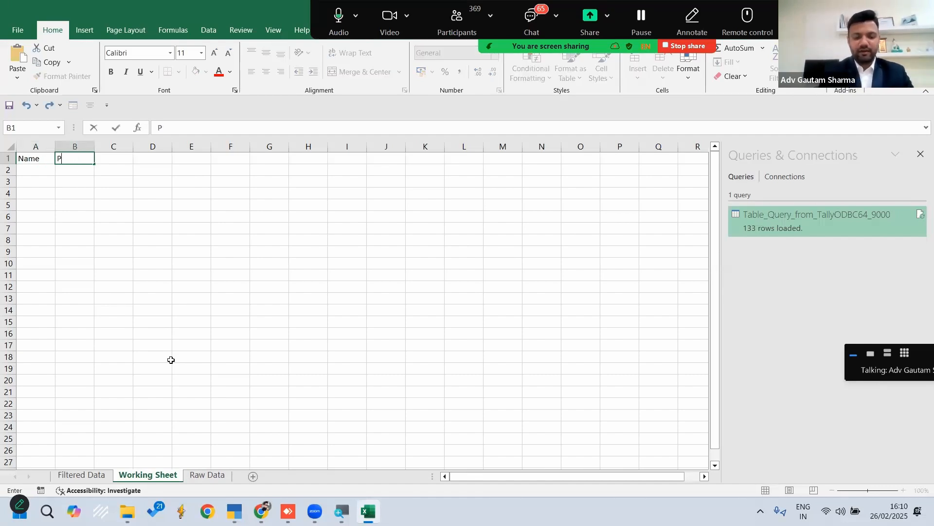
{"action": "type", "text": "rimary Gri"}
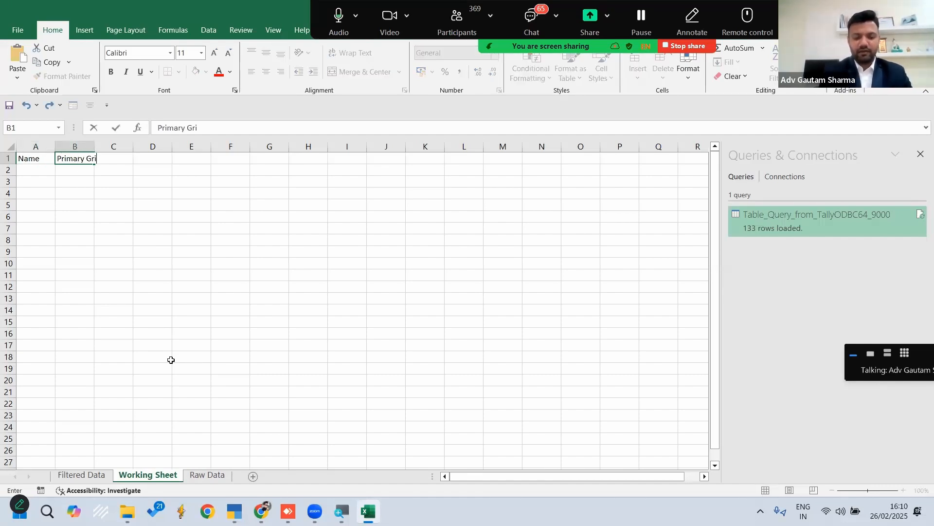
{"action": "key", "text": "BackSpace"}
{"action": "type", "text": "oup"}
{"action": "key", "text": "Tab"}
{"action": "type", "text": "Parent"}
{"action": "key", "text": "Tab"}
{"action": "type", "text": "Cl"}
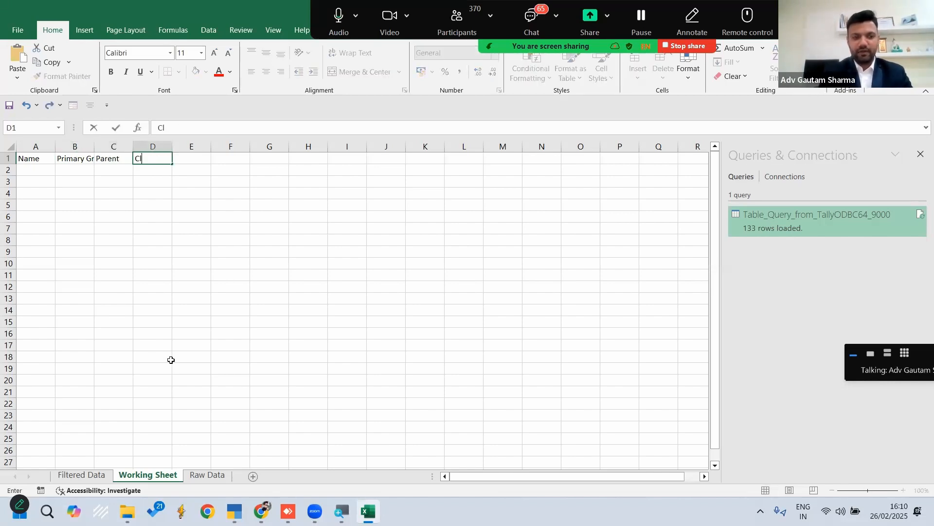
{"action": "type", "text": "osing Balance"}
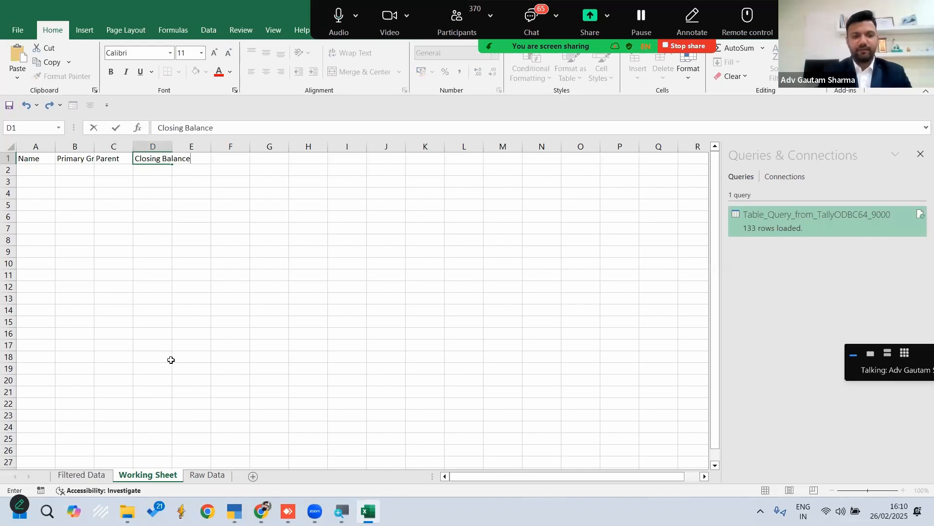
{"action": "key", "text": "Tab"}
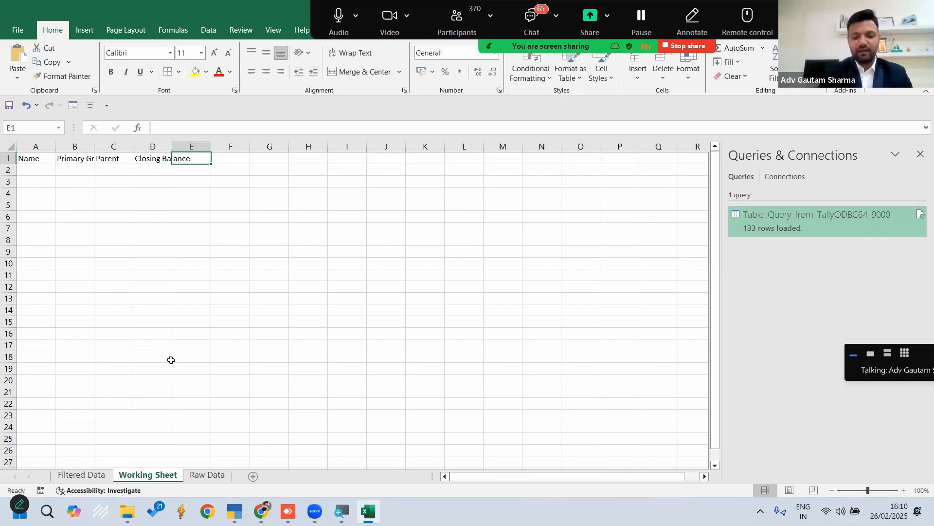
Add the headers Note No, Notes & Parent Name and Absolute values in E1:G1
{"action": "type", "text": "Note No"}
{"action": "key", "text": "Tab"}
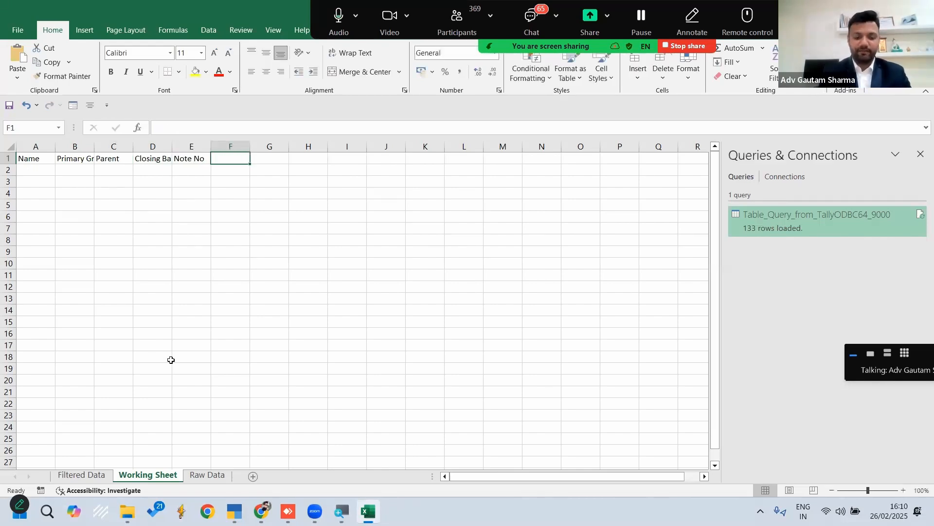
{"action": "type", "text": "Notes & Parent "}
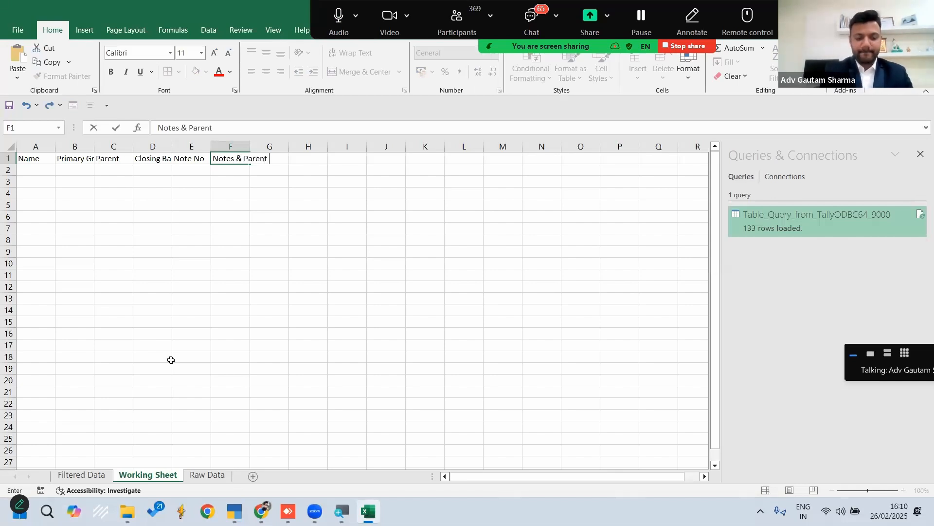
{"action": "type", "text": "Name"}
{"action": "key", "text": "Tab"}
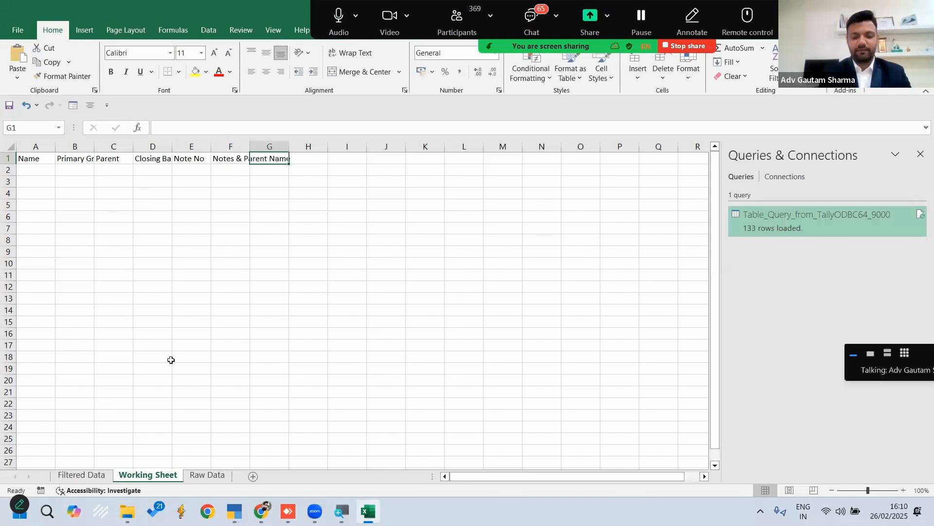
{"action": "type", "text": "Ab"}
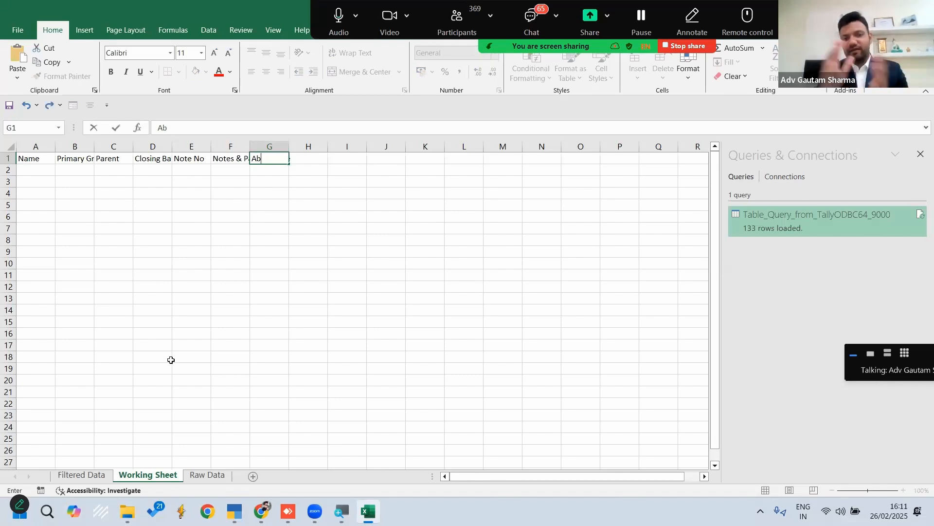
{"action": "type", "text": "solu"}
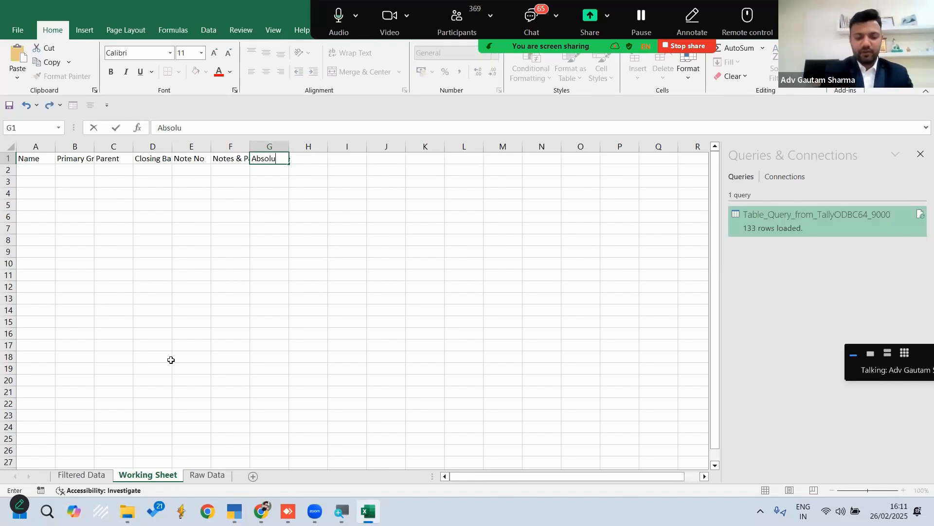
{"action": "type", "text": "te values"}
{"action": "key", "text": "Return"}
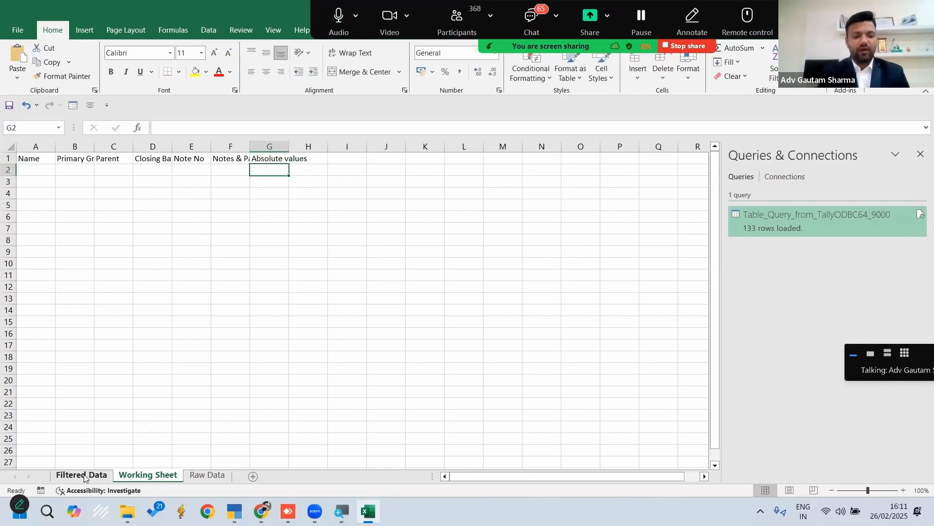
Move Working Sheet before Filtered Data and copy all filtered ledger rows, without their headers, into it starting at A2
{"action": "left_click_drag", "start_coordinate": [137, 478], "coordinate": [73, 475]}
{"action": "left_click", "coordinate": [148, 475]}
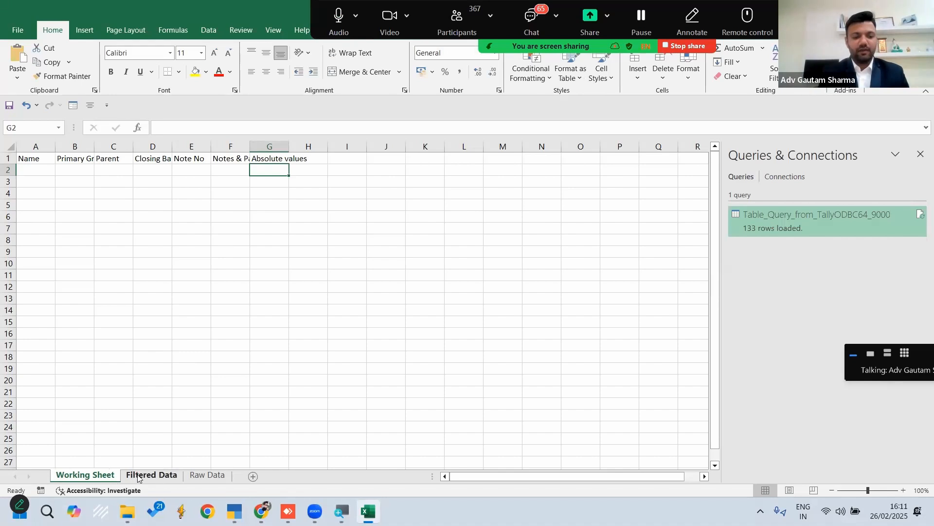
{"action": "left_click", "coordinate": [114, 170]}
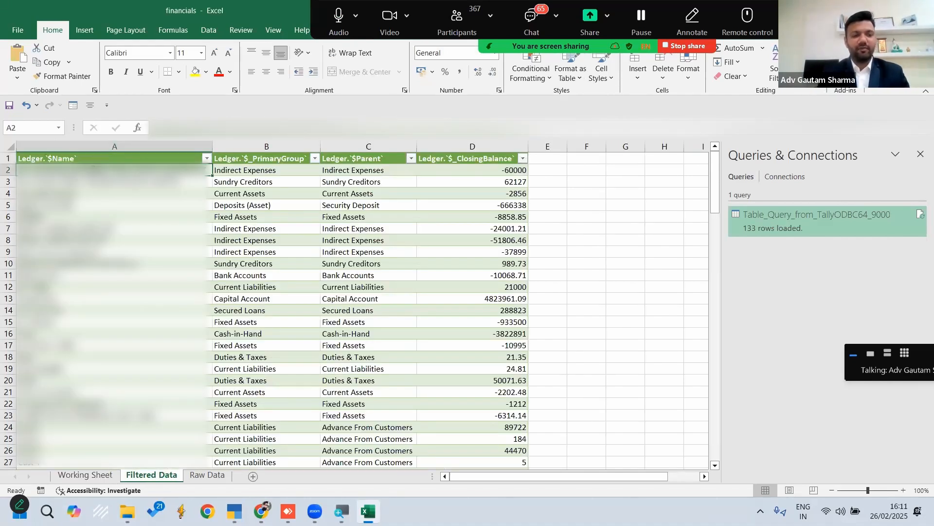
{"action": "key", "text": "ctrl+shift+Down"}
{"action": "key", "text": "shift+Right"}
{"action": "key", "text": "shift+Right"}
{"action": "key", "text": "shift+Right"}
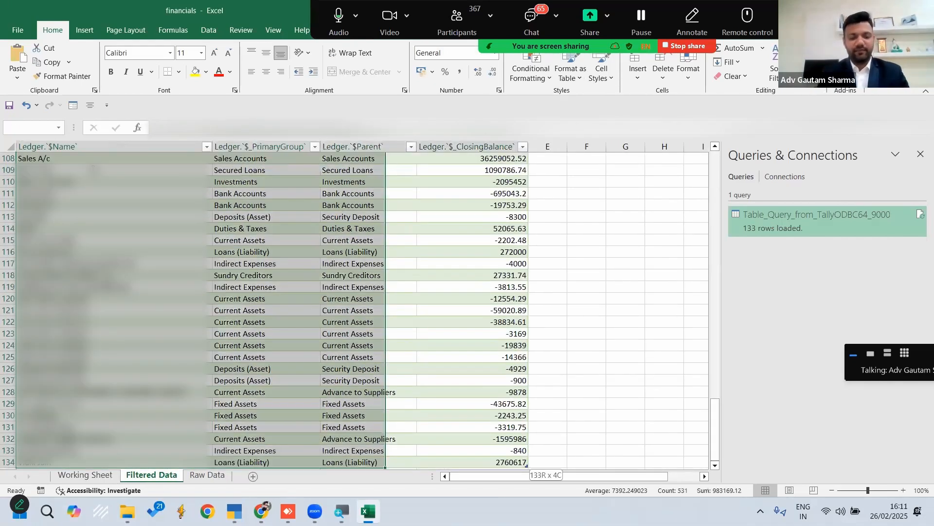
{"action": "key", "text": "ctrl+c"}
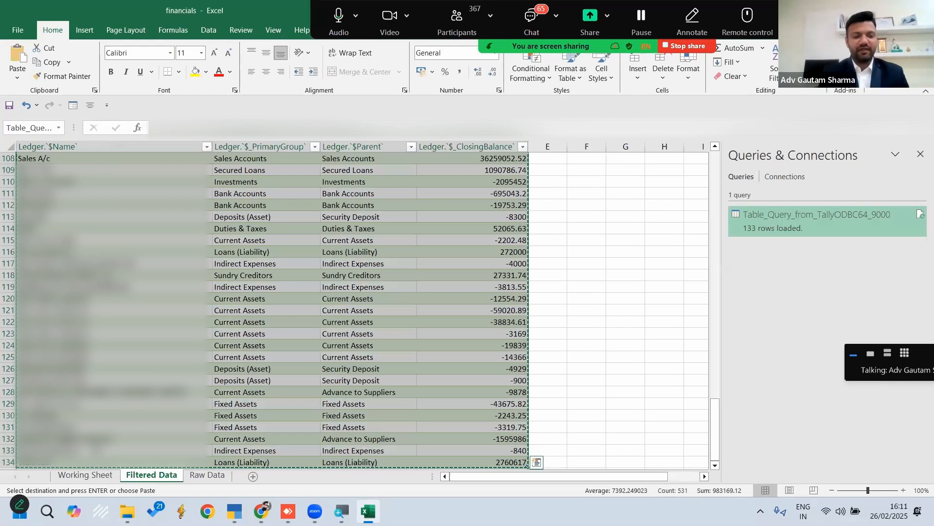
{"action": "left_click", "coordinate": [85, 475]}
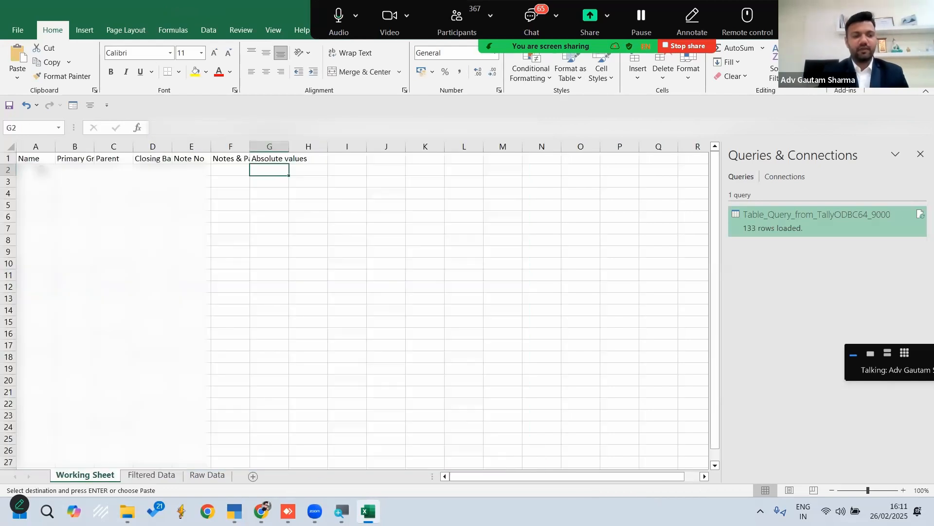
{"action": "left_click", "coordinate": [37, 170]}
{"action": "key", "text": "ctrl+v"}
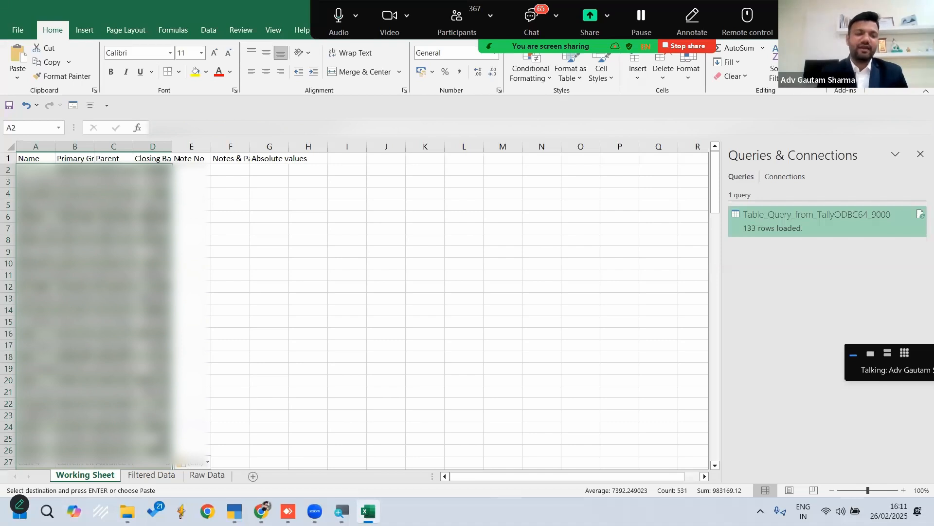
Clear the copy selection on the Filtered Data sheet and refresh its ledger table from the source
{"action": "left_click_drag", "start_coordinate": [192, 146], "coordinate": [282, 146]}
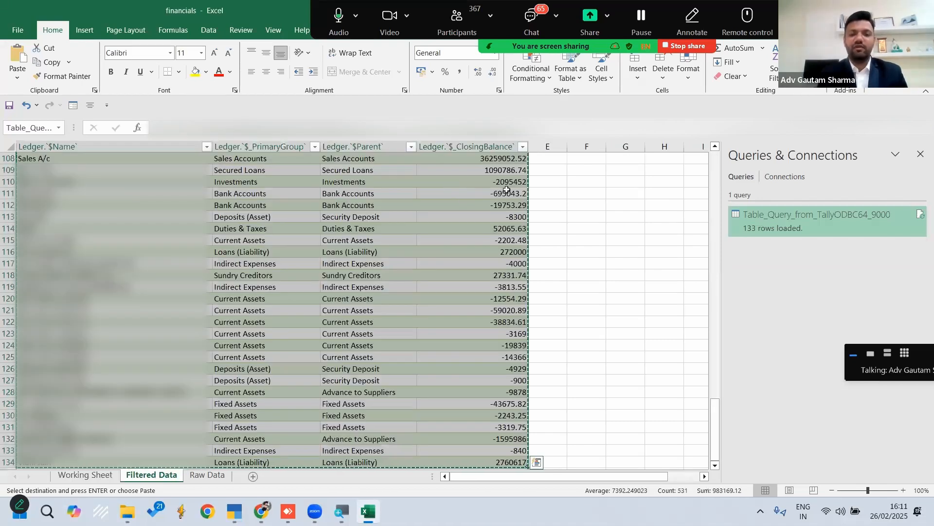
{"action": "left_click", "coordinate": [153, 474]}
{"action": "left_click", "coordinate": [553, 170]}
{"action": "key", "text": "Escape"}
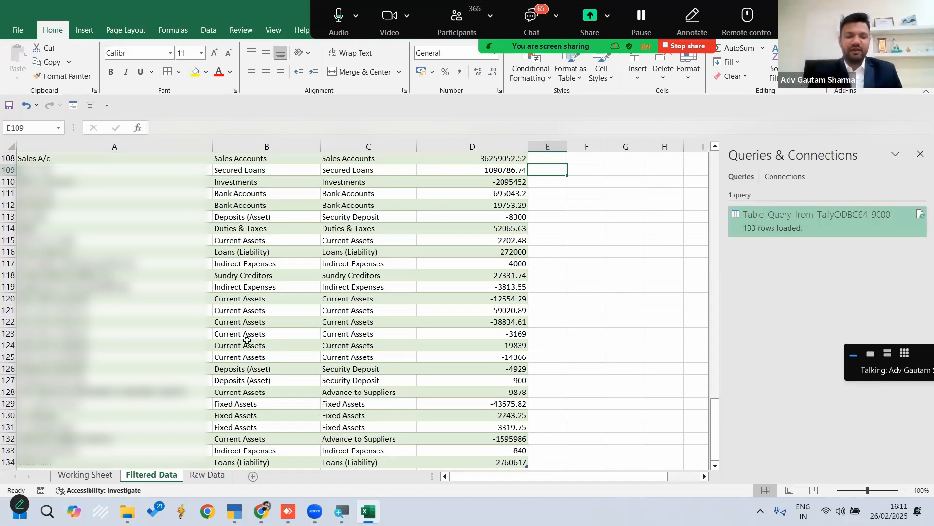
{"action": "right_click", "coordinate": [216, 296]}
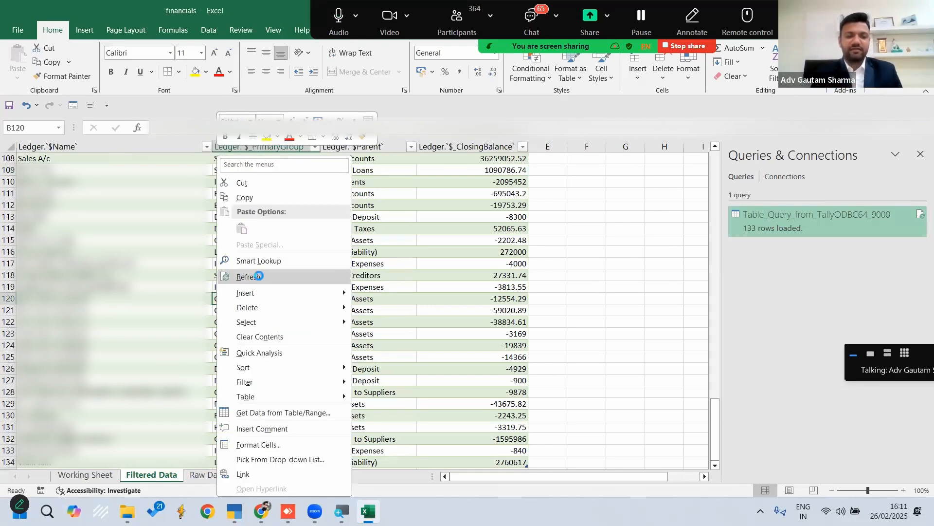
{"action": "left_click", "coordinate": [257, 274]}
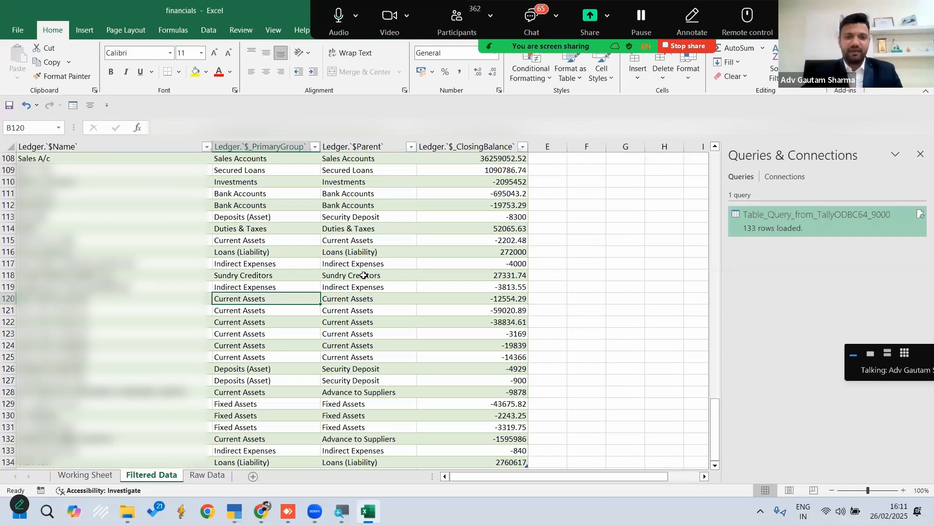
Convert the range A1:G134 on Working Sheet into a table with headers
{"action": "left_click", "coordinate": [87, 475]}
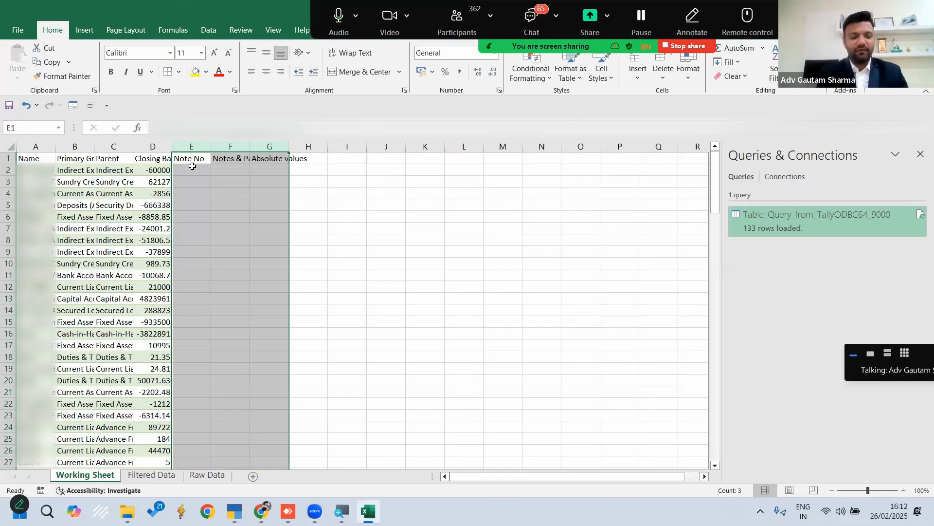
{"action": "left_click", "coordinate": [81, 194]}
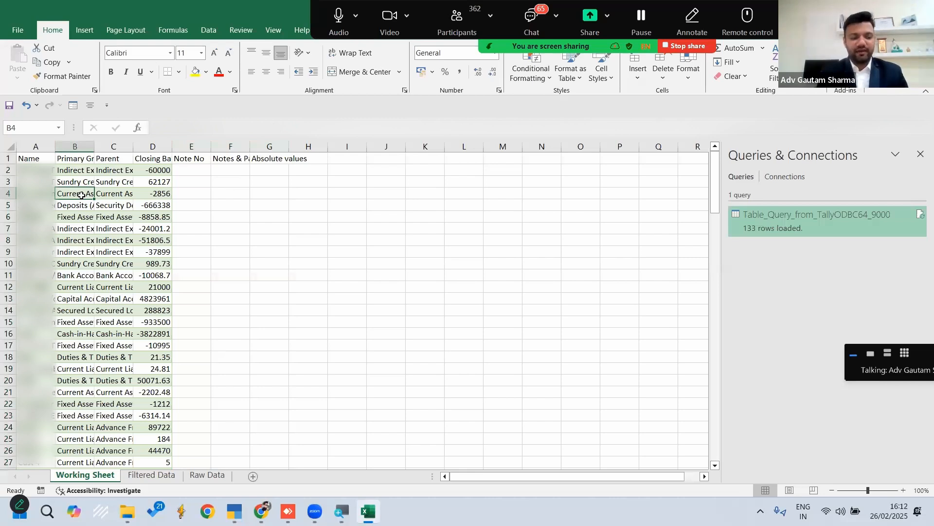
{"action": "key", "text": "ctrl+a"}
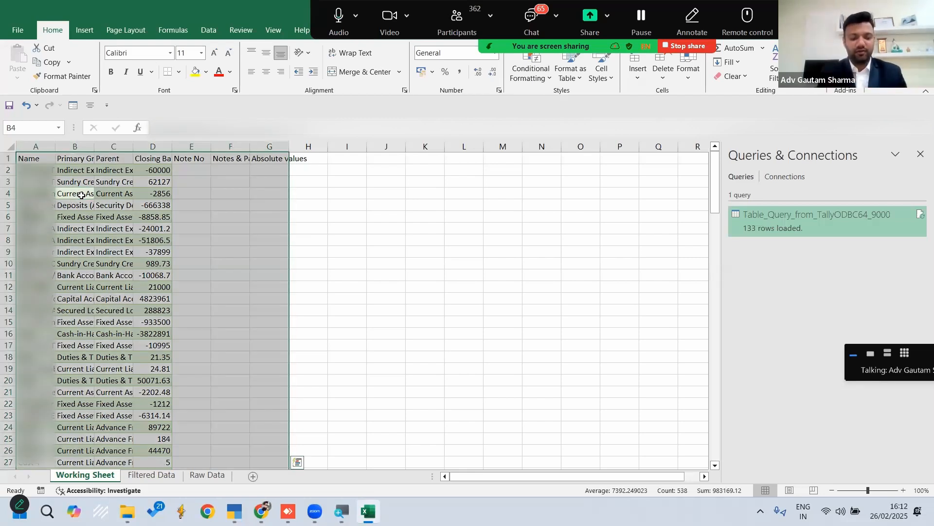
{"action": "key", "text": "ctrl+t"}
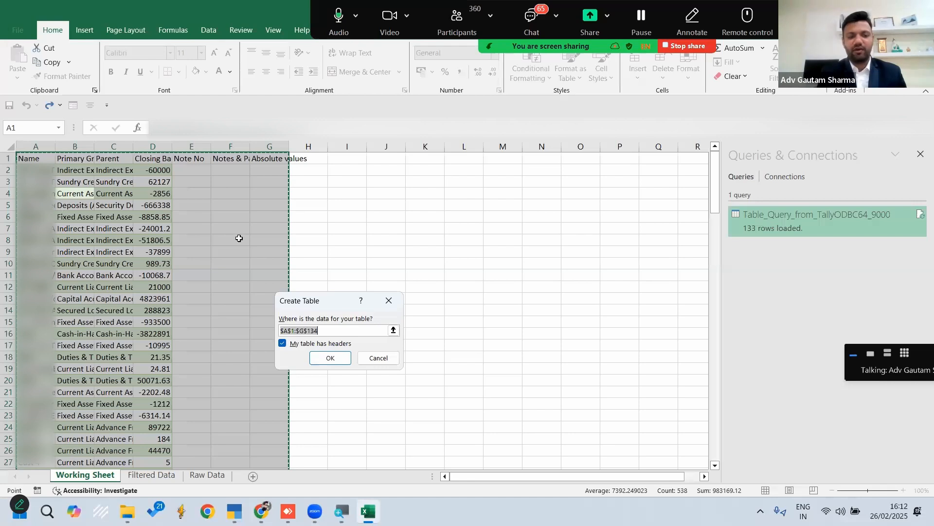
{"action": "left_click", "coordinate": [330, 359]}
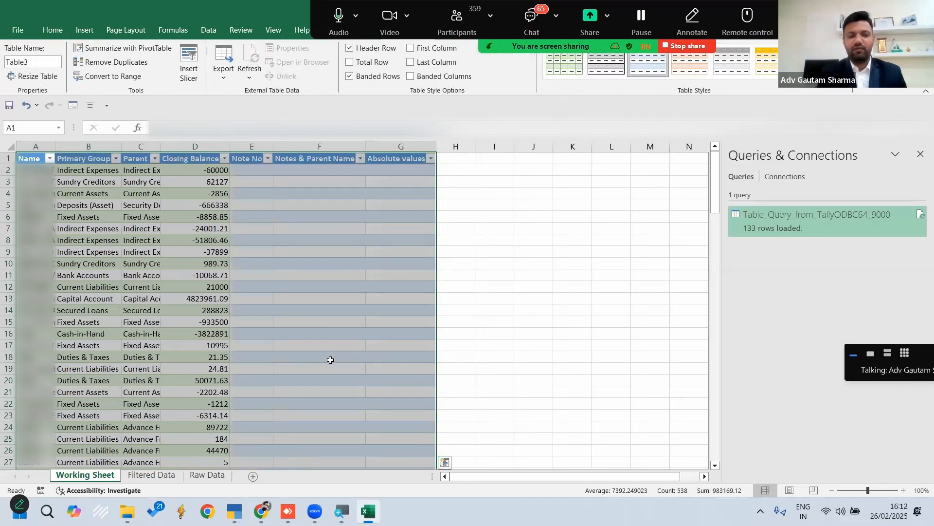
{"action": "left_click", "coordinate": [511, 273]}
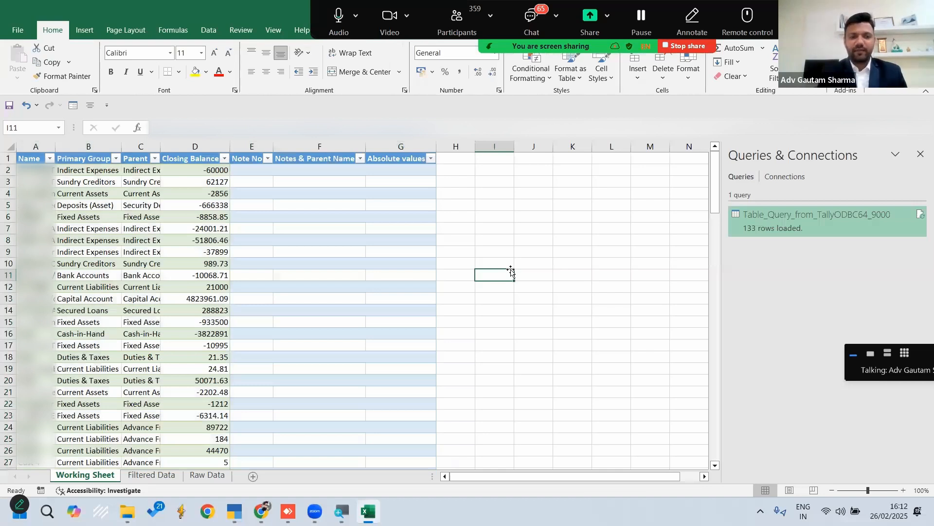
Auto-fit the column widths of the whole ledger table on Working Sheet
{"action": "left_click", "coordinate": [240, 170]}
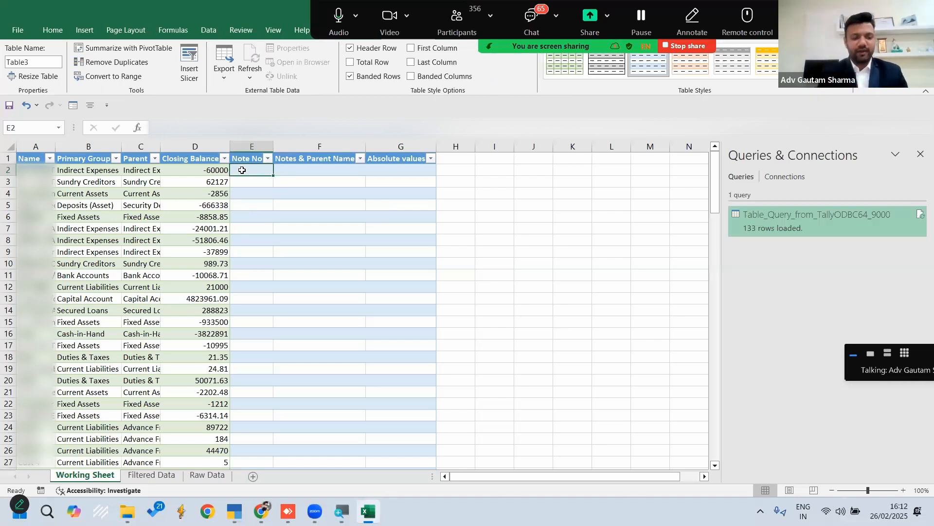
{"action": "key", "text": "ctrl+a"}
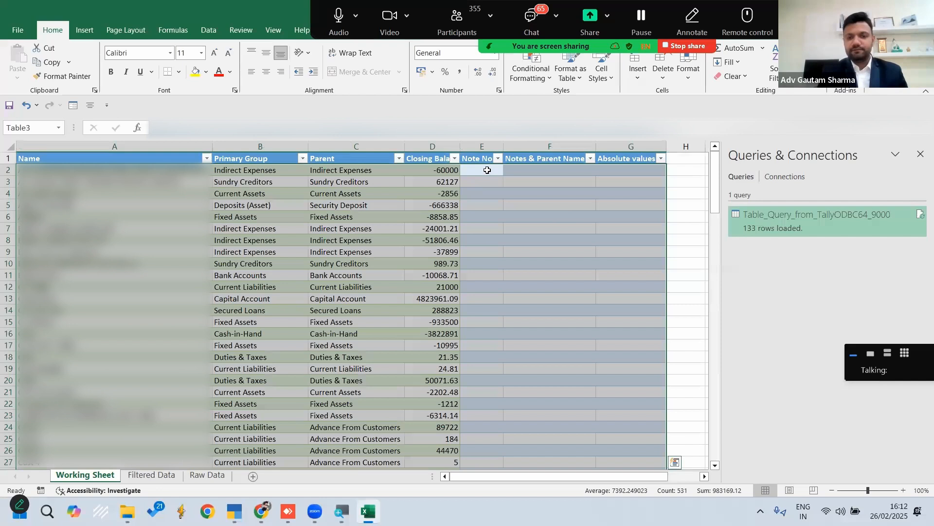
{"action": "left_click", "coordinate": [486, 170]}
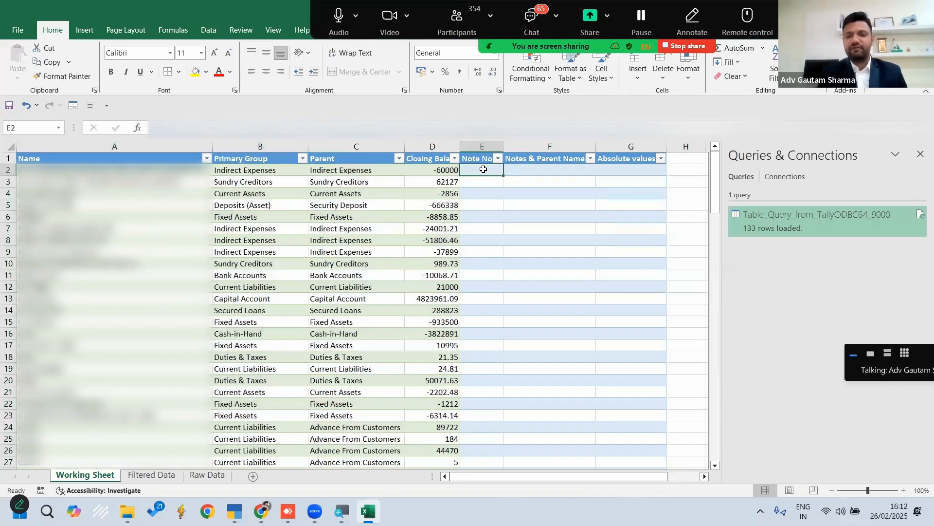
Fill the Absolute values column with =ABS([@[Closing Balance]]) starting in G2 and check that it reaches the table's last row
{"action": "left_click", "coordinate": [545, 170]}
{"action": "left_click", "coordinate": [630, 172]}
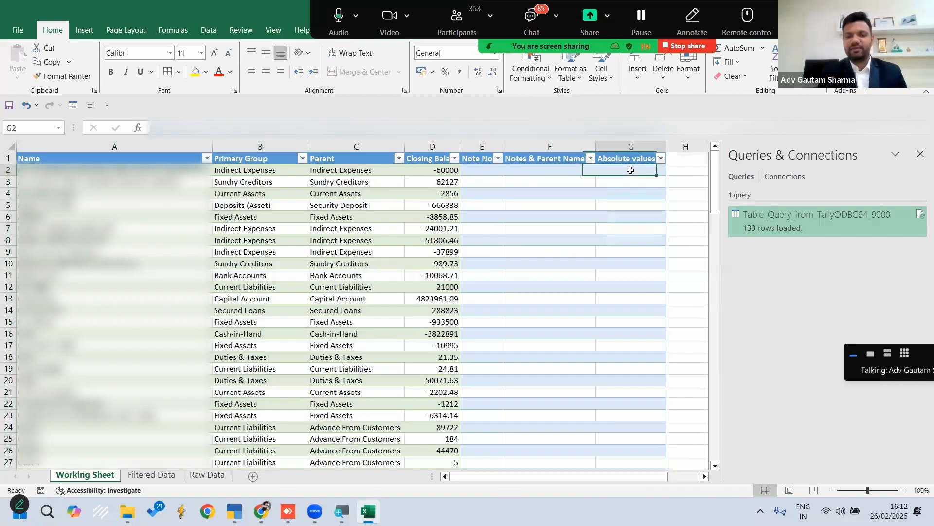
{"action": "type", "text": "=abs"}
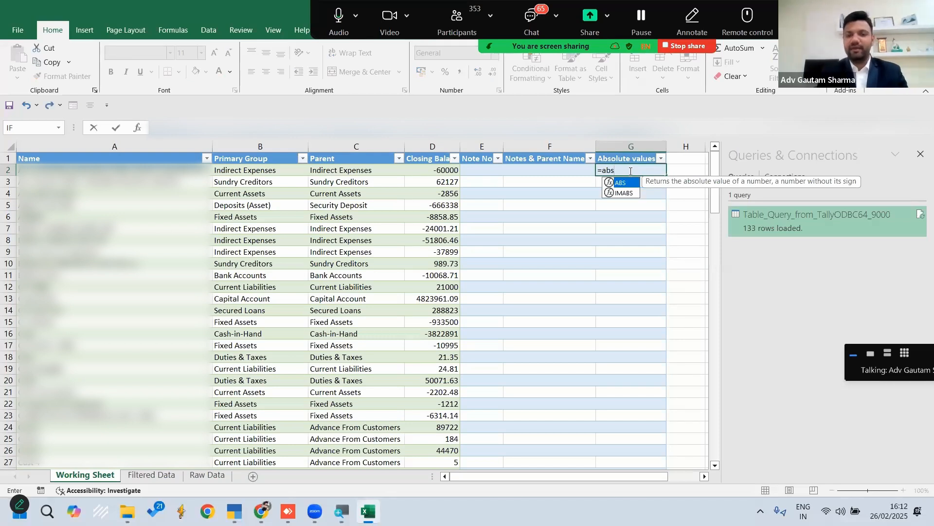
{"action": "key", "text": "Tab"}
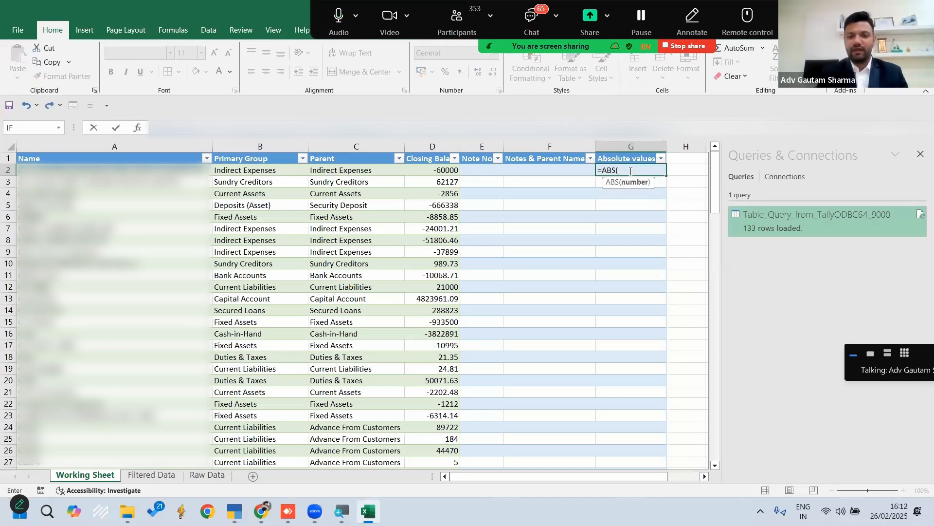
{"action": "left_click", "coordinate": [447, 169]}
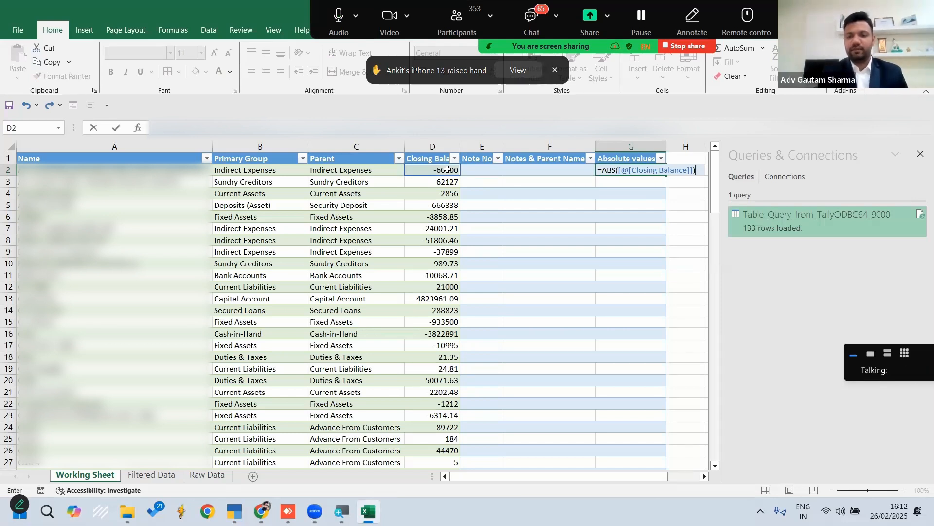
{"action": "key", "text": "Return"}
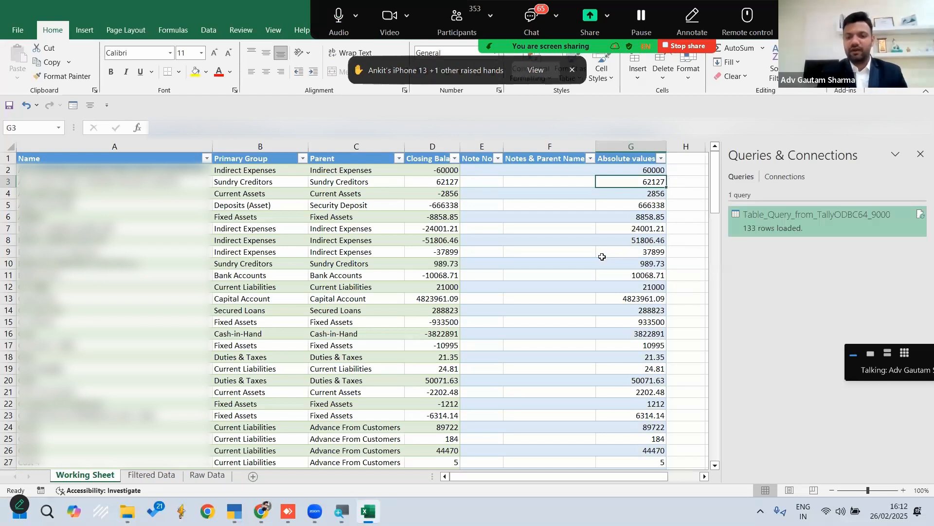
{"action": "key", "text": "ctrl+Down"}
{"action": "key", "text": "ctrl+Up"}
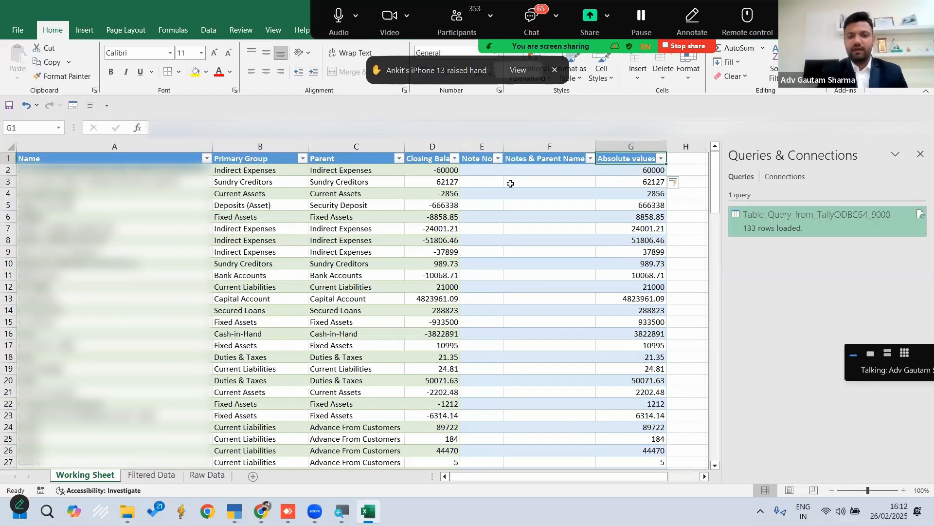
Add a new sheet after Working Sheet and rename it Notes No
{"action": "left_click", "coordinate": [483, 171]}
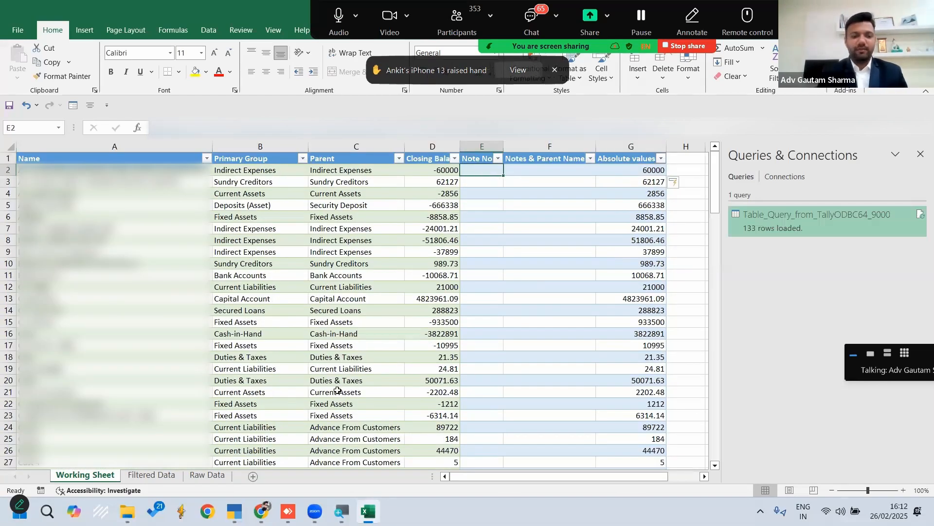
{"action": "left_click", "coordinate": [253, 476]}
{"action": "right_click", "coordinate": [142, 475]}
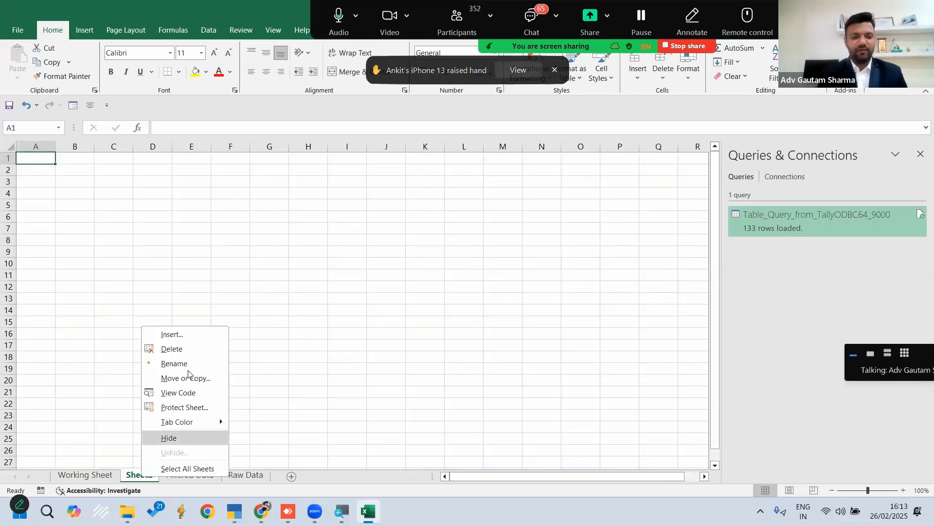
{"action": "left_click", "coordinate": [182, 363]}
{"action": "type", "text": "Notes No"}
{"action": "key", "text": "Return"}
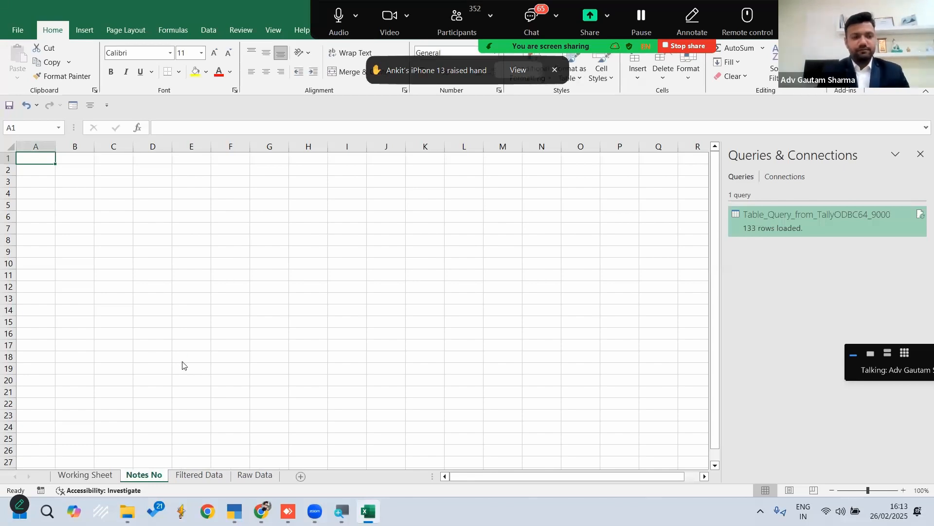
Open the completed financial statements workbook from the desktop folder Excel workings and look through its BS sheet
{"action": "key", "text": "super+d"}
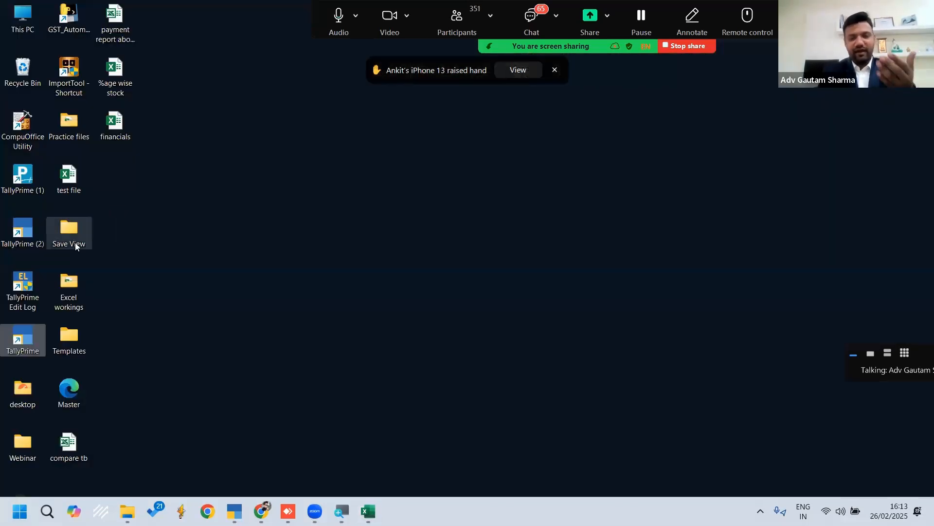
{"action": "left_click", "coordinate": [69, 289]}
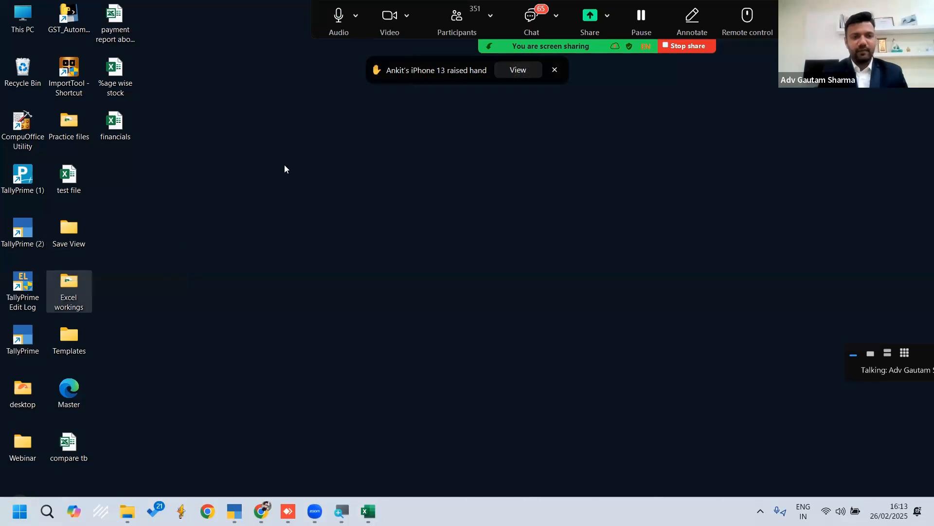
{"action": "key", "text": "Return"}
{"action": "double_click", "coordinate": [161, 220]}
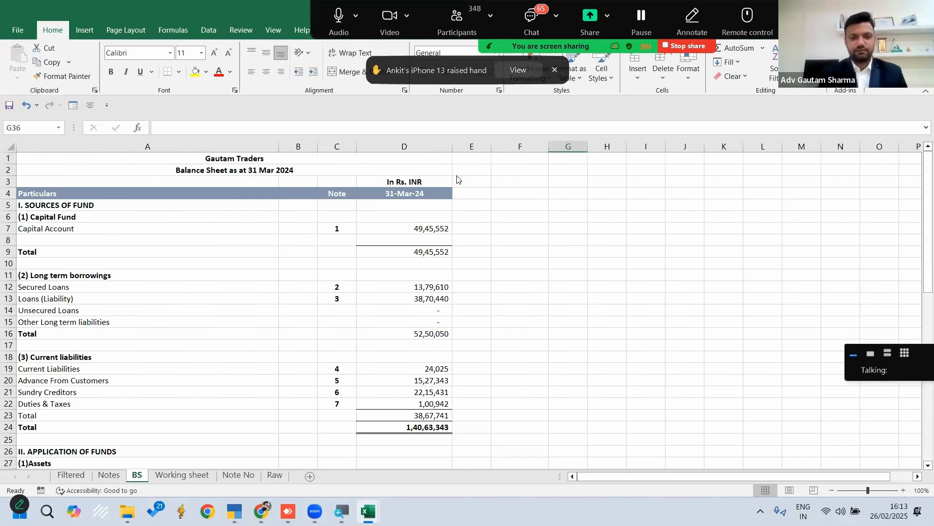
{"action": "scroll", "coordinate": [435, 278], "scroll_direction": "down", "scroll_amount": 10}
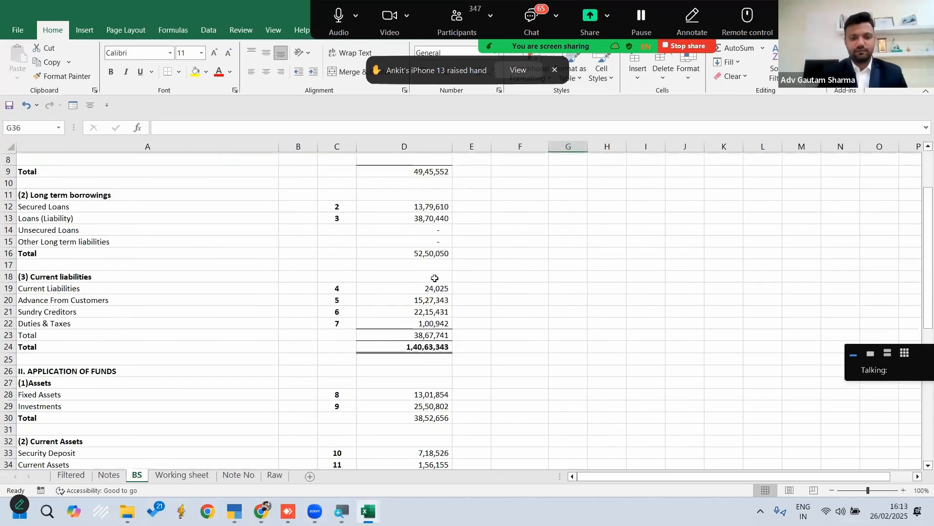
{"action": "left_click", "coordinate": [302, 124]}
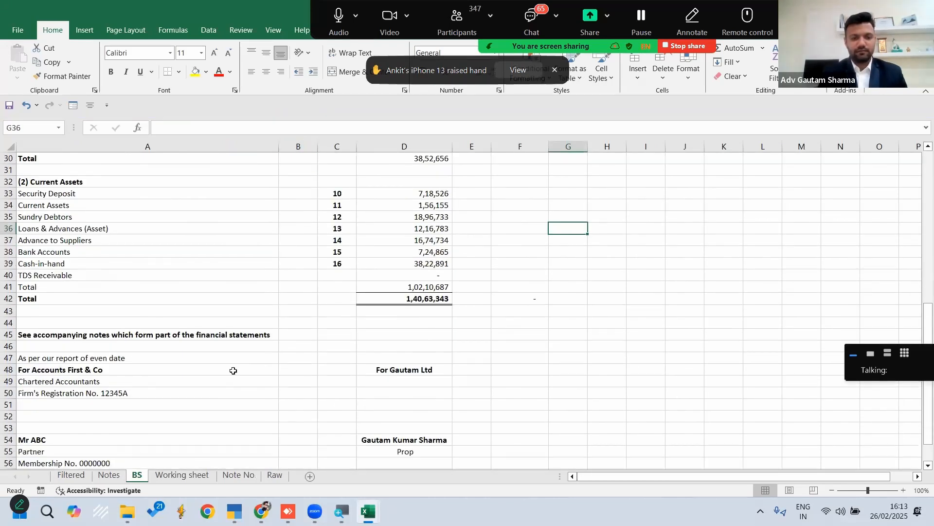
Copy the Group and Note No list from the reference workbook's Note No sheet into A1 of Notes No and auto-fit column A
{"action": "left_click", "coordinate": [248, 479]}
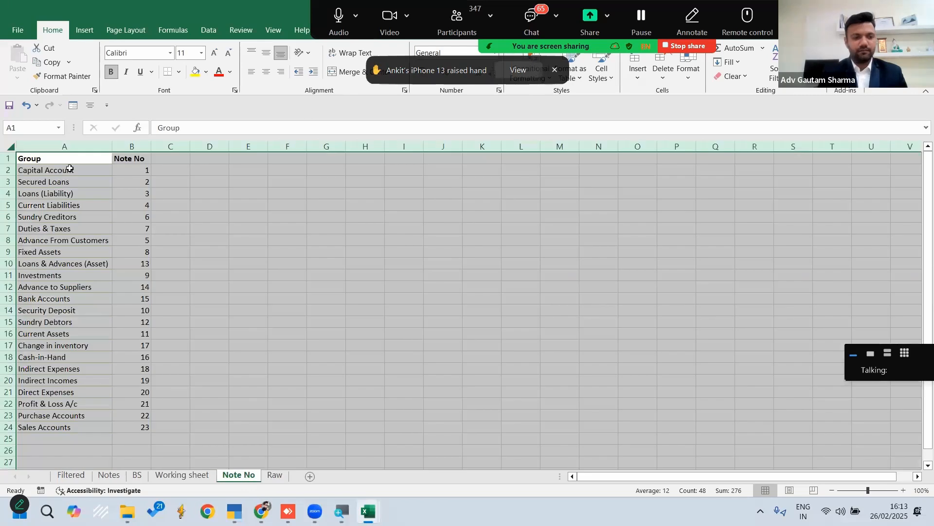
{"action": "key", "text": "ctrl+a"}
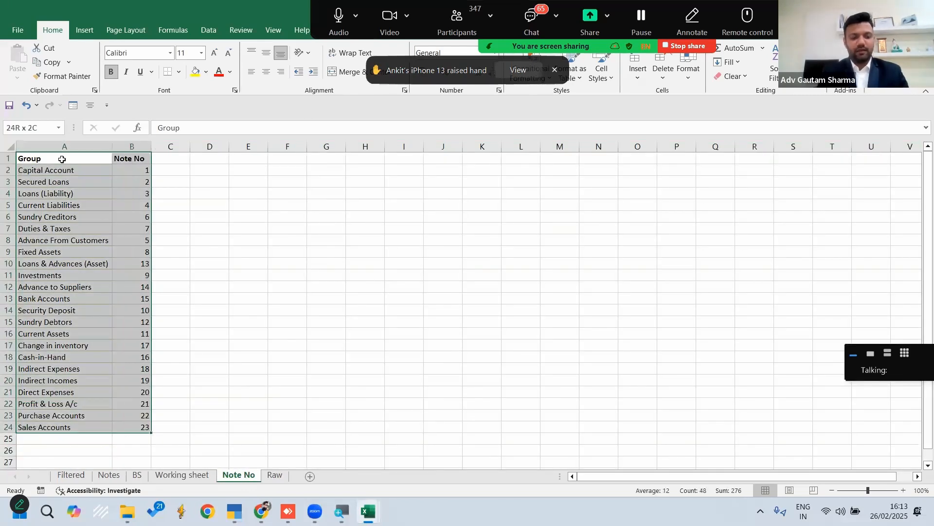
{"action": "key", "text": "ctrl+c"}
{"action": "key", "text": "alt+Tab"}
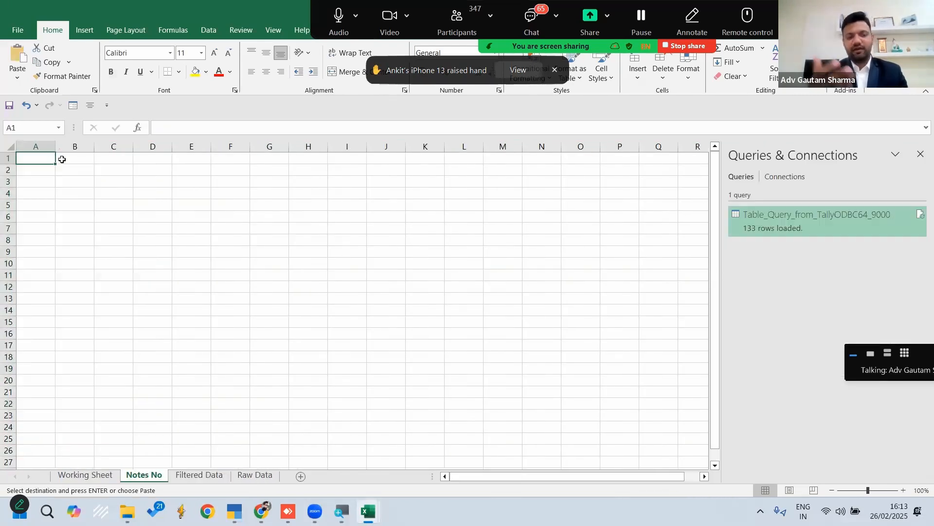
{"action": "key", "text": "ctrl+v"}
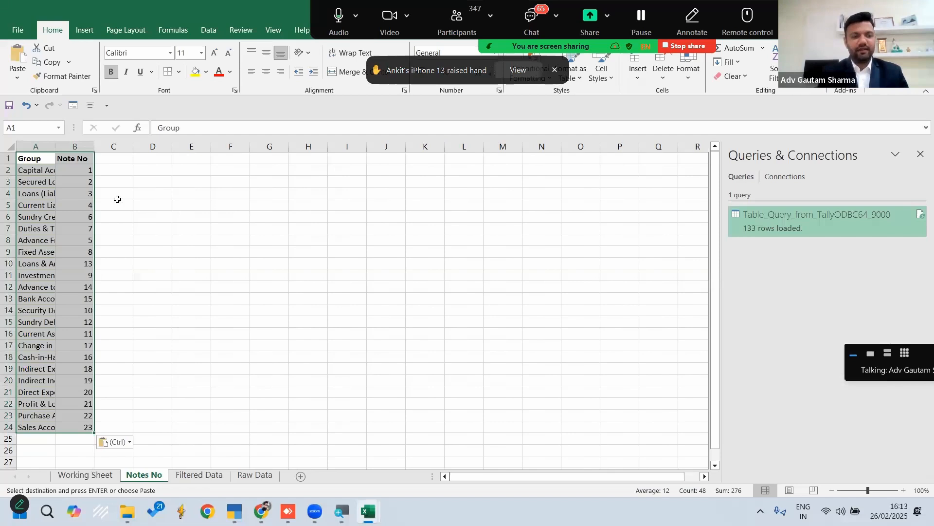
{"action": "double_click", "coordinate": [63, 147]}
{"action": "left_click", "coordinate": [280, 256]}
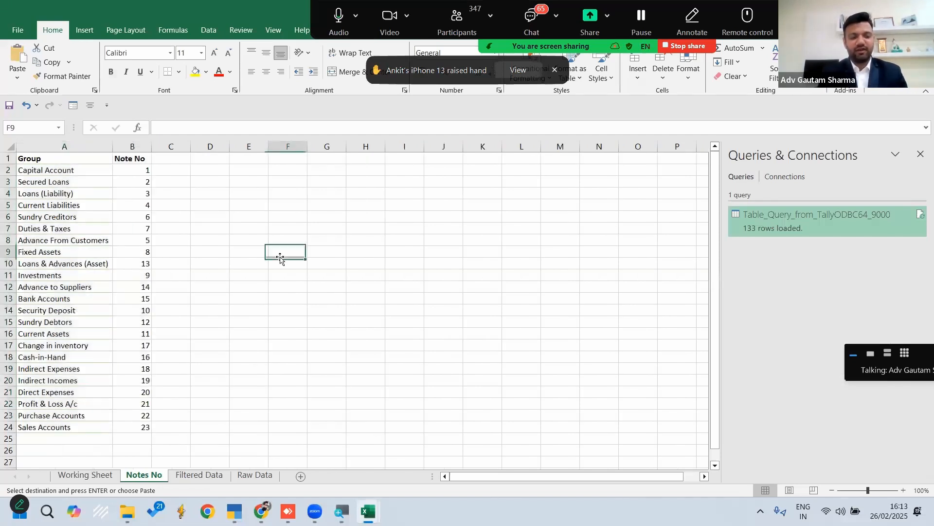
{"action": "key", "text": "Escape"}
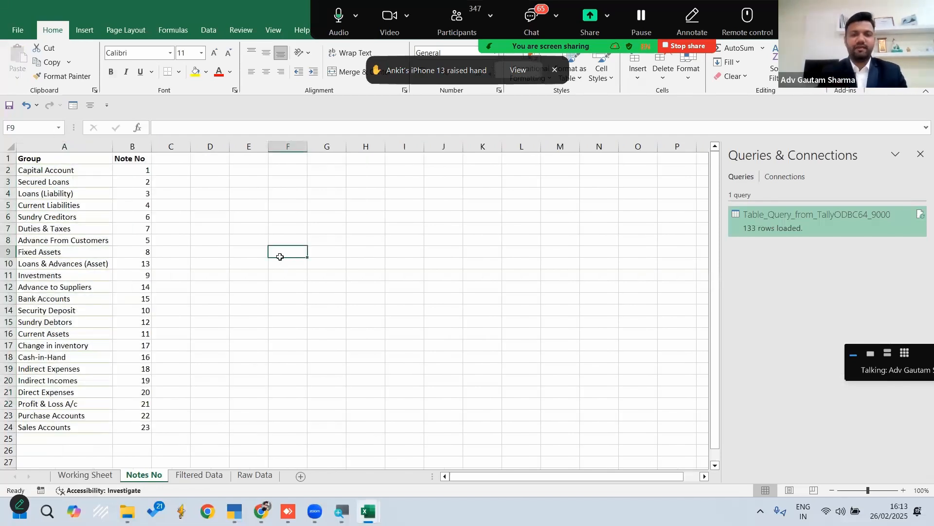
Move the Notes No sheet before Working Sheet
{"action": "key", "text": "alt+Tab"}
{"action": "key", "text": "alt+Tab"}
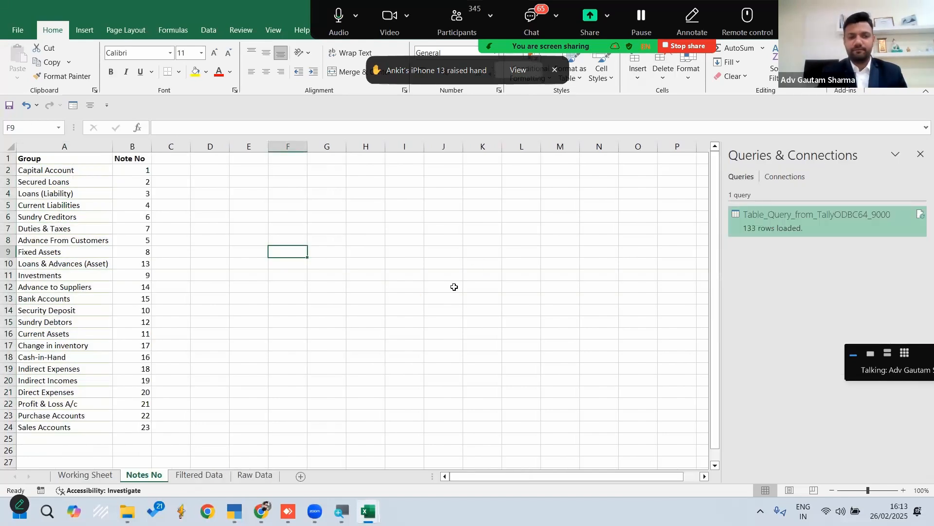
{"action": "left_click_drag", "start_coordinate": [143, 479], "coordinate": [107, 479]}
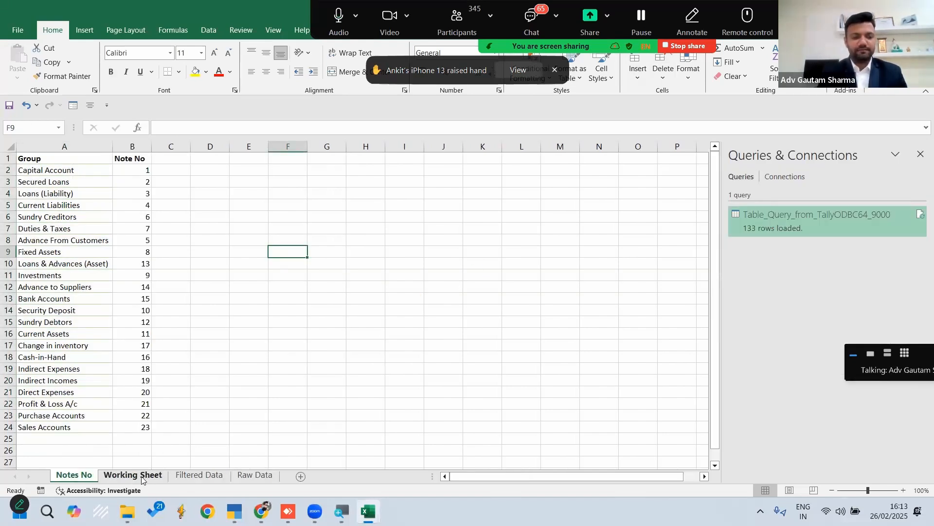
{"action": "left_click", "coordinate": [141, 476]}
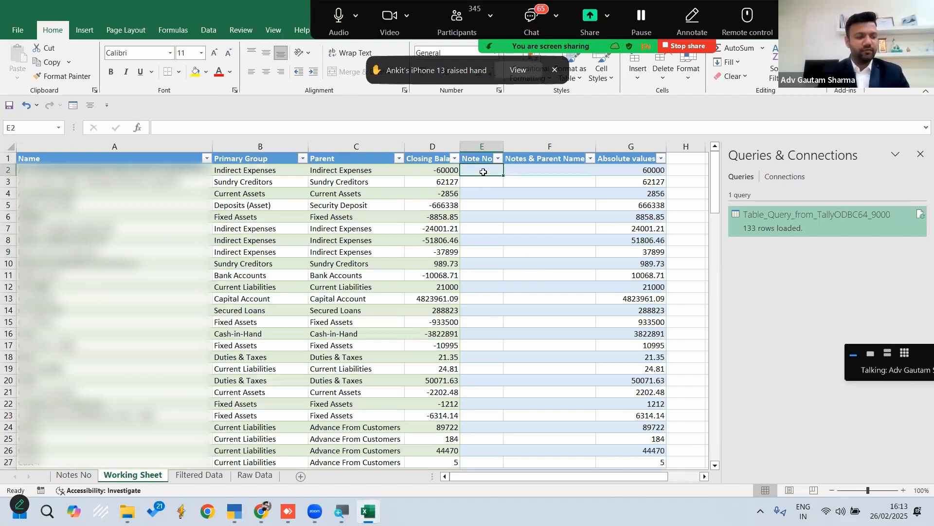
{"action": "type", "text": "="}
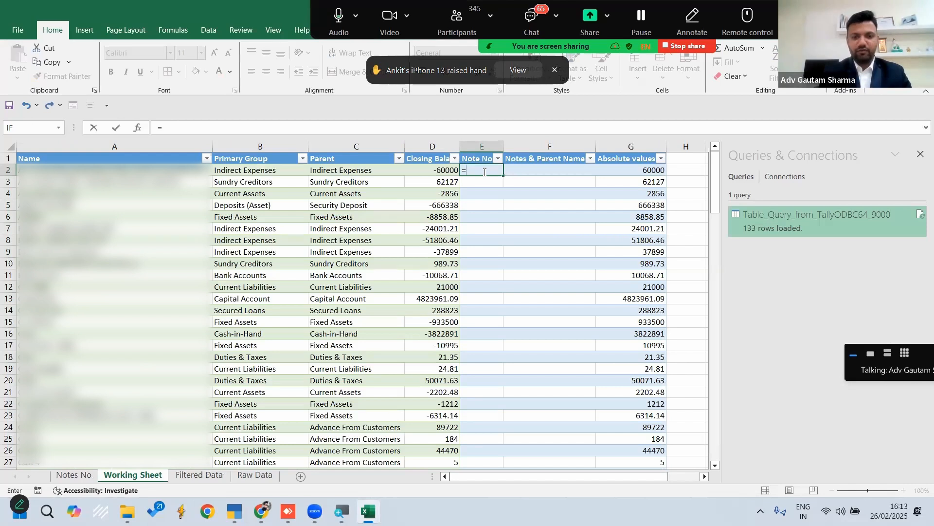
{"action": "type", "text": "vl"}
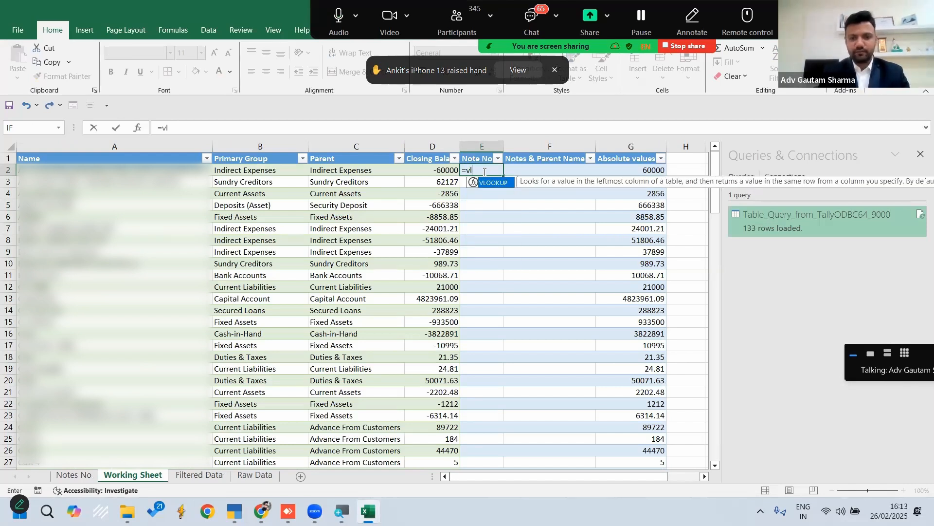
{"action": "key", "text": "Tab"}
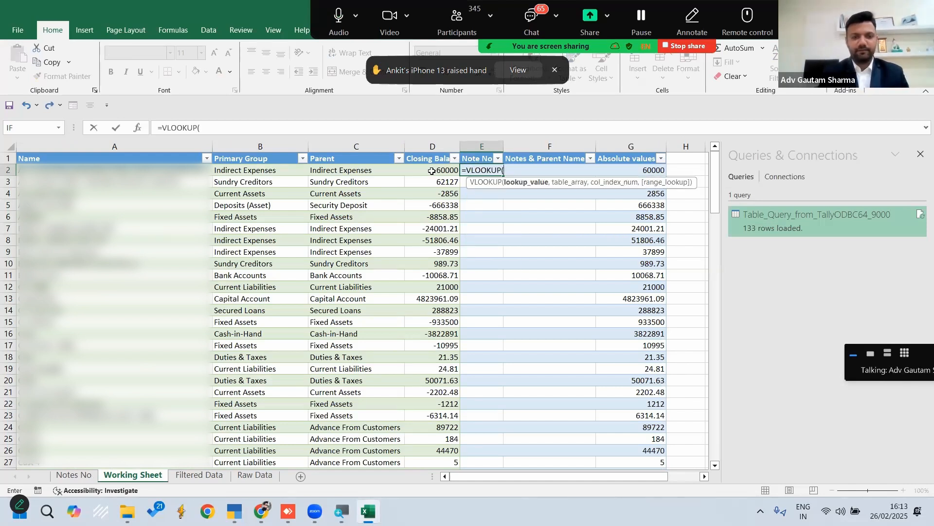
{"action": "left_click", "coordinate": [347, 171]}
{"action": "type", "text": ","}
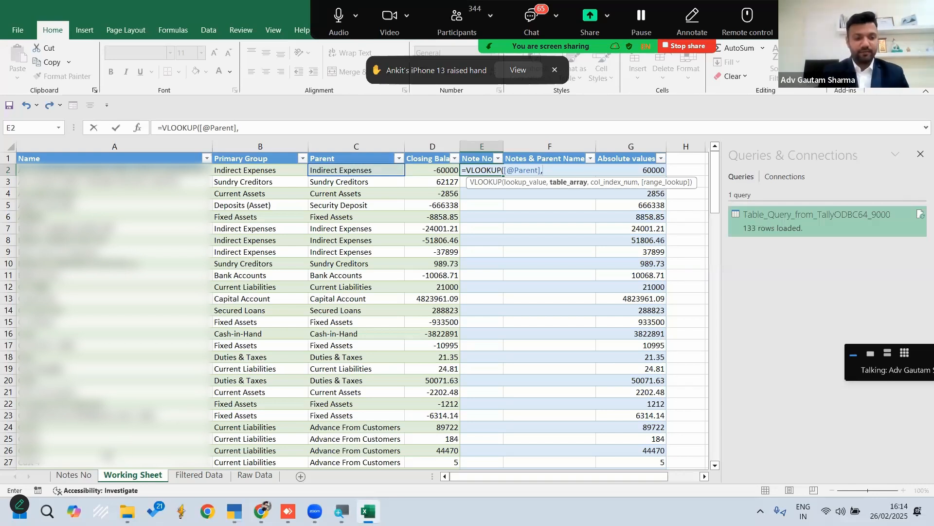
{"action": "left_click", "coordinate": [80, 477]}
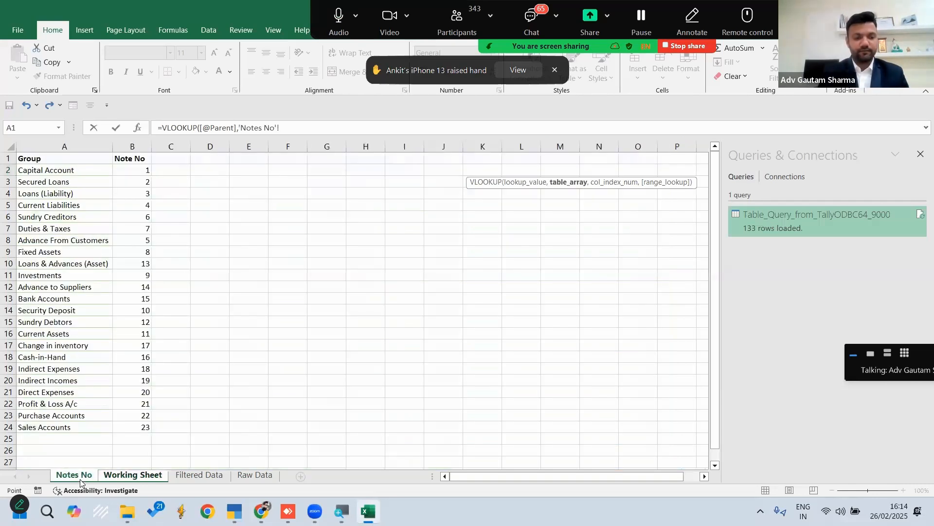
{"action": "left_click", "coordinate": [78, 147]}
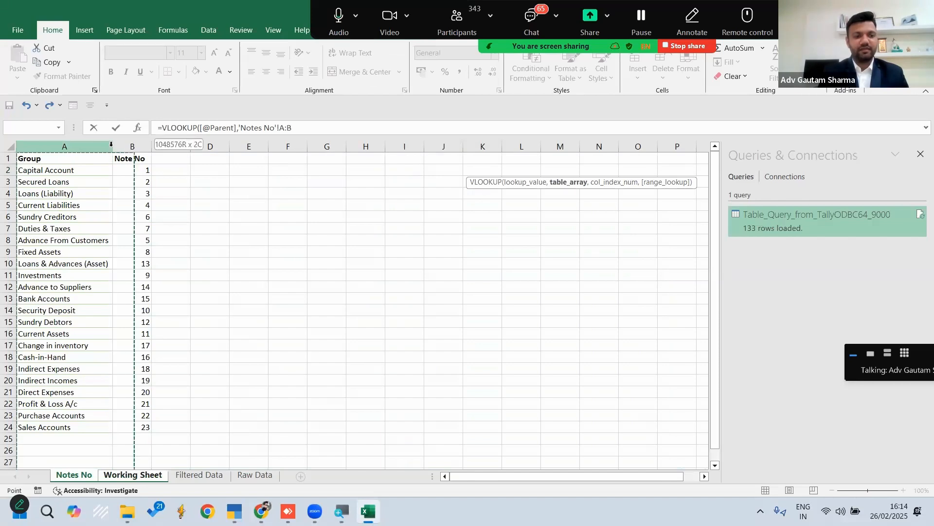
{"action": "left_click_drag", "start_coordinate": [139, 143], "coordinate": [125, 146]}
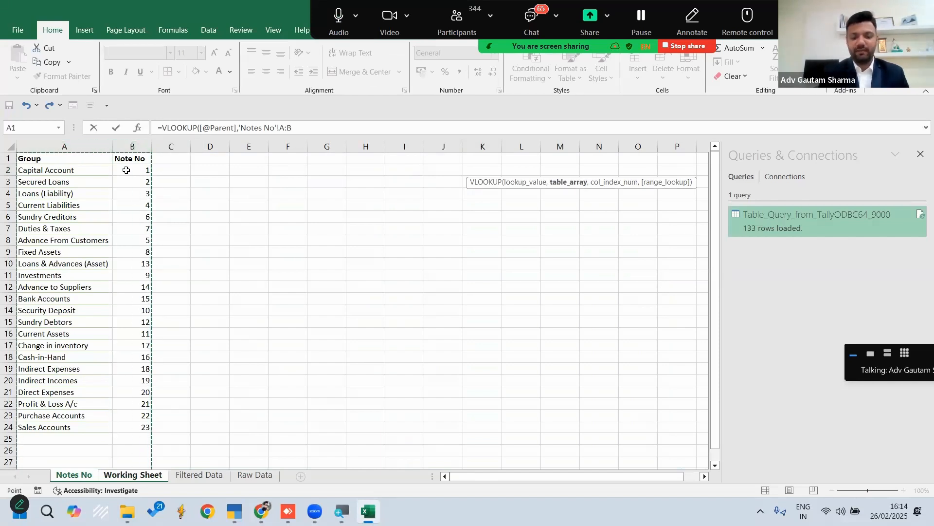
{"action": "type", "text": ","}
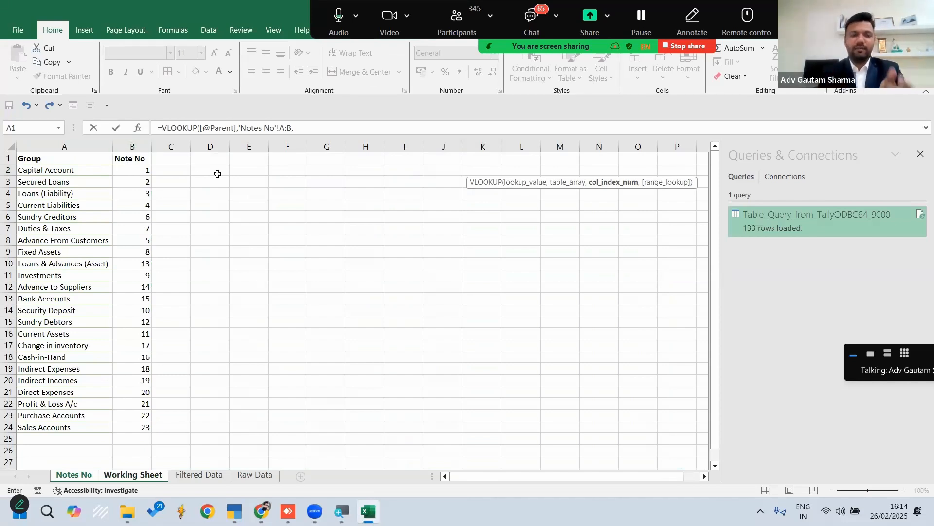
{"action": "type", "text": "2,"}
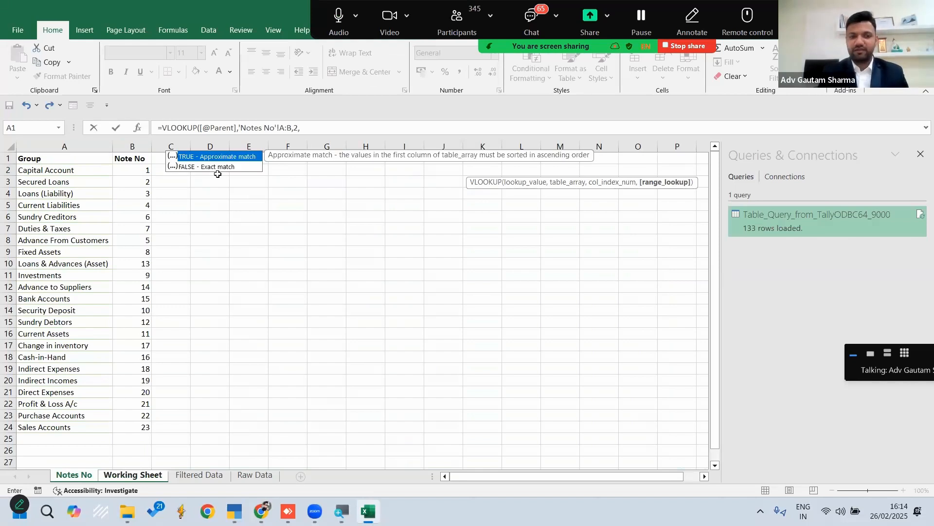
{"action": "type", "text": "0"}
{"action": "key", "text": "Return"}
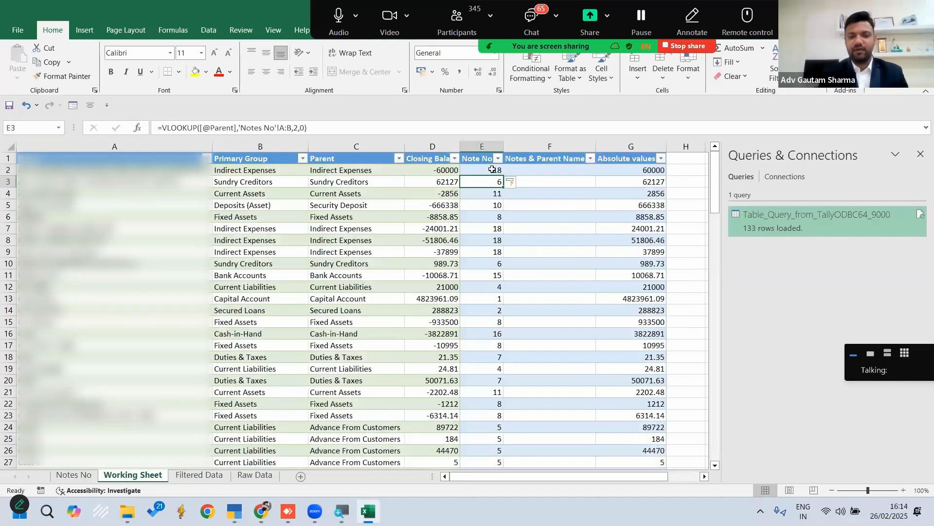
Check the note number looked up for Indirect Expenses in row 2 against the Notes No list
{"action": "left_click", "coordinate": [348, 172]}
{"action": "left_click", "coordinate": [485, 168]}
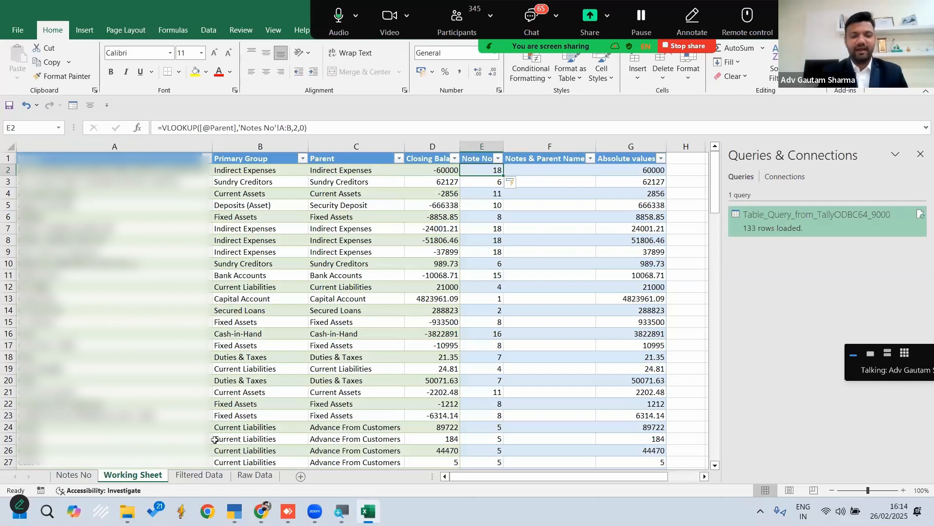
{"action": "left_click", "coordinate": [74, 474]}
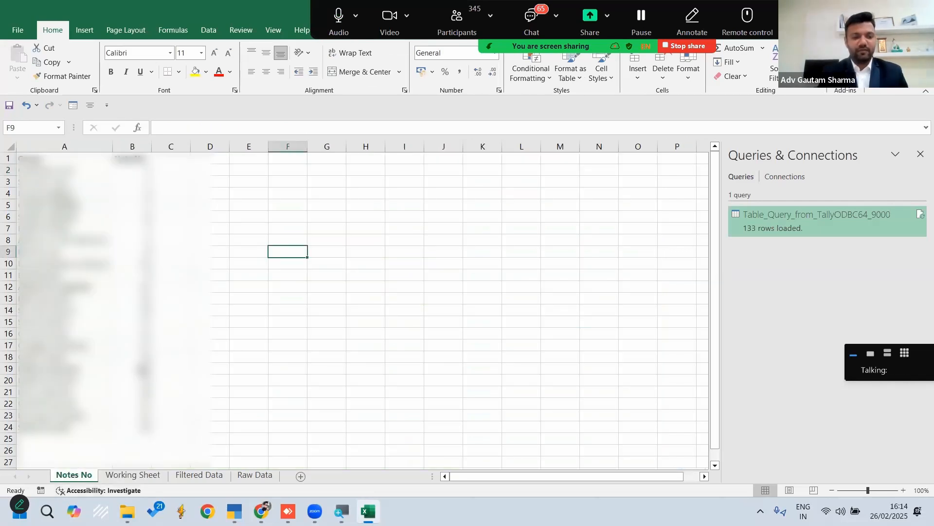
{"action": "left_click", "coordinate": [142, 370]}
{"action": "left_click", "coordinate": [82, 369]}
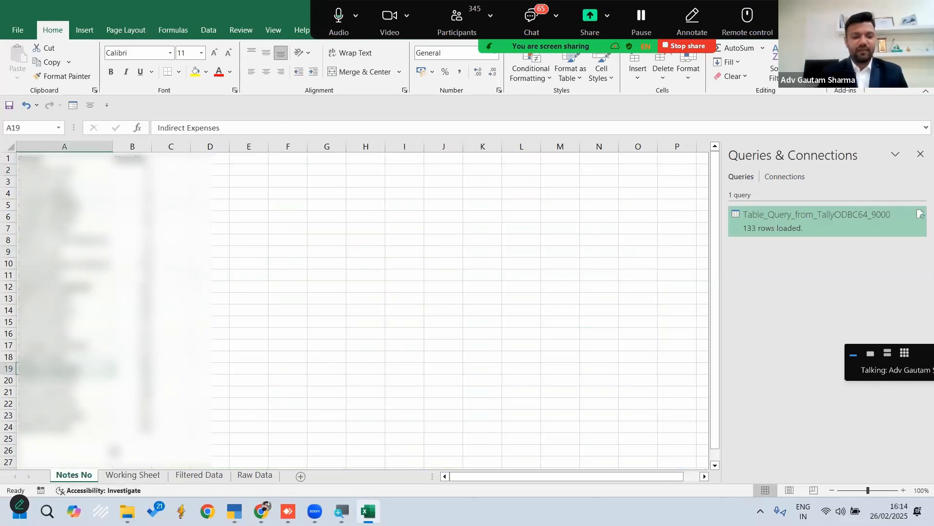
{"action": "left_click", "coordinate": [132, 475]}
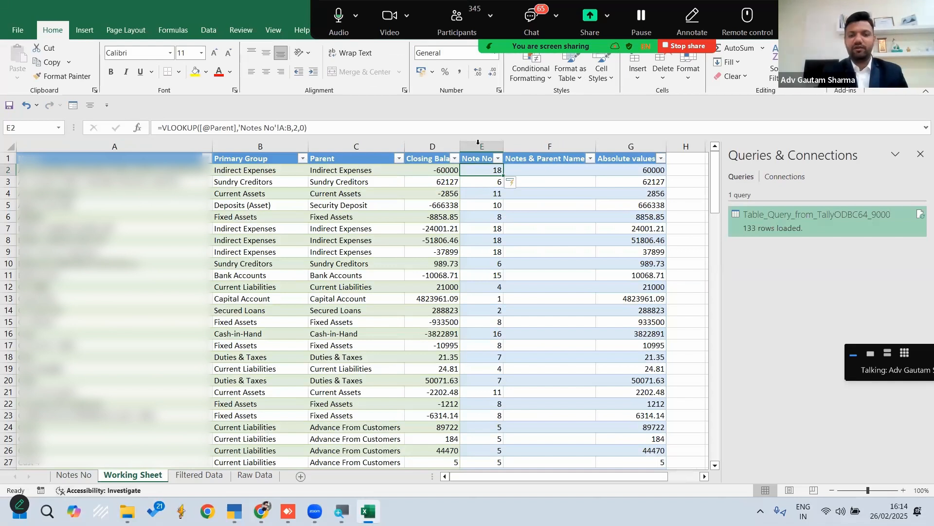
Examine the Note No column through the Working Sheet rows for ledgers lacking a matching note number
{"action": "left_click", "coordinate": [472, 221]}
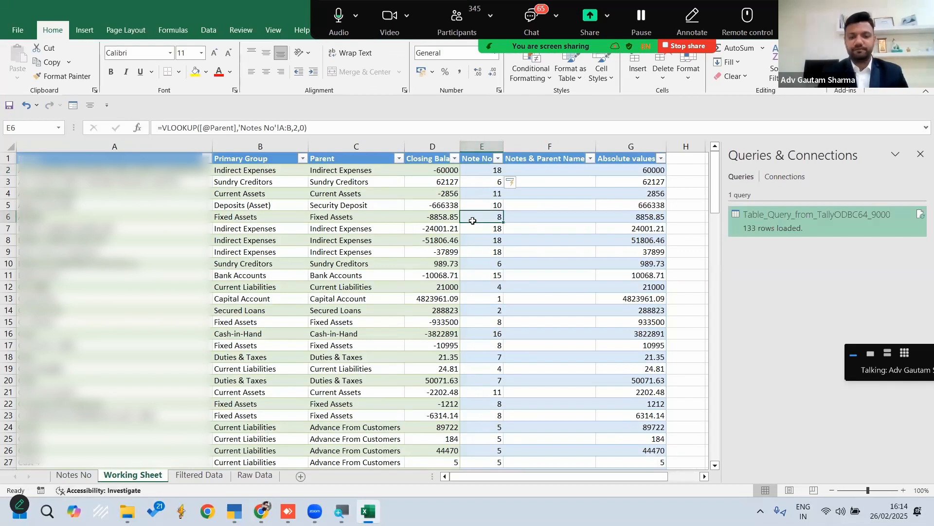
{"action": "key", "text": "ctrl+Left"}
{"action": "key", "text": "ctrl+Down"}
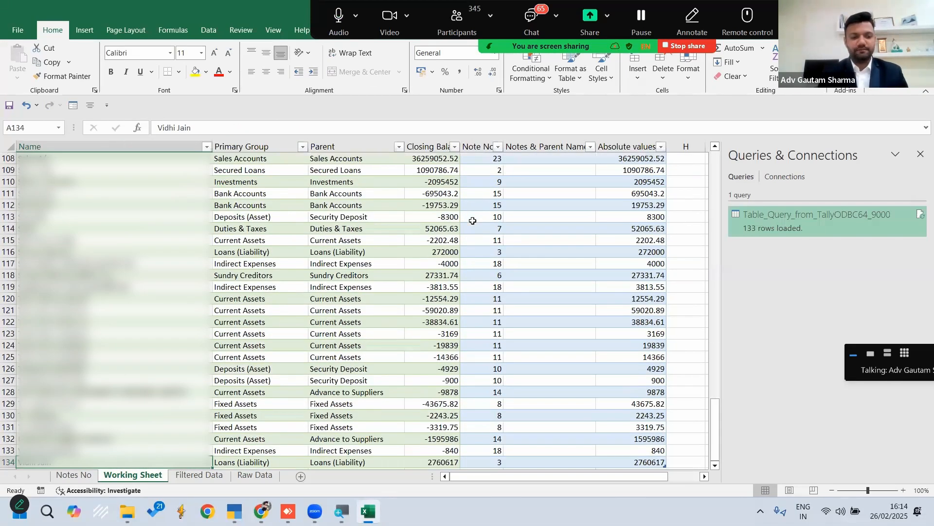
{"action": "key", "text": "ctrl+Up"}
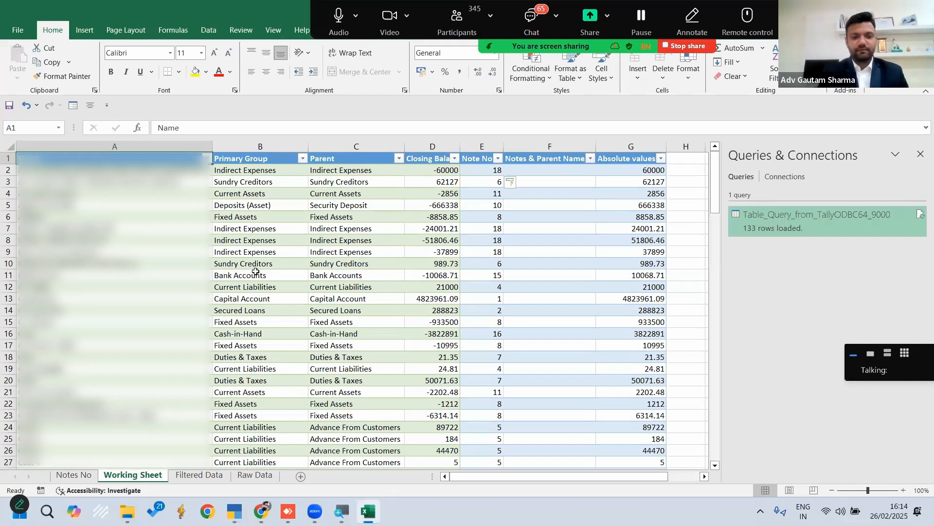
{"action": "scroll", "coordinate": [257, 284], "scroll_direction": "down", "scroll_amount": 8}
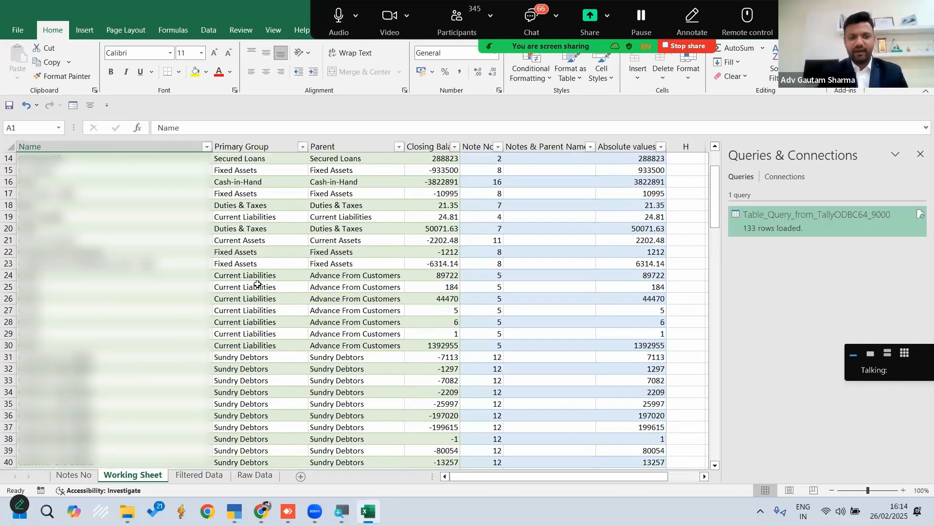
{"action": "scroll", "coordinate": [258, 284], "scroll_direction": "down", "scroll_amount": 12}
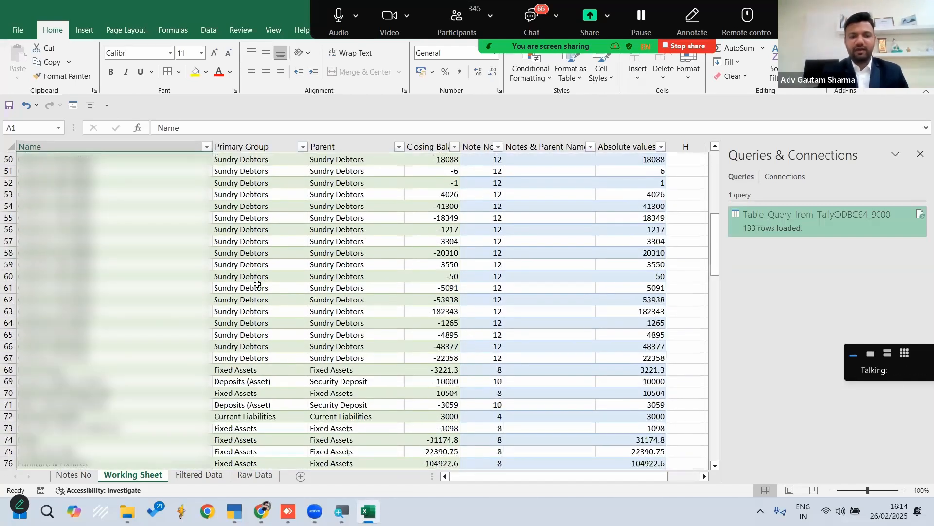
{"action": "scroll", "coordinate": [258, 284], "scroll_direction": "down", "scroll_amount": 8}
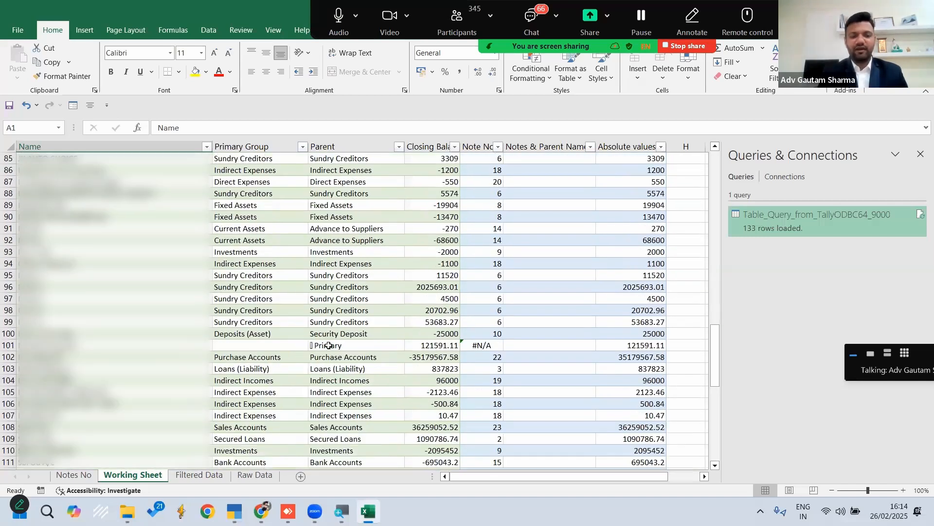
{"action": "left_click", "coordinate": [326, 345]}
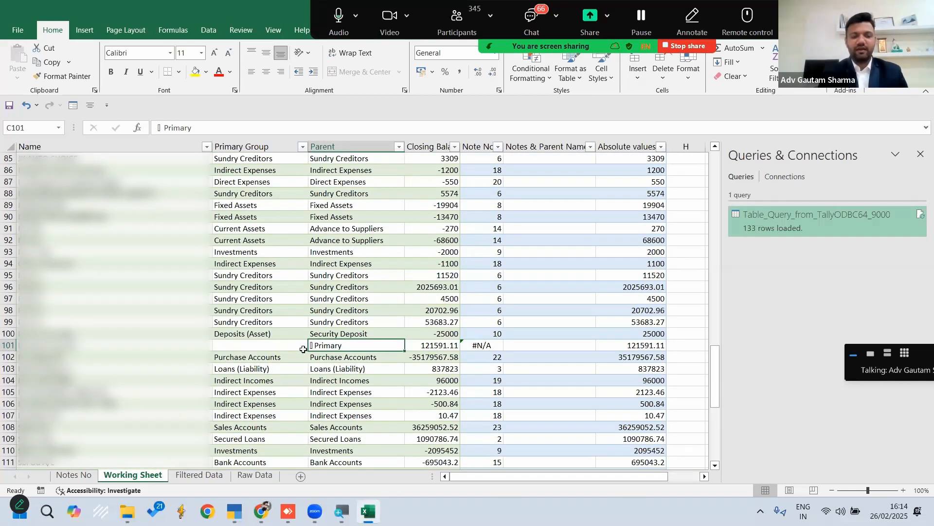
Copy the Capital Account entries for Primary Group and Parent from B13:C13 into B101:C101
{"action": "scroll", "coordinate": [303, 349], "scroll_direction": "up", "scroll_amount": 20}
{"action": "left_click", "coordinate": [276, 299]}
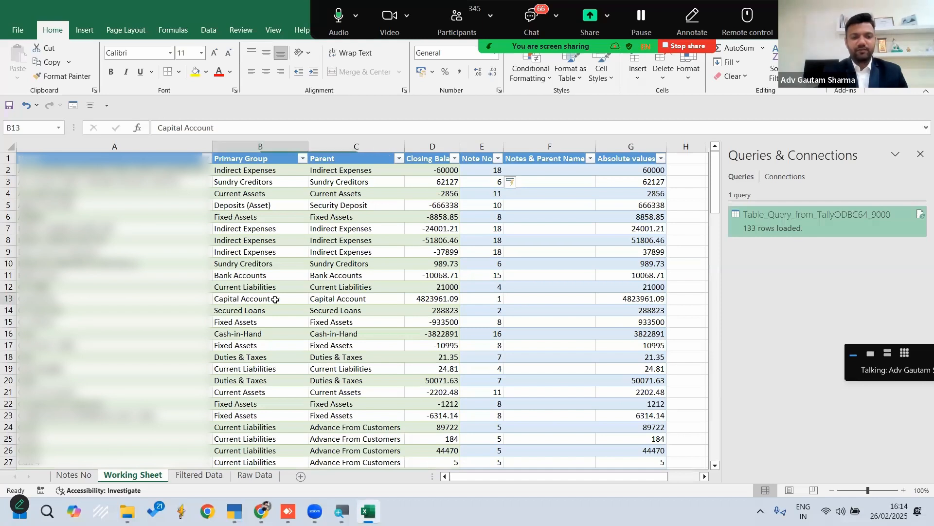
{"action": "left_click_drag", "start_coordinate": [276, 299], "coordinate": [326, 299]}
{"action": "key", "text": "ctrl+c"}
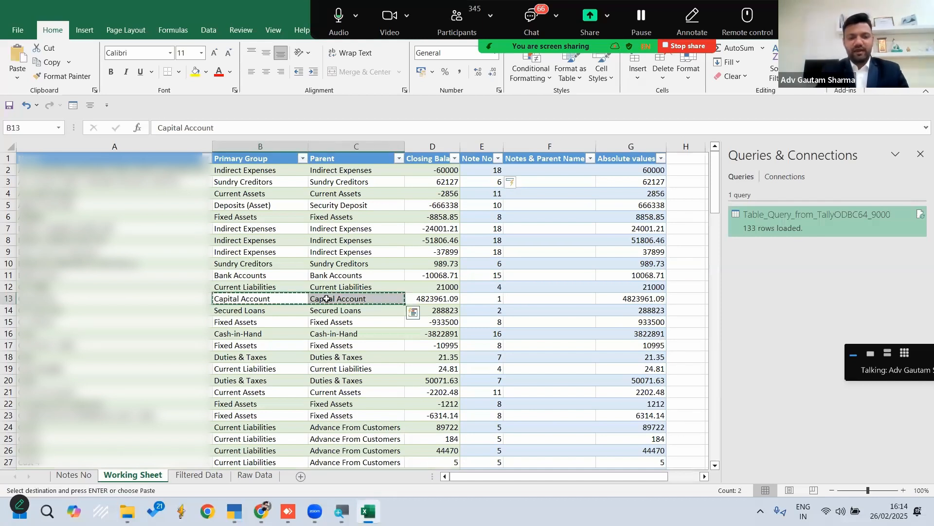
{"action": "key", "text": "ctrl+Down"}
{"action": "key", "text": "Down"}
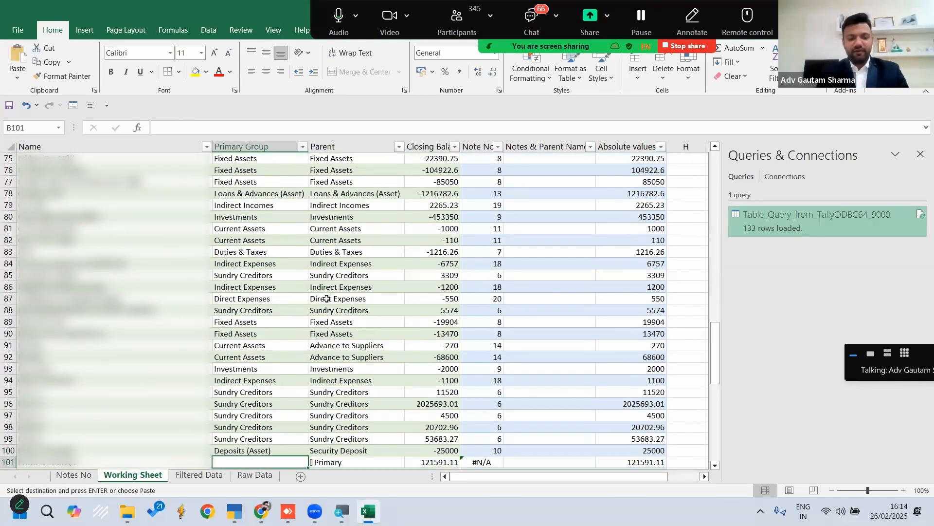
{"action": "key", "text": "ctrl+v"}
{"action": "key", "text": "Escape"}
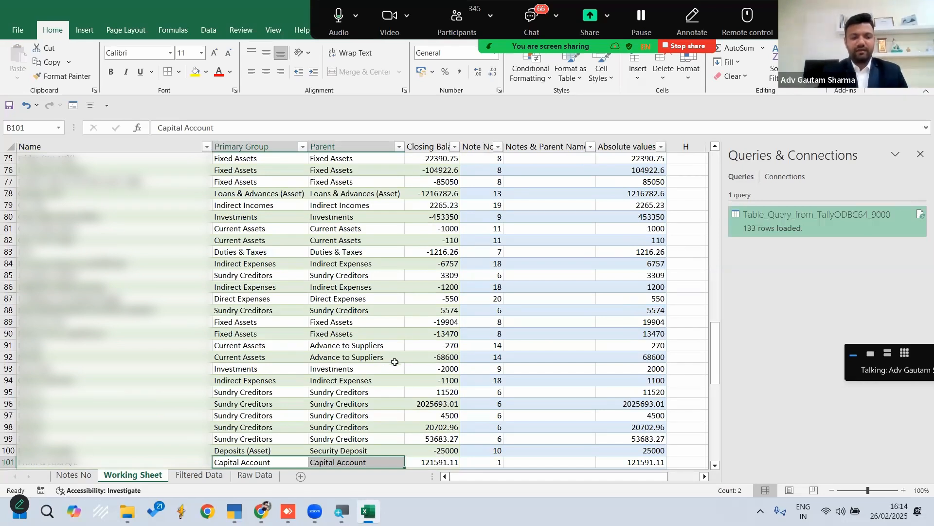
{"action": "scroll", "coordinate": [379, 335], "scroll_direction": "down", "scroll_amount": 4}
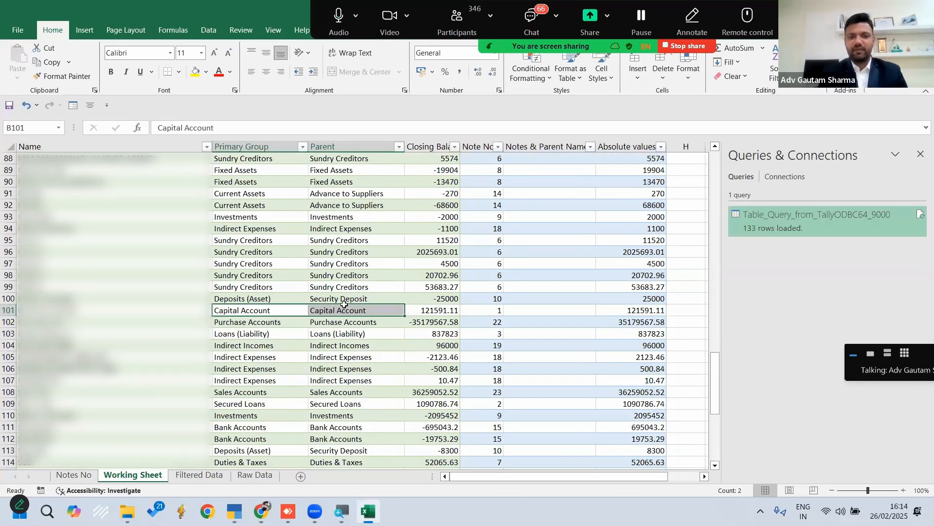
{"action": "scroll", "coordinate": [323, 273], "scroll_direction": "up", "scroll_amount": 20}
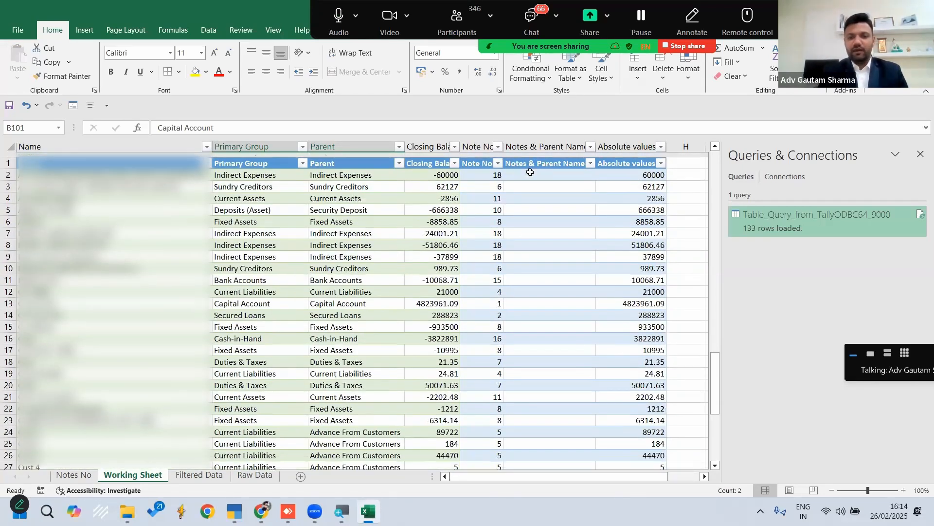
{"action": "left_click", "coordinate": [530, 172]}
{"action": "type", "text": "="}
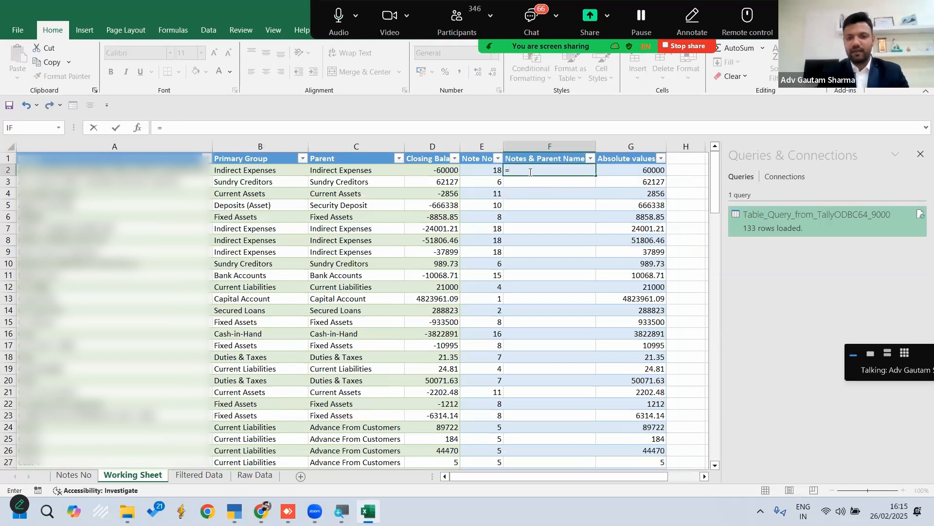
{"action": "key", "text": "Left"}
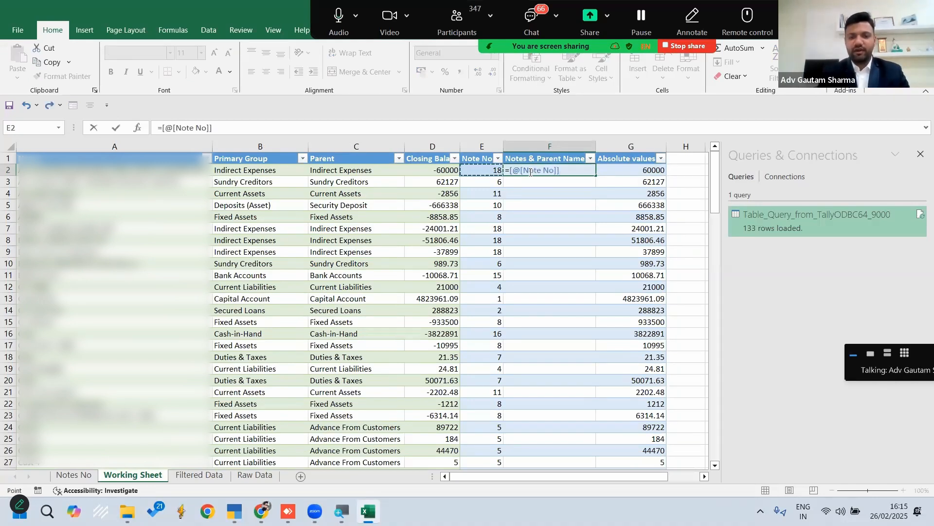
{"action": "type", "text": "&"}
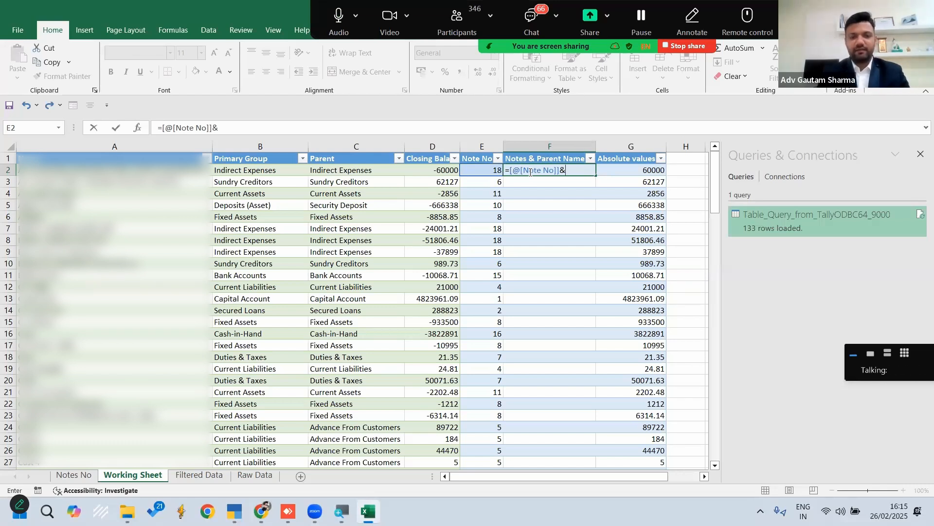
{"action": "key", "text": "Left"}
{"action": "key", "text": "Left"}
{"action": "key", "text": "Left"}
{"action": "key", "text": "Return"}
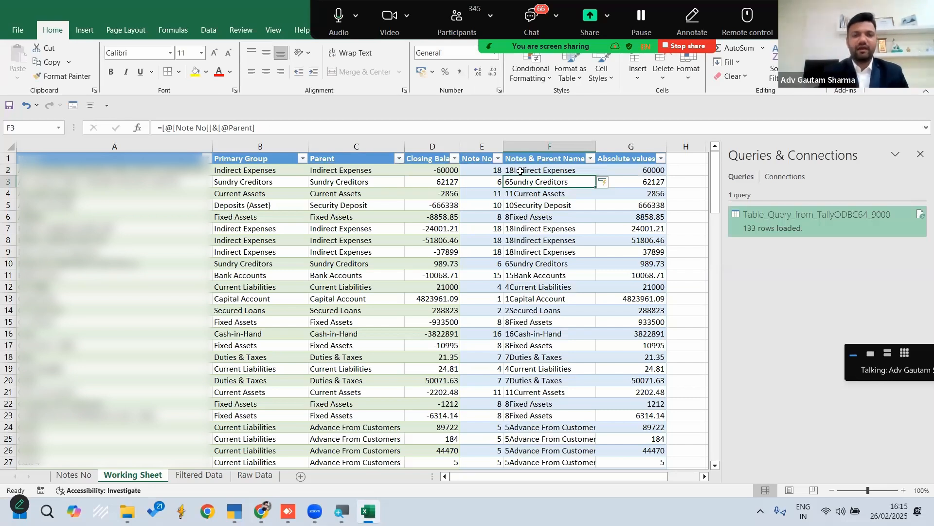
{"action": "left_click", "coordinate": [219, 127]}
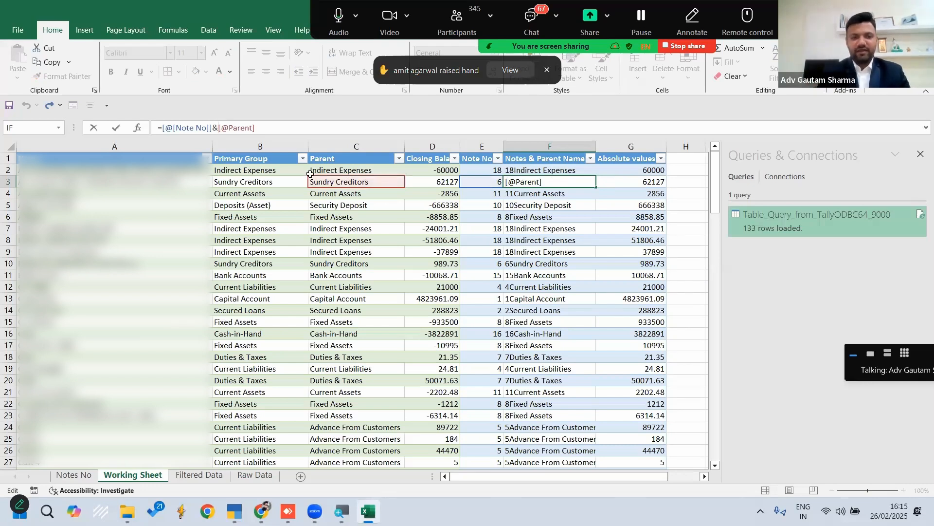
{"action": "type", "text": "\""}
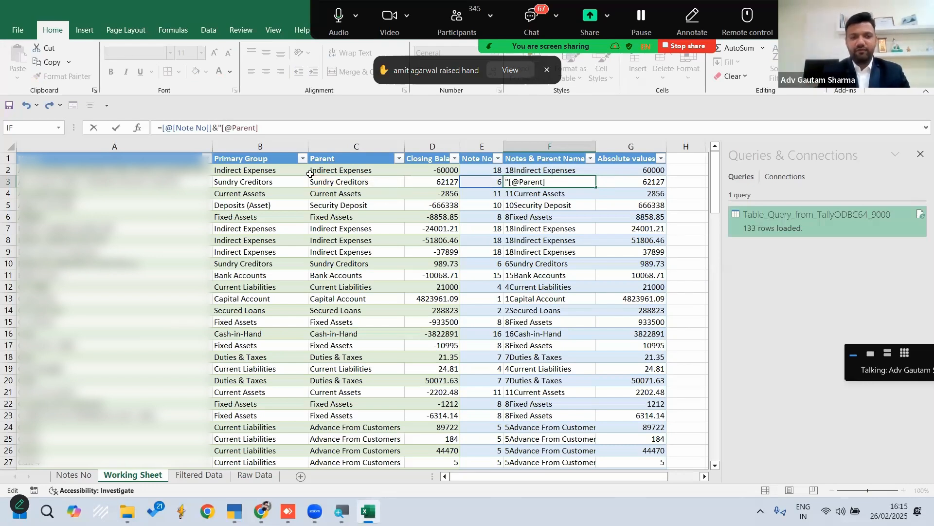
{"action": "type", "text": " \"&"}
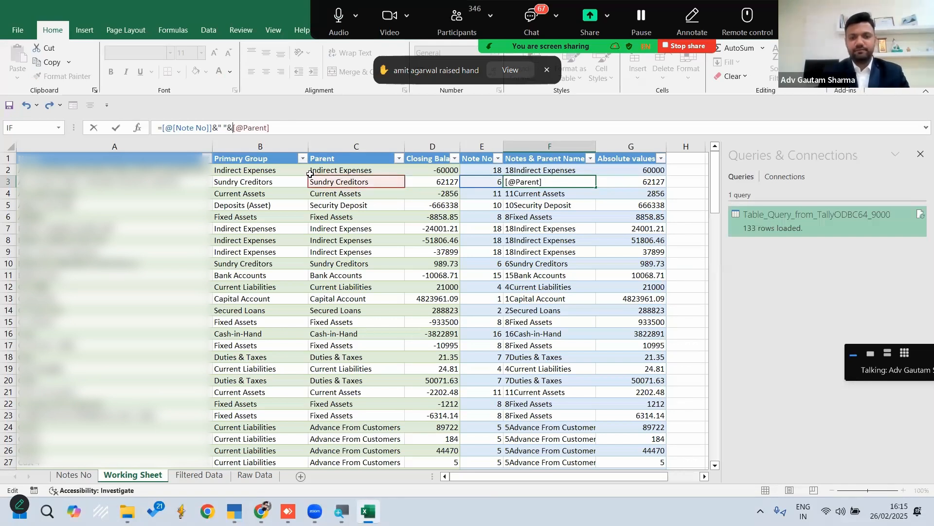
{"action": "key", "text": "Return"}
{"action": "key", "text": "Up"}
{"action": "key", "text": "Up"}
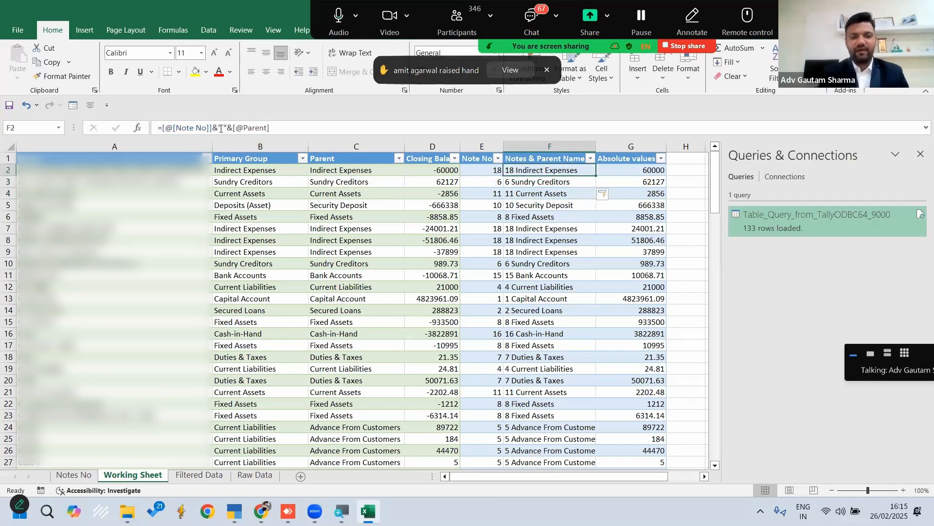
Change the separator in the Notes & Parent Name formula to " - " and autofit column F to its contents
{"action": "left_click", "coordinate": [221, 128]}
{"action": "type", "text": "-"}
{"action": "key", "text": "Return"}
{"action": "key", "text": "Down"}
{"action": "key", "text": "Down"}
{"action": "key", "text": "Down"}
{"action": "key", "text": "Down"}
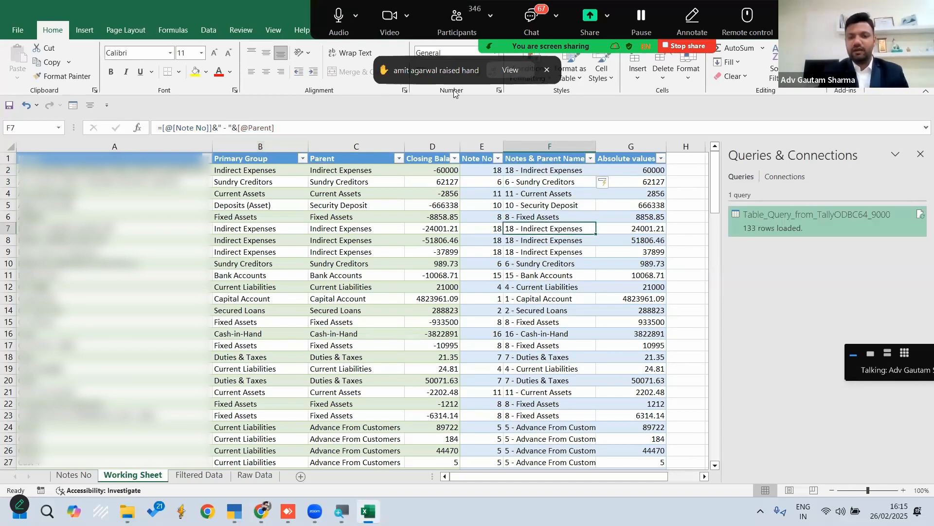
{"action": "double_click", "coordinate": [598, 146]}
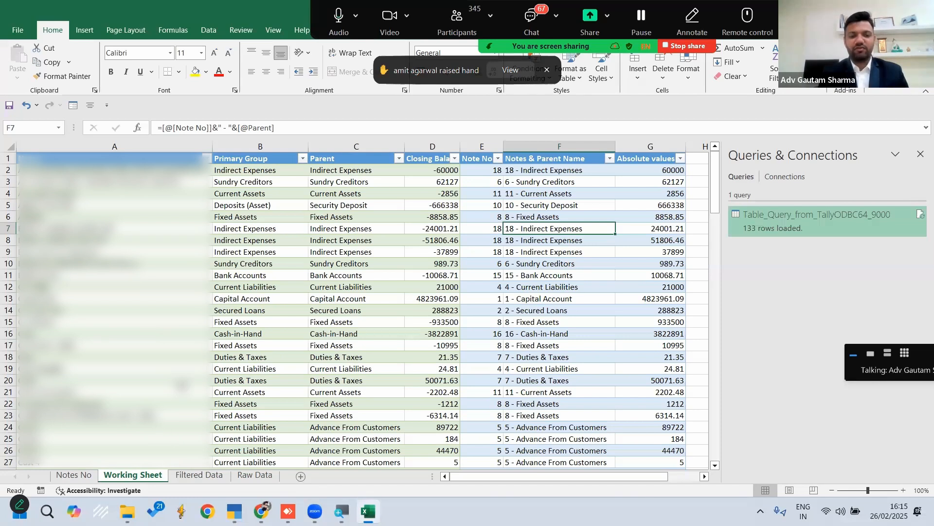
{"action": "left_click", "coordinate": [183, 391]}
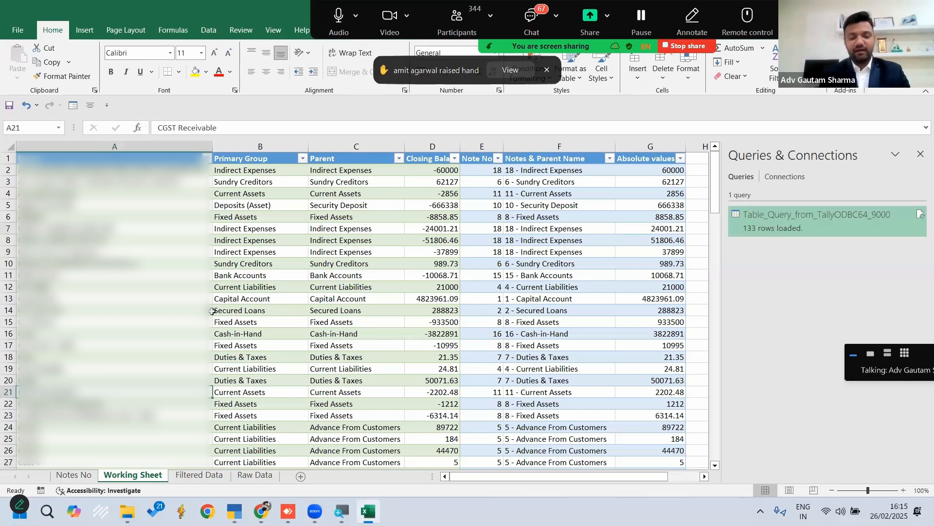
{"action": "key", "text": "alt+d"}
{"action": "key", "text": "p"}
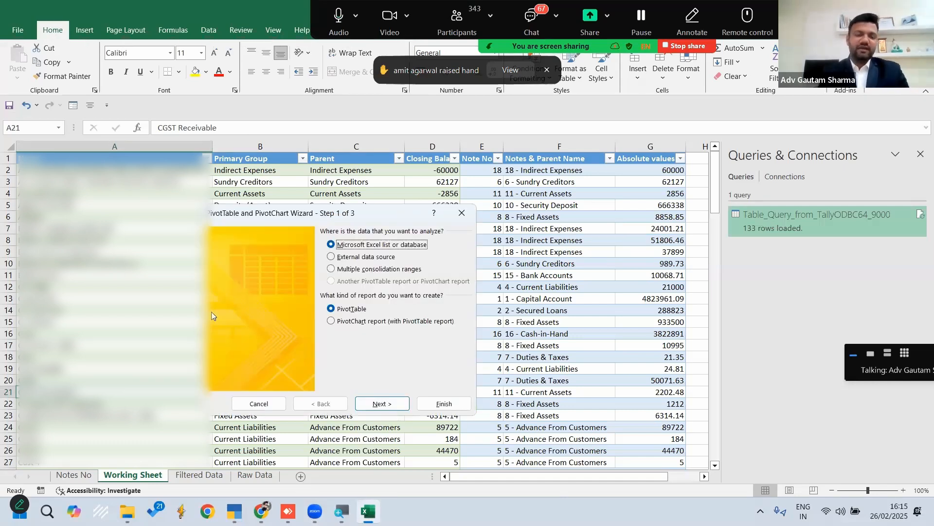
{"action": "left_click", "coordinate": [462, 213]}
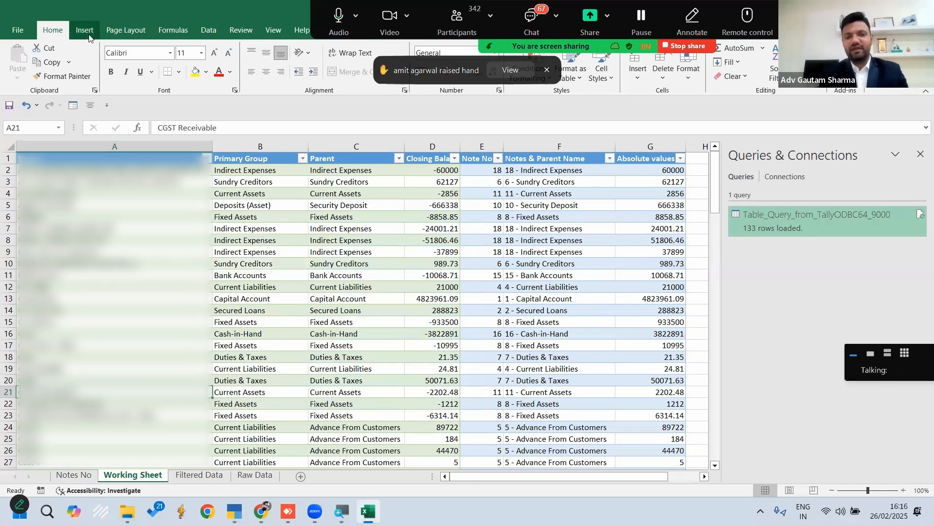
{"action": "left_click", "coordinate": [86, 32]}
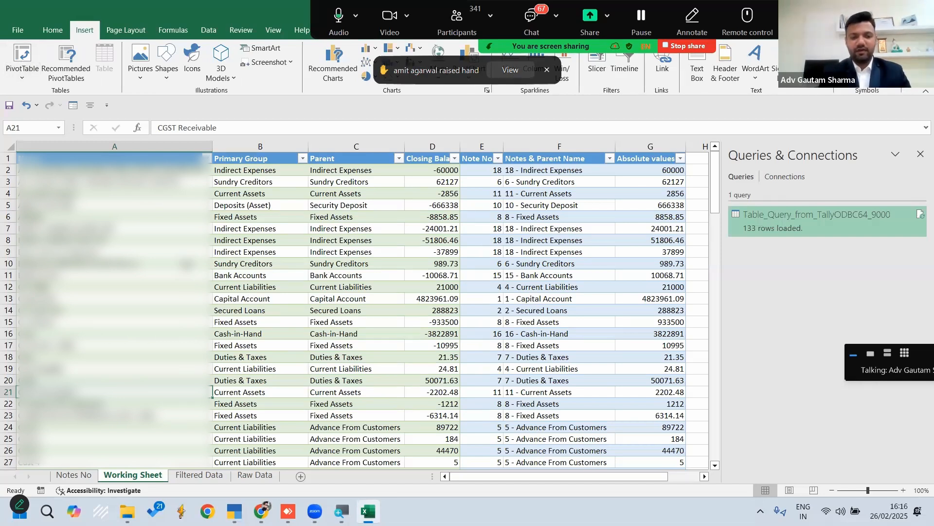
Create a PivotTable on a new worksheet from the Working Sheet range $A$1:$G$134 using the PivotTable and PivotChart Wizard
{"action": "key", "text": "alt+d"}
{"action": "key", "text": "p"}
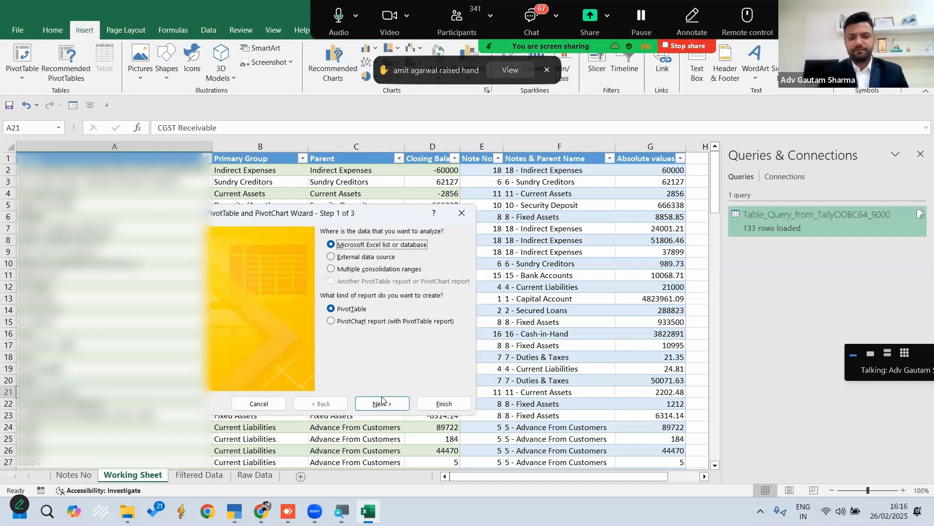
{"action": "left_click", "coordinate": [383, 404]}
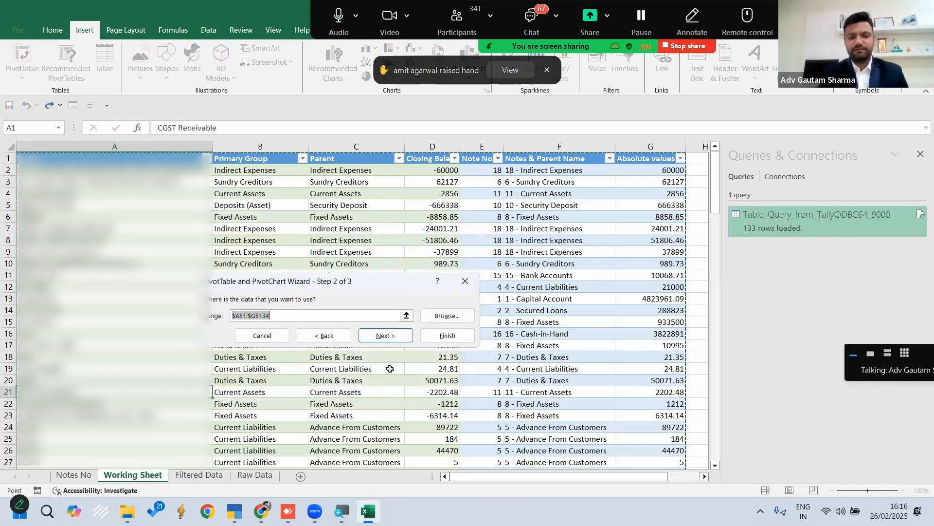
{"action": "left_click", "coordinate": [384, 336]}
{"action": "left_click", "coordinate": [488, 374]}
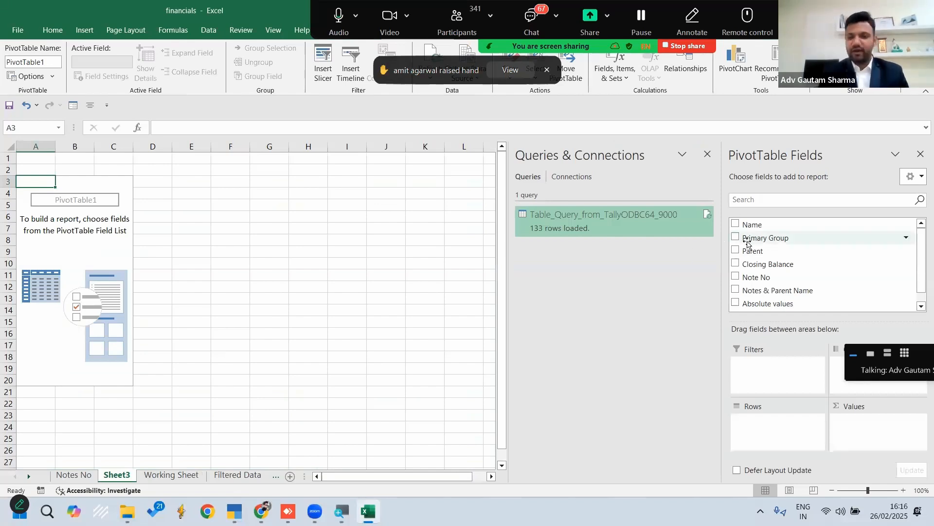
Add Note No, Notes & Parent Name and Name as PivotTable rows in that order, and Absolute values as summed values
{"action": "left_click_drag", "start_coordinate": [756, 276], "coordinate": [762, 429]}
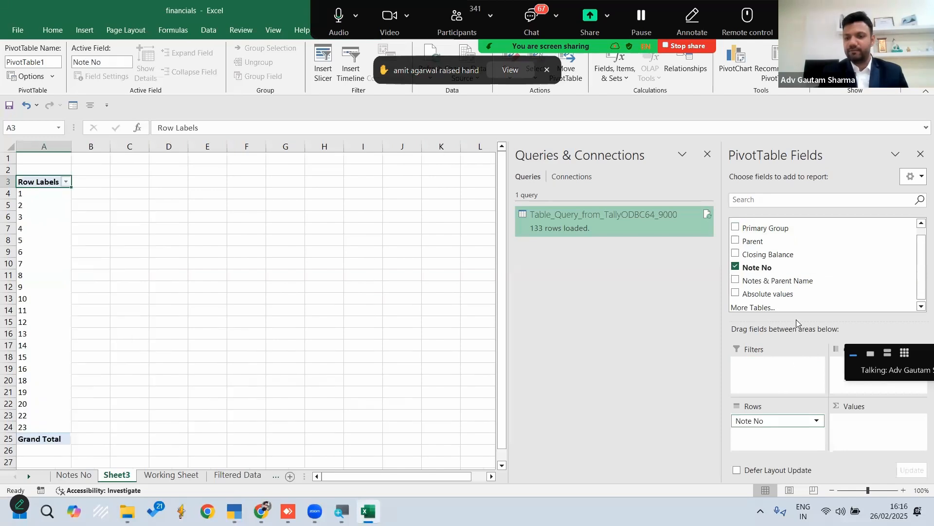
{"action": "left_click_drag", "start_coordinate": [779, 281], "coordinate": [779, 434]}
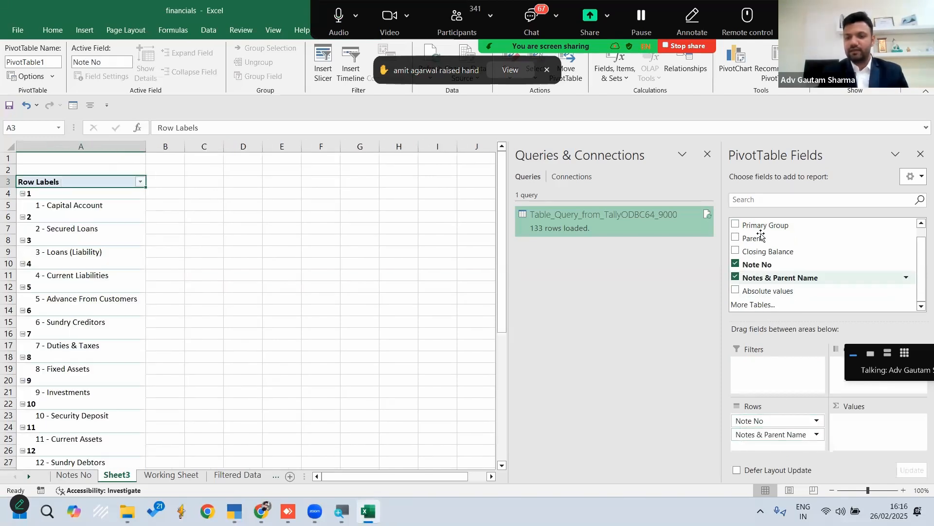
{"action": "scroll", "coordinate": [761, 236], "scroll_direction": "up", "scroll_amount": 1}
{"action": "left_click_drag", "start_coordinate": [752, 224], "coordinate": [776, 435]}
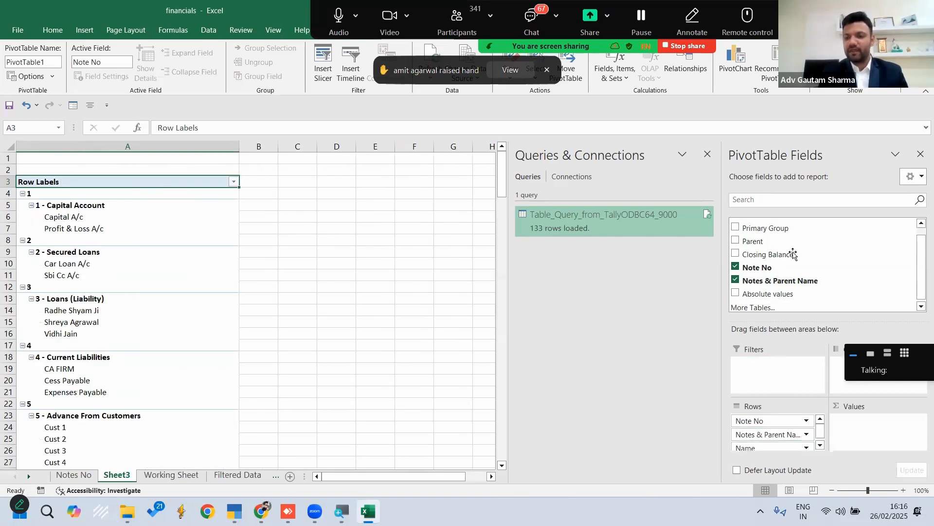
{"action": "left_click_drag", "start_coordinate": [774, 292], "coordinate": [854, 423]}
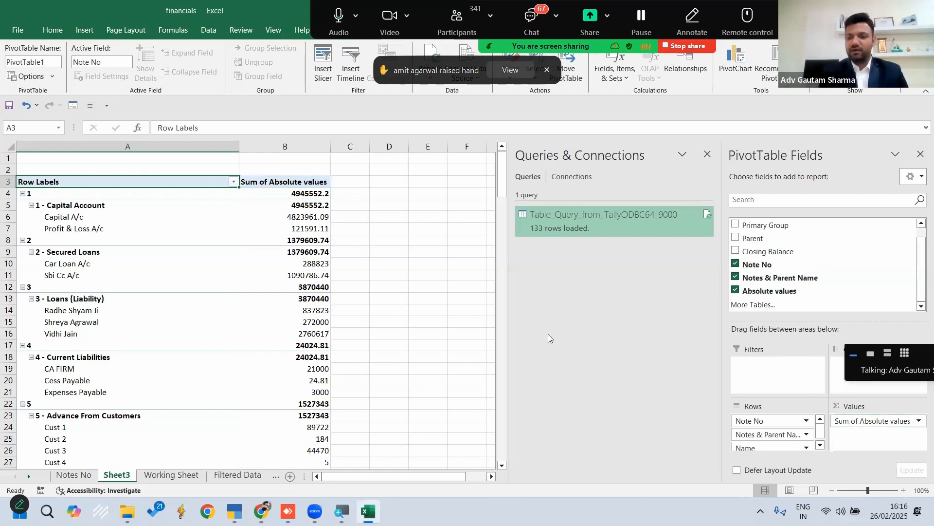
Close the Queries & Connections pane and compare the Note No and Capital Account subtotals in B4 and B5
{"action": "left_click", "coordinate": [440, 253]}
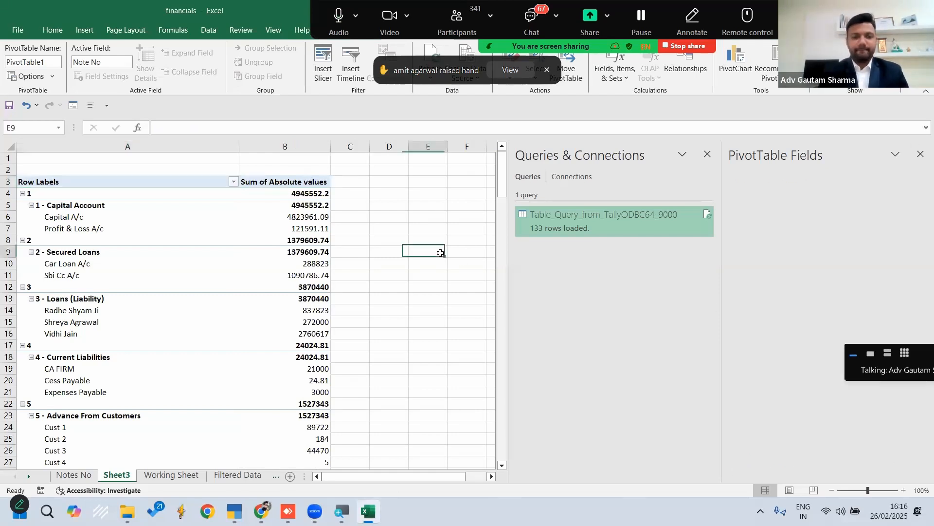
{"action": "left_click", "coordinate": [921, 154]}
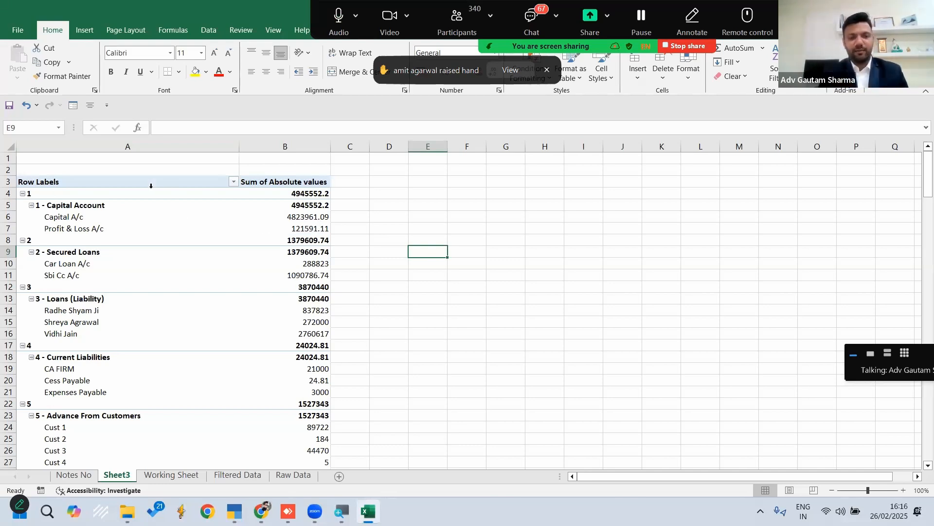
{"action": "left_click", "coordinate": [306, 205]}
{"action": "left_click", "coordinate": [322, 193]}
{"action": "left_click", "coordinate": [317, 203]}
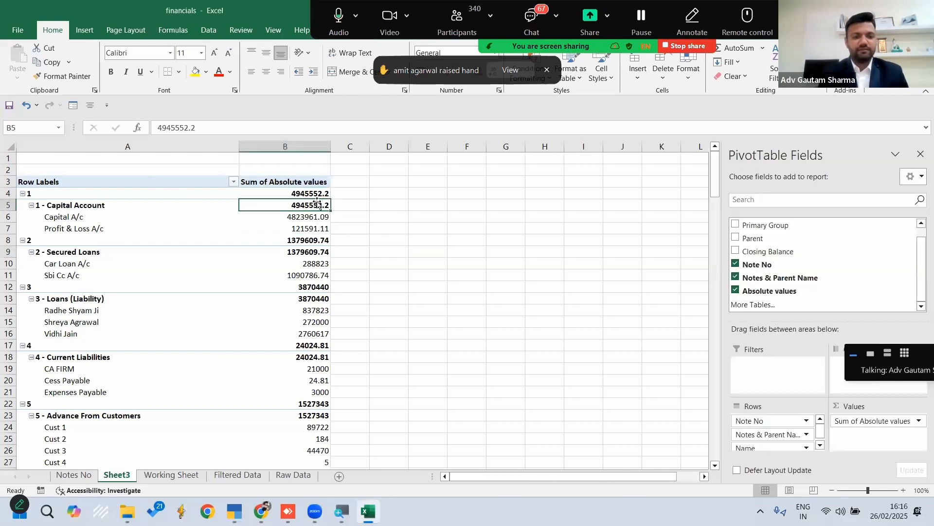
Turn off the Note No field's subtotals shown beside the note numbers in the PivotTable
{"action": "left_click", "coordinate": [151, 190]}
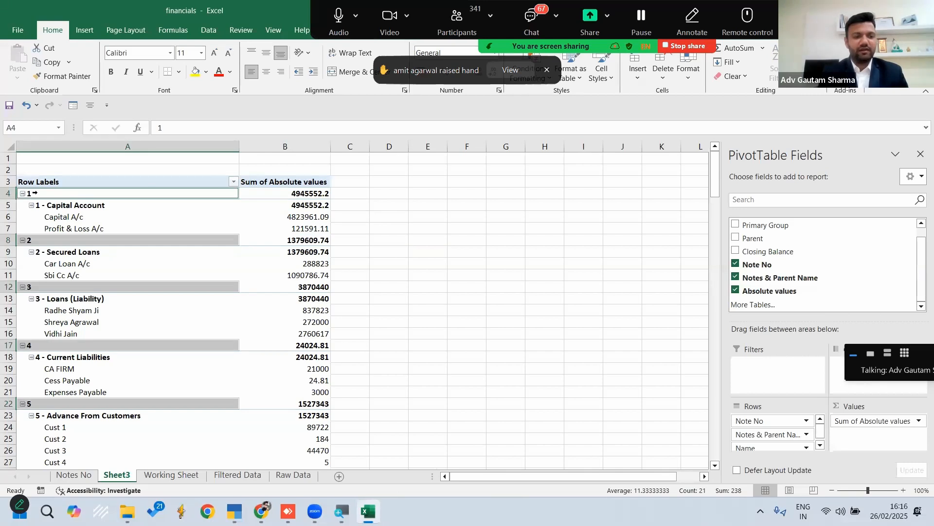
{"action": "right_click", "coordinate": [105, 197]}
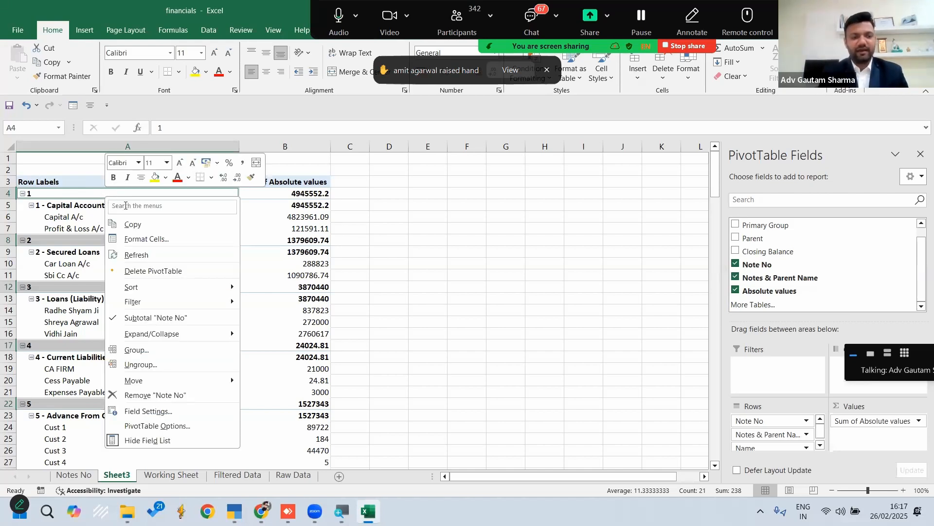
{"action": "left_click", "coordinate": [158, 317]}
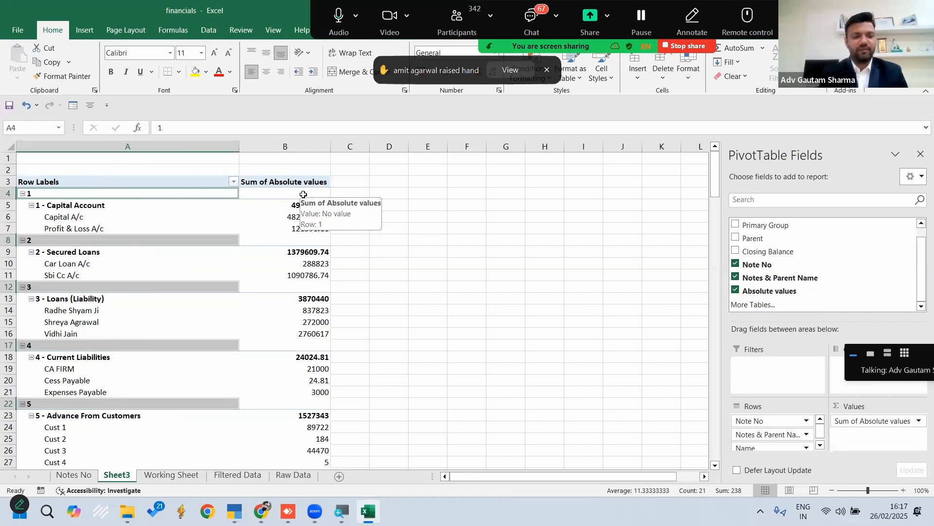
Set the PivotTable to show all subtotals at the bottom of each group
{"action": "left_click", "coordinate": [148, 202]}
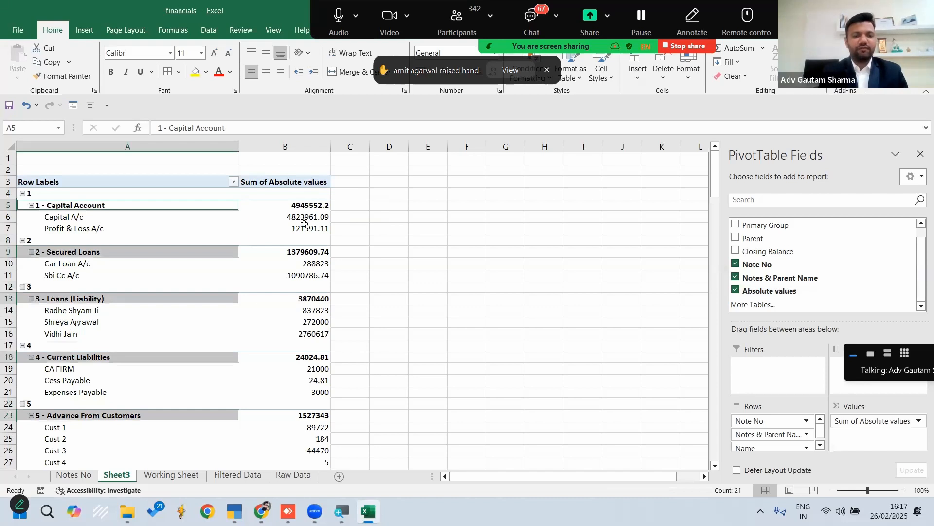
{"action": "mouse_move", "coordinate": [297, 202]}
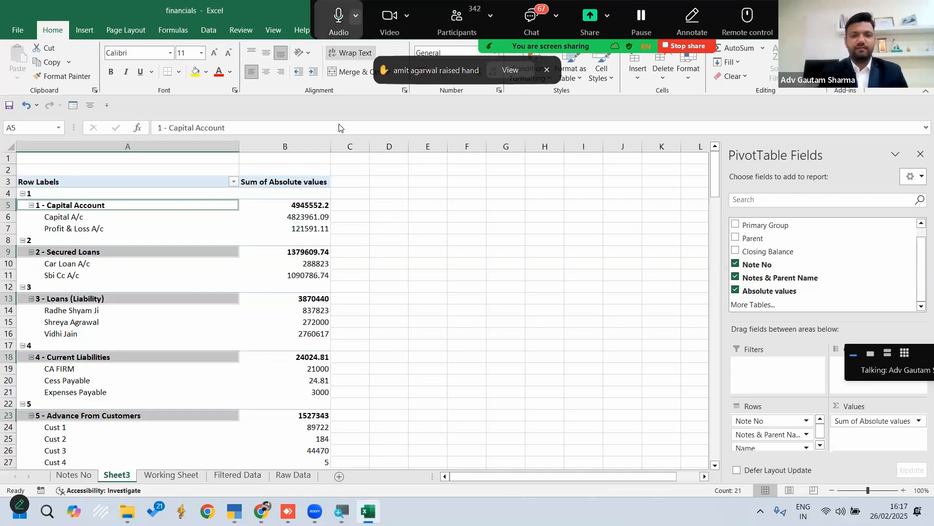
{"action": "left_click_drag", "start_coordinate": [468, 30], "coordinate": [481, 165]}
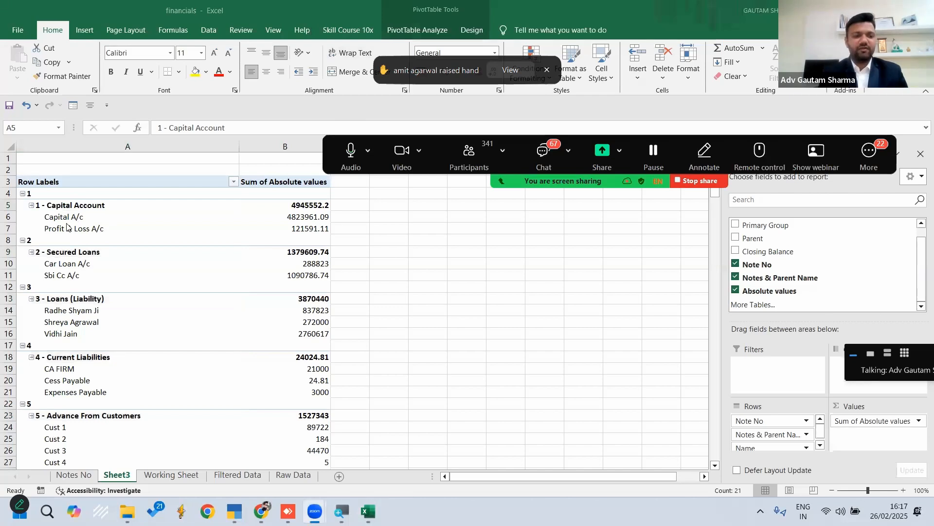
{"action": "left_click", "coordinate": [116, 251]}
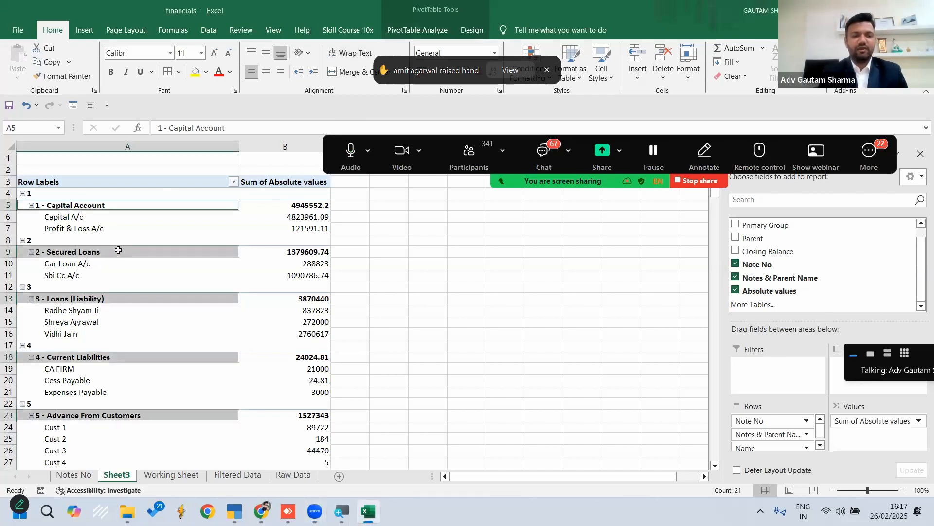
{"action": "left_click", "coordinate": [472, 29]}
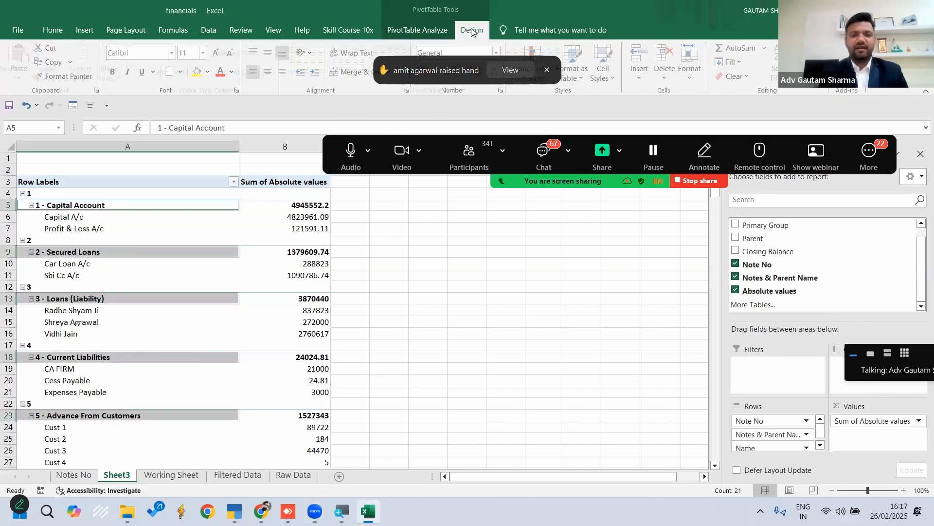
{"action": "left_click", "coordinate": [309, 53]}
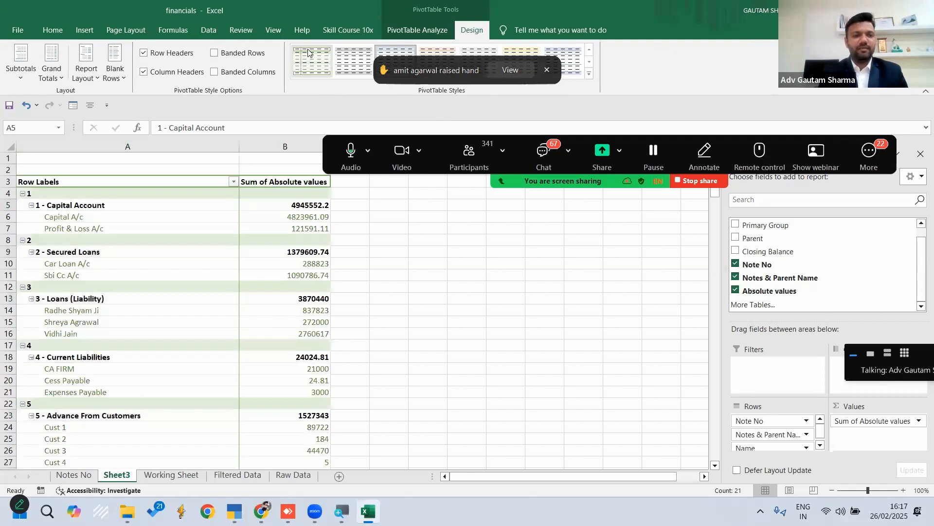
{"action": "left_click", "coordinate": [18, 78]}
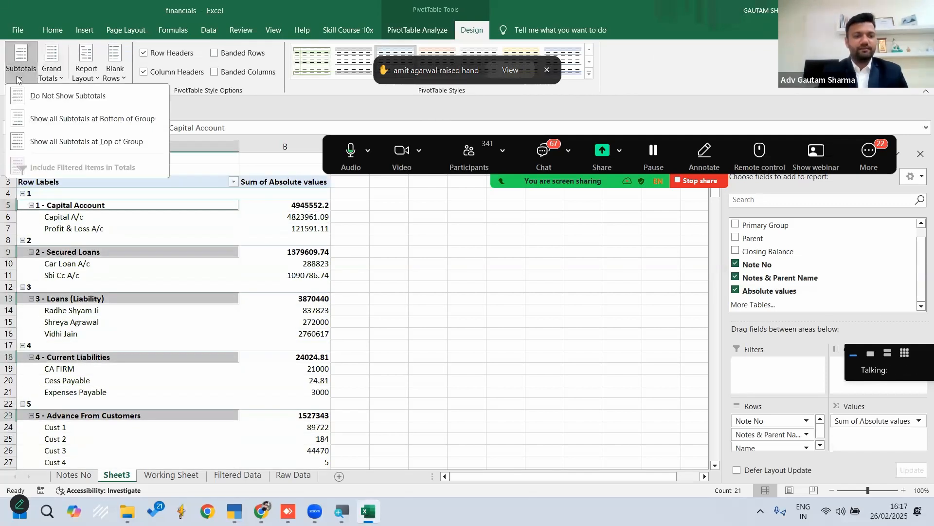
{"action": "left_click", "coordinate": [84, 123]}
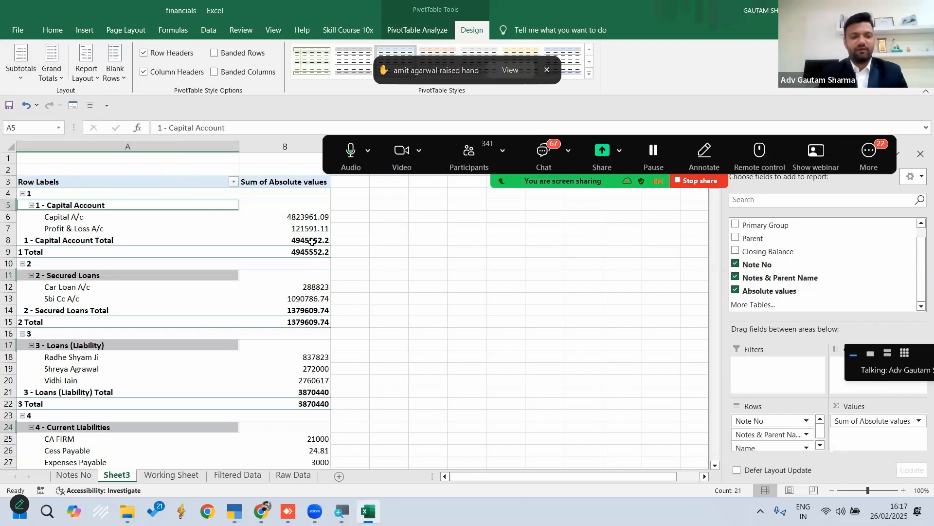
Remove the separate Note No total rows, such as 1 Total and 2 Total, by disabling that field's subtotal
{"action": "left_click", "coordinate": [457, 259]}
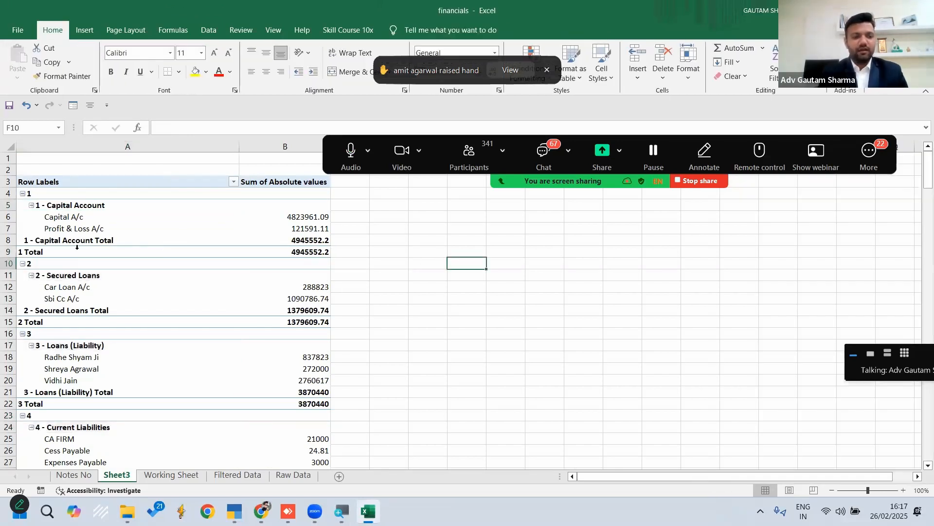
{"action": "left_click", "coordinate": [14, 251]}
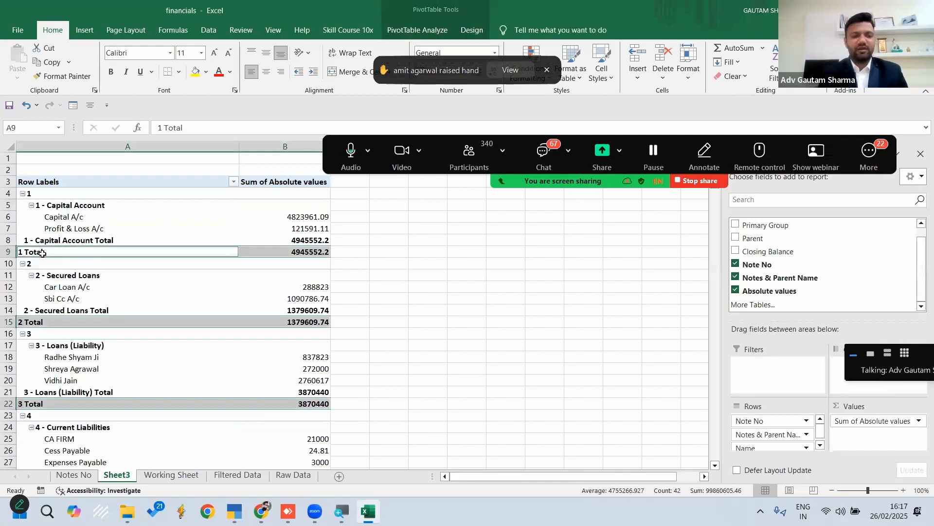
{"action": "right_click", "coordinate": [41, 253]}
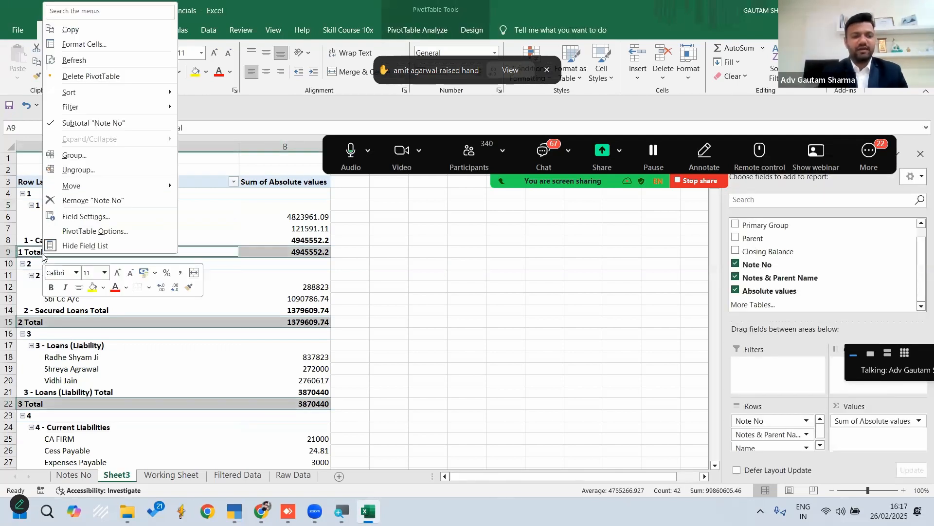
{"action": "left_click", "coordinate": [110, 125]}
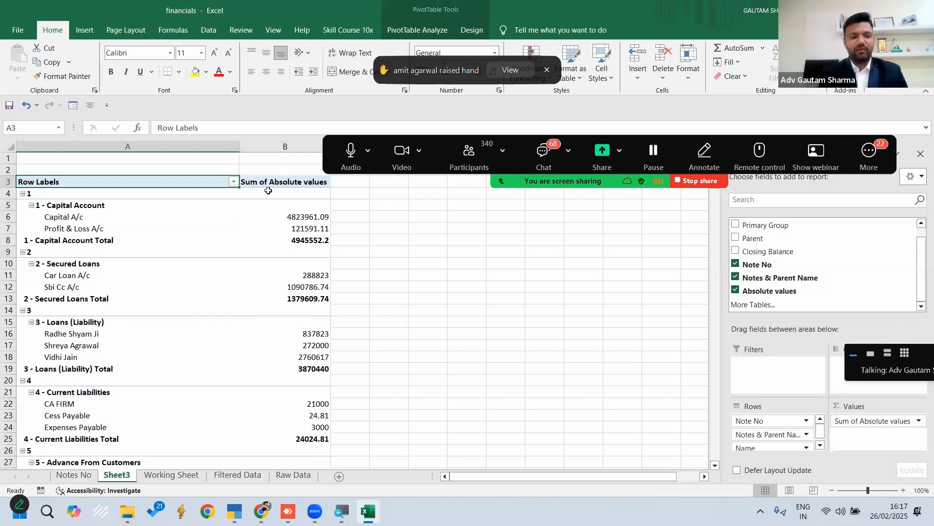
Rename the PivotTable's Row Labels header in A3 to Particulars and the Sum of Absolute values header in B3 to Amount
{"action": "left_click", "coordinate": [463, 262]}
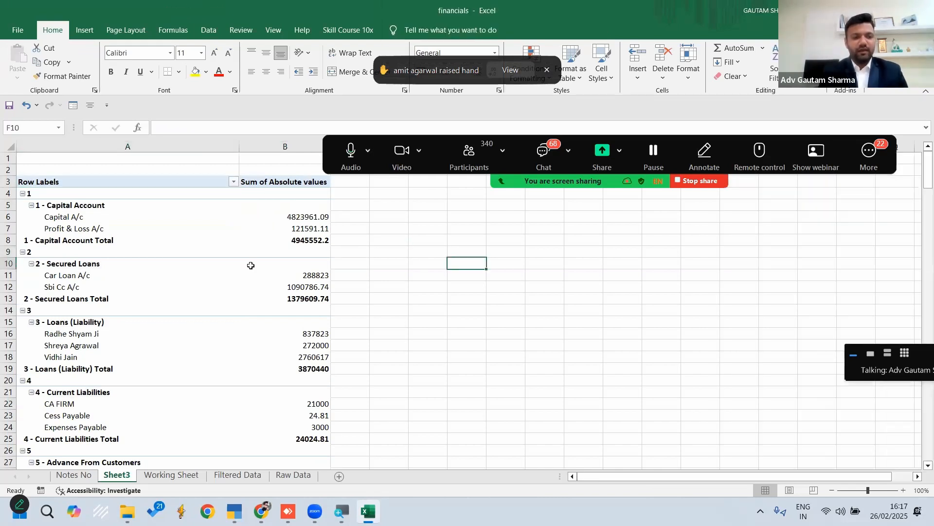
{"action": "left_click", "coordinate": [93, 181]}
{"action": "type", "text": "P"}
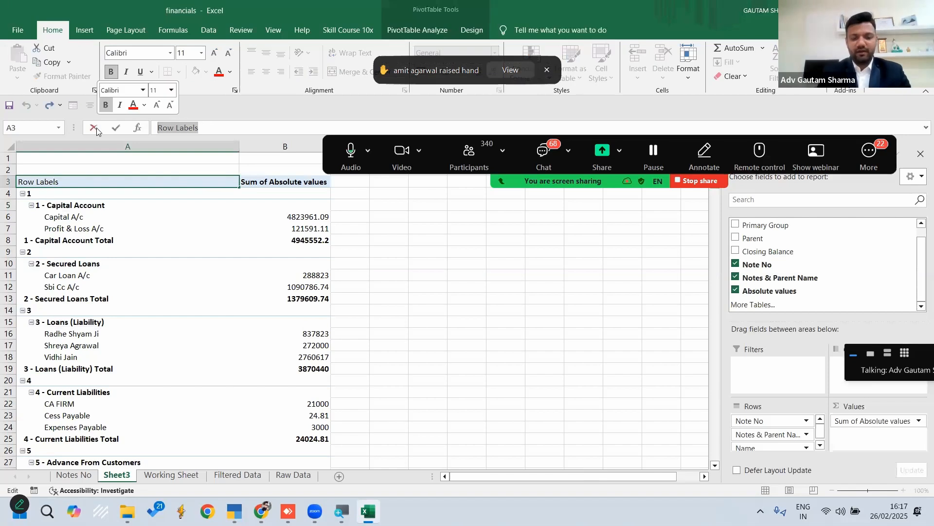
{"action": "type", "text": "articulars"}
{"action": "key", "text": "Tab"}
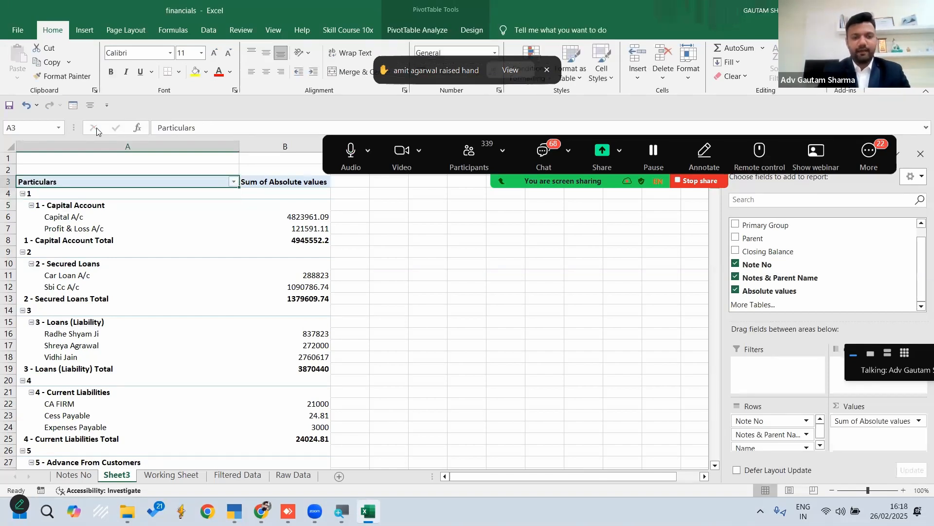
{"action": "type", "text": "Amount"}
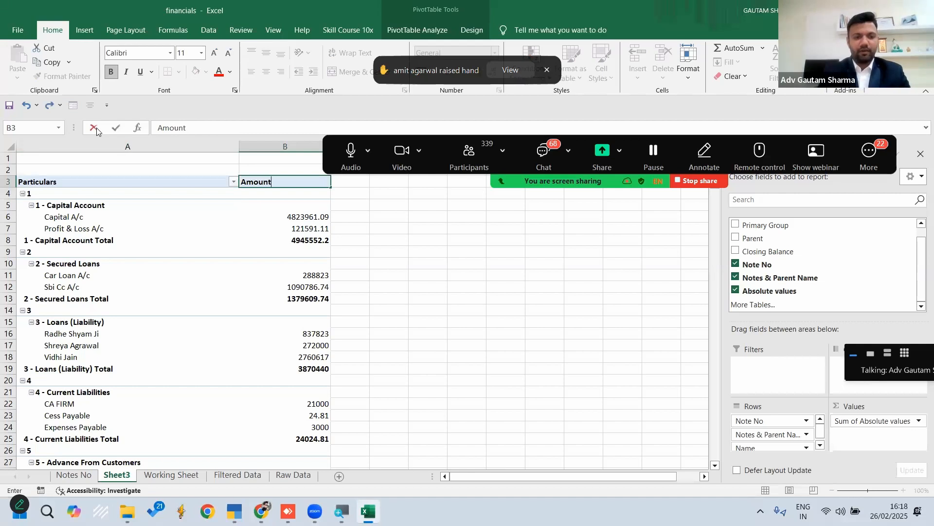
{"action": "key", "text": "Return"}
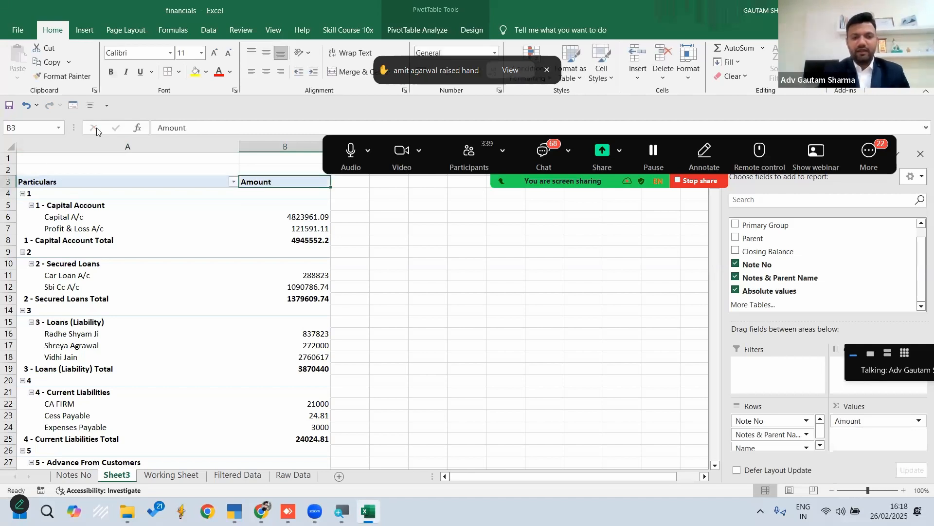
Open the print preview of the PivotTable sheet
{"action": "key", "text": "ctrl+p"}
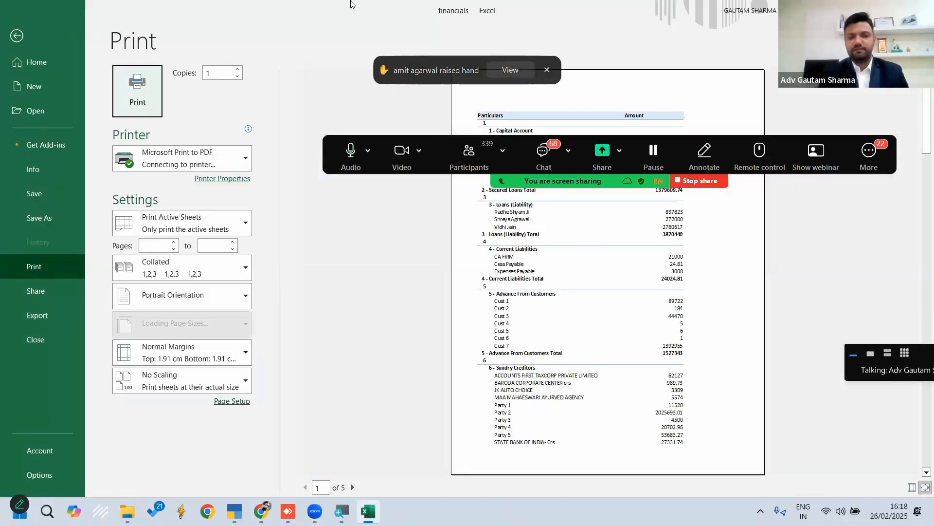
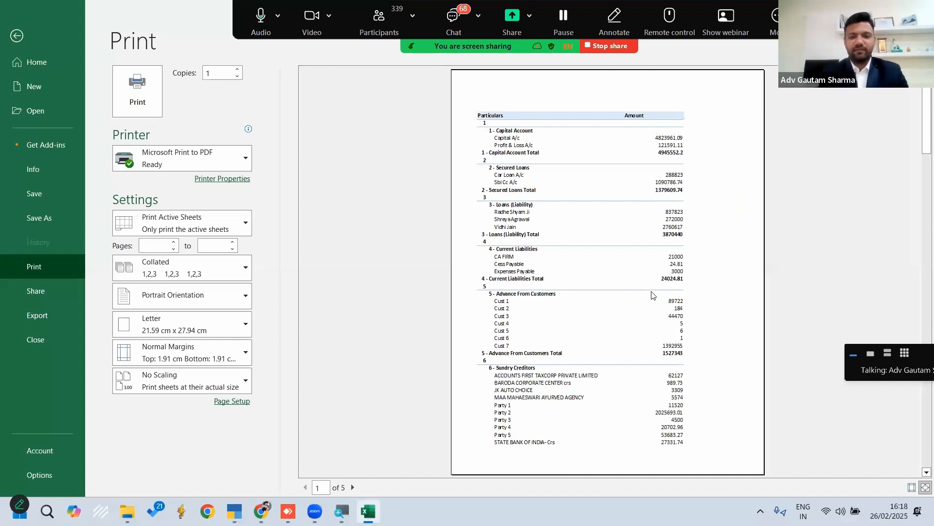
Leave the print preview and apply the first, plain style of the Light group to the PivotTable
{"action": "key", "text": "Escape"}
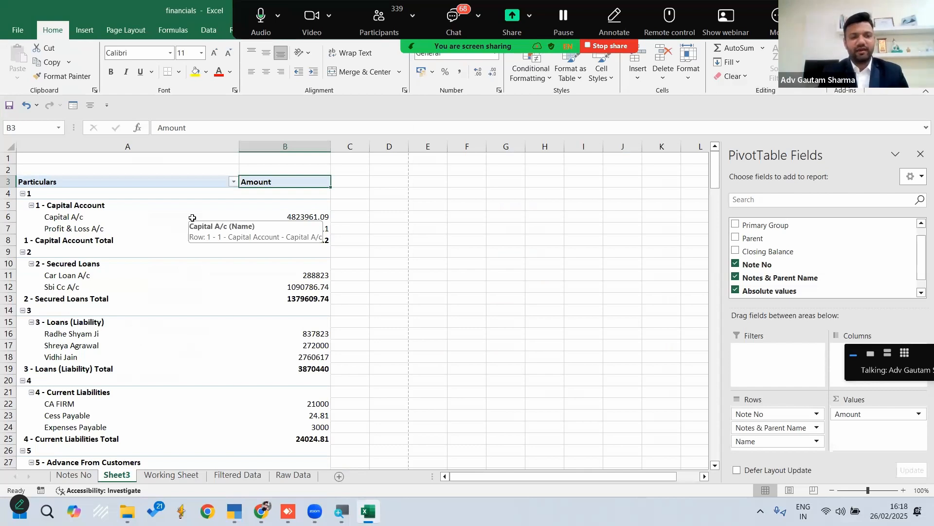
{"action": "left_click", "coordinate": [128, 196]}
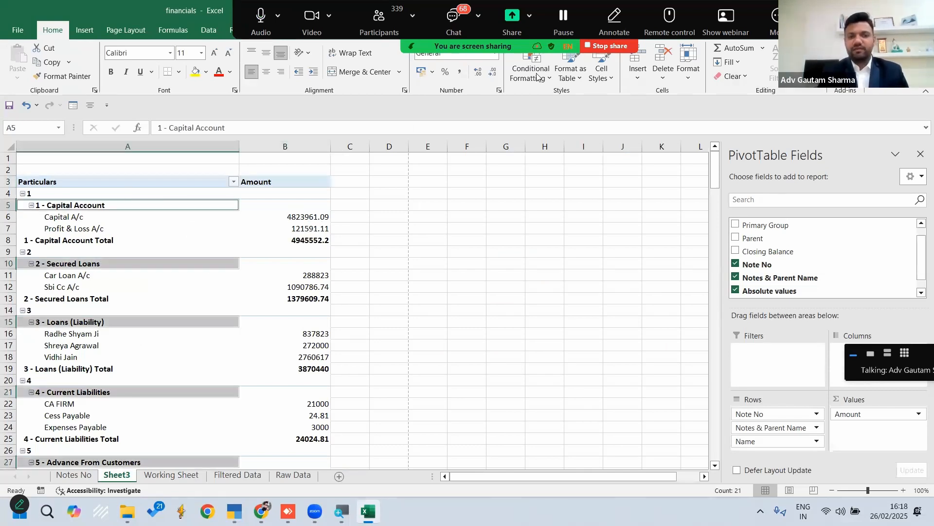
{"action": "left_click_drag", "start_coordinate": [468, 24], "coordinate": [493, 54]}
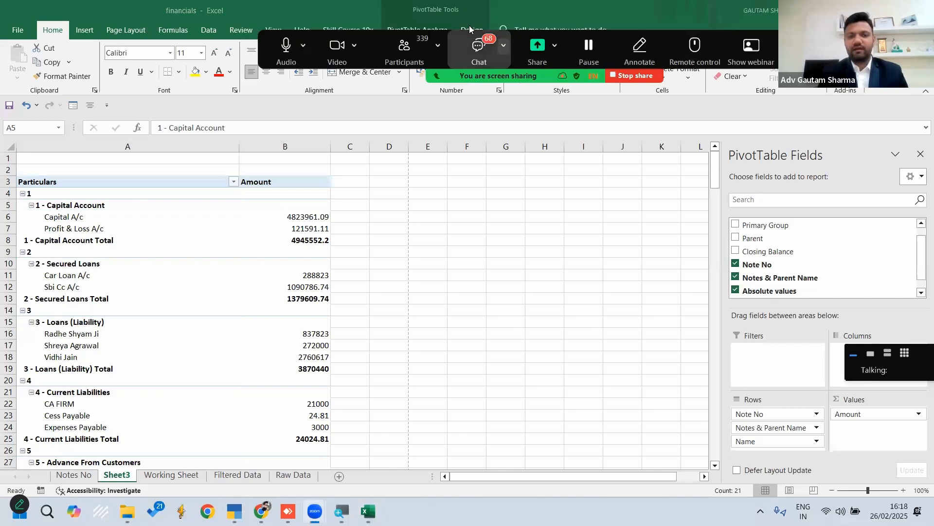
{"action": "left_click", "coordinate": [464, 29]}
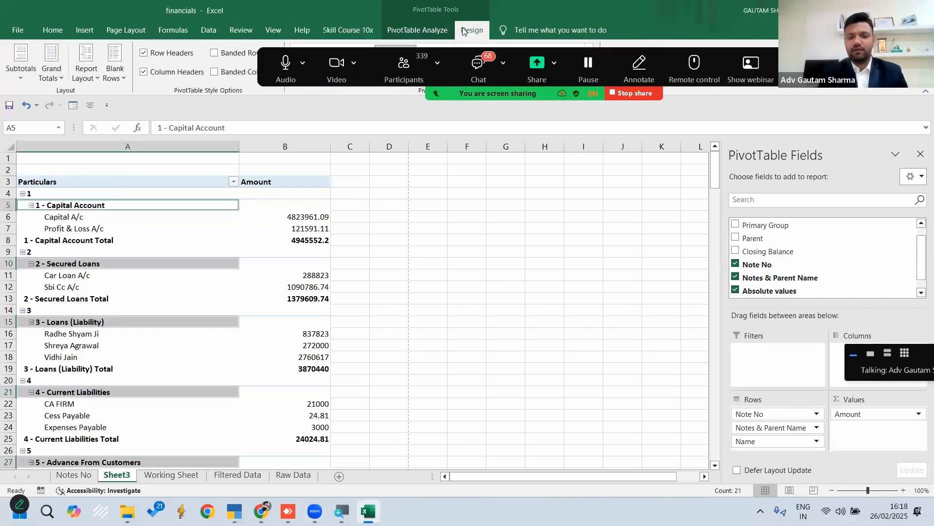
{"action": "left_click_drag", "start_coordinate": [530, 95], "coordinate": [577, 453]}
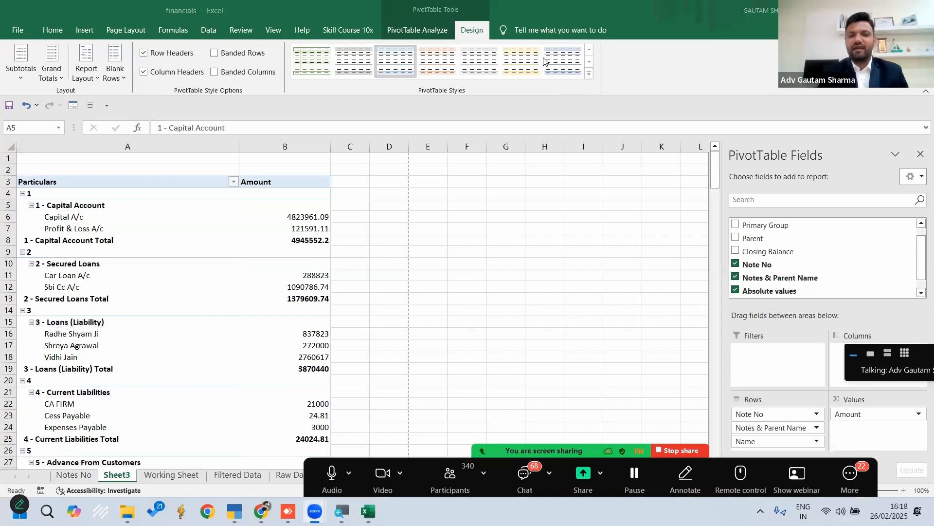
{"action": "left_click", "coordinate": [590, 77]}
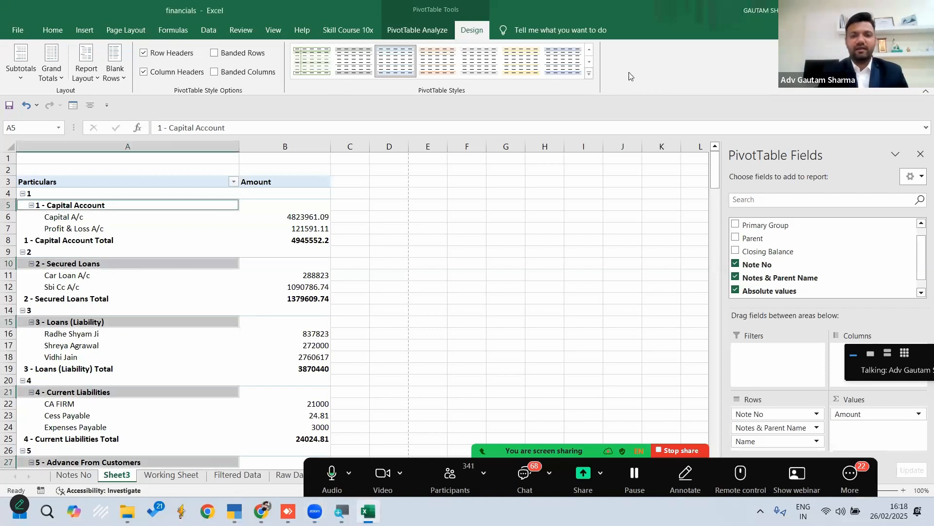
{"action": "left_click", "coordinate": [590, 77]}
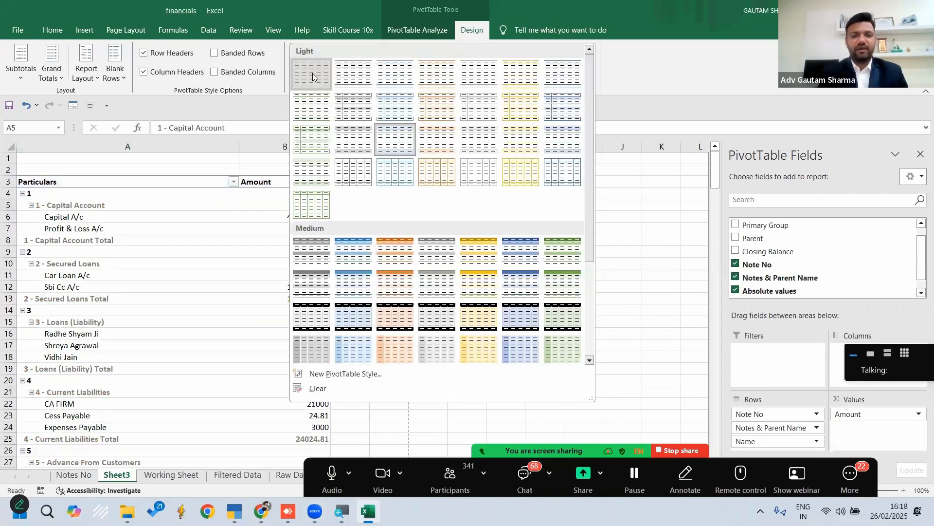
{"action": "left_click", "coordinate": [313, 73]}
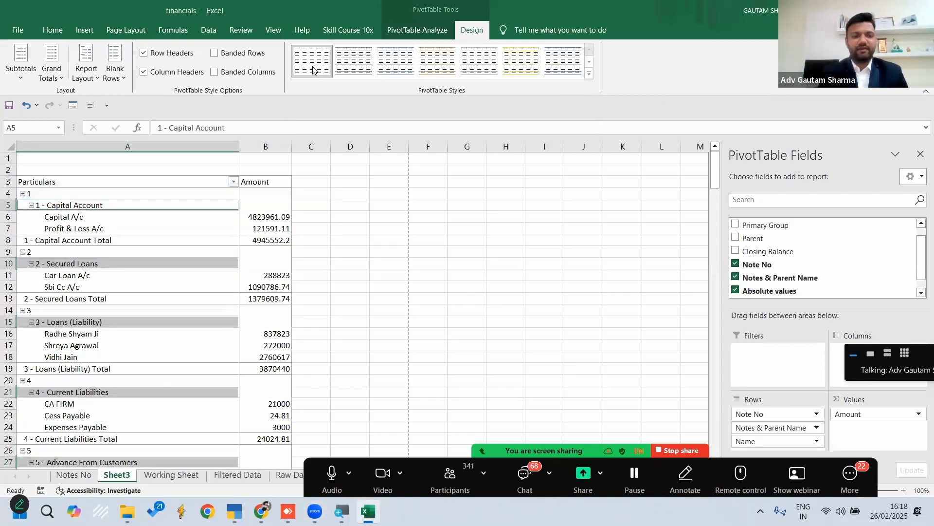
Format all the note subtotal rows with a Blue-Gray, Text 2, Lighter 40% fill and bold white text
{"action": "left_click", "coordinate": [397, 241]}
{"action": "left_click", "coordinate": [18, 240]}
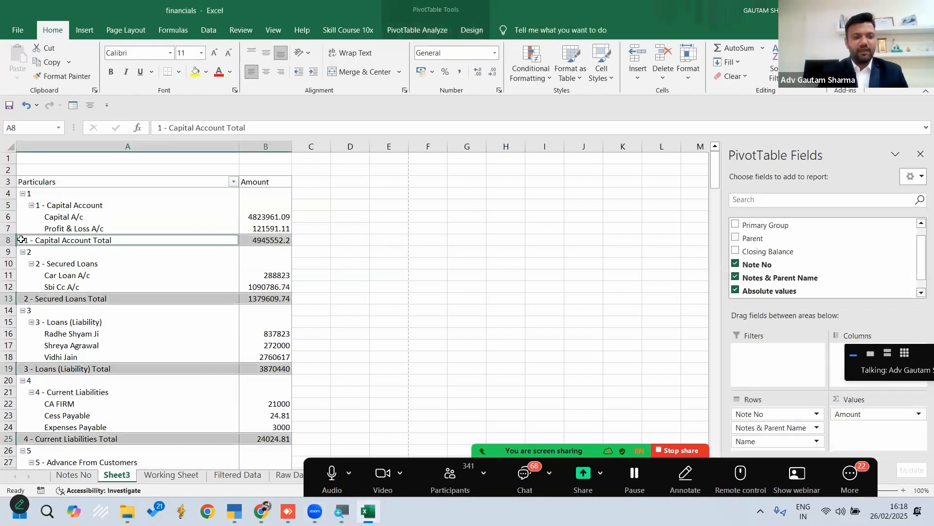
{"action": "left_click", "coordinate": [207, 72]}
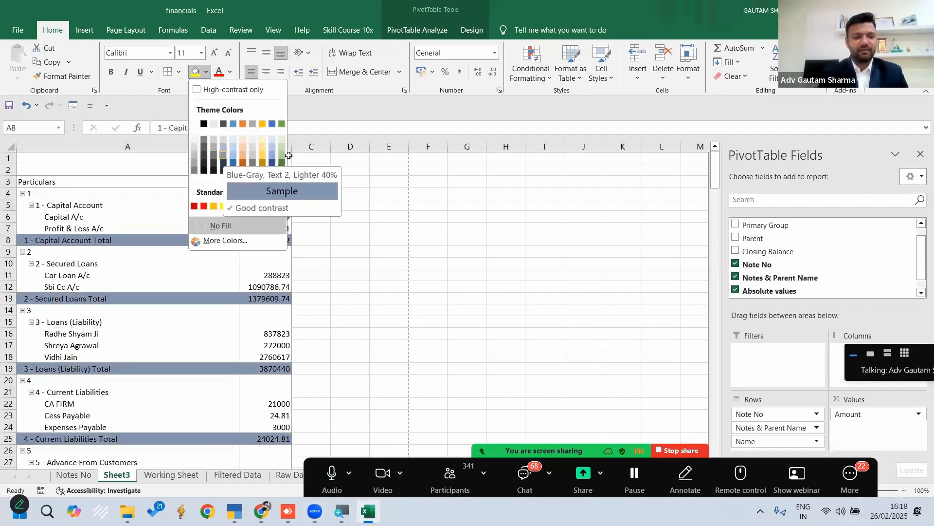
{"action": "left_click", "coordinate": [223, 154]}
{"action": "left_click", "coordinate": [112, 72]}
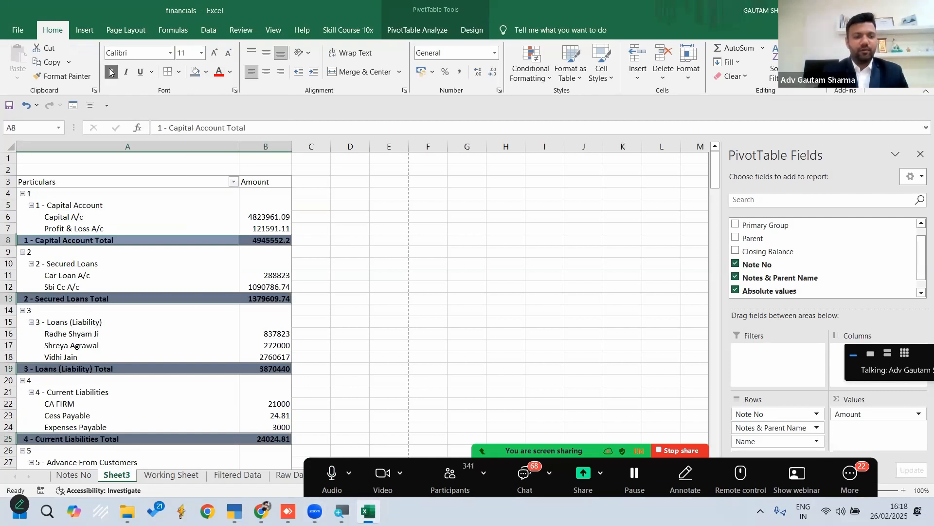
{"action": "left_click", "coordinate": [230, 73]}
{"action": "left_click", "coordinate": [240, 144]}
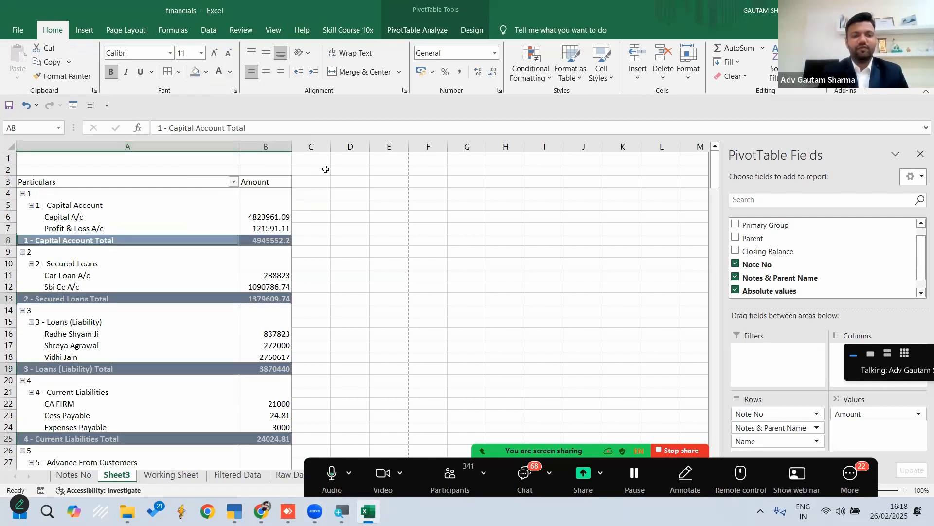
Fill the Particulars and Amount header cells with dark blue-gray and check the sheet in the print preview
{"action": "left_click", "coordinate": [365, 204]}
{"action": "left_click", "coordinate": [83, 179]}
{"action": "left_click_drag", "start_coordinate": [215, 179], "coordinate": [253, 181]}
{"action": "left_click", "coordinate": [206, 72]}
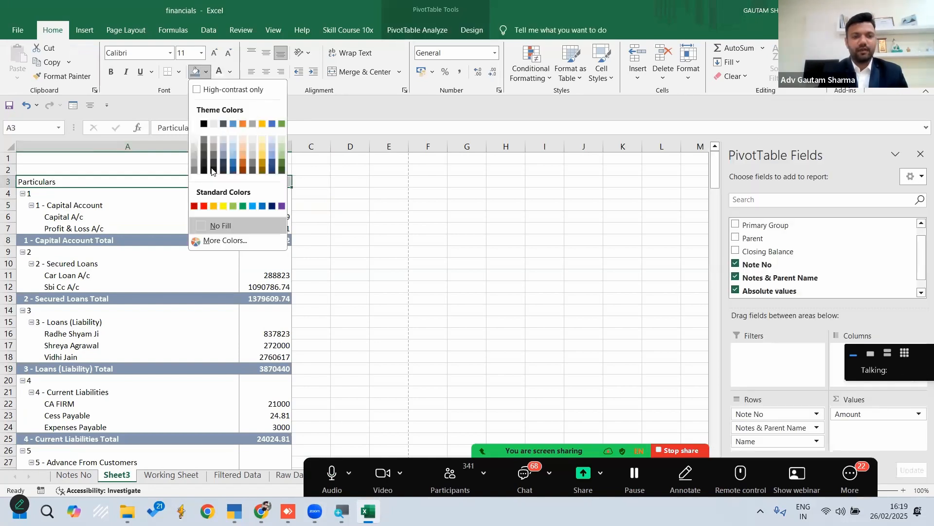
{"action": "left_click", "coordinate": [222, 161]}
{"action": "left_click", "coordinate": [360, 238]}
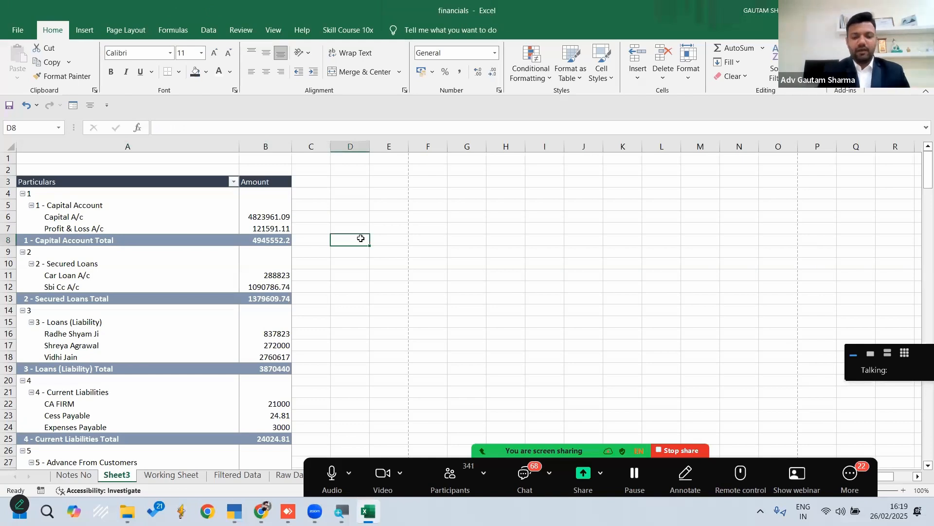
{"action": "key", "text": "ctrl+p"}
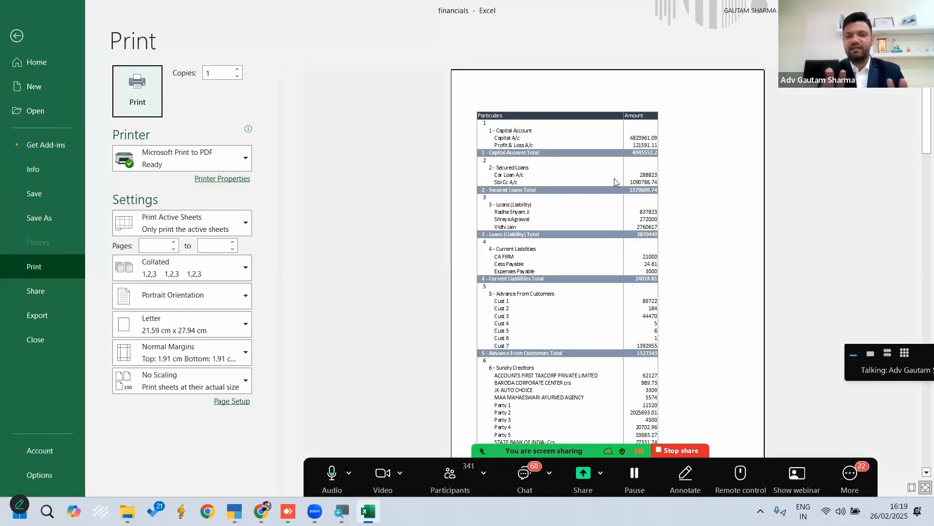
{"action": "key", "text": "Escape"}
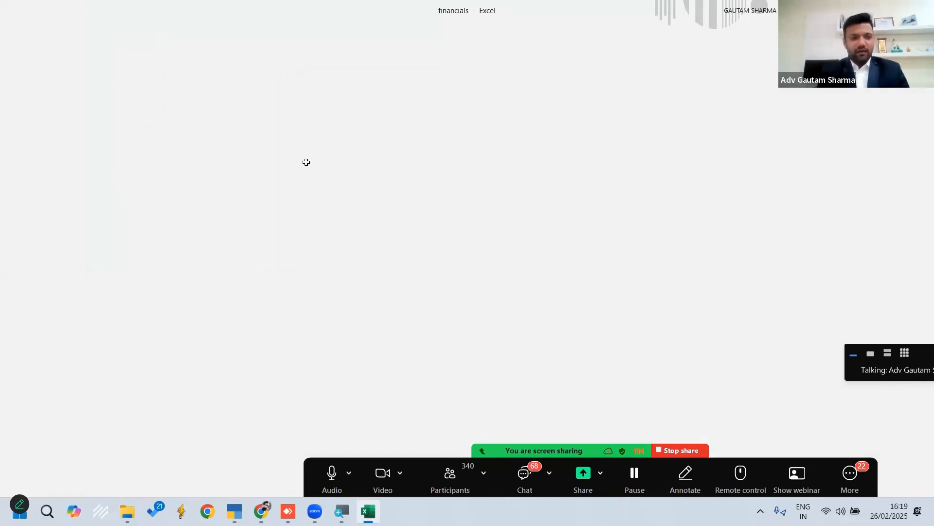
Make all the note group headings, such as 1 - Capital Account, bold across the PivotTable
{"action": "left_click", "coordinate": [19, 205]}
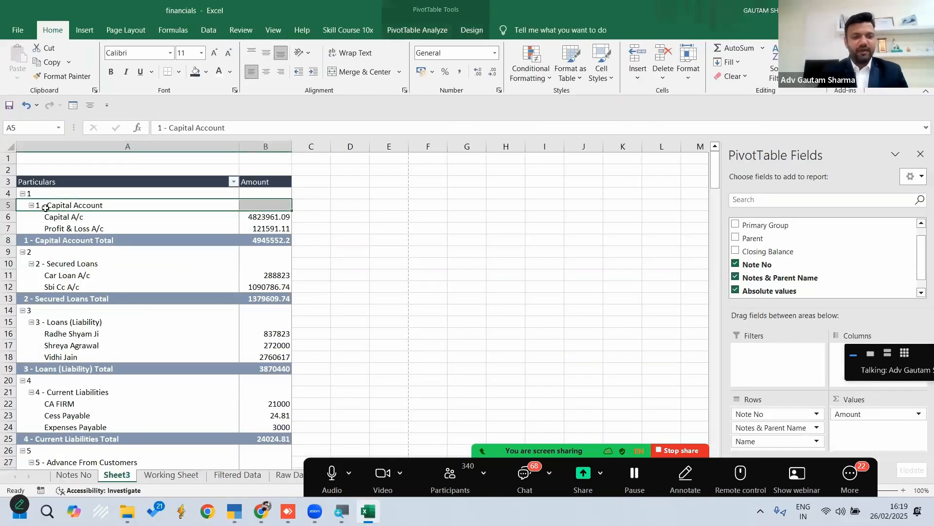
{"action": "key", "text": "Up"}
{"action": "key", "text": "Up"}
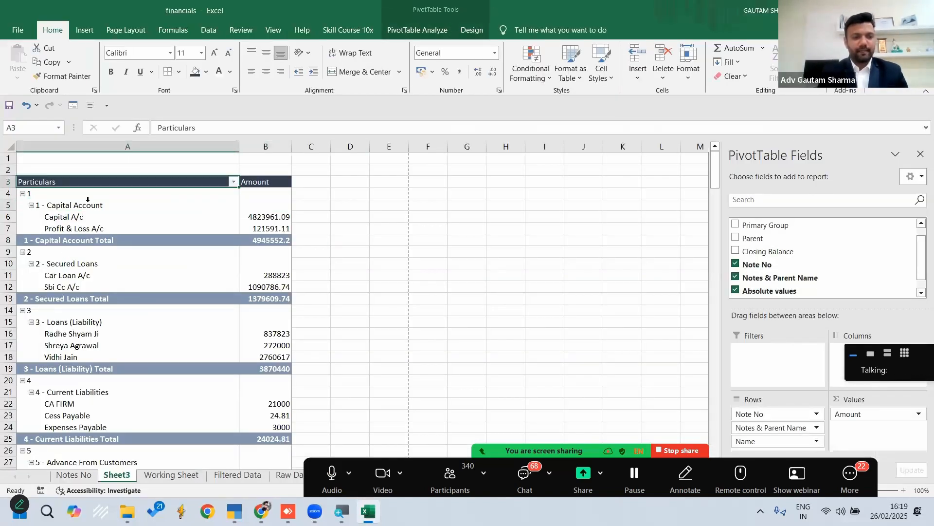
{"action": "left_click", "coordinate": [84, 205]}
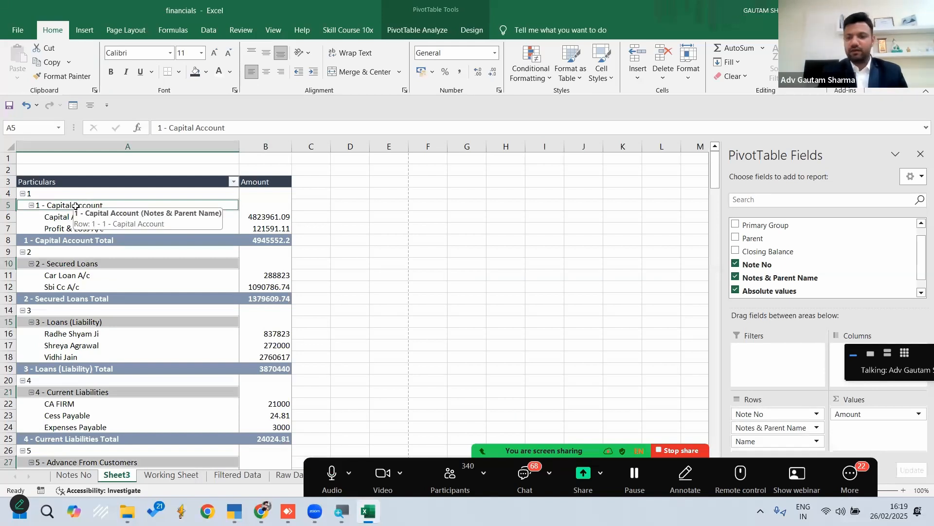
{"action": "left_click", "coordinate": [112, 72]}
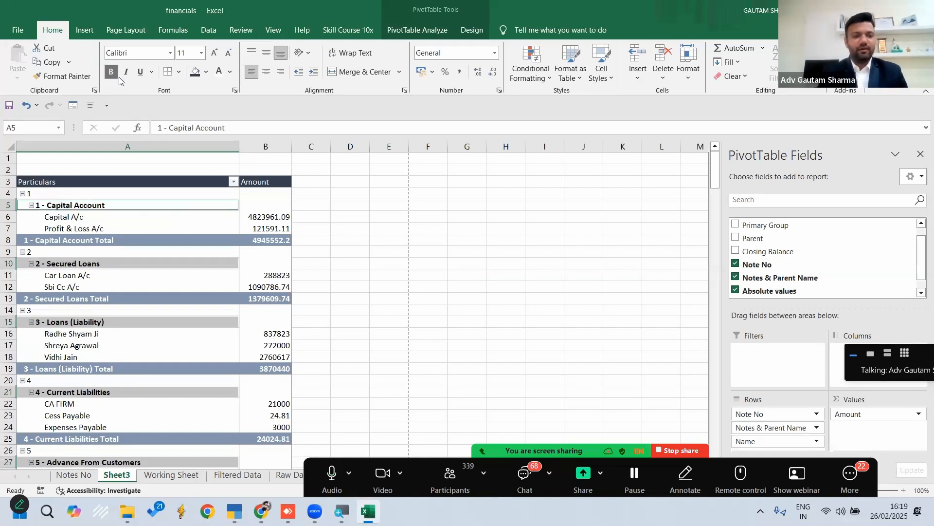
{"action": "left_click", "coordinate": [436, 231]}
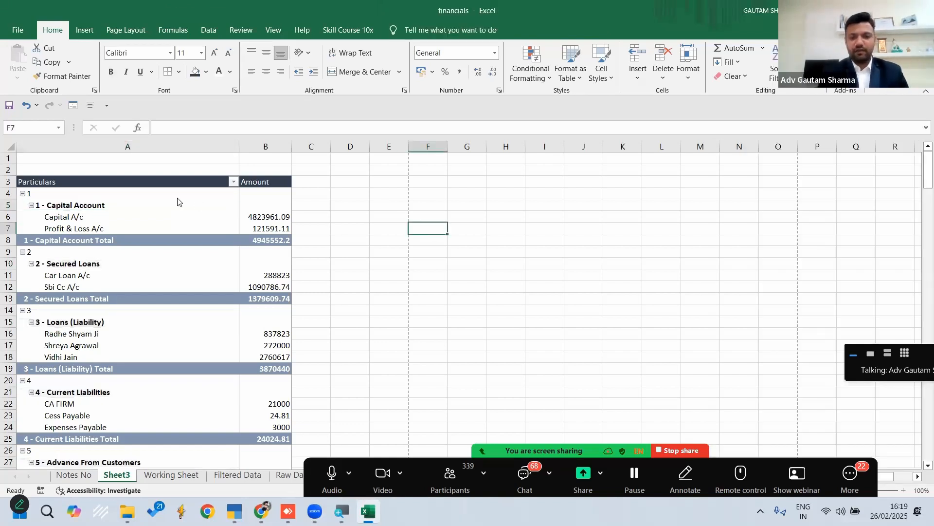
Examine the print preview pages to check the formatting and whether the header row appears on each page
{"action": "key", "text": "ctrl+p"}
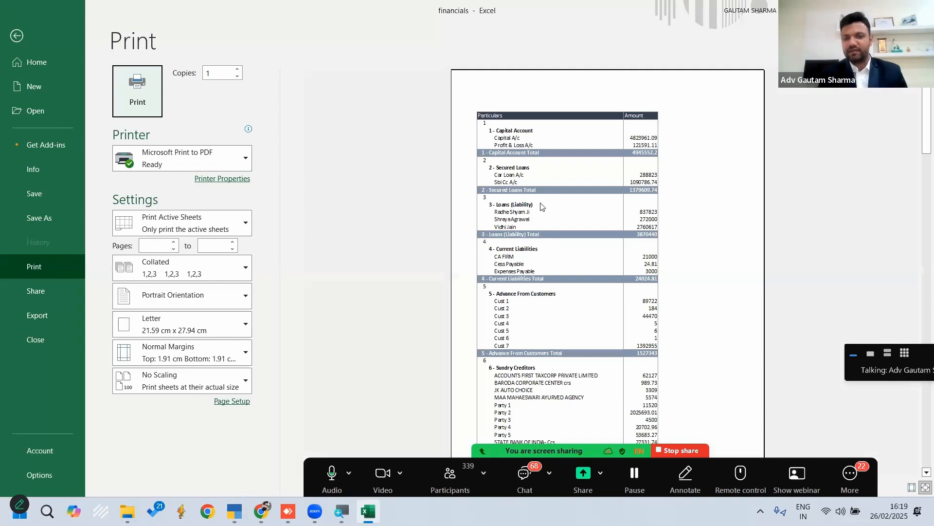
{"action": "left_click", "coordinate": [542, 206]}
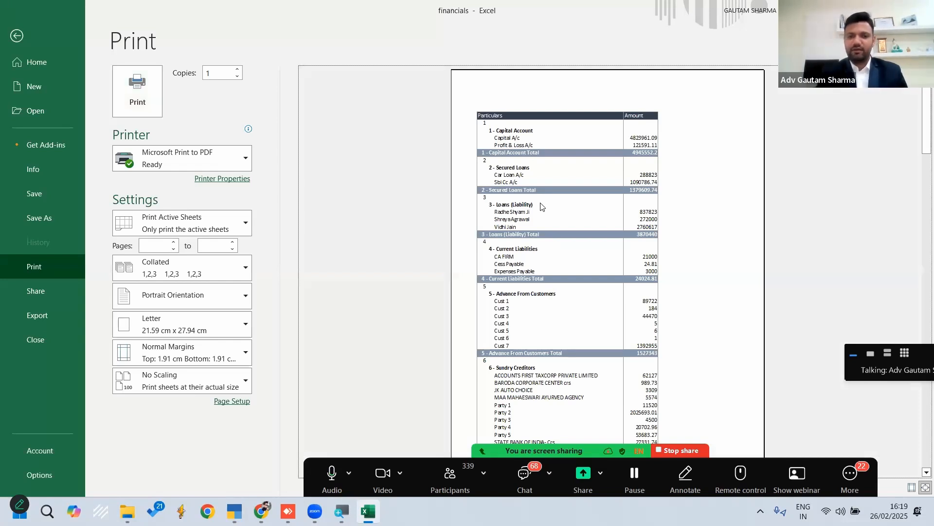
{"action": "scroll", "coordinate": [542, 206], "scroll_direction": "down", "scroll_amount": 1}
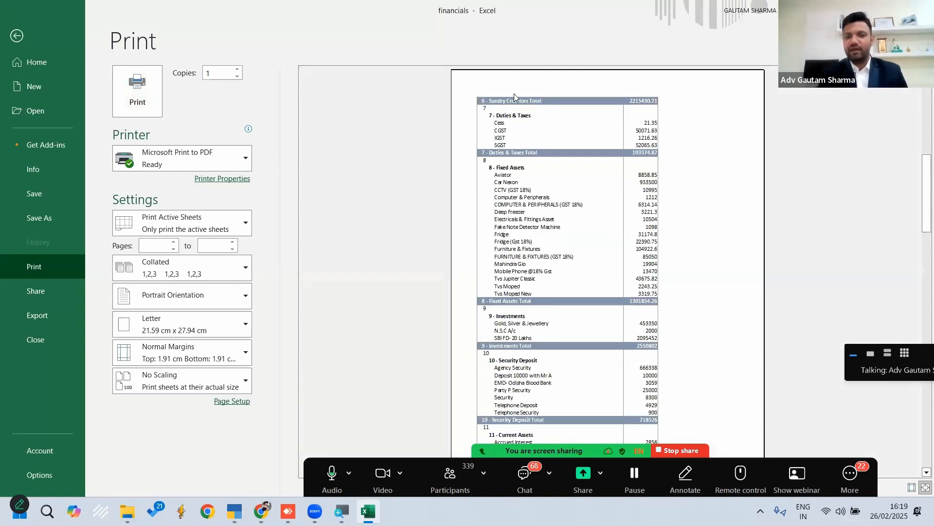
{"action": "scroll", "coordinate": [528, 99], "scroll_direction": "down", "scroll_amount": 1}
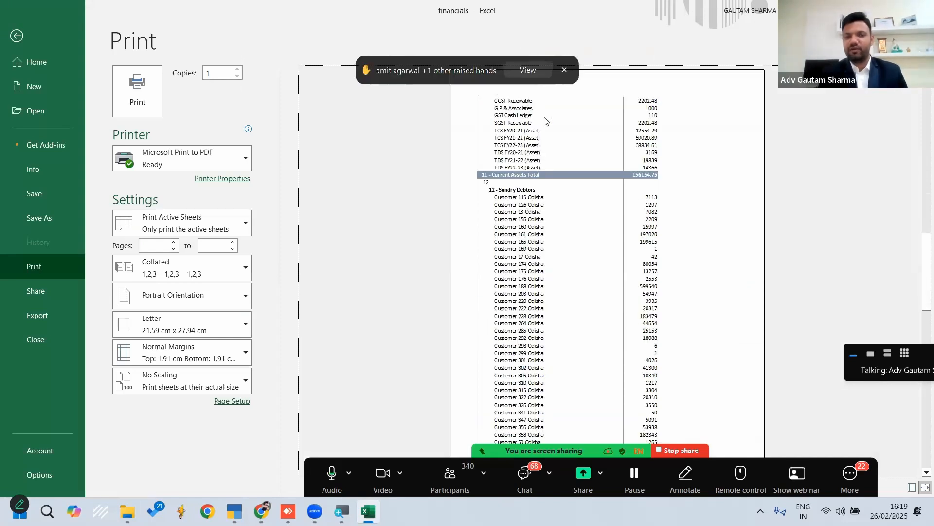
{"action": "left_click", "coordinate": [565, 69]}
{"action": "key", "text": "Escape"}
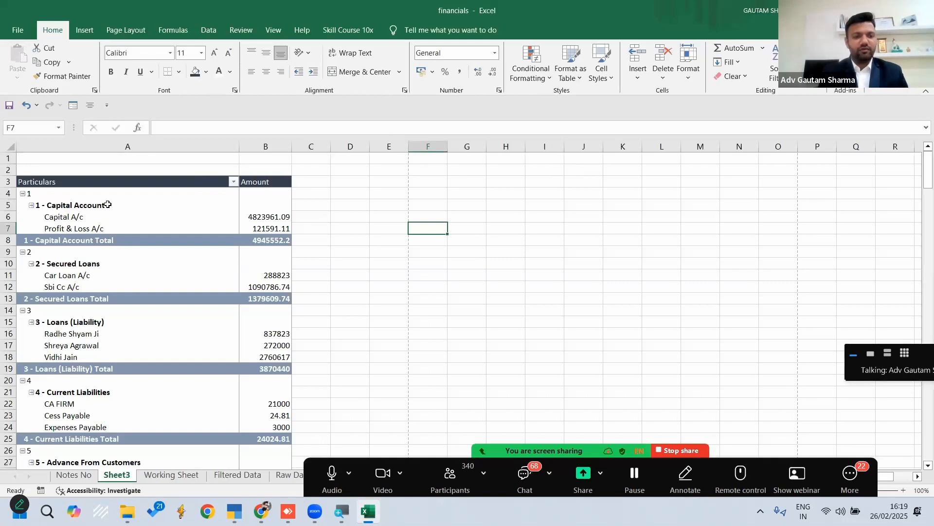
Set row 3 ($3:$3) as the print title row to repeat at the top of every page
{"action": "left_click", "coordinate": [101, 216]}
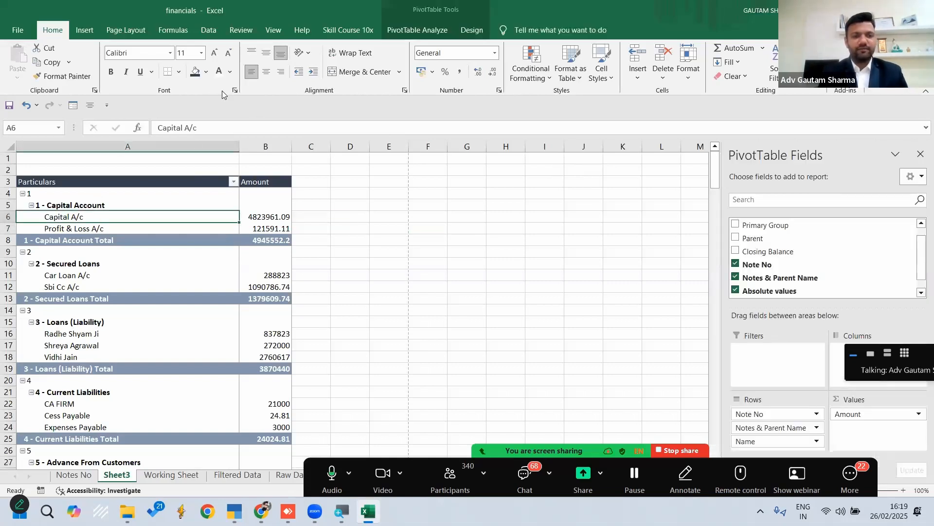
{"action": "left_click", "coordinate": [127, 32]}
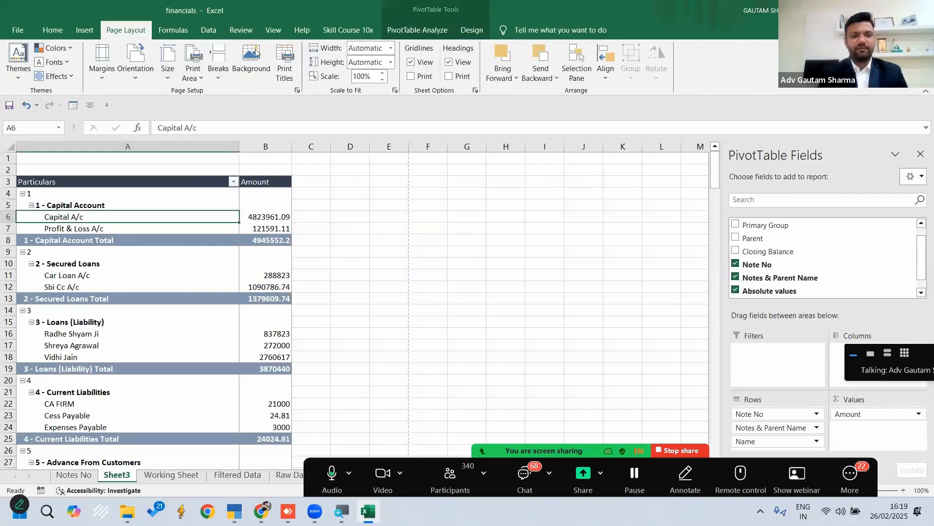
{"action": "left_click", "coordinate": [286, 55]}
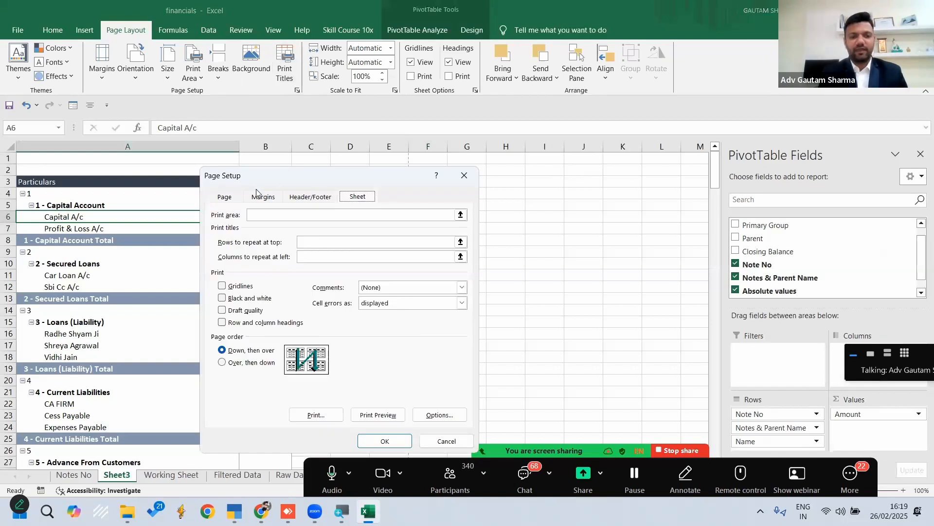
{"action": "left_click", "coordinate": [302, 243]}
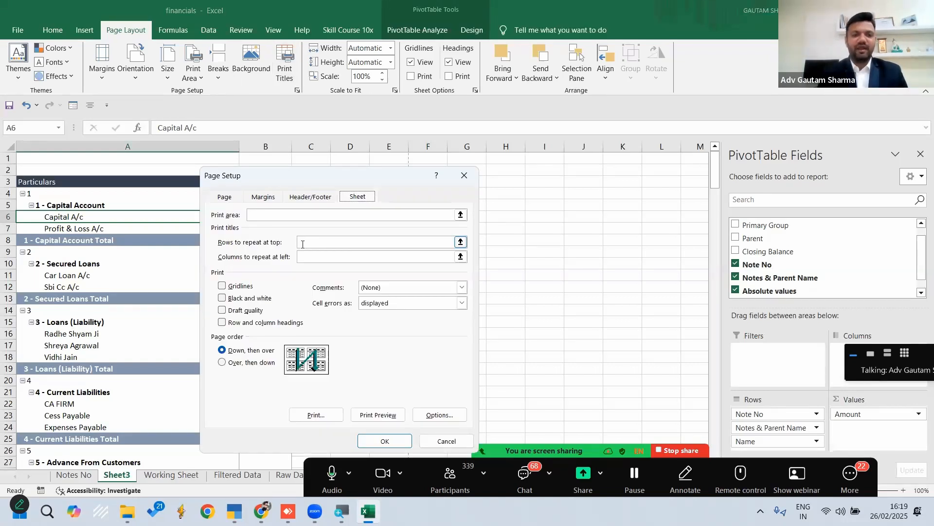
{"action": "left_click", "coordinate": [302, 244]}
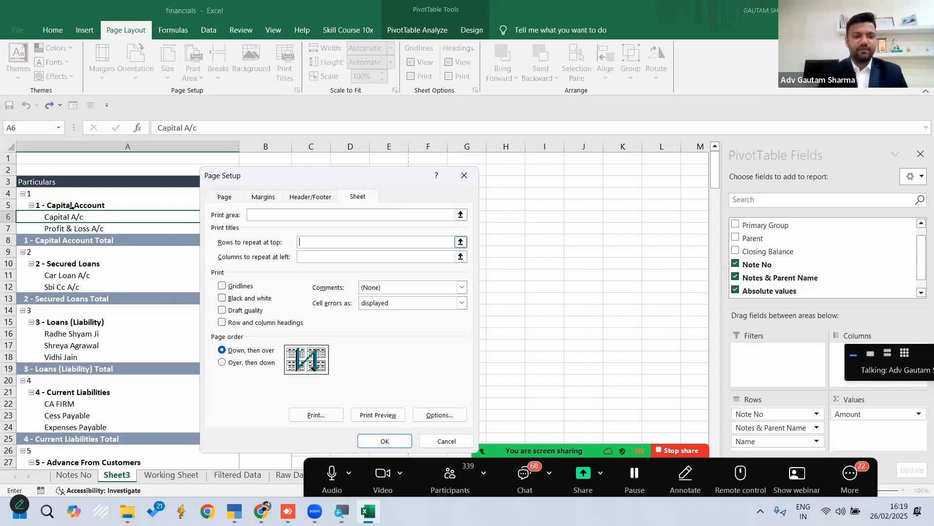
{"action": "left_click", "coordinate": [8, 182]}
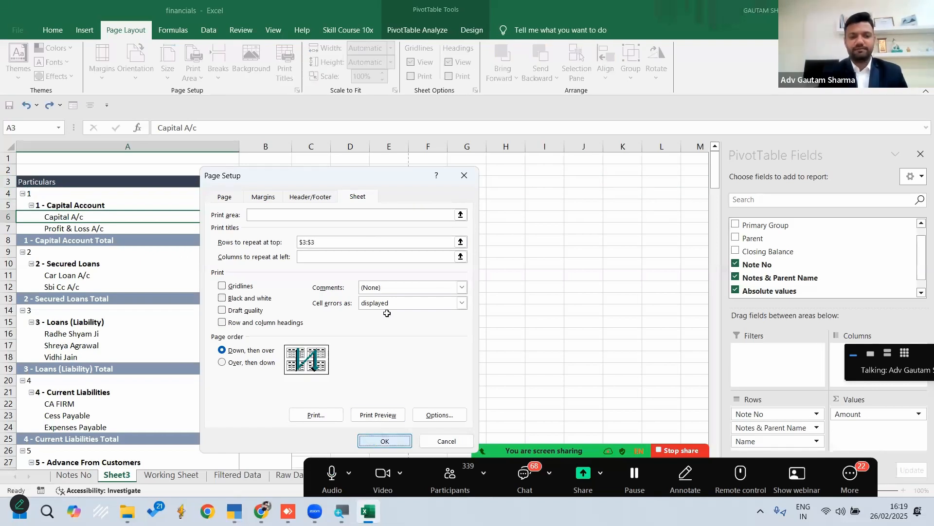
{"action": "left_click", "coordinate": [368, 309]}
Check the repeated header row on the pages of the print preview
{"action": "key", "text": "ctrl+p"}
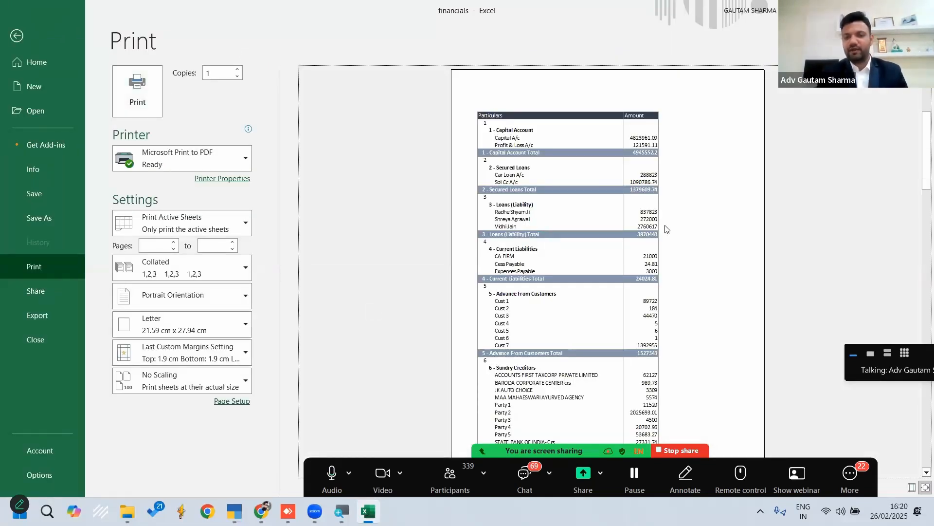
{"action": "scroll", "coordinate": [667, 229], "scroll_direction": "down", "scroll_amount": 3}
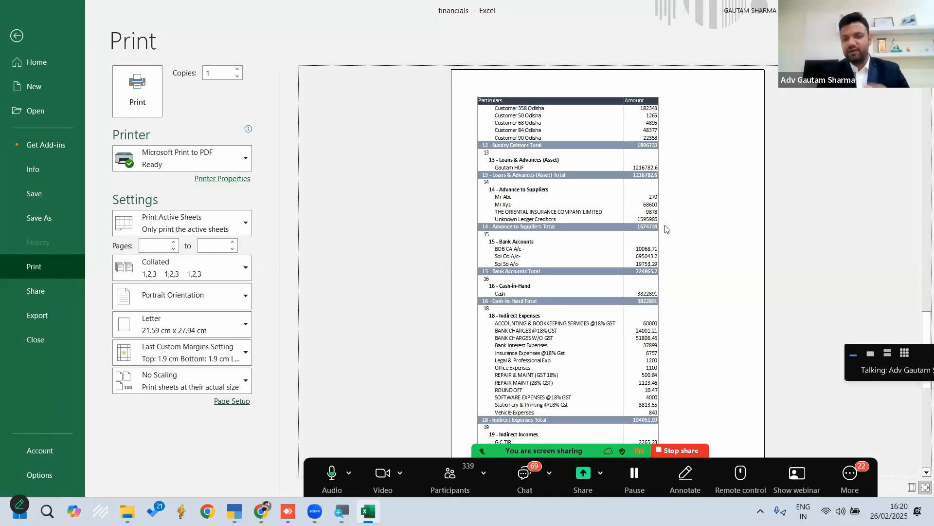
{"action": "scroll", "coordinate": [667, 228], "scroll_direction": "down", "scroll_amount": 3}
{"action": "scroll", "coordinate": [666, 229], "scroll_direction": "up", "scroll_amount": 4}
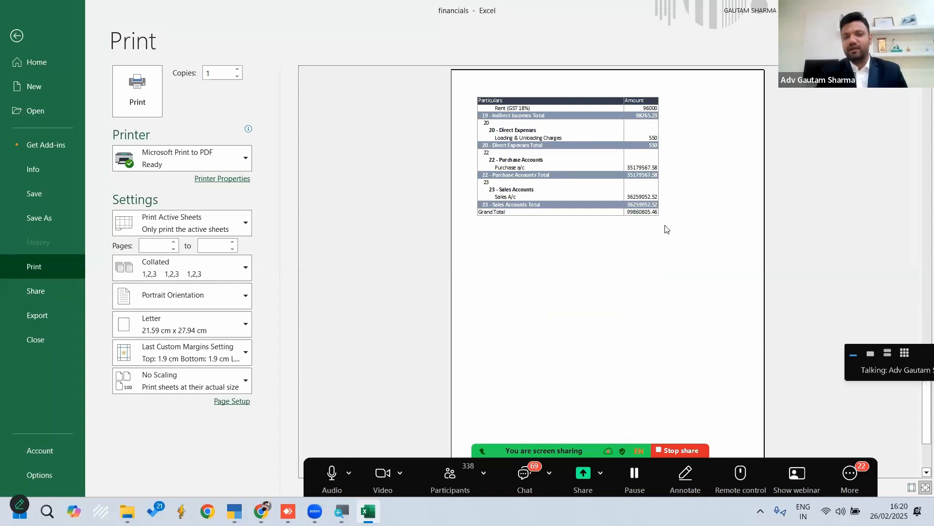
Leave the print preview, rename Sheet3 as Notes and move it before the Notes No sheet
{"action": "scroll", "coordinate": [667, 229], "scroll_direction": "up", "scroll_amount": 4}
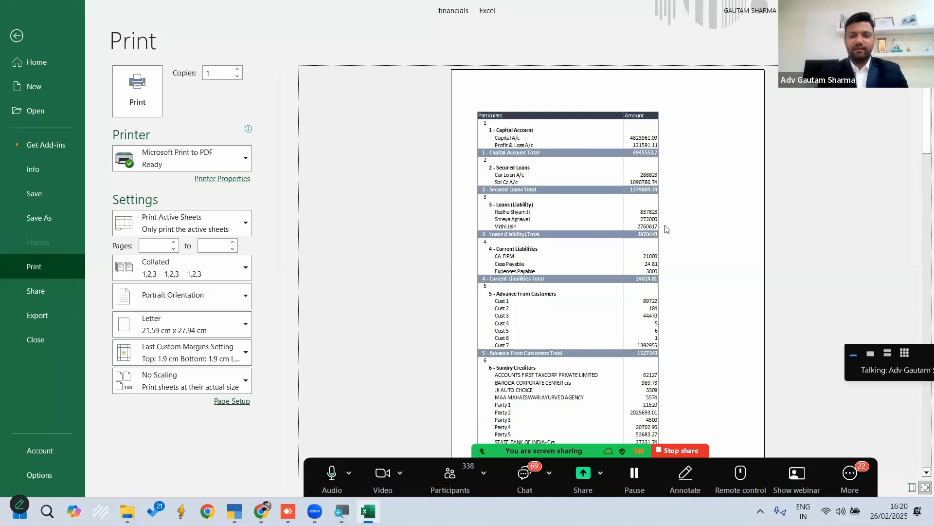
{"action": "key", "text": "Escape"}
{"action": "scroll", "coordinate": [421, 253], "scroll_direction": "down", "scroll_amount": 2}
{"action": "scroll", "coordinate": [421, 253], "scroll_direction": "up", "scroll_amount": 2}
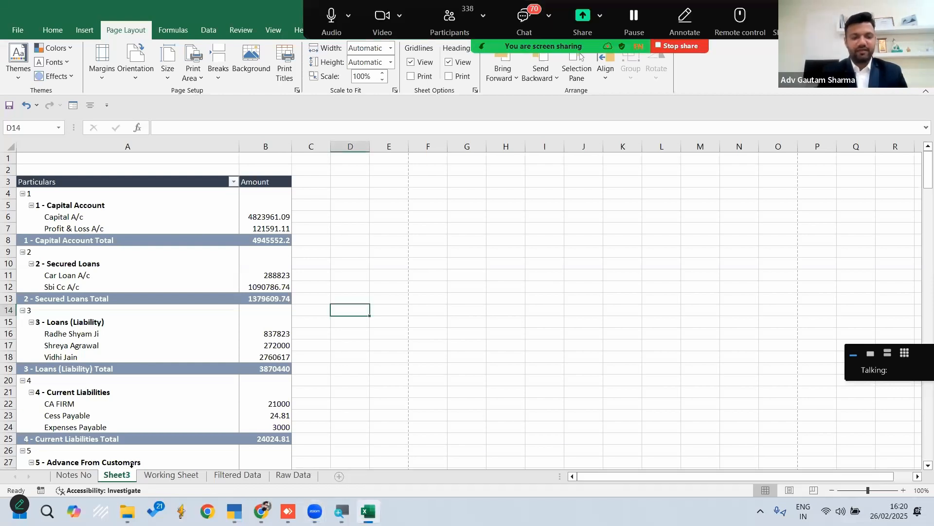
{"action": "right_click", "coordinate": [112, 476]}
{"action": "left_click", "coordinate": [146, 361]}
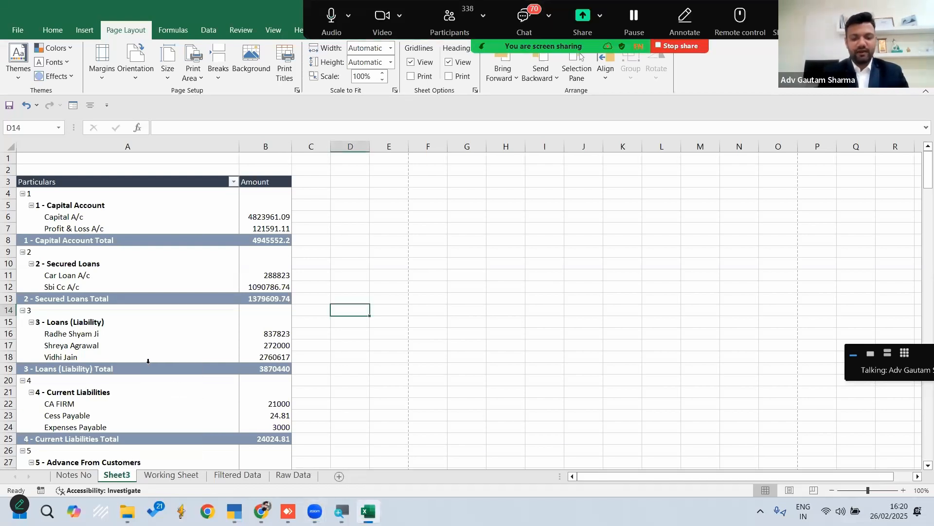
{"action": "type", "text": "Notes"}
{"action": "key", "text": "Return"}
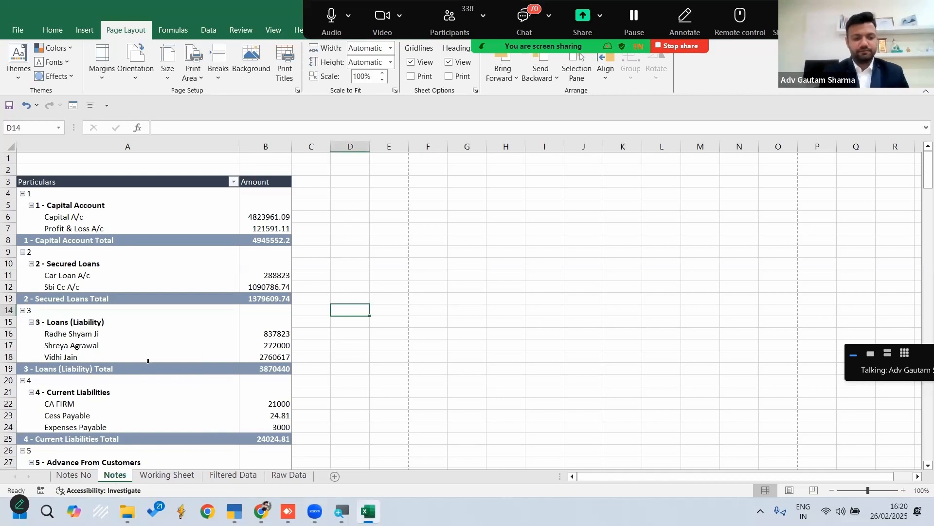
{"action": "left_click_drag", "start_coordinate": [118, 480], "coordinate": [68, 476]}
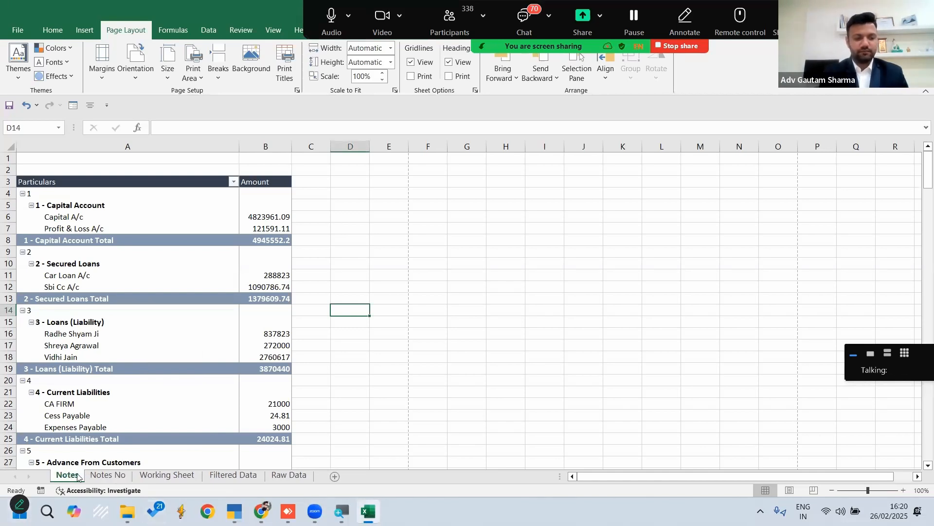
Insert a new worksheet after Notes and rename it BS
{"action": "left_click", "coordinate": [334, 476]}
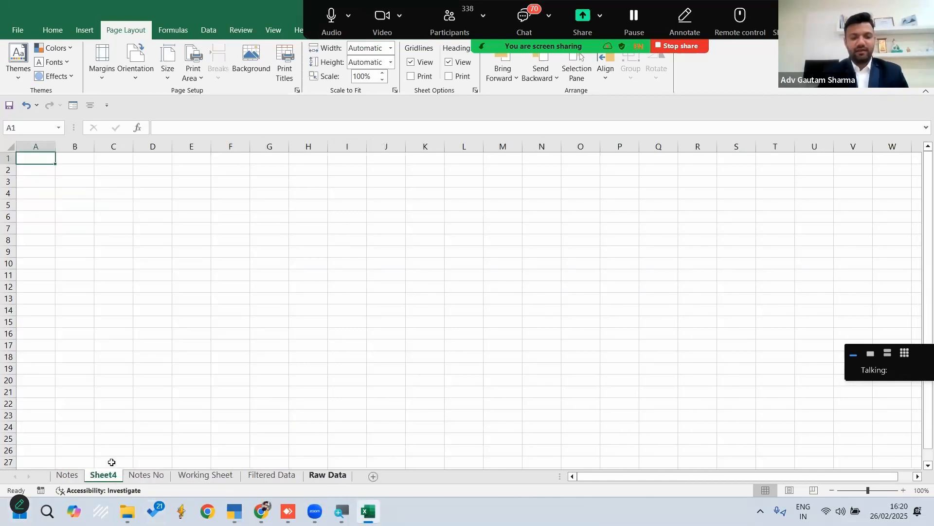
{"action": "right_click", "coordinate": [103, 480]}
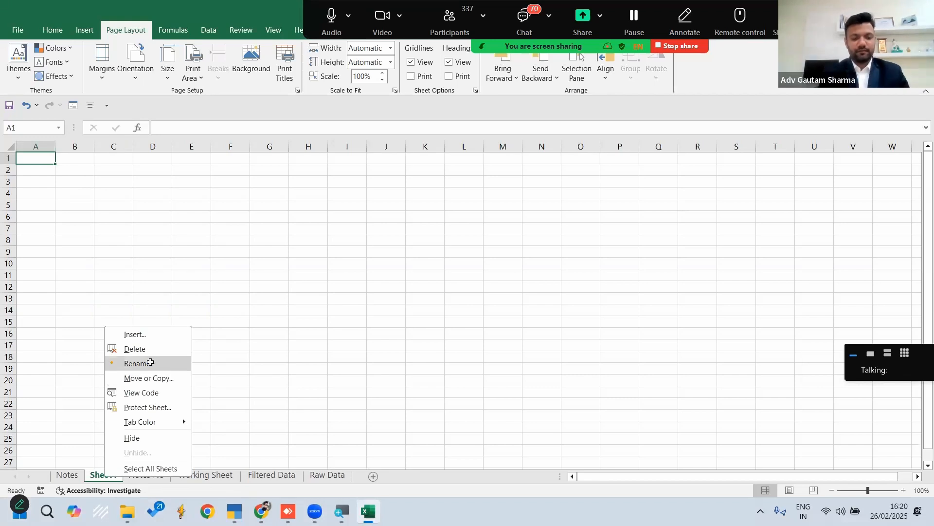
{"action": "left_click", "coordinate": [147, 360]}
{"action": "type", "text": "BS"}
{"action": "key", "text": "Return"}
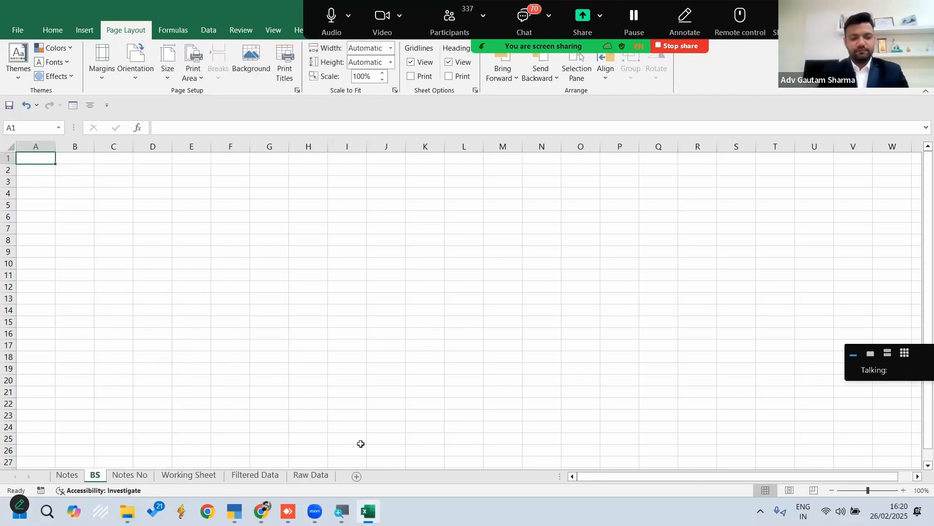
Copy the entire BS sheet from the Financial Statements using ODBC workbook and paste it into the new BS sheet of financials
{"action": "left_click", "coordinate": [369, 511]}
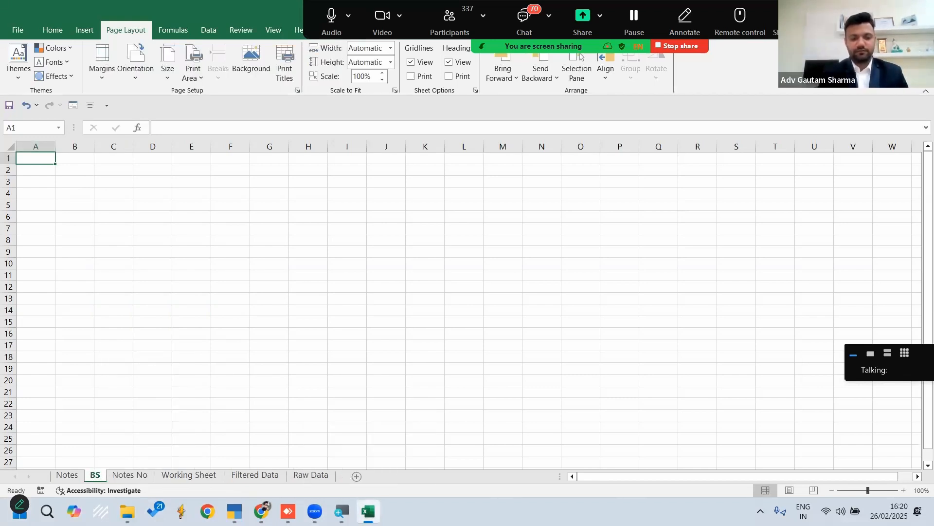
{"action": "double_click", "coordinate": [249, 152]}
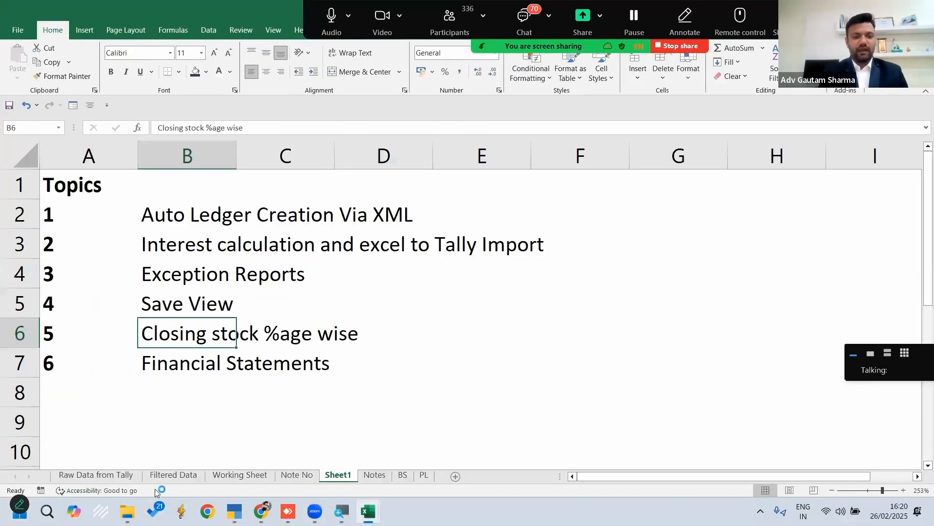
{"action": "left_click", "coordinate": [402, 475]}
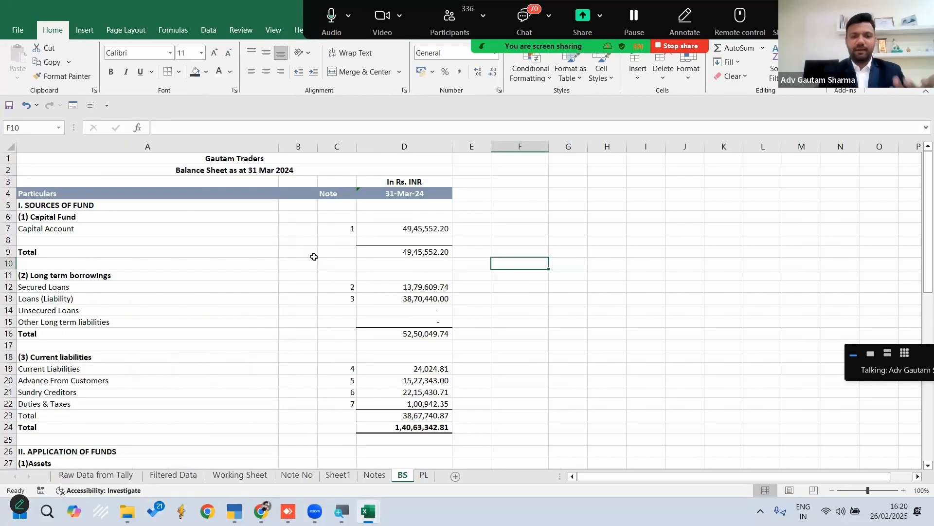
{"action": "left_click", "coordinate": [173, 155]}
{"action": "key", "text": "shift+Down"}
{"action": "key", "text": "shift+Down"}
{"action": "key", "text": "shift+Down"}
{"action": "key", "text": "shift+Down"}
{"action": "key", "text": "shift+Down"}
{"action": "key", "text": "shift+Down"}
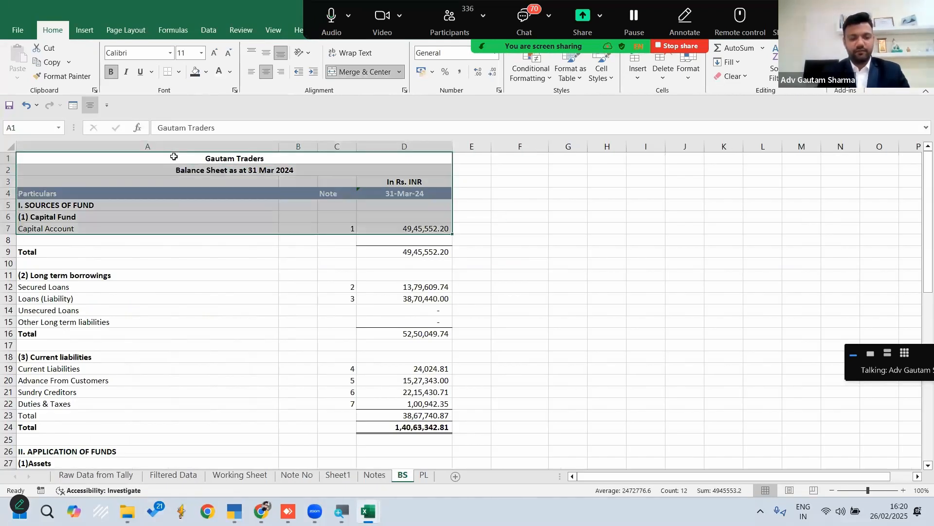
{"action": "key", "text": "ctrl+a"}
{"action": "key", "text": "ctrl+c"}
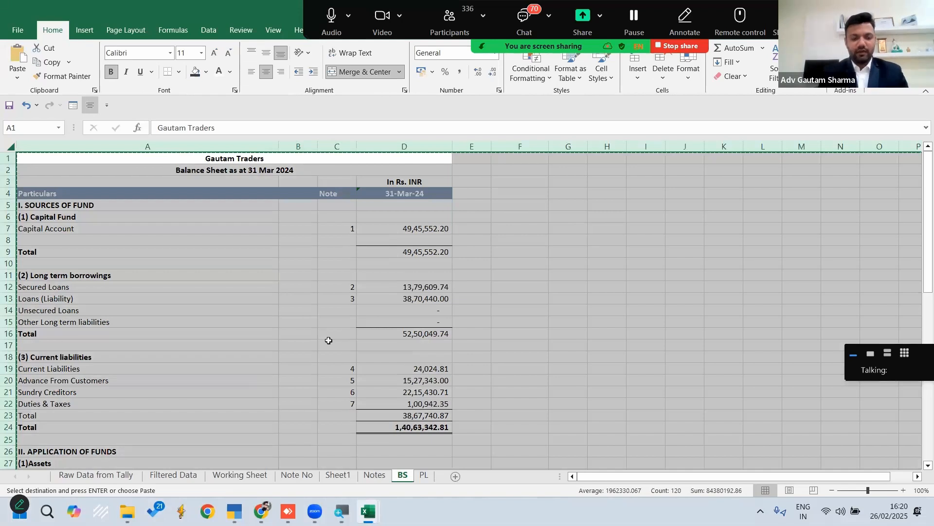
{"action": "key", "text": "alt+Tab"}
{"action": "key", "text": "ctrl+v"}
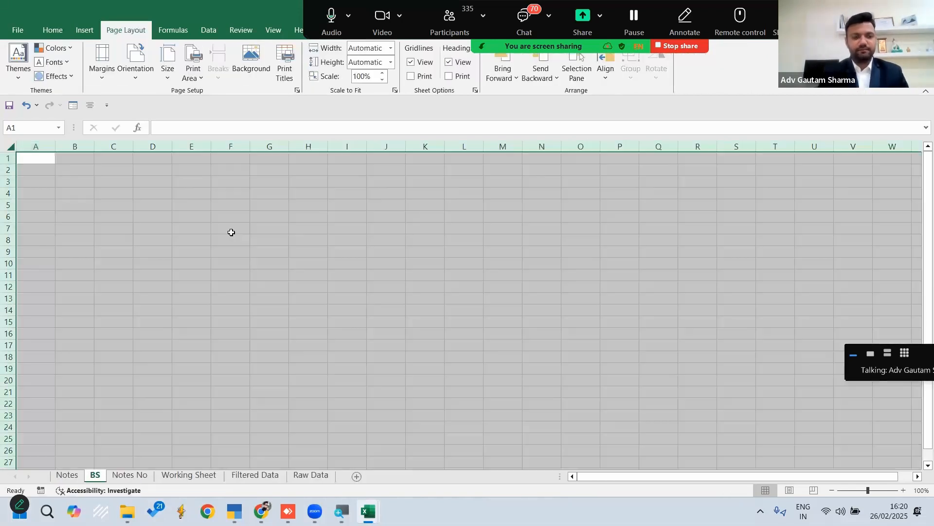
Clear all the note numbers in column C of the balance sheet, from C7 downwards
{"action": "left_click", "coordinate": [426, 228]}
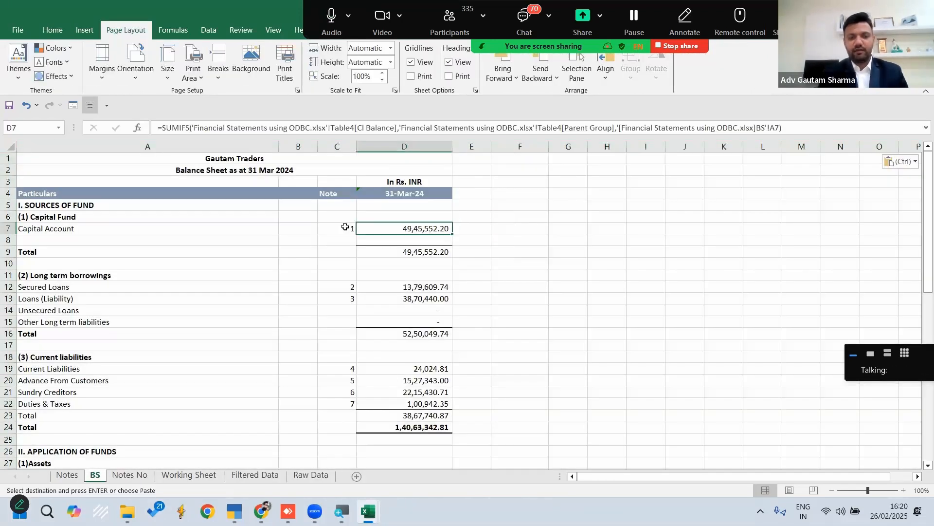
{"action": "left_click", "coordinate": [345, 227]}
{"action": "key", "text": "ctrl+shift+Down"}
{"action": "key", "text": "ctrl+shift+Down"}
{"action": "key", "text": "ctrl+shift+Down"}
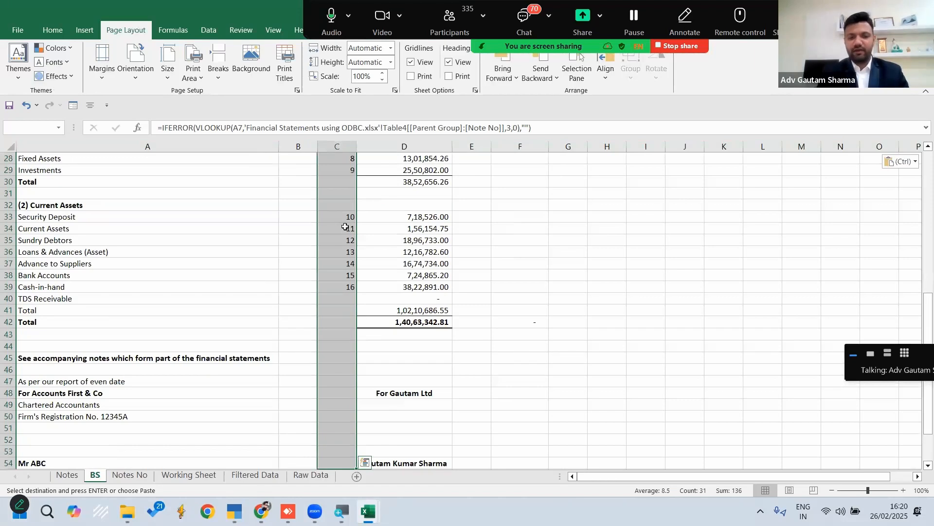
{"action": "key", "text": "Delete"}
Clear the Capital Account amount in D7 and the long term borrowings amounts in D12:D15, keeping the section totals
{"action": "key", "text": "Right"}
{"action": "key", "text": "Delete"}
{"action": "key", "text": "Down"}
{"action": "key", "text": "Down"}
{"action": "key", "text": "ctrl+shift+Down"}
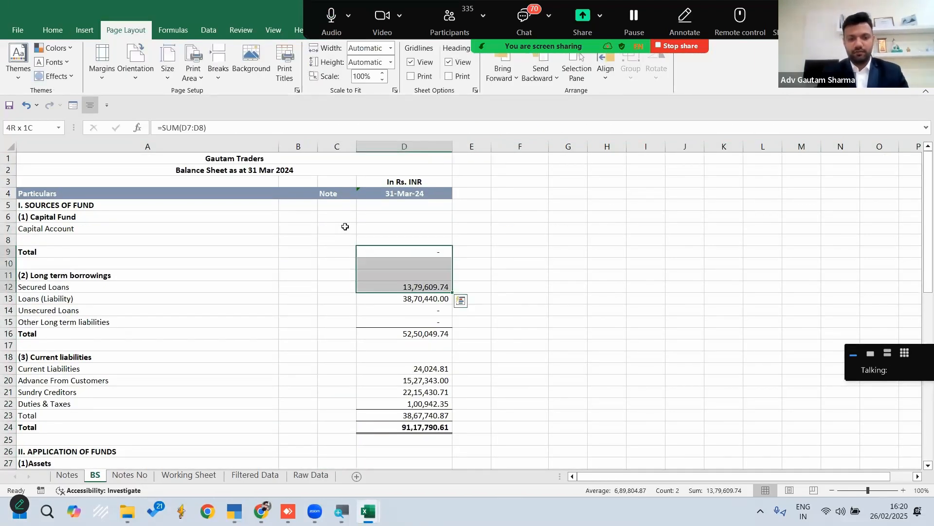
{"action": "key", "text": "Down"}
{"action": "key", "text": "Down"}
{"action": "key", "text": "ctrl+shift+Down"}
{"action": "key", "text": "ctrl+shift+Down"}
{"action": "key", "text": "shift+Down"}
{"action": "key", "text": "shift+Up"}
{"action": "key", "text": "shift+Up"}
{"action": "key", "text": "shift+Up"}
{"action": "key", "text": "shift+Up"}
{"action": "key", "text": "shift+Up"}
{"action": "key", "text": "shift+Up"}
{"action": "key", "text": "shift+Down"}
{"action": "key", "text": "shift+Down"}
{"action": "key", "text": "shift+Down"}
{"action": "key", "text": "shift+Down"}
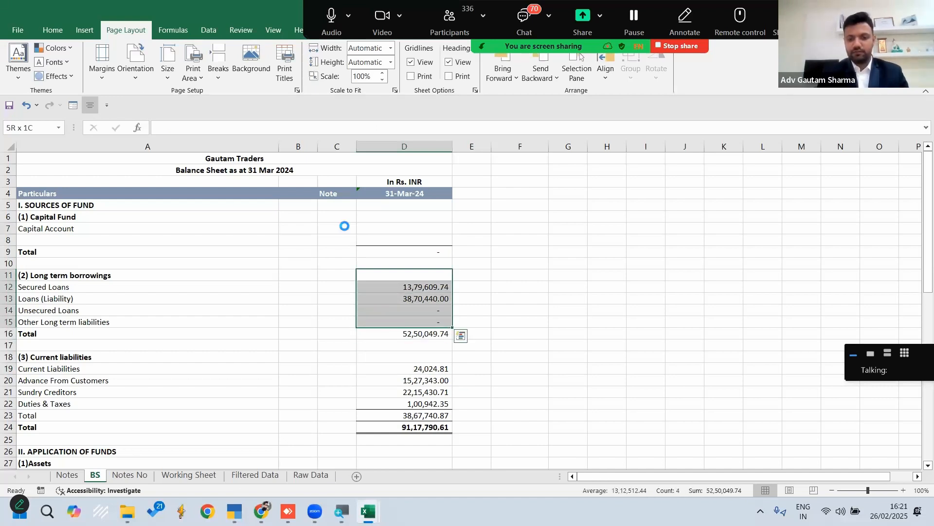
{"action": "key", "text": "Delete"}
Clear the current liabilities amounts and their section total in D19:D23
{"action": "key", "text": "Down"}
{"action": "key", "text": "Down"}
{"action": "key", "text": "Down"}
{"action": "key", "text": "Down"}
{"action": "key", "text": "Down"}
{"action": "key", "text": "Down"}
{"action": "key", "text": "Down"}
{"action": "key", "text": "Down"}
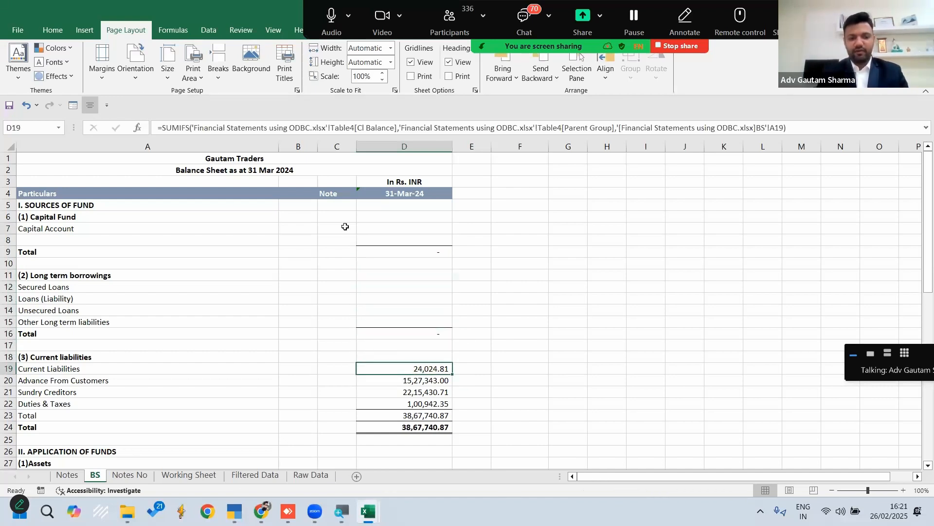
{"action": "key", "text": "shift+Down"}
{"action": "key", "text": "shift+Down"}
Clear the current assets amounts from Security Deposit to TDS Receivable in D33:D40
{"action": "key", "text": "shift+Down"}
{"action": "key", "text": "shift+Down"}
{"action": "key", "text": "Delete"}
{"action": "key", "text": "Down"}
{"action": "key", "text": "Down"}
{"action": "key", "text": "Down"}
{"action": "key", "text": "shift+Down"}
{"action": "key", "text": "shift+Down"}
{"action": "key", "text": "Down"}
{"action": "key", "text": "Down"}
{"action": "key", "text": "Down"}
{"action": "key", "text": "Down"}
{"action": "key", "text": "Down"}
{"action": "key", "text": "Down"}
{"action": "key", "text": "Down"}
{"action": "key", "text": "Down"}
{"action": "key", "text": "Down"}
{"action": "key", "text": "Down"}
{"action": "key", "text": "Down"}
{"action": "key", "text": "Down"}
{"action": "key", "text": "Down"}
{"action": "key", "text": "Down"}
{"action": "key", "text": "Down"}
{"action": "key", "text": "Down"}
{"action": "key", "text": "Down"}
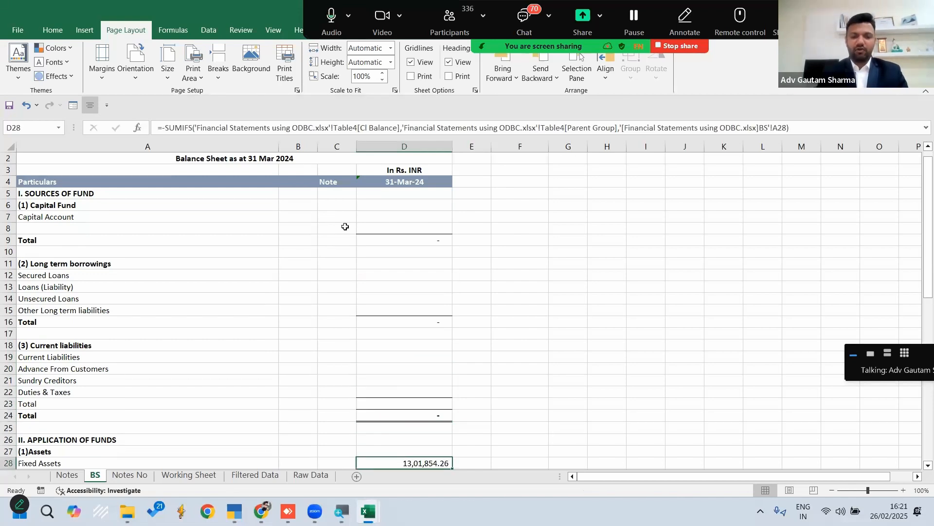
{"action": "key", "text": "Down"}
{"action": "key", "text": "Down"}
{"action": "key", "text": "Down"}
{"action": "key", "text": "Down"}
{"action": "key", "text": "Up"}
{"action": "key", "text": "Up"}
{"action": "key", "text": "Up"}
{"action": "key", "text": "Up"}
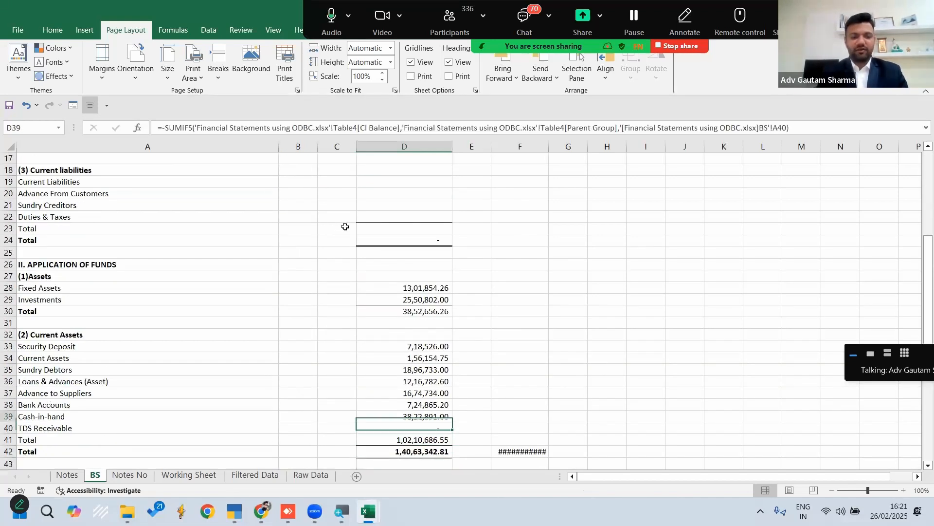
{"action": "key", "text": "Down"}
{"action": "key", "text": "shift+Up"}
{"action": "key", "text": "shift+Up"}
{"action": "key", "text": "shift+Up"}
{"action": "key", "text": "shift+Up"}
{"action": "key", "text": "shift+Up"}
{"action": "key", "text": "shift+Up"}
{"action": "key", "text": "shift+Up"}
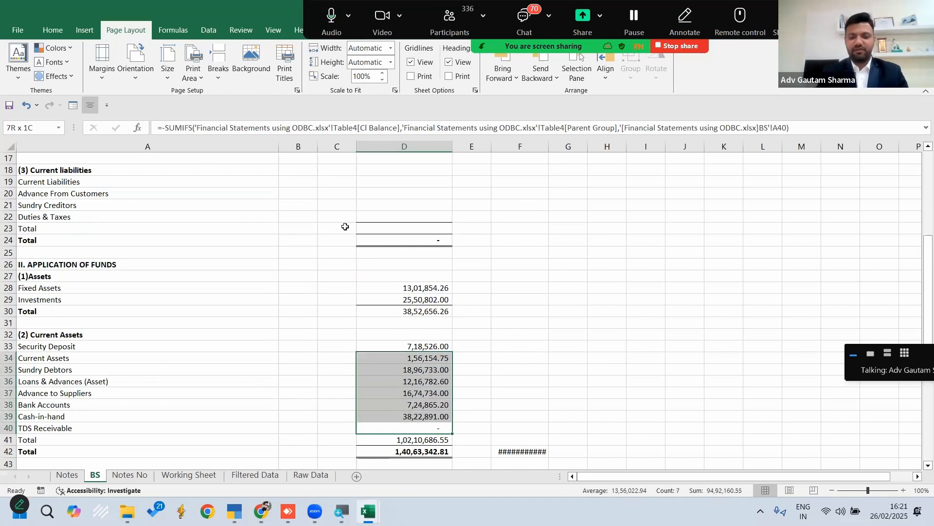
{"action": "key", "text": "Delete"}
Clear the Fixed Assets and Investments amounts in D28:D29
{"action": "key", "text": "shift+Down"}
{"action": "key", "text": "shift+Down"}
{"action": "key", "text": "shift+Down"}
{"action": "key", "text": "shift+Down"}
{"action": "key", "text": "shift+Down"}
{"action": "key", "text": "Up"}
{"action": "key", "text": "Up"}
{"action": "key", "text": "Up"}
{"action": "key", "text": "Up"}
{"action": "key", "text": "Up"}
{"action": "key", "text": "Up"}
{"action": "key", "text": "Up"}
{"action": "key", "text": "Up"}
{"action": "key", "text": "Up"}
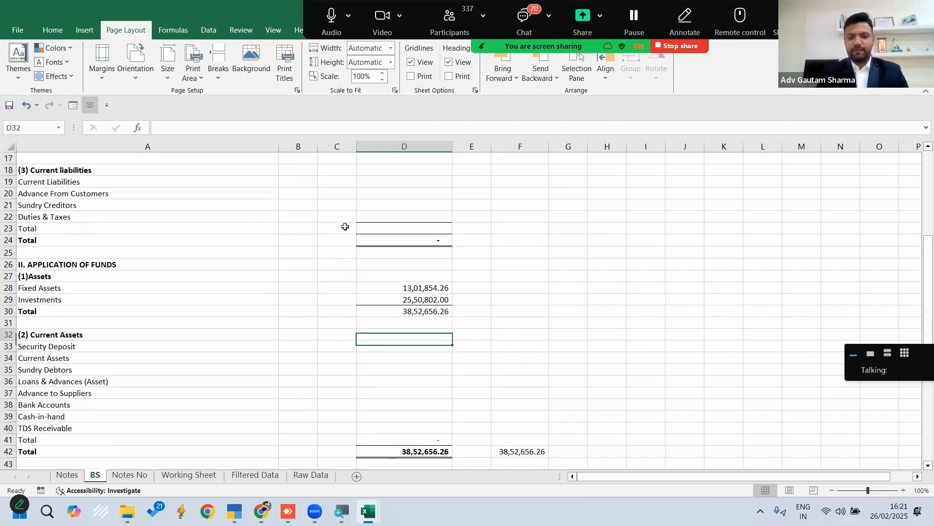
{"action": "key", "text": "Up"}
{"action": "key", "text": "shift+Up"}
{"action": "key", "text": "Delete"}
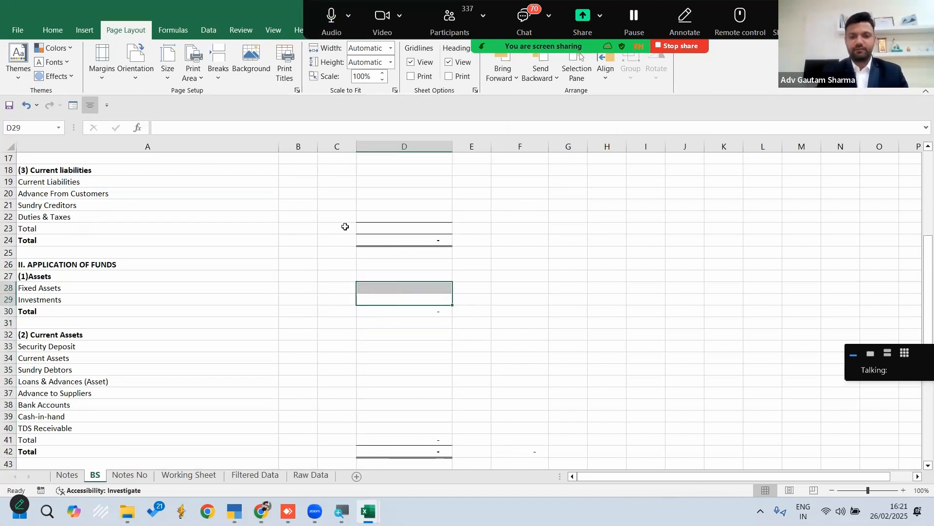
Start a SUMIFS formula for the Capital Account amount in D7, using the Working Sheet's Closing Balance column D:D as the sum range
{"action": "key", "text": "Up"}
{"action": "key", "text": "Up"}
{"action": "key", "text": "Up"}
{"action": "key", "text": "Up"}
{"action": "key", "text": "Up"}
{"action": "key", "text": "Up"}
{"action": "key", "text": "Up"}
{"action": "key", "text": "Up"}
{"action": "key", "text": "Up"}
{"action": "key", "text": "Right"}
{"action": "key", "text": "ctrl+Up"}
{"action": "key", "text": "Down"}
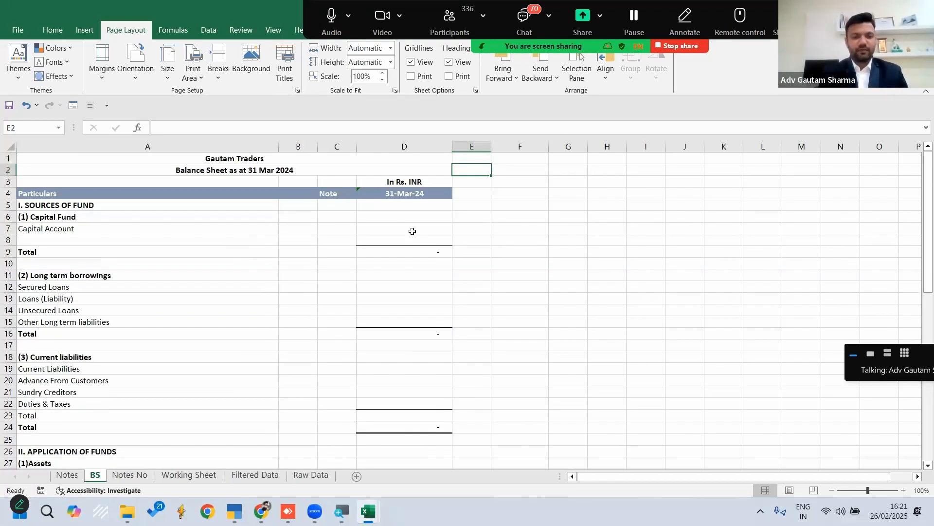
{"action": "left_click", "coordinate": [396, 225]}
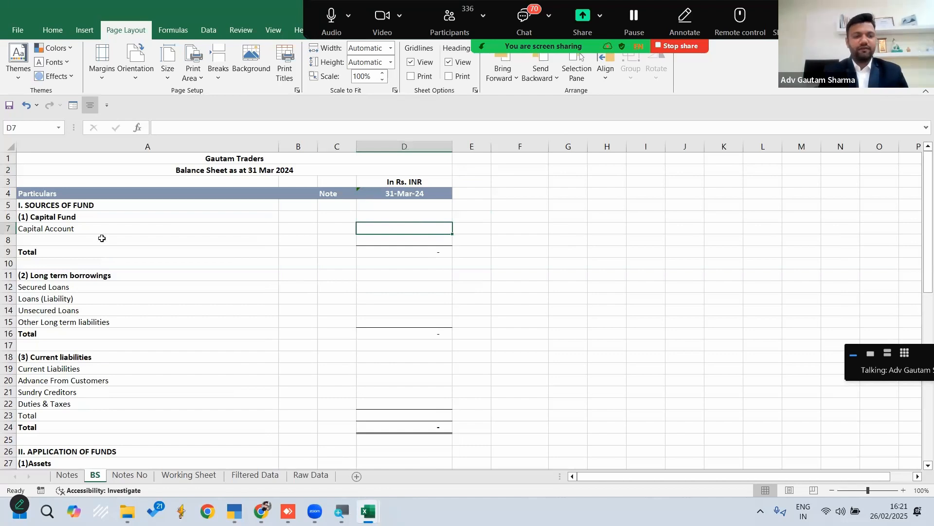
{"action": "left_click", "coordinate": [66, 228]}
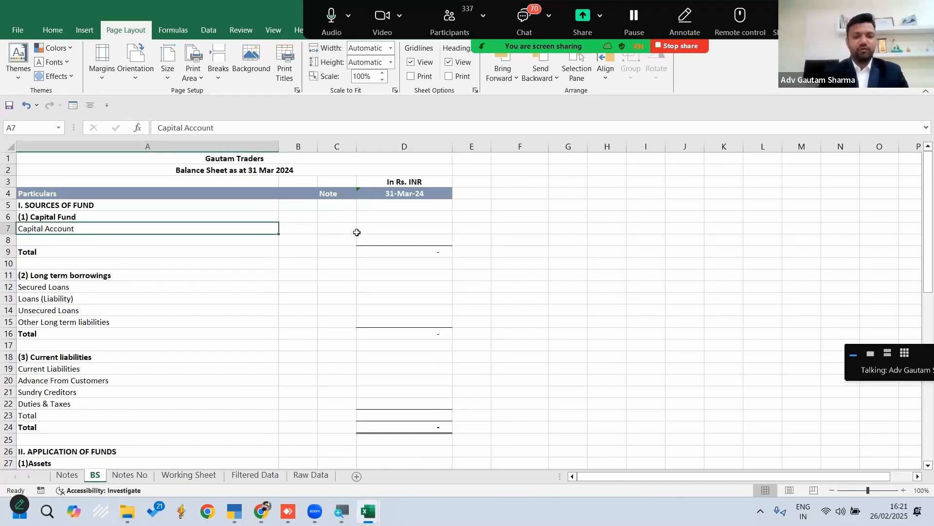
{"action": "left_click", "coordinate": [398, 229]}
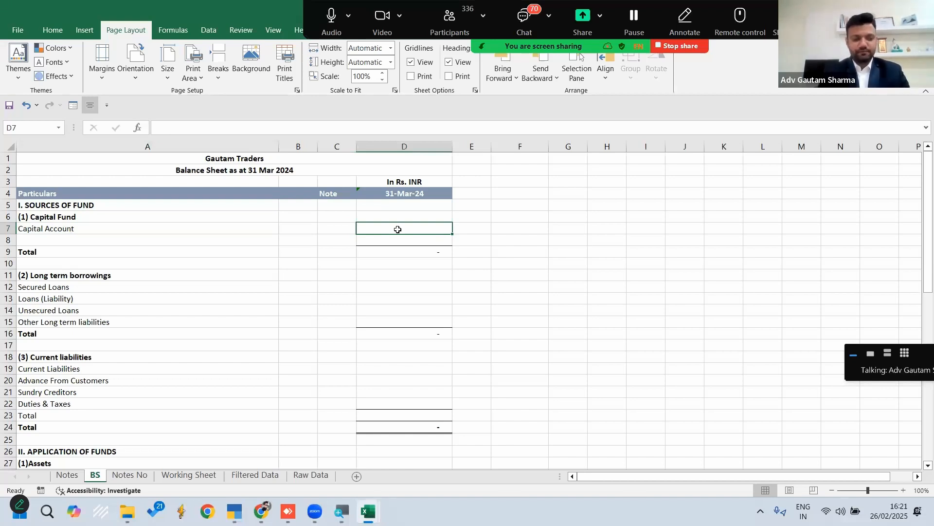
{"action": "type", "text": "=SUMIFS"}
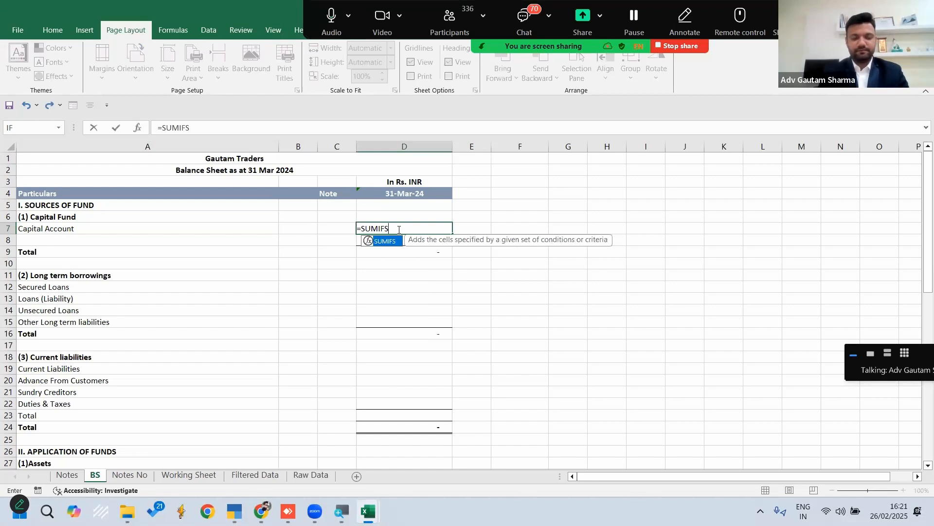
{"action": "type", "text": "("}
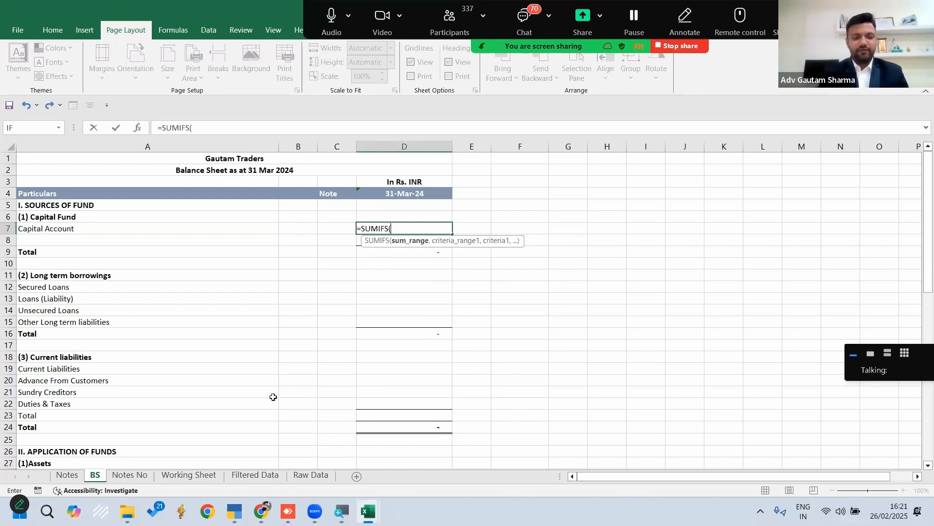
{"action": "left_click", "coordinate": [181, 479]}
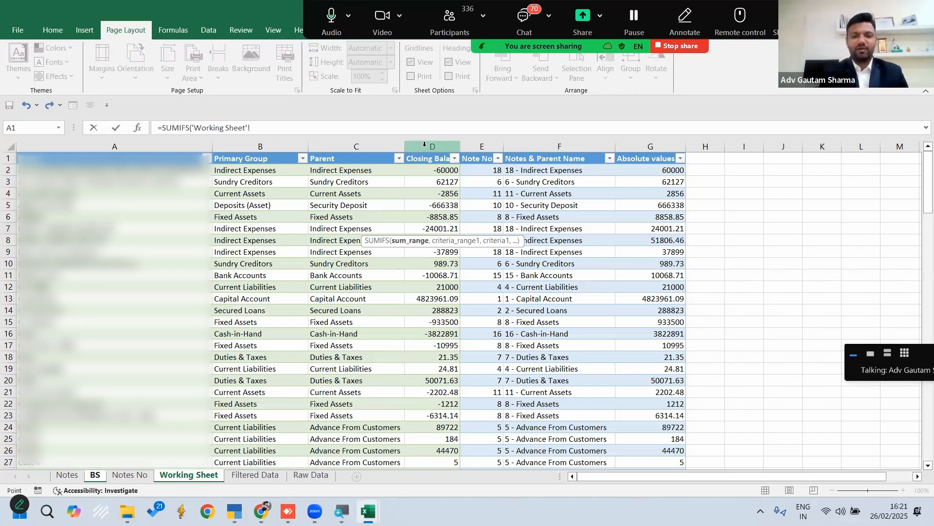
{"action": "left_click", "coordinate": [425, 146]}
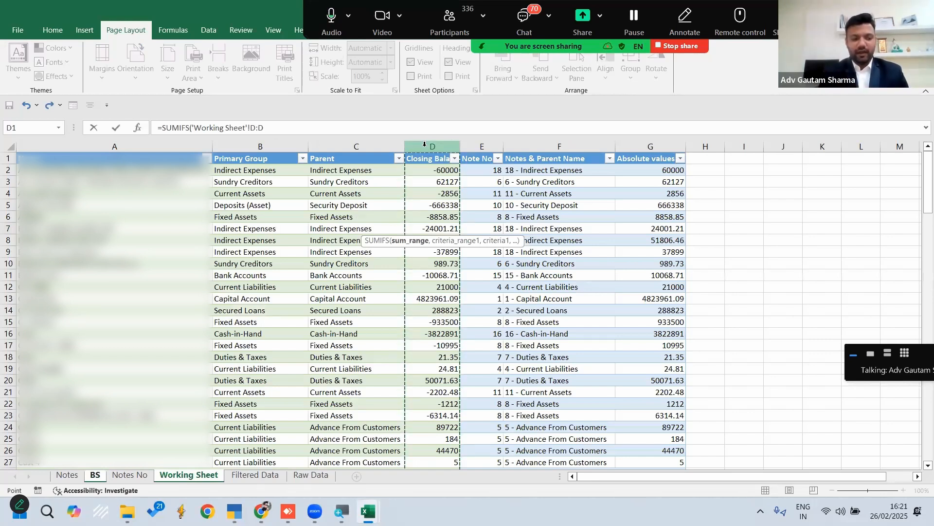
{"action": "type", "text": ","}
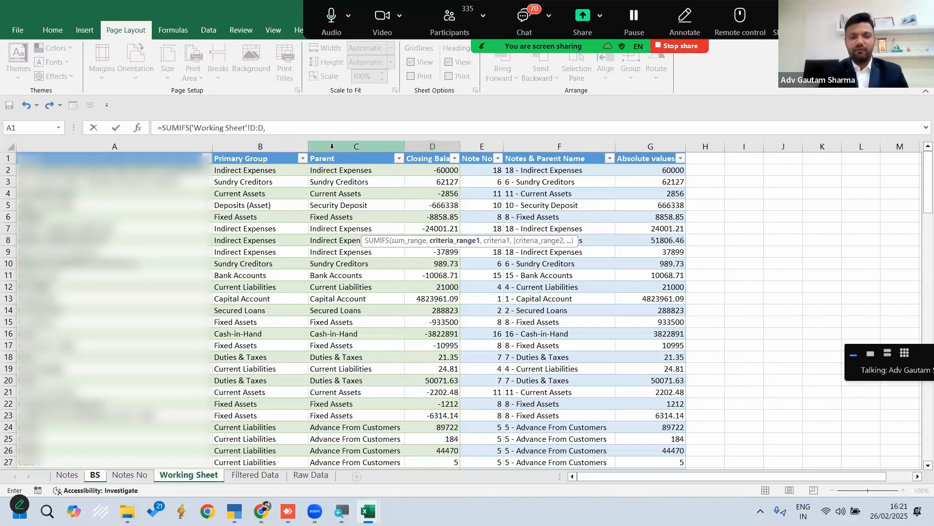
{"action": "left_click_drag", "start_coordinate": [340, 146], "coordinate": [476, 140]}
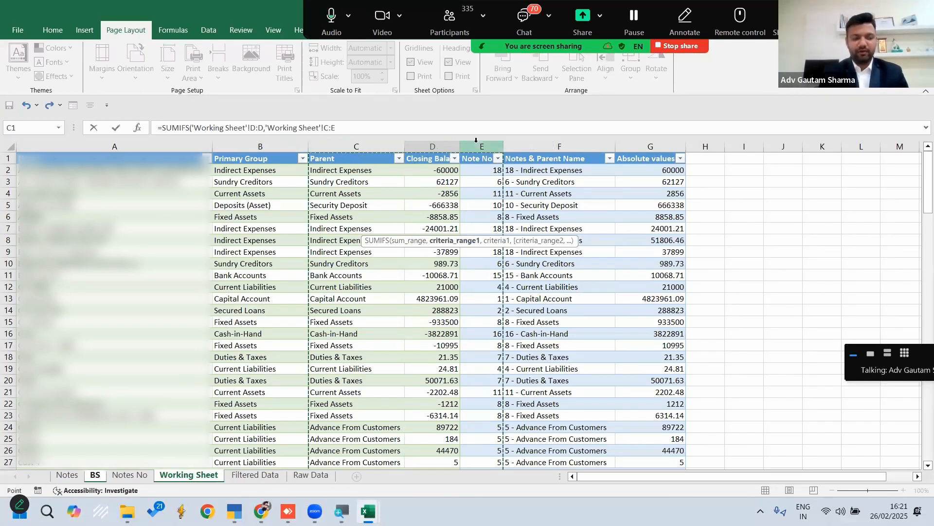
{"action": "type", "text": ","}
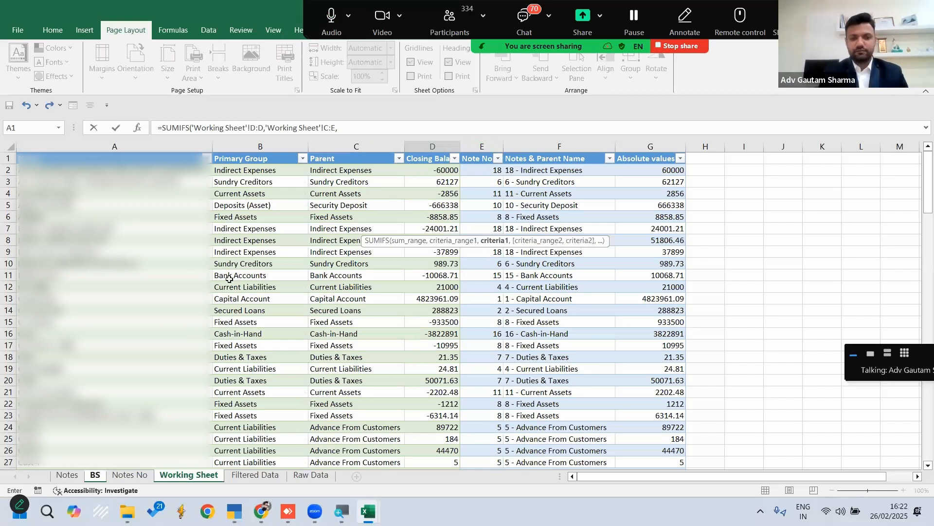
{"action": "key", "text": "BackSpace"}
{"action": "key", "text": "BackSpace"}
{"action": "key", "text": "BackSpace"}
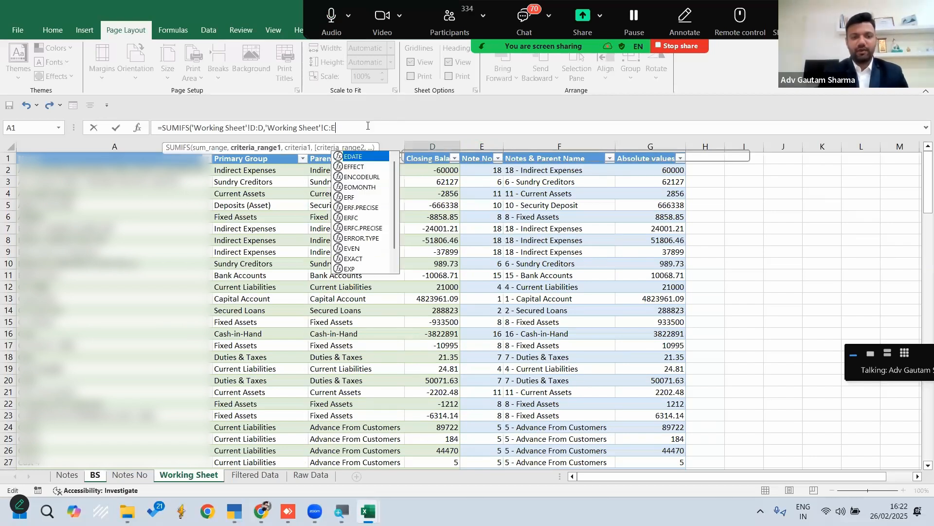
{"action": "key", "text": "BackSpace"}
{"action": "key", "text": "BackSpace"}
{"action": "key", "text": "BackSpace"}
{"action": "key", "text": "BackSpace"}
{"action": "key", "text": "BackSpace"}
{"action": "key", "text": "BackSpace"}
{"action": "key", "text": "BackSpace"}
{"action": "key", "text": "BackSpace"}
{"action": "key", "text": "BackSpace"}
{"action": "key", "text": "BackSpace"}
{"action": "key", "text": "BackSpace"}
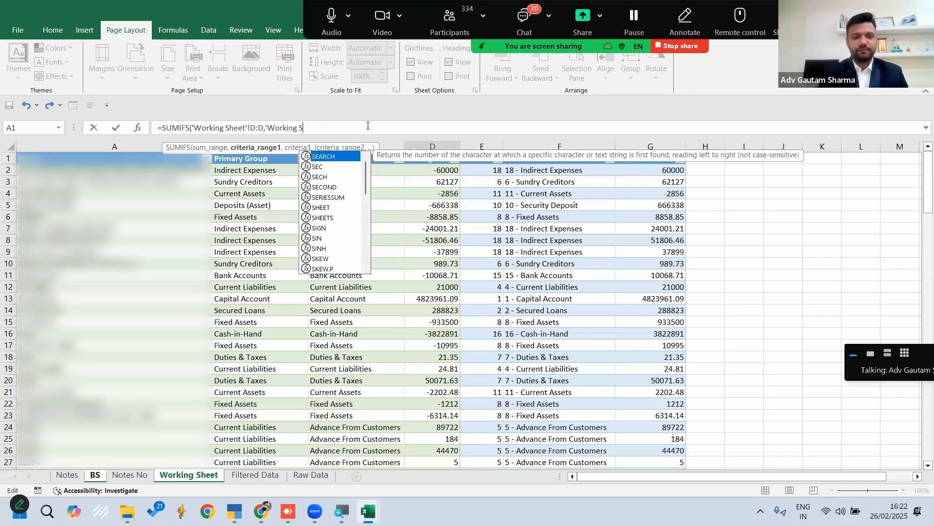
{"action": "key", "text": "BackSpace"}
{"action": "key", "text": "BackSpace"}
{"action": "key", "text": "BackSpace"}
{"action": "key", "text": "BackSpace"}
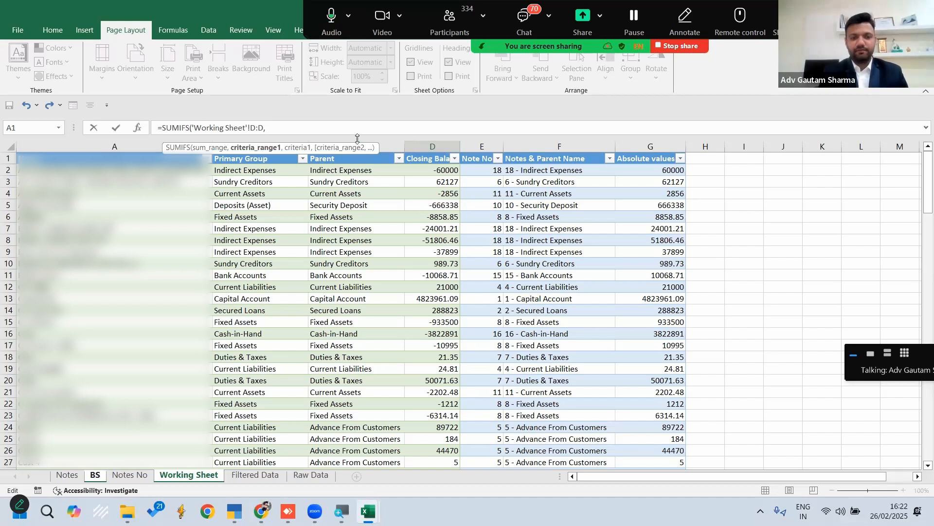
Complete the D7 SUMIFS with the Working Sheet's Parent column C:C as criteria range and BS cell A7 as criterion
{"action": "left_click", "coordinate": [385, 142]}
{"action": "type", "text": ","}
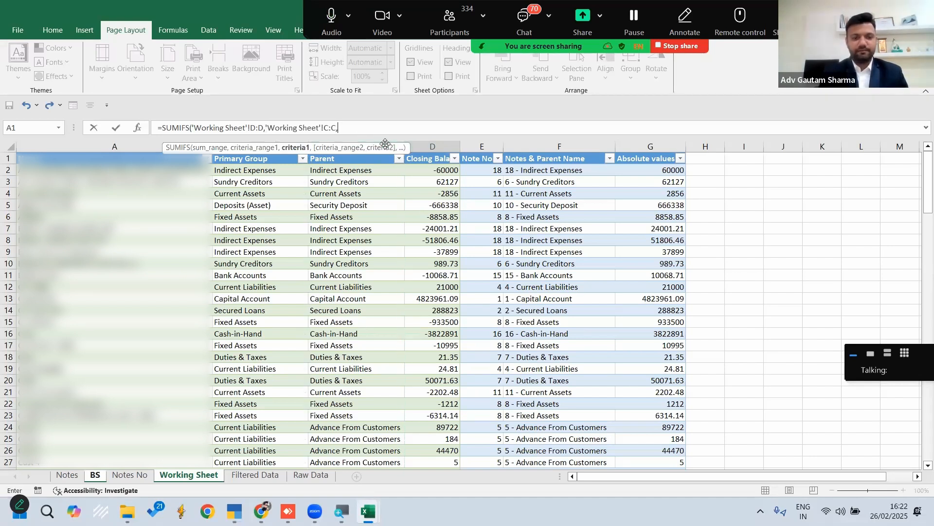
{"action": "left_click", "coordinate": [94, 475]}
{"action": "left_click", "coordinate": [138, 228]}
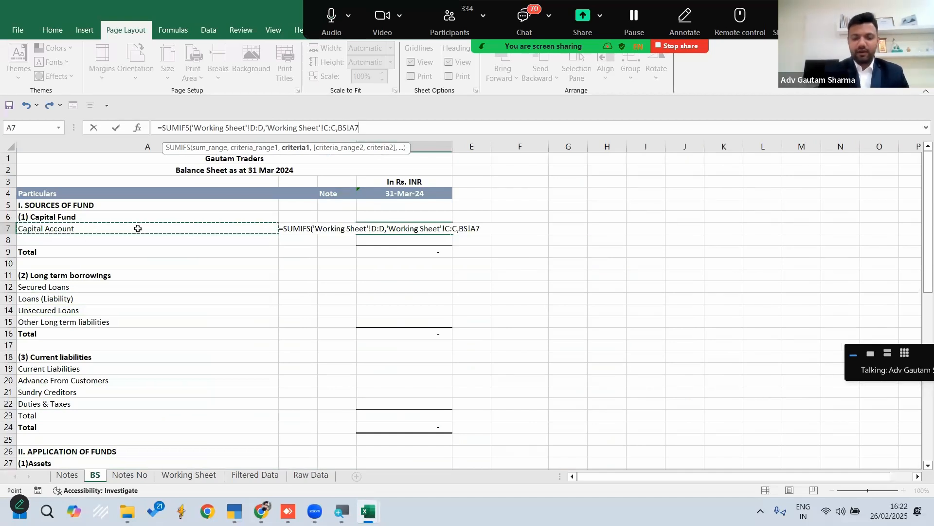
{"action": "type", "text": ")"}
{"action": "key", "text": "Return"}
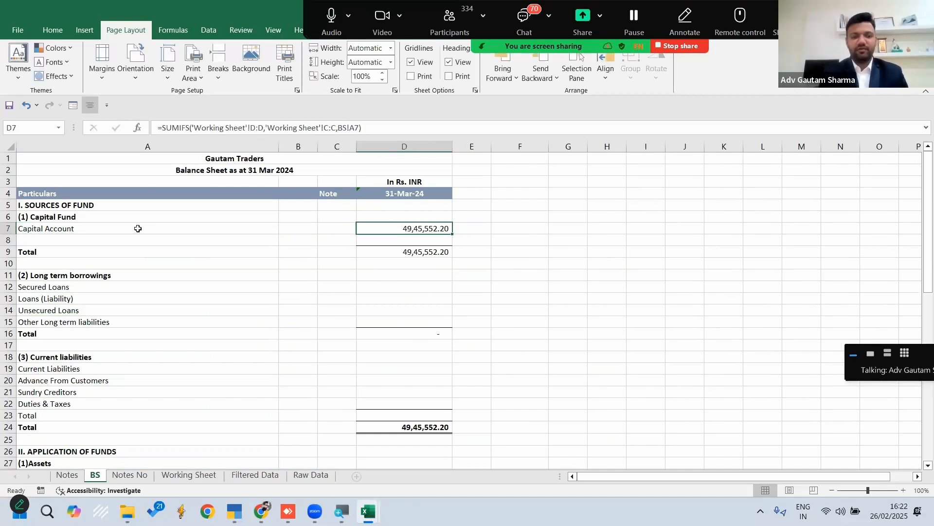
Check the Capital Account amount in BS against the Capital Account total on the Notes sheet and the Working Sheet data
{"action": "left_click", "coordinate": [128, 475]}
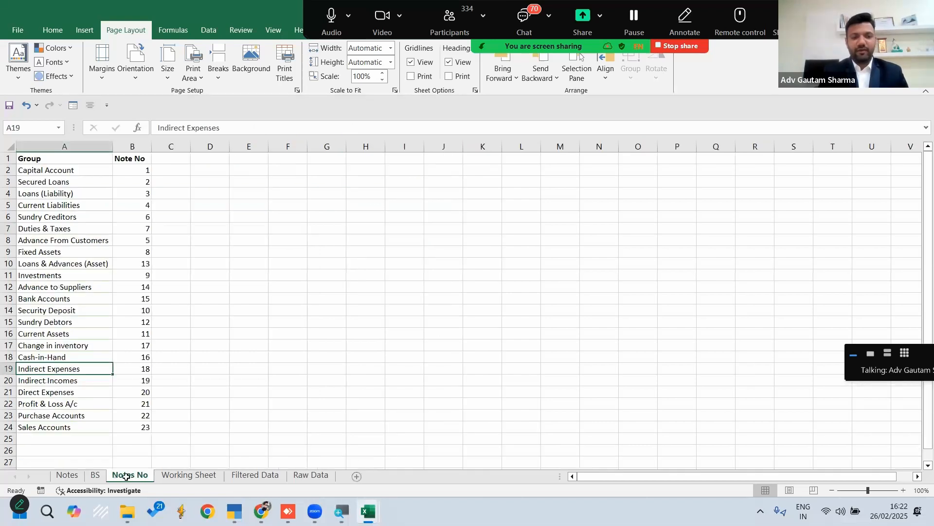
{"action": "left_click", "coordinate": [67, 476]}
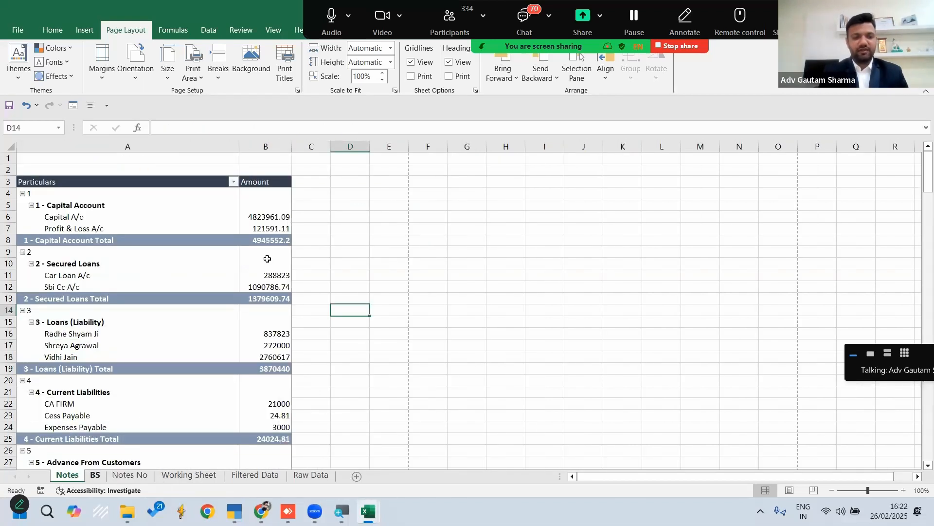
{"action": "left_click", "coordinate": [264, 239]}
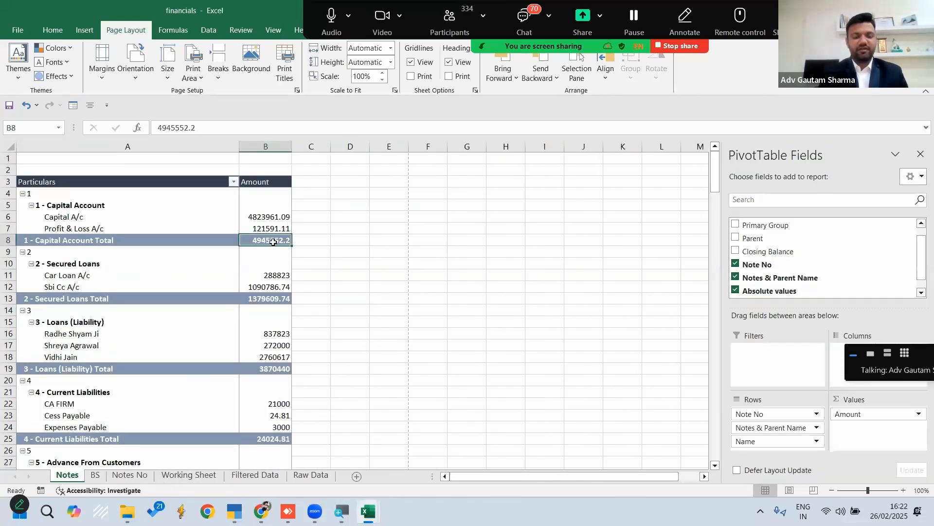
{"action": "scroll", "coordinate": [275, 242], "scroll_direction": "up", "scroll_amount": 3, "text": "ctrl"}
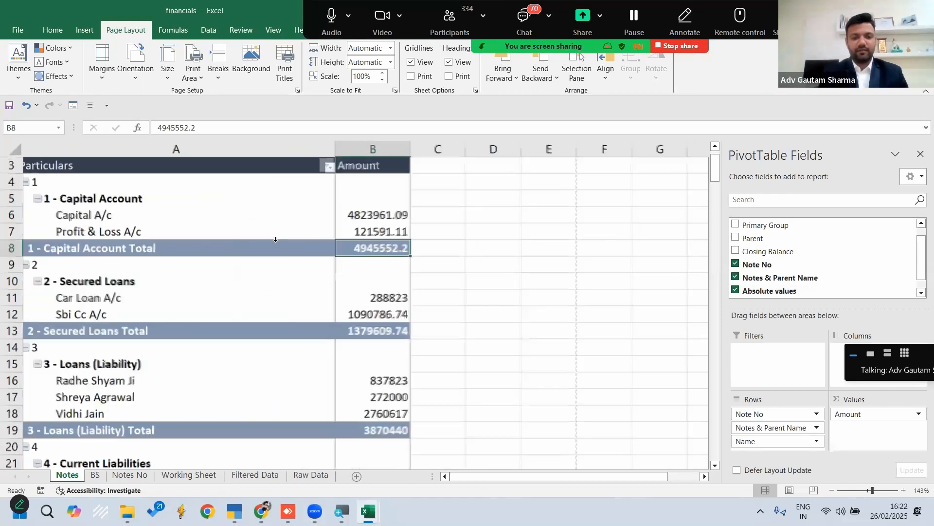
{"action": "left_click", "coordinate": [96, 476]}
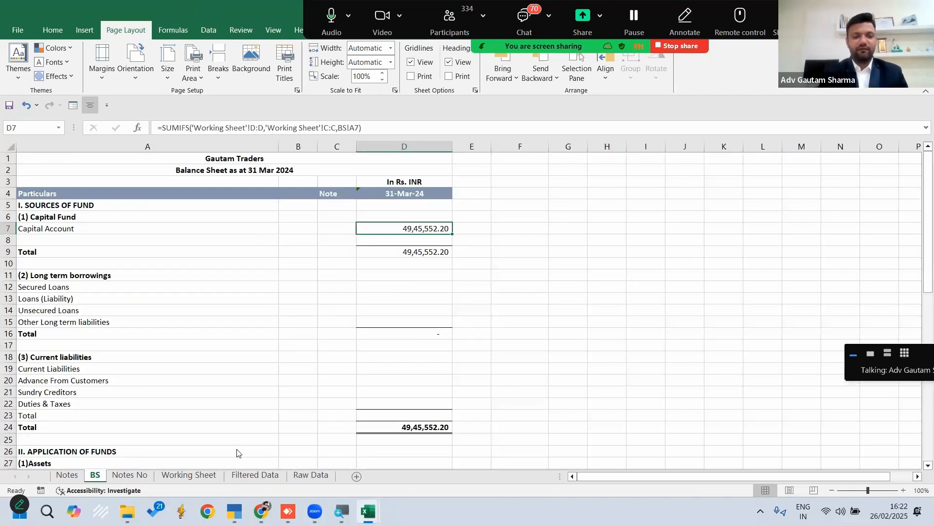
{"action": "left_click", "coordinate": [210, 476]}
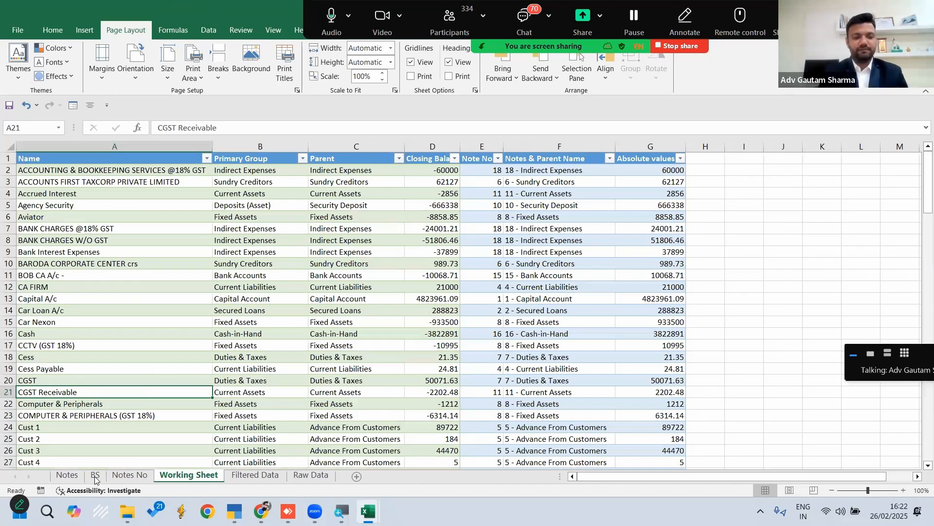
Copy the Capital Account SUMIFS formula from D7 of BS to the long term borrowings amounts in D12:D15
{"action": "key", "text": "ctrl+Page_Up"}
{"action": "key", "text": "ctrl+Page_Up"}
{"action": "key", "text": "ctrl+c"}
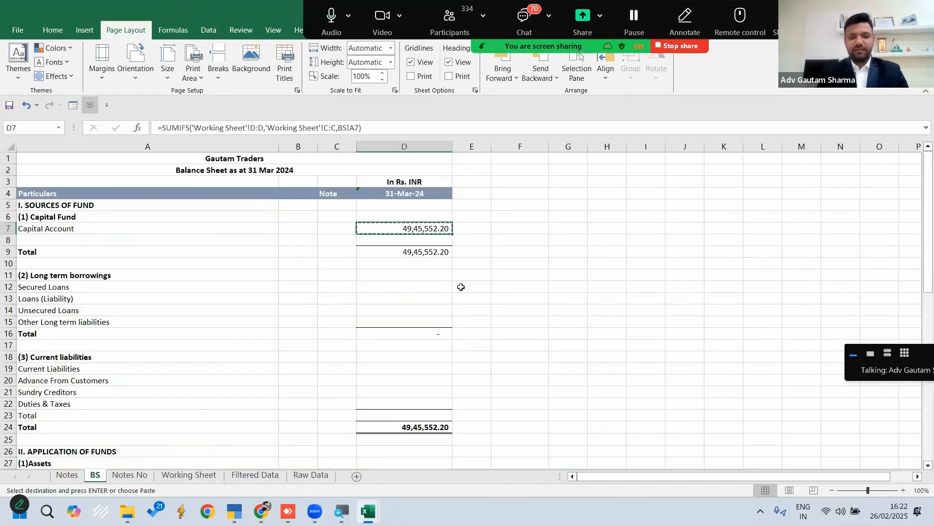
{"action": "key", "text": "Down"}
{"action": "key", "text": "Down"}
{"action": "key", "text": "Down"}
{"action": "key", "text": "Down"}
{"action": "key", "text": "Down"}
{"action": "key", "text": "shift+Down"}
{"action": "key", "text": "shift+Down"}
{"action": "key", "text": "shift+Down"}
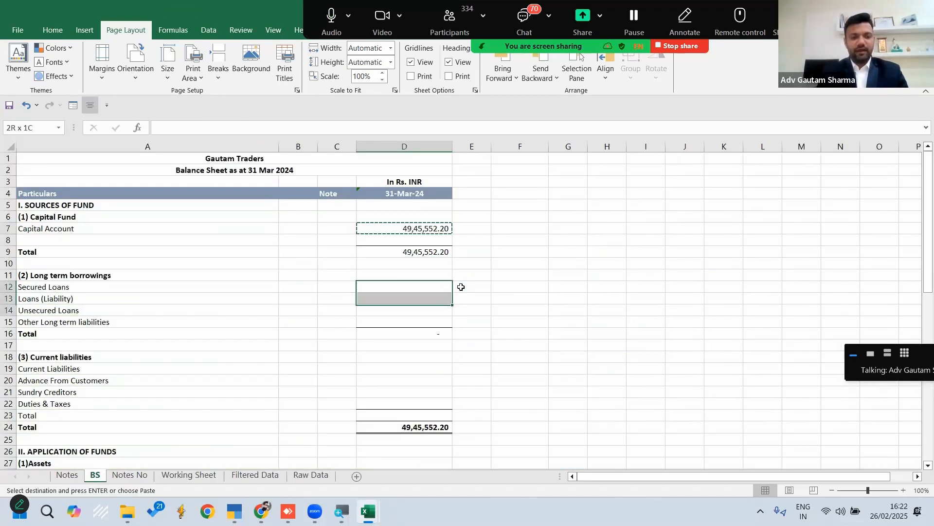
{"action": "key", "text": "Down"}
{"action": "key", "text": "Down"}
{"action": "key", "text": "Down"}
{"action": "key", "text": "Down"}
{"action": "key", "text": "Down"}
{"action": "key", "text": "Down"}
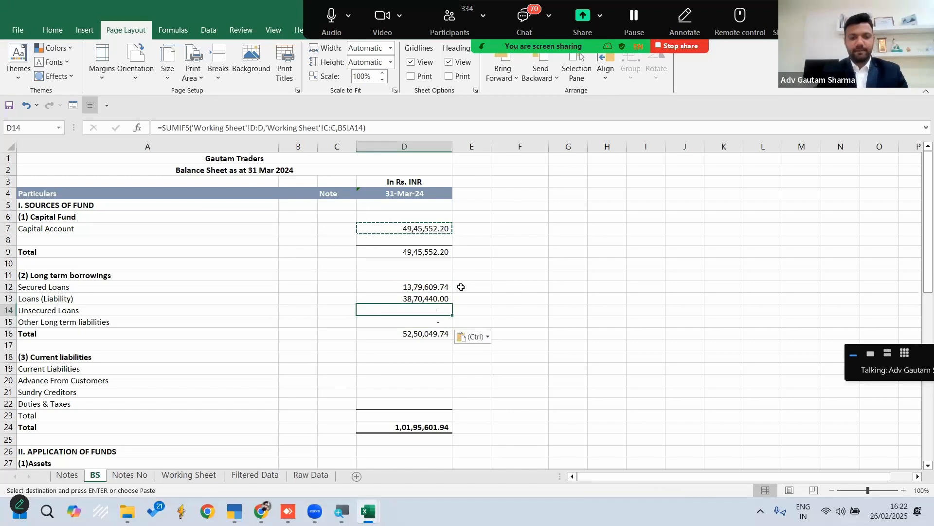
Paste the copied SUMIFS formula into the current liabilities amounts in D19:D22
{"action": "key", "text": "shift+Down"}
{"action": "key", "text": "shift+Down"}
{"action": "key", "text": "shift+Down"}
{"action": "key", "text": "shift+Down"}
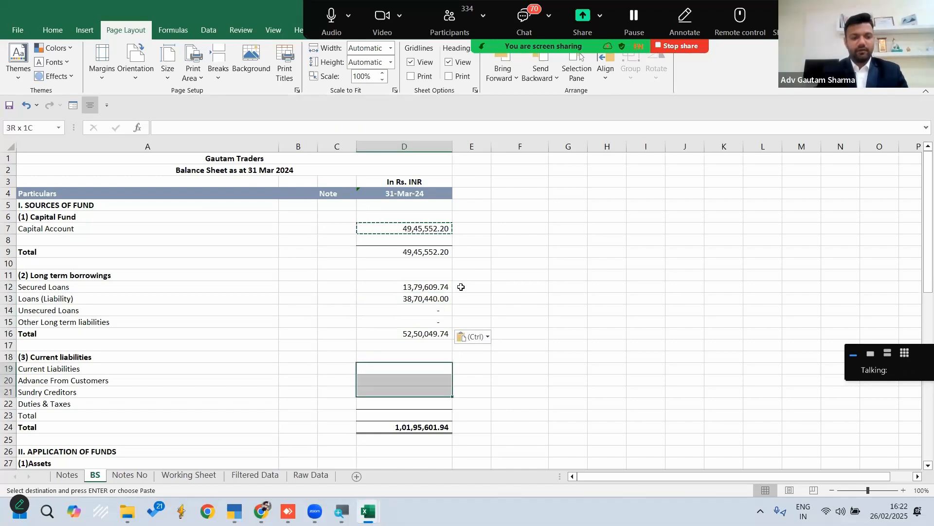
{"action": "key", "text": "shift+Up"}
{"action": "key", "text": "ctrl+v"}
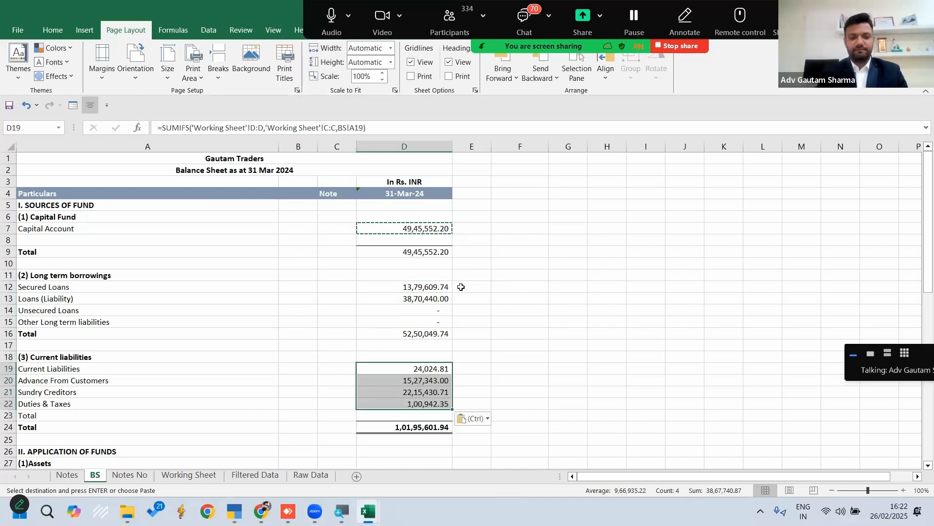
Paste the copied SUMIFS formula into the Fixed Assets amount in D28
{"action": "key", "text": "Down"}
{"action": "key", "text": "Down"}
{"action": "key", "text": "Down"}
{"action": "key", "text": "Down"}
{"action": "key", "text": "Down"}
{"action": "key", "text": "Down"}
{"action": "key", "text": "Down"}
{"action": "key", "text": "Down"}
{"action": "key", "text": "Down"}
{"action": "key", "text": "Down"}
{"action": "key", "text": "Down"}
{"action": "key", "text": "Down"}
{"action": "key", "text": "Down"}
{"action": "key", "text": "Down"}
{"action": "key", "text": "Down"}
{"action": "key", "text": "Down"}
{"action": "key", "text": "Down"}
{"action": "key", "text": "Down"}
{"action": "key", "text": "Down"}
{"action": "key", "text": "Down"}
{"action": "key", "text": "Down"}
{"action": "key", "text": "Down"}
{"action": "key", "text": "Down"}
{"action": "key", "text": "Down"}
{"action": "key", "text": "Up"}
{"action": "key", "text": "Up"}
{"action": "key", "text": "Up"}
{"action": "key", "text": "Up"}
{"action": "key", "text": "Up"}
{"action": "key", "text": "Up"}
{"action": "key", "text": "Up"}
{"action": "key", "text": "Up"}
{"action": "key", "text": "Up"}
{"action": "key", "text": "Up"}
{"action": "key", "text": "Up"}
{"action": "key", "text": "Up"}
{"action": "key", "text": "Up"}
{"action": "key", "text": "Up"}
{"action": "key", "text": "Up"}
{"action": "key", "text": "Up"}
{"action": "key", "text": "Down"}
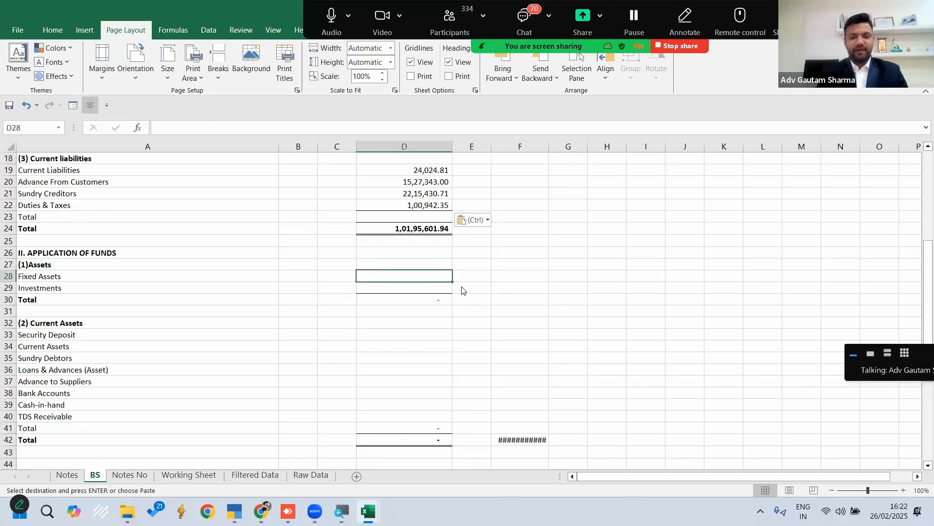
{"action": "key", "text": "ctrl+v"}
{"action": "key", "text": "Escape"}
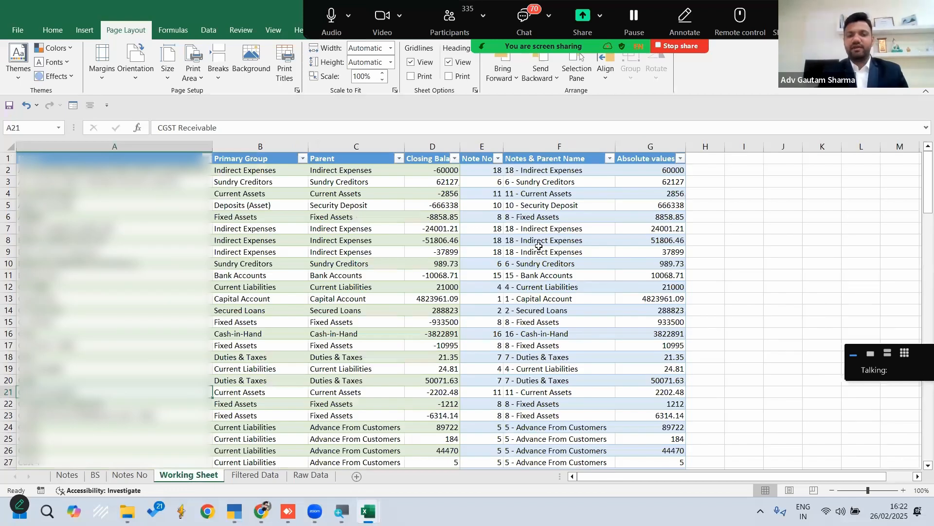
Check the sign of the Working Sheet's closing balances and negate the Fixed Assets formula in D28 of BS to =-SUMIFS
{"action": "left_click", "coordinate": [433, 170]}
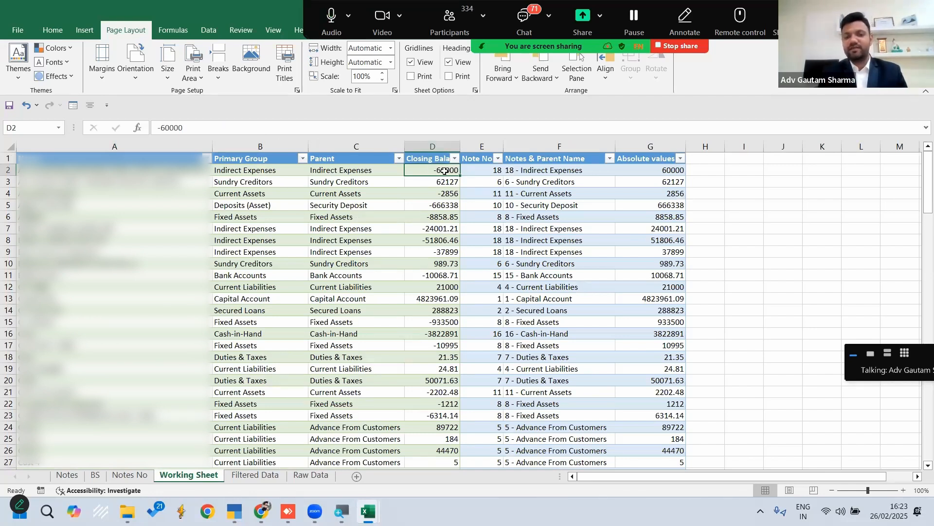
{"action": "left_click", "coordinate": [96, 475]}
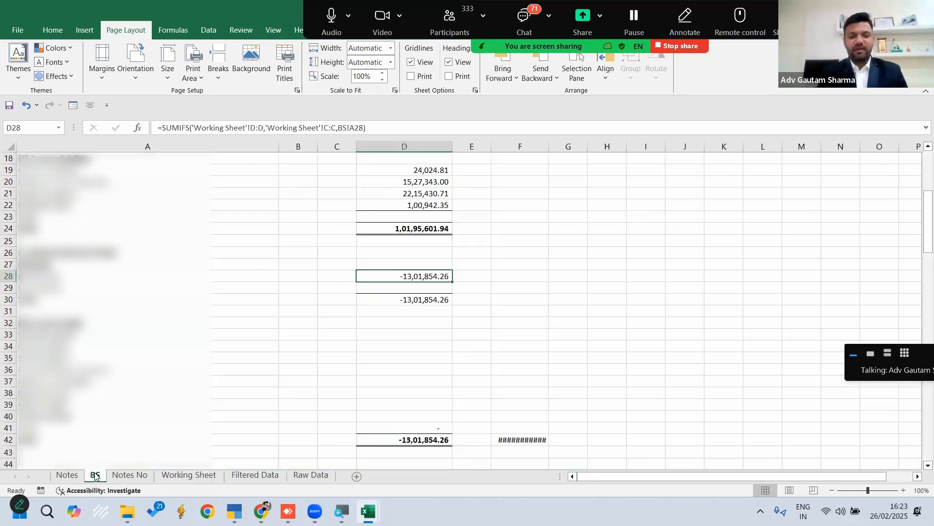
{"action": "left_click", "coordinate": [162, 127]}
{"action": "type", "text": "-"}
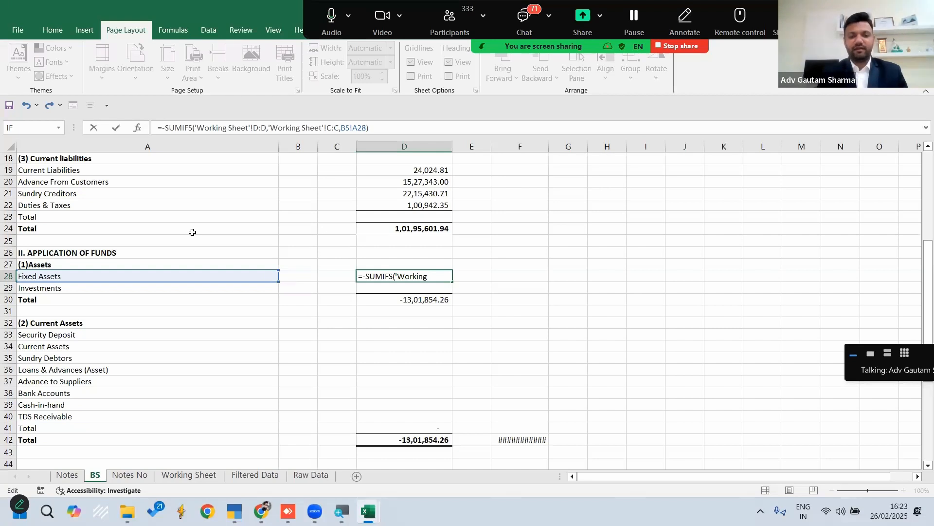
{"action": "key", "text": "Return"}
Copy the negated Fixed Assets formula from D28 to the Investments amount in D29
{"action": "key", "text": "Up"}
{"action": "key", "text": "ctrl+c"}
{"action": "key", "text": "Down"}
{"action": "key", "text": "ctrl+v"}
Paste the negated SUMIFS formula into the current assets amounts from Security Deposit to TDS Receivable in D33:D40
{"action": "key", "text": "Down"}
{"action": "key", "text": "Down"}
{"action": "key", "text": "Down"}
{"action": "key", "text": "Down"}
{"action": "key", "text": "shift+Down"}
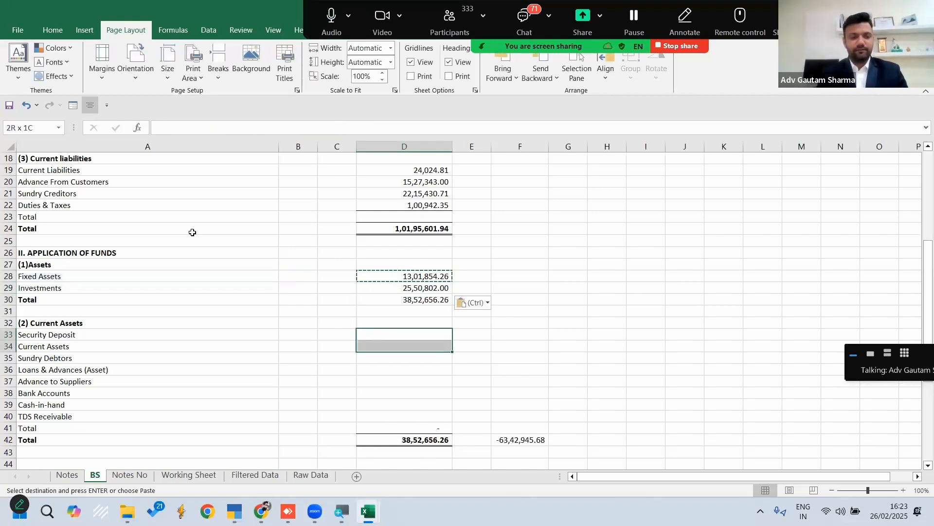
{"action": "key", "text": "shift+Down"}
{"action": "key", "text": "shift+Down"}
{"action": "key", "text": "shift+Down"}
{"action": "key", "text": "shift+Down"}
{"action": "key", "text": "shift+Down"}
{"action": "key", "text": "shift+Down"}
{"action": "key", "text": "ctrl+v"}
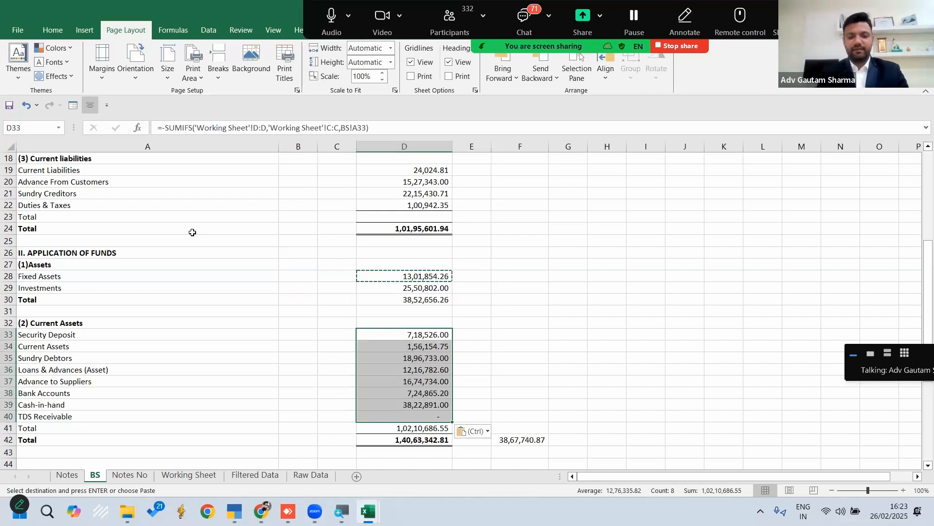
Undo the paste of the SUMIFS formulas in the current assets amounts in D33:D40
{"action": "key", "text": "Escape"}
{"action": "key", "text": "Up"}
{"action": "key", "text": "Up"}
{"action": "key", "text": "Up"}
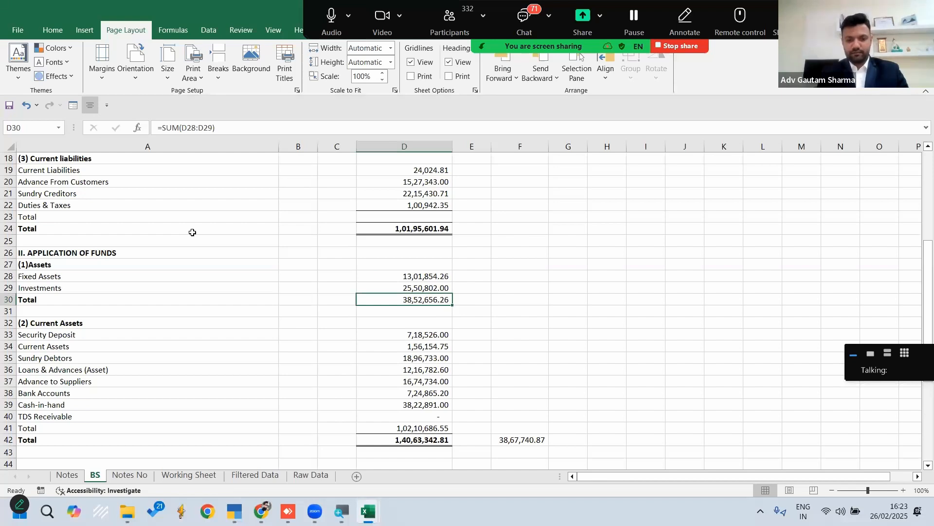
{"action": "key", "text": "ctrl+z"}
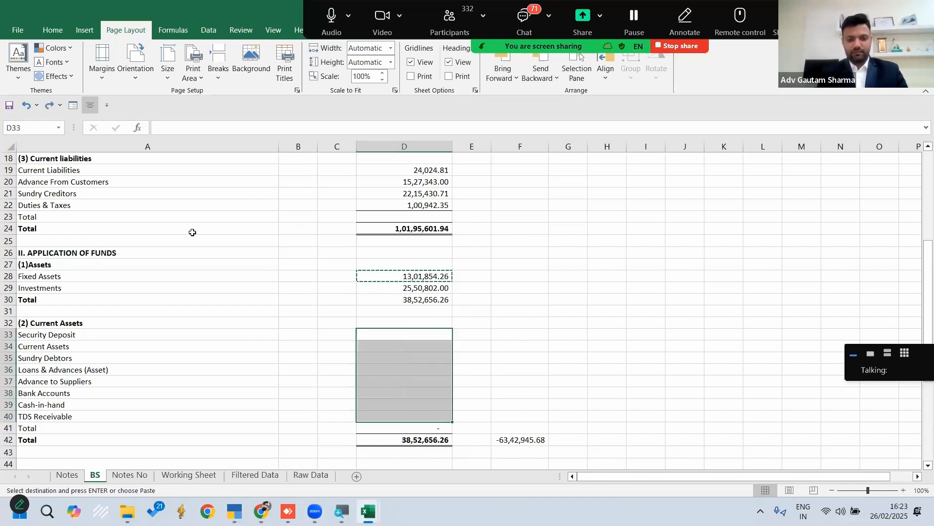
Copy the negated SUMIFS formula from the Fixed Assets amount in D28 to the current assets amounts in D33:D40
{"action": "key", "text": "Up"}
{"action": "key", "text": "Escape"}
{"action": "key", "text": "Up"}
{"action": "key", "text": "Up"}
{"action": "key", "text": "Up"}
{"action": "key", "text": "Up"}
{"action": "key", "text": "Down"}
{"action": "key", "text": "Down"}
{"action": "key", "text": "Up"}
{"action": "key", "text": "Up"}
{"action": "key", "text": "Down"}
{"action": "key", "text": "Up"}
{"action": "key", "text": "ctrl+c"}
{"action": "key", "text": "Down"}
{"action": "key", "text": "Down"}
{"action": "key", "text": "Down"}
{"action": "key", "text": "Down"}
{"action": "key", "text": "Down"}
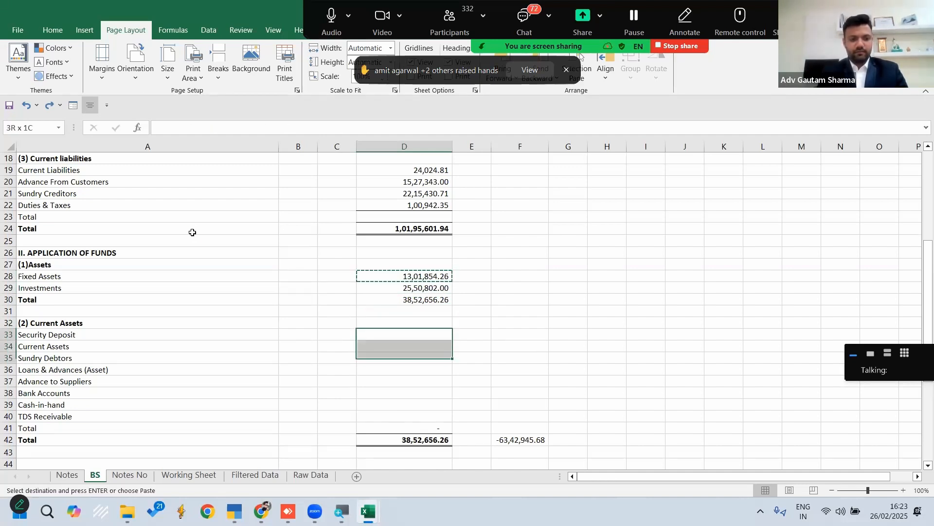
{"action": "key", "text": "shift+Down"}
{"action": "key", "text": "shift+Down"}
{"action": "key", "text": "shift+Down"}
{"action": "key", "text": "shift+Down"}
{"action": "key", "text": "shift+Down"}
{"action": "key", "text": "shift+Down"}
{"action": "key", "text": "shift+Down"}
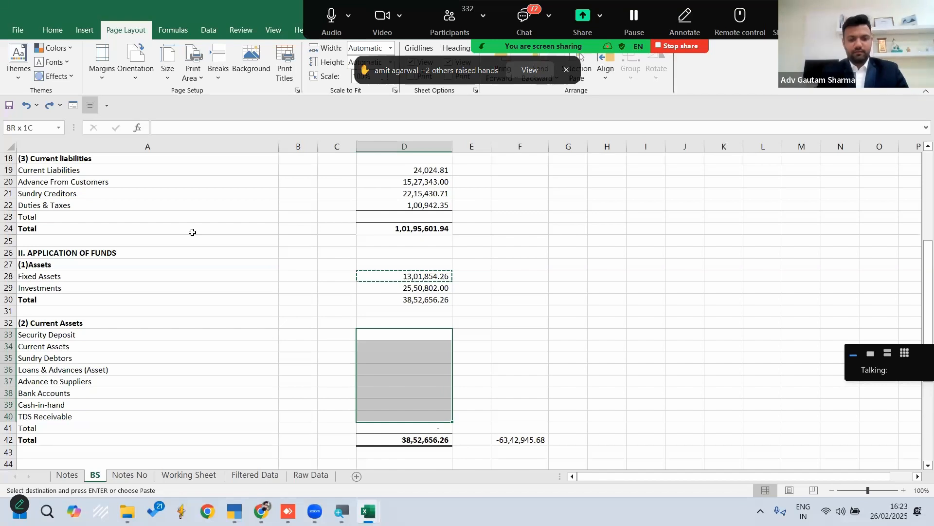
{"action": "key", "text": "ctrl+v"}
{"action": "key", "text": "Escape"}
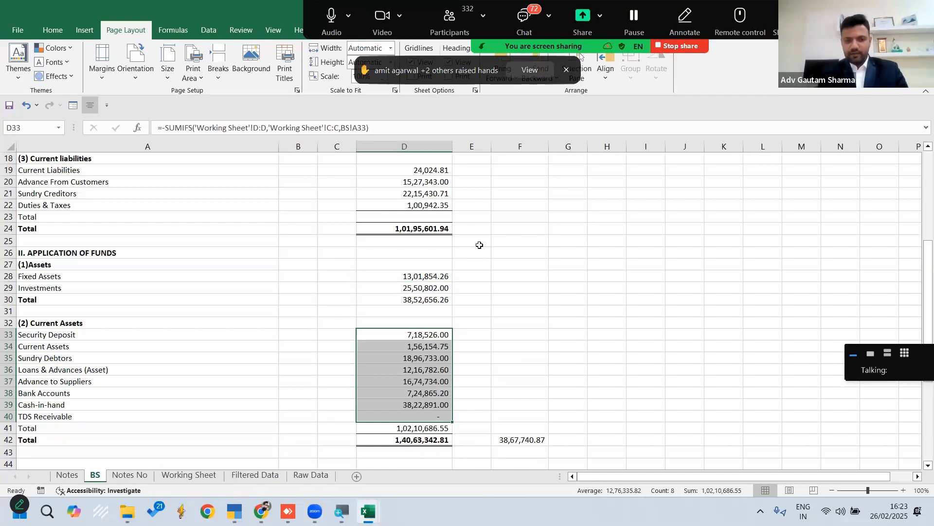
Check the capital, borrowings and current liabilities totals on BS, including the long term borrowings formula in D16
{"action": "scroll", "coordinate": [479, 245], "scroll_direction": "up", "scroll_amount": 6}
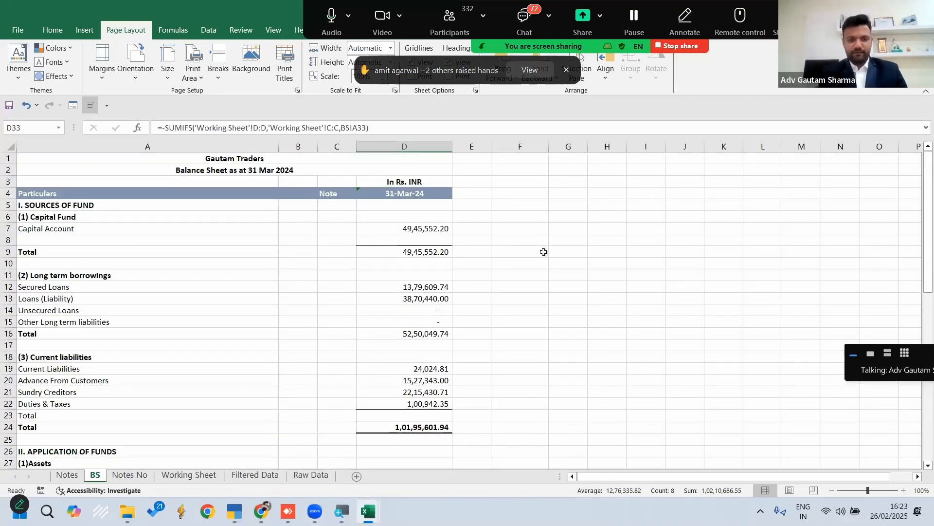
{"action": "left_click", "coordinate": [544, 251]}
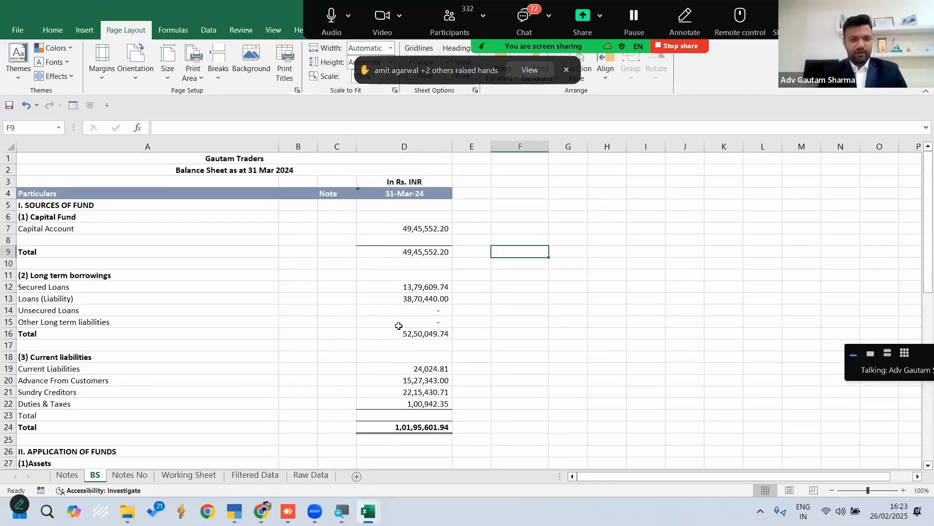
{"action": "left_click", "coordinate": [424, 335]}
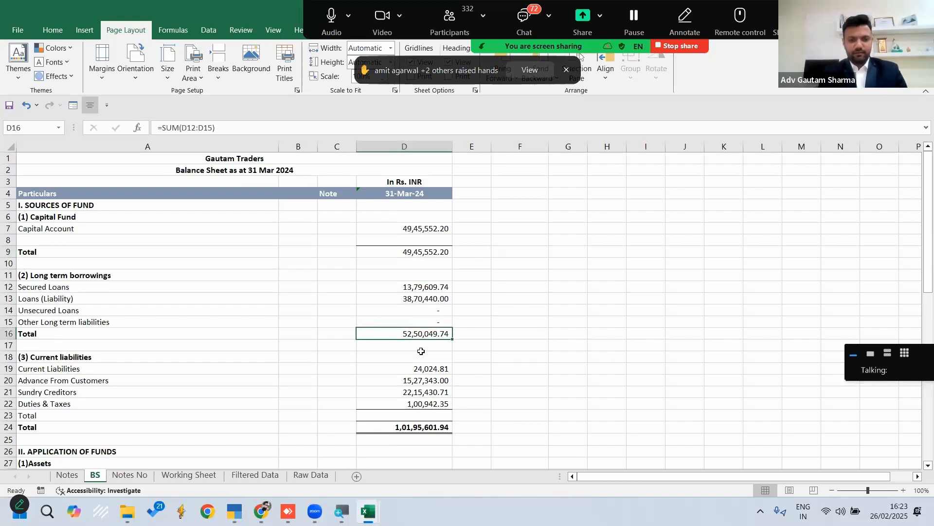
{"action": "scroll", "coordinate": [419, 348], "scroll_direction": "down", "scroll_amount": 2}
{"action": "scroll", "coordinate": [421, 351], "scroll_direction": "down", "scroll_amount": 4}
{"action": "scroll", "coordinate": [421, 351], "scroll_direction": "up", "scroll_amount": 6}
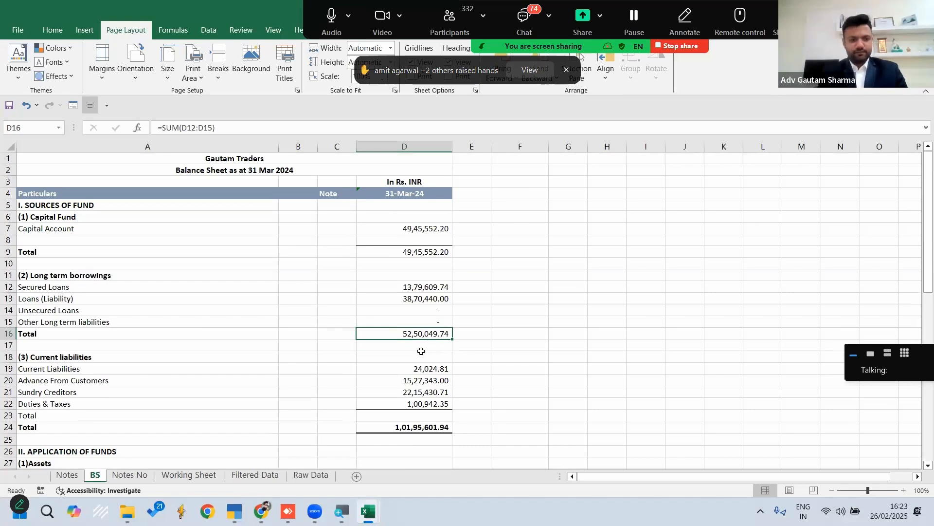
Look over the primary groups and closing balances on the Working Sheet and return to BS
{"action": "left_click", "coordinate": [178, 476]}
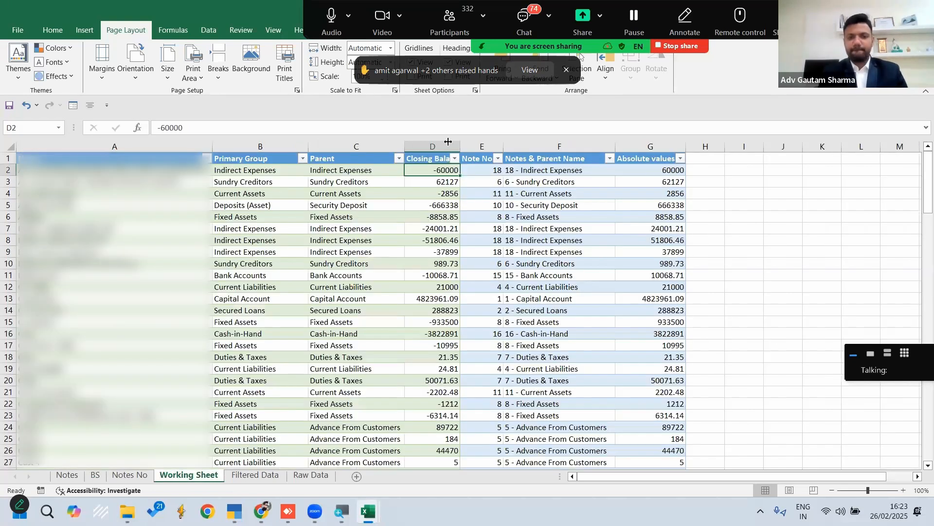
{"action": "left_click", "coordinate": [302, 158]}
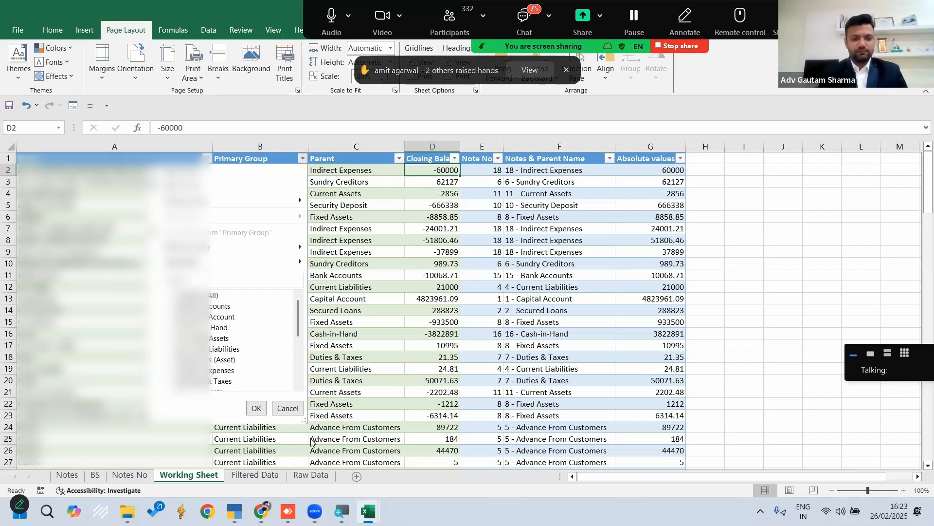
{"action": "left_click", "coordinate": [709, 335]}
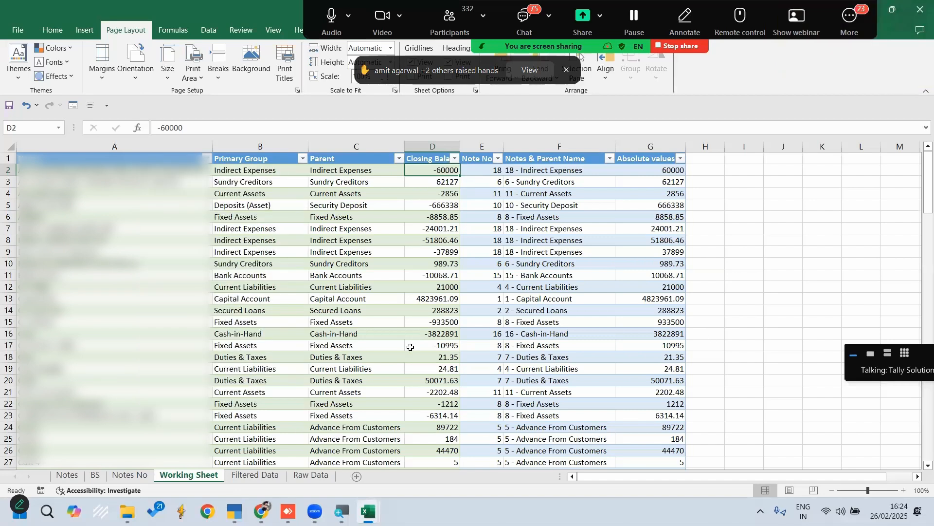
{"action": "scroll", "coordinate": [411, 347], "scroll_direction": "down", "scroll_amount": 10}
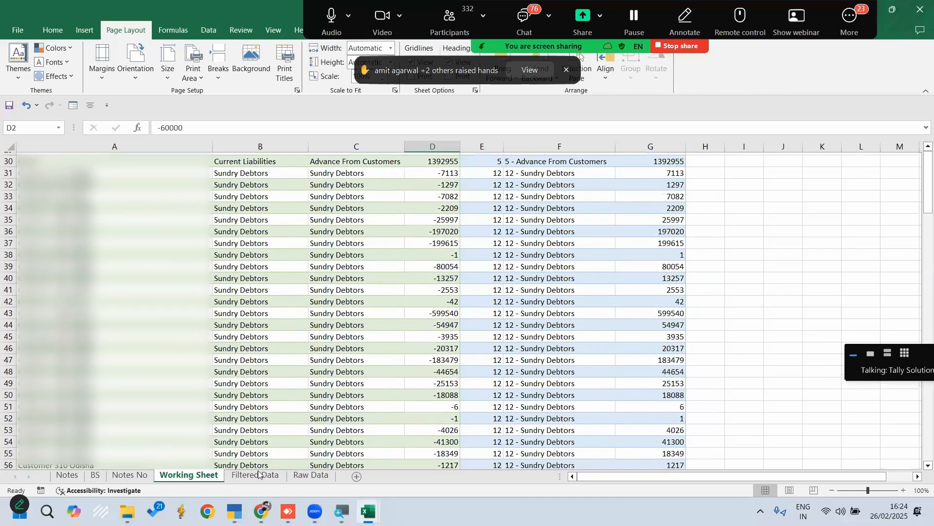
{"action": "left_click", "coordinate": [72, 475]}
{"action": "left_click", "coordinate": [95, 475]}
Total the current liabilities in D23 of BS with =SUM(D19:D22)
{"action": "scroll", "coordinate": [341, 376], "scroll_direction": "down", "scroll_amount": 6}
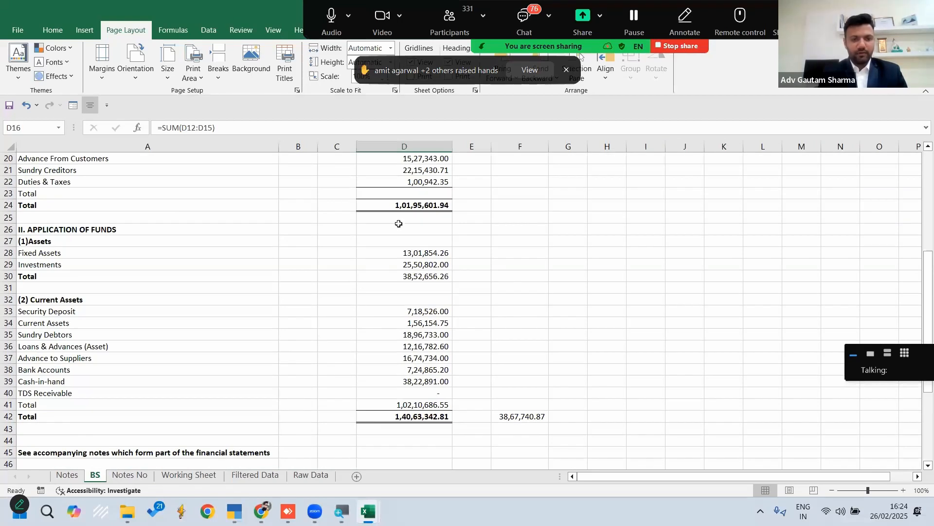
{"action": "left_click", "coordinate": [428, 194]}
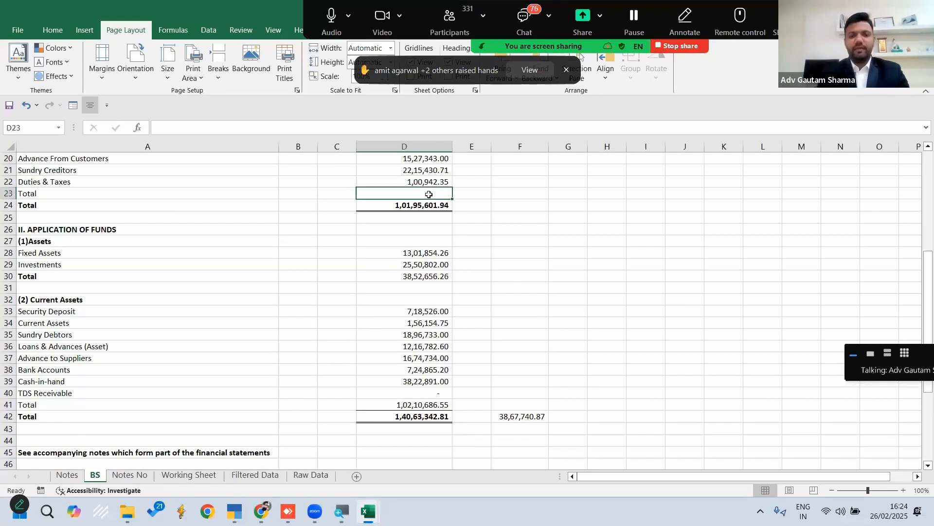
{"action": "key", "text": "Up"}
{"action": "key", "text": "Up"}
{"action": "key", "text": "Down"}
{"action": "key", "text": "Down"}
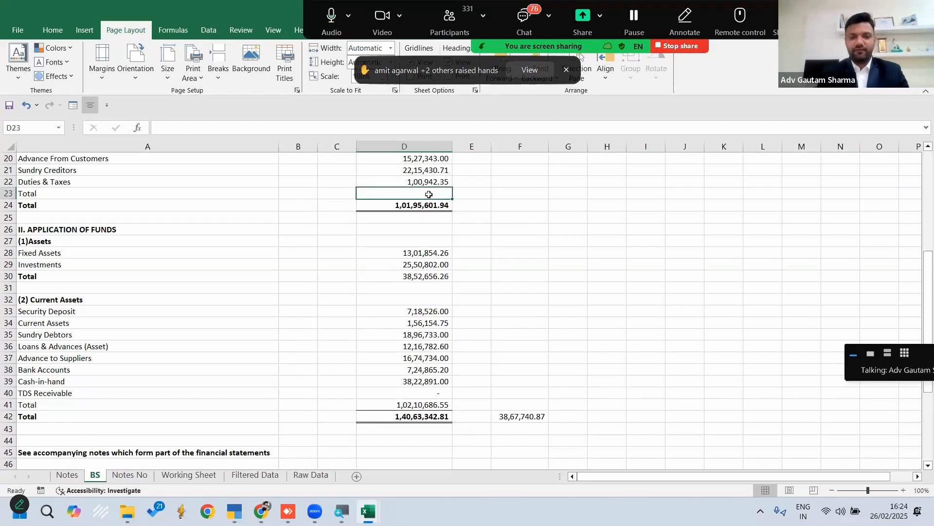
{"action": "type", "text": "=SUM("}
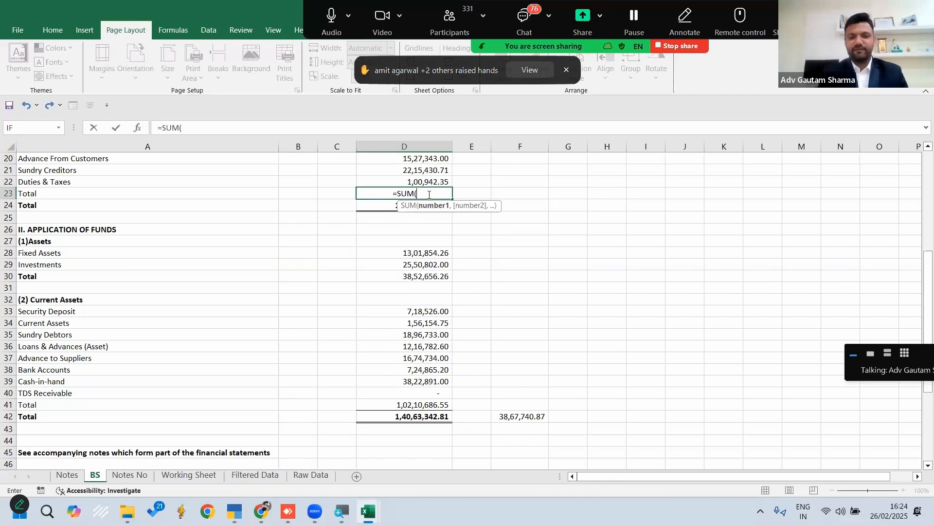
{"action": "scroll", "coordinate": [429, 194], "scroll_direction": "up", "scroll_amount": 3}
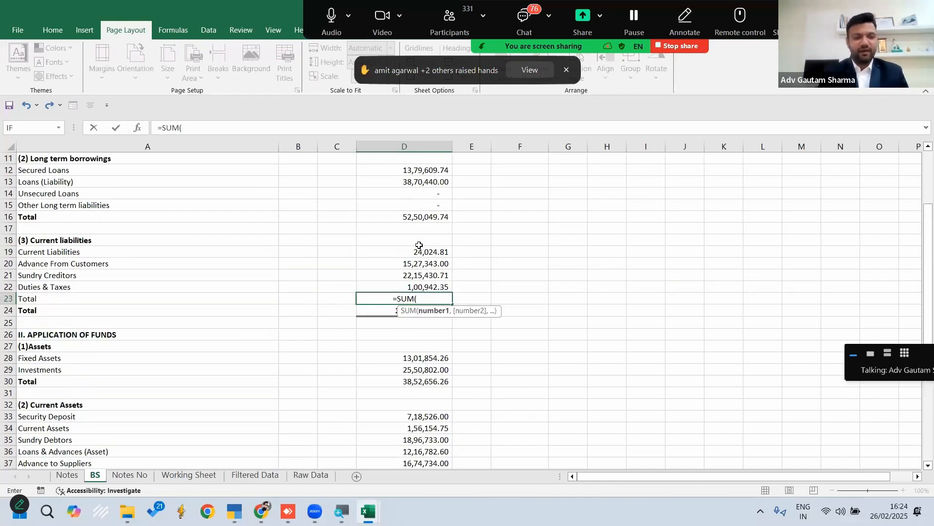
{"action": "left_click_drag", "start_coordinate": [419, 251], "coordinate": [421, 287]}
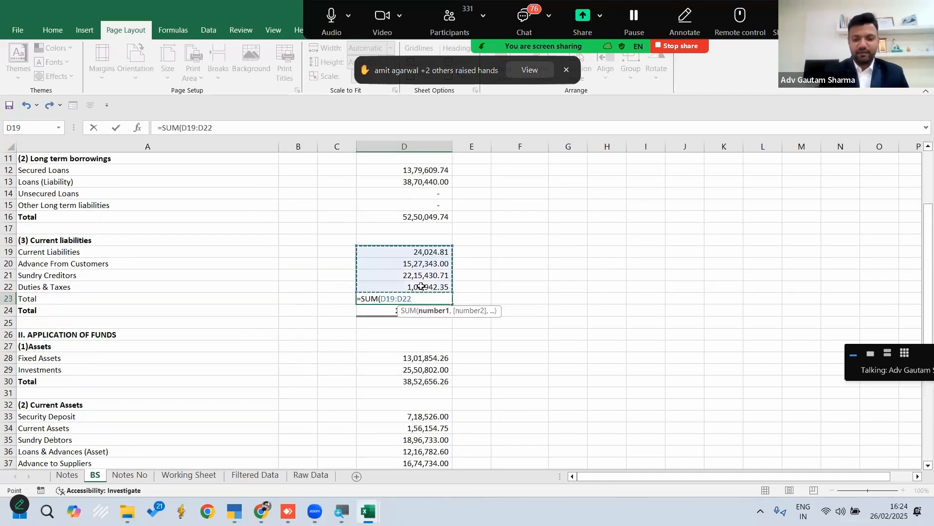
{"action": "type", "text": ")"}
{"action": "key", "text": "Return"}
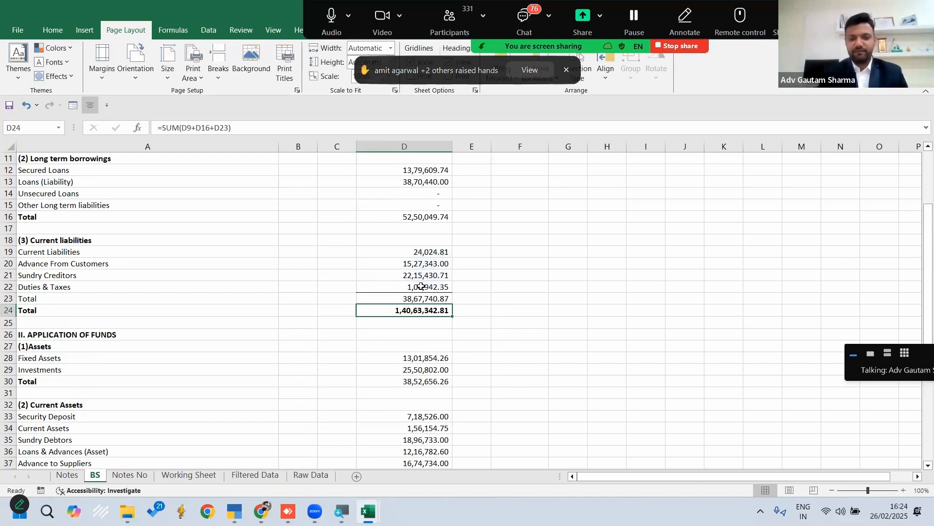
Compare the sources of fund total in D24 with the application of funds total in D42
{"action": "scroll", "coordinate": [421, 287], "scroll_direction": "down", "scroll_amount": 4}
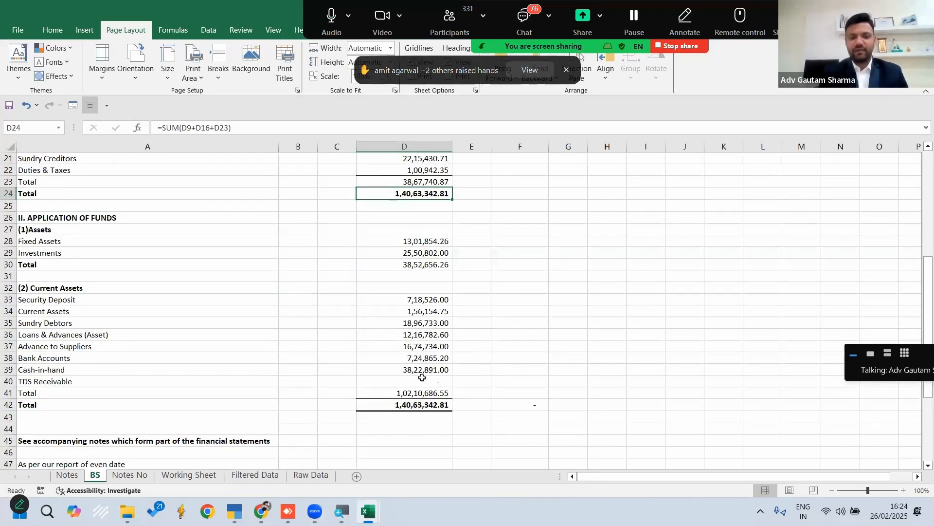
{"action": "left_click", "coordinate": [408, 404], "text": "ctrl"}
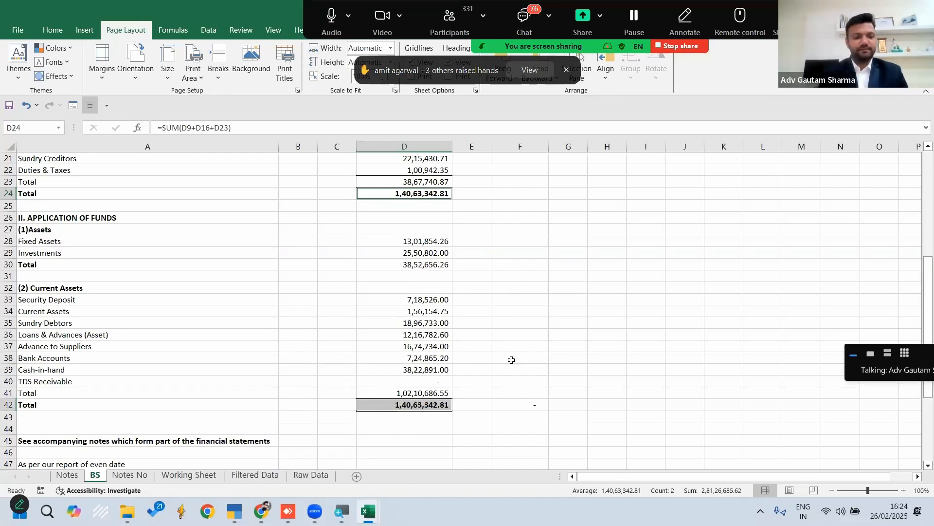
{"action": "scroll", "coordinate": [511, 360], "scroll_direction": "up", "scroll_amount": 7}
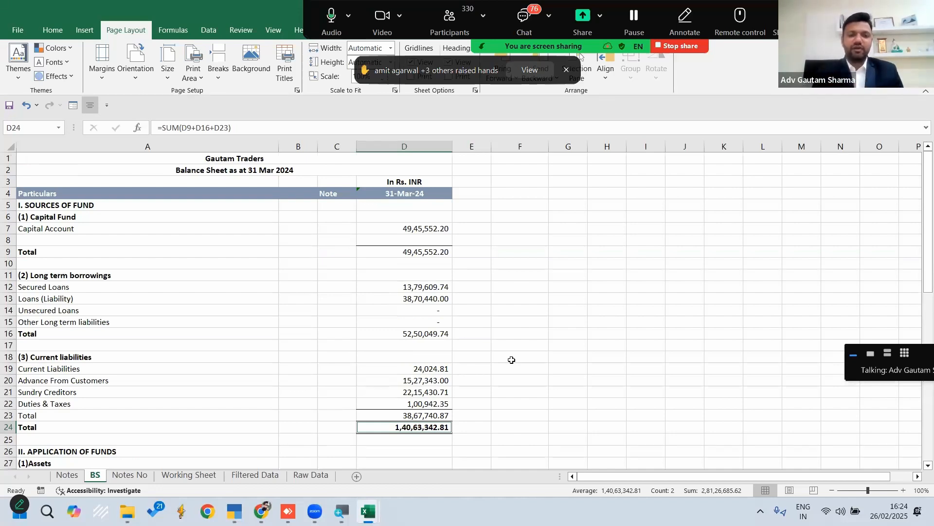
{"action": "left_click", "coordinate": [422, 144]}
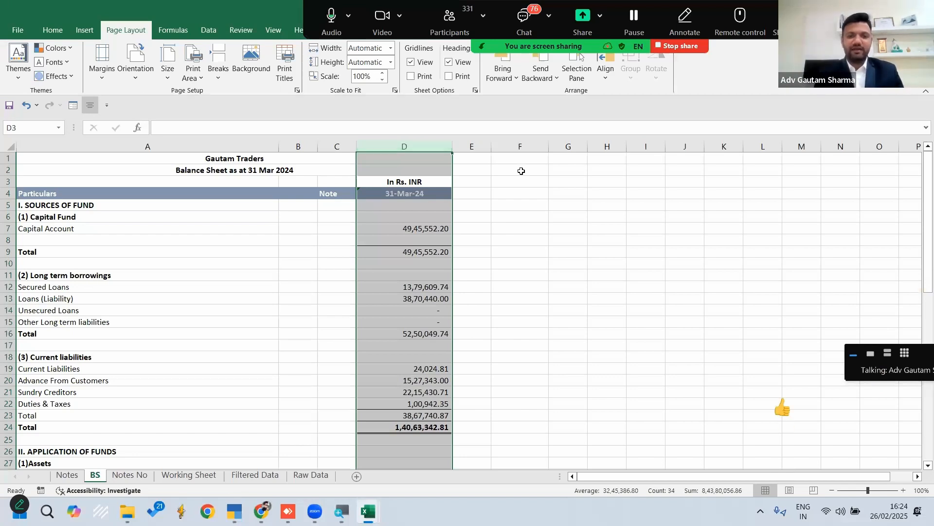
{"action": "left_click", "coordinate": [476, 146]}
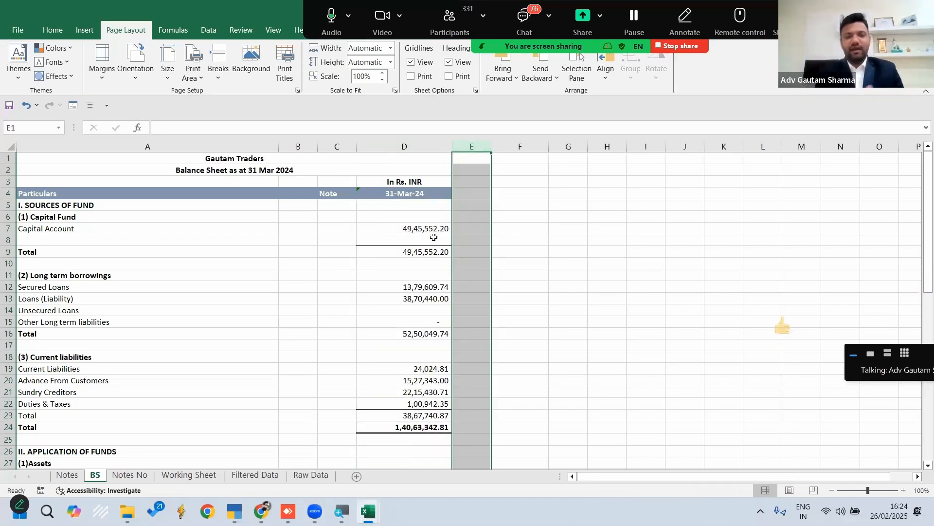
{"action": "left_click", "coordinate": [468, 192]}
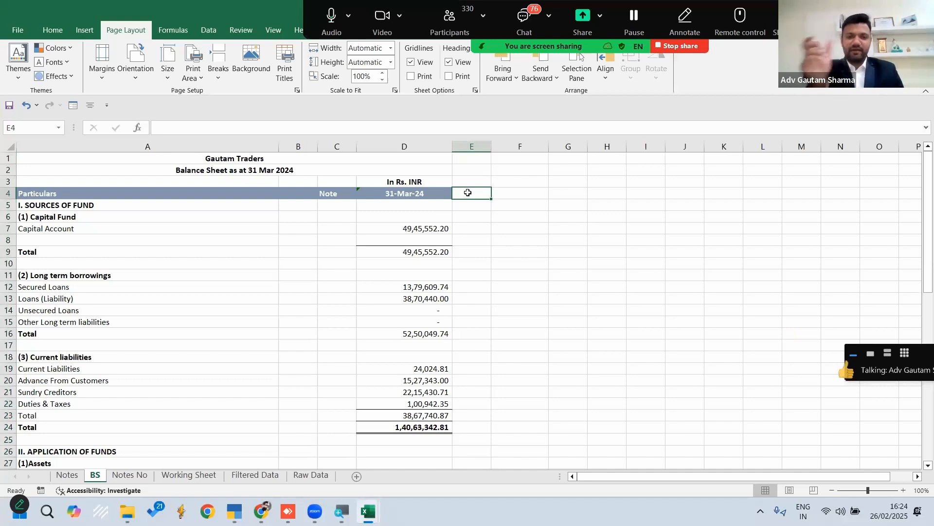
{"action": "left_click", "coordinate": [519, 146]}
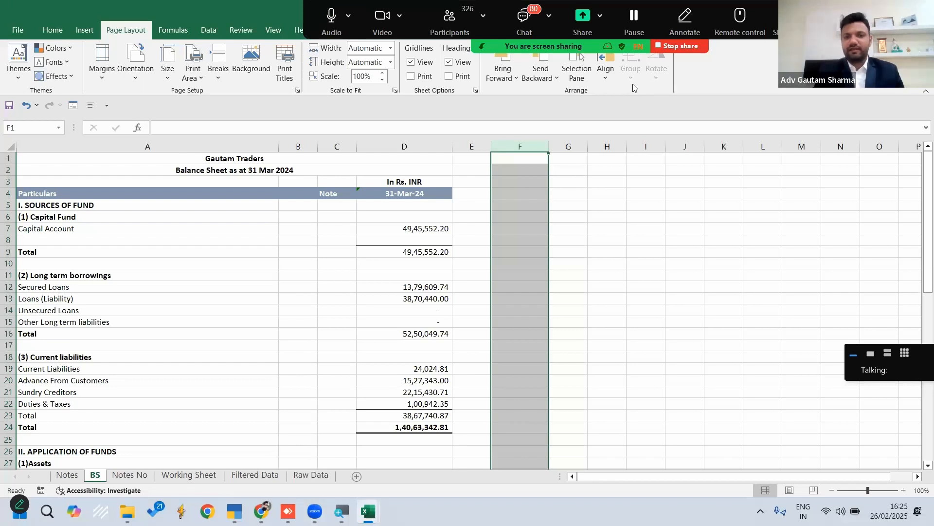
{"action": "left_click", "coordinate": [565, 225]}
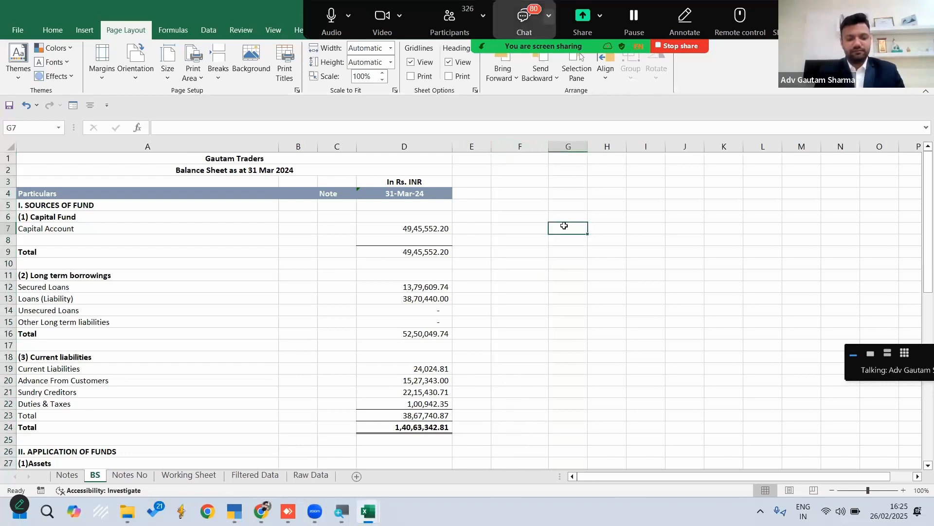
Switch to the other workbook's BS sheet, which has the note numbers filled in
{"action": "left_click", "coordinate": [919, 6]}
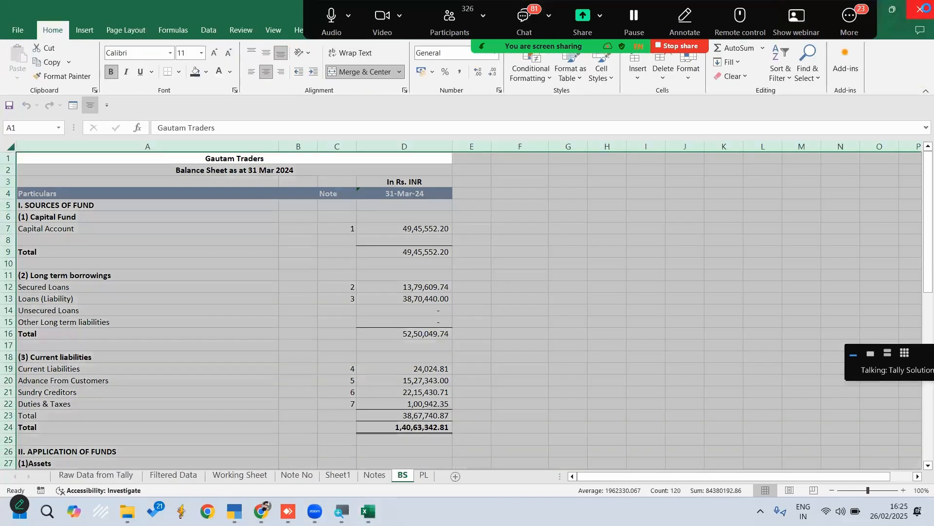
{"action": "left_click", "coordinate": [920, 6]}
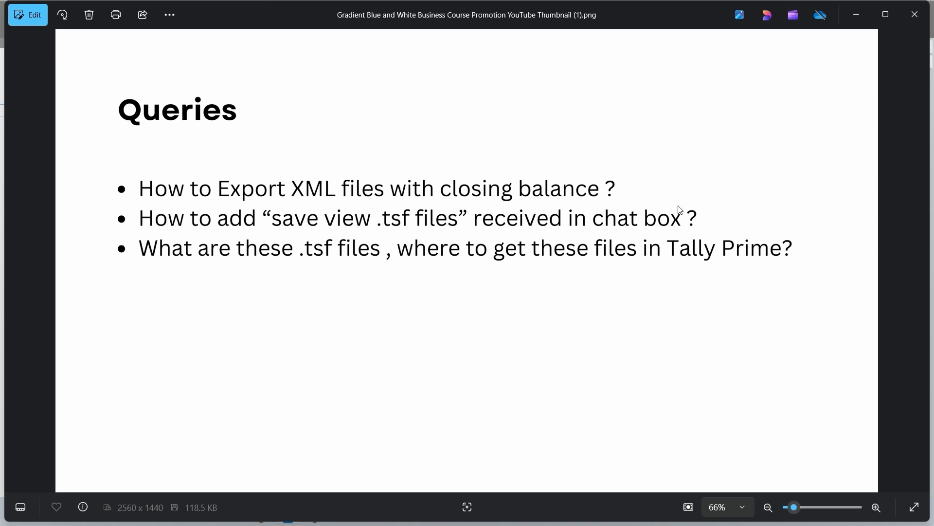
Switch to TallyPrime and open the export settings for the company's masters
{"action": "key", "text": "super+d"}
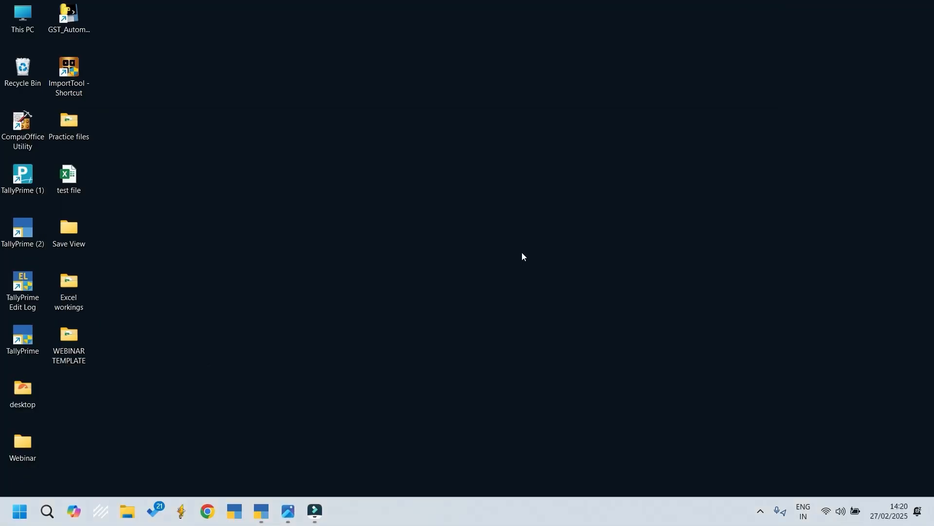
{"action": "left_click", "coordinate": [262, 512]}
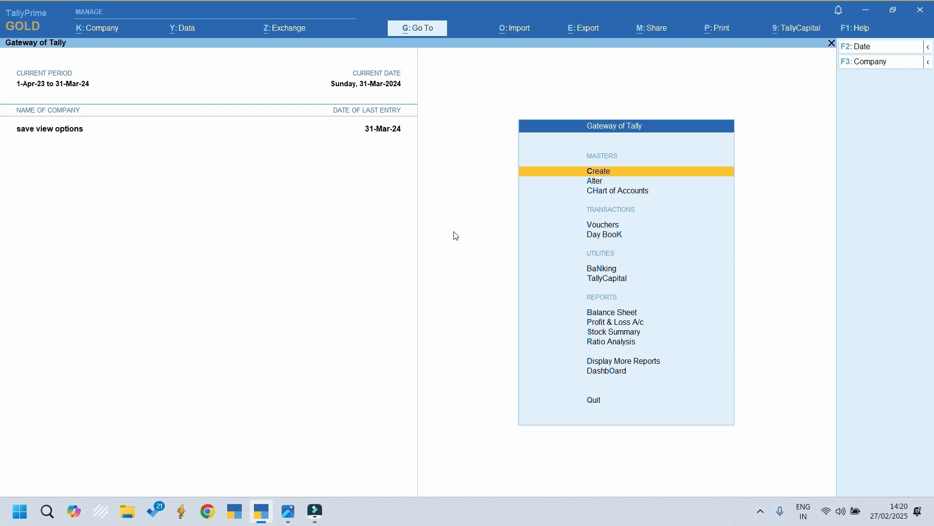
{"action": "left_click", "coordinate": [578, 36]}
{"action": "key", "text": "Down"}
{"action": "key", "text": "Down"}
{"action": "key", "text": "Down"}
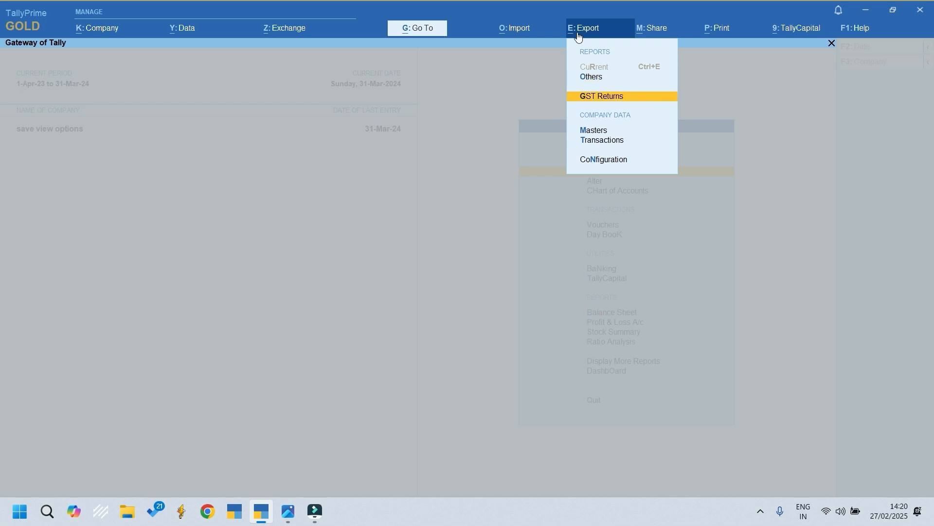
{"action": "key", "text": "Up"}
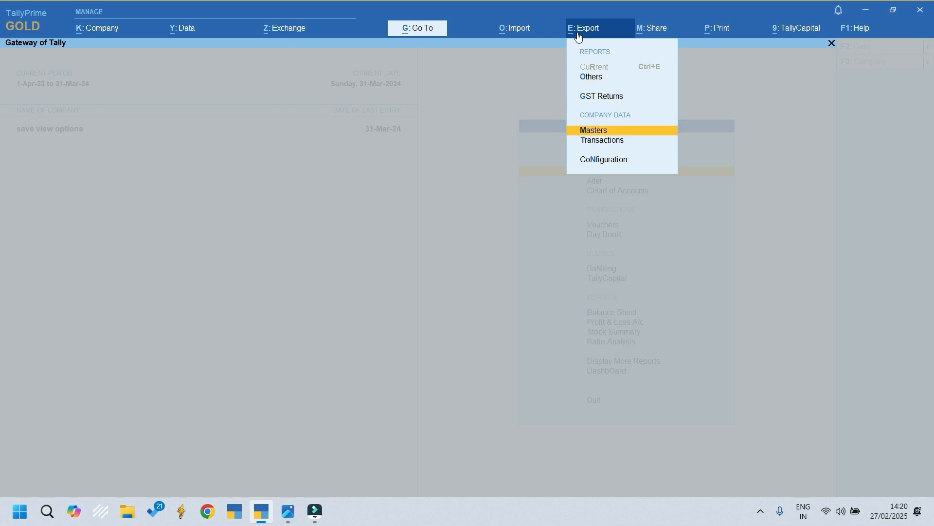
{"action": "left_click", "coordinate": [589, 132]}
{"action": "key", "text": "Left"}
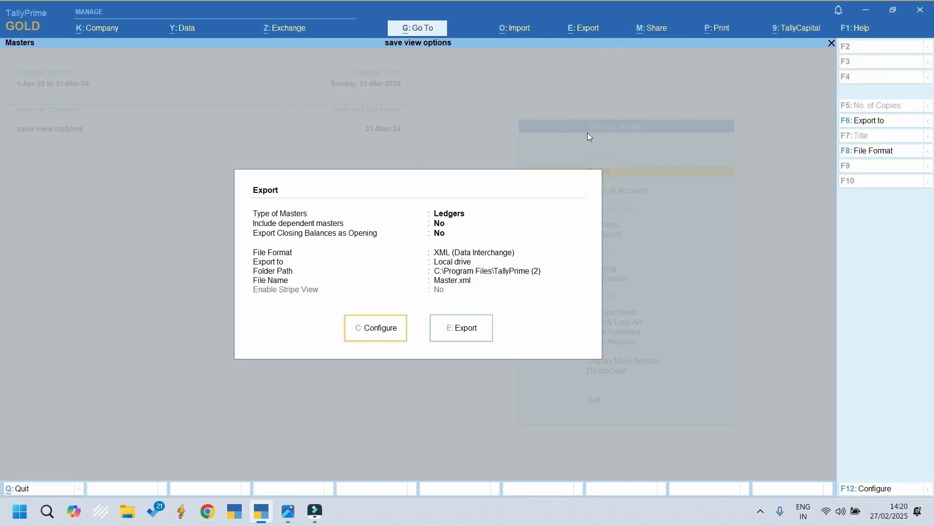
Configure the masters export to use All Masters as the type of master
{"action": "left_click", "coordinate": [375, 335]}
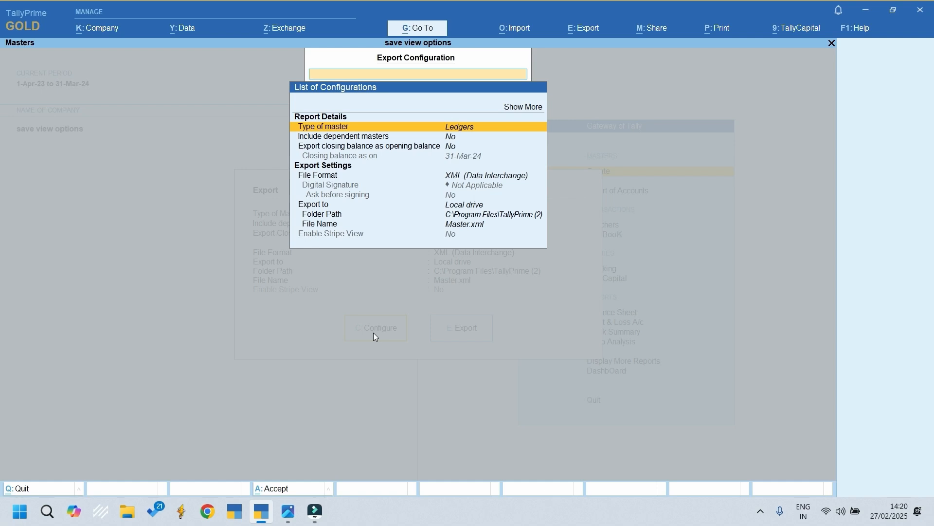
{"action": "key", "text": "Return"}
{"action": "key", "text": "Up"}
{"action": "key", "text": "Up"}
{"action": "key", "text": "Up"}
{"action": "key", "text": "Up"}
{"action": "key", "text": "Up"}
{"action": "key", "text": "Up"}
{"action": "key", "text": "Up"}
{"action": "key", "text": "Up"}
{"action": "key", "text": "Up"}
{"action": "key", "text": "Up"}
{"action": "key", "text": "Up"}
{"action": "key", "text": "Up"}
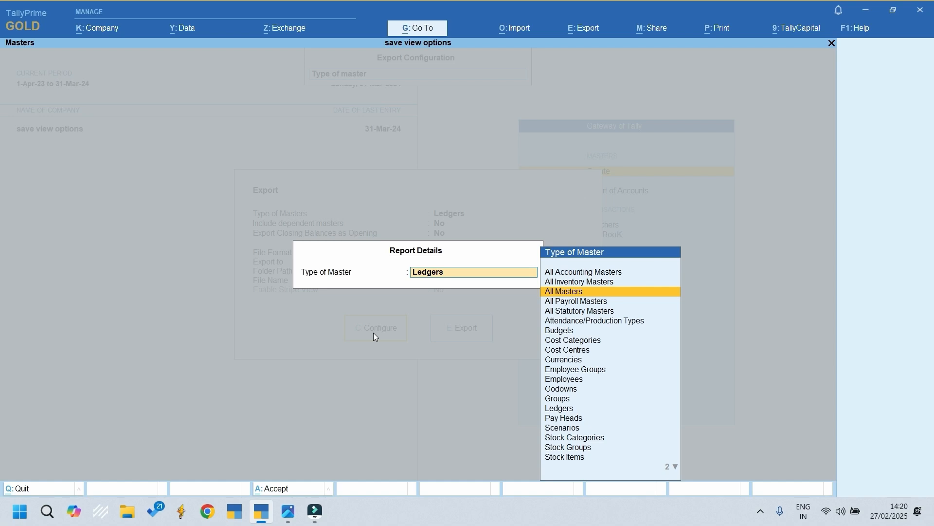
{"action": "key", "text": "Return"}
Set both Include dependent masters and Export closing balance as opening balance to Yes
{"action": "key", "text": "Down"}
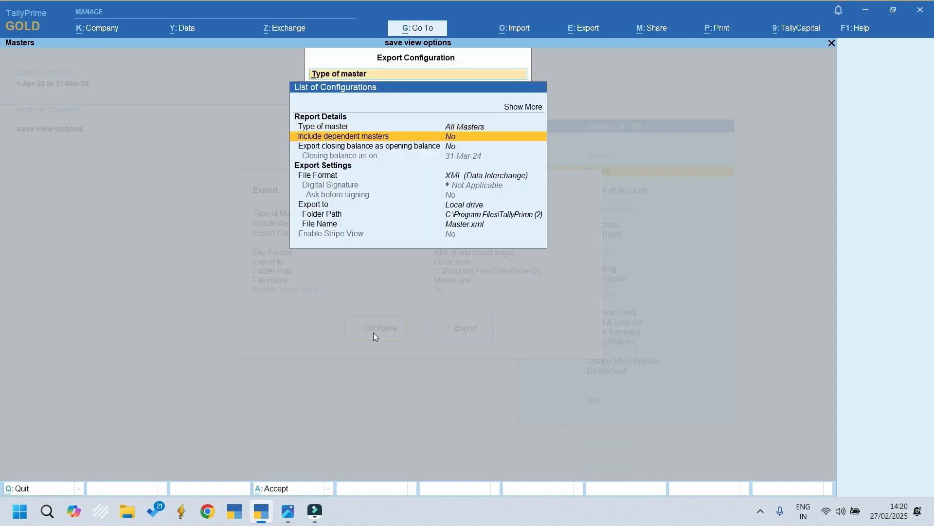
{"action": "key", "text": "Return"}
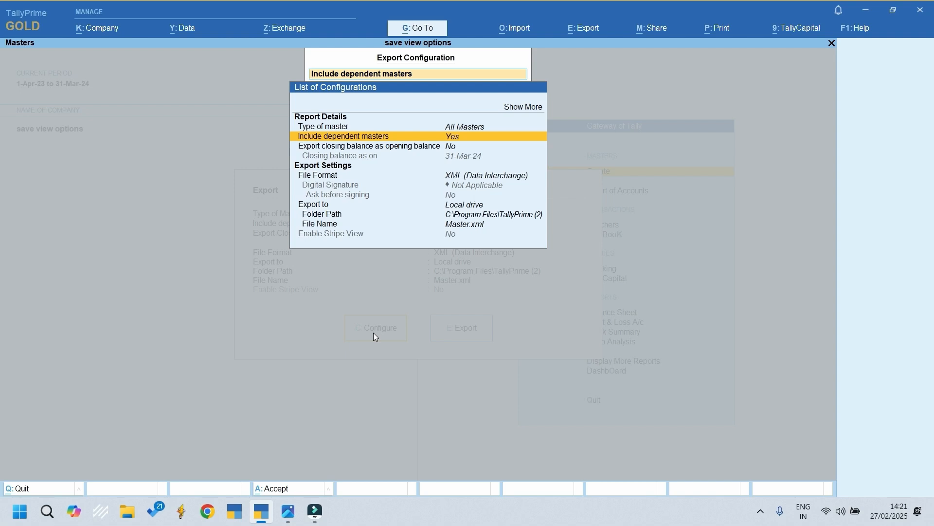
{"action": "key", "text": "Down"}
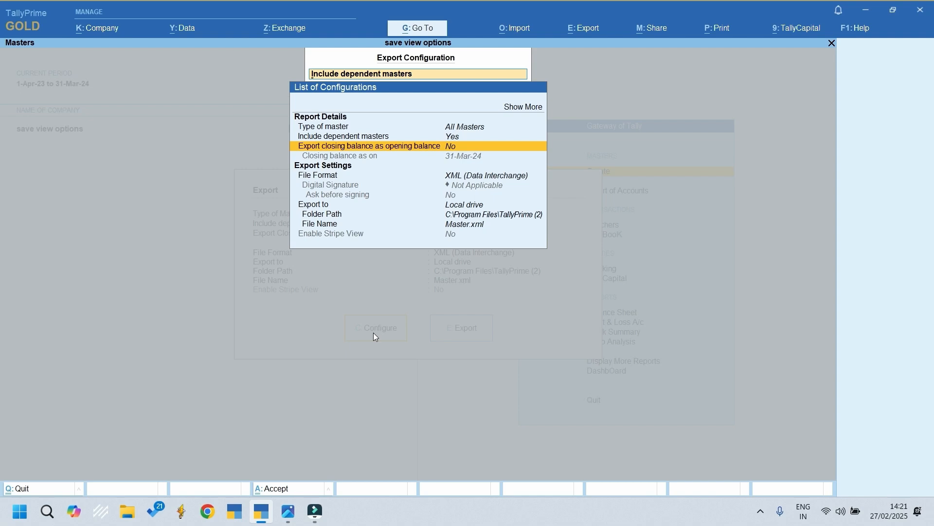
{"action": "key", "text": "Return"}
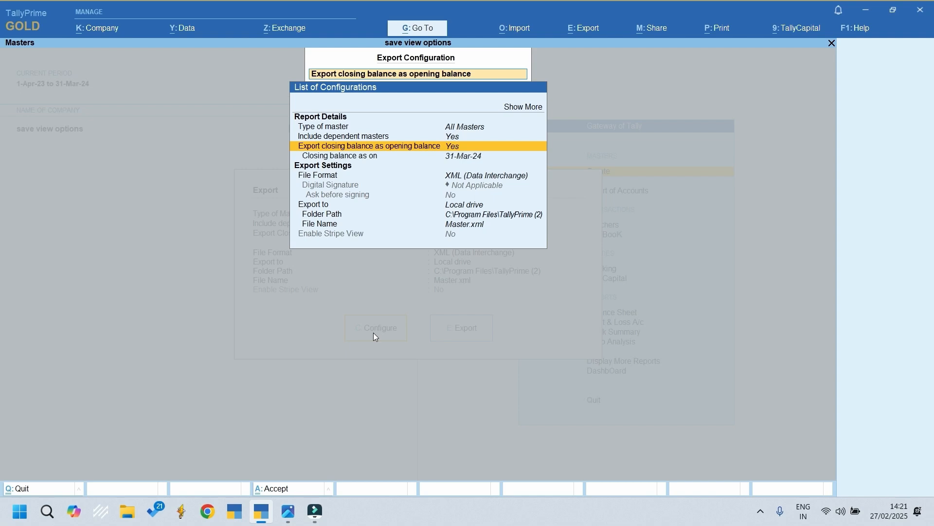
Set the export folder path to the Desktop folder
{"action": "key", "text": "Down"}
{"action": "key", "text": "Down"}
{"action": "key", "text": "Down"}
{"action": "key", "text": "Down"}
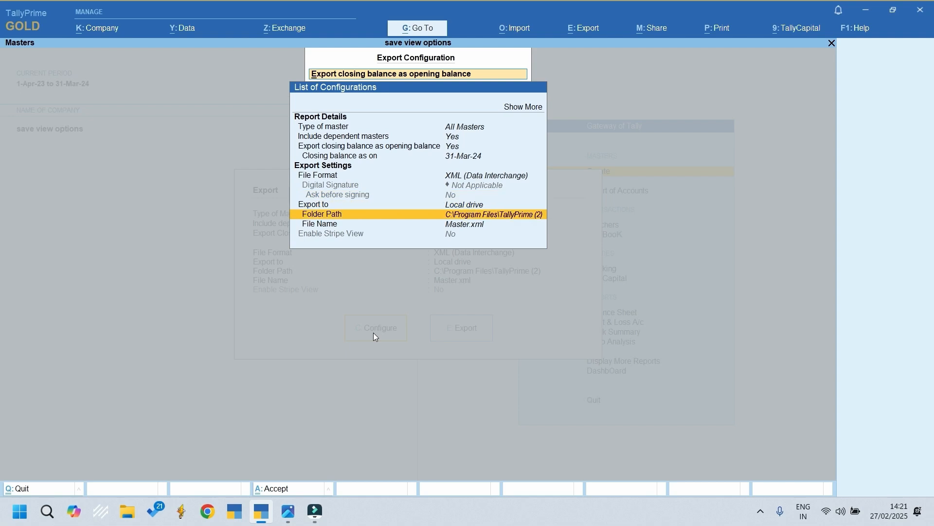
{"action": "key", "text": "Return"}
{"action": "key", "text": "BackSpace"}
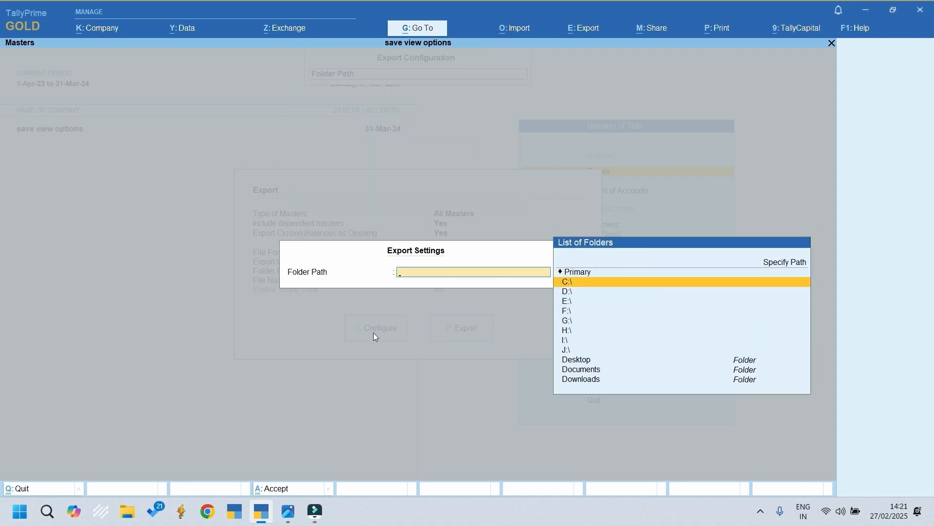
{"action": "type", "text": "des"}
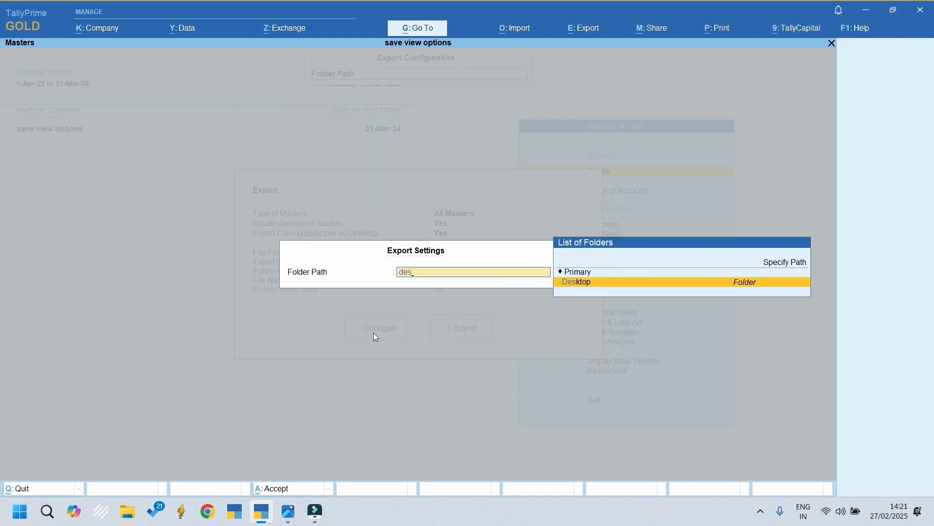
{"action": "key", "text": "Return"}
{"action": "key", "text": "Return"}
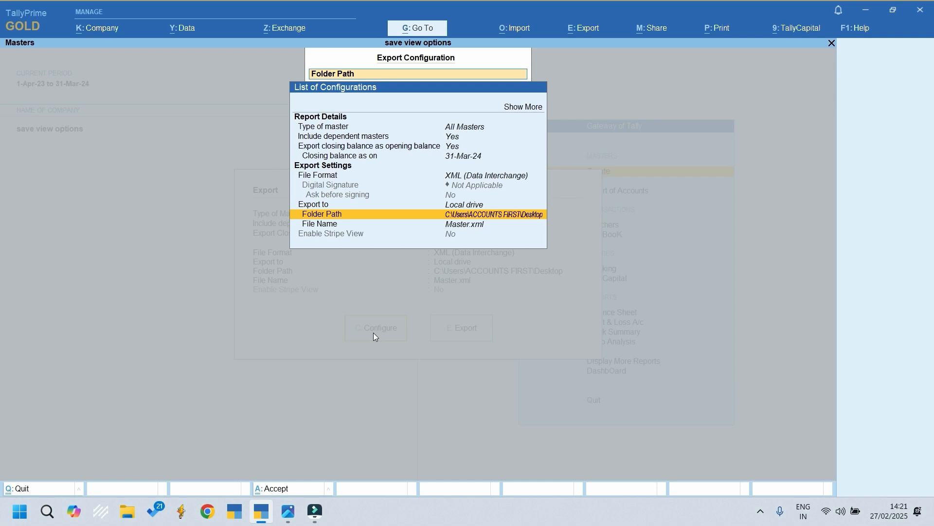
Accept the configuration, export the masters as Master.xml, and show the desktop to check the file
{"action": "key", "text": "Down"}
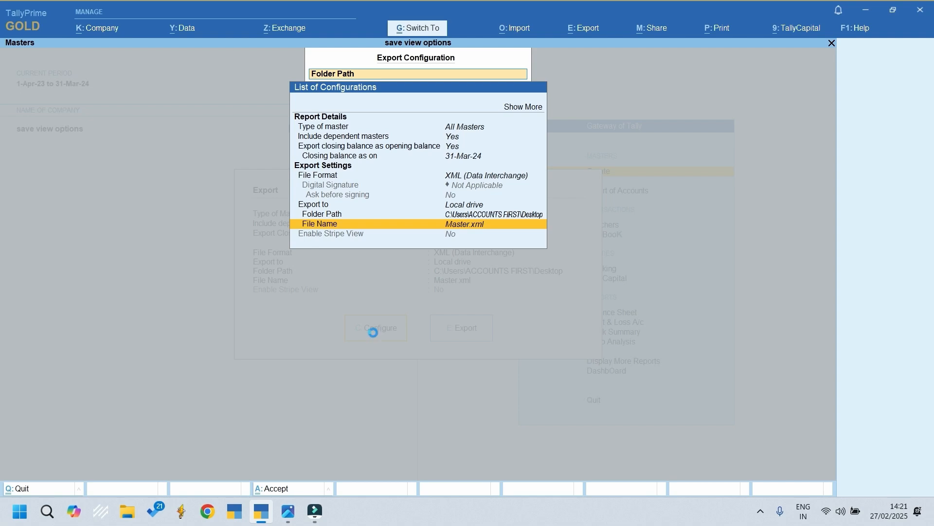
{"action": "key", "text": "ctrl+a"}
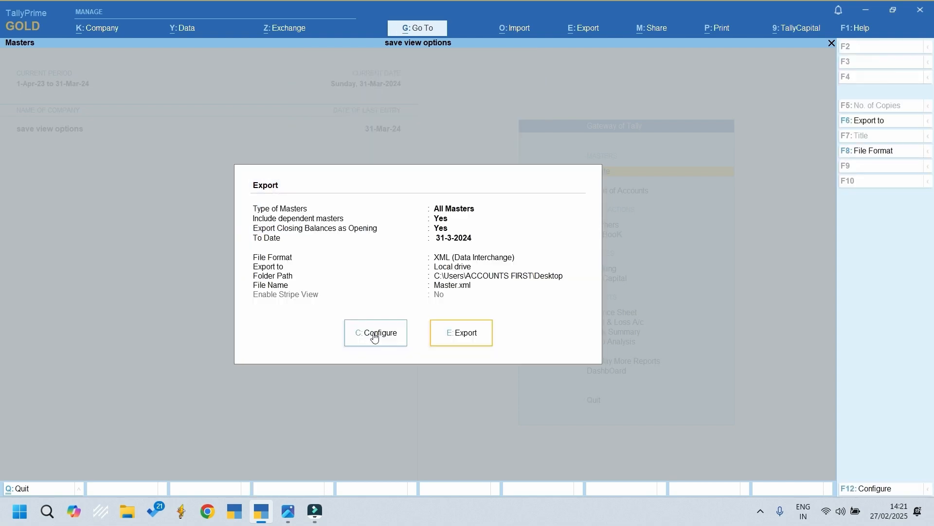
{"action": "left_click", "coordinate": [459, 339]}
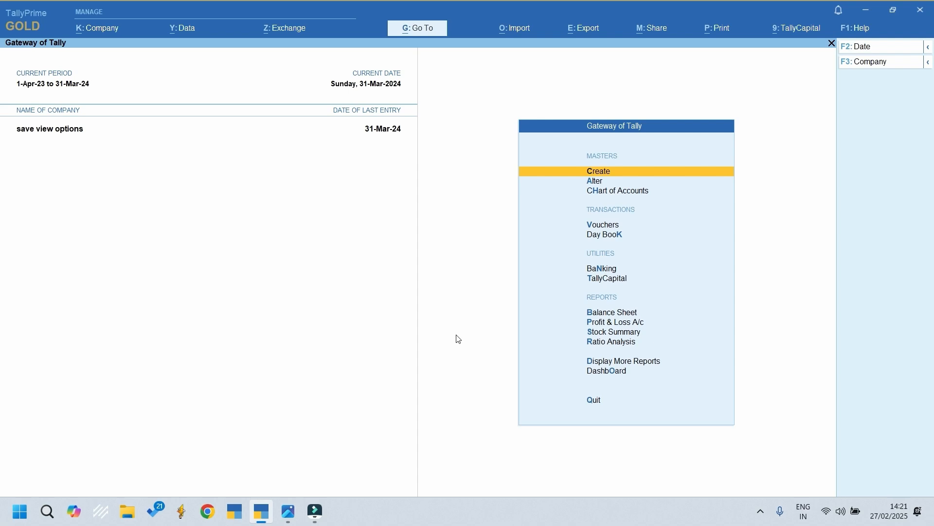
{"action": "key", "text": "super+d"}
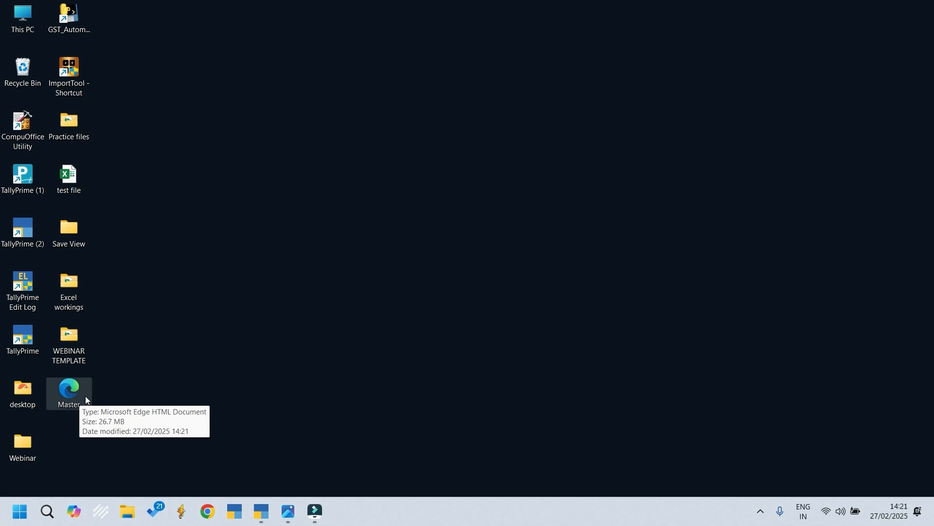
Read the Queries image for the remaining questions about .tsf files and return to the desktop
{"action": "left_click", "coordinate": [314, 511]}
{"action": "left_click", "coordinate": [315, 511]}
{"action": "left_click", "coordinate": [288, 511]}
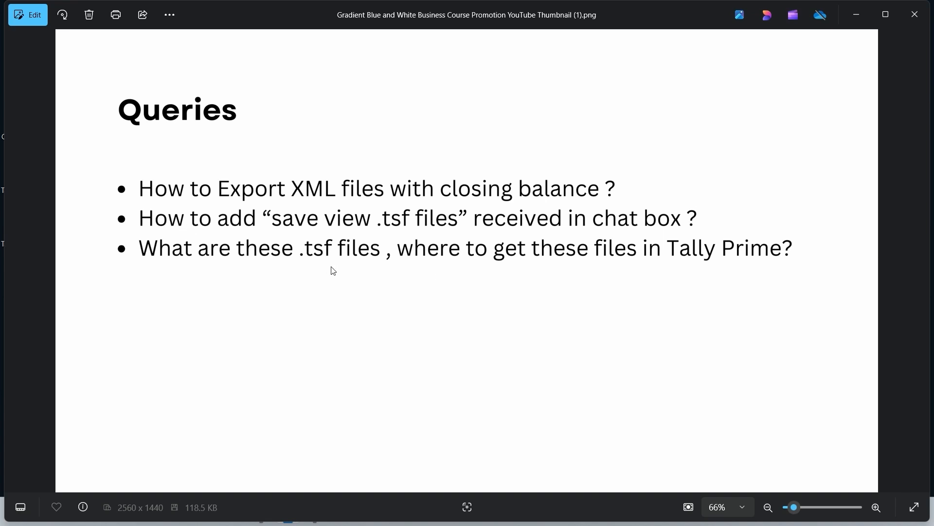
{"action": "key", "text": "super+d"}
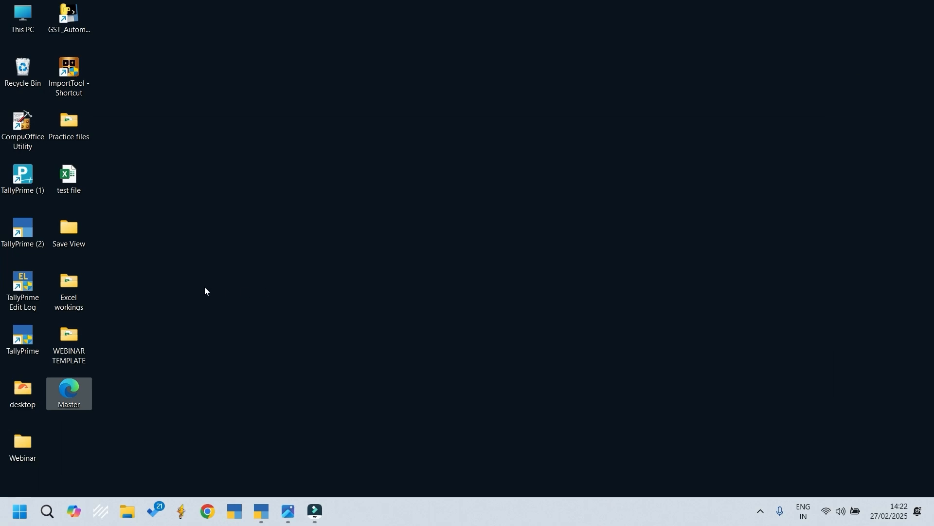
{"action": "left_click", "coordinate": [190, 281]}
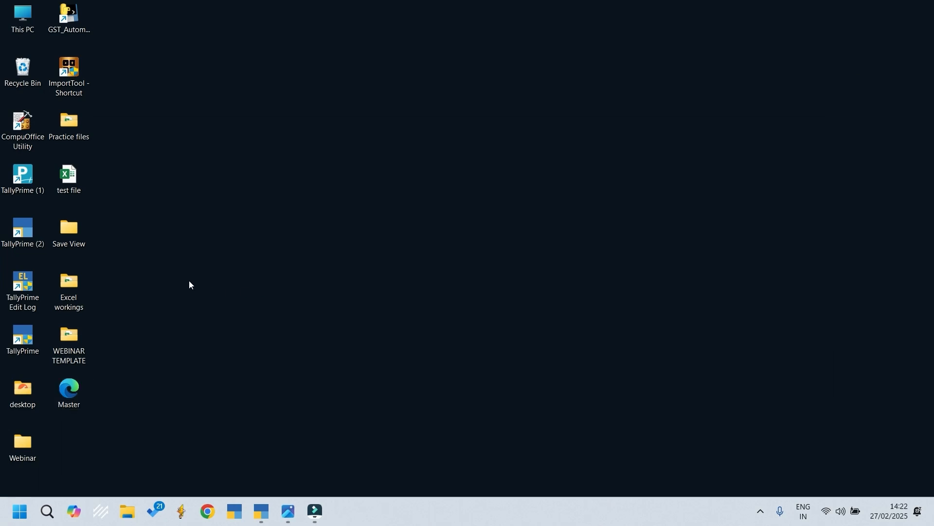
Copy all the .tsf files from the Save View Reports folder inside WEBINAR TEMPLATE, and minimize the folder window
{"action": "double_click", "coordinate": [69, 344]}
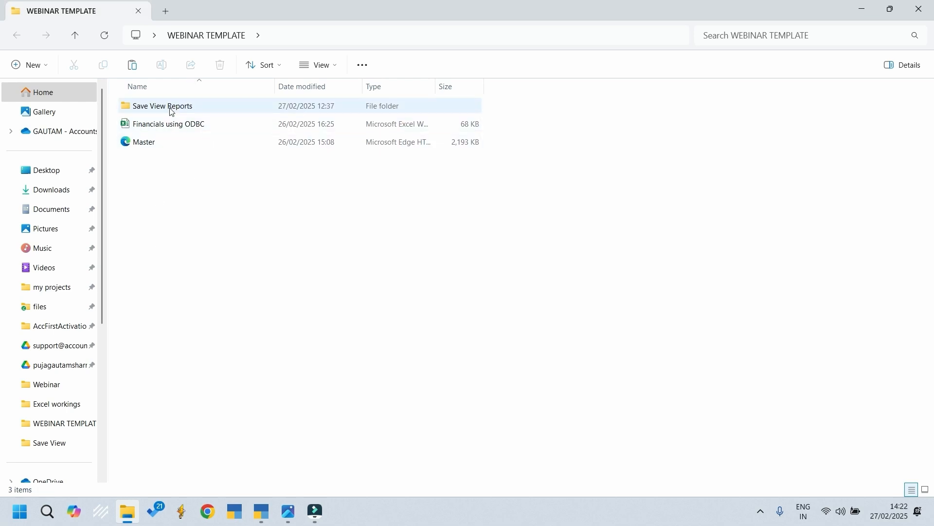
{"action": "double_click", "coordinate": [178, 111]}
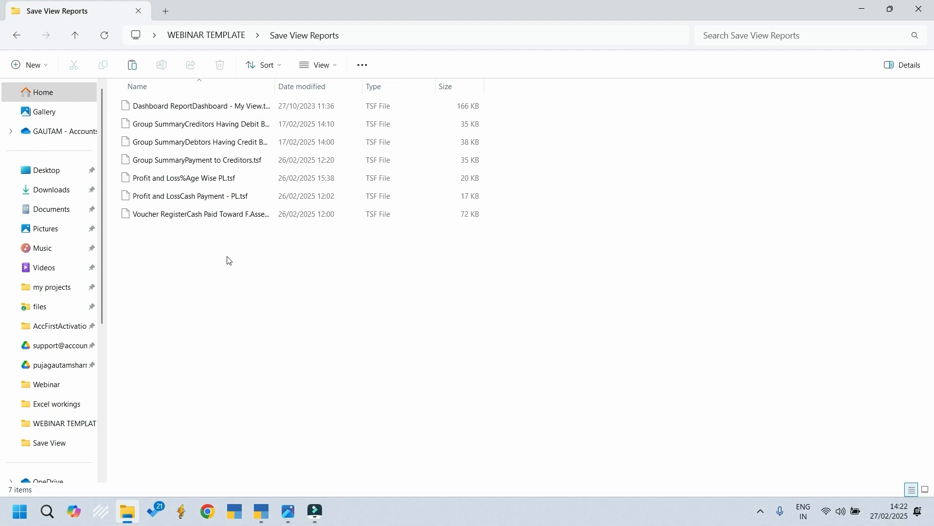
{"action": "key", "text": "ctrl+a"}
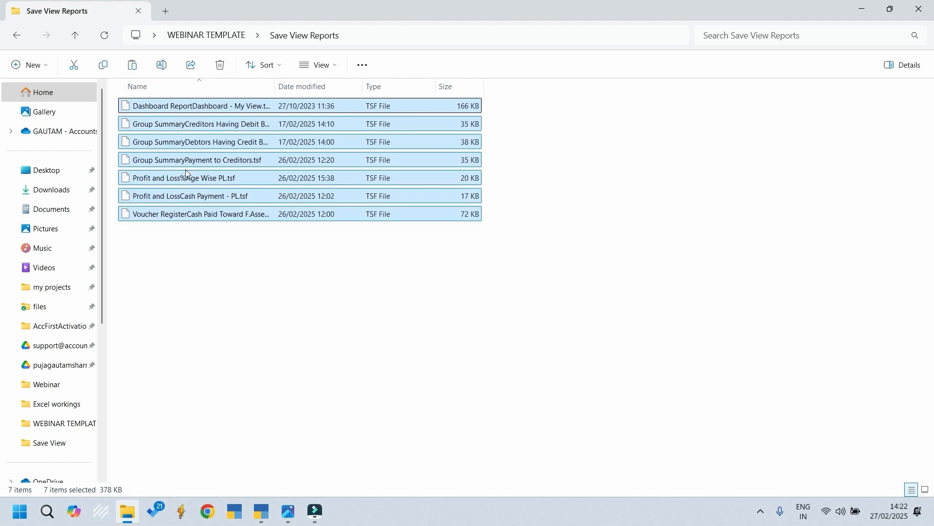
{"action": "left_click", "coordinate": [861, 9]}
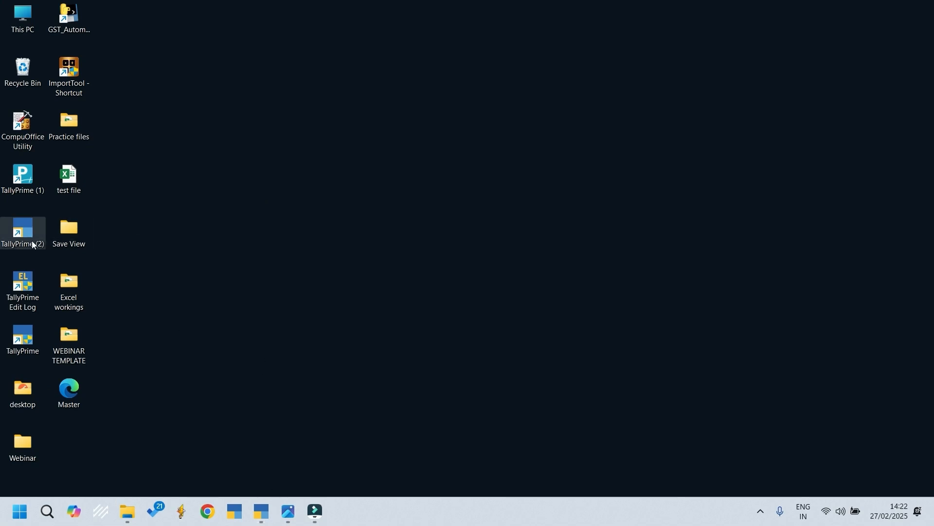
Open the file location of the TallyPrime (2) shortcut and go to its config\reportviews folder
{"action": "right_click", "coordinate": [19, 232]}
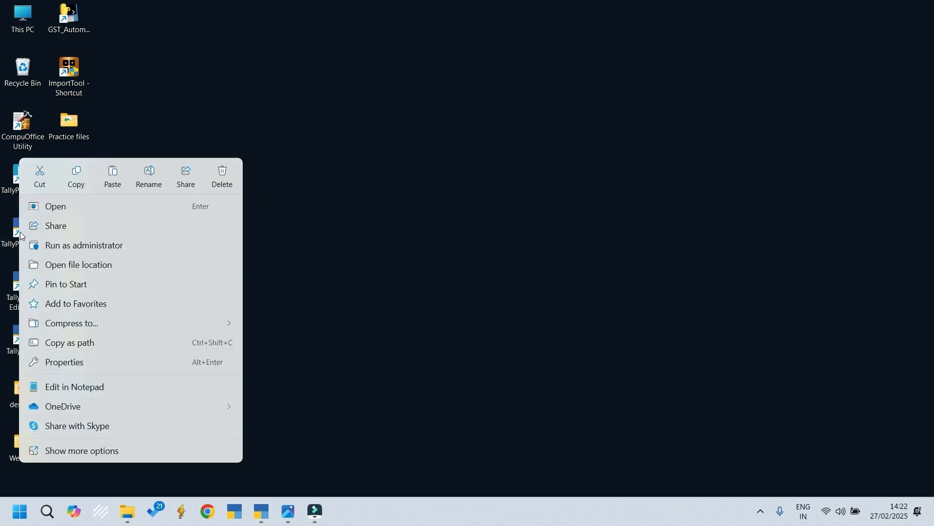
{"action": "left_click", "coordinate": [80, 265]}
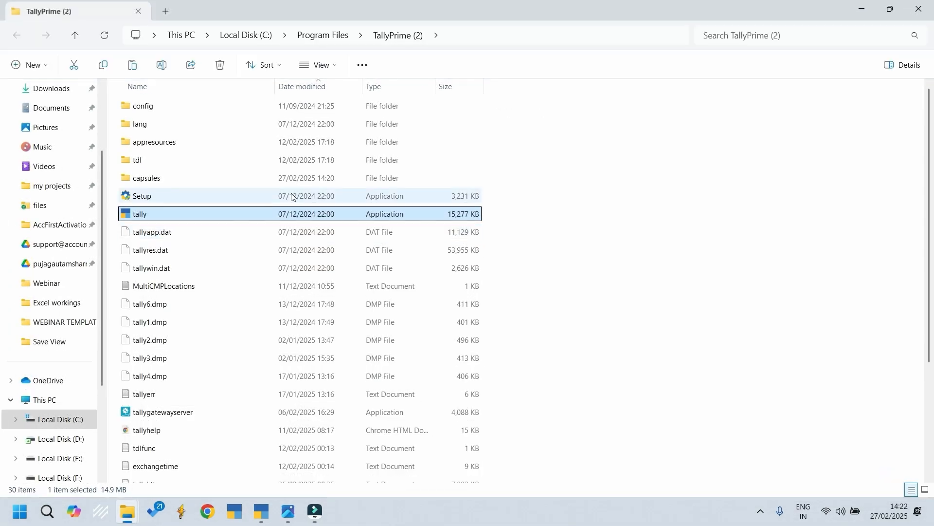
{"action": "double_click", "coordinate": [156, 111]}
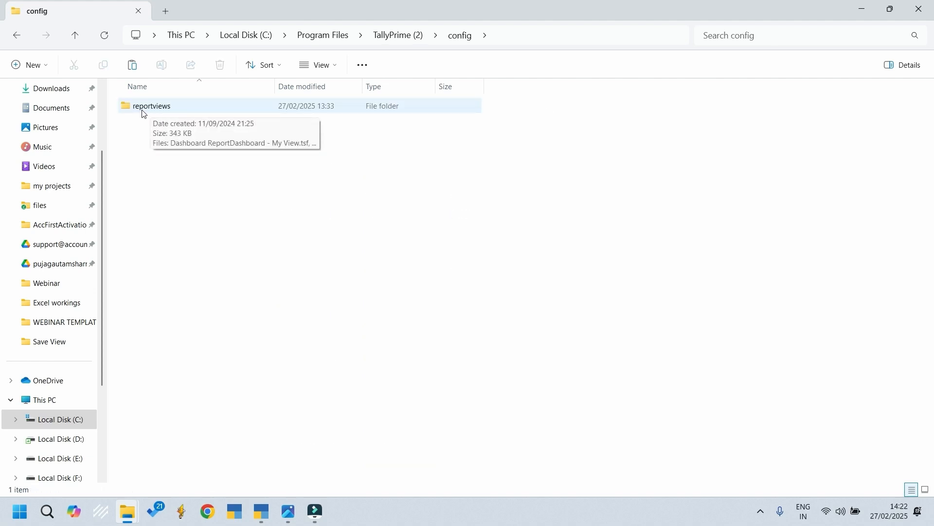
{"action": "double_click", "coordinate": [164, 112]}
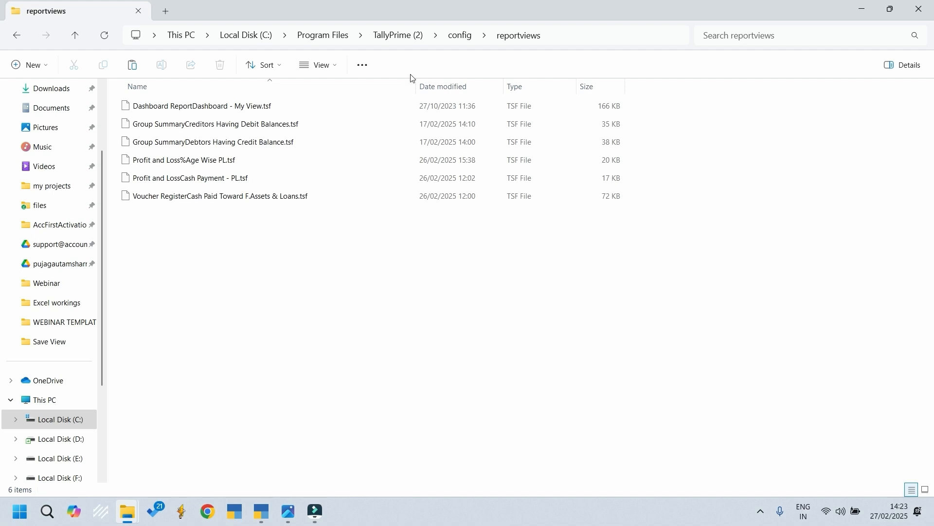
{"action": "left_click", "coordinate": [402, 39]}
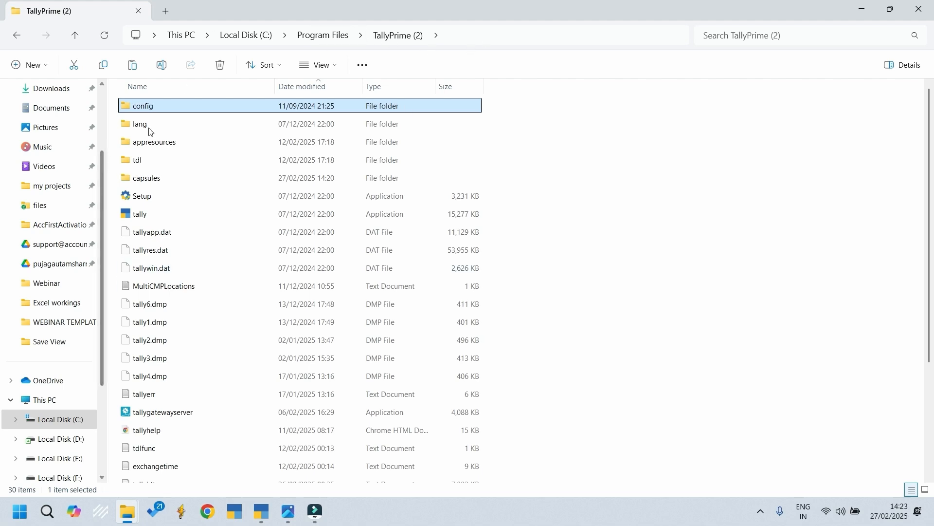
{"action": "mouse_move", "coordinate": [142, 113]}
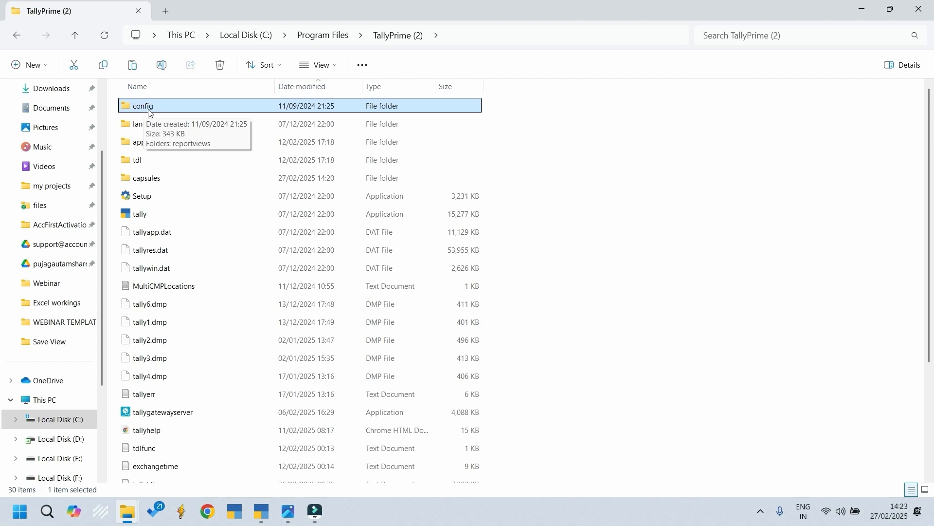
{"action": "double_click", "coordinate": [158, 113]}
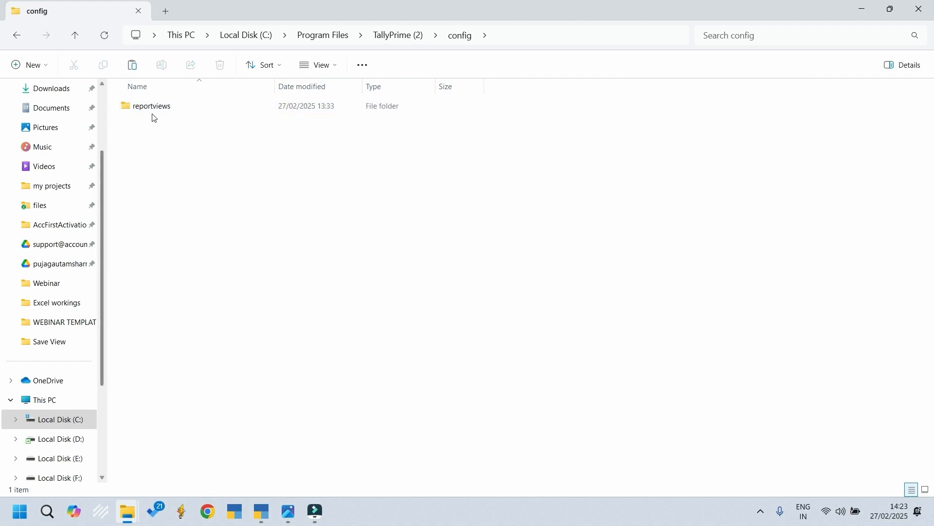
{"action": "mouse_move", "coordinate": [159, 114]}
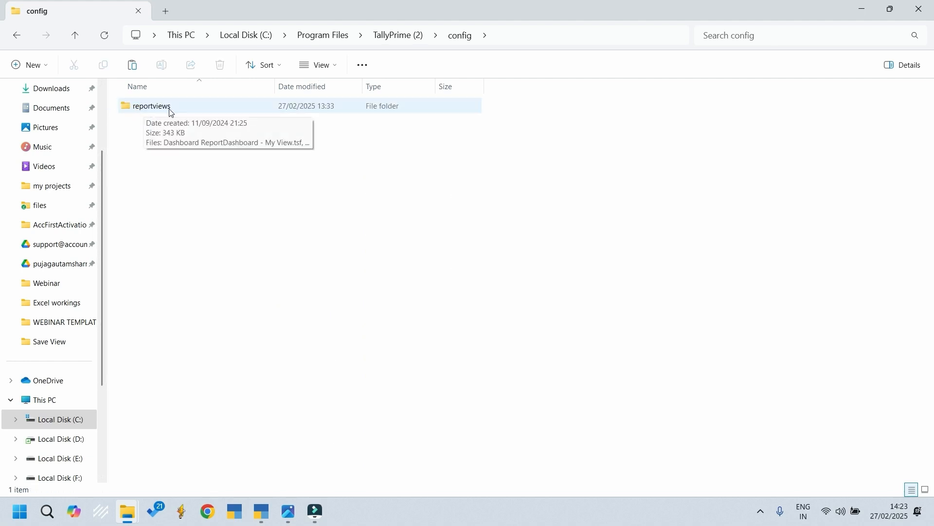
{"action": "double_click", "coordinate": [157, 112]}
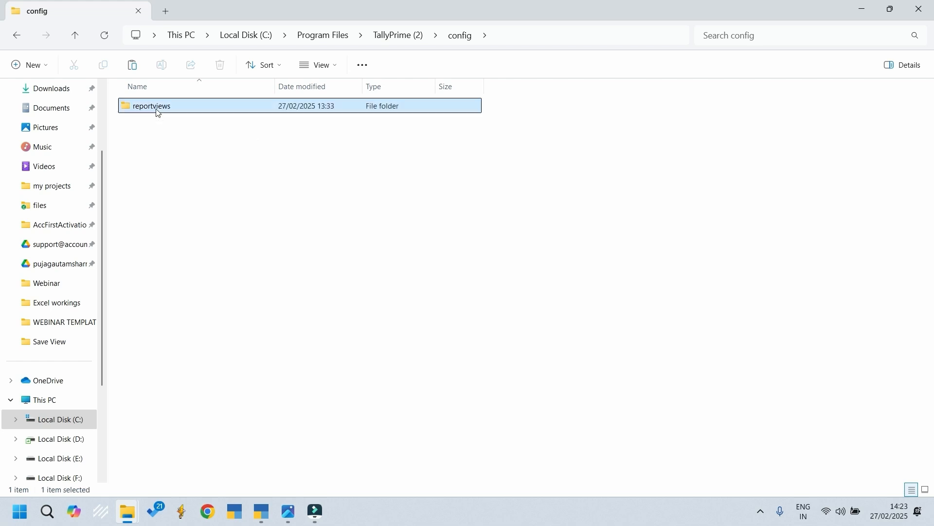
Paste the copied .tsf files into the reportviews folder and close the folder window
{"action": "right_click", "coordinate": [235, 277]}
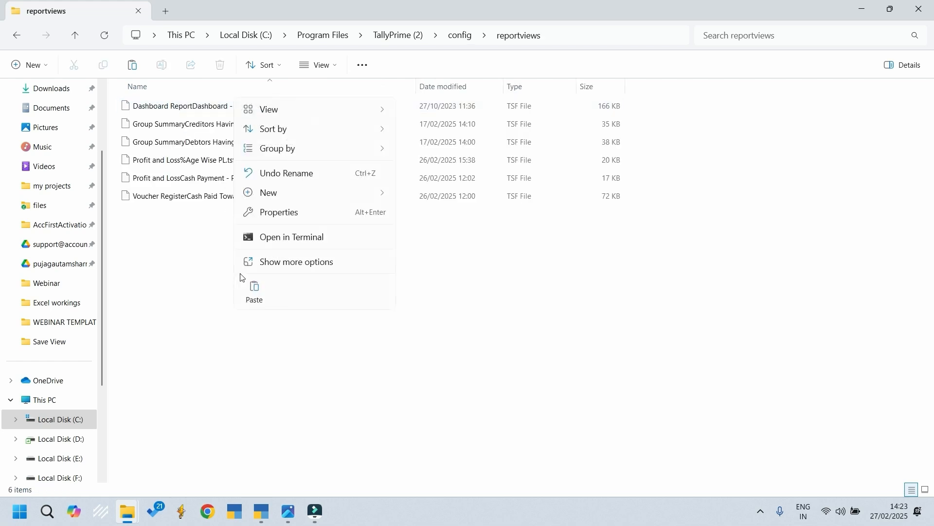
{"action": "left_click", "coordinate": [259, 304]}
{"action": "left_click", "coordinate": [419, 197]}
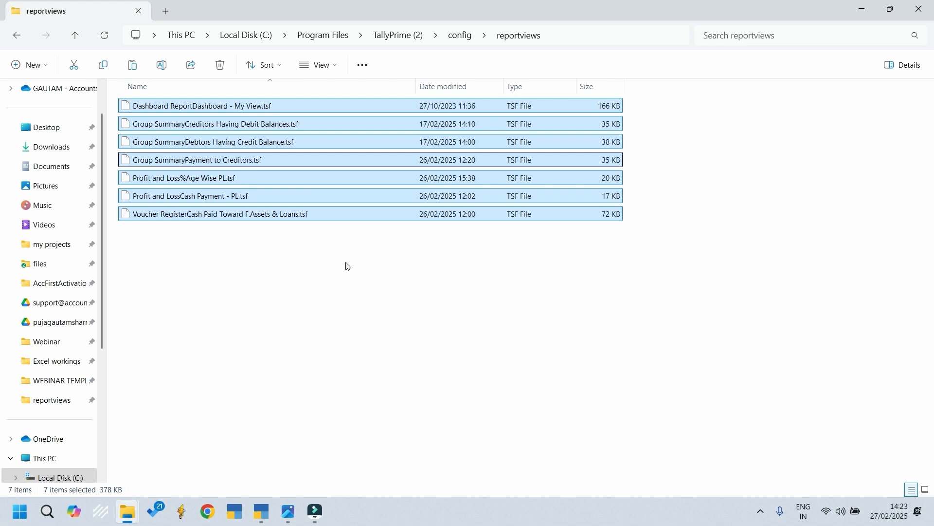
{"action": "left_click", "coordinate": [930, 5]}
Switch to TallyPrime and look through the saved views in the Go To list of reports for the added ones
{"action": "left_click", "coordinate": [263, 520]}
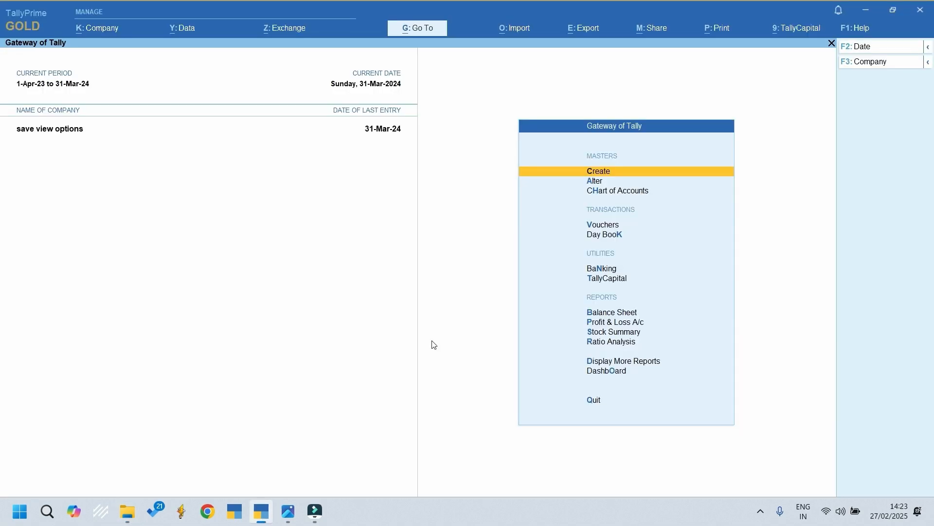
{"action": "key", "text": "alt"}
{"action": "key", "text": "alt+g"}
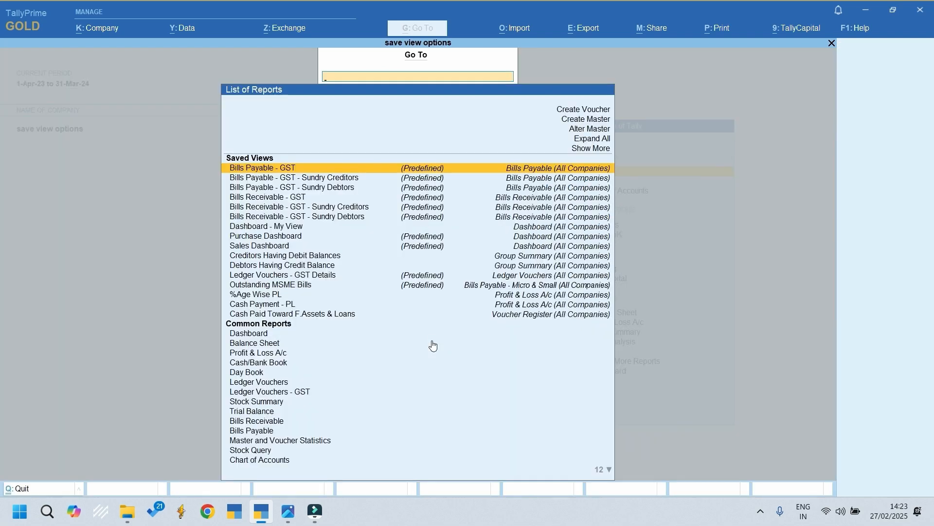
{"action": "key", "text": "Down"}
{"action": "key", "text": "Down"}
{"action": "key", "text": "Down"}
{"action": "key", "text": "Down"}
{"action": "key", "text": "Down"}
{"action": "key", "text": "Down"}
{"action": "key", "text": "Down"}
{"action": "key", "text": "Up"}
{"action": "key", "text": "Down"}
{"action": "key", "text": "Down"}
{"action": "key", "text": "Down"}
{"action": "key", "text": "Down"}
{"action": "key", "text": "Down"}
{"action": "key", "text": "Down"}
{"action": "key", "text": "Up"}
{"action": "key", "text": "Up"}
{"action": "key", "text": "Up"}
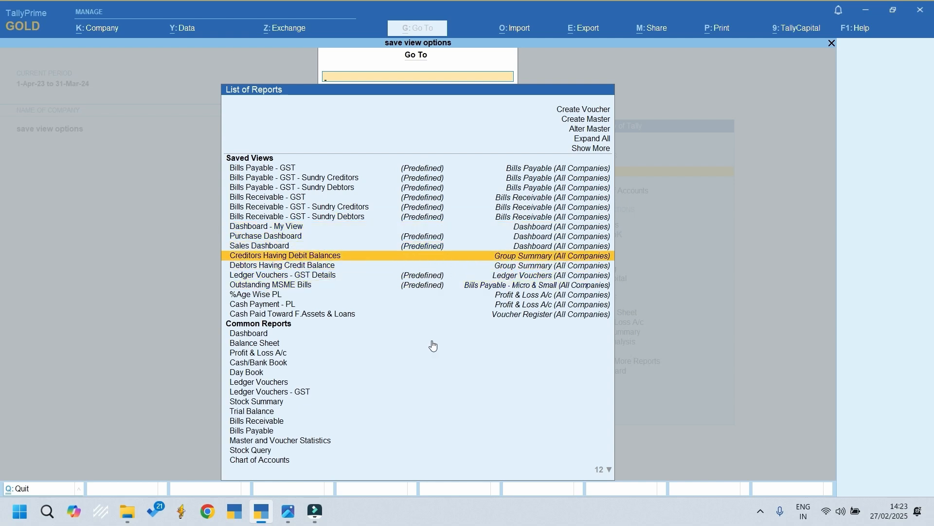
Examine the saved views from Sales Dashboard down to Cash Paid Toward F.Assets & Loans, and close the Go To list
{"action": "left_click", "coordinate": [415, 227]}
{"action": "key", "text": "Down"}
{"action": "key", "text": "Down"}
{"action": "key", "text": "Down"}
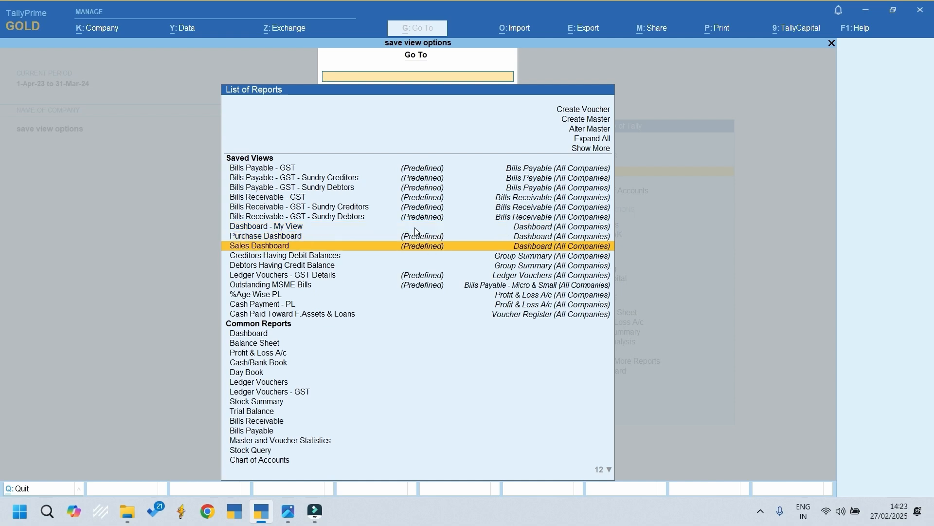
{"action": "left_click", "coordinate": [319, 259]}
{"action": "key", "text": "Down"}
{"action": "key", "text": "Down"}
{"action": "key", "text": "Down"}
{"action": "key", "text": "Down"}
{"action": "key", "text": "Up"}
{"action": "key", "text": "Down"}
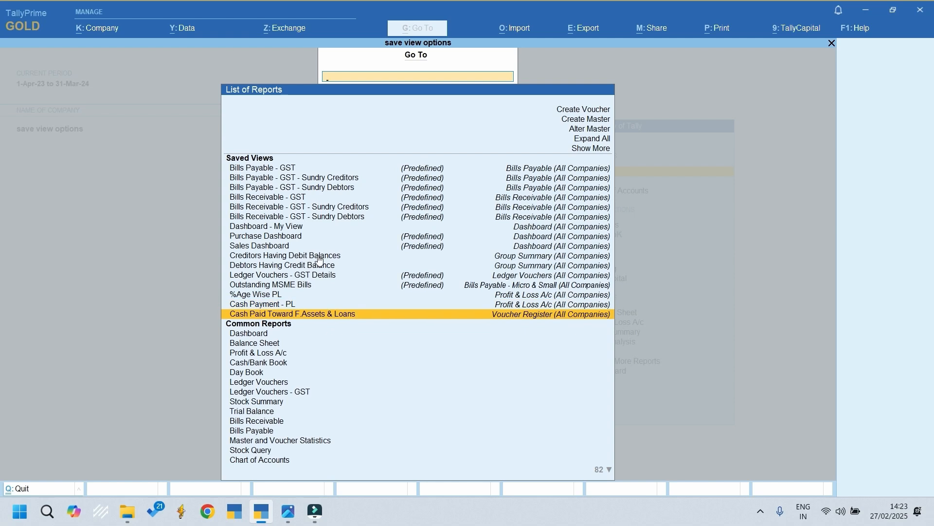
{"action": "key", "text": "Down"}
{"action": "key", "text": "Escape"}
{"action": "key", "text": "Escape"}
{"action": "key", "text": "Escape"}
Check the Queries image, view the .tsf files in TallyPrime (2)'s config\reportviews folder through its file location, and close the folder
{"action": "left_click", "coordinate": [288, 511]}
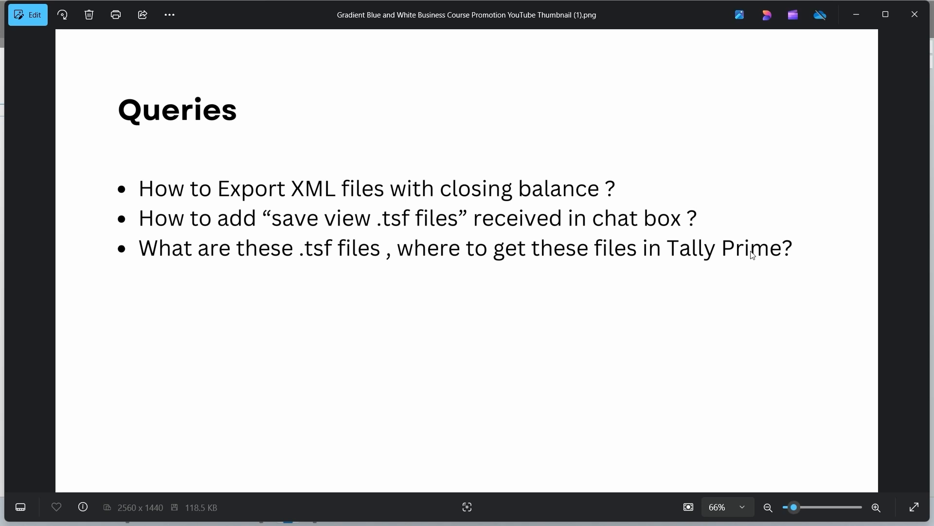
{"action": "key", "text": "super+d"}
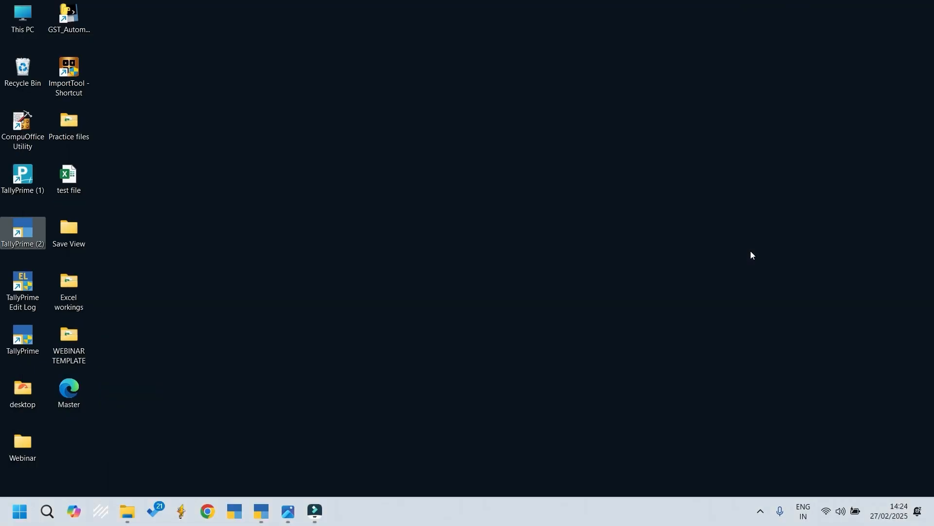
{"action": "right_click", "coordinate": [22, 232]}
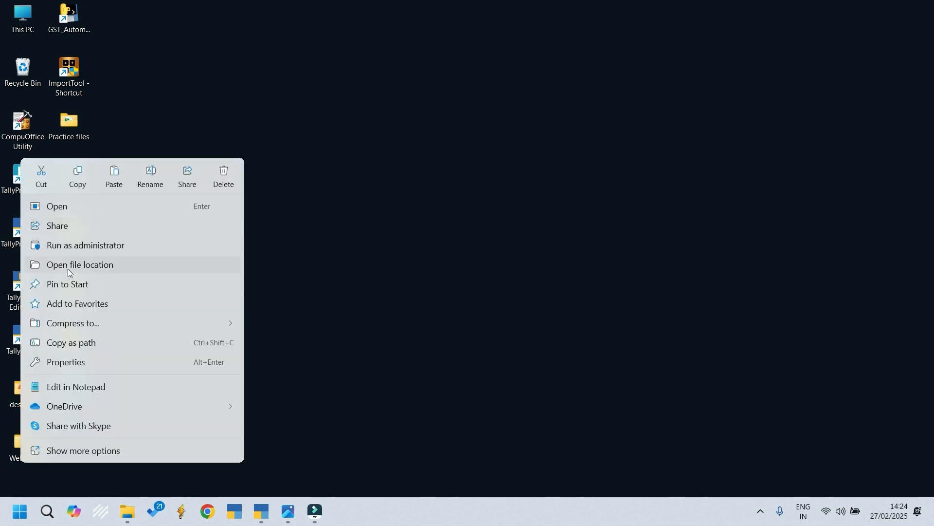
{"action": "left_click", "coordinate": [90, 264]}
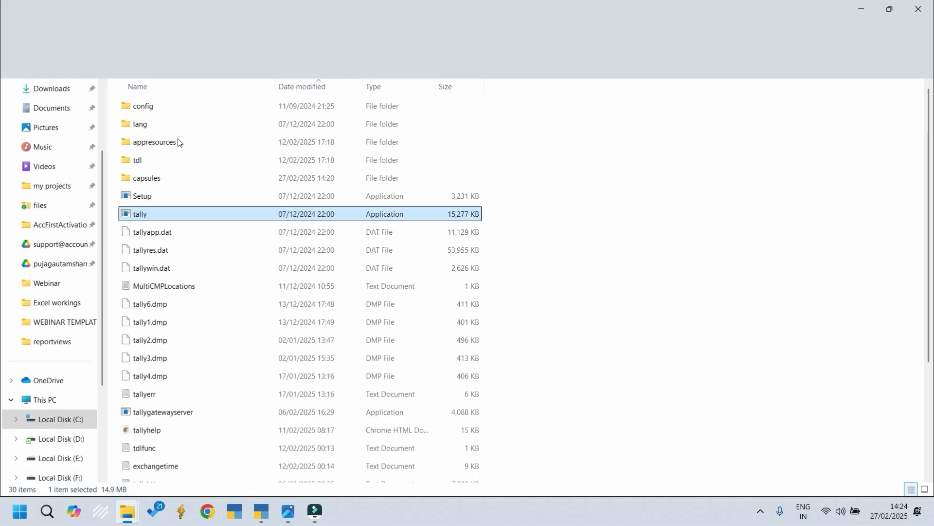
{"action": "left_click", "coordinate": [156, 107]}
{"action": "double_click", "coordinate": [156, 107]}
{"action": "double_click", "coordinate": [171, 107]}
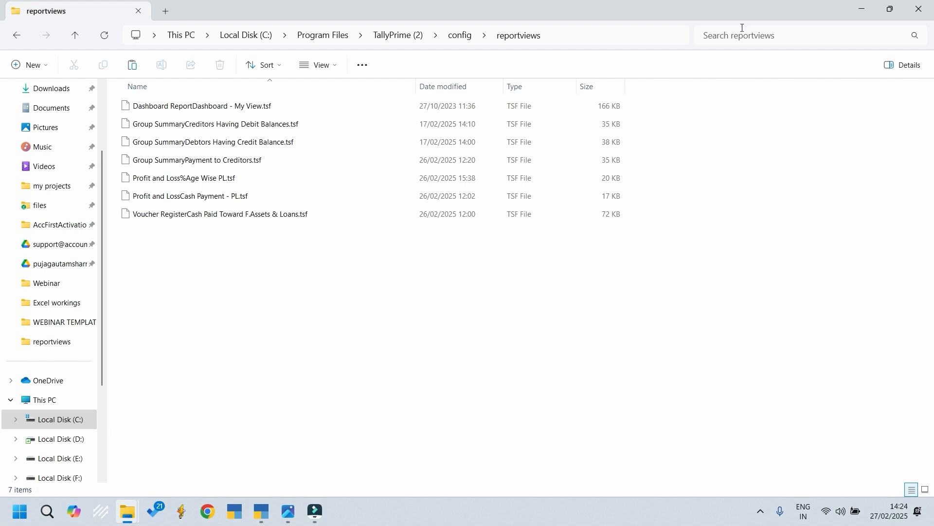
{"action": "left_click", "coordinate": [928, 6]}
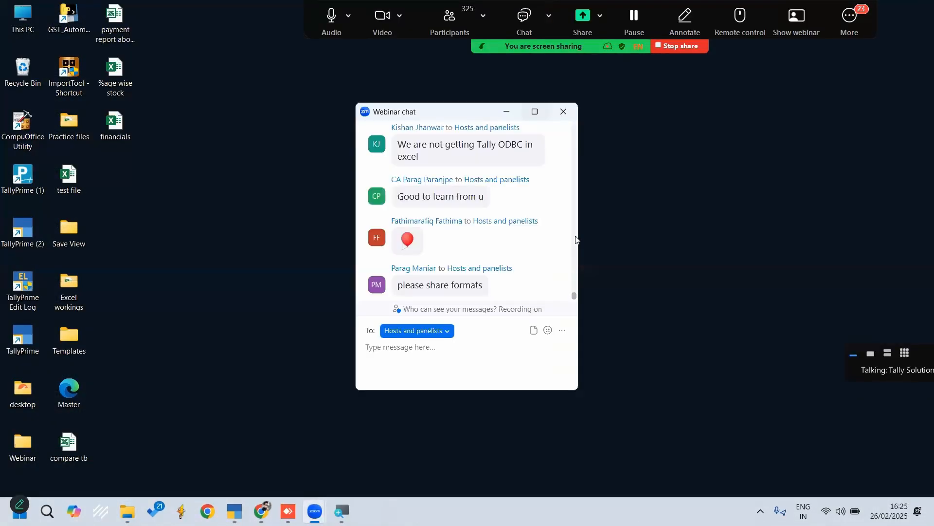
Read through the attendees' recent questions in the Zoom webinar chat
{"action": "left_click", "coordinate": [534, 111]}
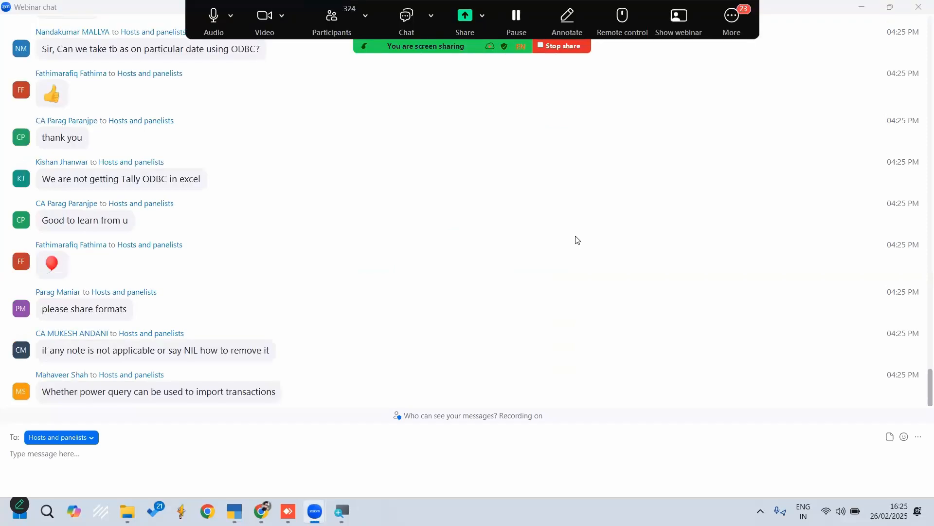
{"action": "scroll", "coordinate": [576, 239], "scroll_direction": "up", "scroll_amount": 3}
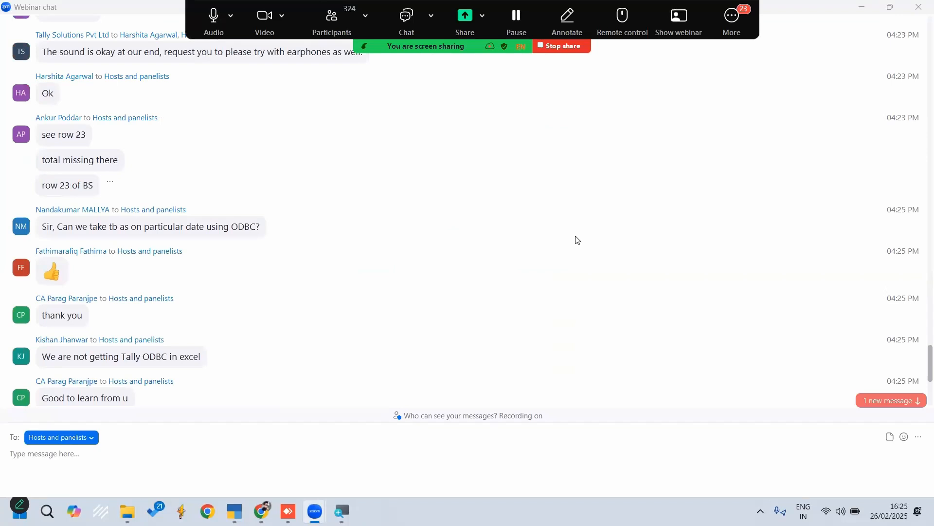
{"action": "scroll", "coordinate": [576, 239], "scroll_direction": "up", "scroll_amount": 2}
{"action": "scroll", "coordinate": [576, 239], "scroll_direction": "down", "scroll_amount": 3}
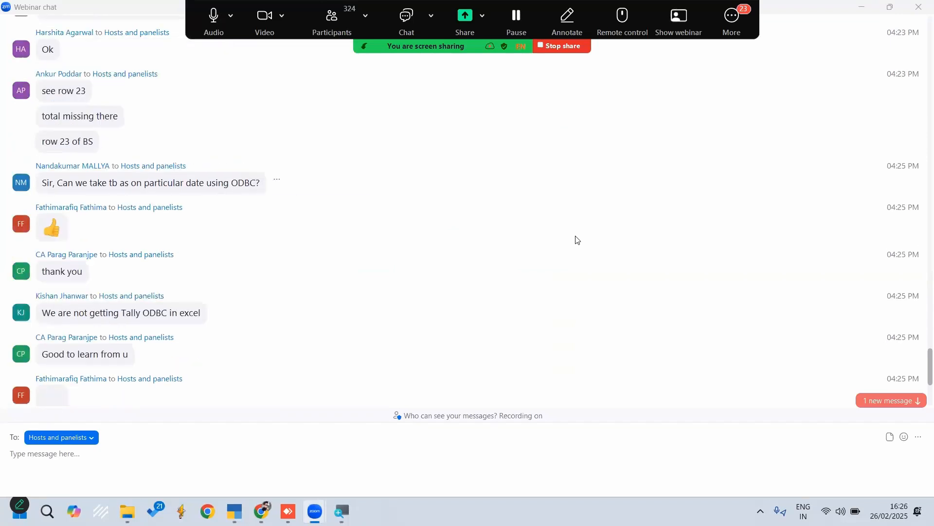
{"action": "scroll", "coordinate": [576, 239], "scroll_direction": "down", "scroll_amount": 4}
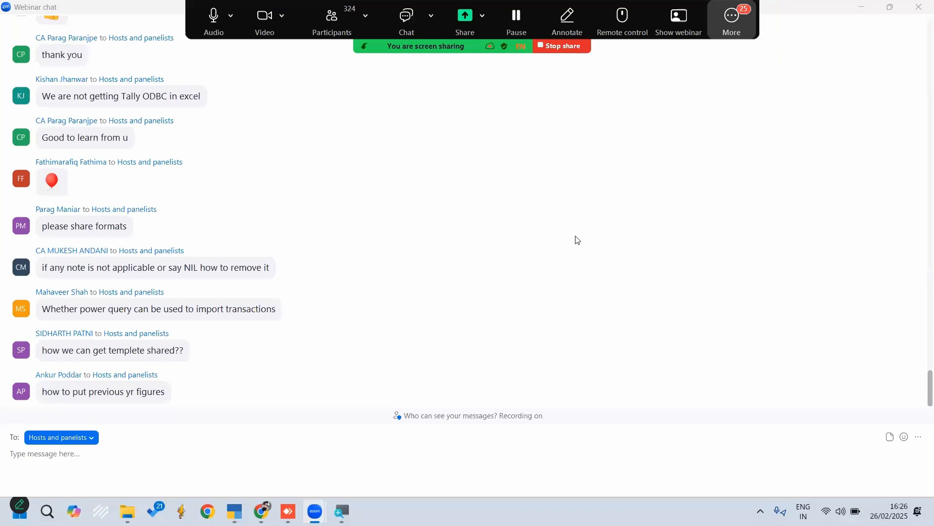
Show the desktop and hide Zoom's floating meeting controls
{"action": "left_click", "coordinate": [732, 22]}
{"action": "left_click", "coordinate": [778, 187]}
{"action": "key", "text": "super+d"}
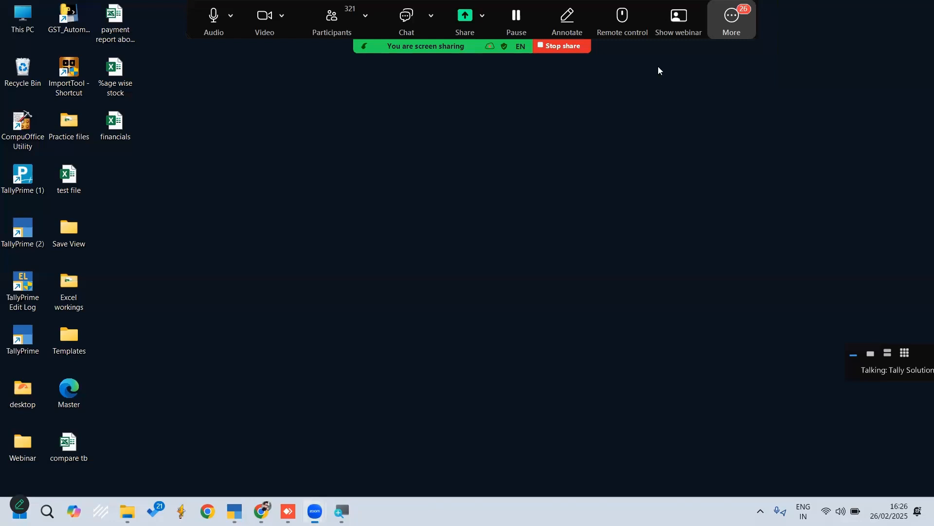
{"action": "left_click", "coordinate": [732, 22]}
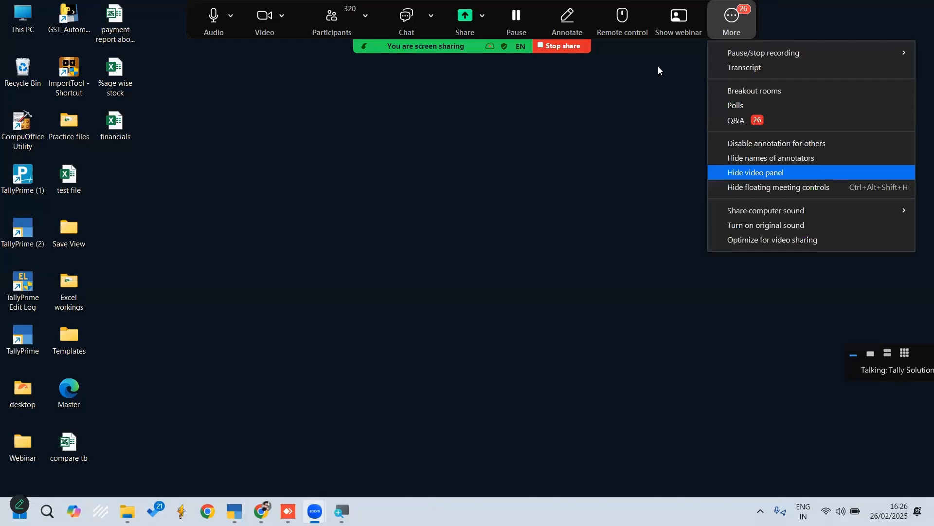
{"action": "key", "text": "Down"}
{"action": "key", "text": "Return"}
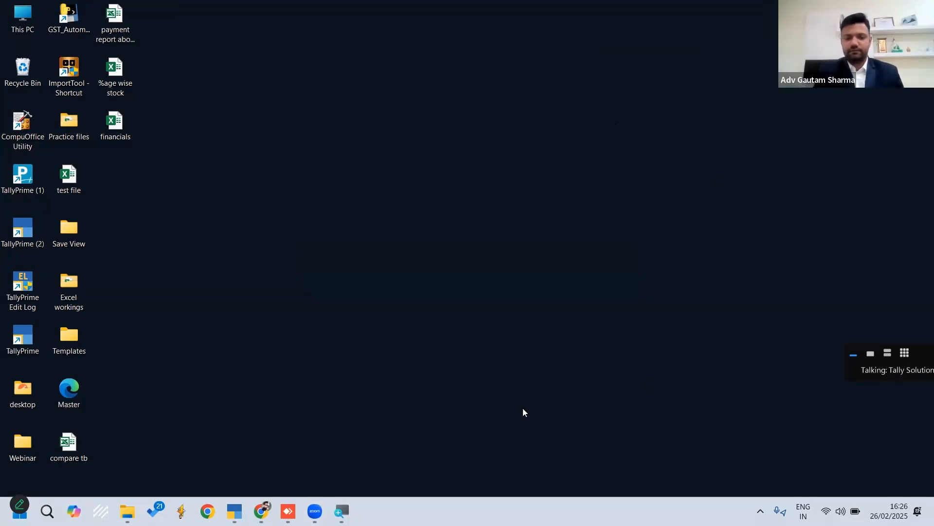
{"action": "mouse_move", "coordinate": [315, 511]}
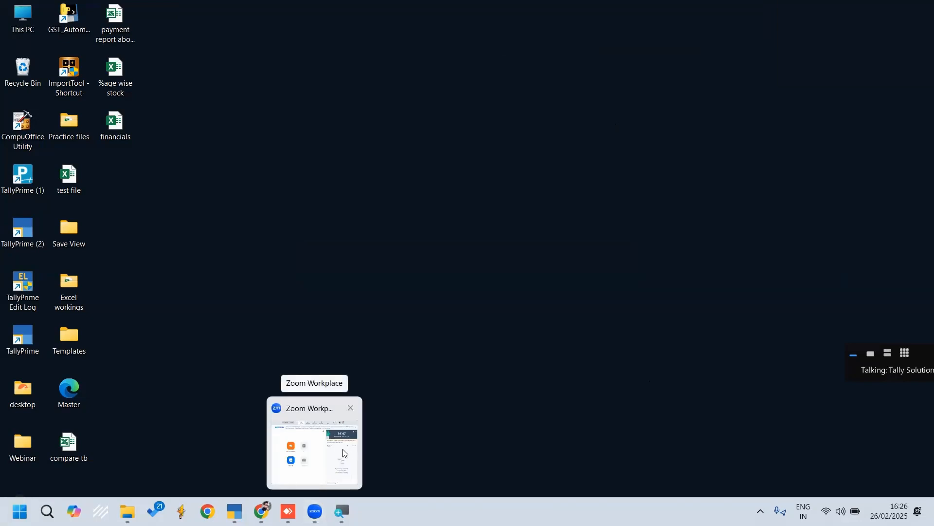
{"action": "left_click", "coordinate": [345, 453]}
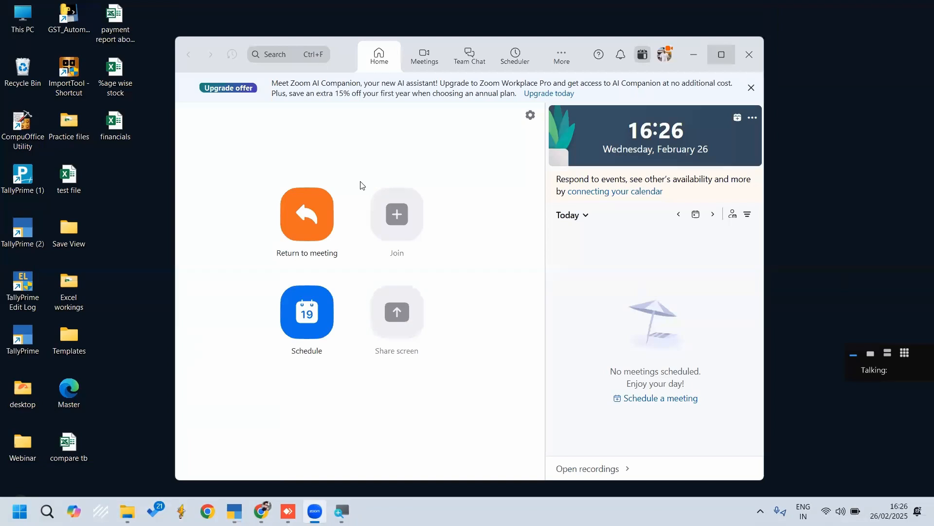
{"action": "left_click", "coordinate": [721, 55]}
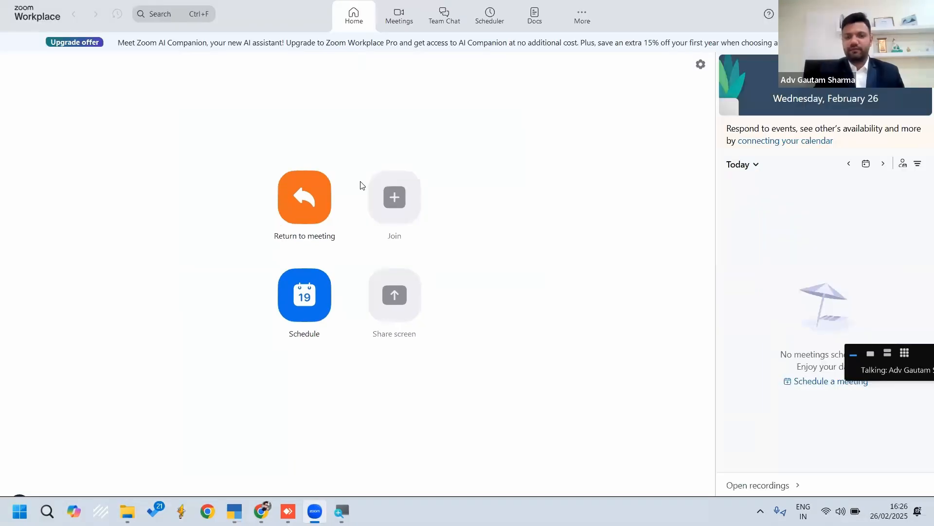
{"action": "key", "text": "super+d"}
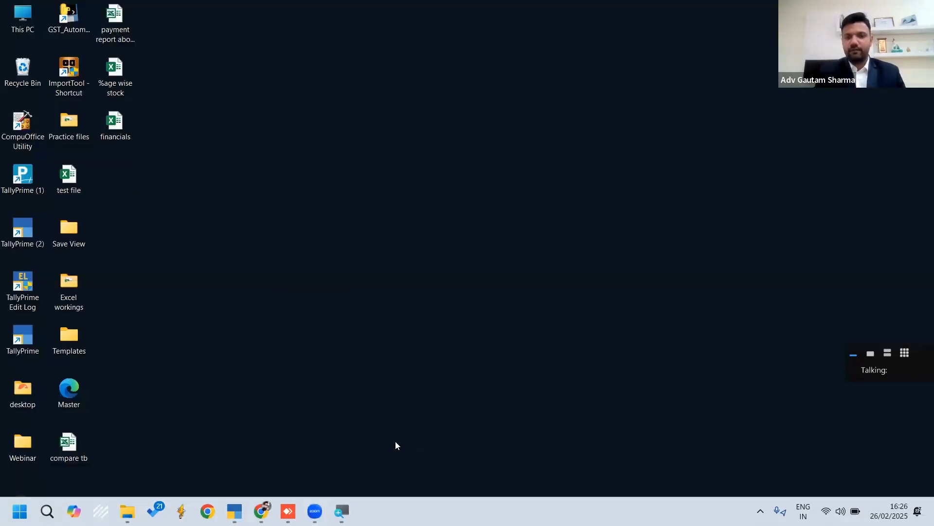